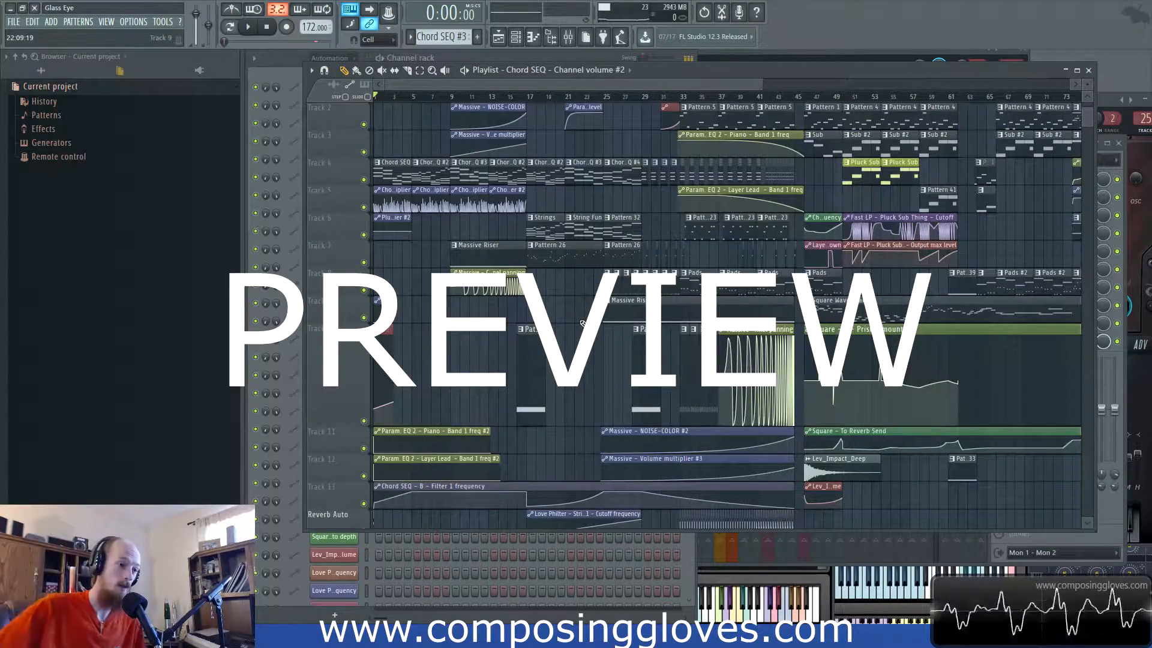
Step: Reduce the height of playlist Track 10 to roughly match the other tracks
scroll(558, 303, up, 1)
scroll(875, 300, down, 3)
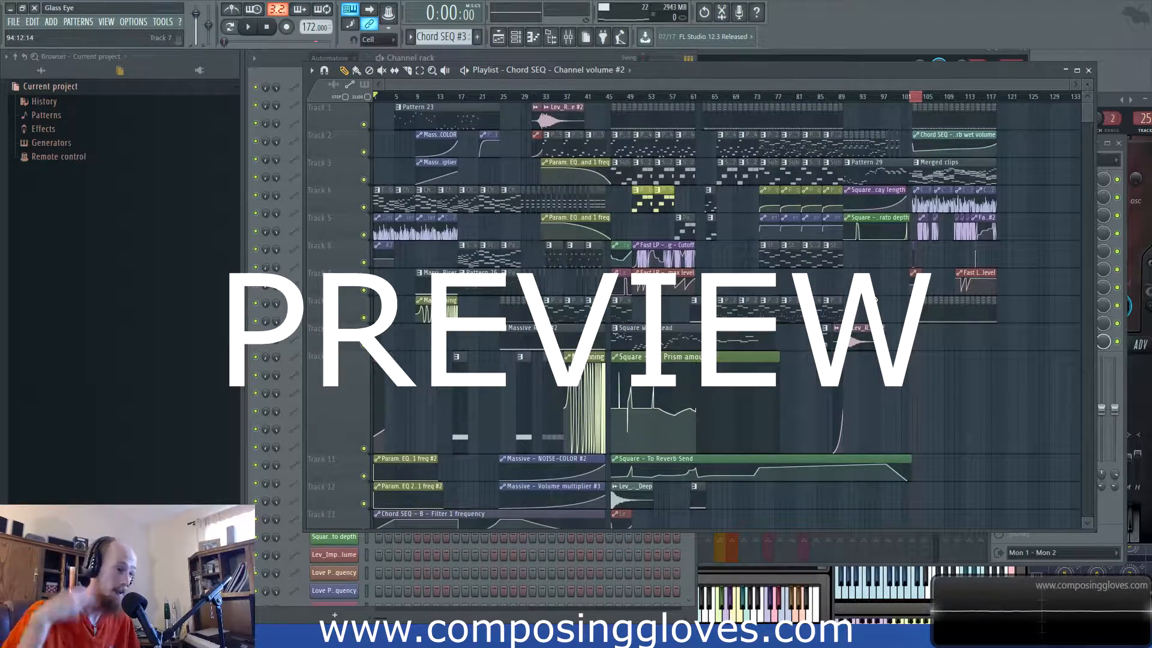
scroll(945, 224, up, 6)
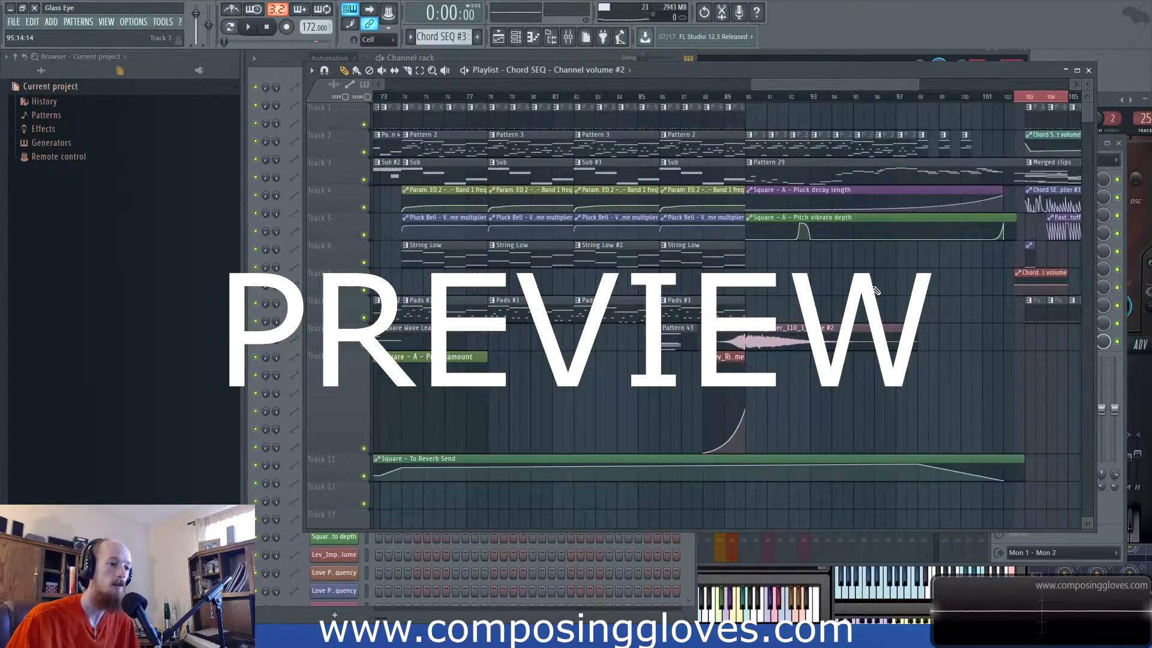
scroll(785, 105, down, 6)
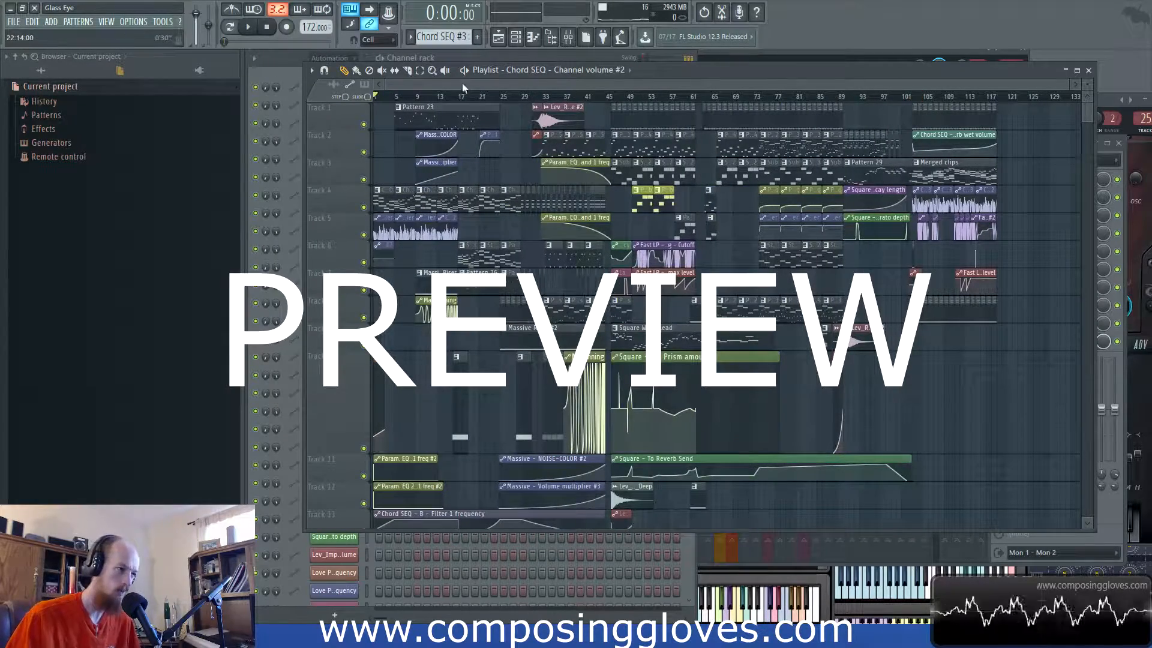
scroll(424, 335, up, 3)
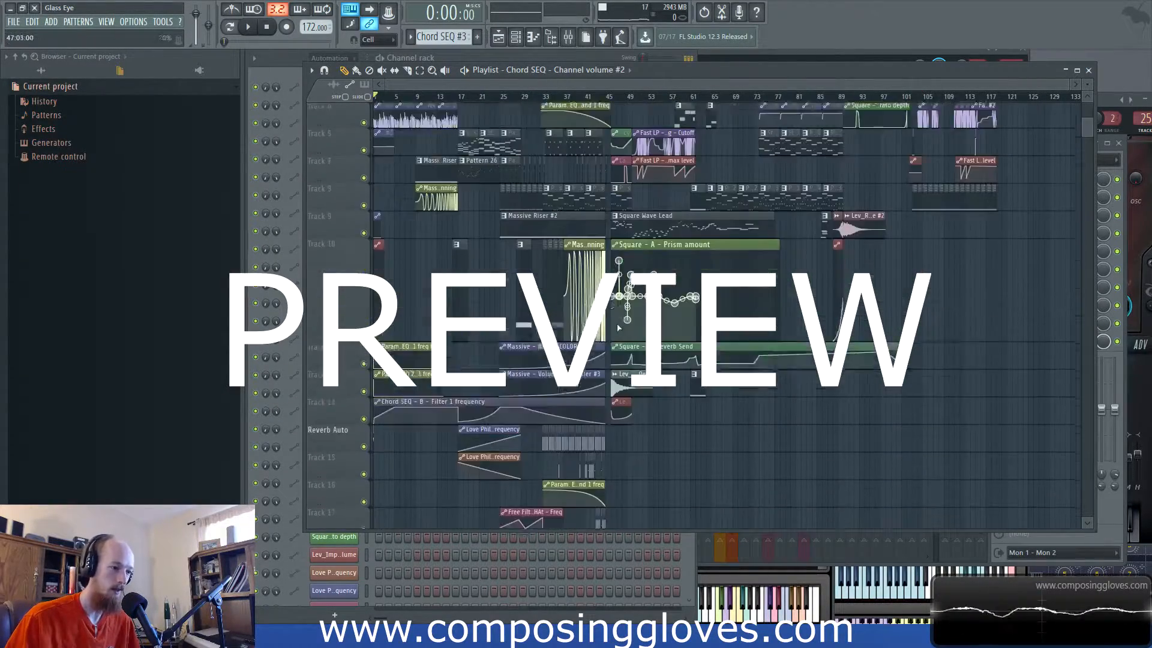
scroll(425, 335, up, 4)
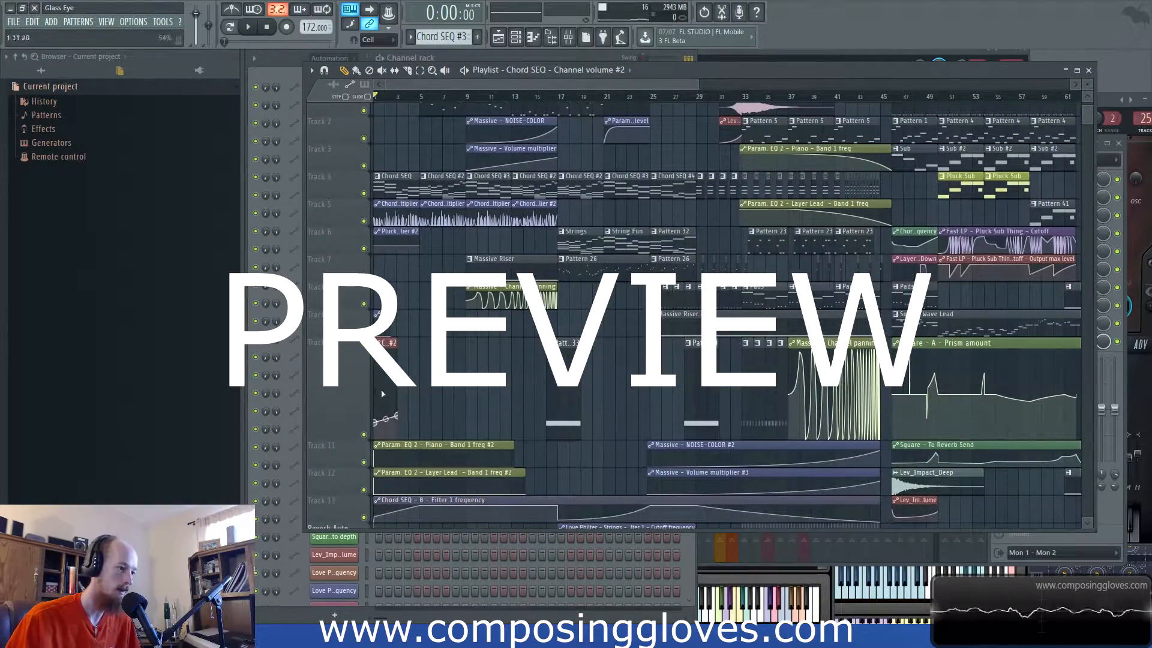
drag(319, 436, 319, 366)
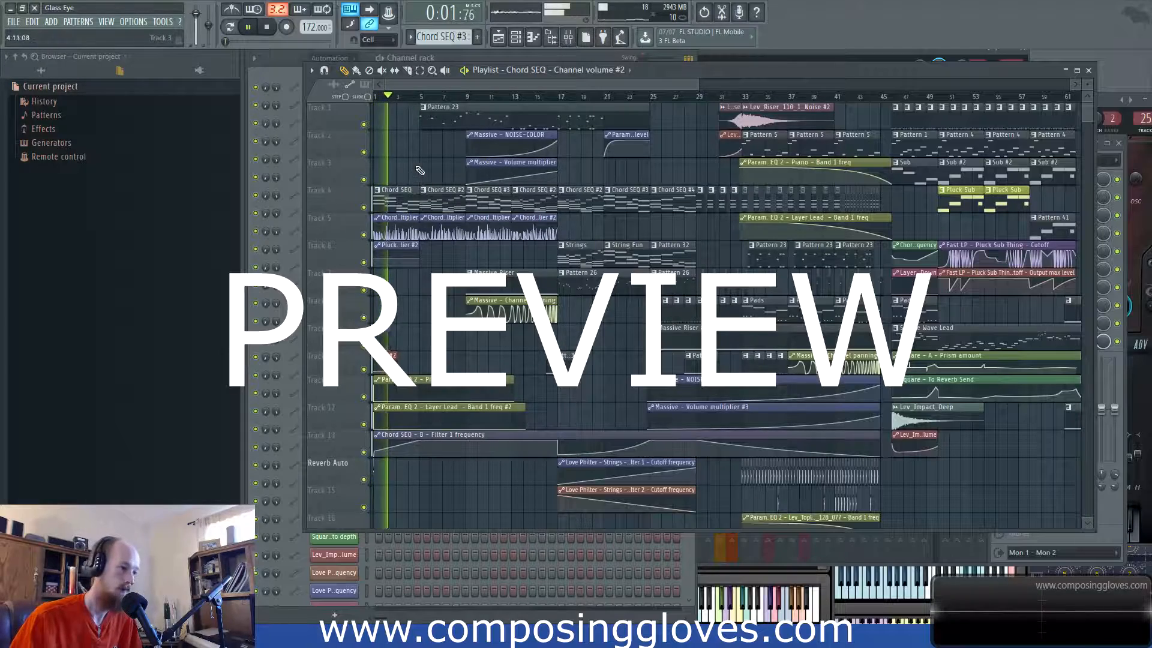
Step: Play the song from the start and follow the arrangement through the intro to about bar 21
scroll(453, 174, up, 2)
scroll(459, 172, up, 2)
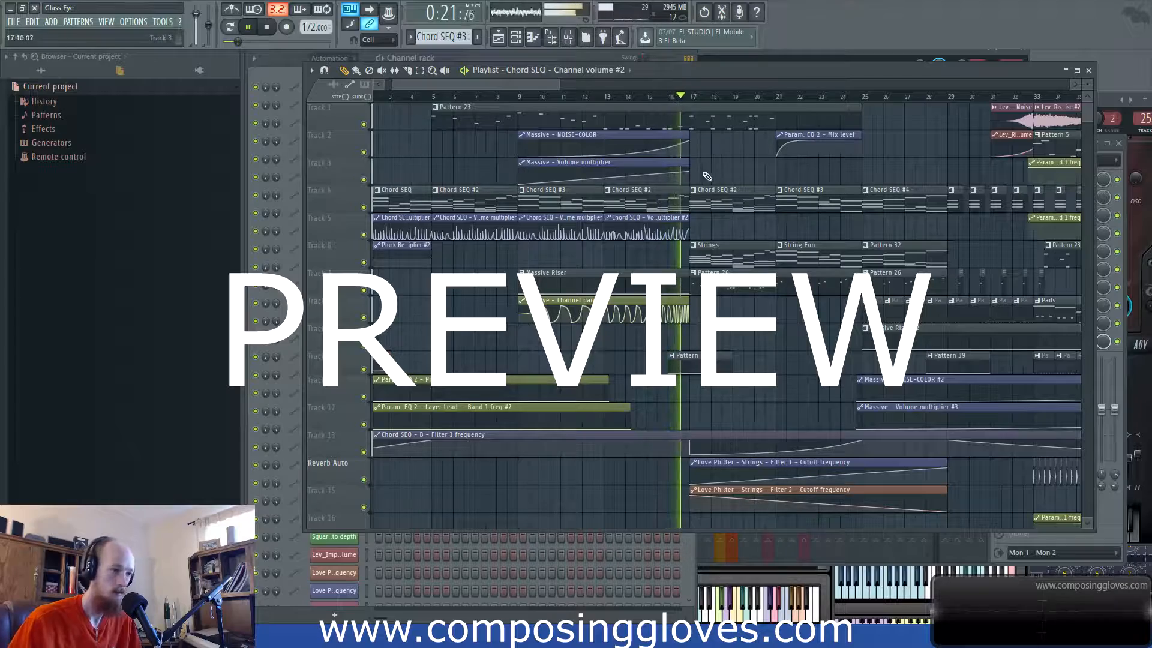
drag(690, 179, 582, 189)
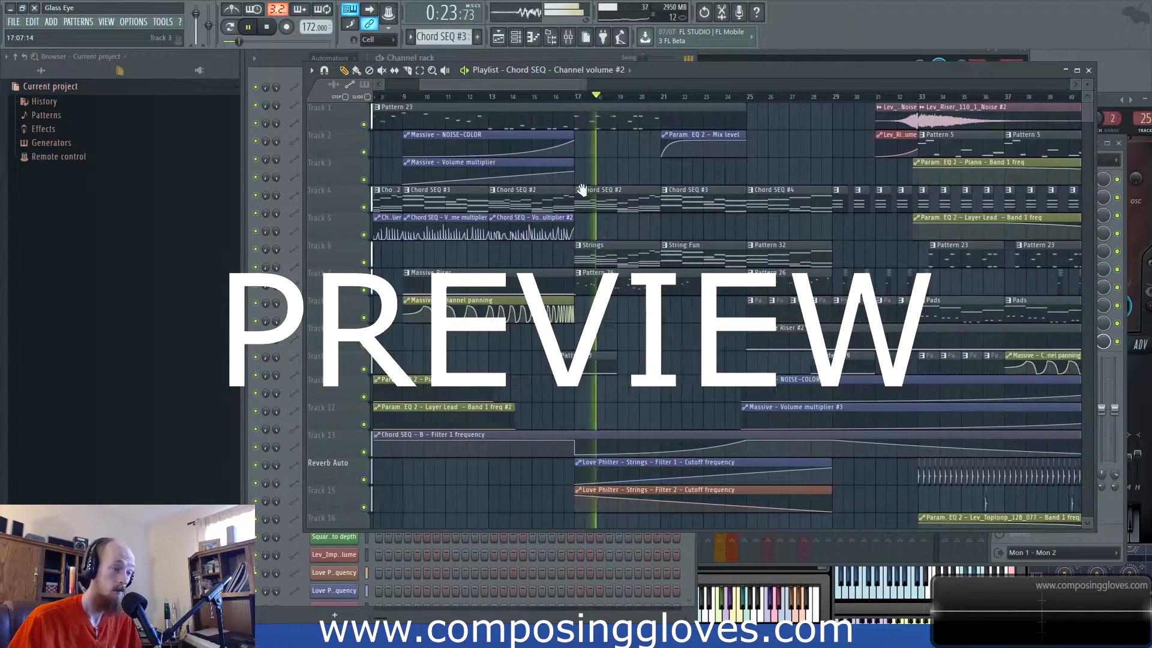
drag(771, 180, 725, 183)
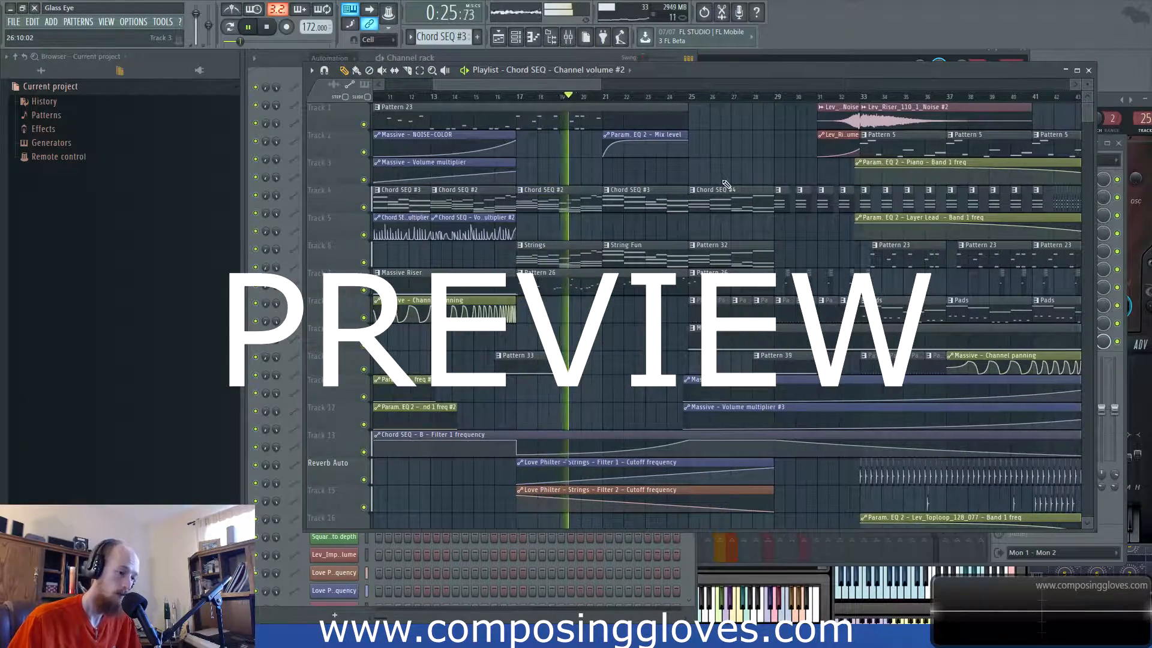
scroll(729, 182, down, 3)
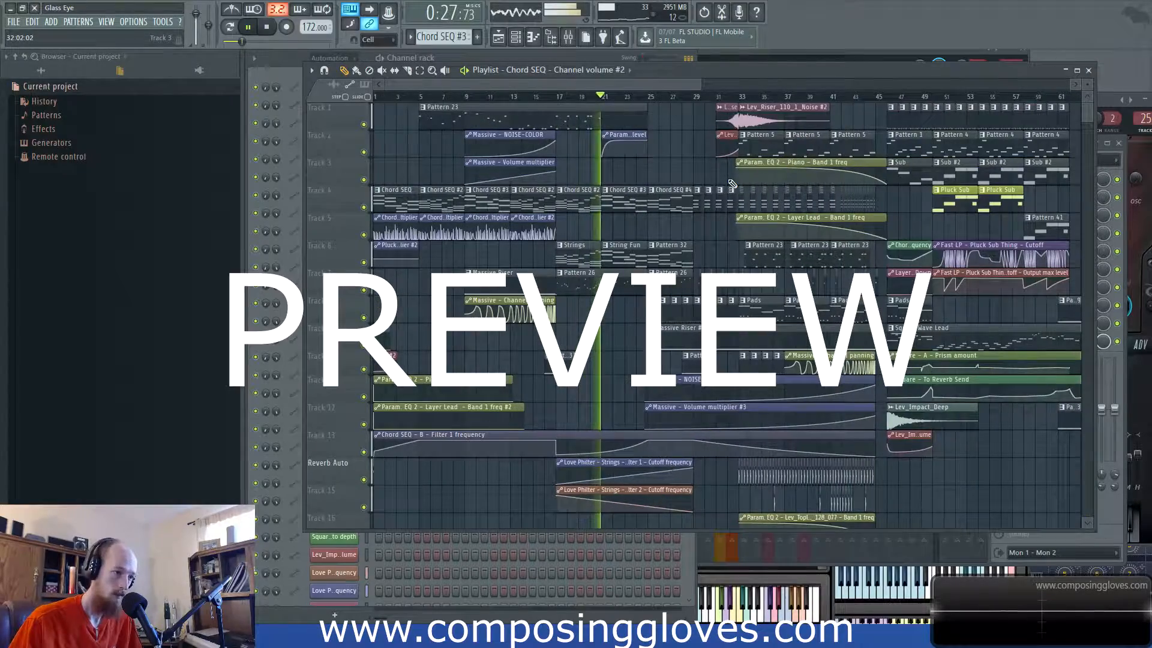
Step: Extend the Chord SEQ - Reverb wet volume automation clip on Track 2 to about bar 130
drag(927, 171, 373, 177)
scroll(870, 180, down, 3)
drag(873, 180, 670, 168)
scroll(670, 168, up, 4)
scroll(670, 169, up, 2)
drag(754, 180, 374, 180)
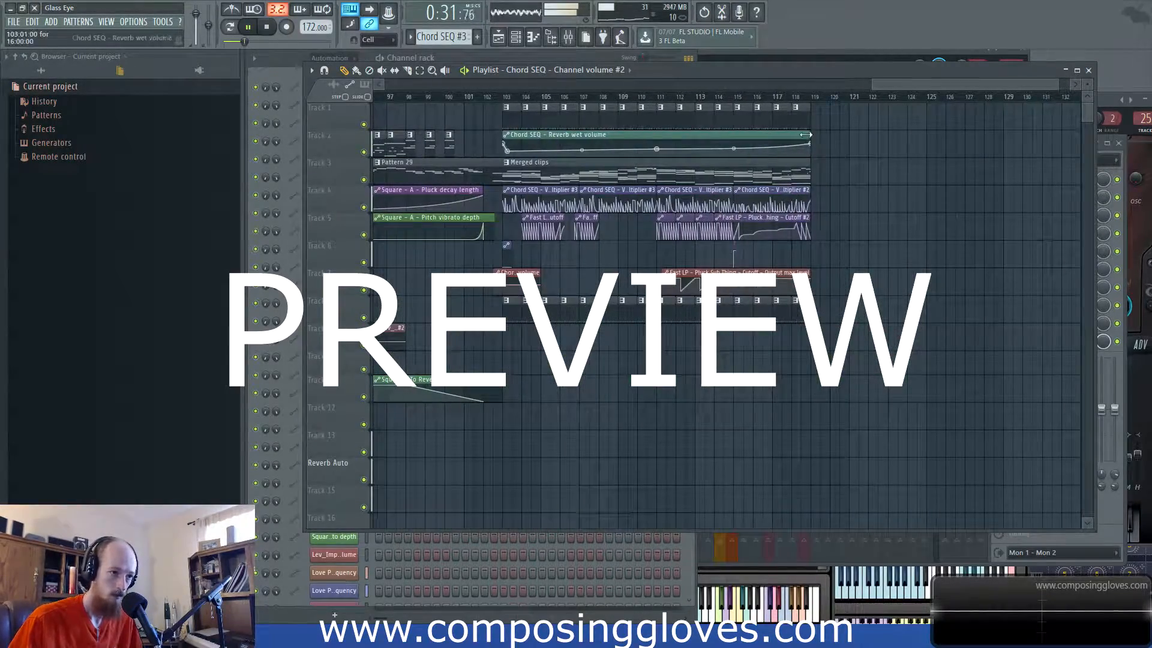
drag(806, 133, 1020, 130)
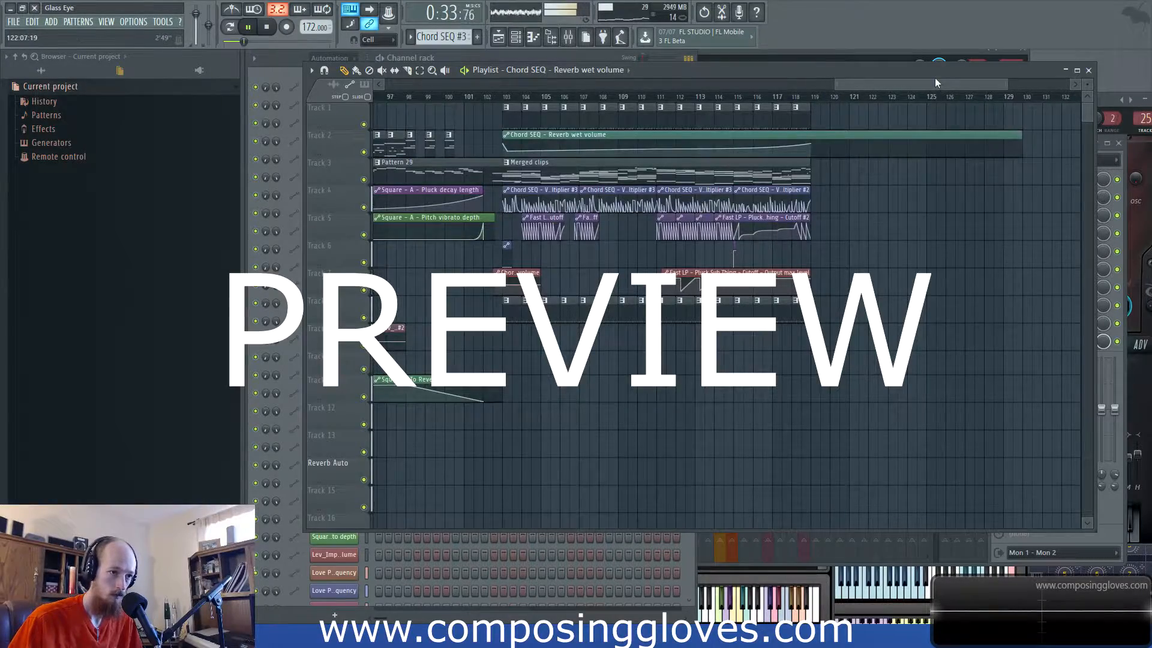
Step: Follow the playing song through the build-up from about bar 26 to bar 44, examining both the upper and lower playlist tracks
drag(935, 81, 142, 112)
drag(924, 239, 565, 220)
scroll(564, 221, up, 4)
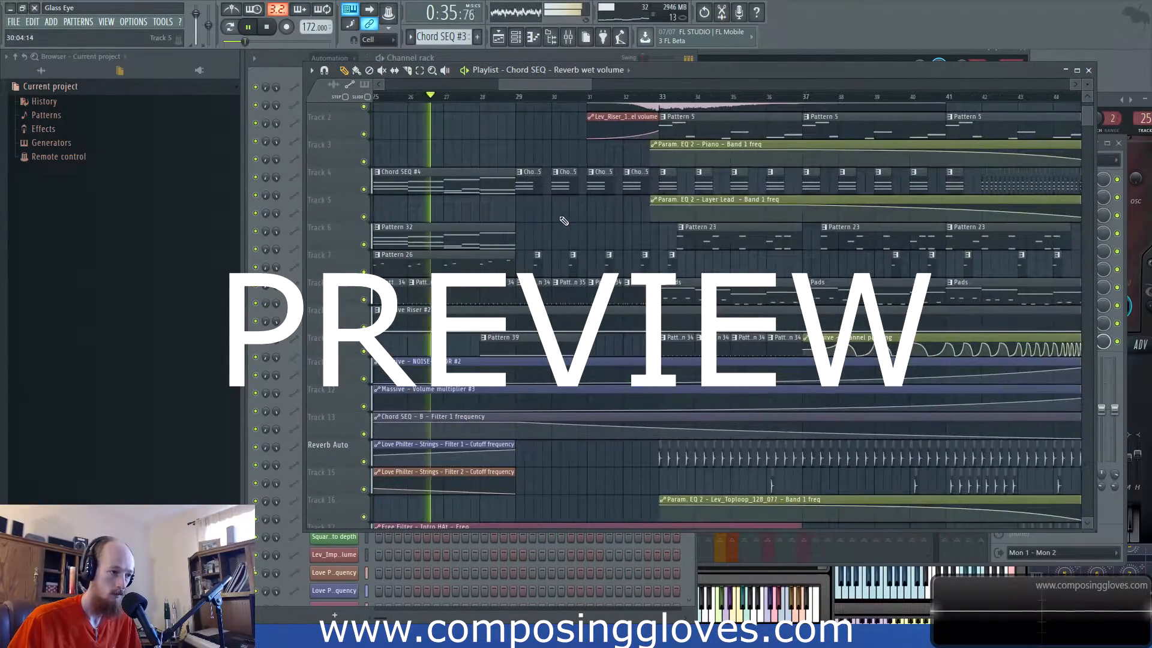
scroll(558, 222, up, 1)
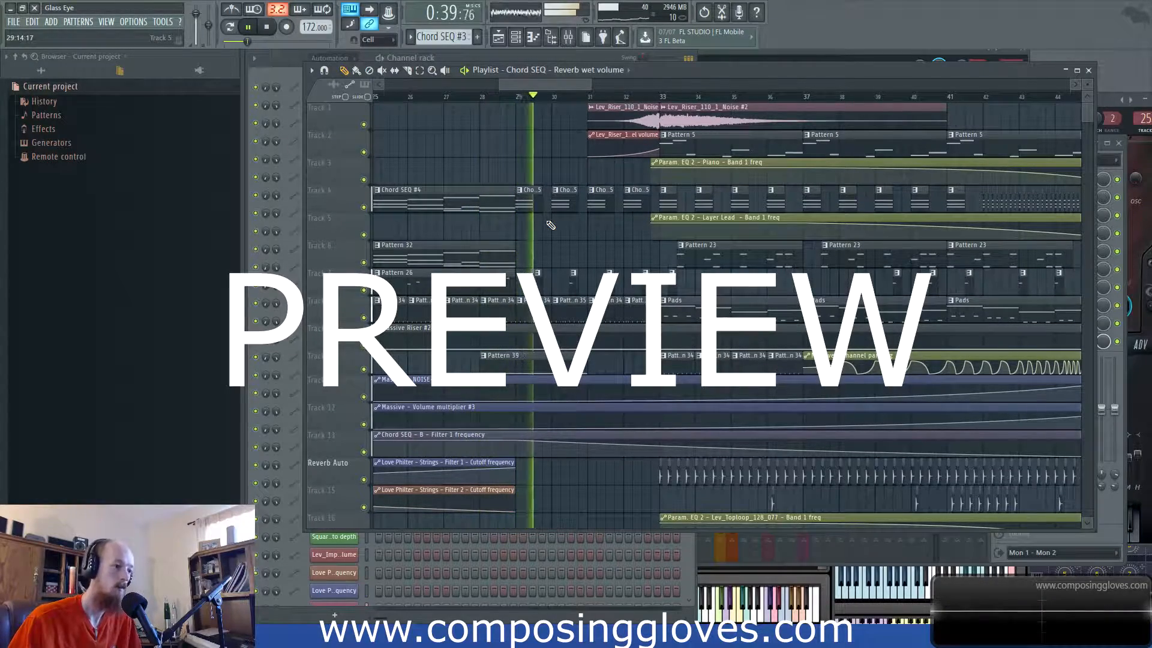
scroll(548, 220, down, 10)
scroll(550, 222, up, 10)
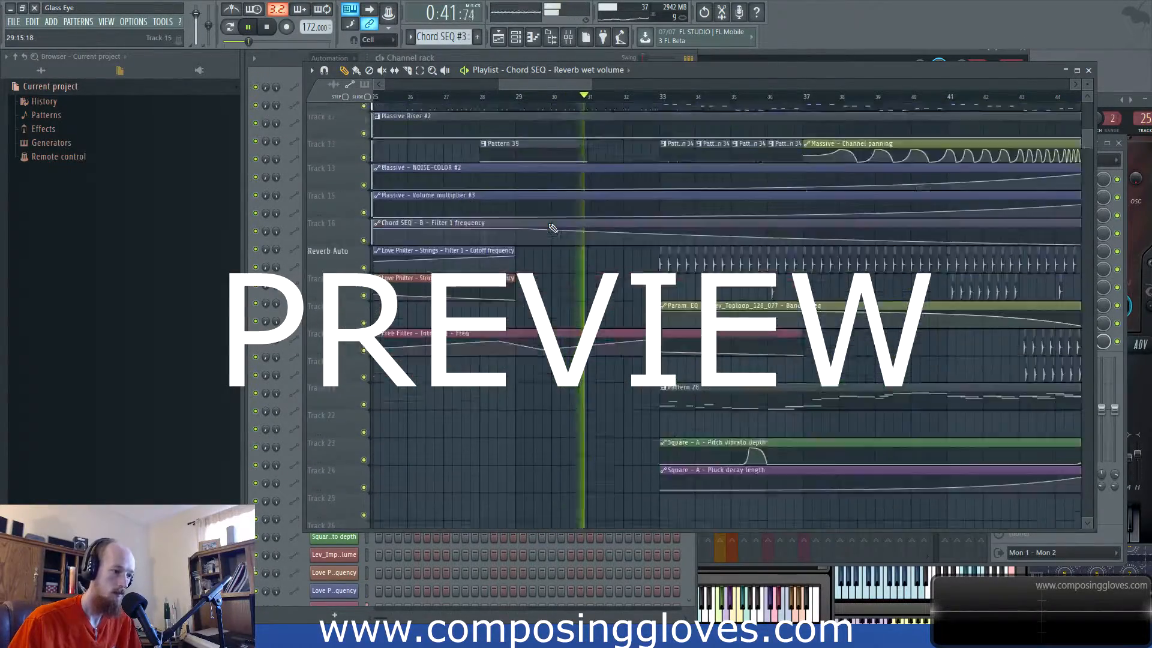
drag(593, 222, 496, 243)
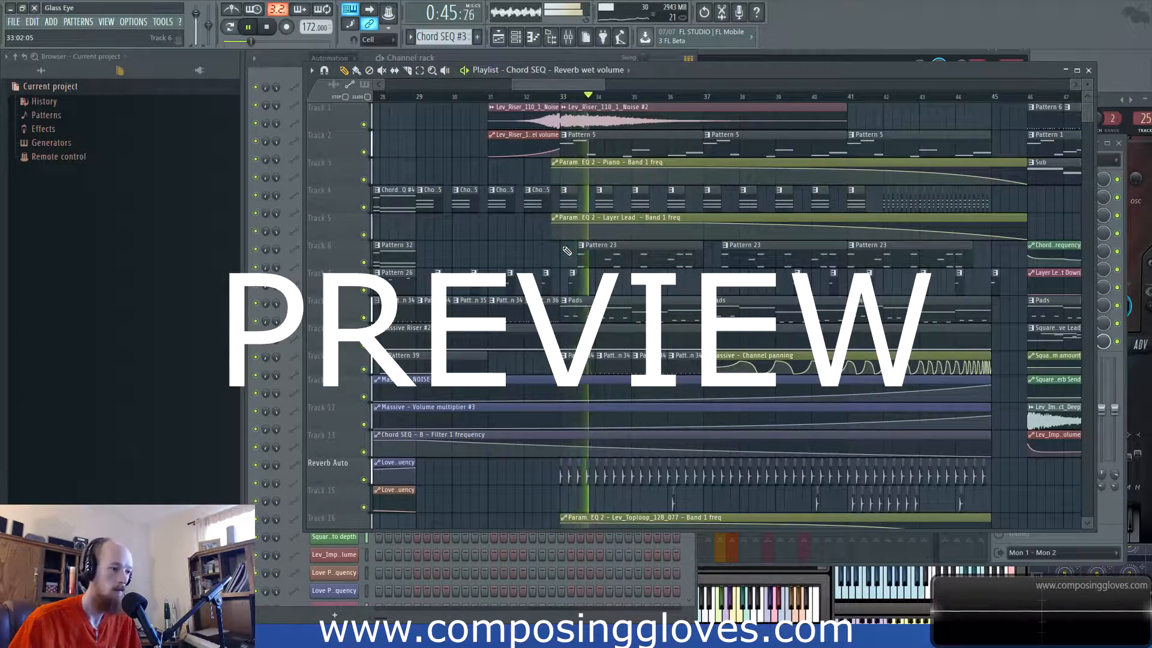
drag(677, 252, 592, 254)
scroll(590, 252, down, 10)
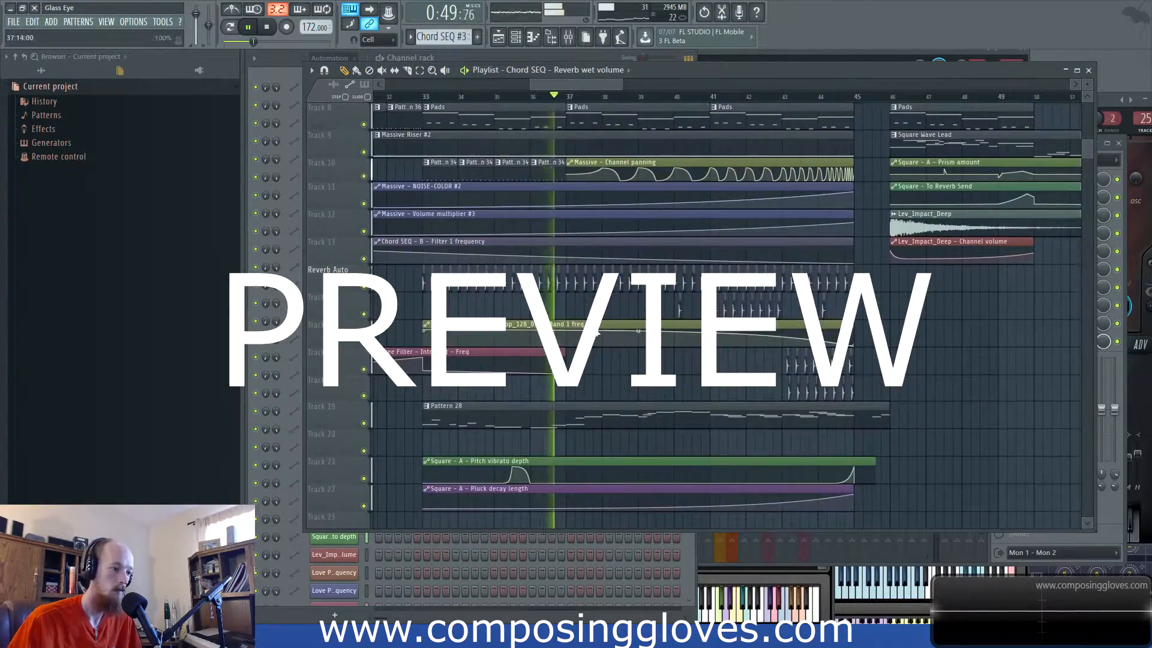
scroll(589, 251, up, 9)
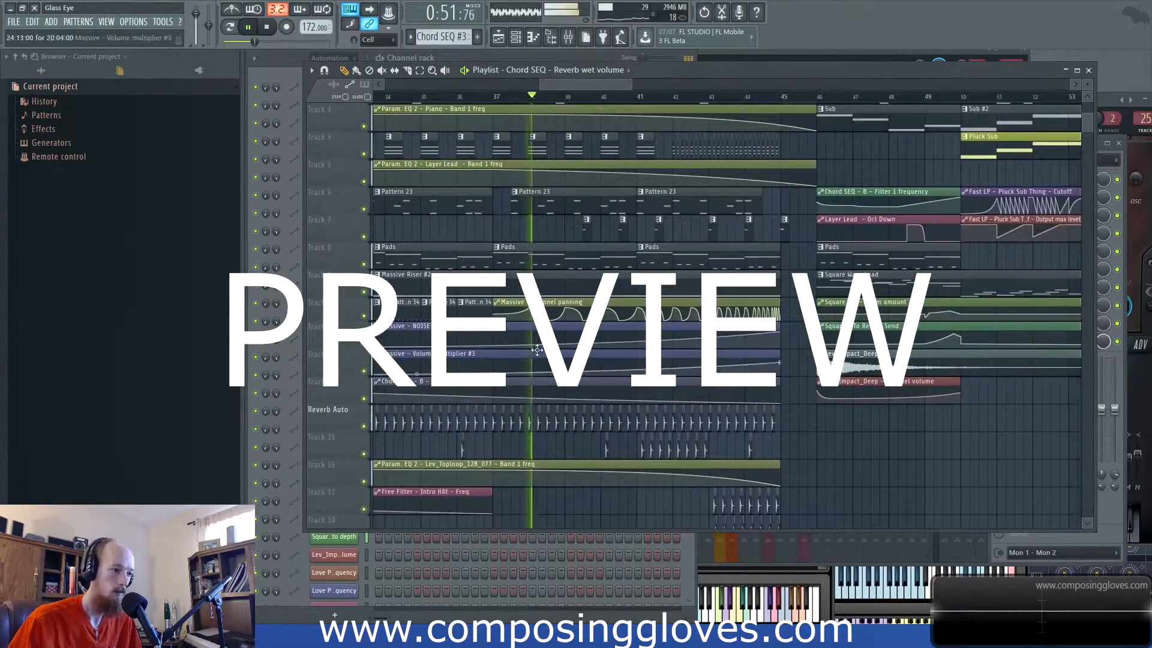
scroll(565, 287, up, 1)
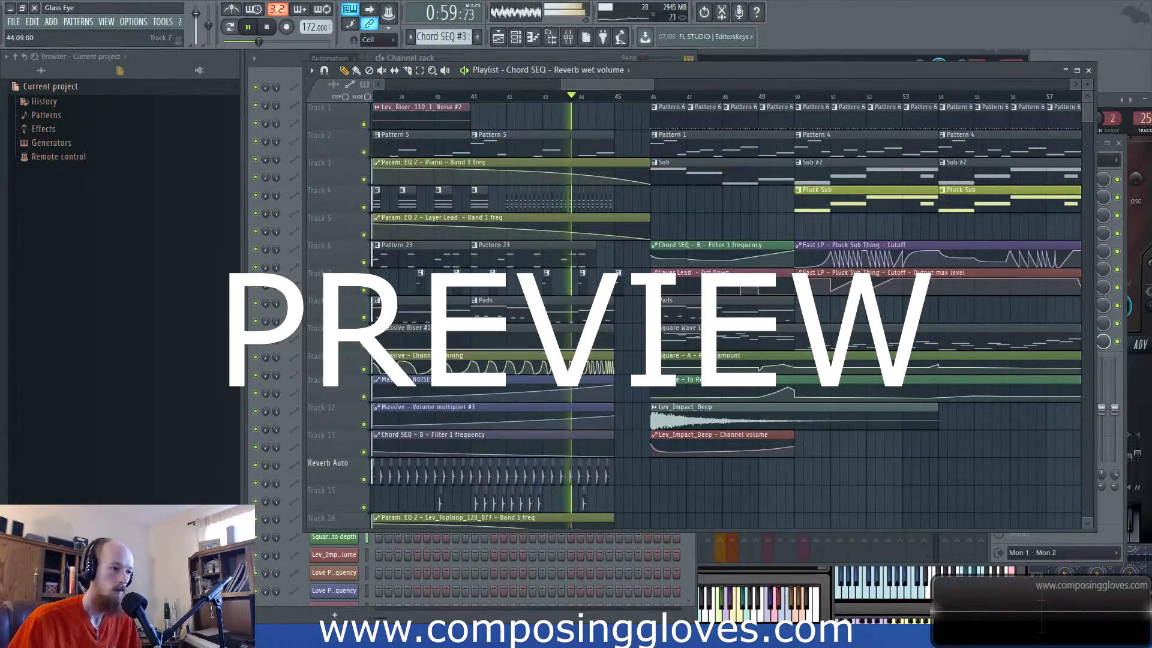
Step: Follow the playing song from about bar 44 to bar 78, examining the Pluck Sub, Sub and Pads clips
scroll(654, 208, down, 5)
scroll(654, 209, up, 5)
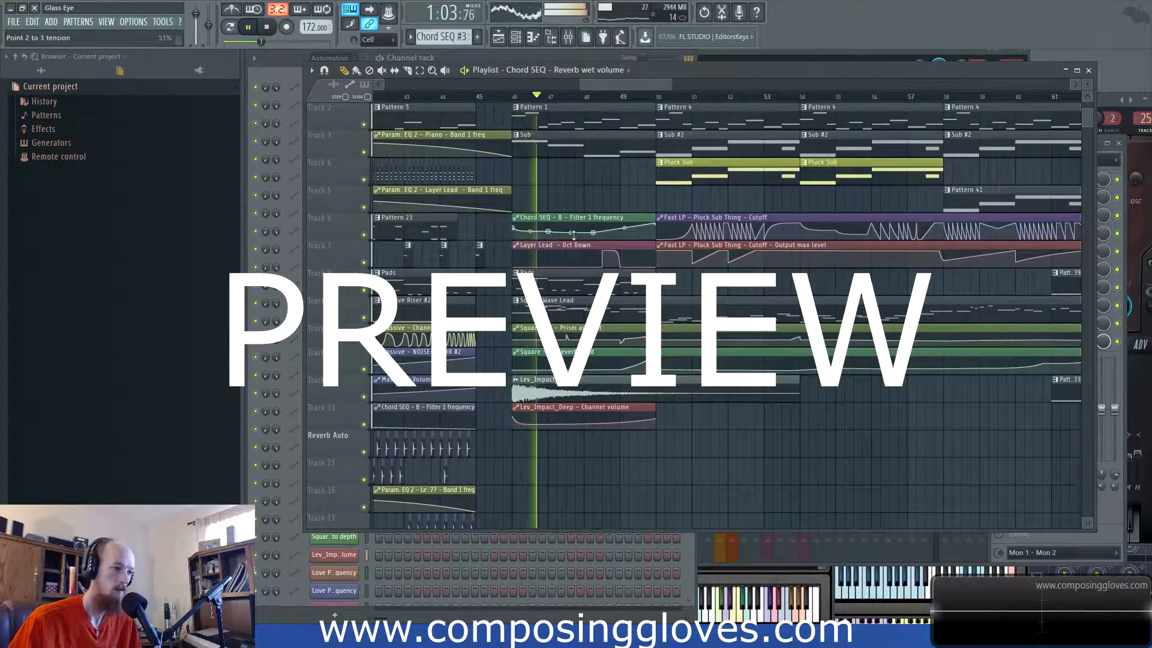
drag(613, 216, 534, 225)
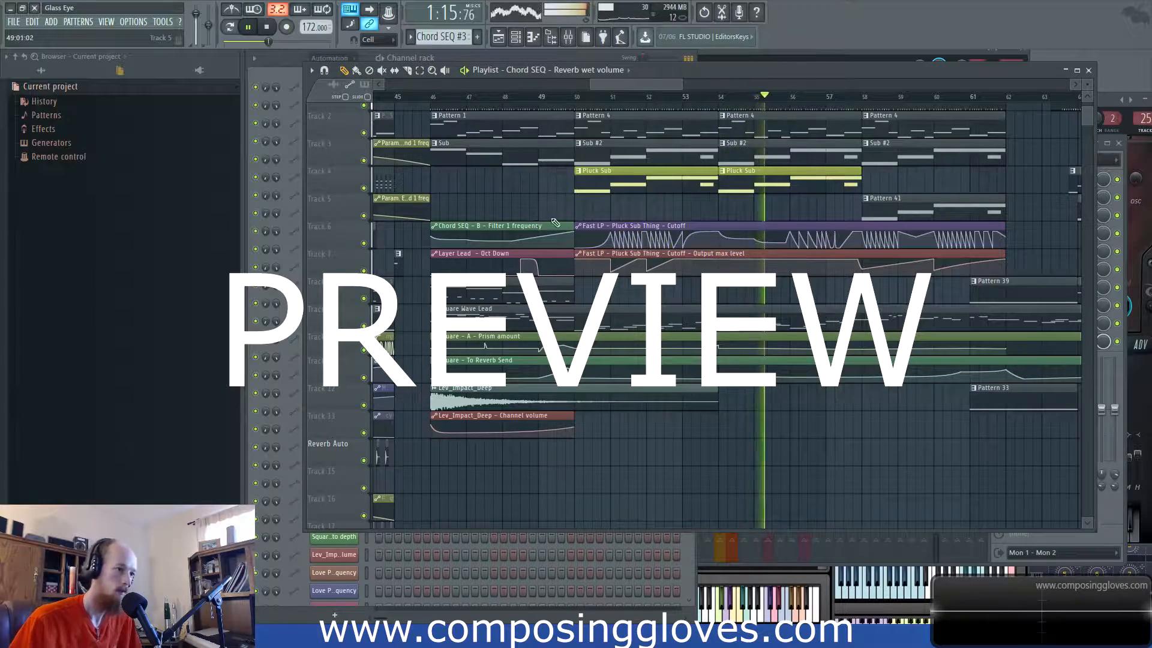
drag(784, 208, 663, 227)
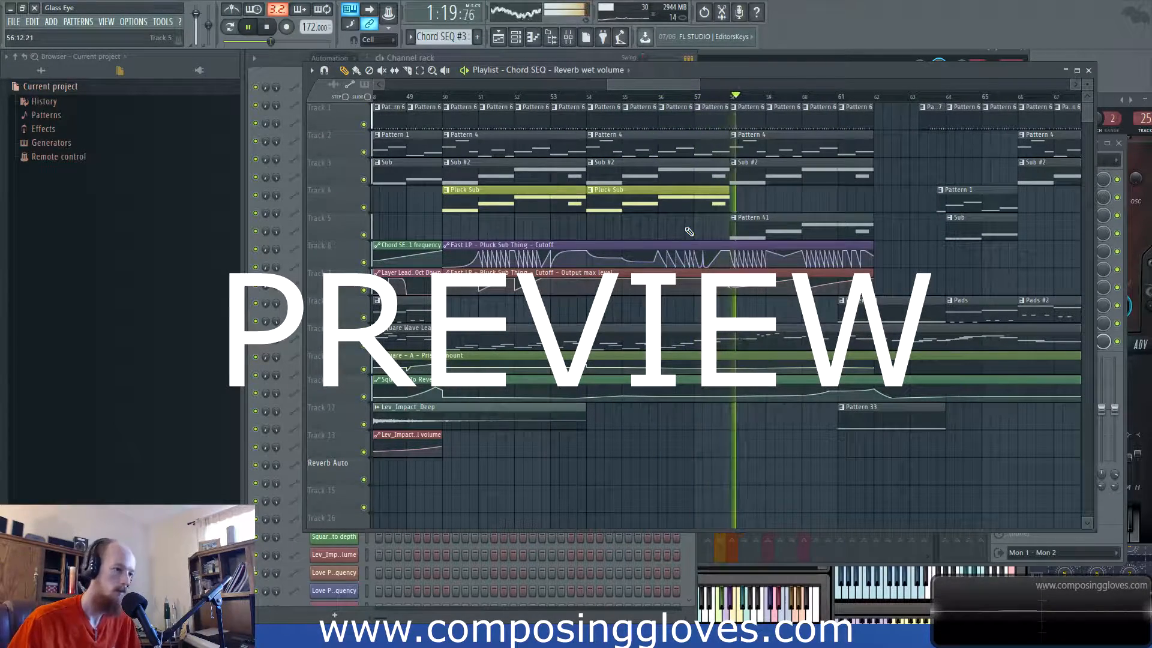
drag(758, 207, 649, 237)
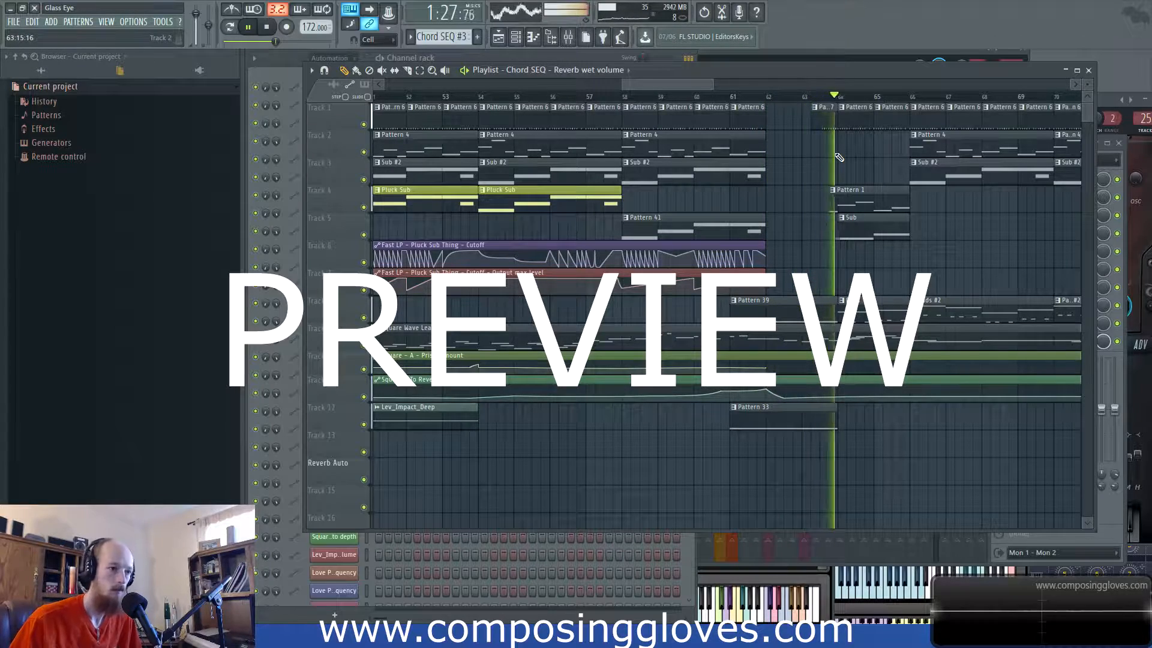
drag(830, 171, 602, 198)
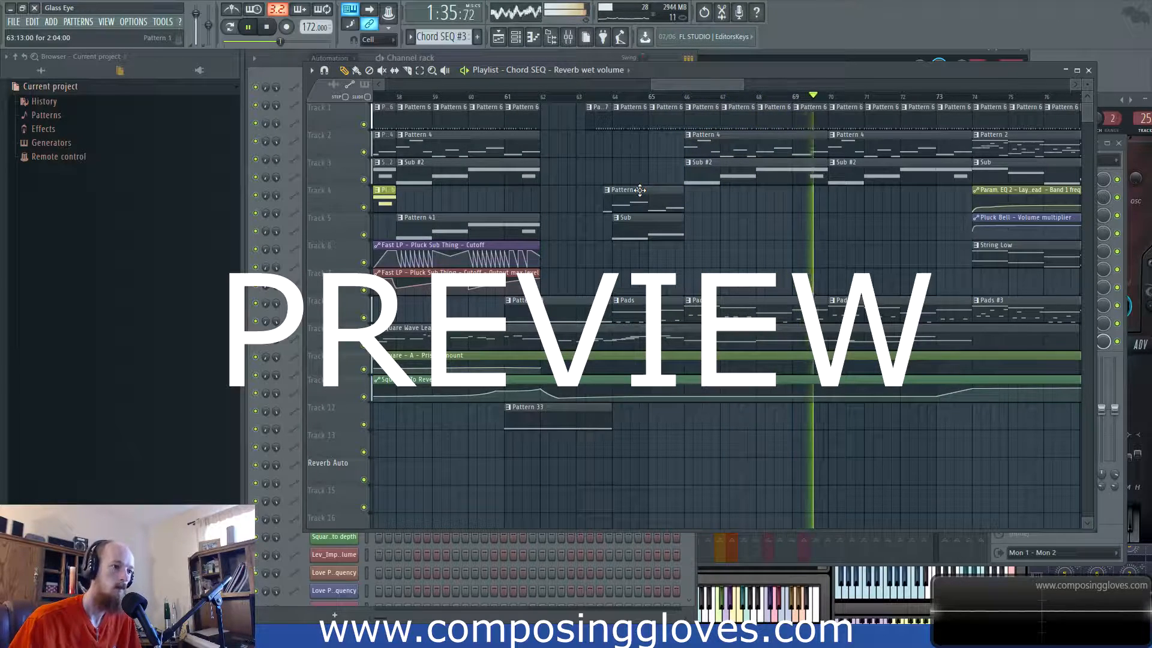
scroll(658, 236, down, 4)
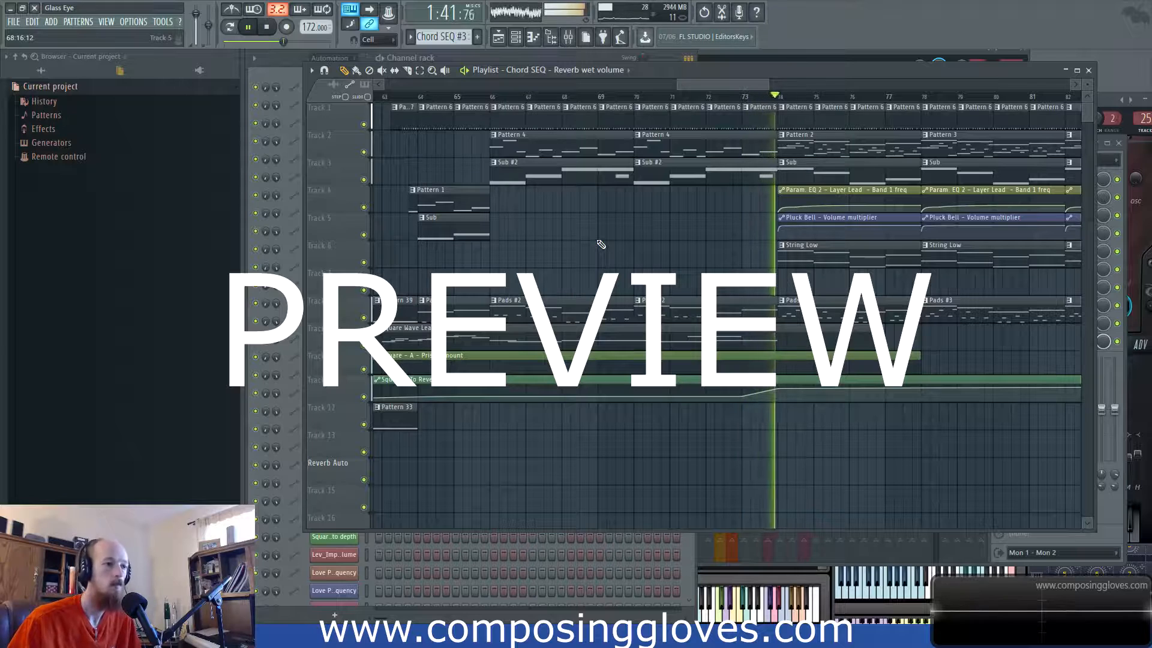
scroll(666, 287, down, 3)
scroll(667, 286, down, 1)
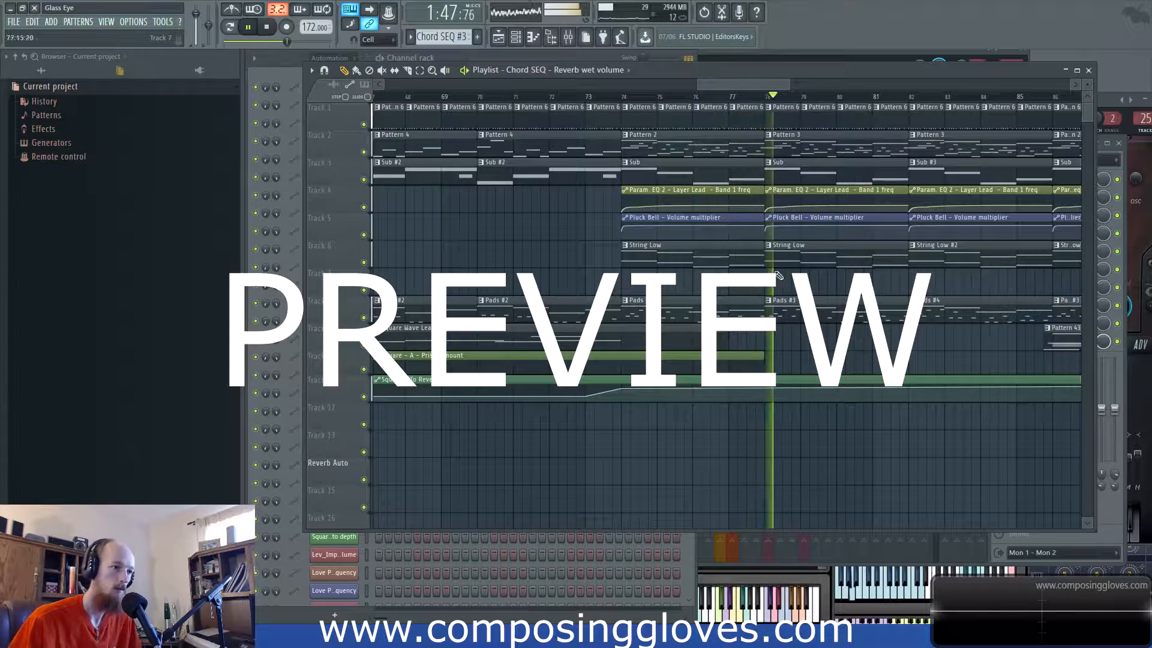
Step: Follow the playing song from about bar 78 through the Pattern 29 section and the Merged clips ending
drag(812, 262, 707, 279)
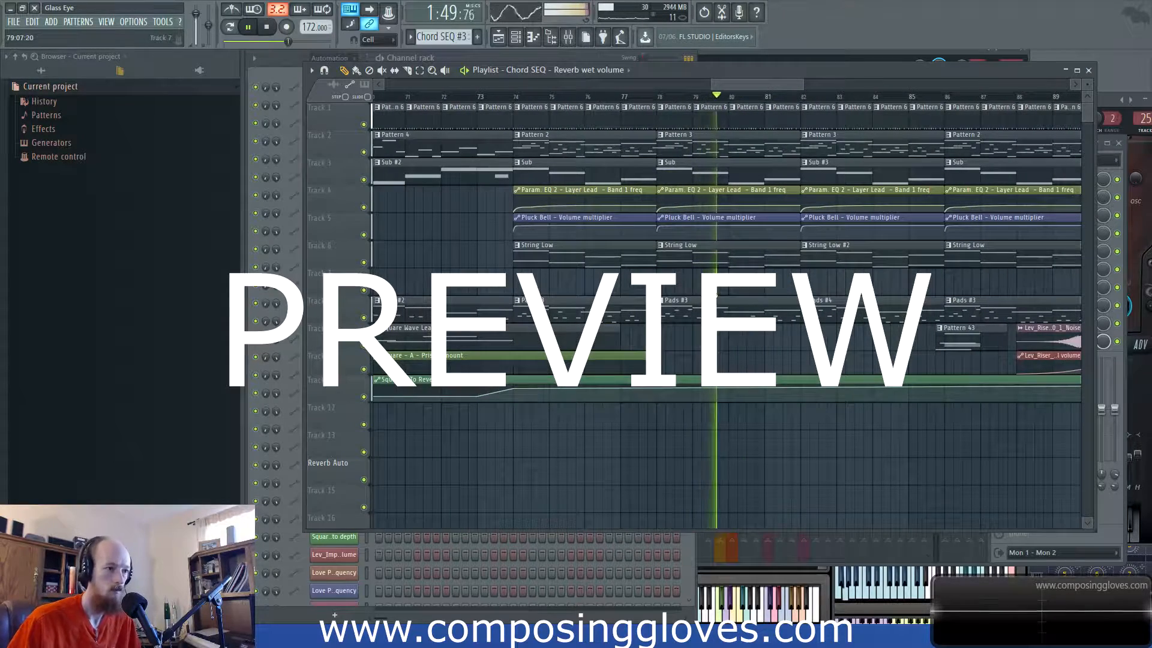
scroll(698, 312, down, 1)
scroll(699, 311, down, 2)
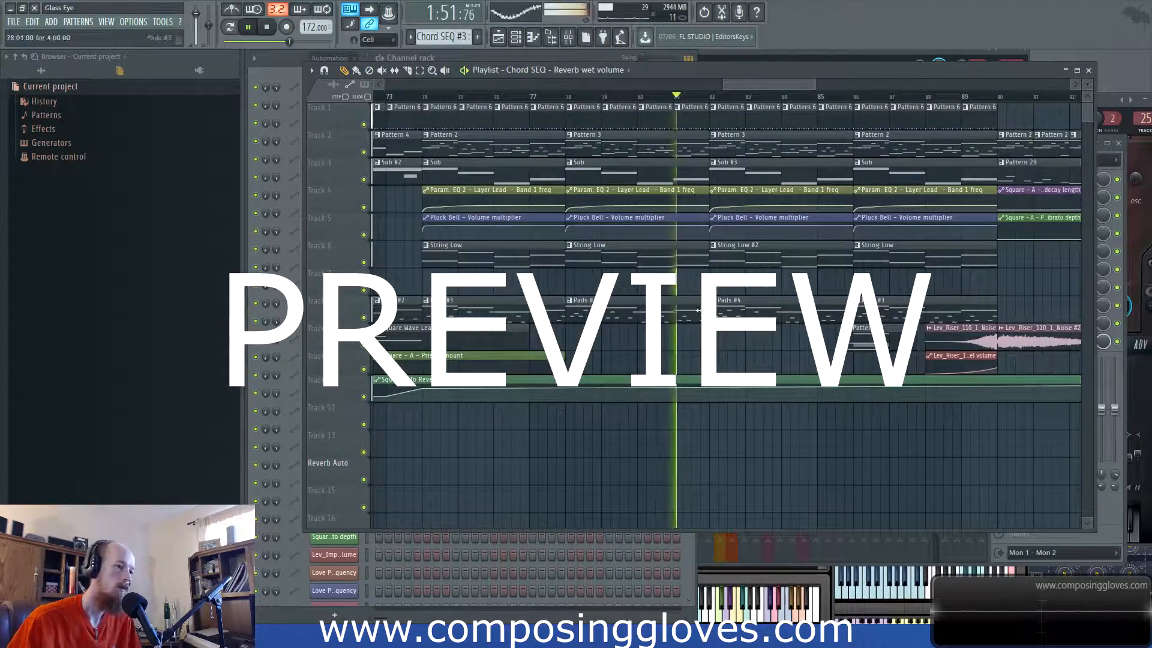
scroll(696, 309, down, 4)
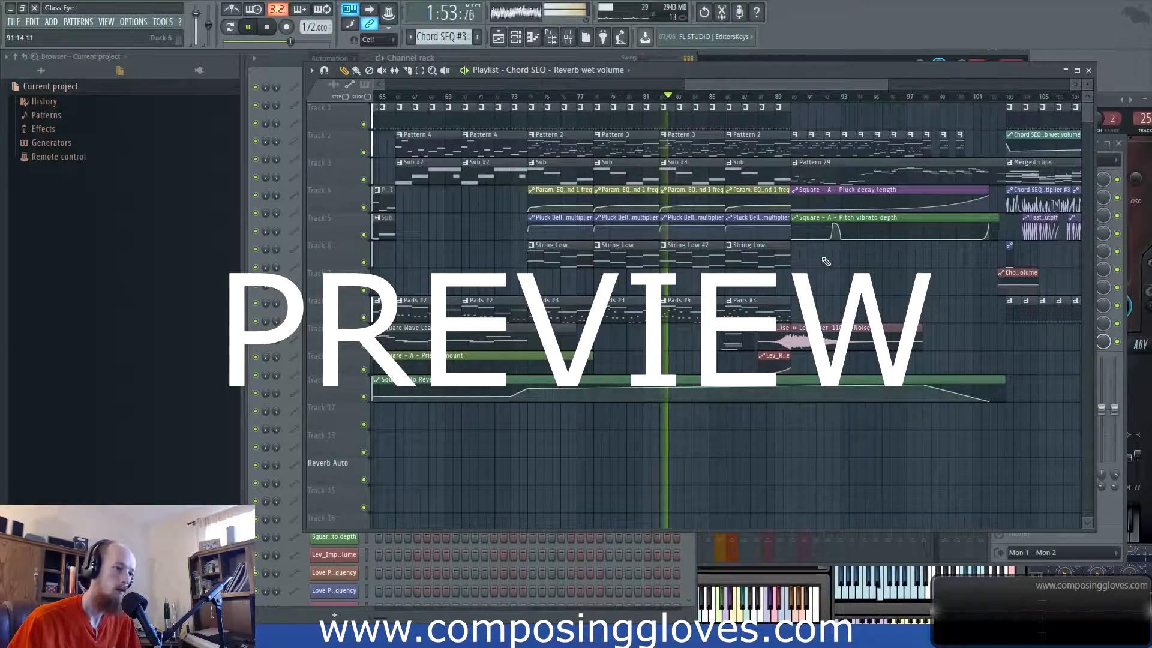
drag(878, 261, 738, 288)
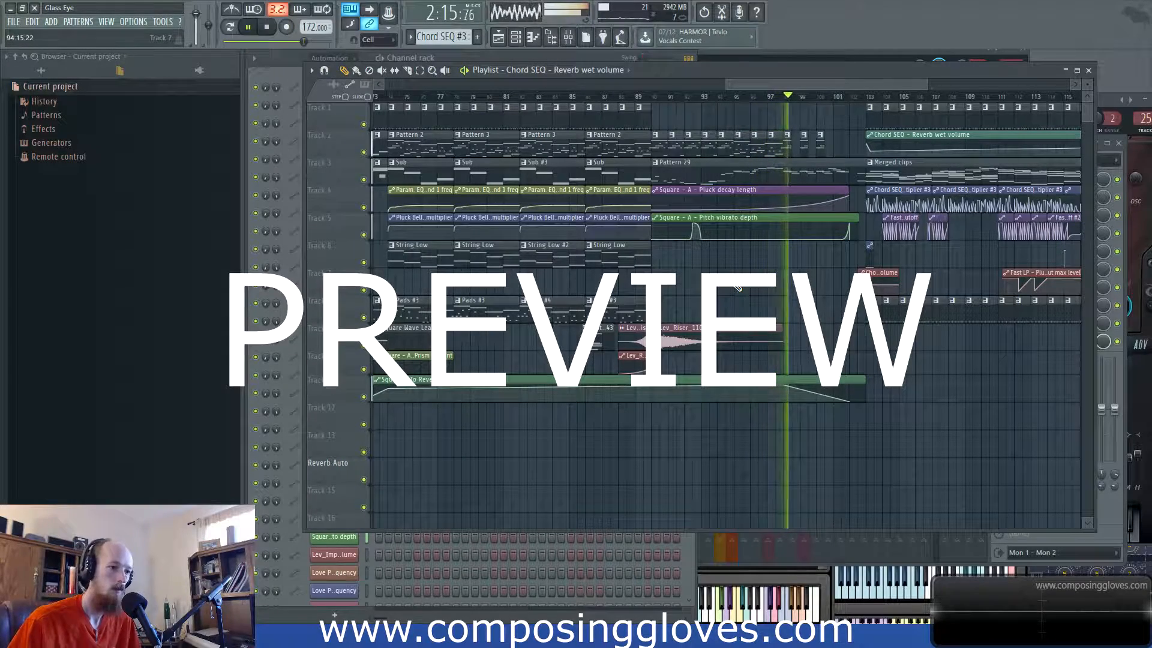
drag(738, 288, 664, 311)
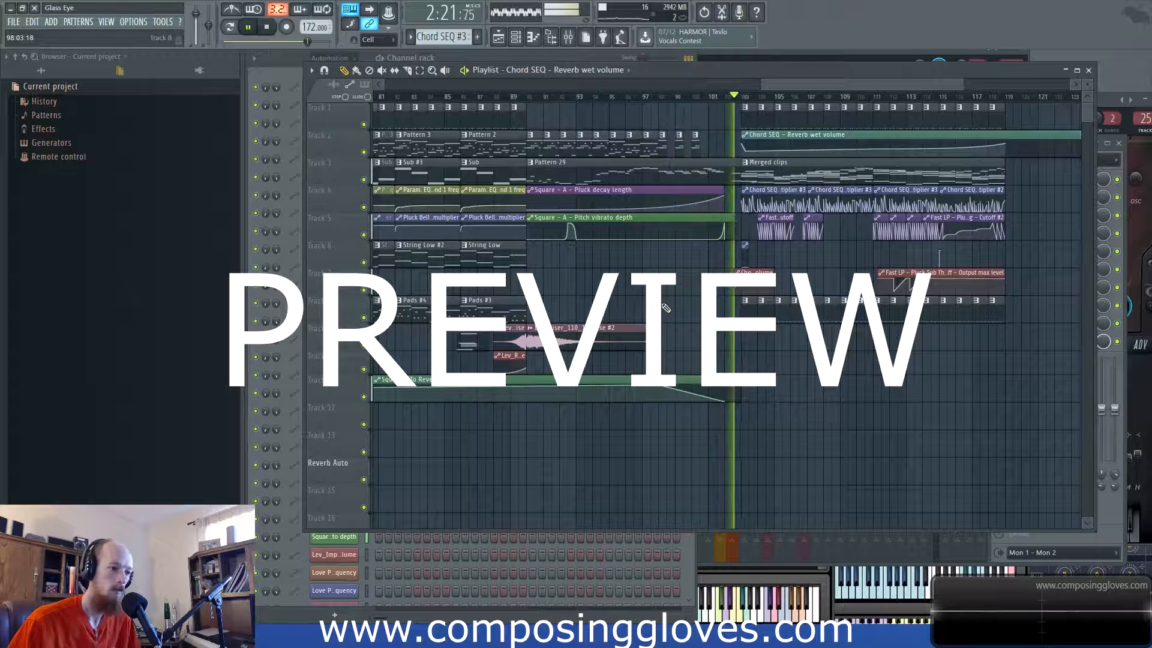
drag(904, 308, 730, 300)
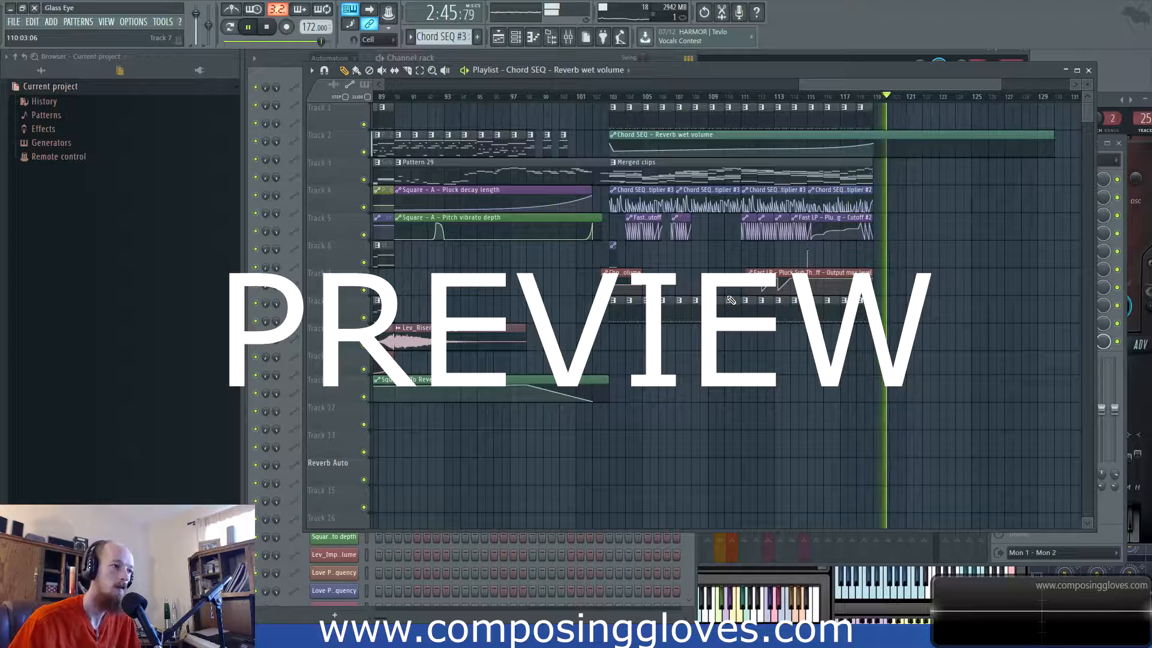
Step: Stop playback and set the song position to bar 119, at the end of the Merged clips
drag(922, 84, 970, 84)
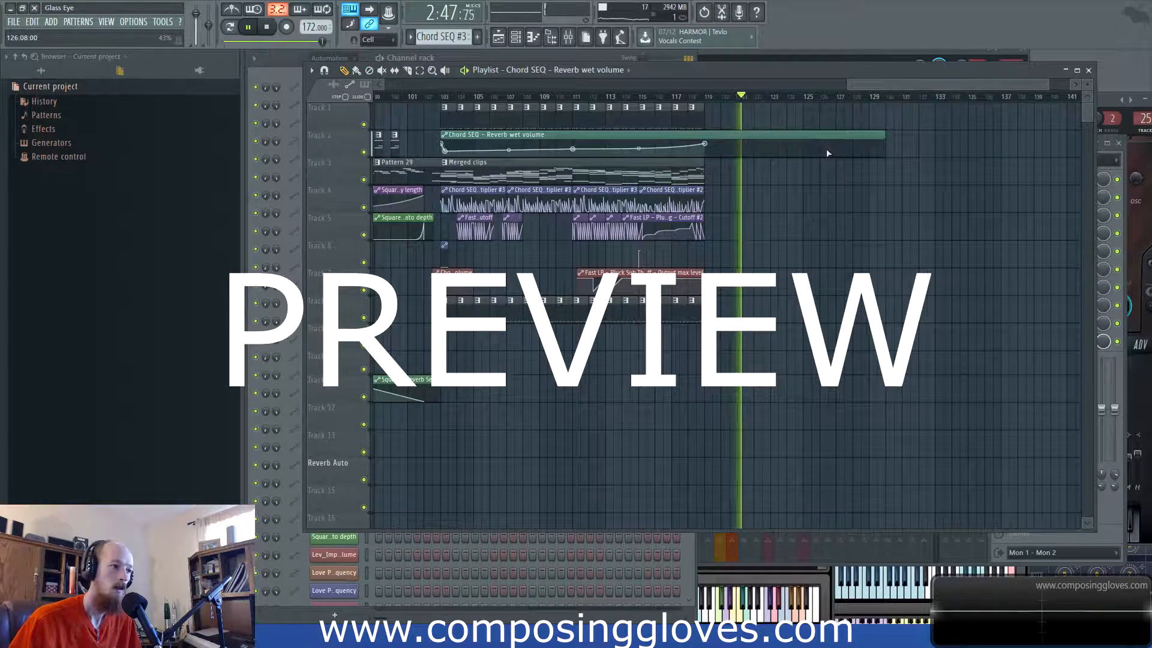
key(space)
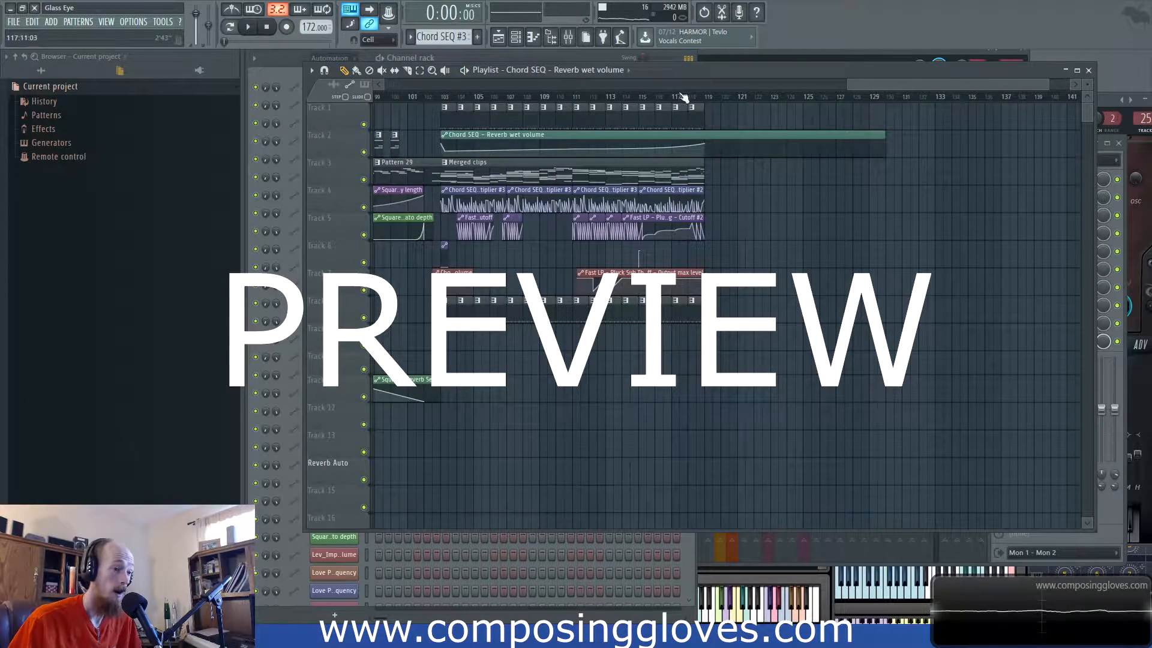
click(708, 98)
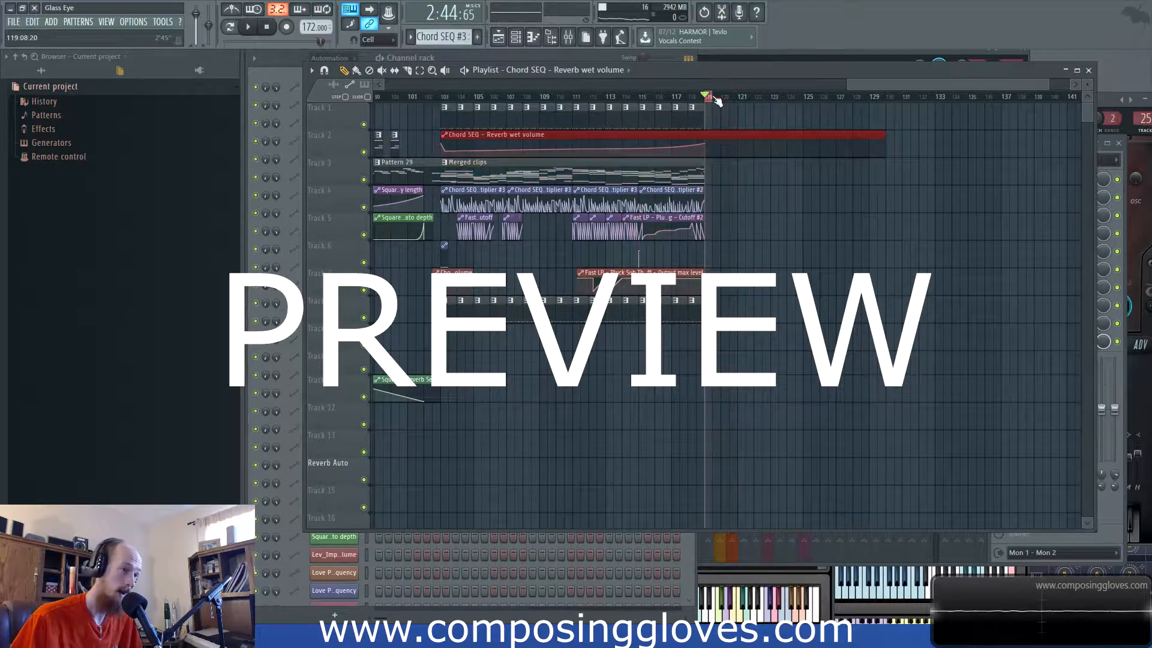
Step: Deselect the extended reverb automation clip and look over the finished arrangement through to its ending
key(ctrl+d)
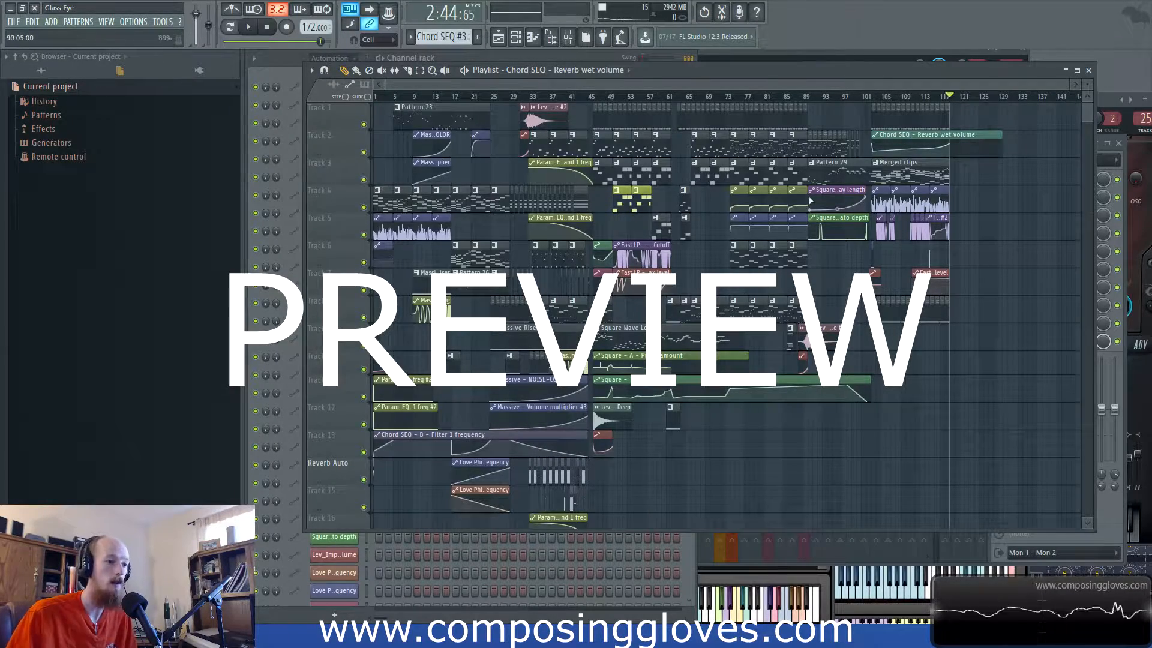
scroll(811, 201, up, 5)
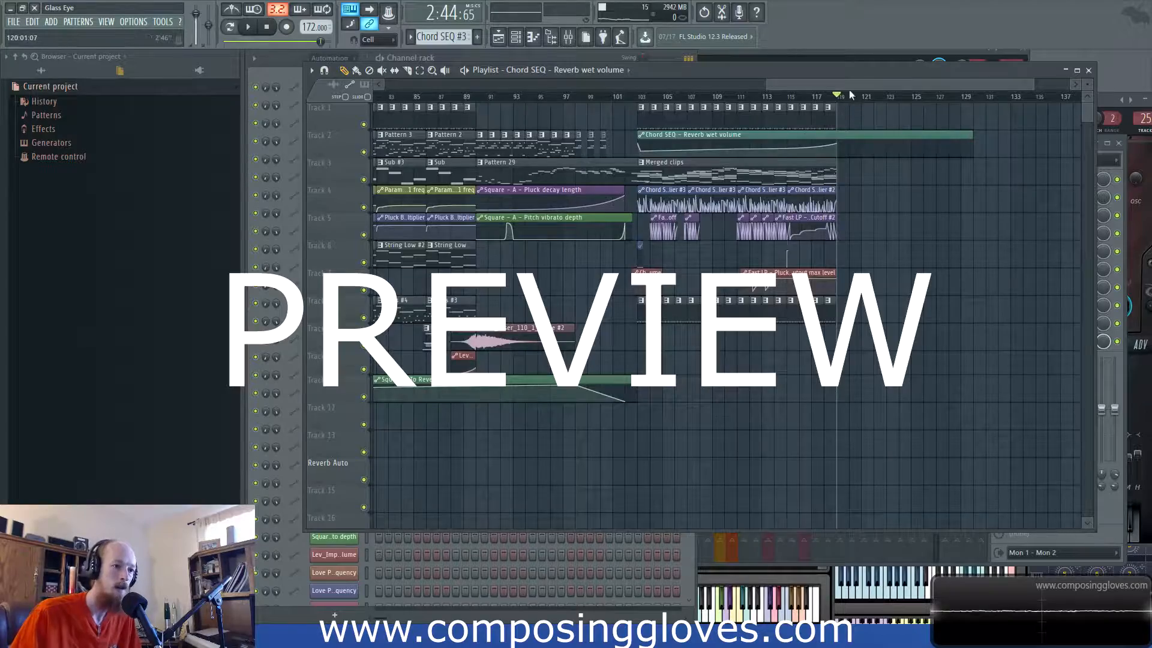
scroll(637, 180, down, 5)
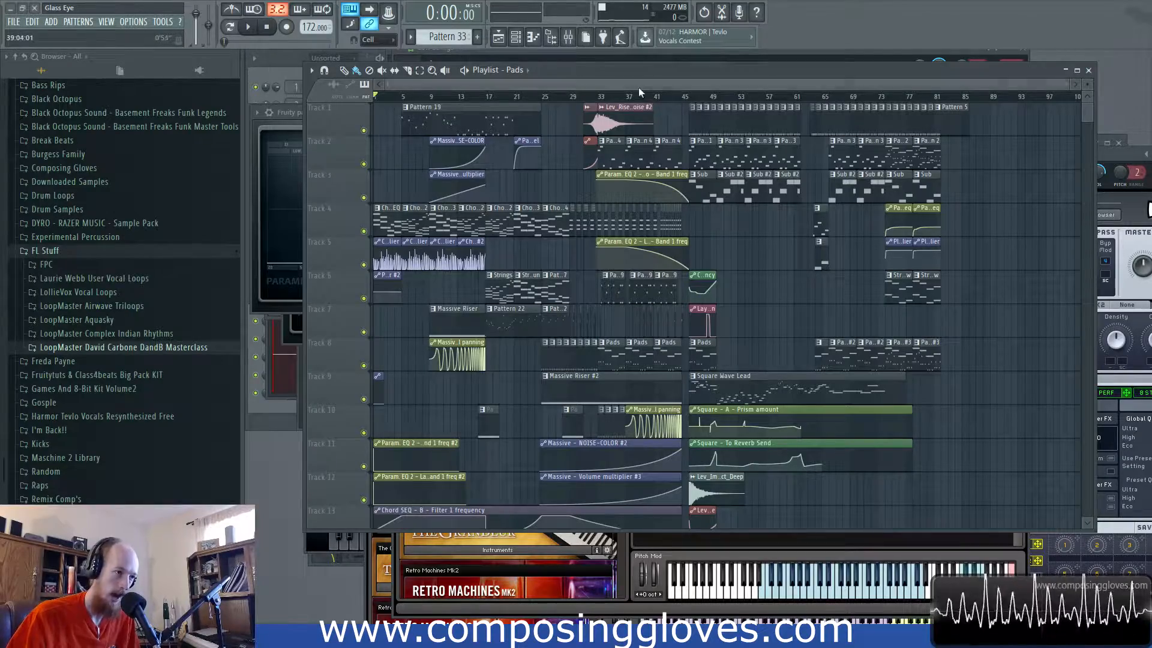
Step: Examine the intro and build-up clips and automation on all tracks of the earlier arrangement, up to about bar 45
scroll(602, 174, up, 6)
drag(558, 182, 161, 204)
scroll(161, 204, down, 3)
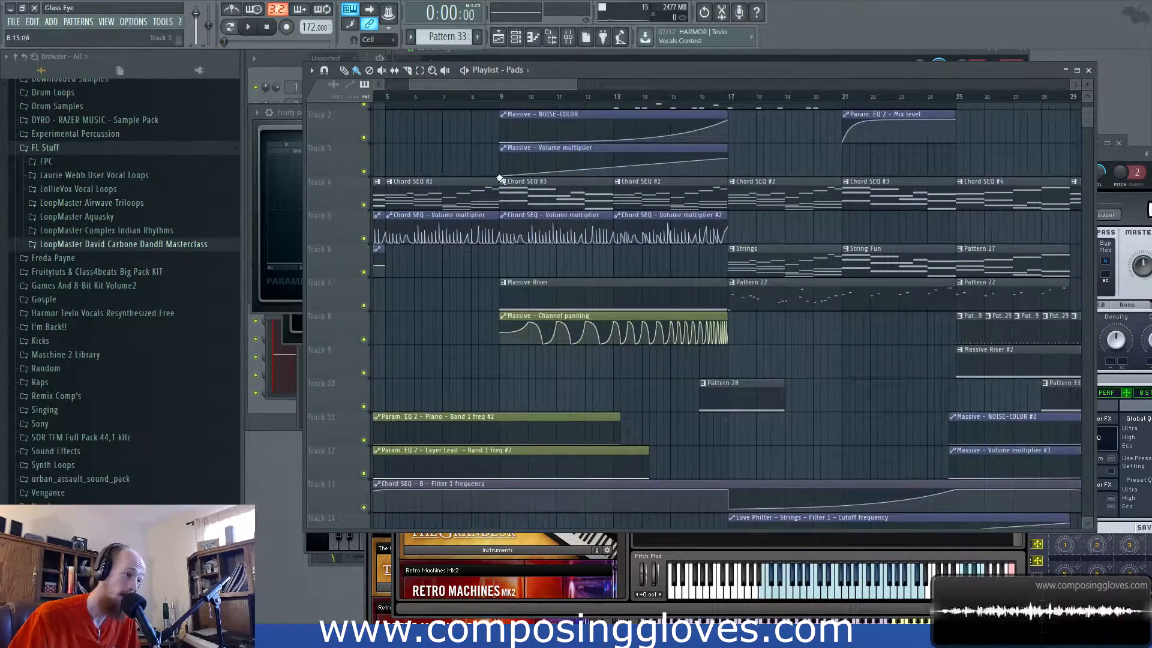
scroll(486, 177, down, 4)
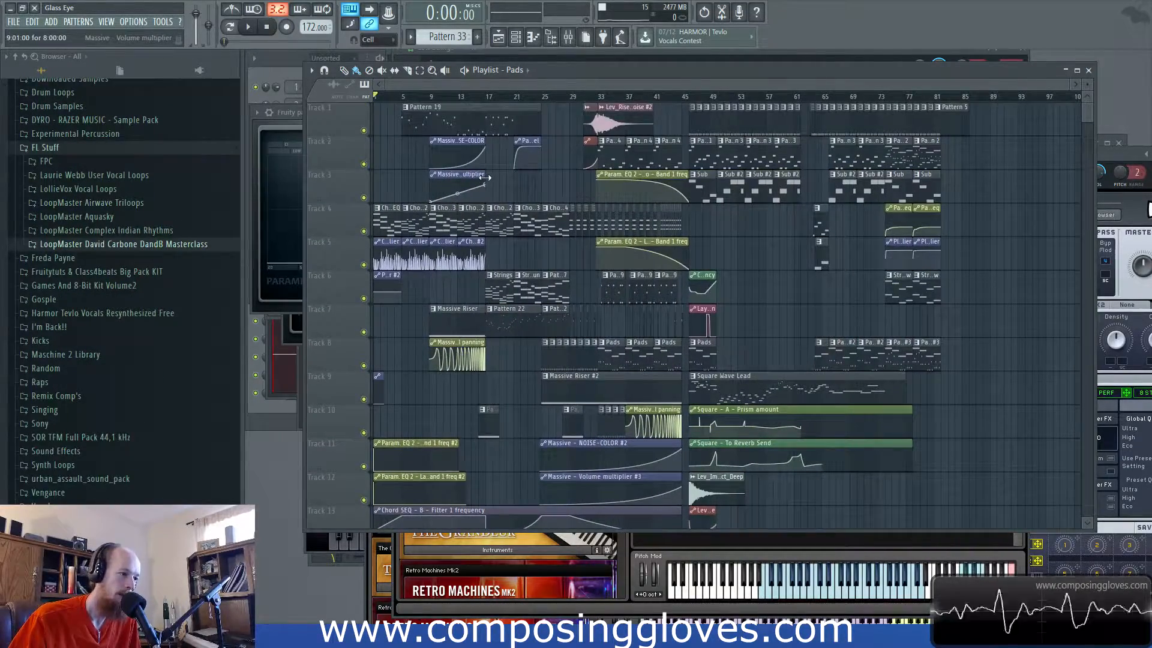
scroll(486, 177, down, 2)
scroll(504, 186, up, 3)
scroll(526, 199, down, 1)
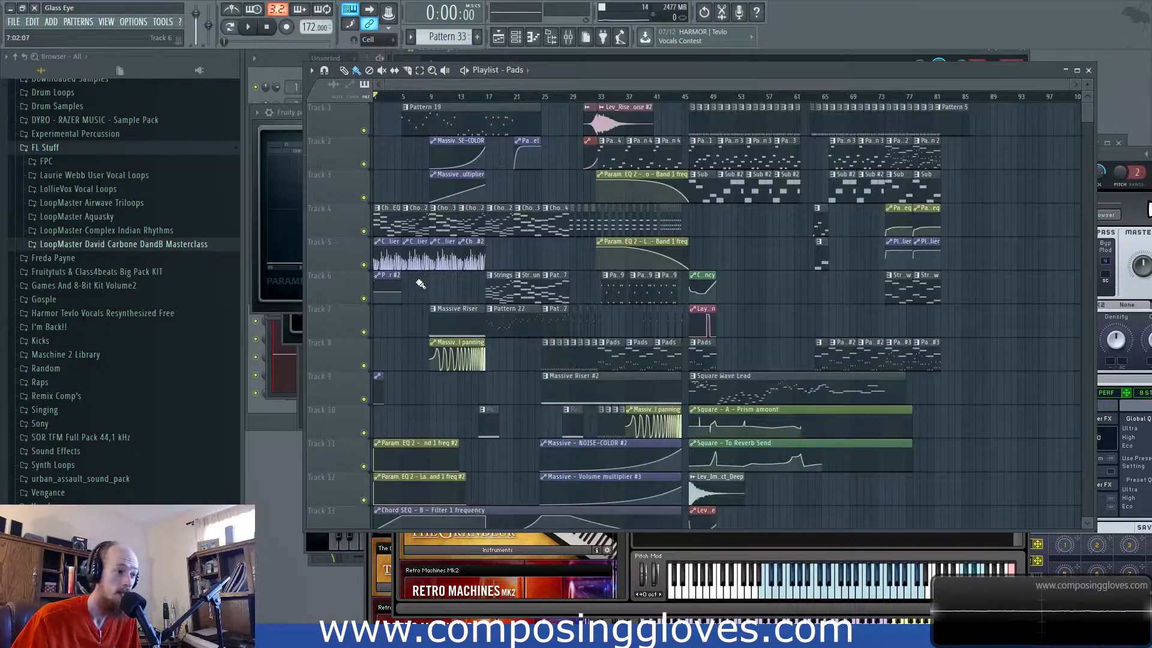
scroll(396, 277, up, 2)
scroll(776, 297, down, 5)
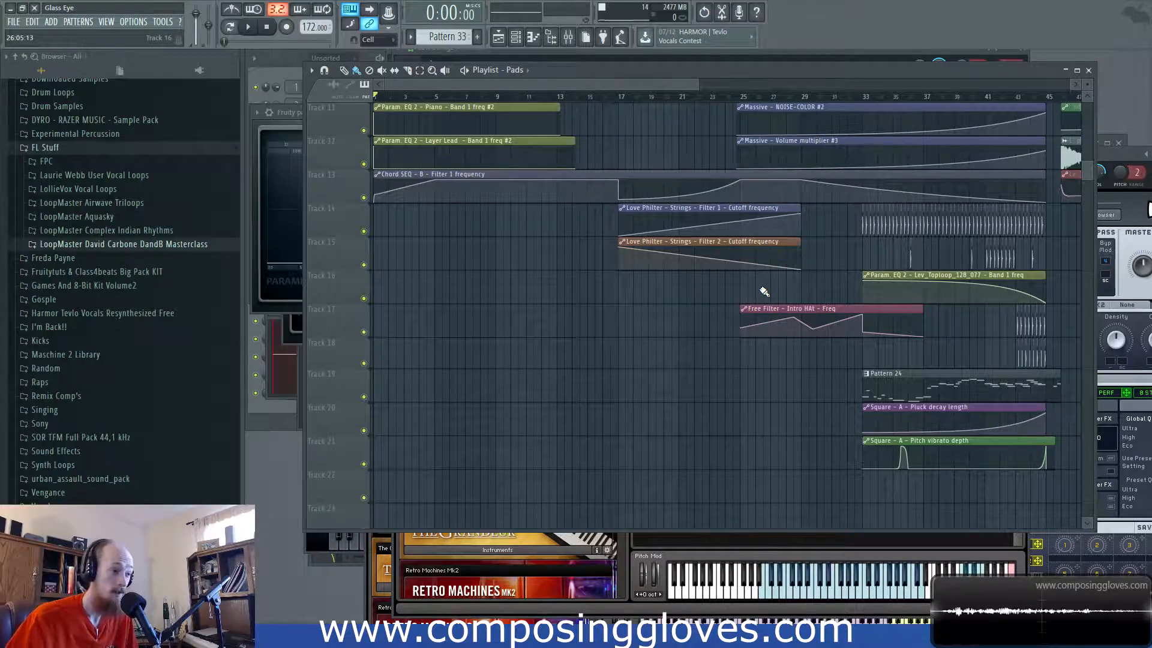
scroll(761, 263, up, 5)
scroll(738, 188, down, 2)
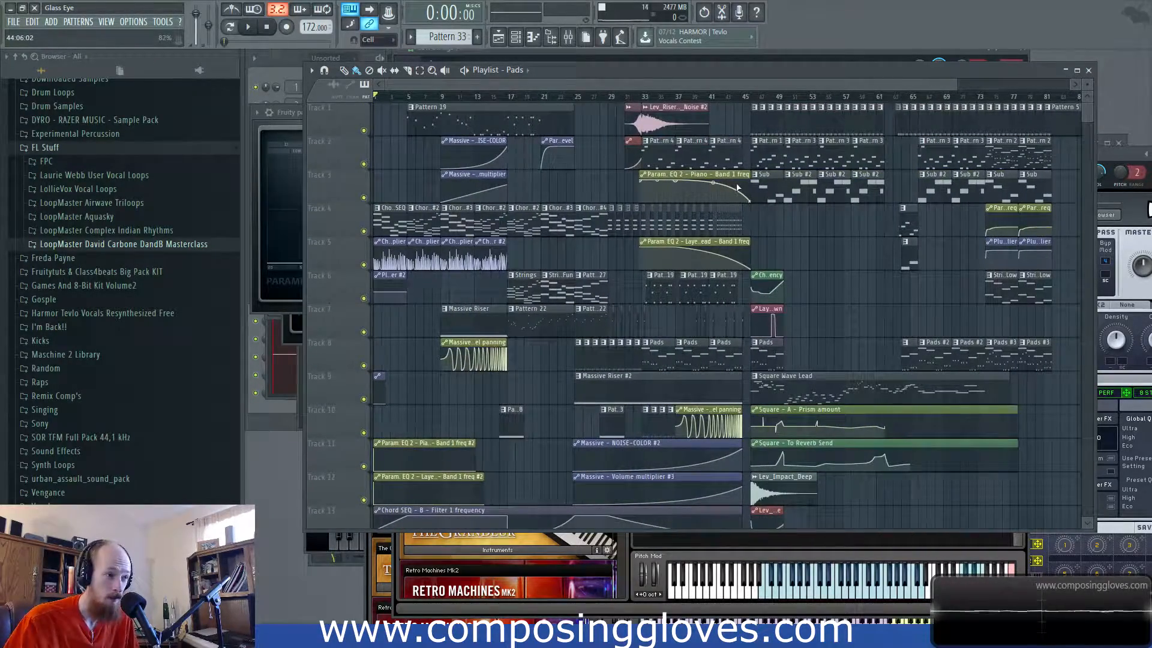
Step: Examine the drop from bar 46 onward, including the Sub, Pads, Square Wave Lead and Square automation clips
drag(387, 105, 623, 488)
click(595, 172)
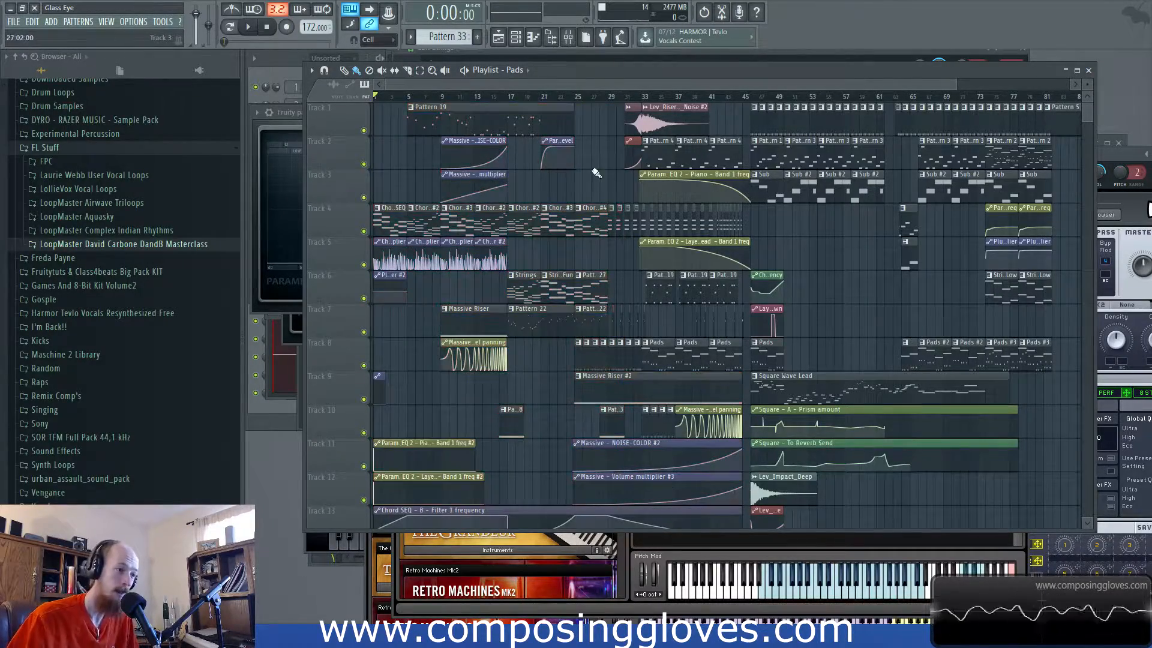
scroll(596, 173, right, 5)
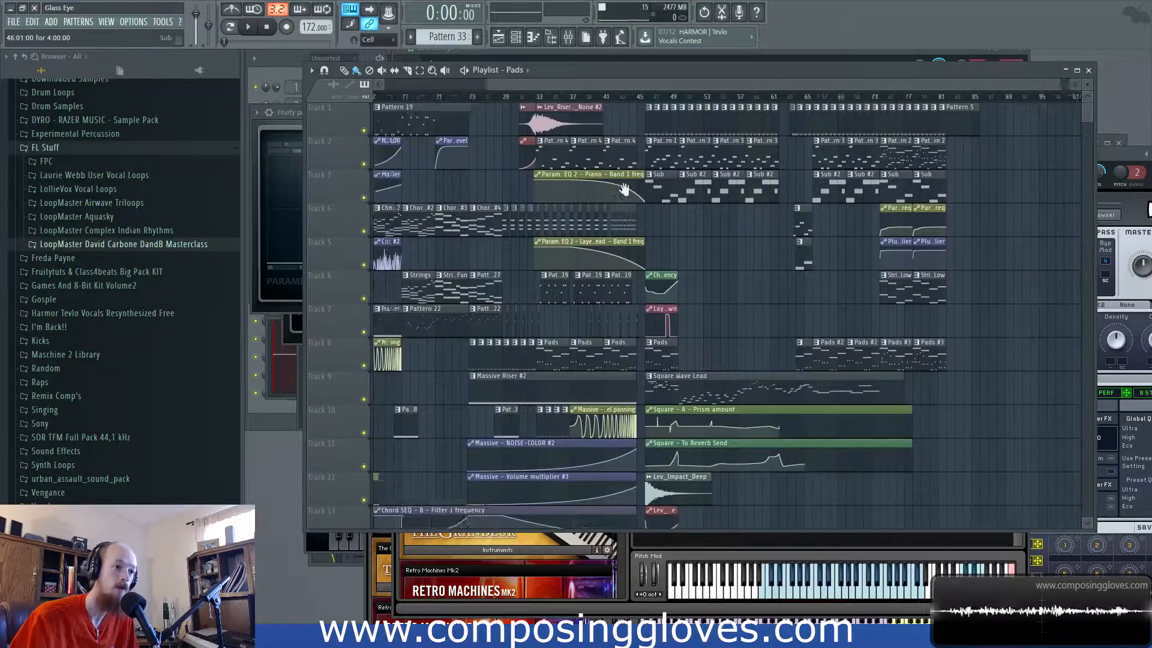
scroll(598, 193, up, 4)
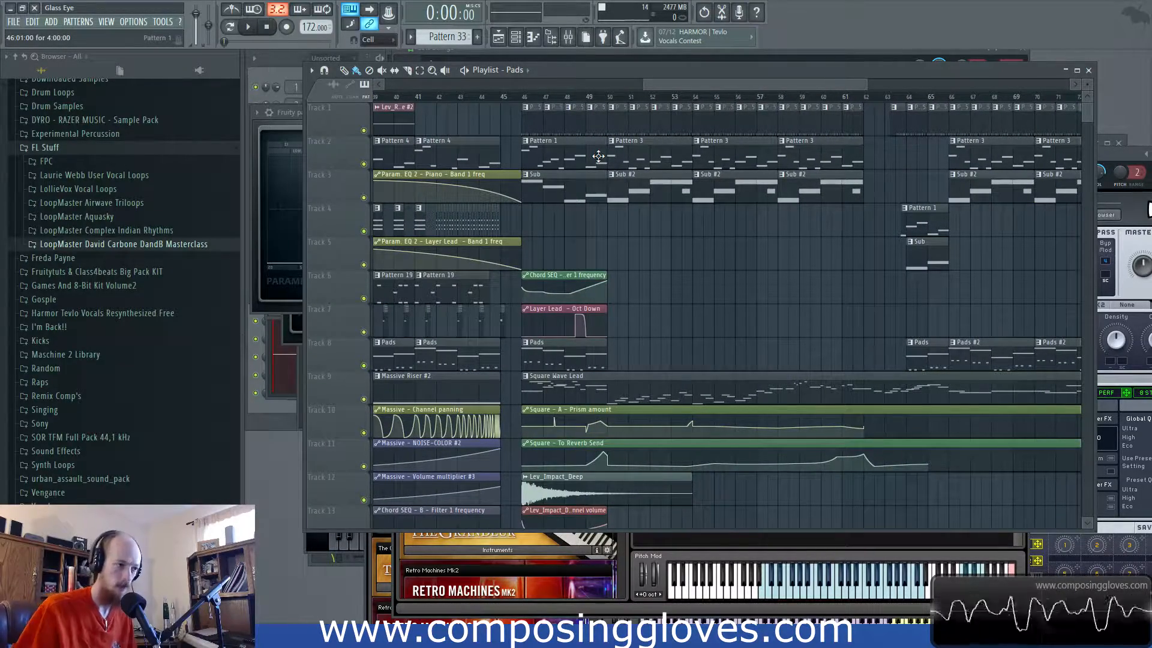
click(532, 96)
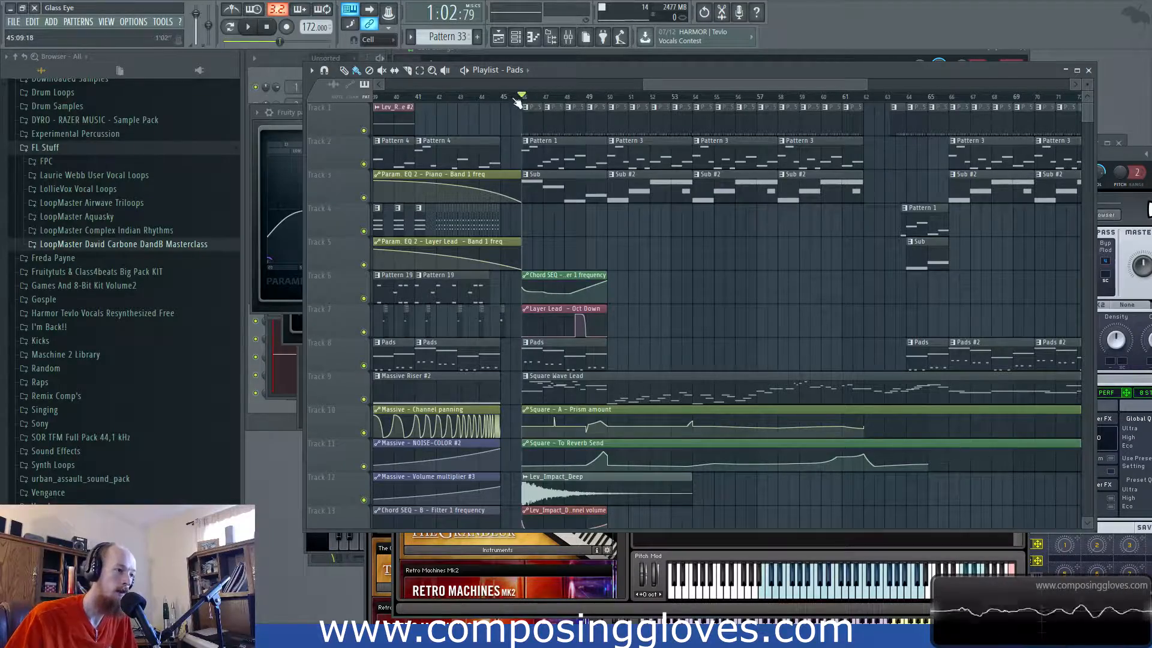
scroll(801, 194, up, 3)
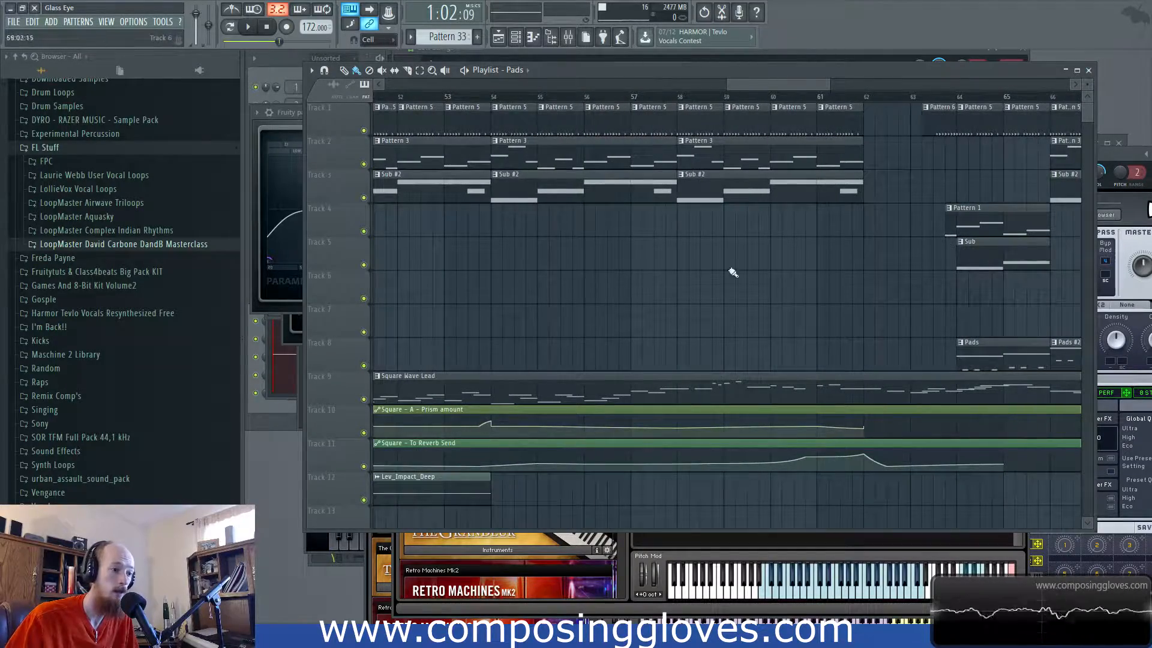
scroll(650, 247, down, 5)
drag(634, 258, 712, 270)
Step: Set the song position to bar 45, just before the drop
scroll(655, 214, up, 6)
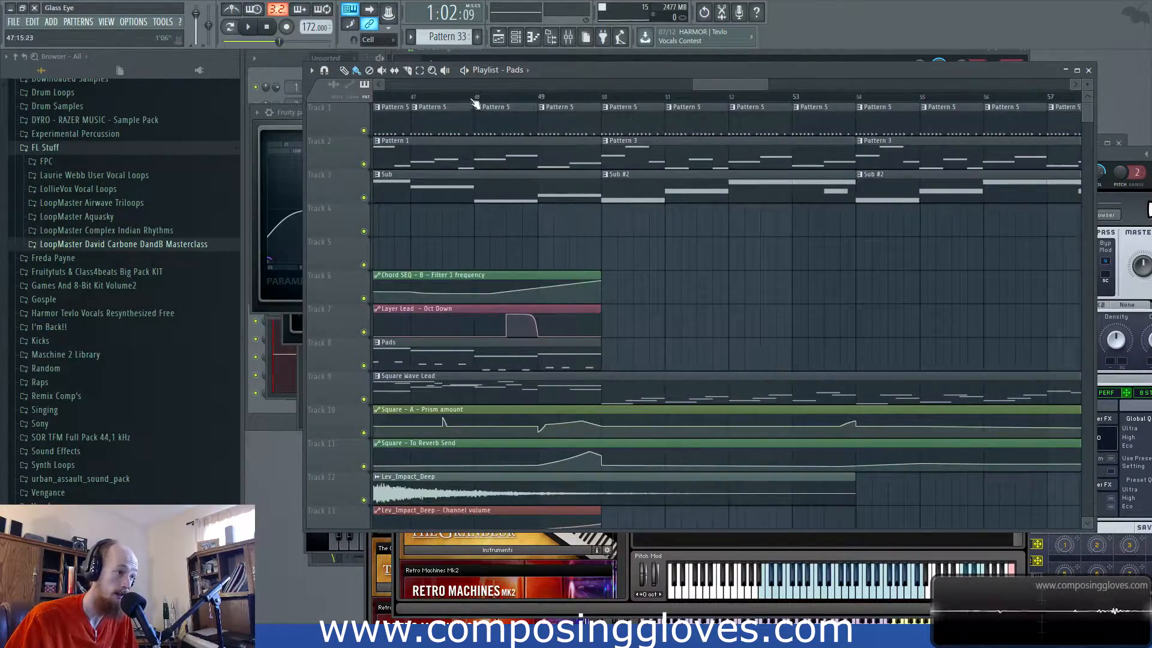
drag(499, 181, 740, 193)
click(533, 96)
drag(705, 89, 718, 136)
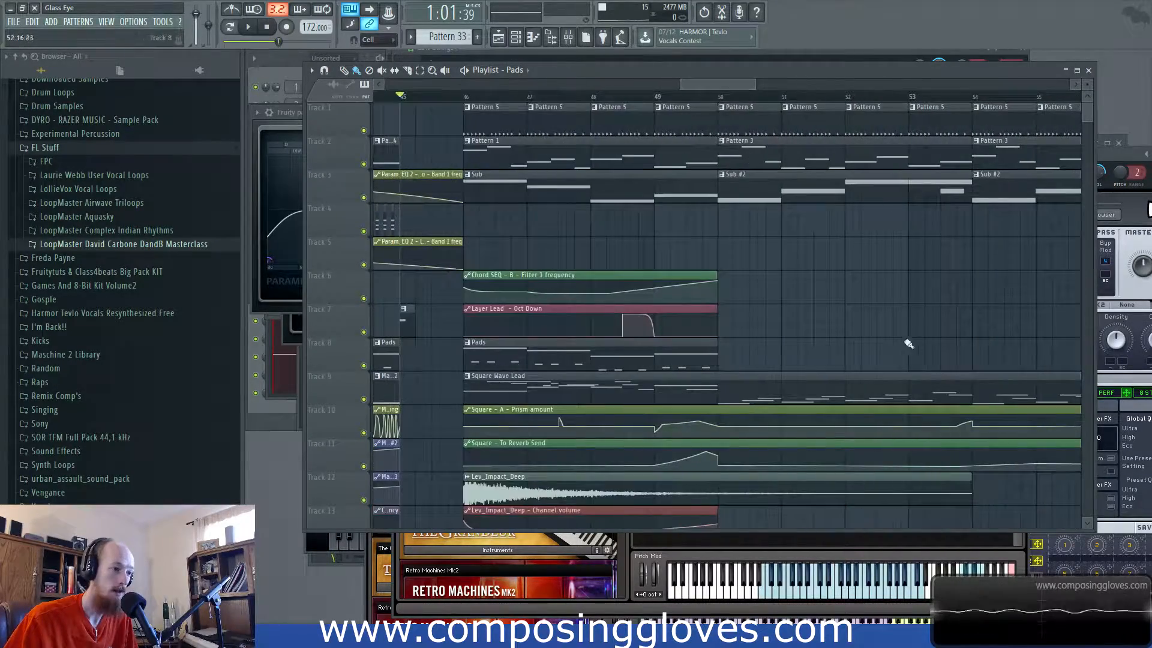
scroll(836, 294, down, 3)
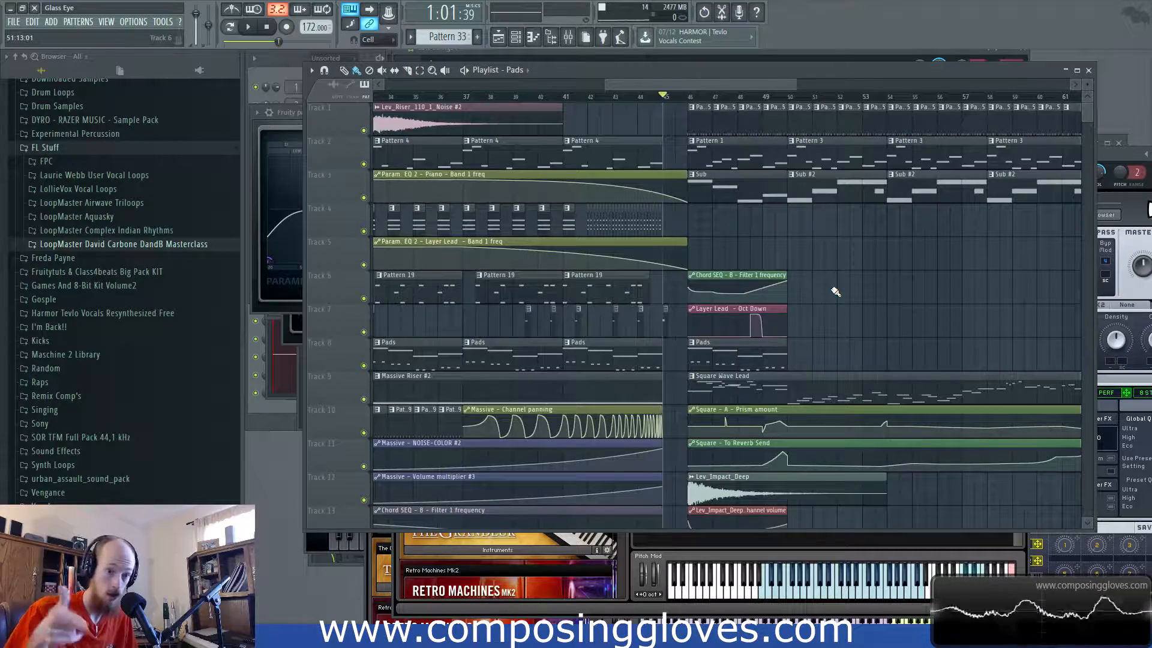
Step: Play the song from bar 45 into the drop to about bar 52, following the playhead
key(space)
scroll(787, 262, up, 2)
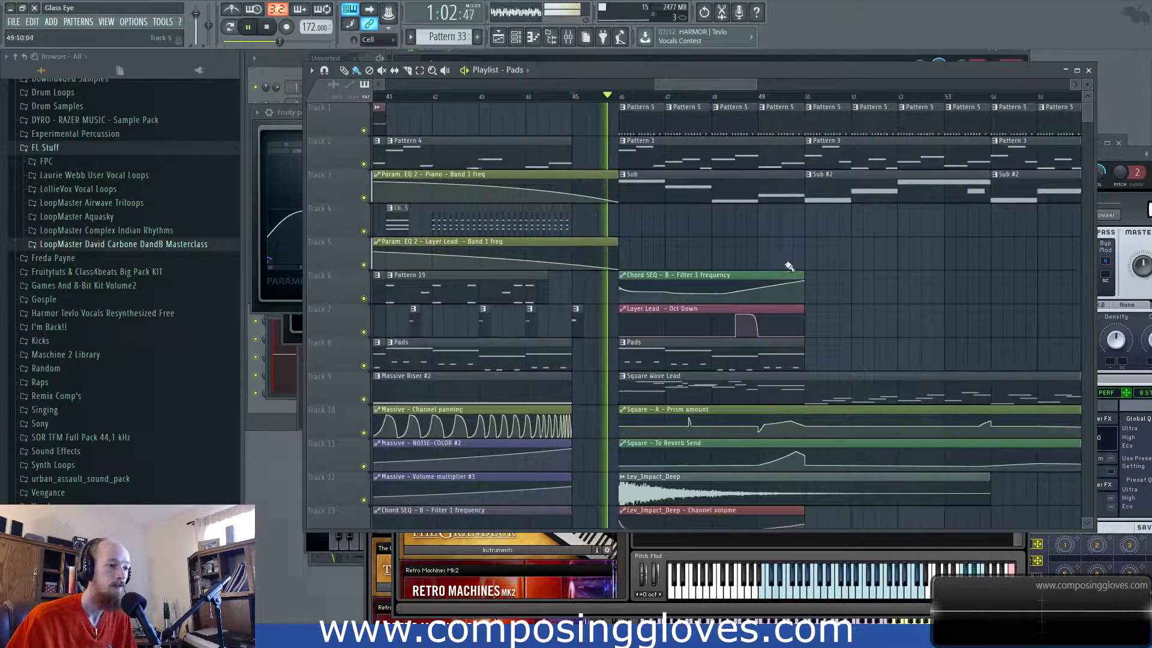
drag(754, 252, 688, 233)
drag(758, 232, 708, 217)
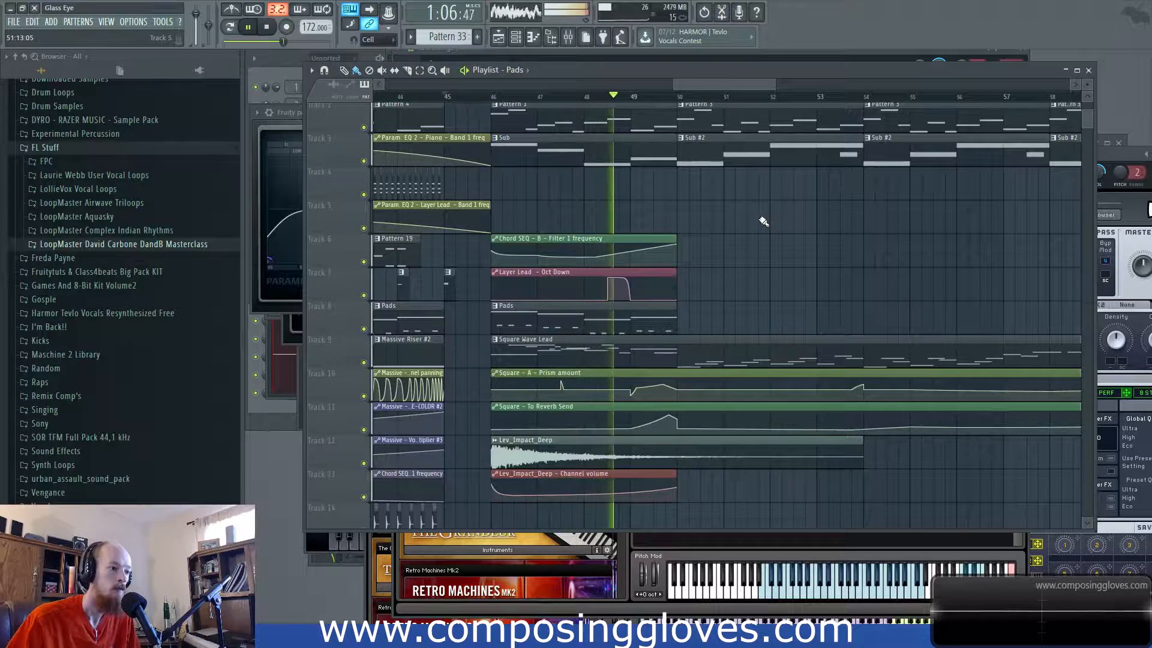
drag(761, 226, 586, 248)
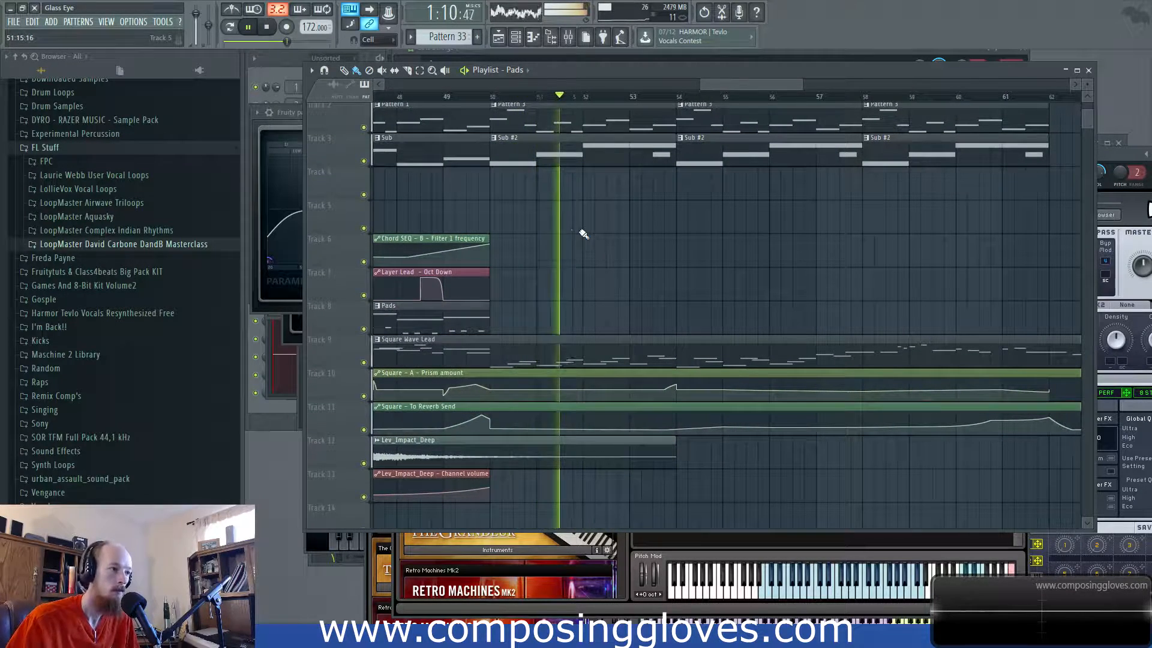
key(space)
Step: Create Pattern 34 as a new empty pattern and add a Harmor channel
key(F6)
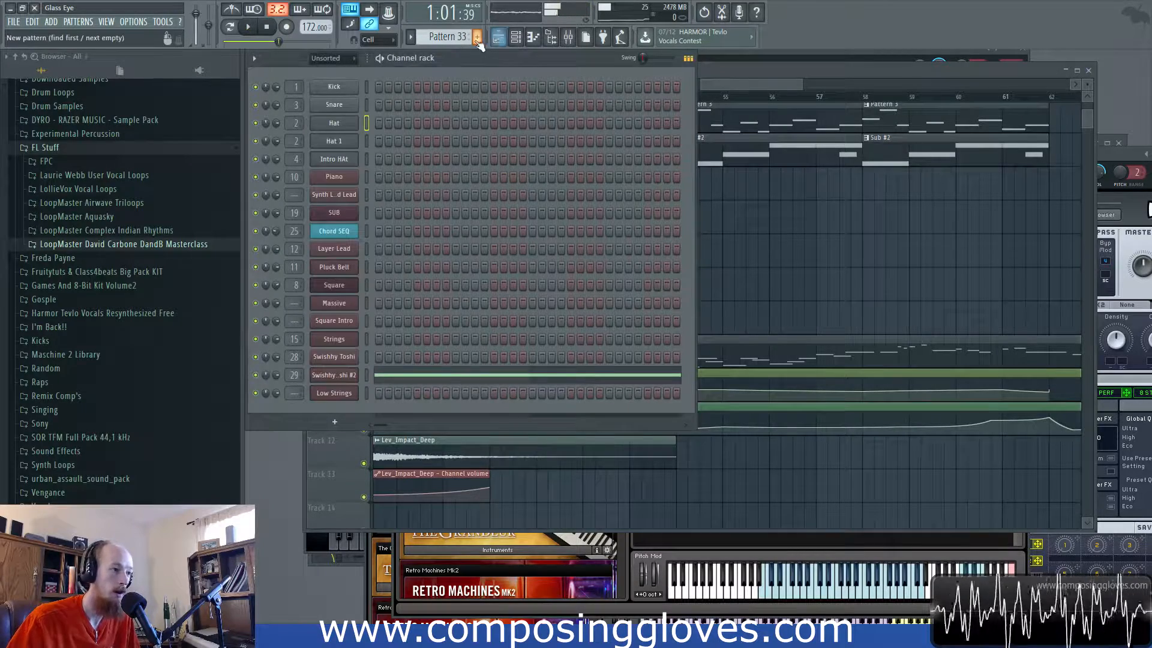
key(F4)
key(Return)
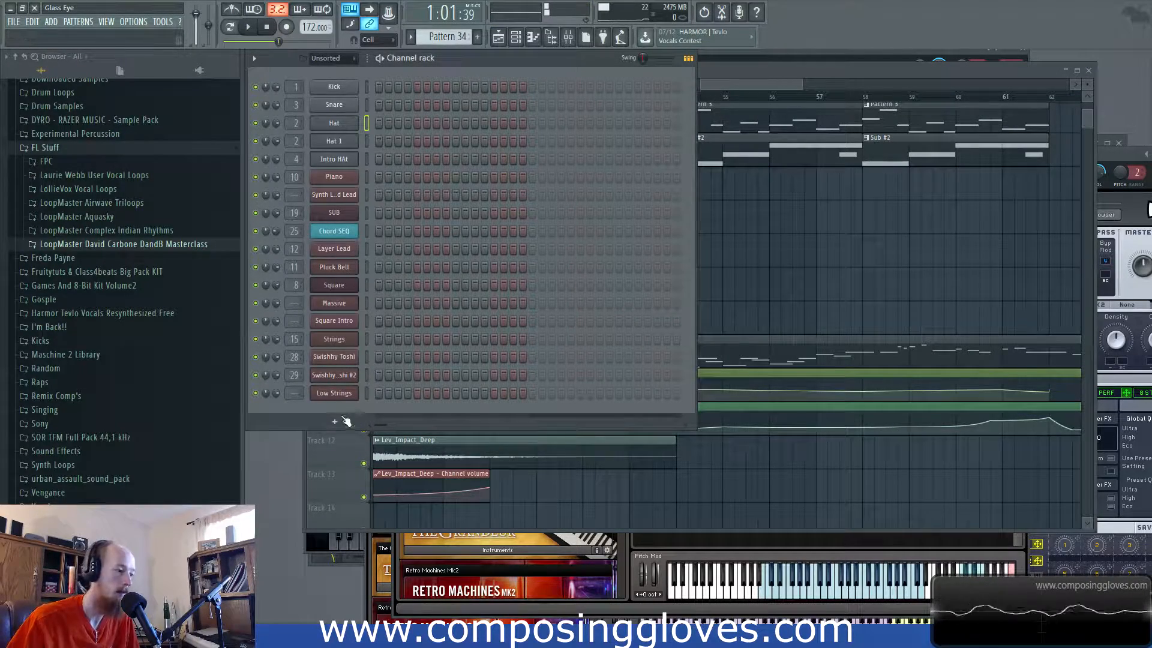
click(335, 422)
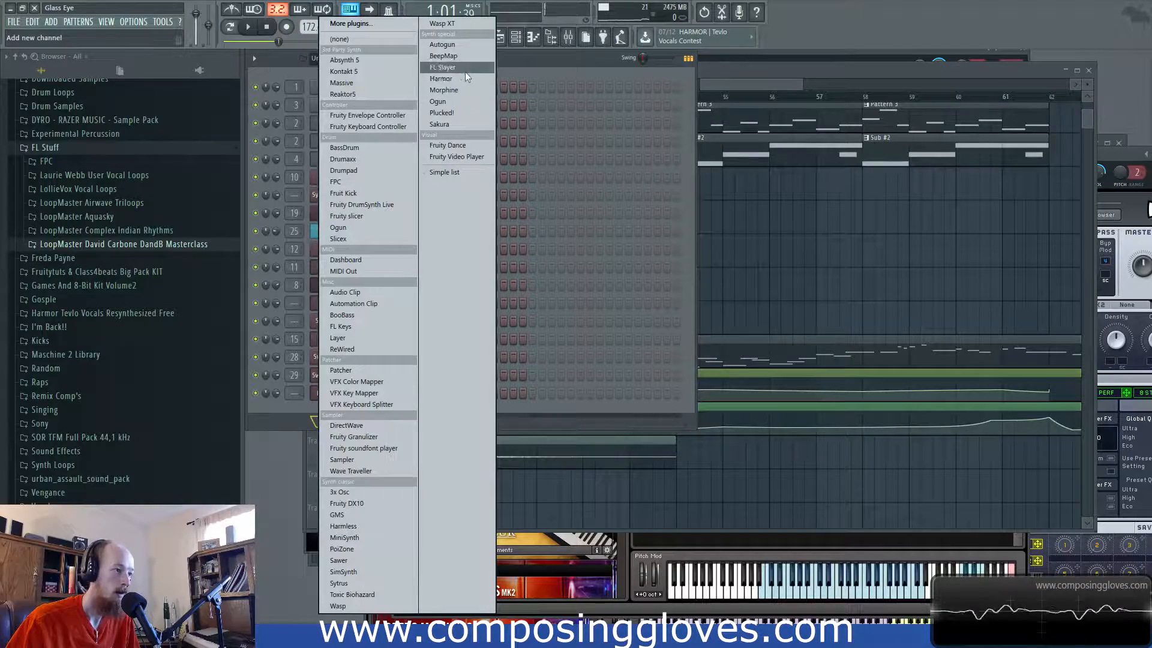
click(450, 79)
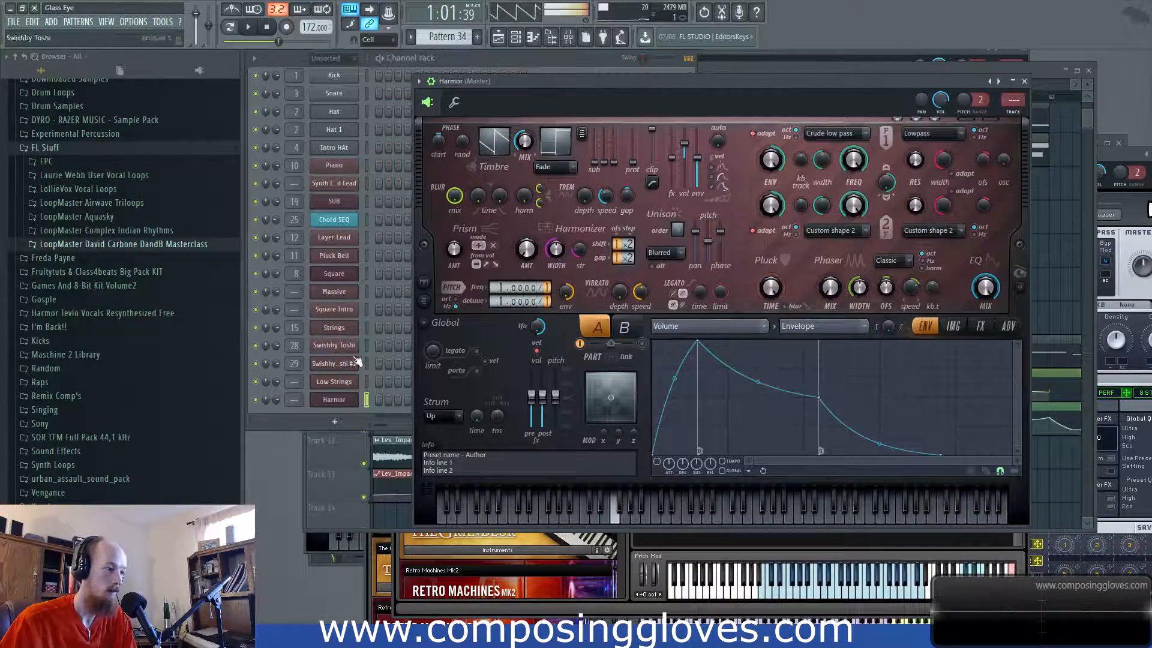
Step: Copy the SUB channel's notes from the Sub #2 pattern and paste them into the Harmor channel in Pattern 34
click(772, 71)
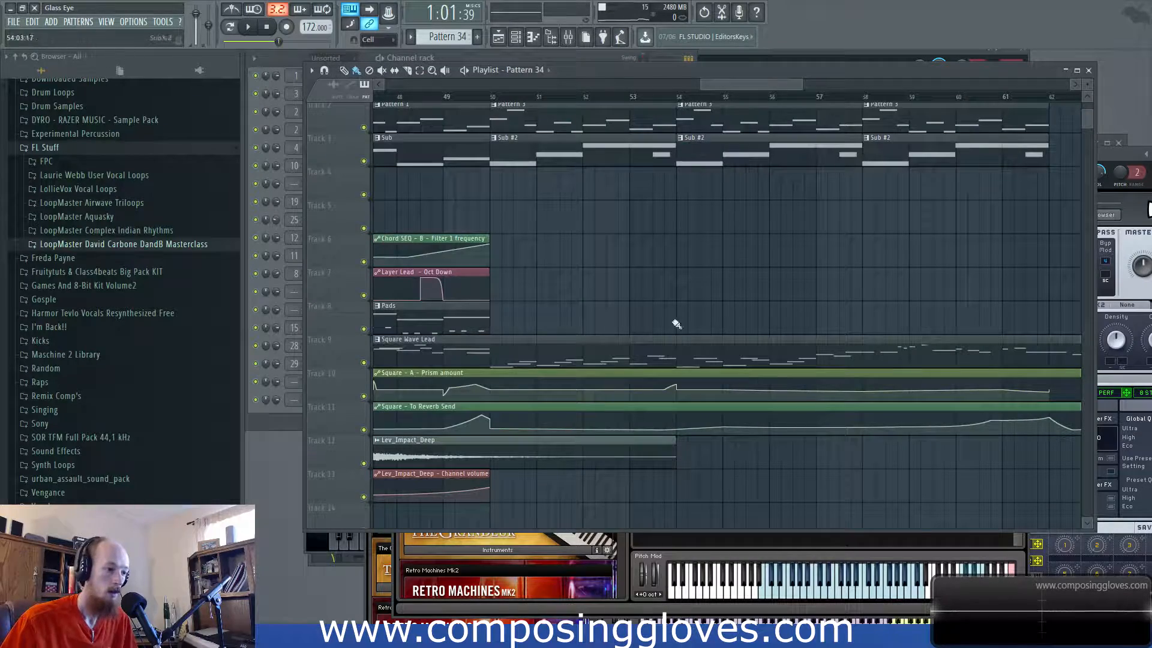
click(620, 158)
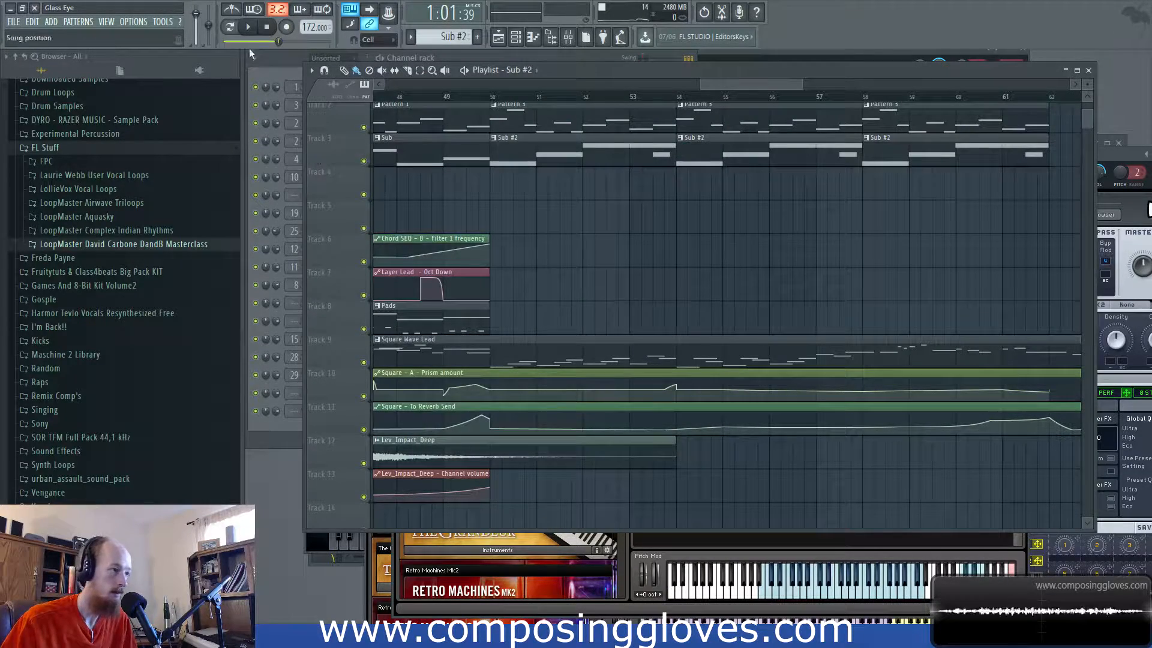
click(276, 64)
right_click(347, 213)
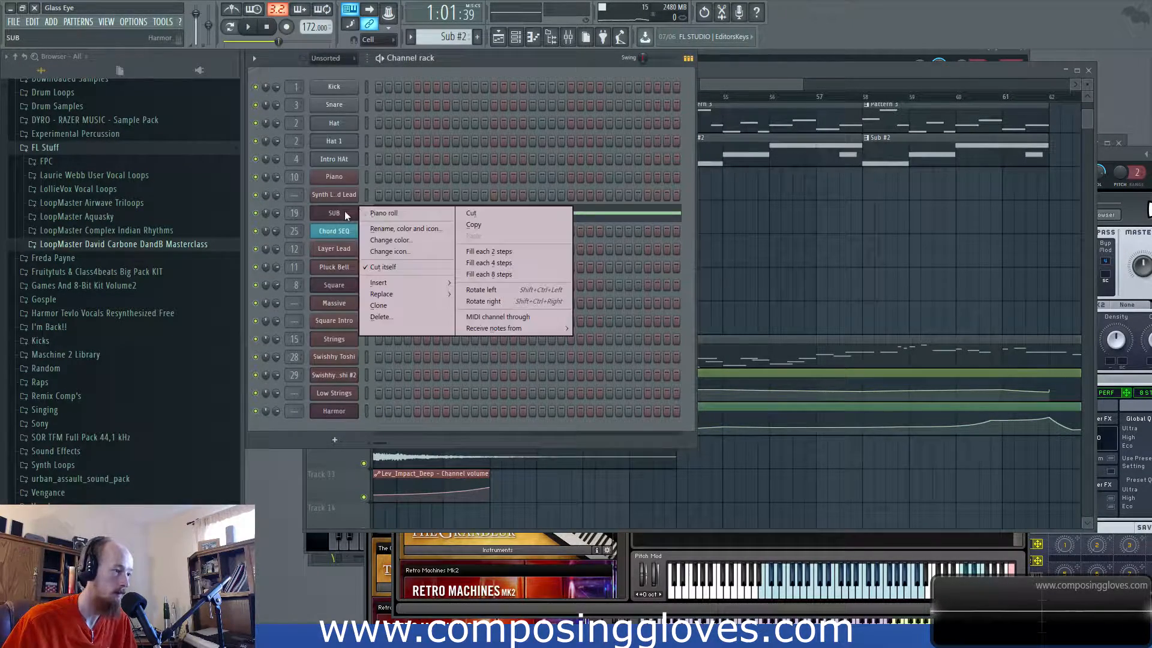
click(496, 225)
click(480, 40)
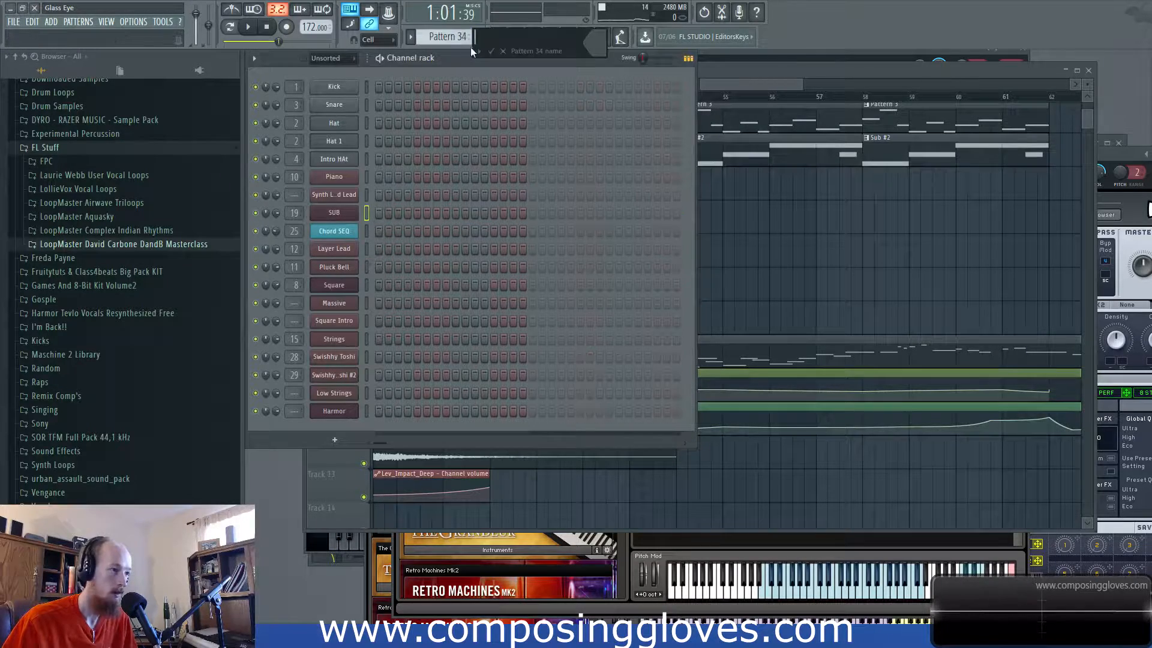
right_click(362, 414)
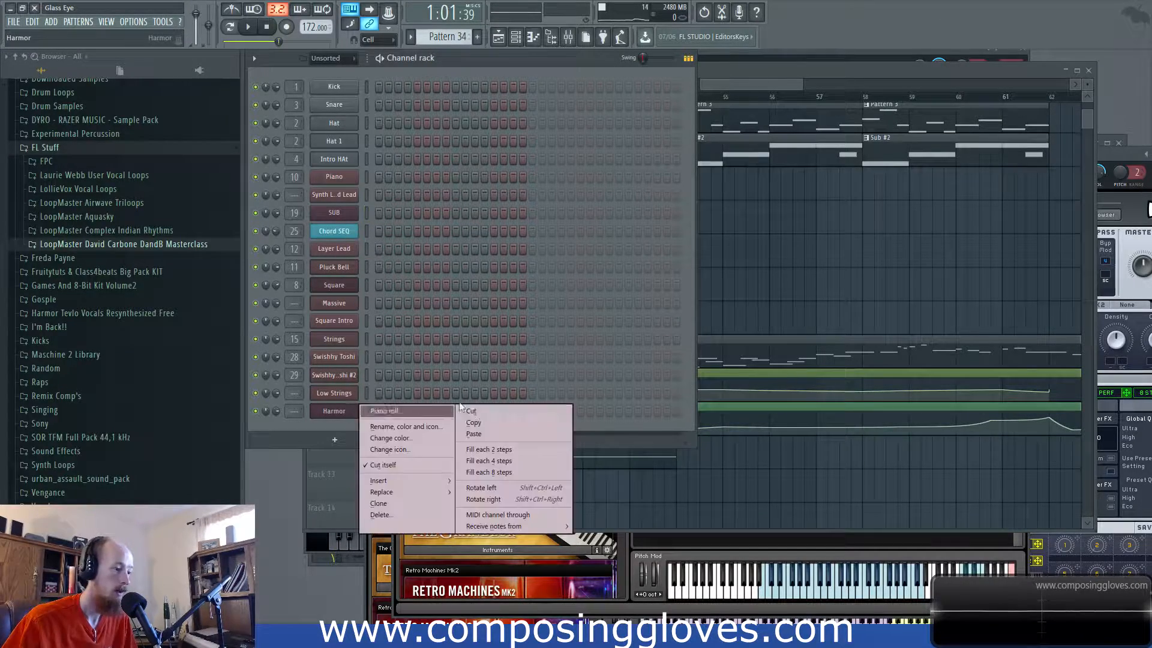
click(522, 436)
Step: Transpose all pasted Harmor notes up one octave, so the first starts on F3, and play Pattern 34
click(443, 408)
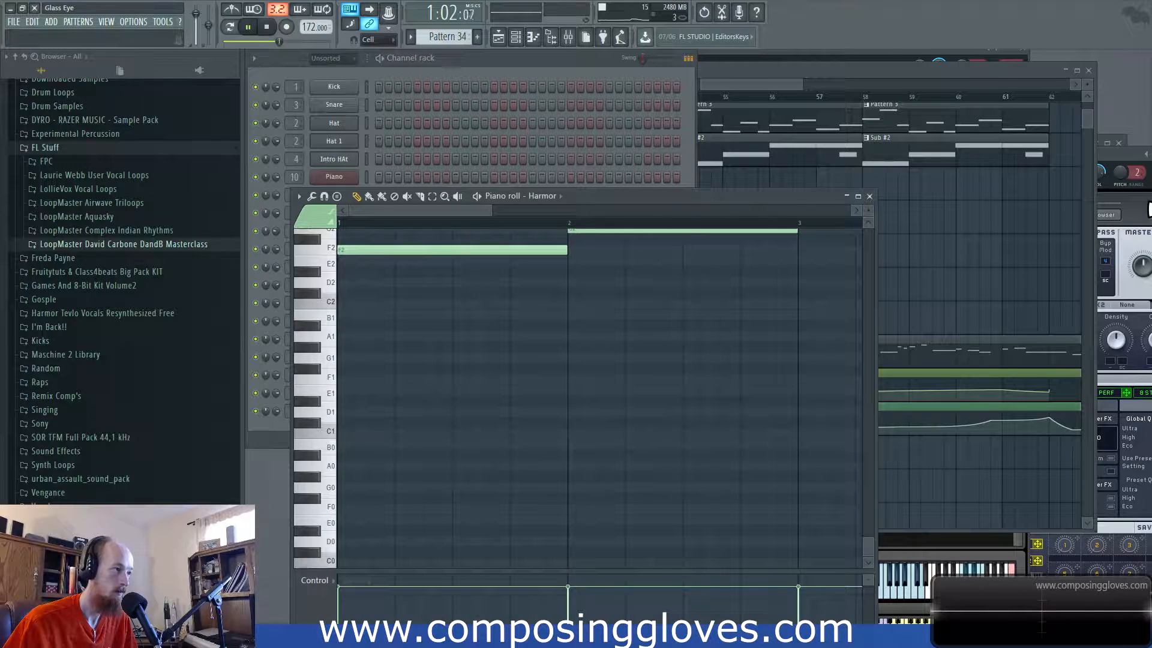
key(space)
key(space)
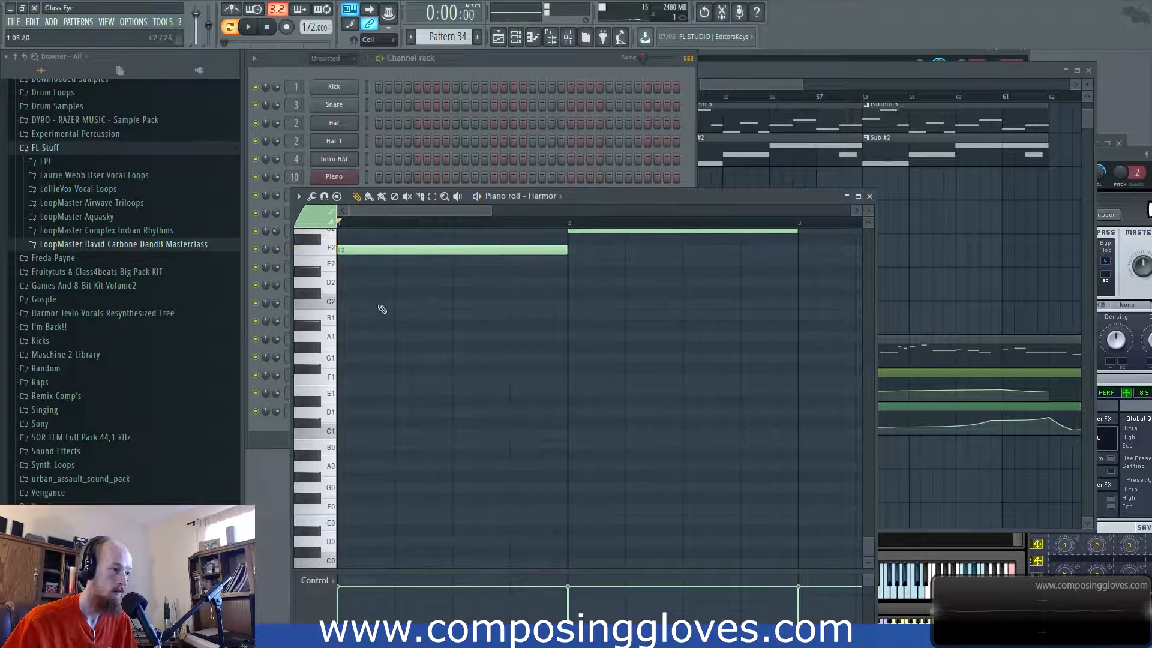
scroll(390, 318, up, 4)
key(ctrl+a)
drag(373, 380, 370, 259)
key(space)
scroll(621, 275, up, 2)
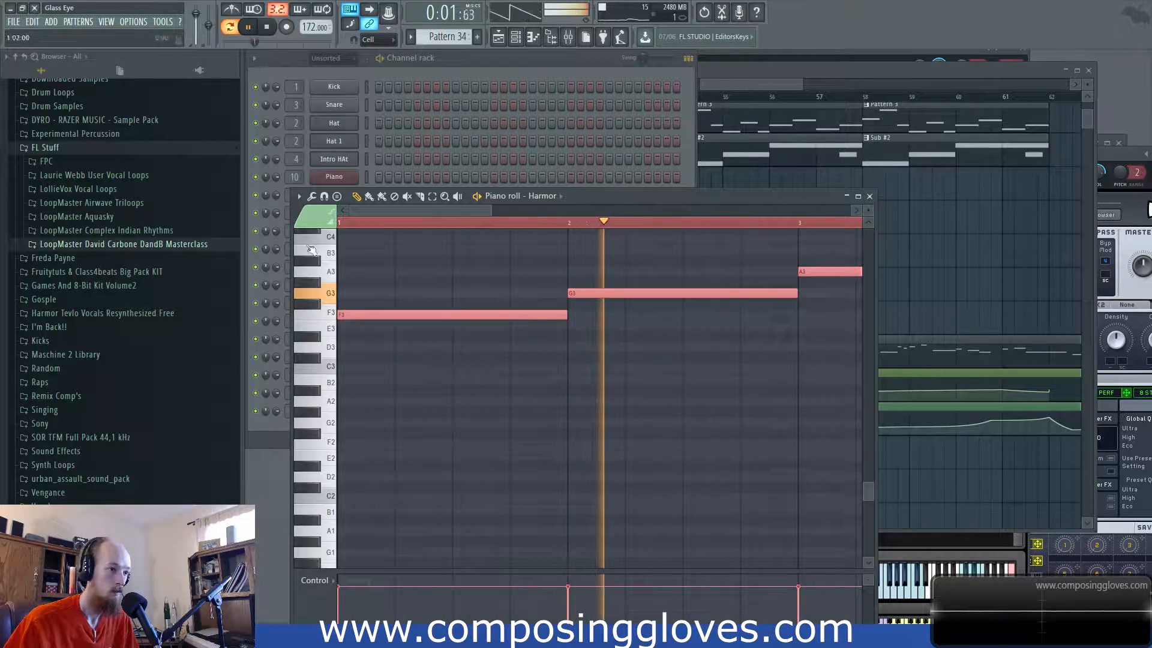
Step: Set Harmor's distortion to Rubber with a raised amount, and return its pitch frequency divisor to 1
click(251, 434)
click(338, 413)
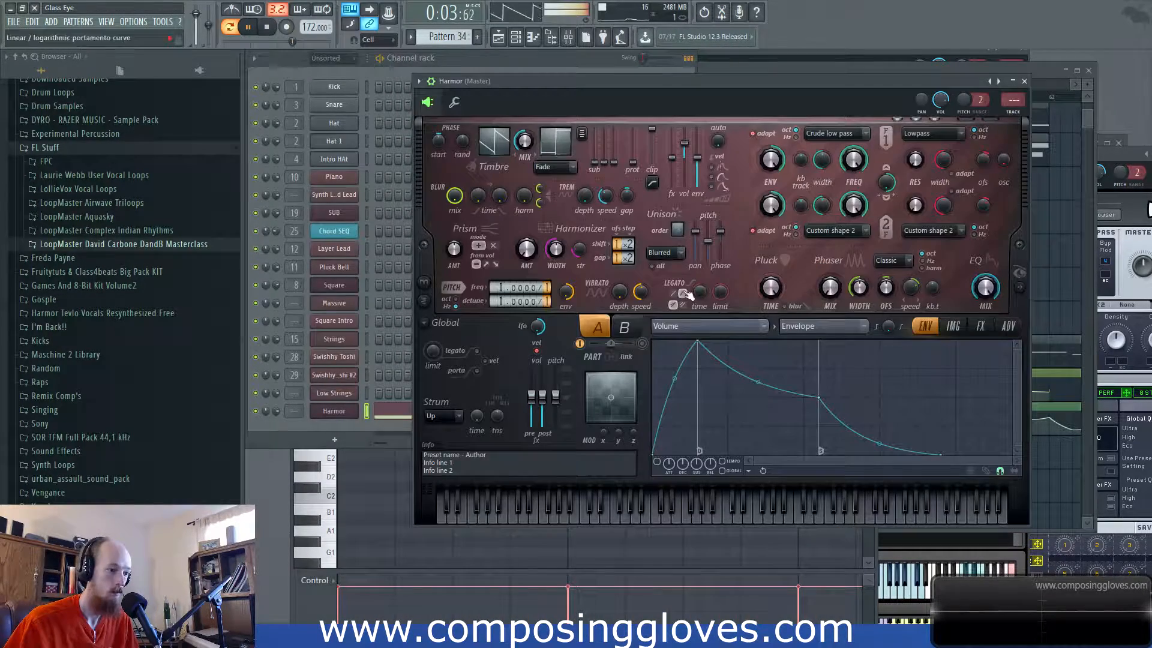
key(space)
click(979, 326)
click(742, 358)
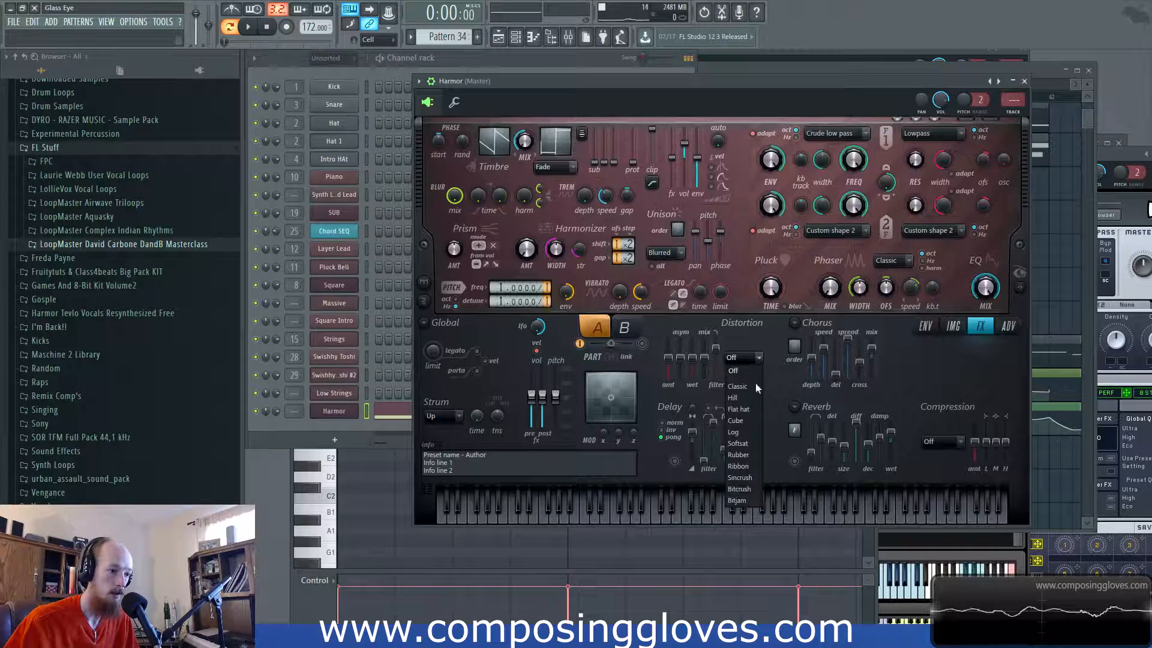
key(space)
drag(669, 359, 669, 342)
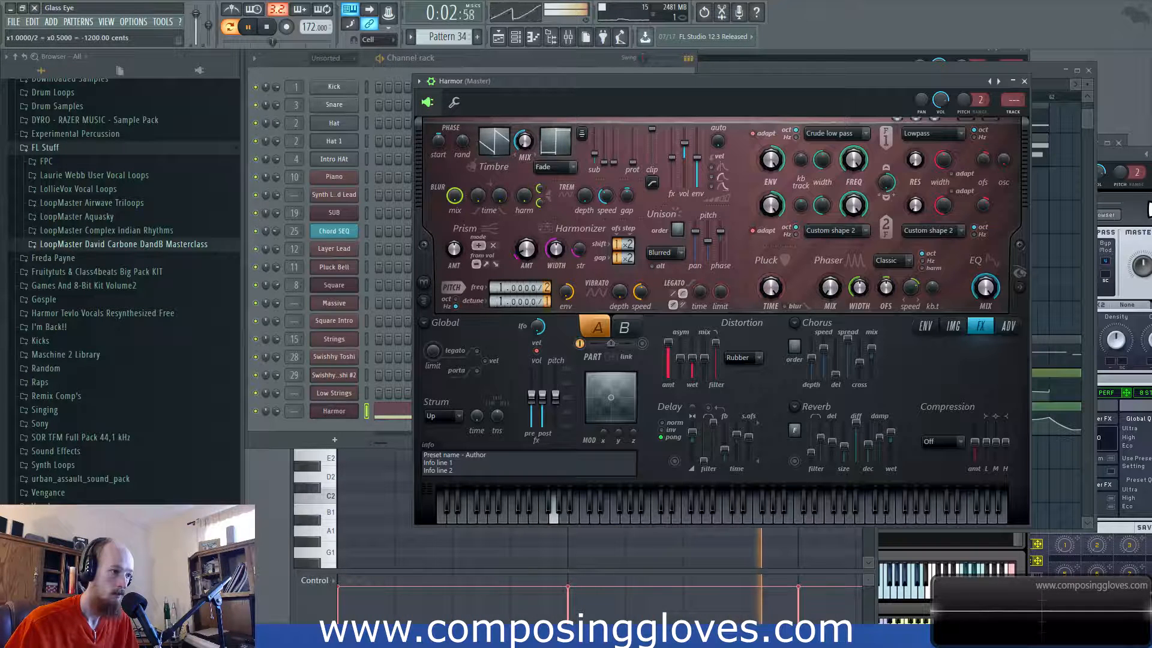
drag(546, 301, 546, 309)
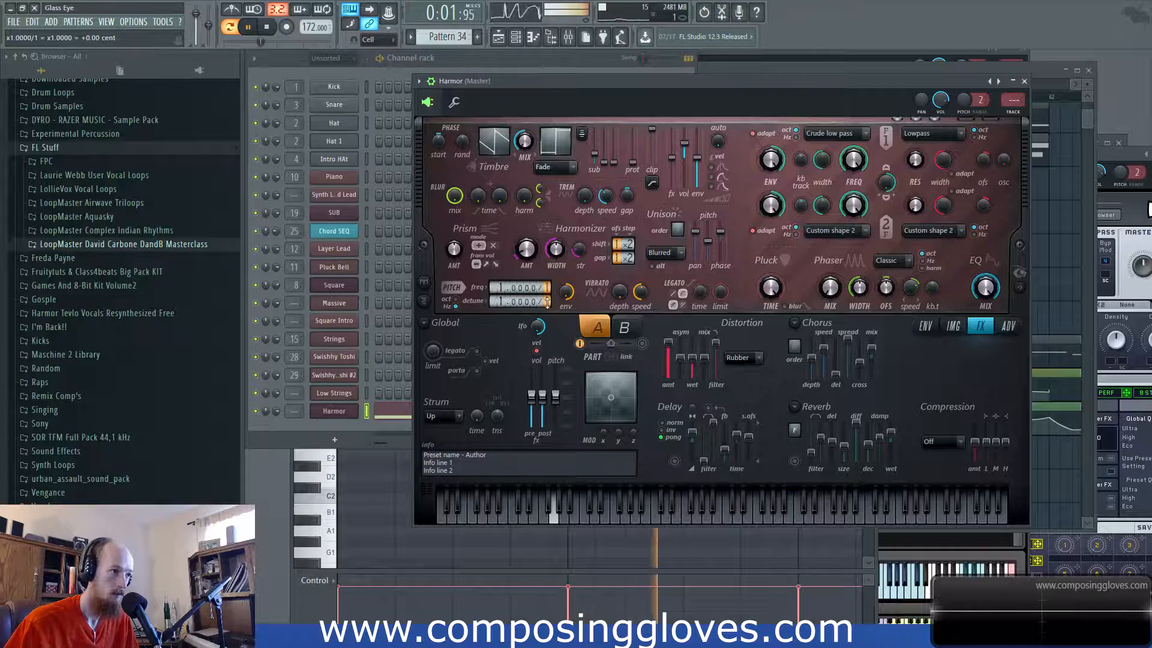
Step: Show the playlist and play the arrangement from bar 46, where the drop begins
key(space)
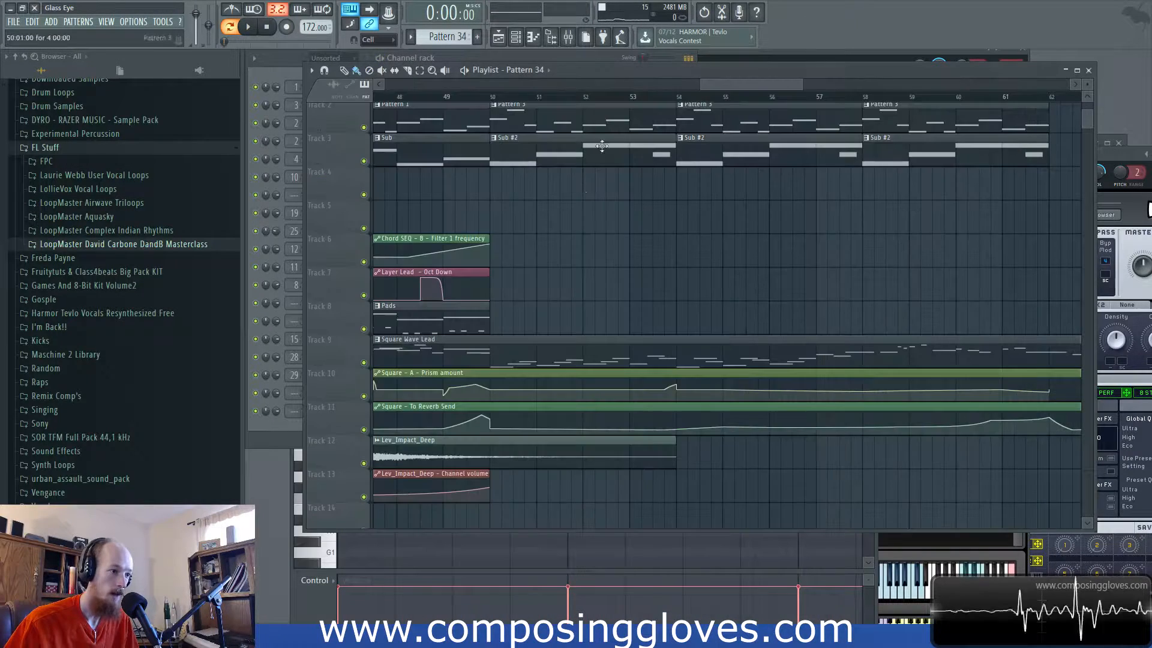
key(F5)
drag(493, 185, 683, 217)
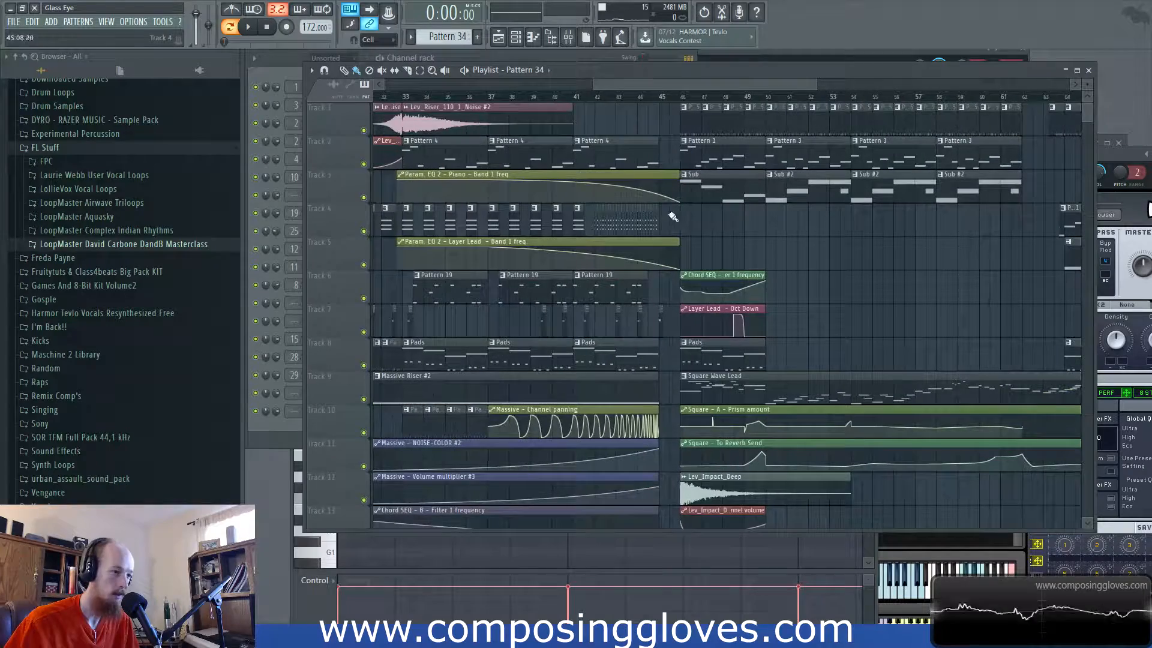
click(687, 97)
scroll(822, 294, up, 3)
mouse_move(822, 294)
mouse_down()
mouse_move(926, 289)
mouse_move(818, 292)
mouse_up()
scroll(822, 290, down, 3)
scroll(827, 293, down, 1)
key(space)
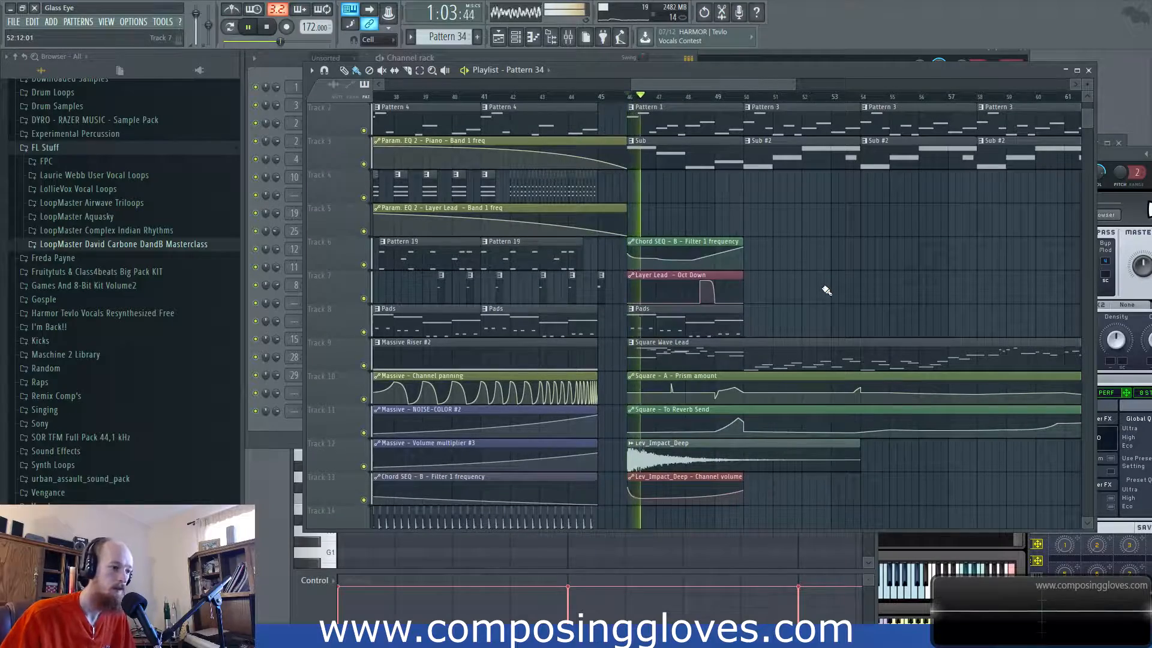
Step: Place Pattern 34 on Track 4 at bar 50, under the first Sub #2 clip, and select bars 50 to 54 for looping
scroll(827, 292, down, 1)
drag(812, 278, 718, 264)
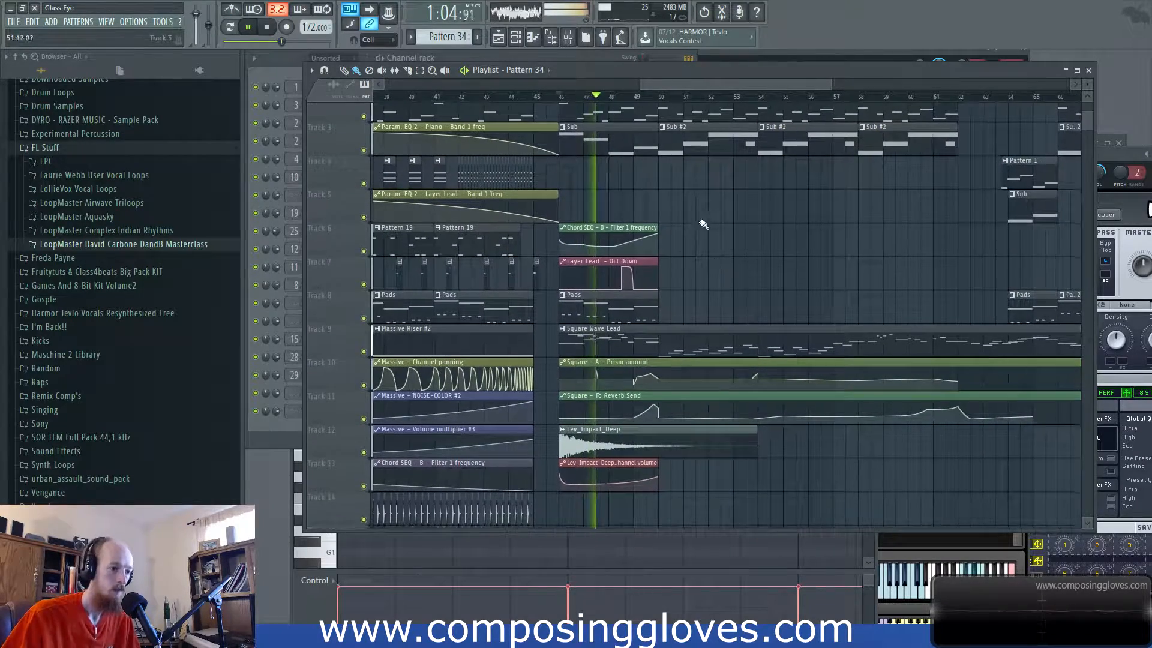
click(665, 174)
scroll(726, 215, up, 3)
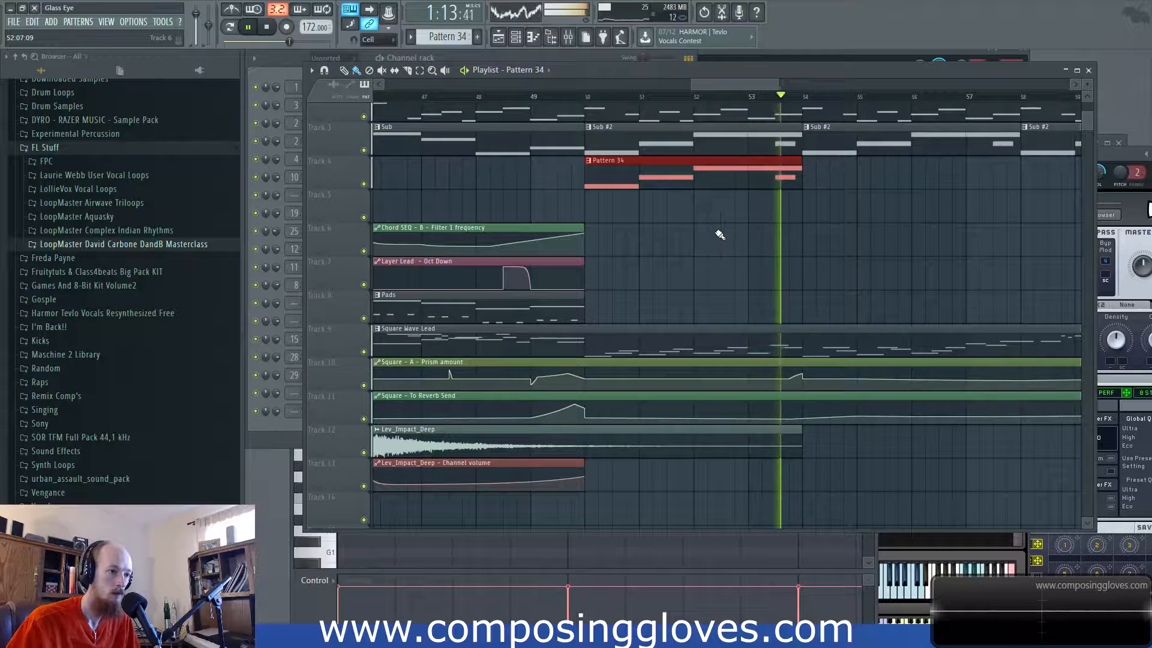
key(space)
drag(592, 102, 803, 101)
Step: Rename the Harmor channel Pluck Sub Thing and give it a yellow-green colour
click(274, 435)
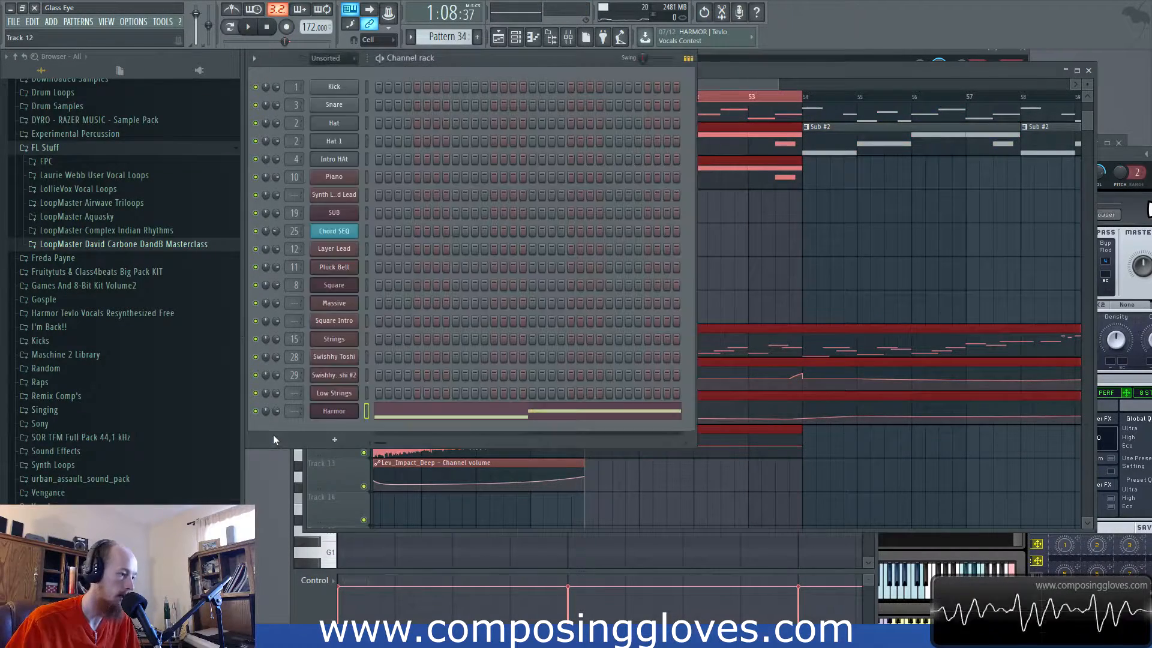
click(337, 416)
middle_click(337, 415)
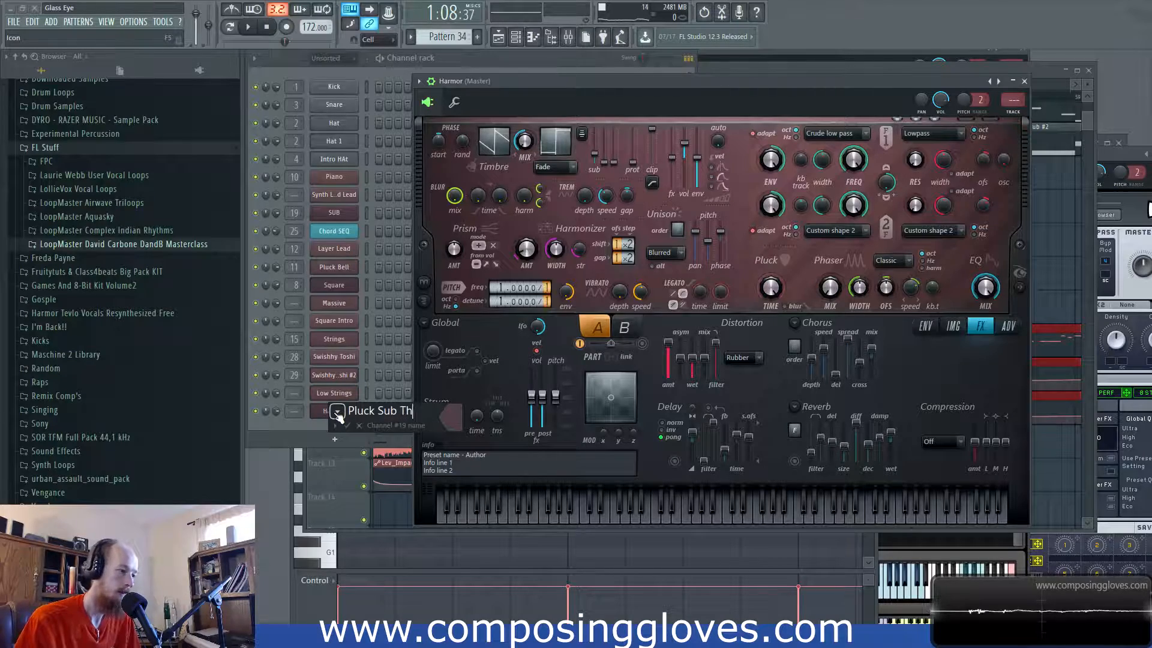
click(459, 425)
click(646, 408)
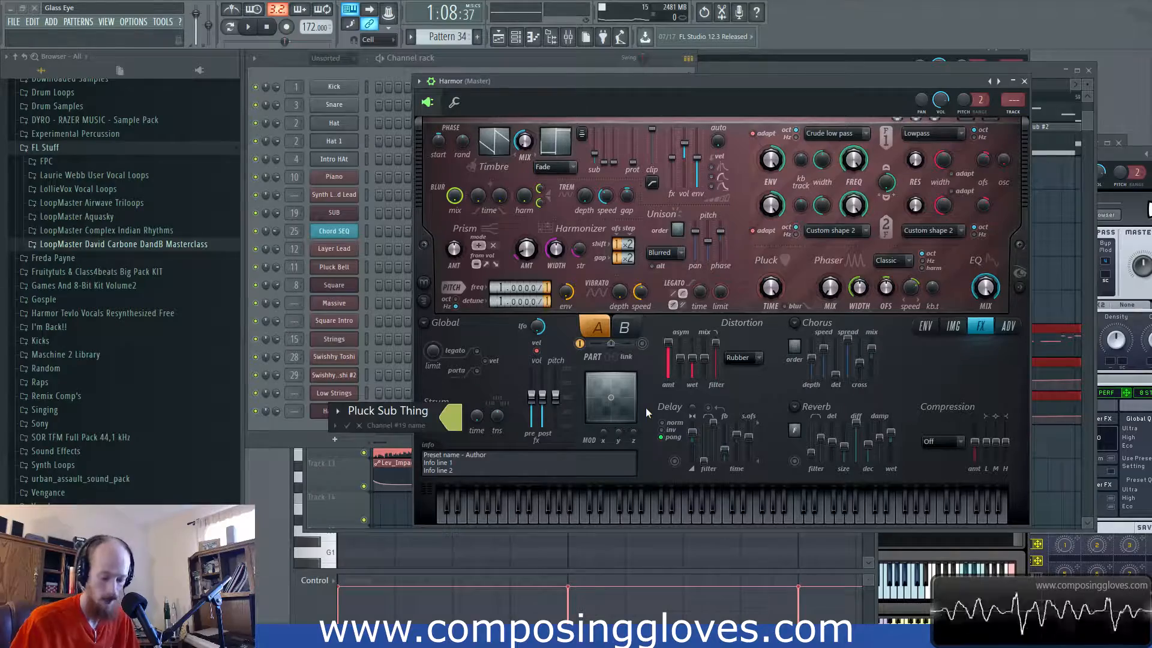
key(Return)
Step: Route the Pluck Sub Thing channel to its own mixer track and move it to insert 18, beside the SUB track
click(337, 413)
click(337, 413)
key(ctrl+l)
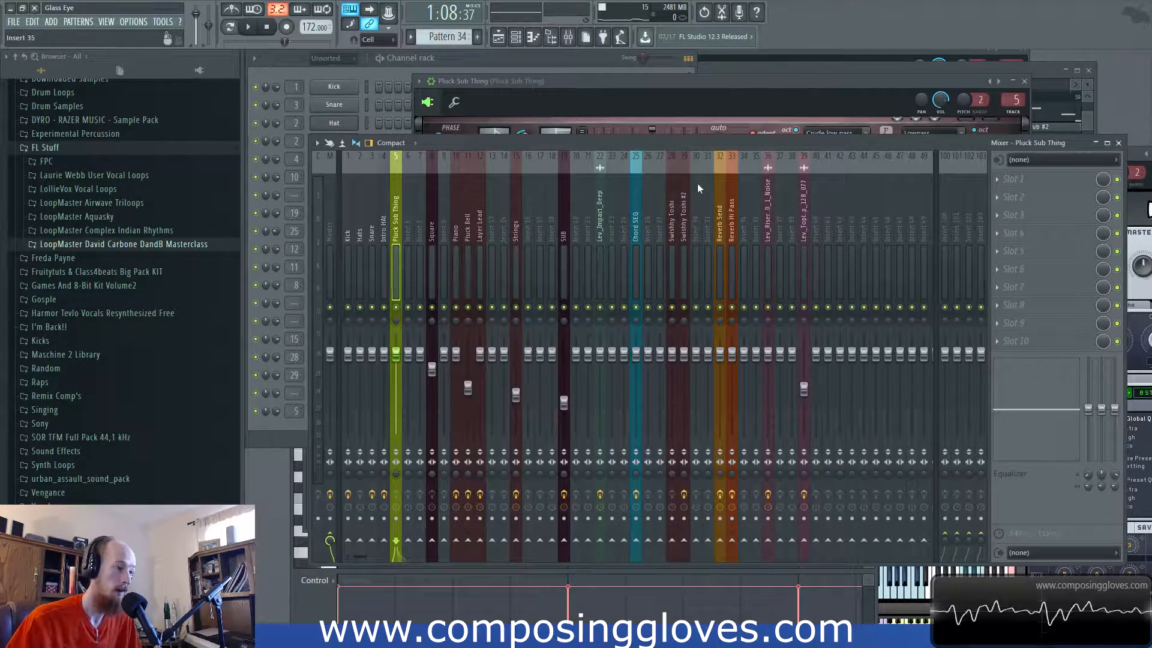
drag(397, 231, 553, 234)
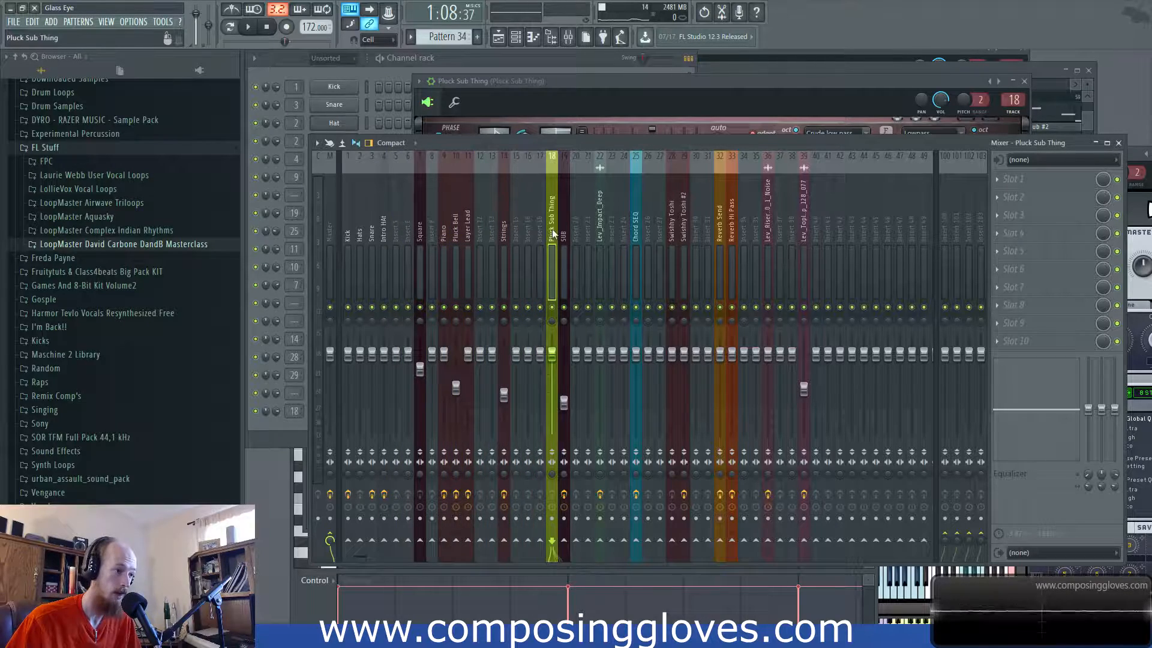
Step: Load Fruity Fast LP in effect slot 1 of the Pluck Sub Thing mixer track and move its window clear of the playlist
click(1027, 180)
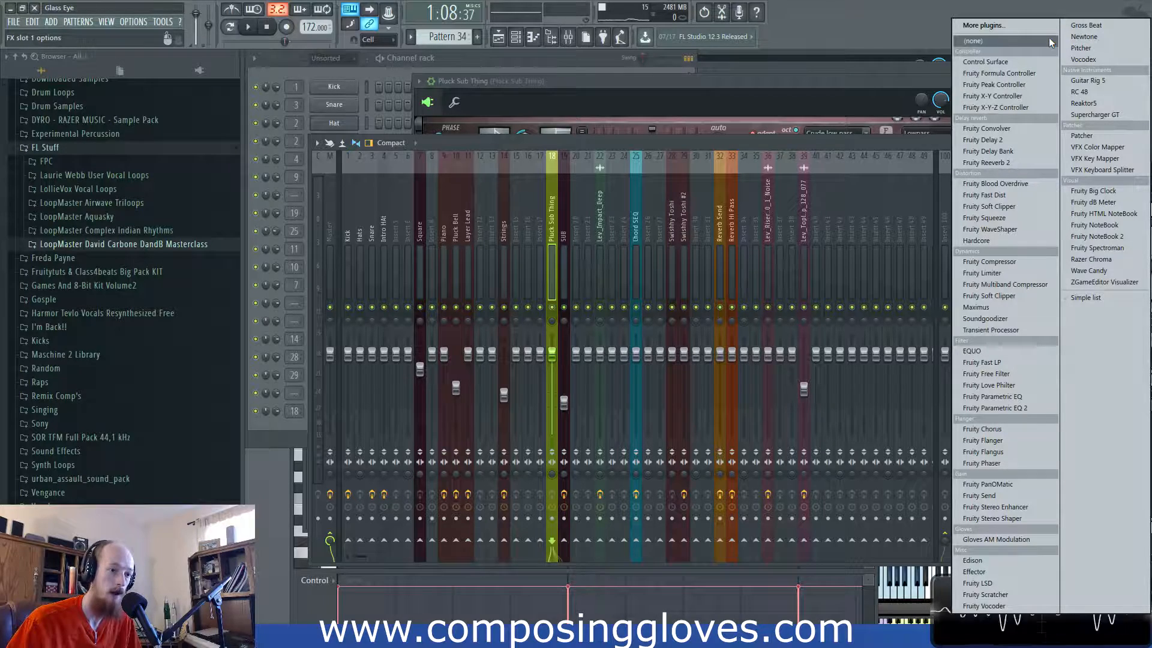
click(1020, 363)
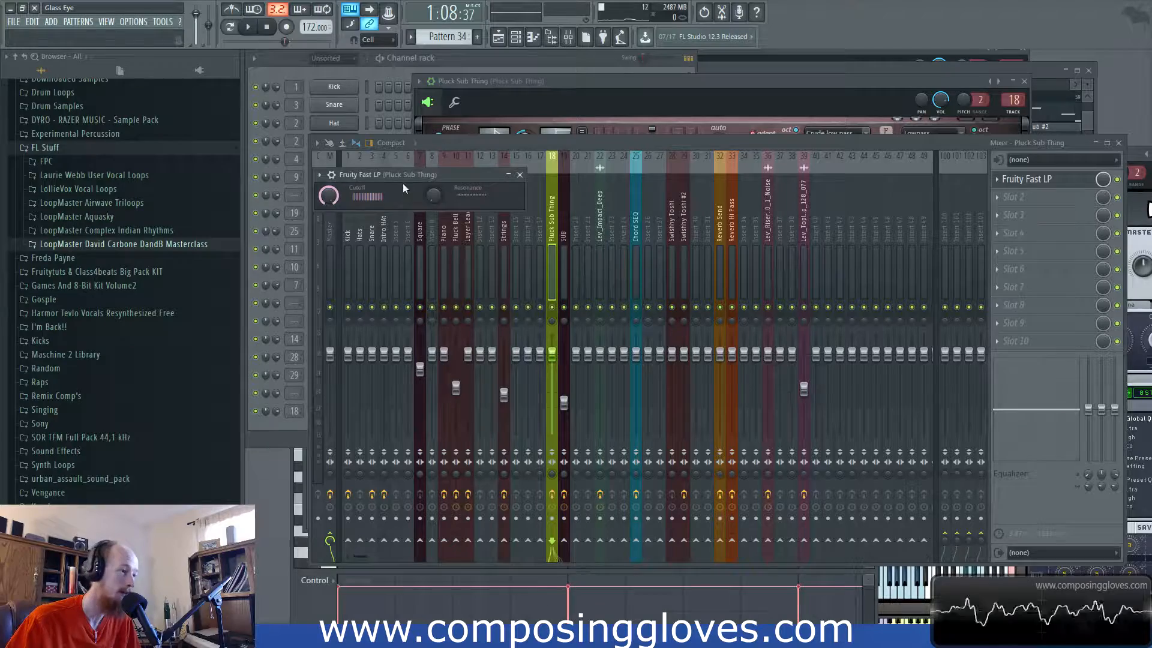
drag(543, 174, 376, 56)
Step: Create an automation clip for the Fruity Fast LP cutoff over bars 50 to 54 in the playlist
key(F5)
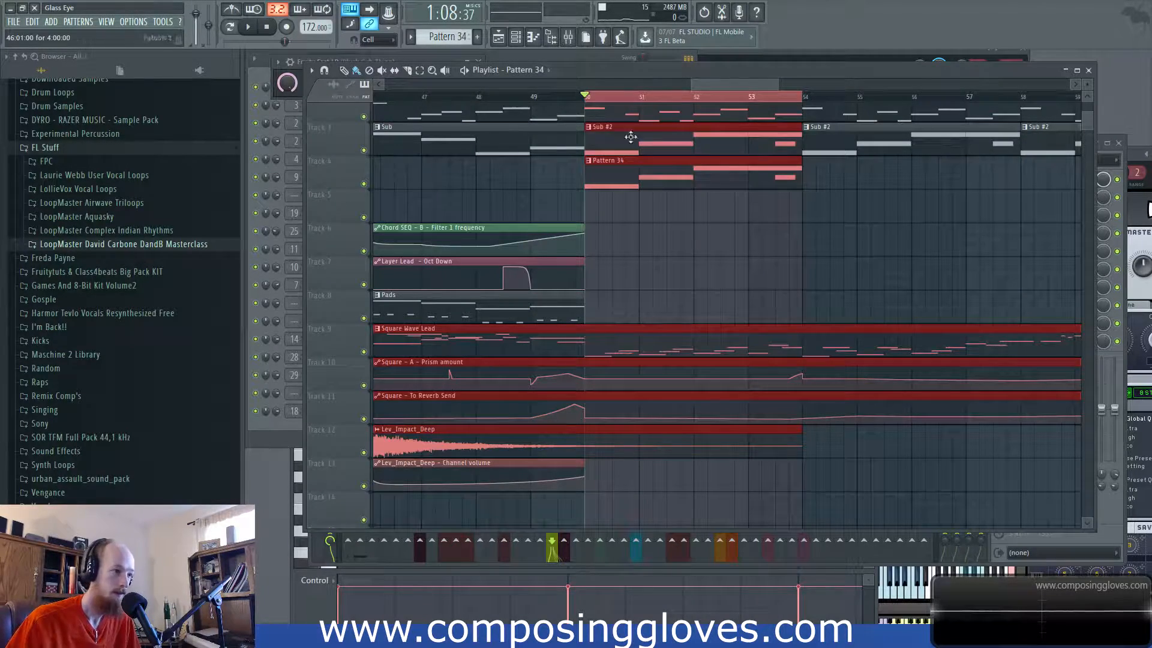
click(298, 90)
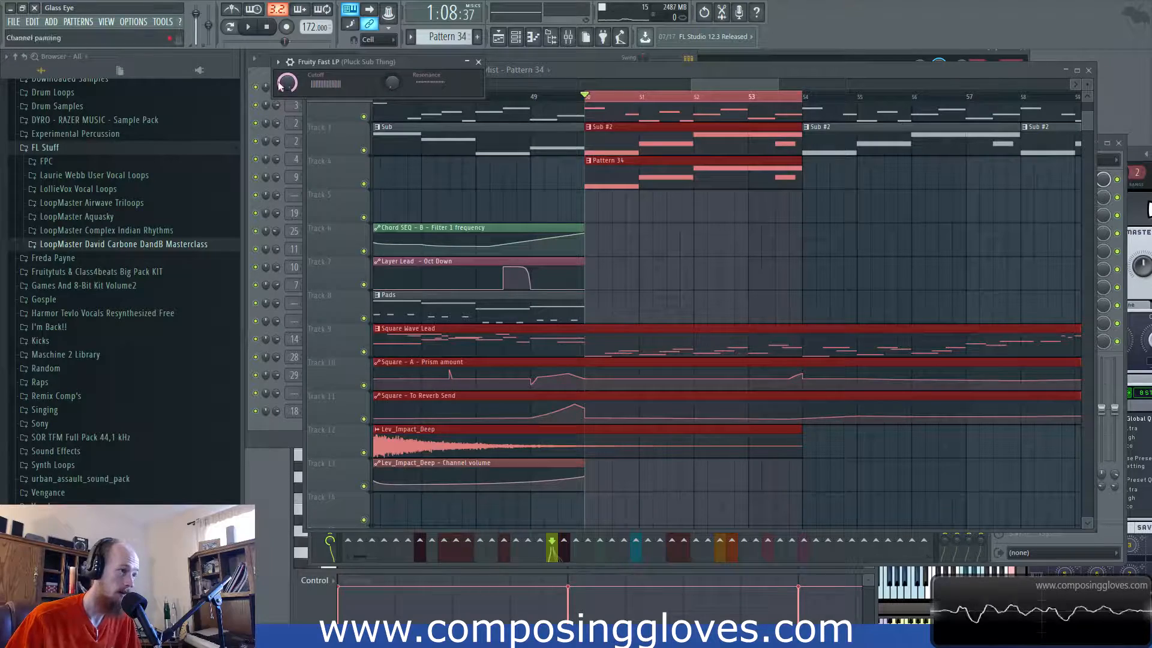
right_click(290, 85)
click(363, 160)
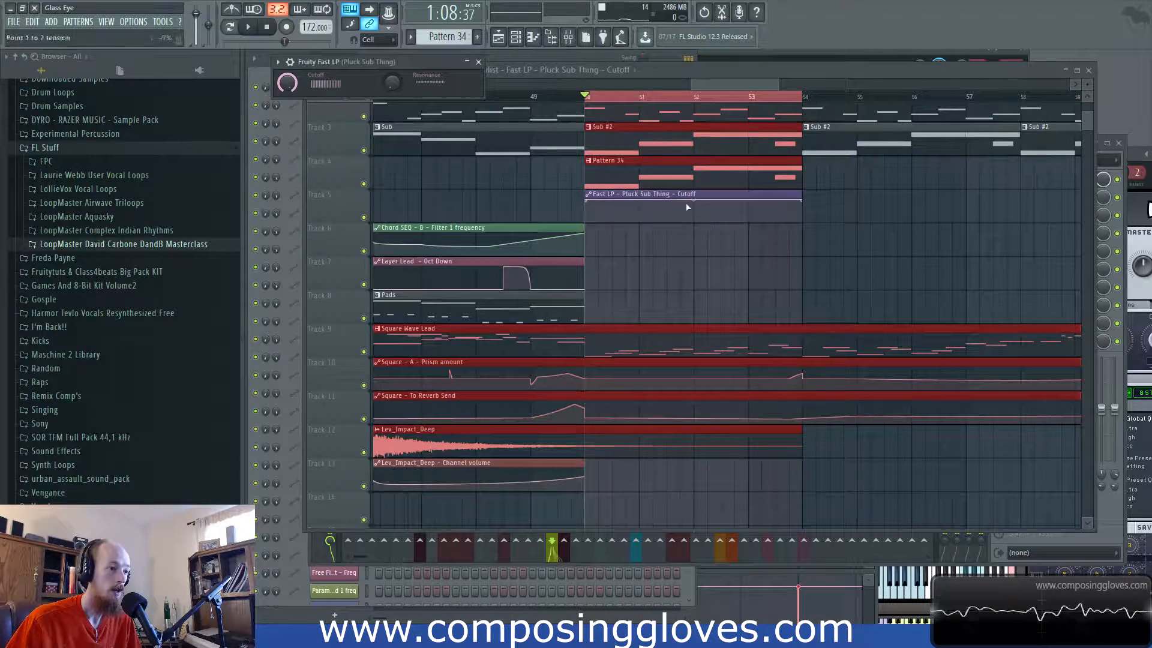
Step: Shape the cutoff automation as a curved rise from its minimum at bar 50 to a peak at bar 51
scroll(642, 212, up, 3)
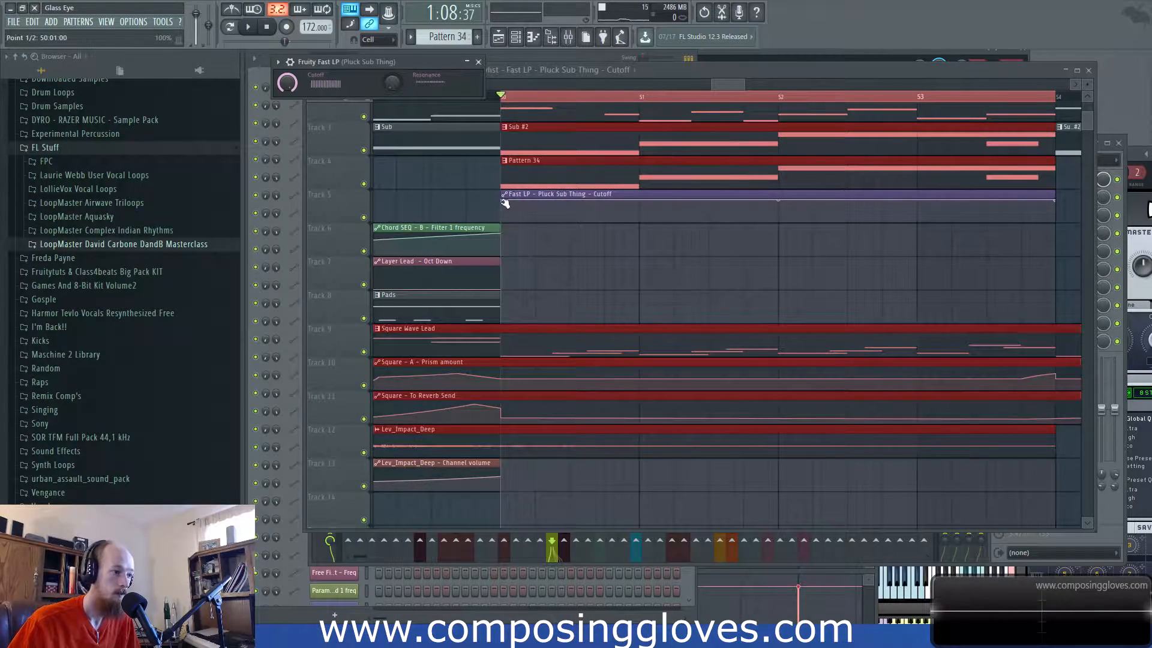
drag(504, 203, 553, 236)
drag(635, 224, 646, 202)
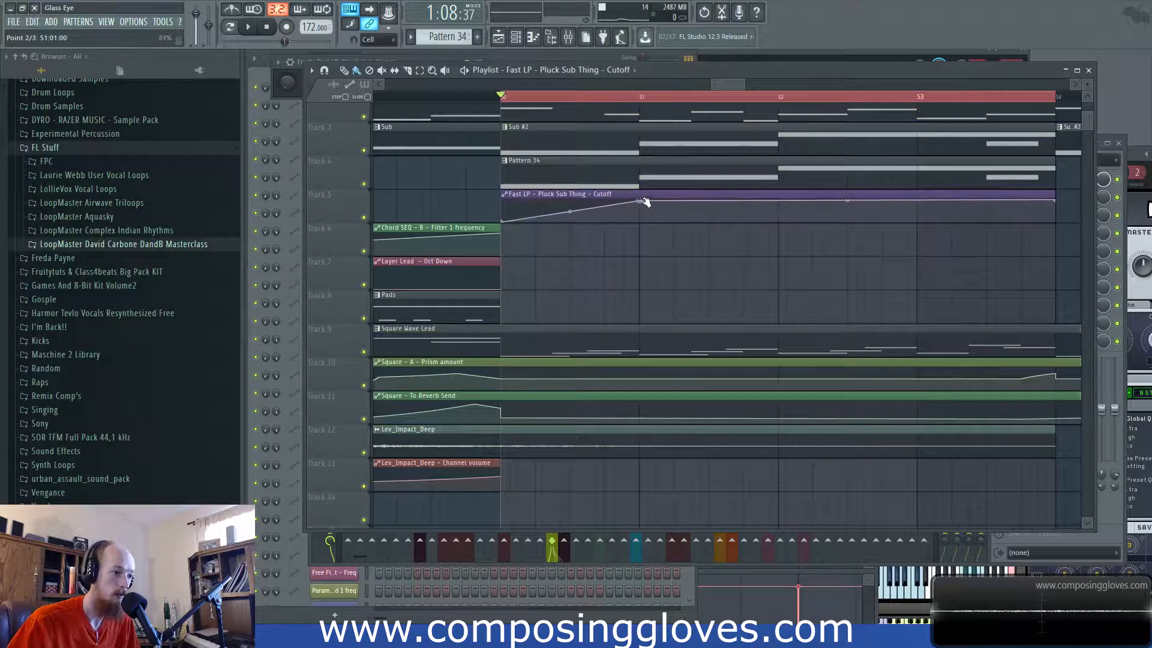
drag(572, 211, 593, 224)
Step: Add a run of falling sawtooth shapes to the cutoff automation across most of bar 51, and play the loop
drag(673, 207, 656, 234)
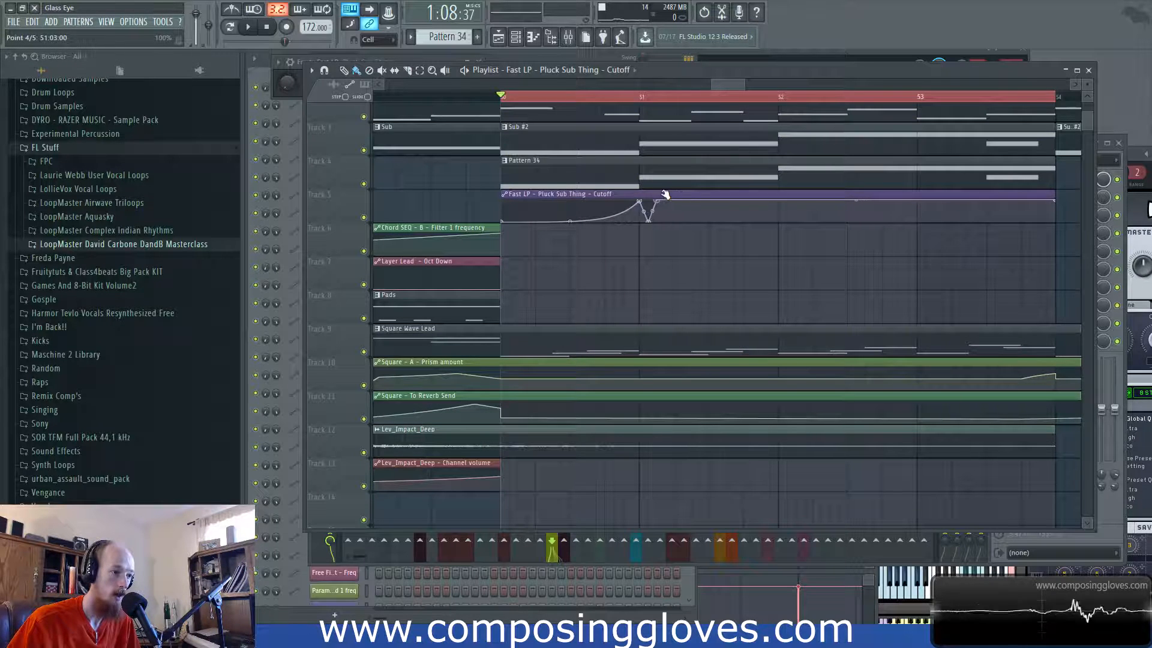
click(686, 218)
drag(696, 211, 747, 224)
key(space)
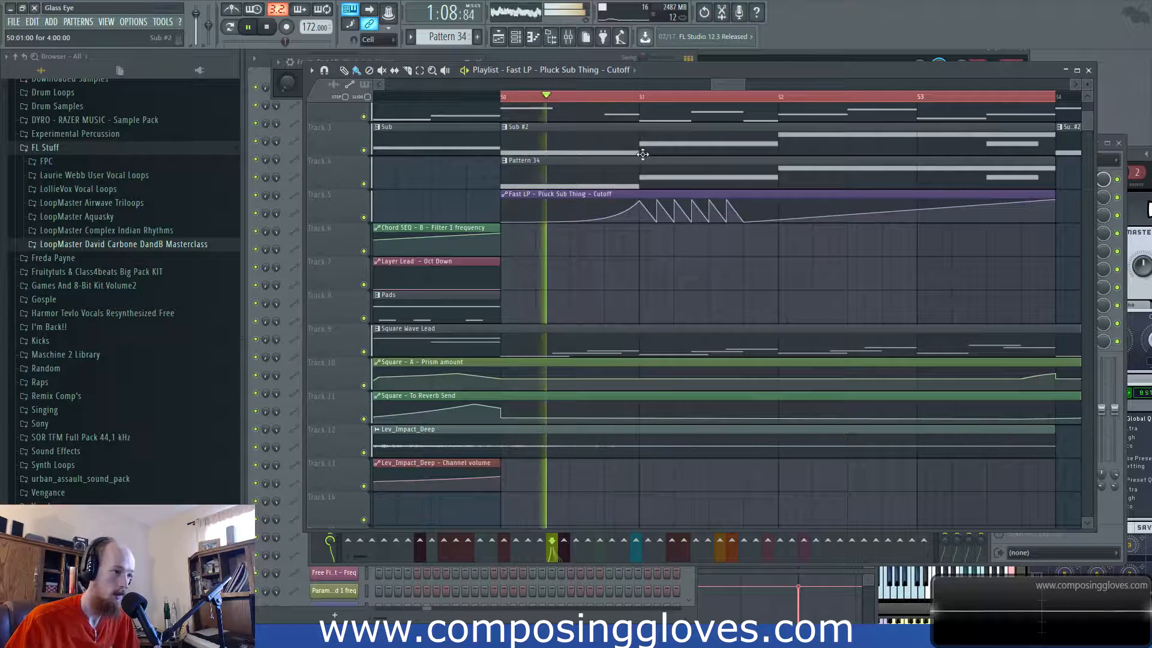
key(space)
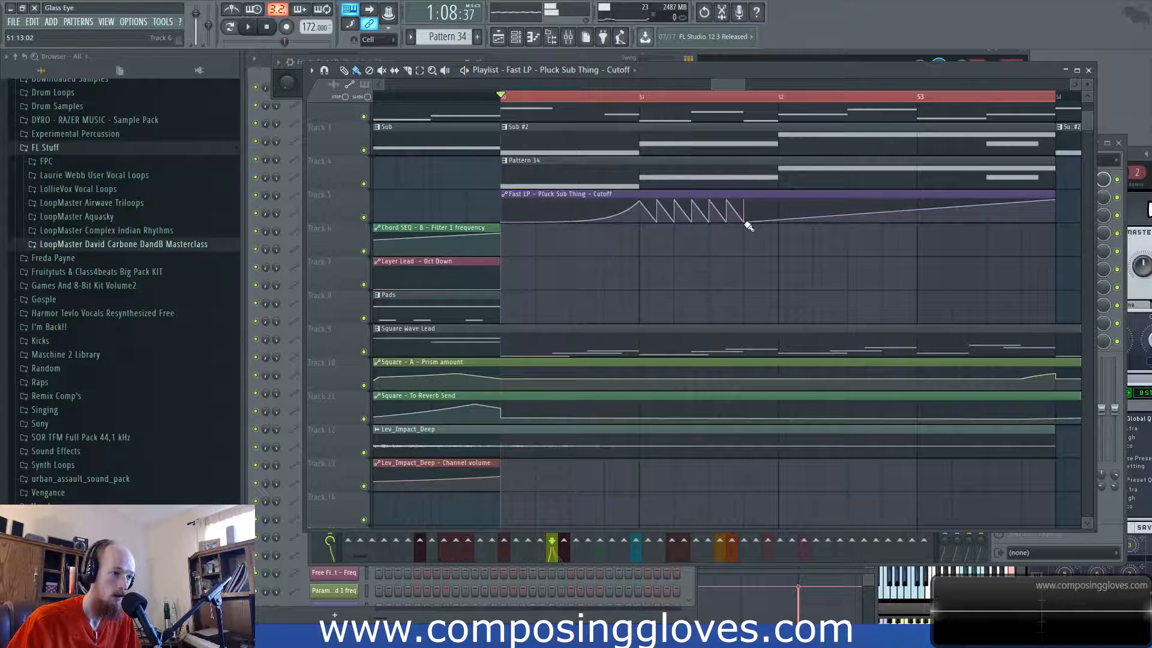
Step: Extend the cutoff sawtooth towards bar 52 with a full-level hold just before it, start new teeth after bar 52, and play the loop
drag(750, 223, 759, 237)
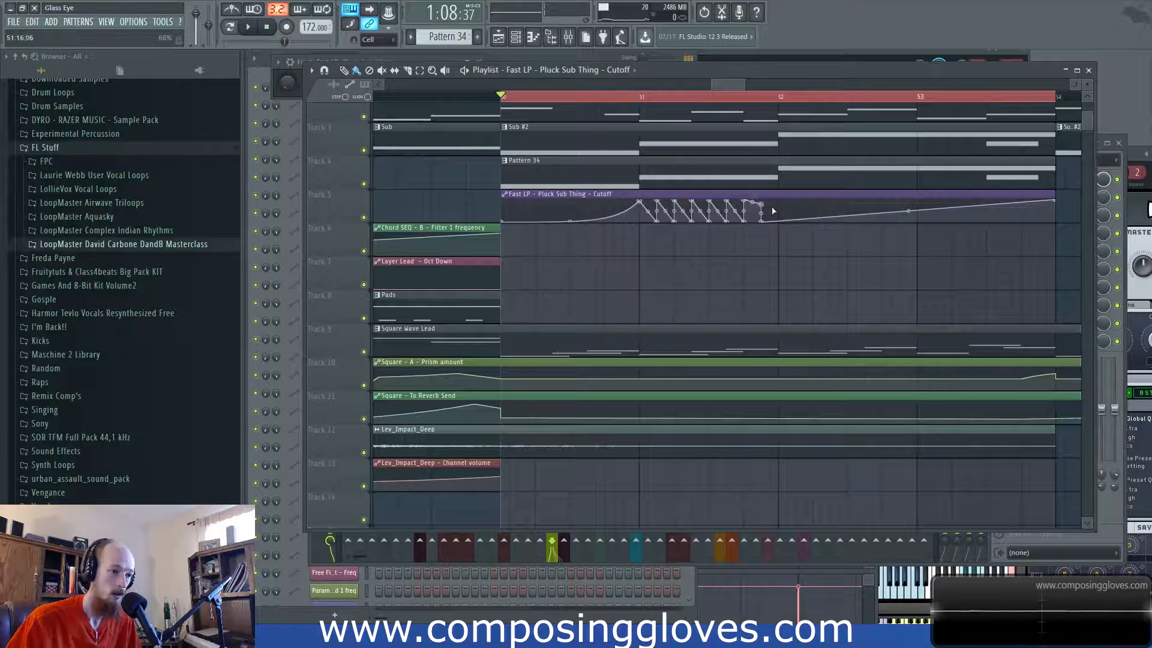
drag(772, 207, 772, 195)
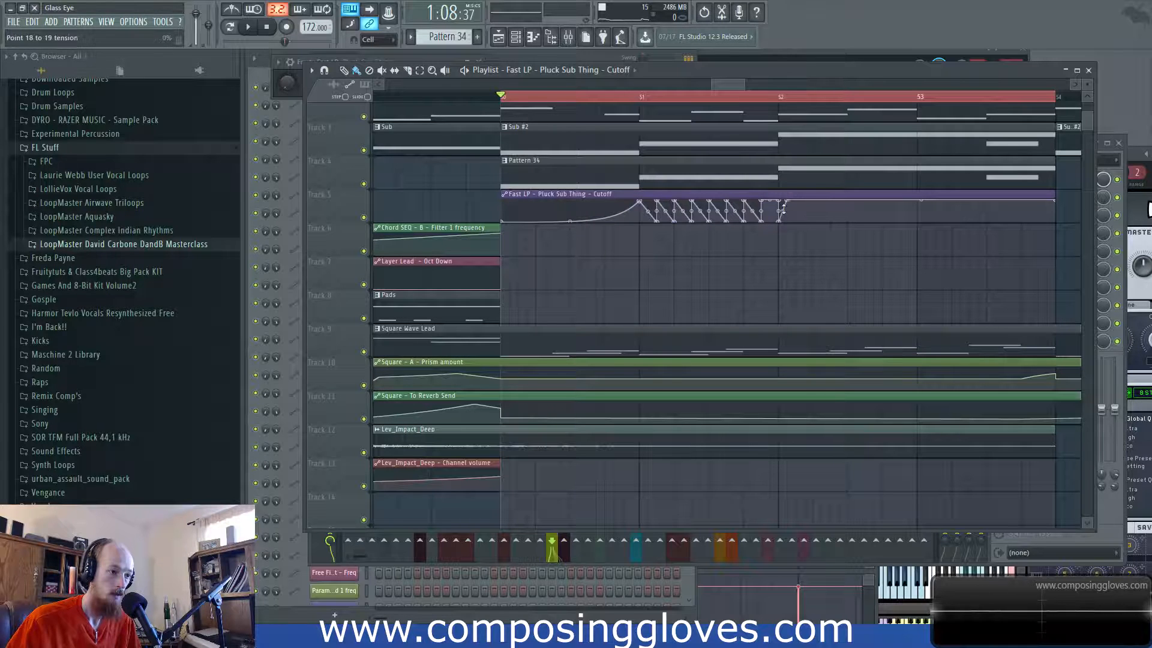
right_click(783, 208)
click(795, 218)
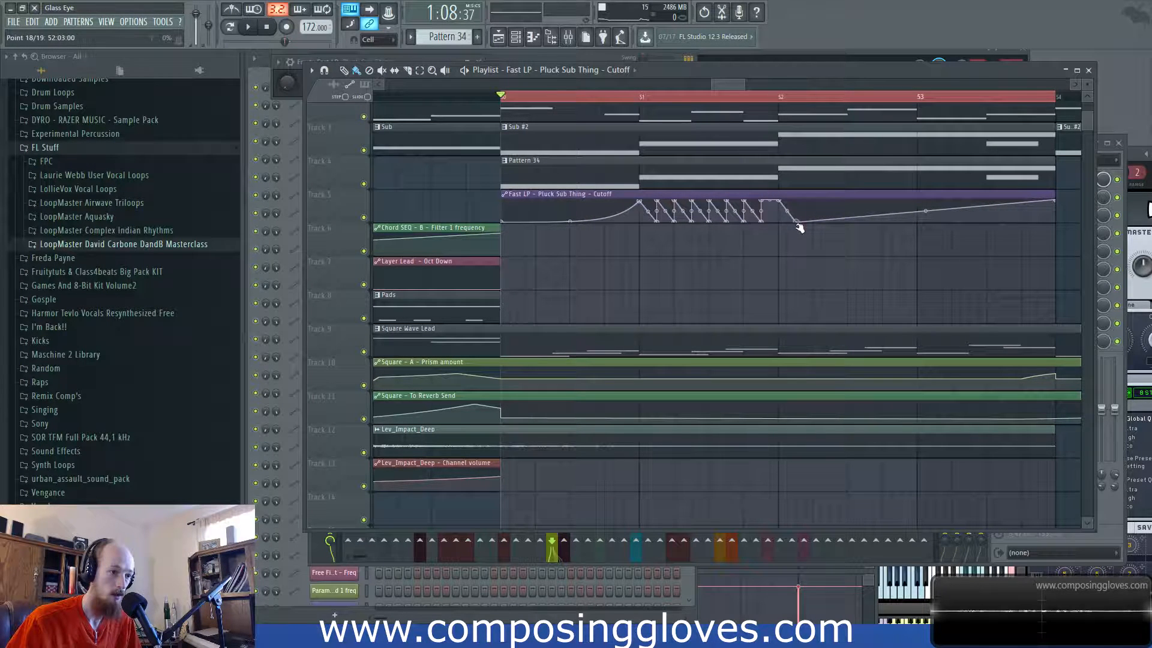
right_click(814, 221)
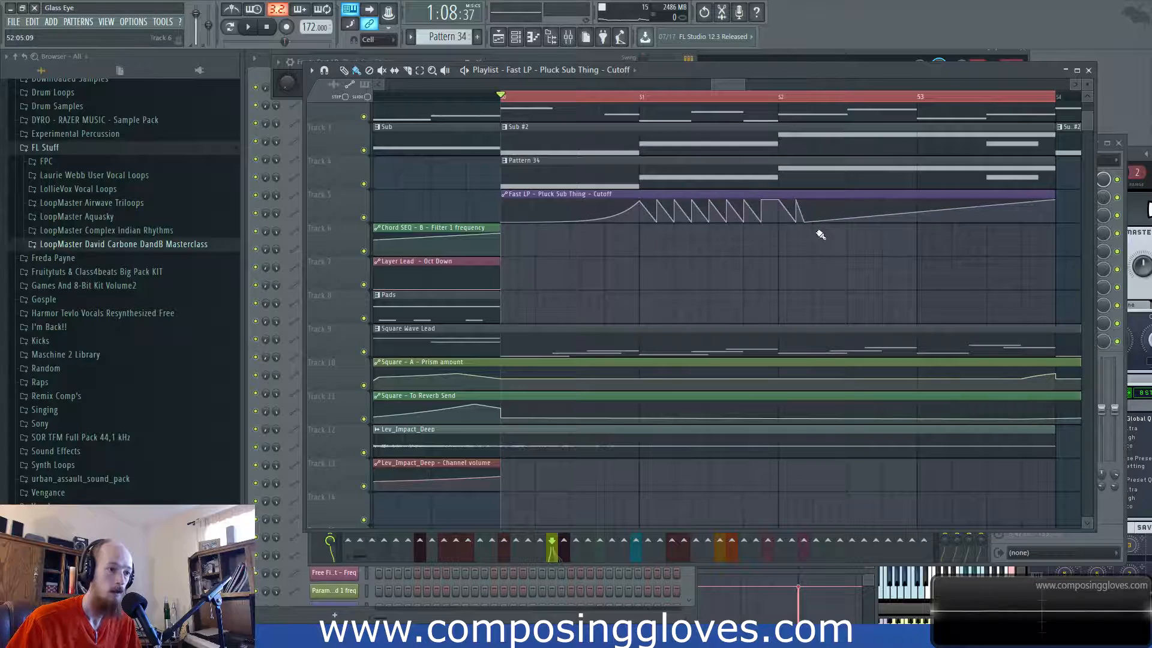
key(space)
scroll(743, 277, up, 3)
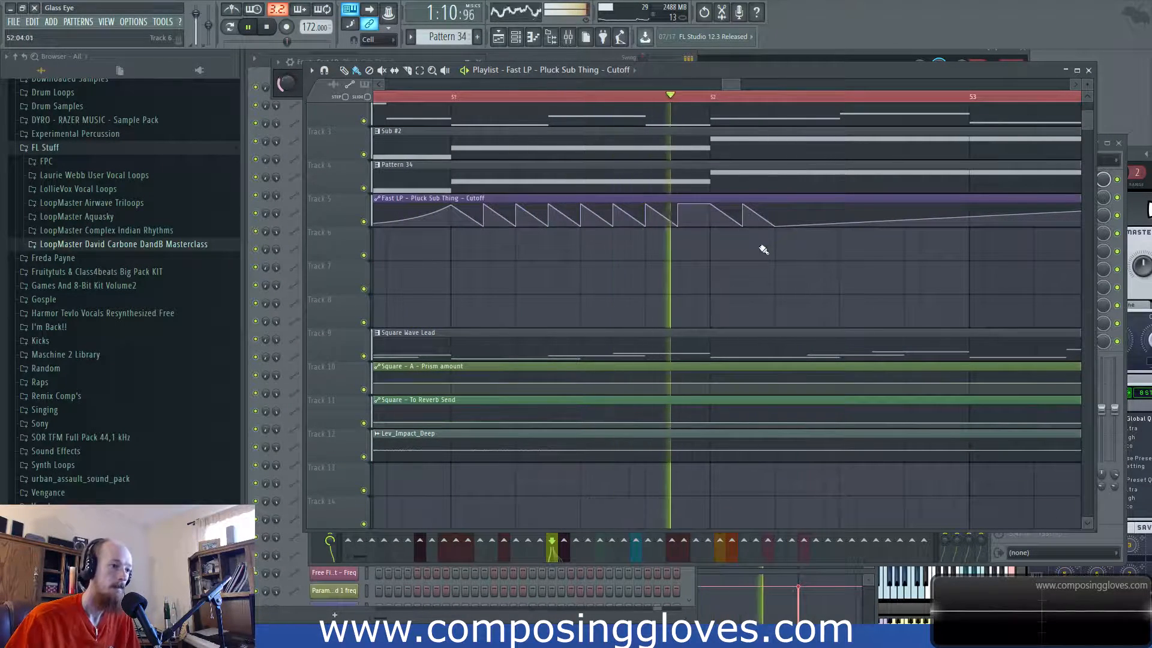
key(space)
Step: Continue the falling sawtooth shapes in the cutoff automation through most of bar 52
drag(810, 224, 802, 209)
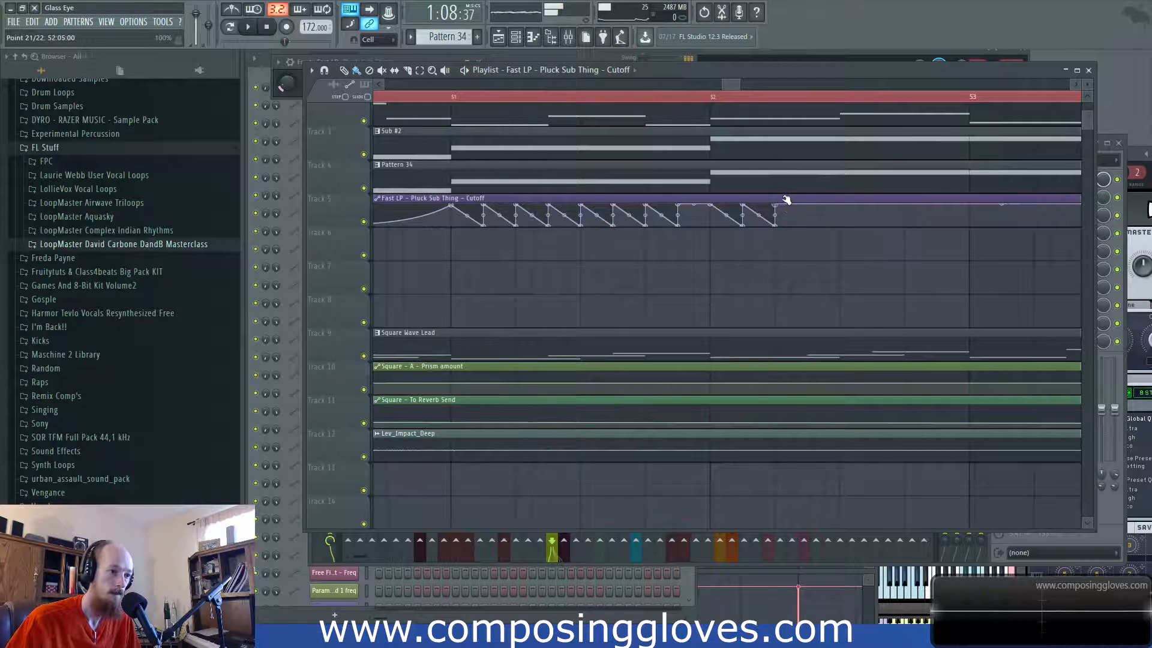
right_click(807, 223)
right_click(809, 221)
right_click(845, 224)
scroll(857, 230, down, 3)
right_click(854, 211)
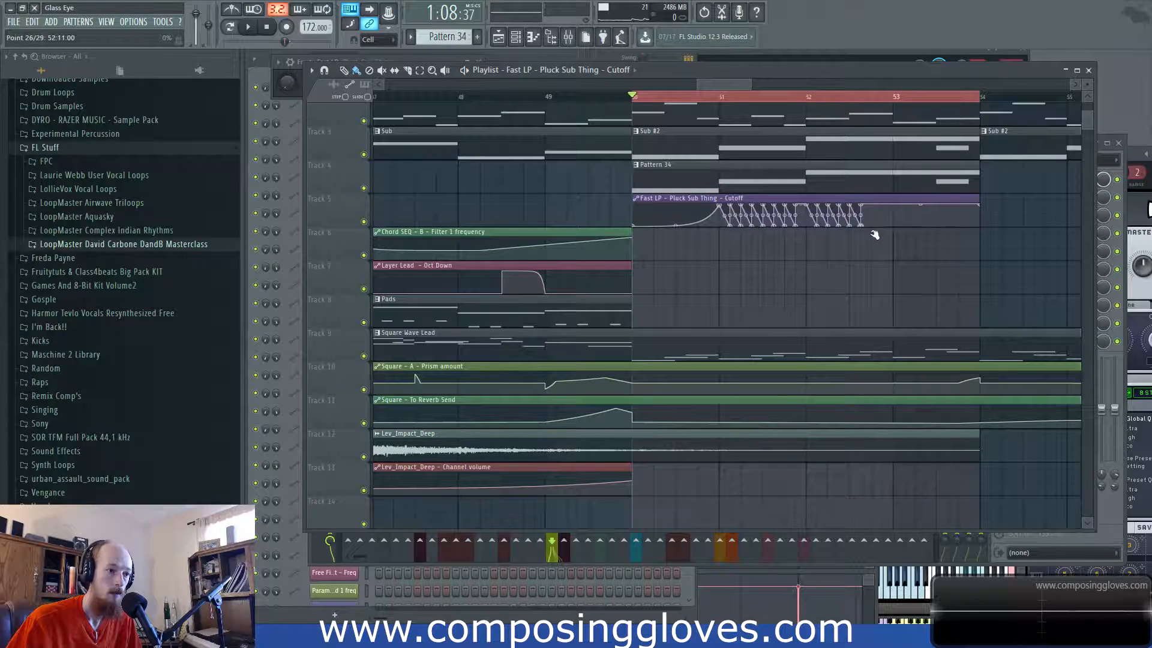
right_click(865, 224)
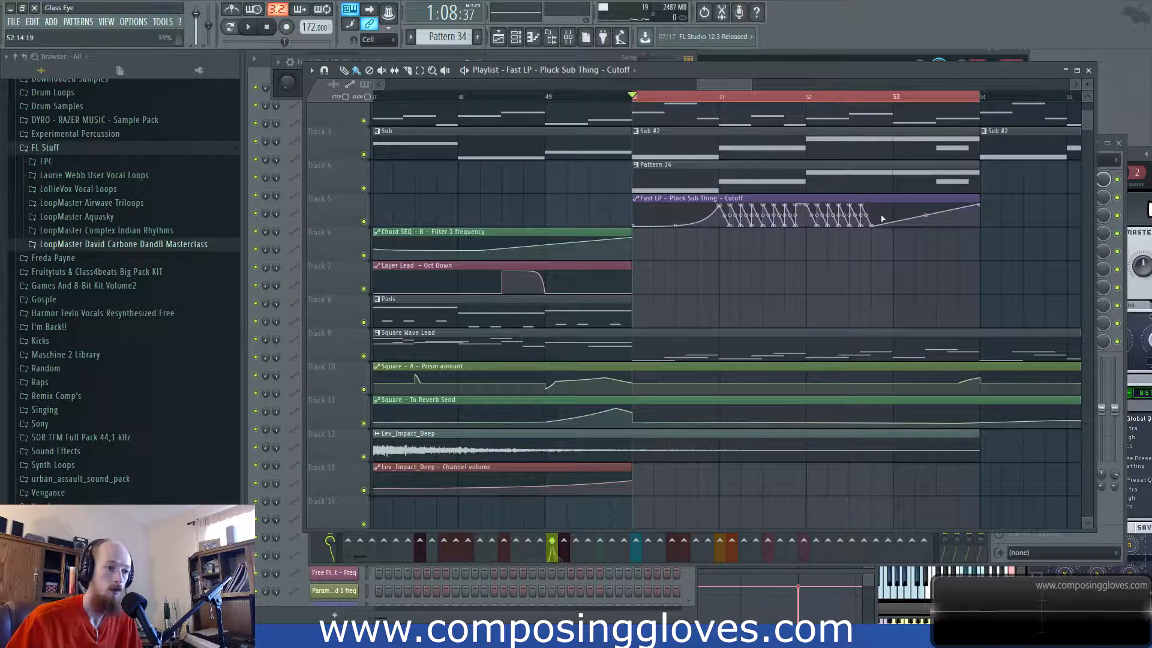
Step: Raise the cutoff to a peak at bar 53, drop it to minimum, and curve it back up towards the clip's end during playback
right_click(927, 217)
key(space)
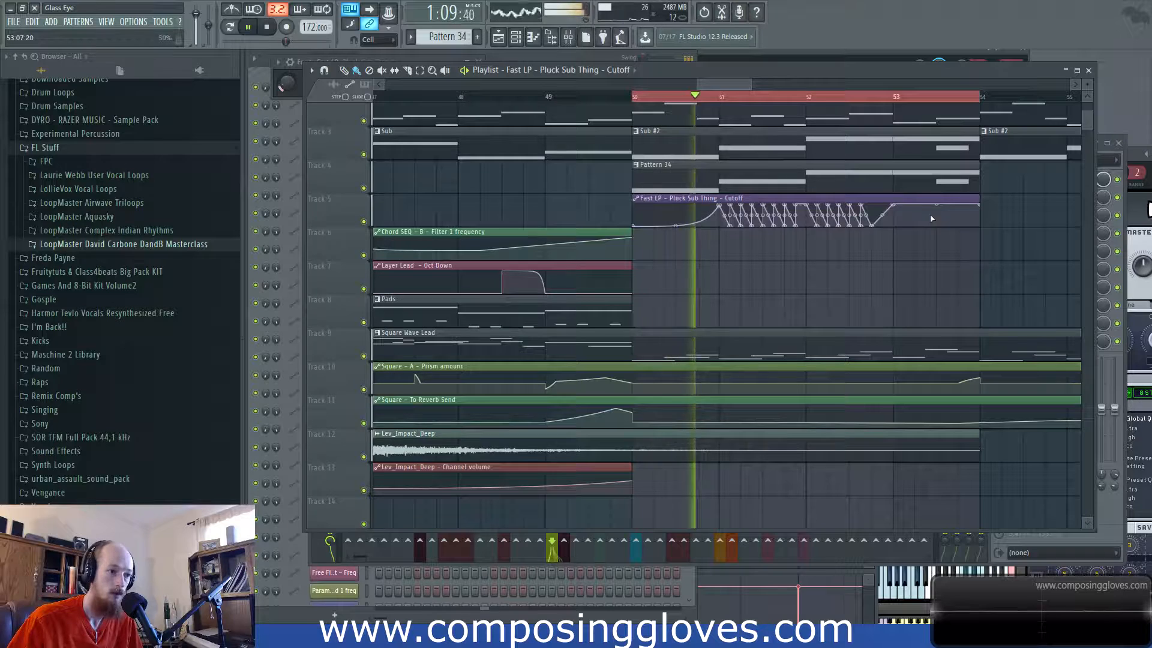
drag(938, 218, 958, 204)
scroll(915, 239, up, 3)
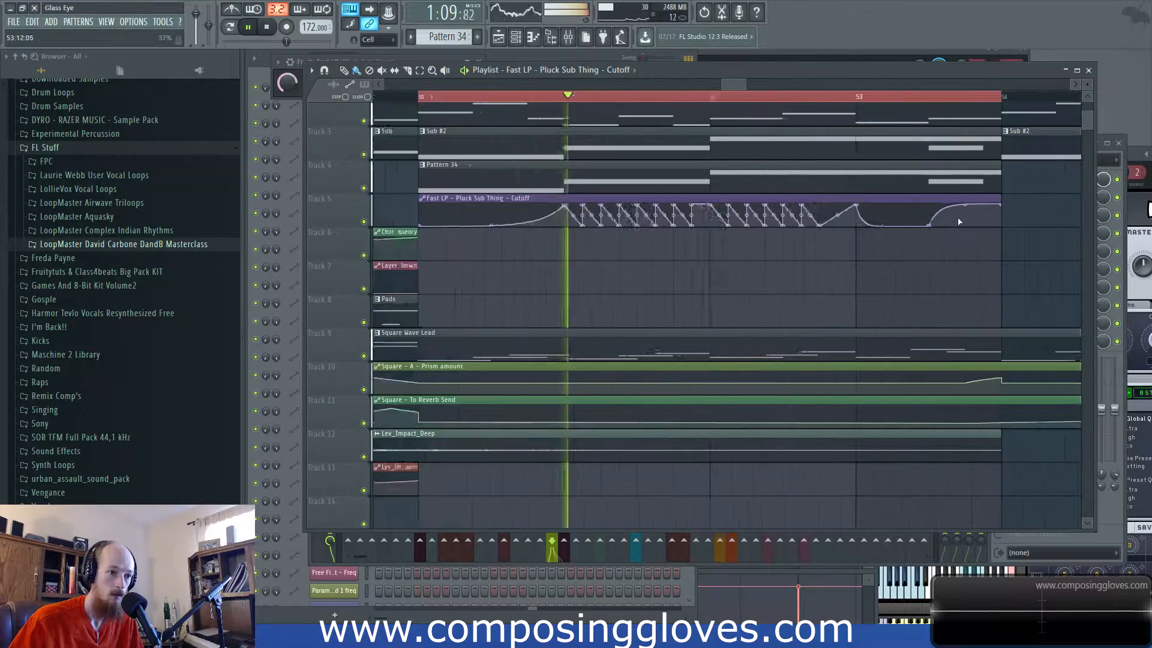
right_click(918, 226)
click(935, 246)
right_click(823, 224)
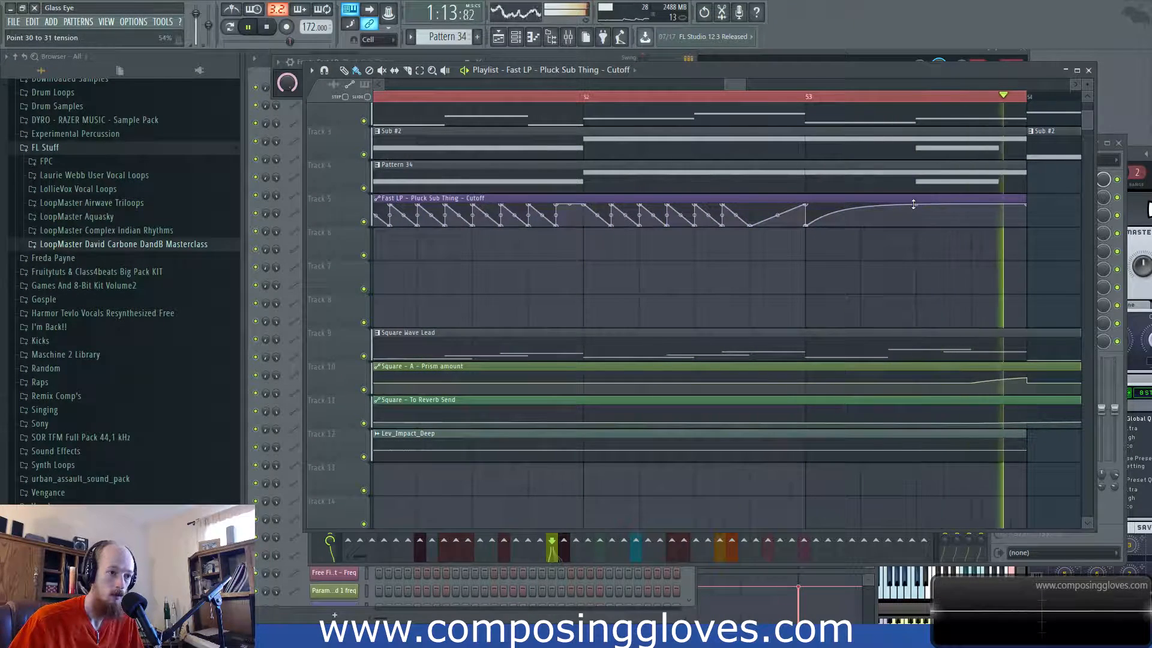
Step: Select Pattern 34 and open the Pluck Sub Thing channel's Harmor window while the loop plays
scroll(762, 236, down, 3)
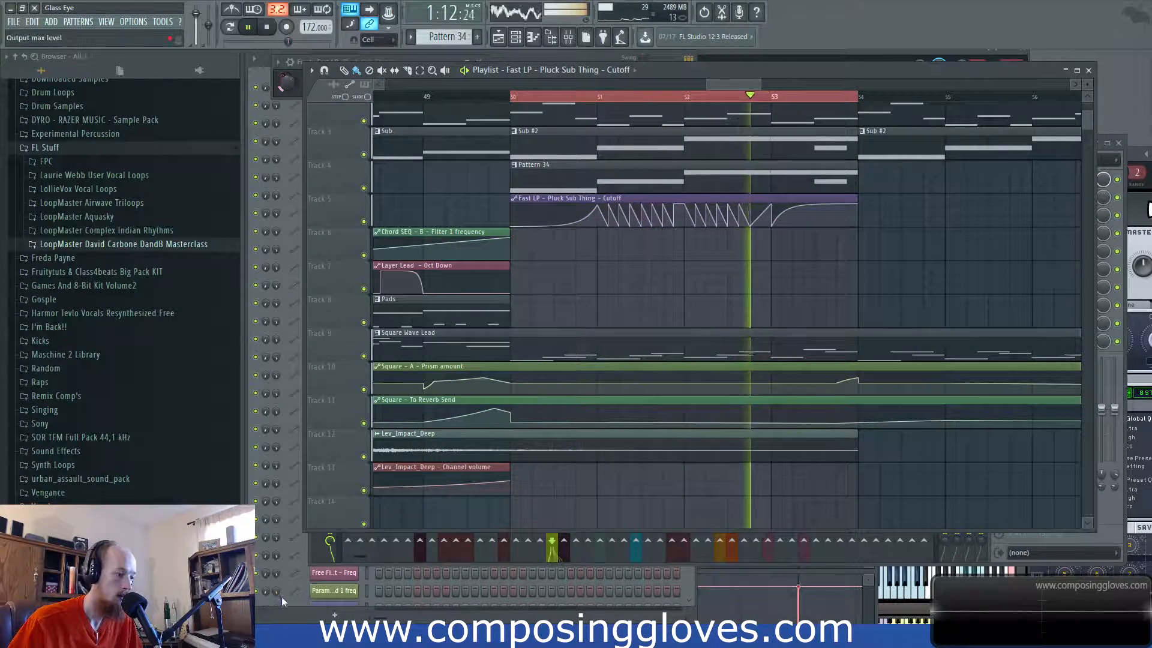
click(254, 73)
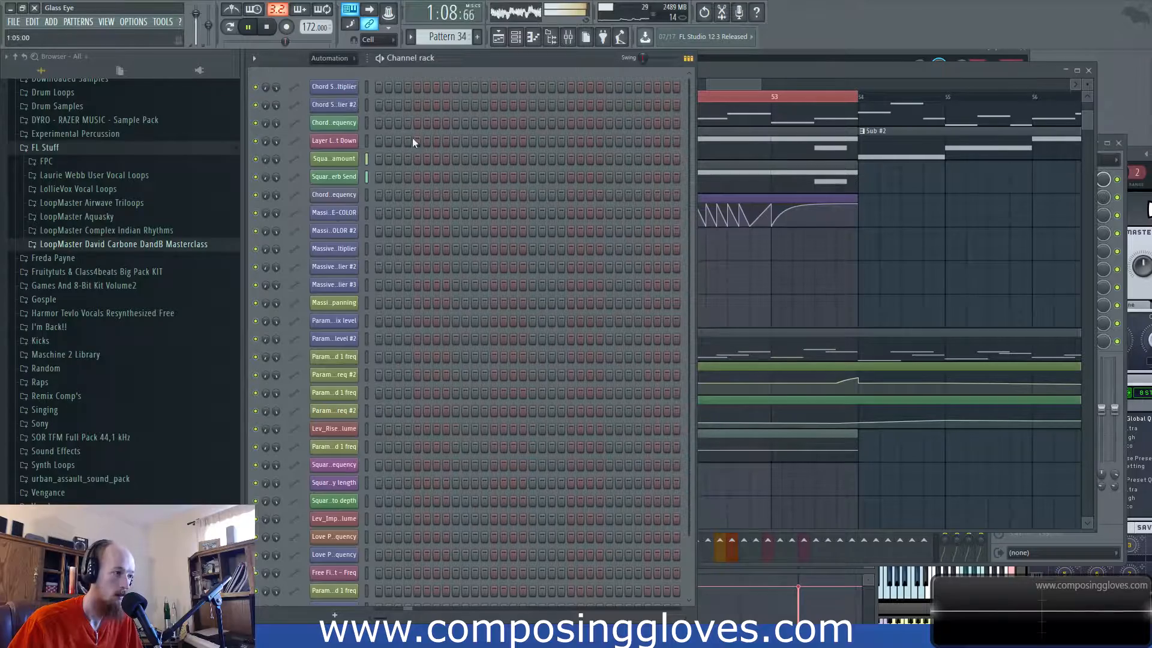
click(769, 170)
double_click(770, 170)
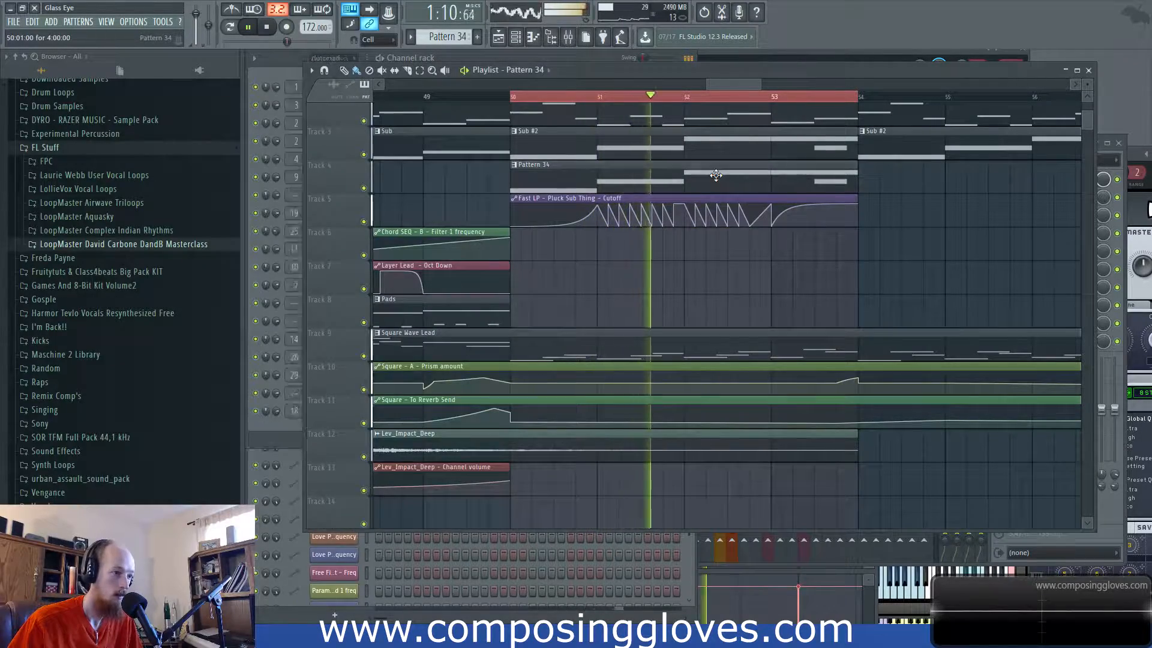
click(319, 70)
click(349, 413)
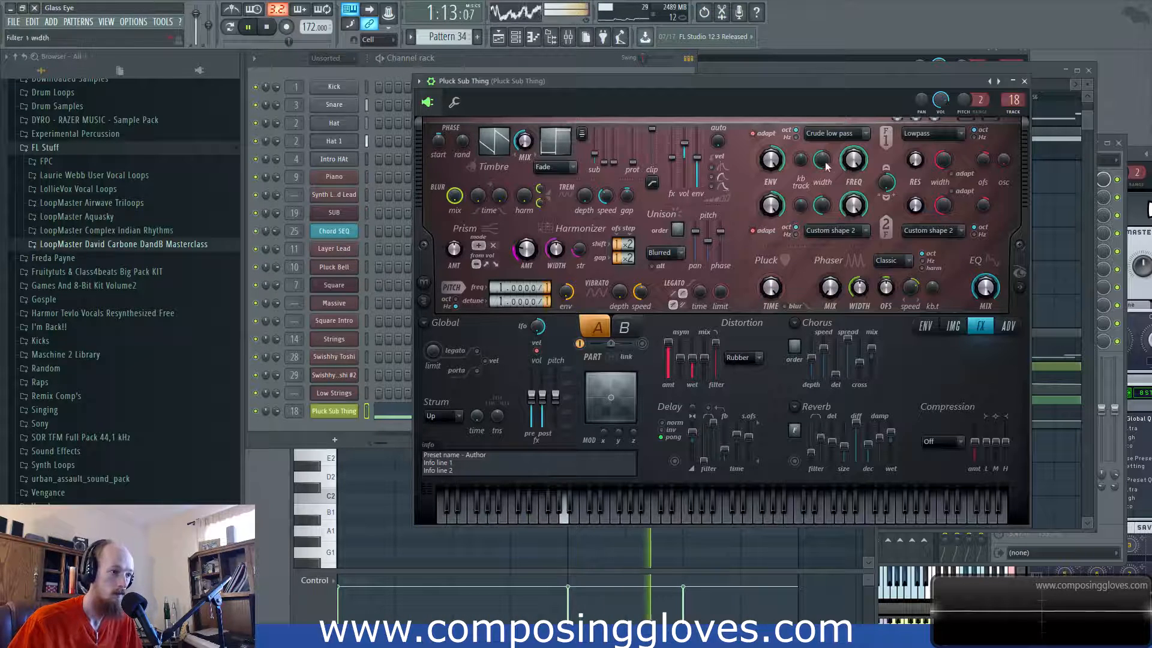
Step: Place a second Pattern 34 clip at bar 54, rename the pattern Pluck Sub and colour it yellow
click(858, 67)
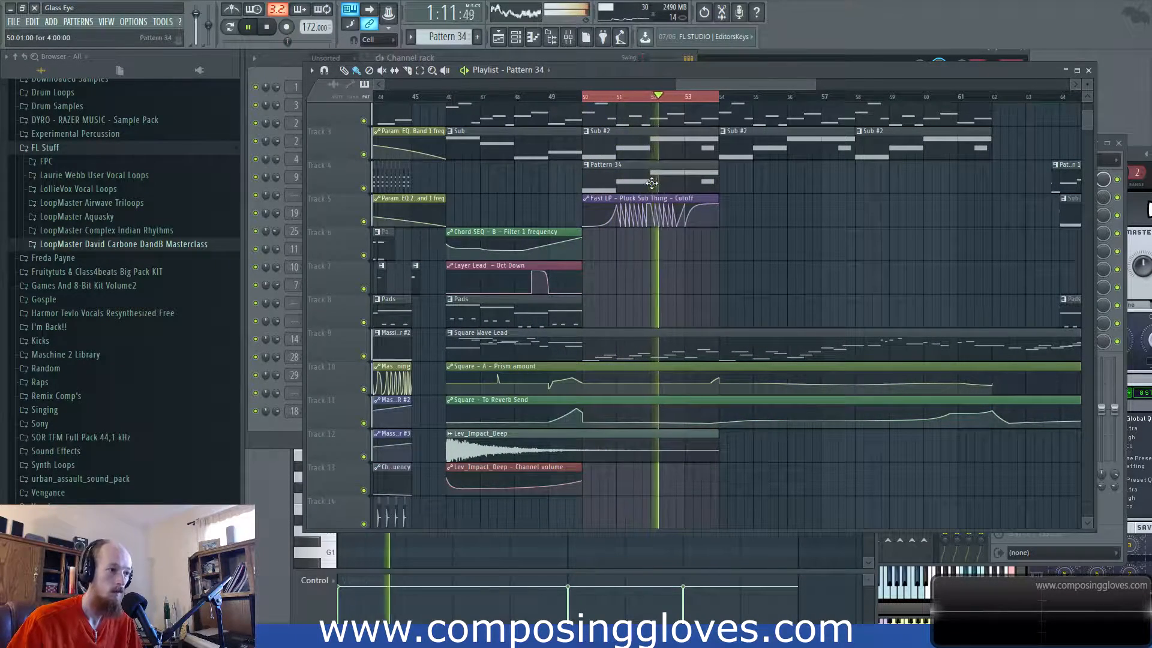
click(725, 182)
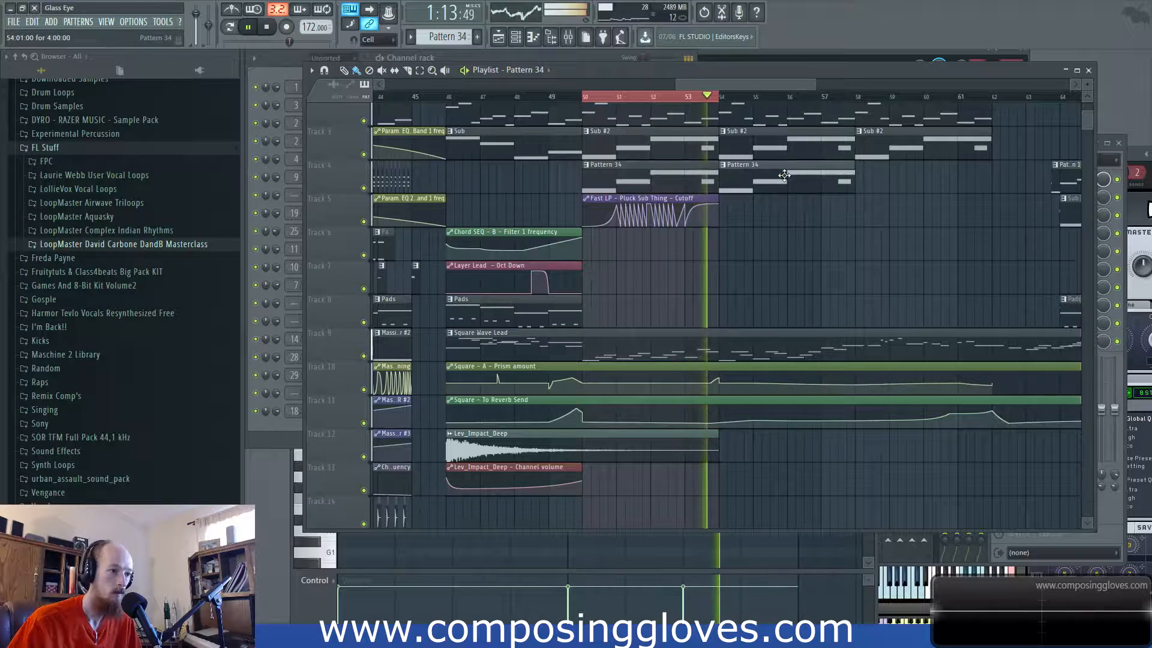
click(451, 36)
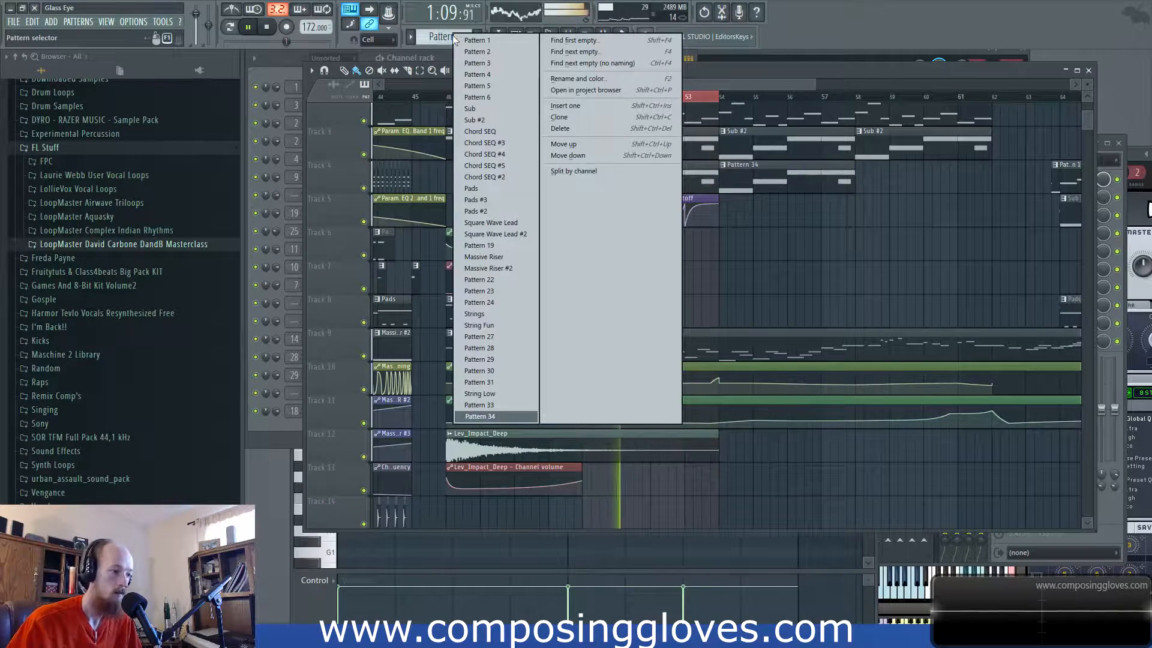
click(612, 80)
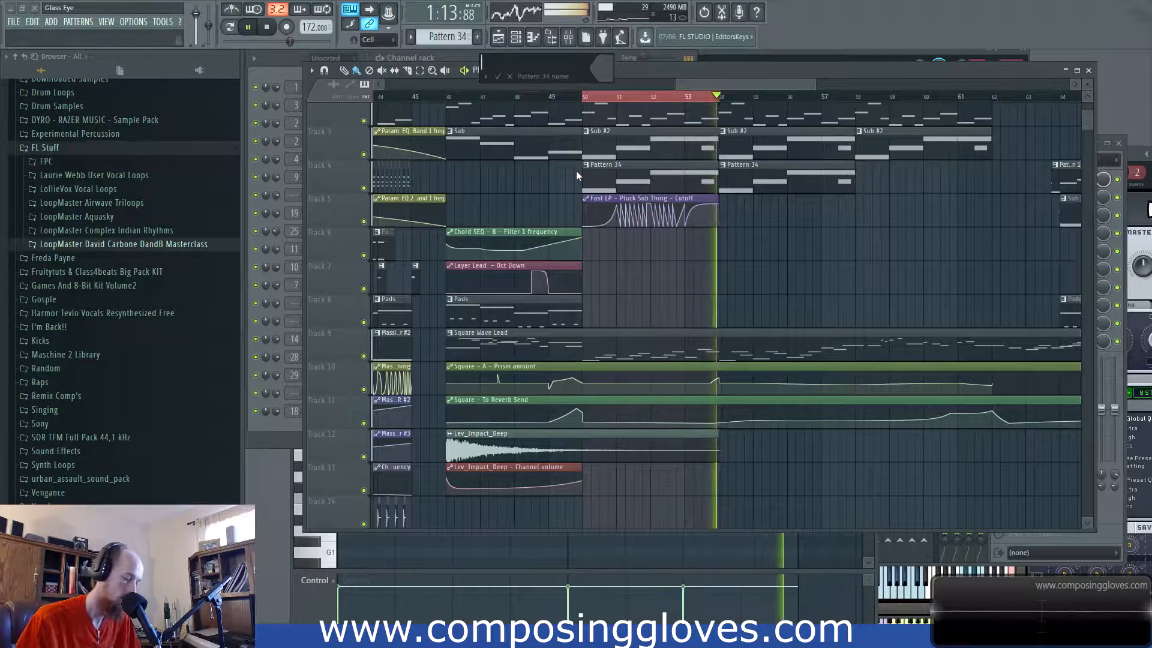
text(Pluc)
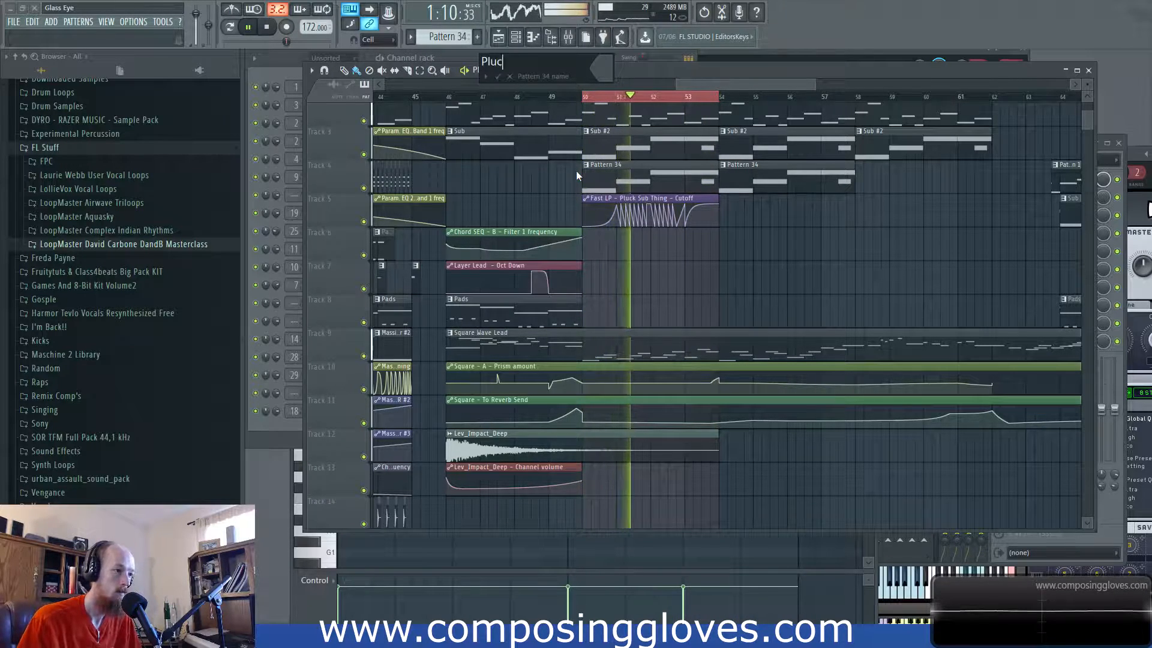
text(k Sub)
click(609, 66)
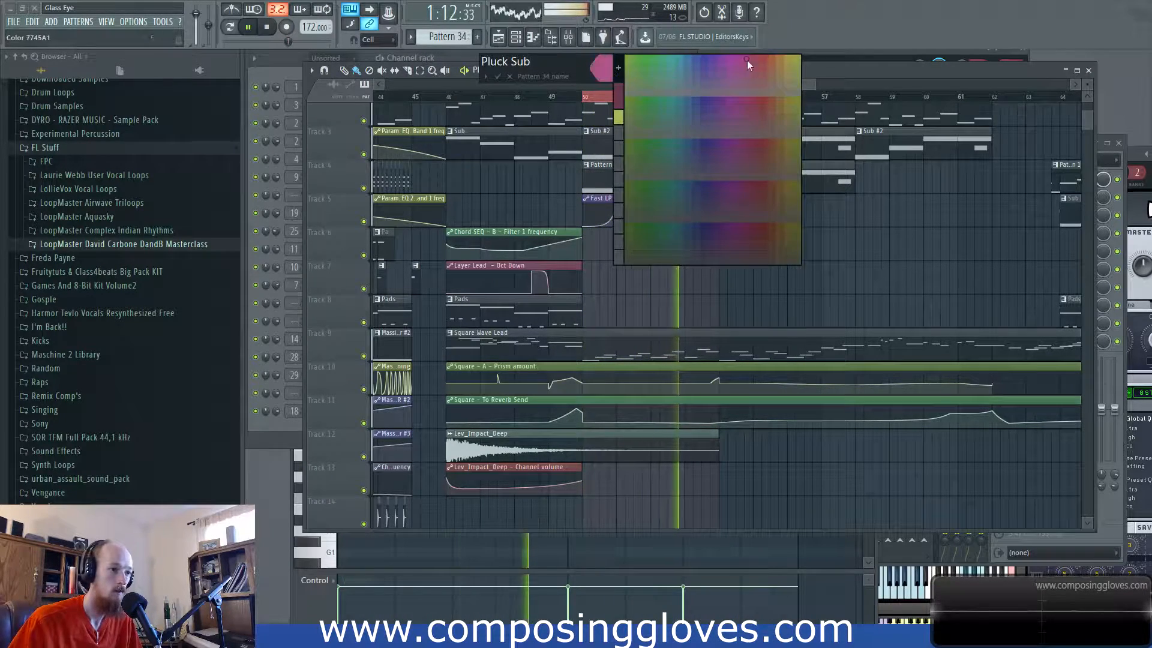
key(Return)
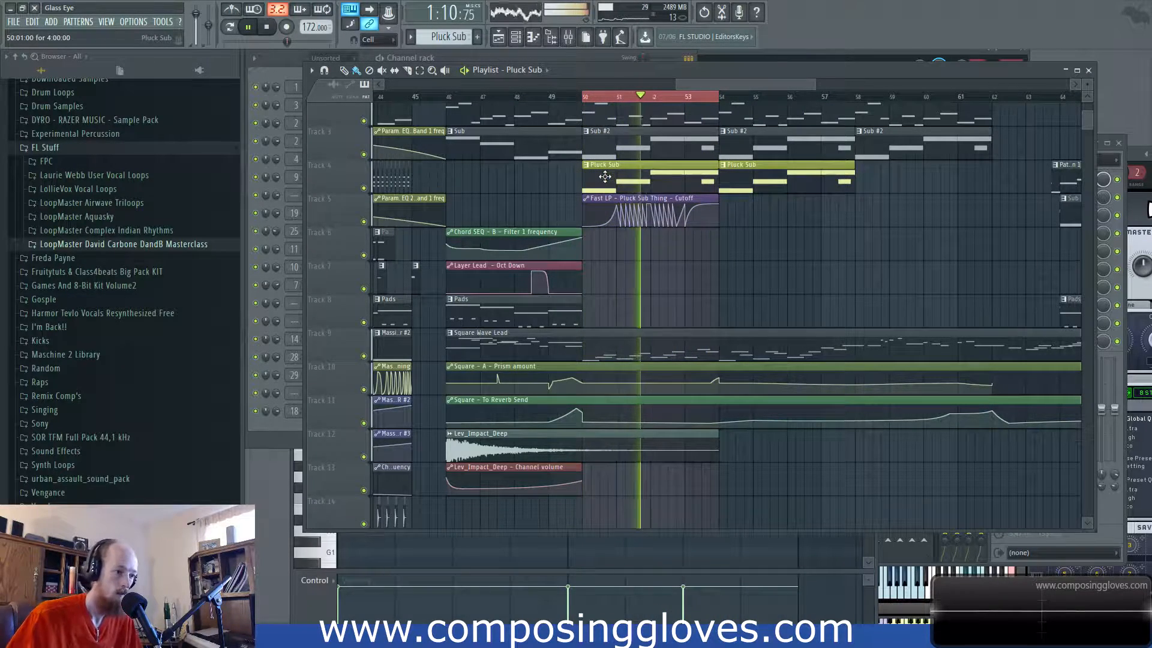
Step: Extend the Pluck Sub Thing cutoff automation clip to bar 58 and set the loop range to bars 54 to 58
drag(716, 210, 853, 210)
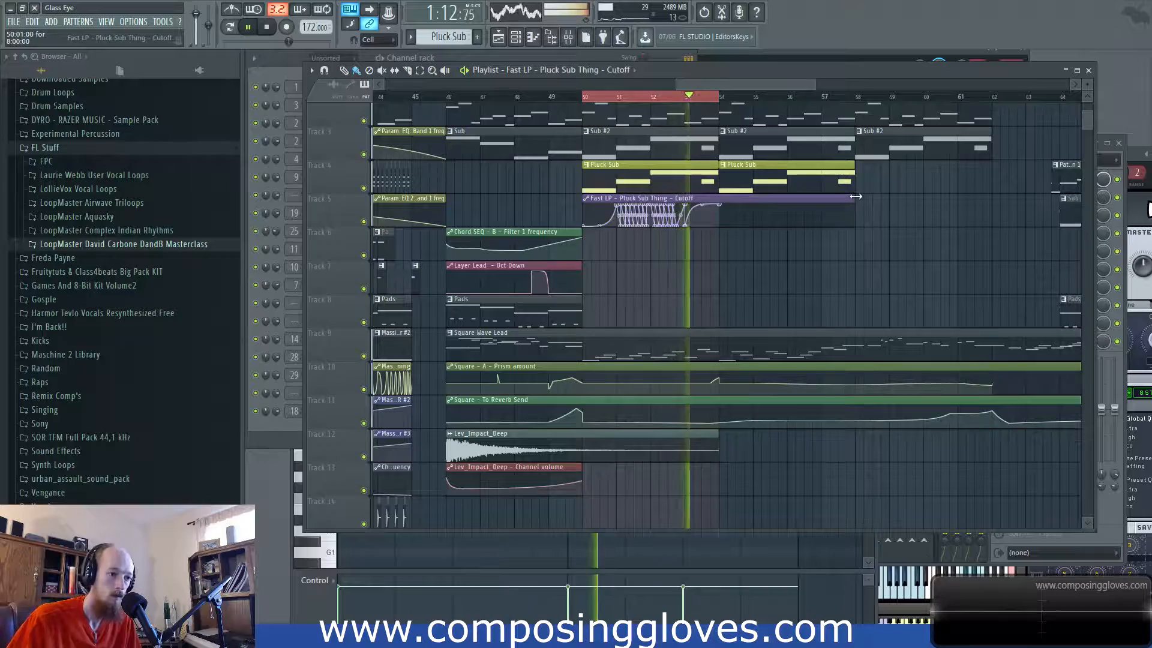
drag(728, 99, 855, 97)
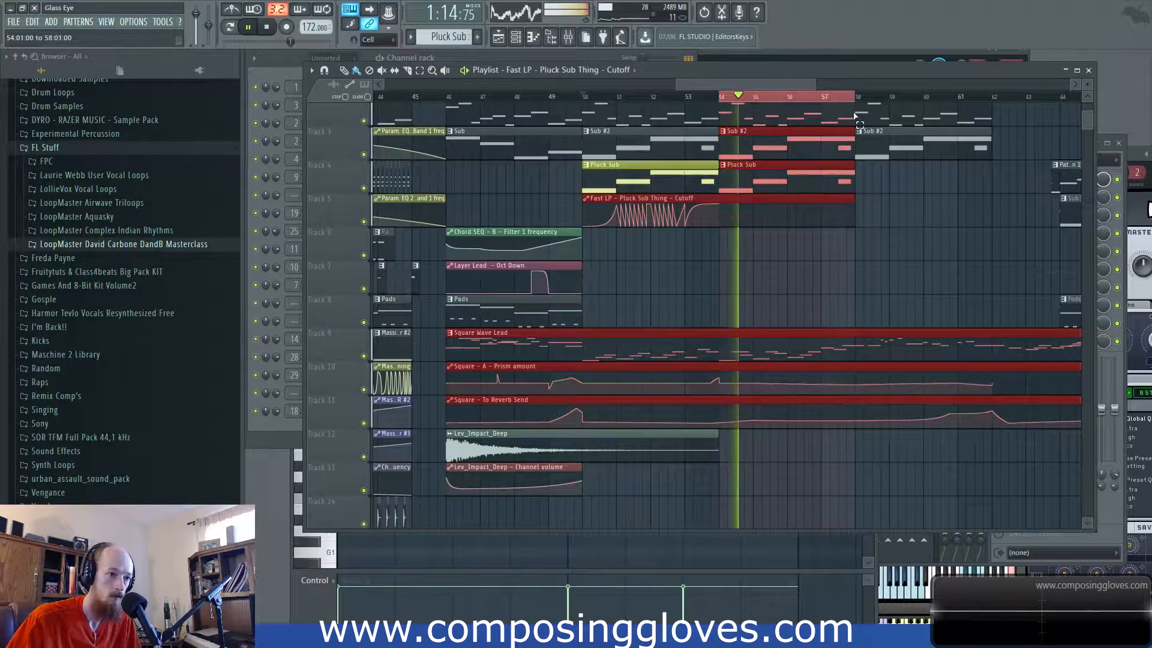
scroll(766, 204, up, 3)
key(space)
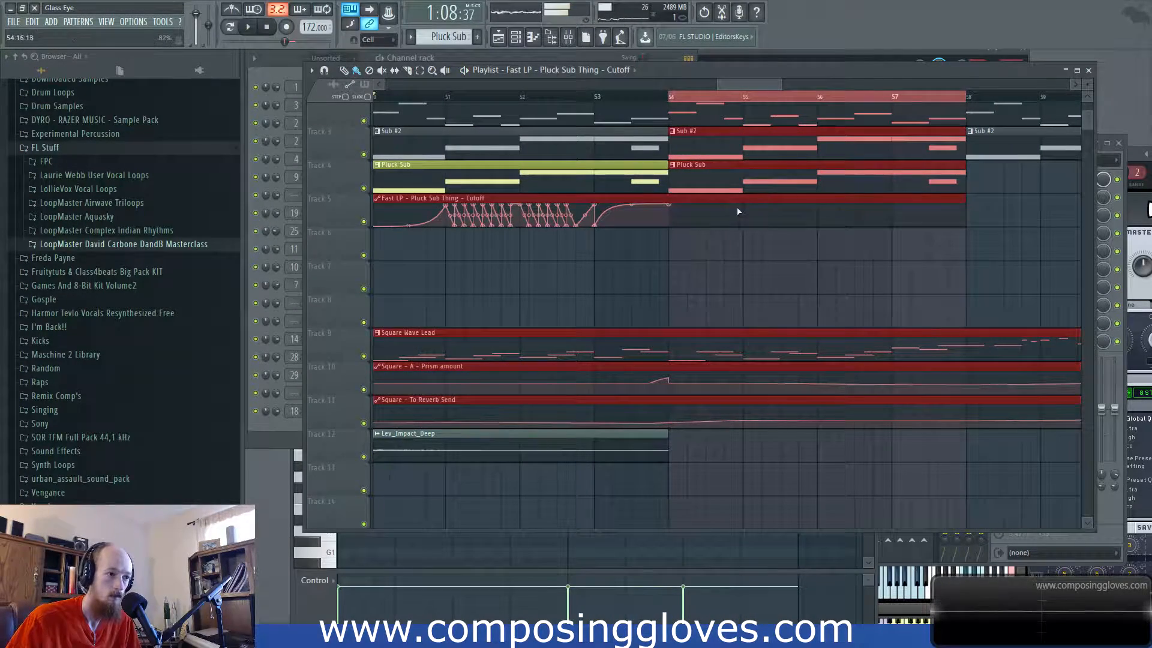
Step: Curve the cutoff down from bar 54, keep it low until just before bar 56, and start falling sawtooth shapes at bar 56
drag(737, 209, 744, 212)
key(space)
click(661, 88)
click(688, 98)
mouse_move(812, 217)
mouse_down()
mouse_move(845, 211)
mouse_move(838, 200)
mouse_move(831, 210)
mouse_up()
drag(916, 215, 882, 202)
right_click(893, 218)
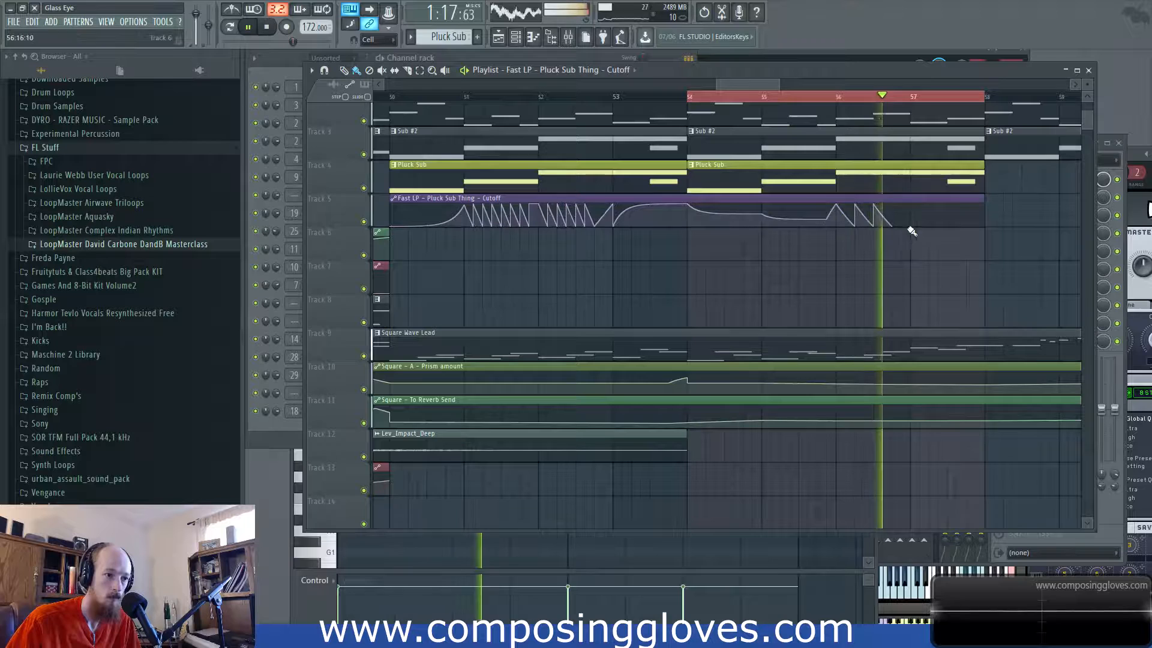
Step: Add narrower falling teeth to the cutoff automation around bar 57, undoing the last extra point
drag(903, 218, 928, 236)
right_click(935, 220)
key(ctrl+z)
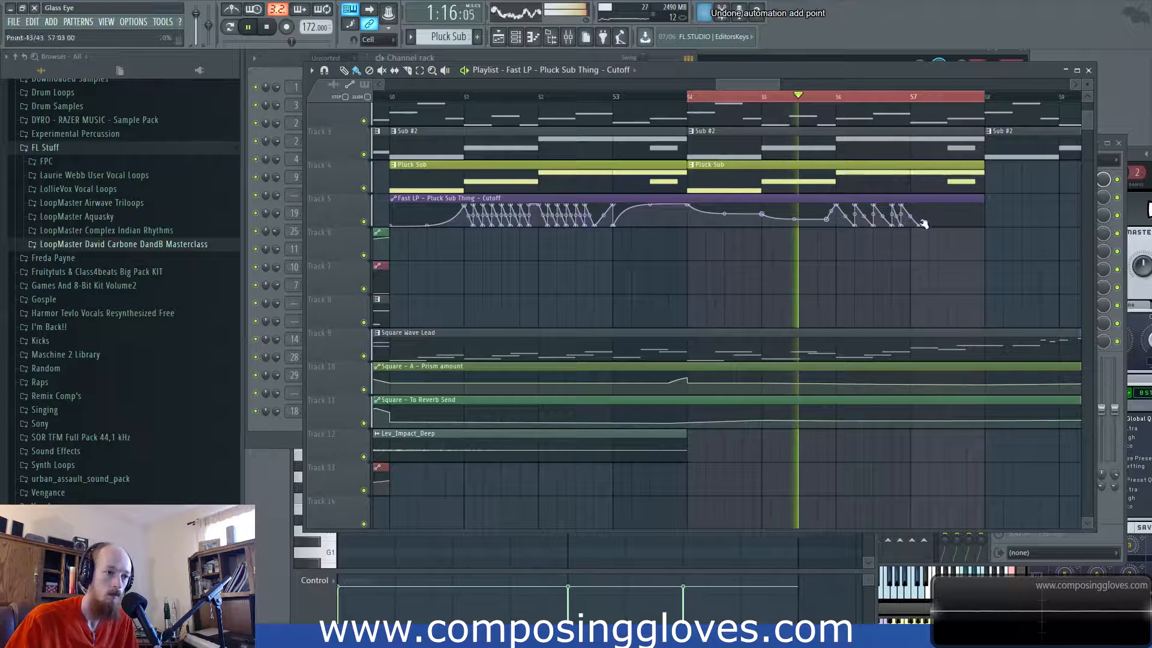
drag(916, 233, 910, 237)
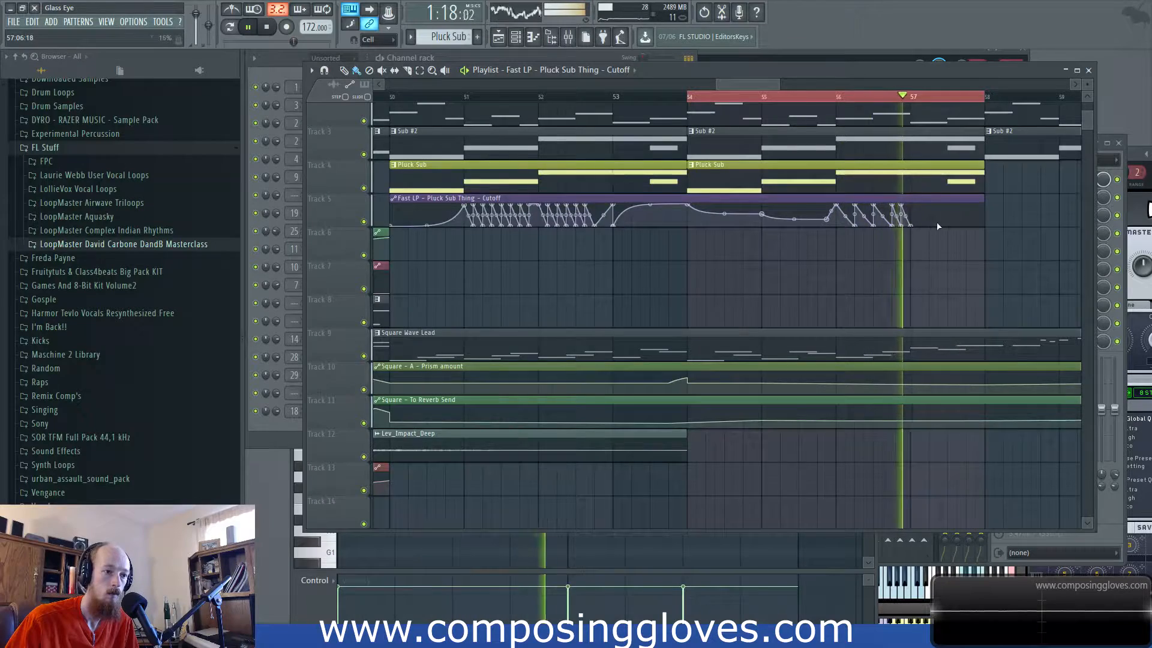
Step: Curve the cutoff up to a sharp peak after bar 57, curve it back to minimum, and ramp it to full level before bar 58
scroll(936, 226, up, 4)
key(space)
right_click(864, 205)
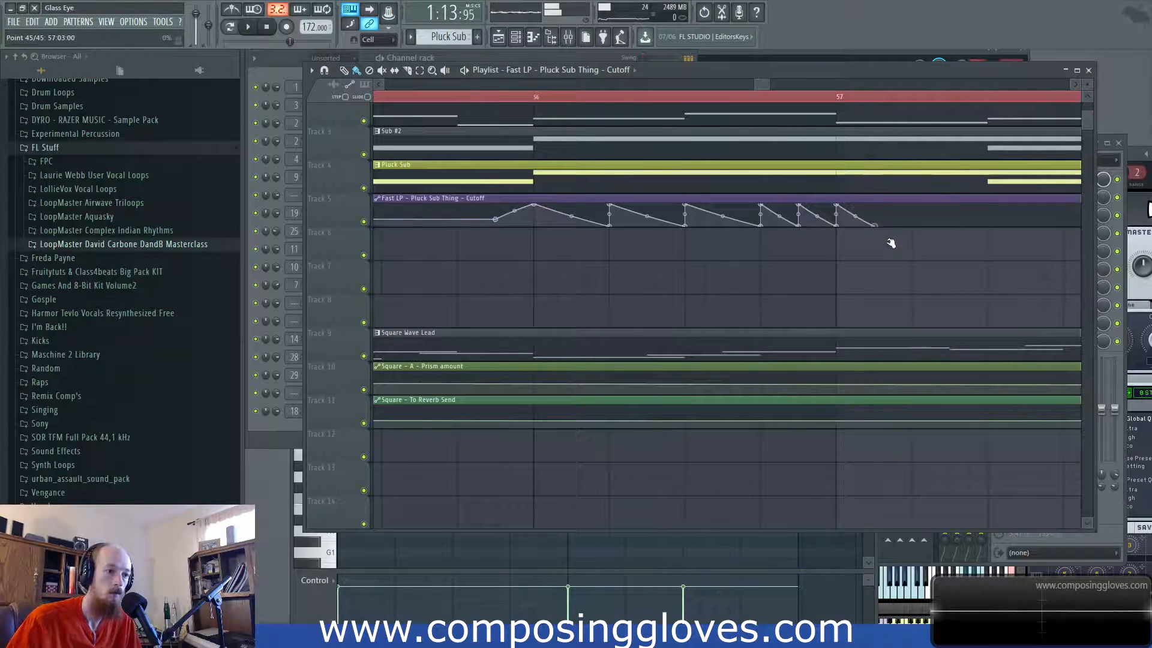
right_click(878, 205)
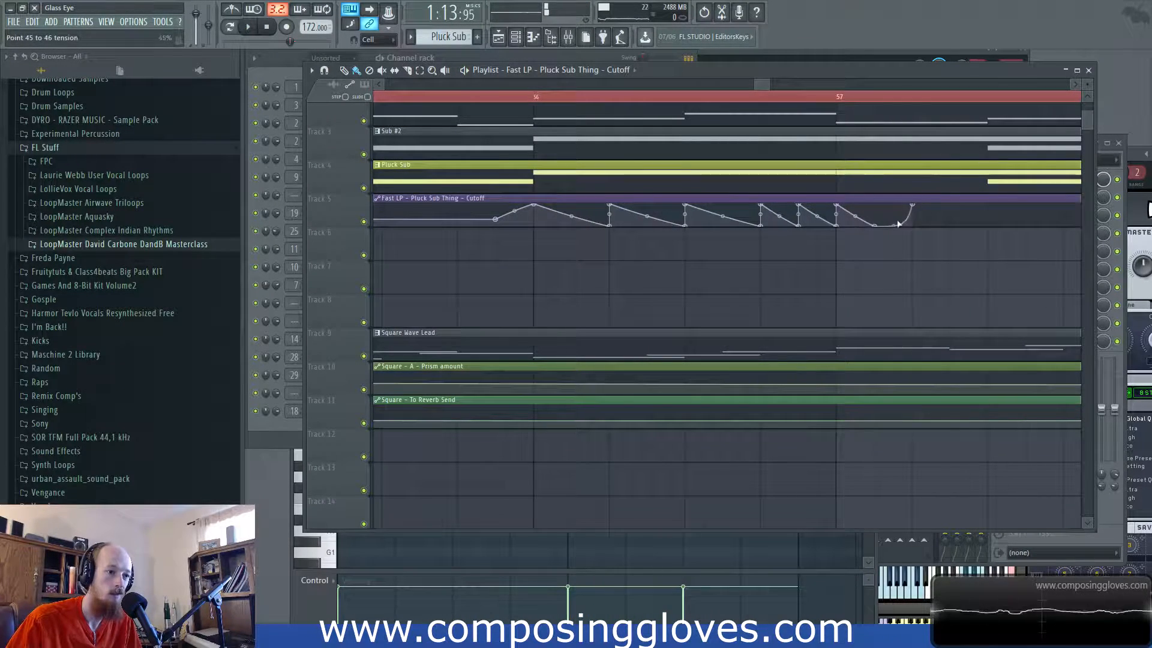
drag(899, 225, 873, 241)
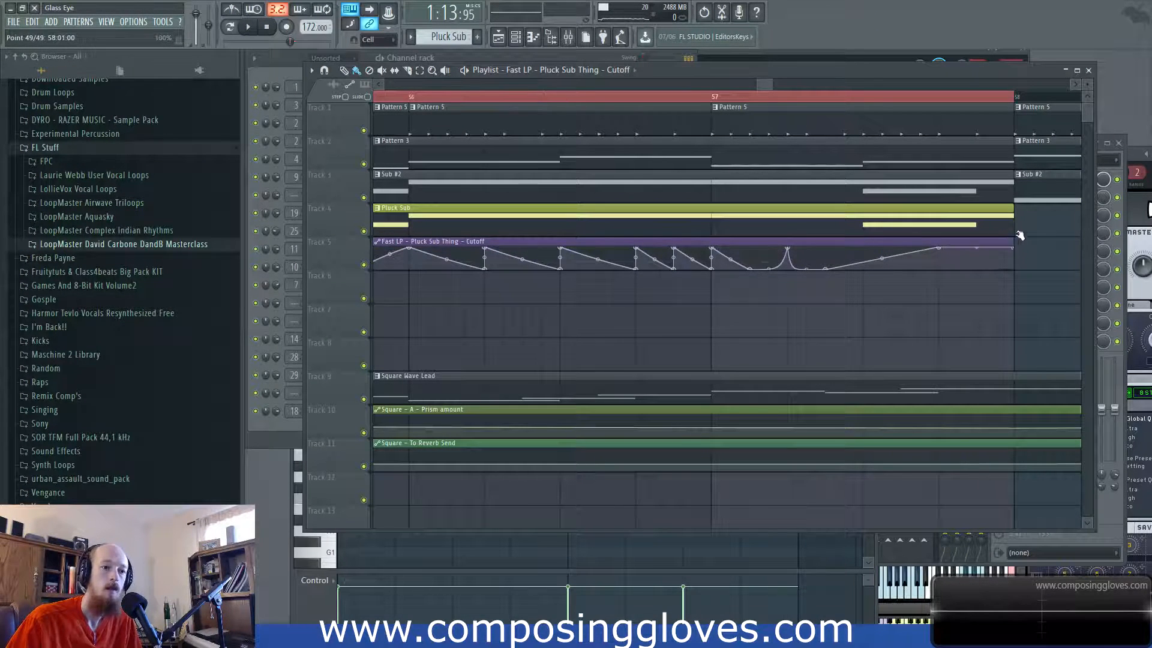
Step: Play back the new cutoff automation in the loop, clear the loop range, and stop playback
key(space)
scroll(748, 234, down, 4)
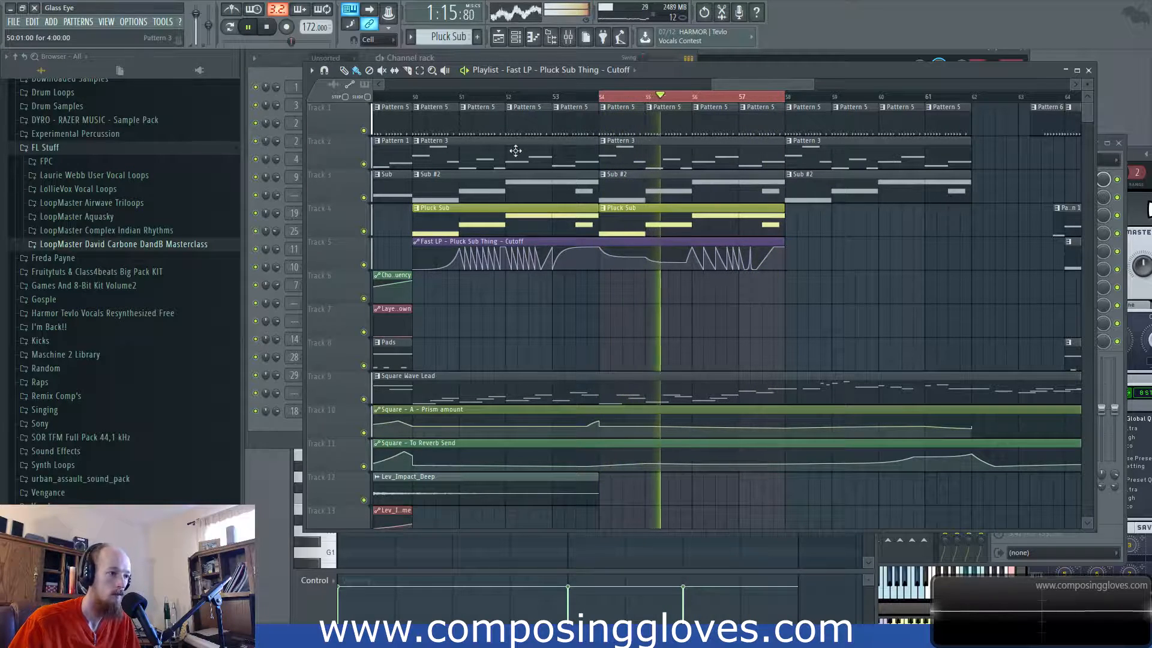
scroll(539, 127, down, 2)
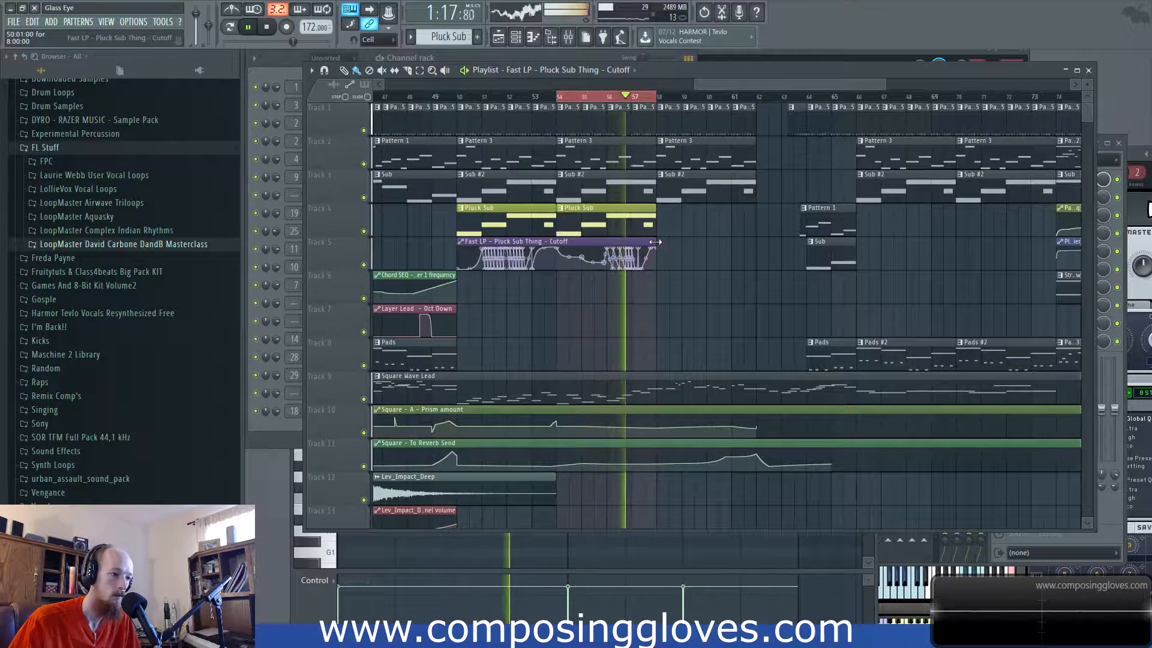
key(ctrl+d)
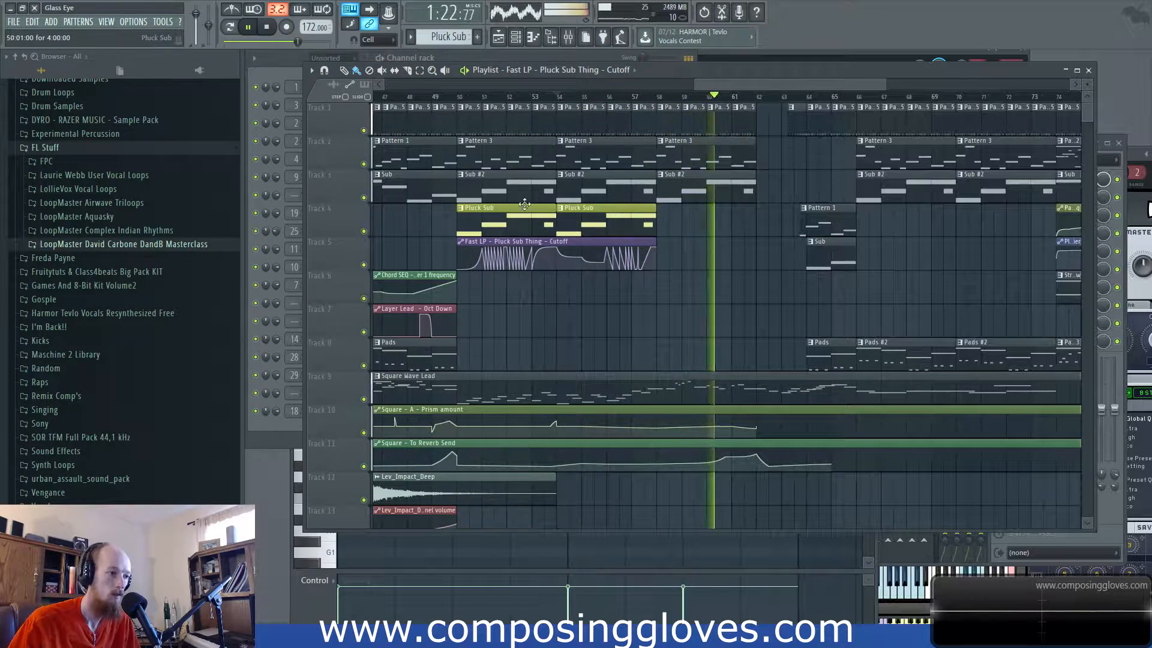
key(space)
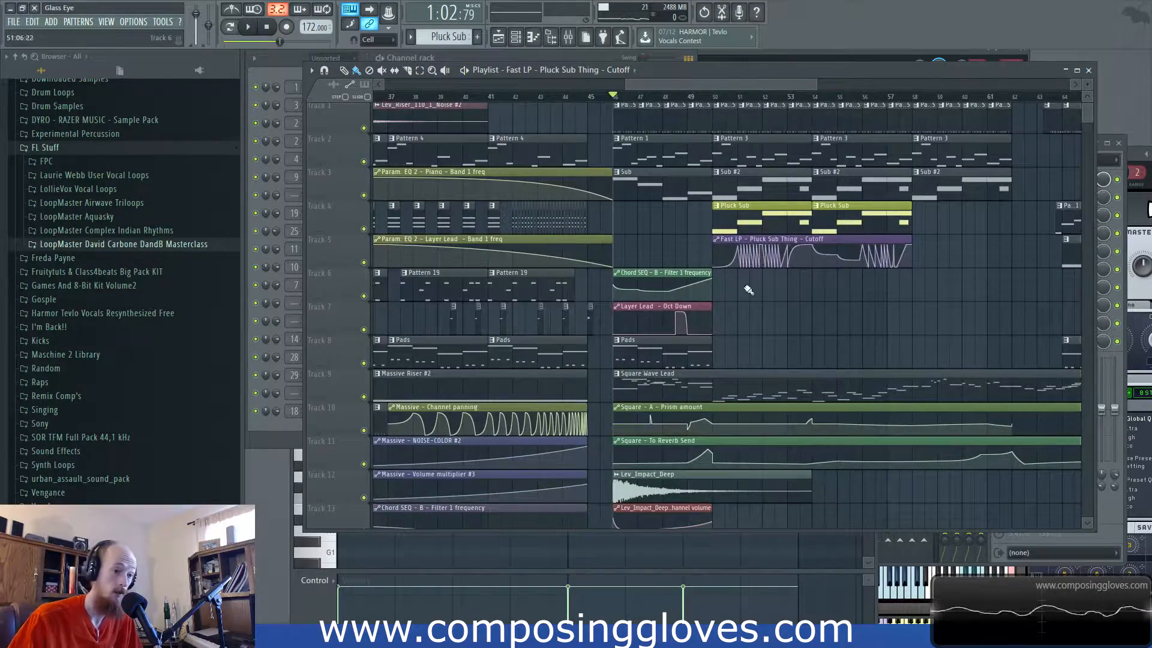
Step: Examine the arrangement from bar 46 onward, comparing the Square Wave Lead clip with the Pads clips and the empty space beside them
scroll(767, 282, up, 2)
scroll(796, 379, down, 3)
drag(802, 388, 923, 361)
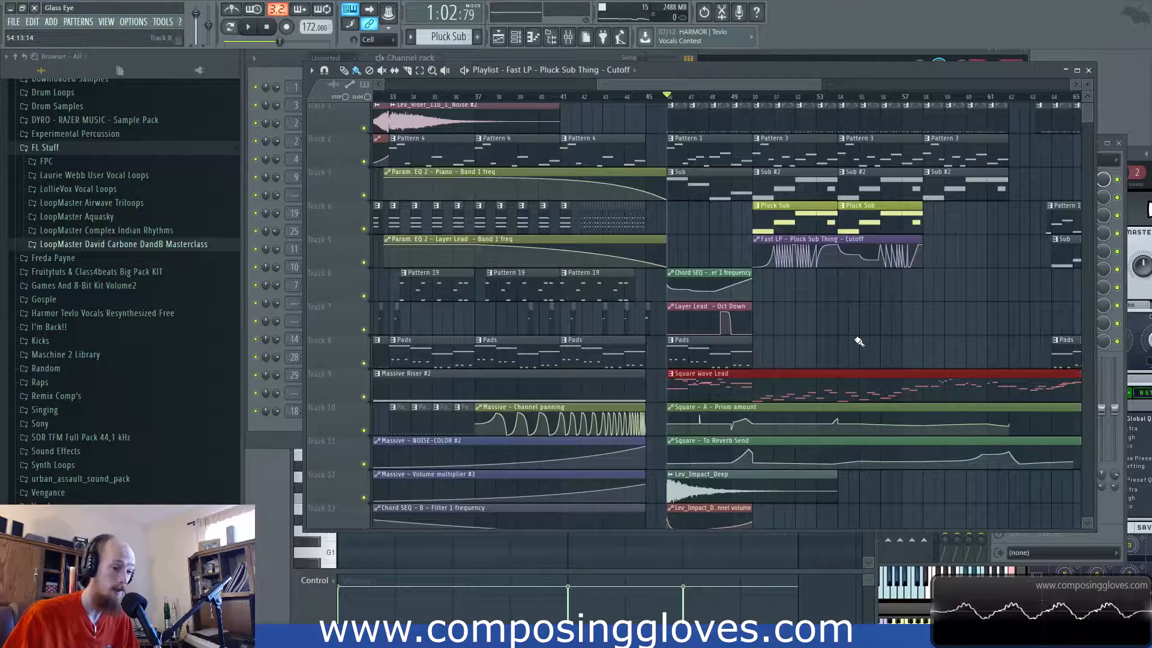
scroll(859, 341, right, 6)
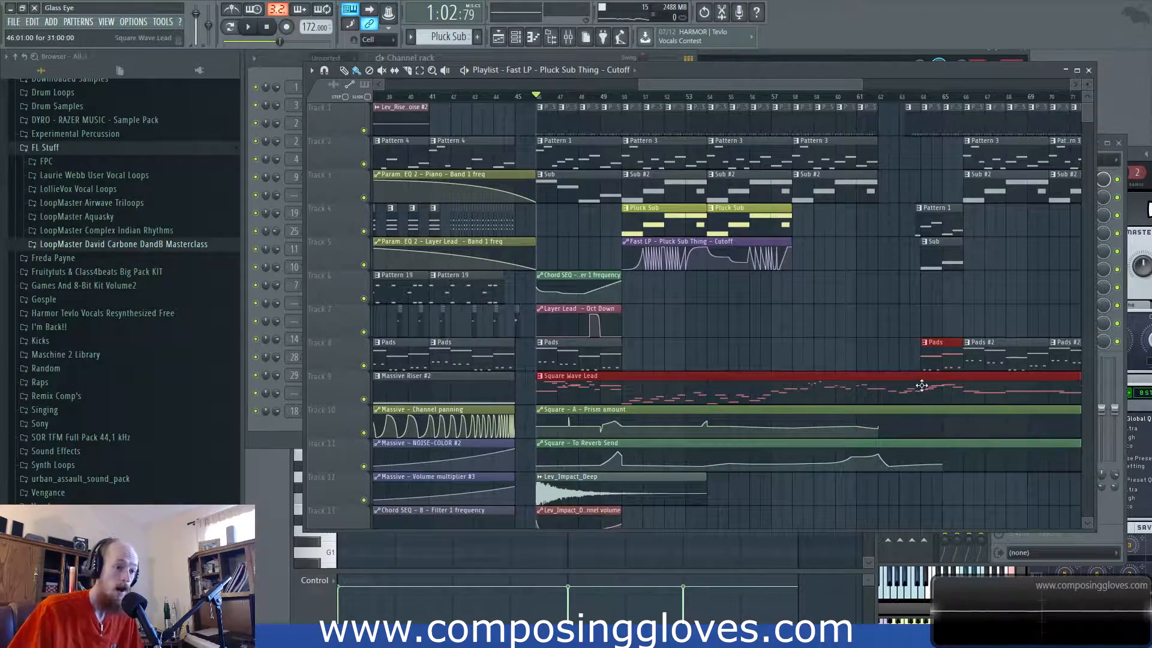
click(902, 351)
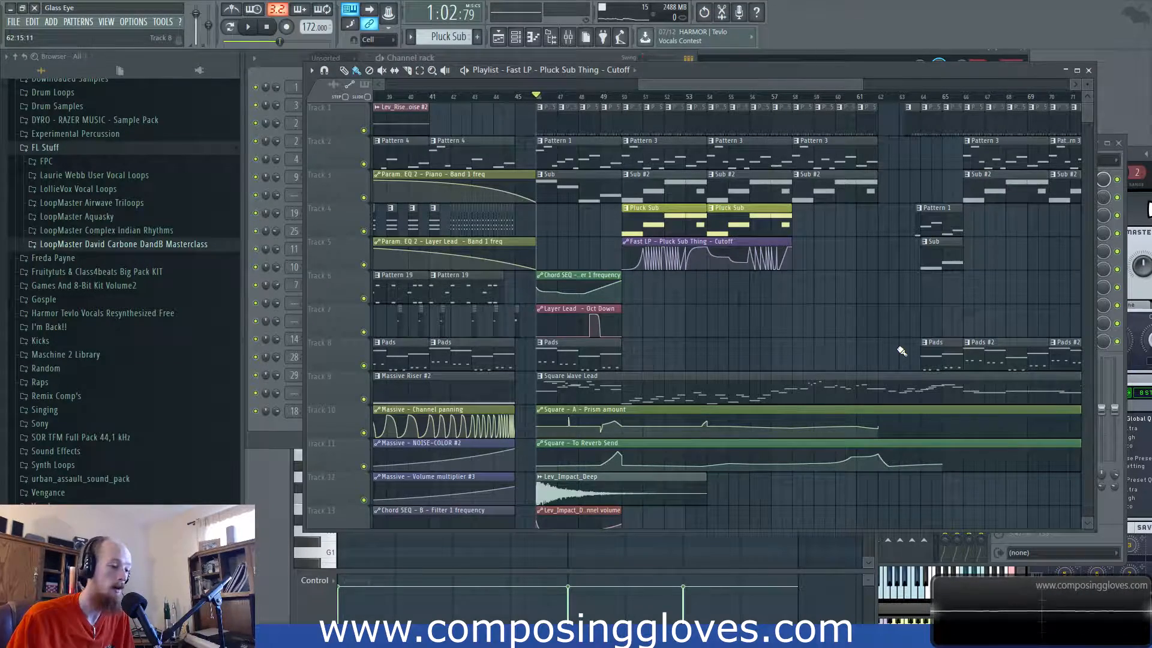
ctrl+click(833, 382)
scroll(803, 366, up, 3)
drag(854, 335, 977, 326)
scroll(822, 315, down, 2)
scroll(622, 231, down, 1)
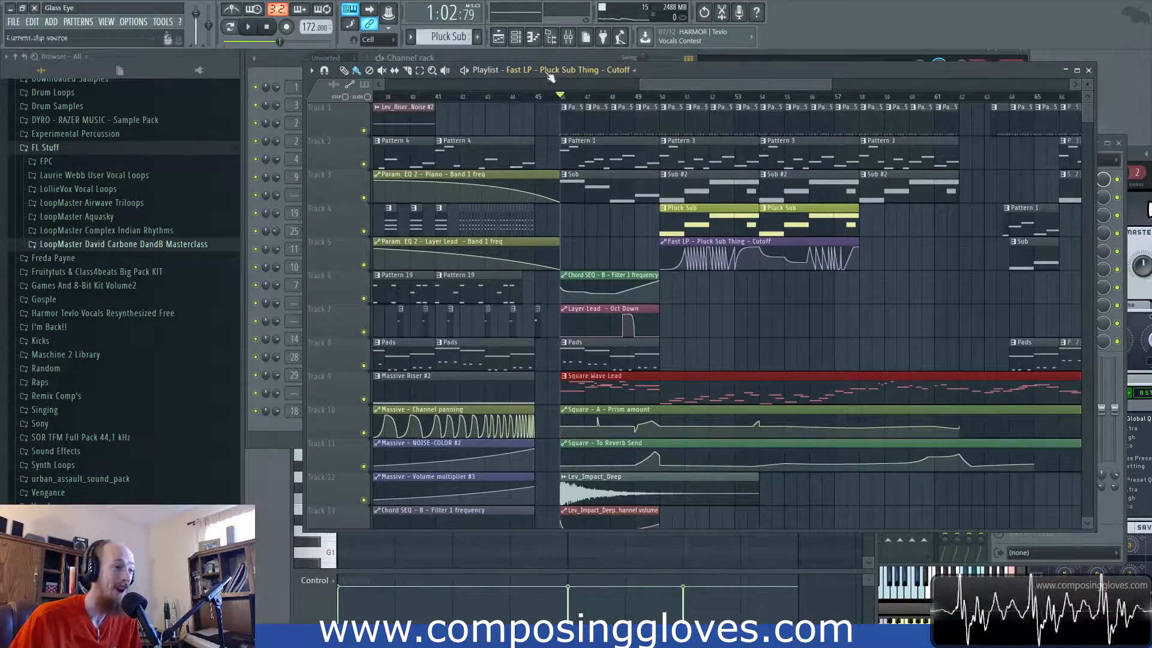
drag(703, 84, 696, 84)
scroll(625, 394, up, 2)
scroll(764, 365, down, 4)
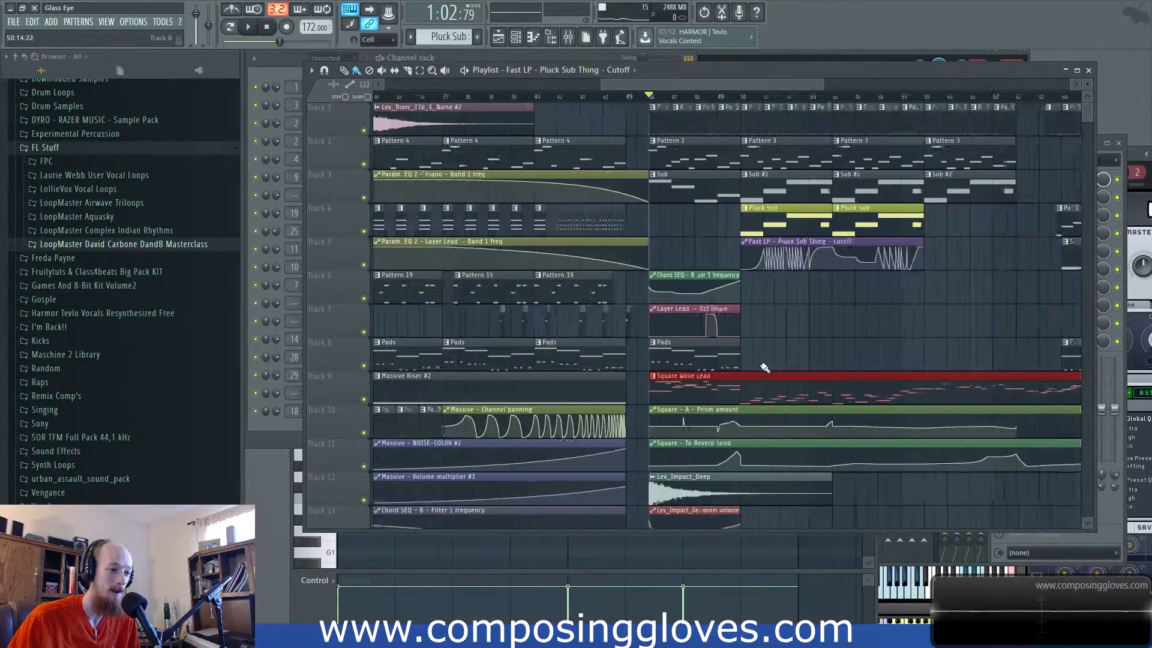
scroll(780, 378, down, 2)
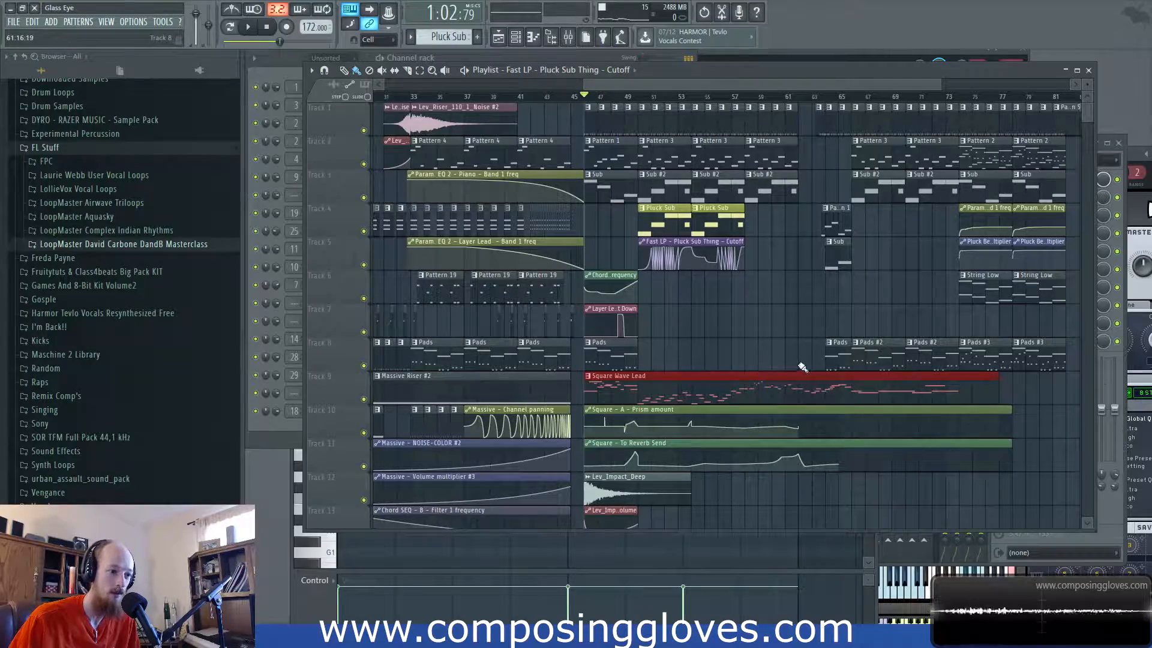
scroll(621, 302, up, 2)
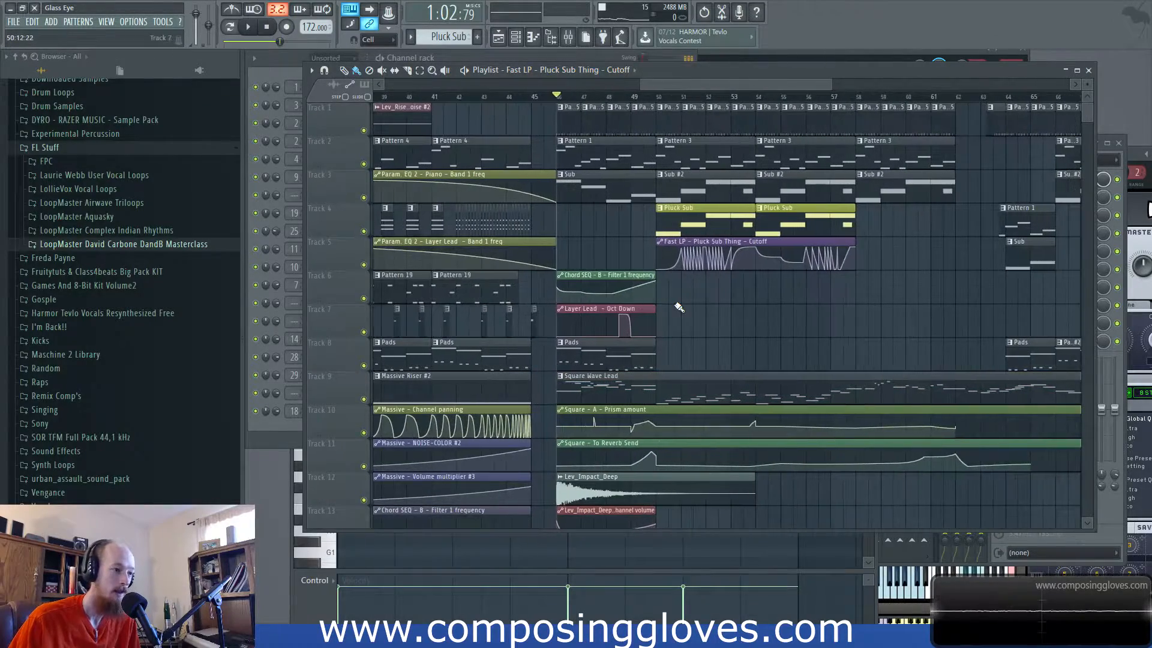
scroll(707, 318, up, 2)
scroll(844, 318, right, 4)
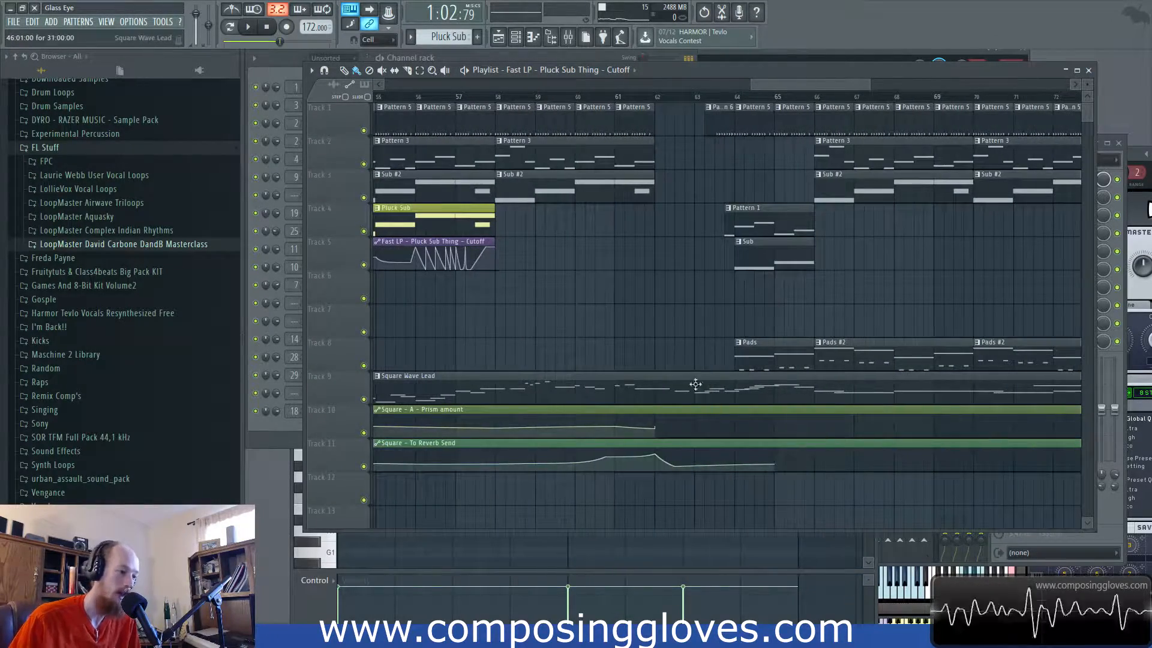
scroll(797, 356, down, 3)
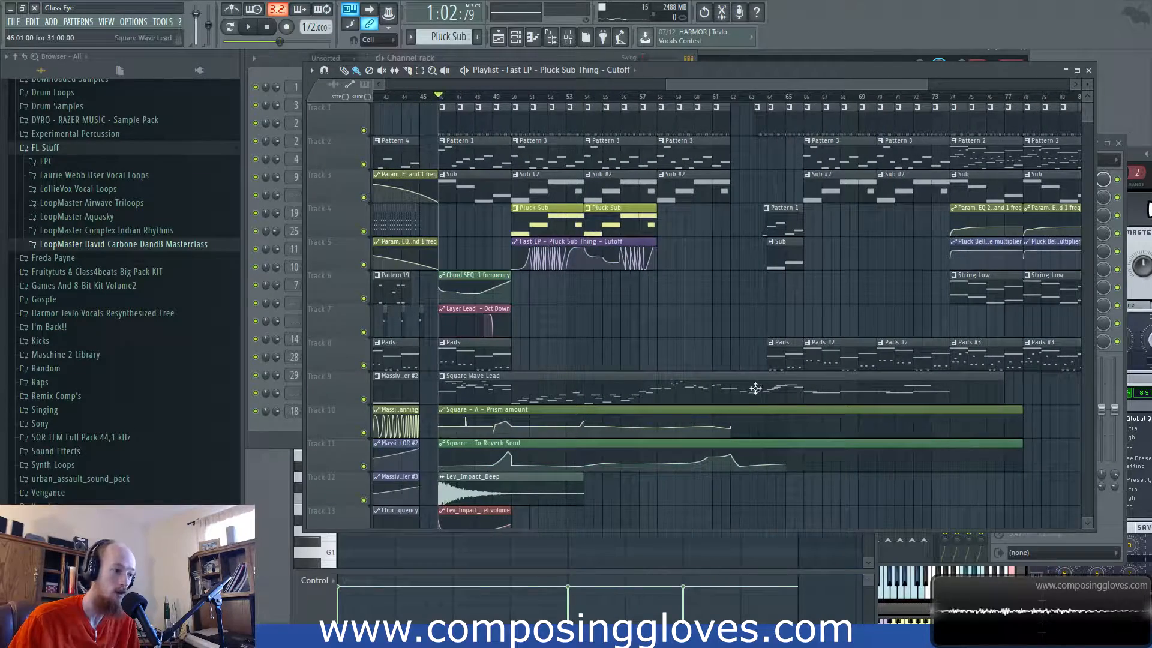
scroll(696, 384, left, 2)
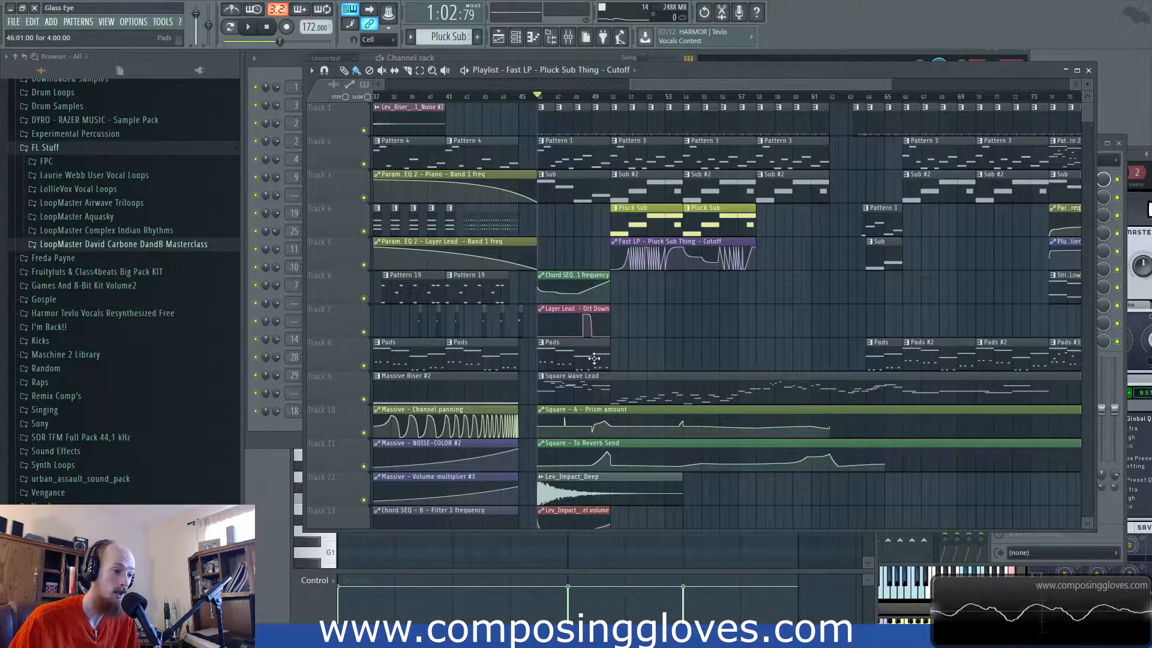
drag(624, 366, 764, 391)
click(746, 350)
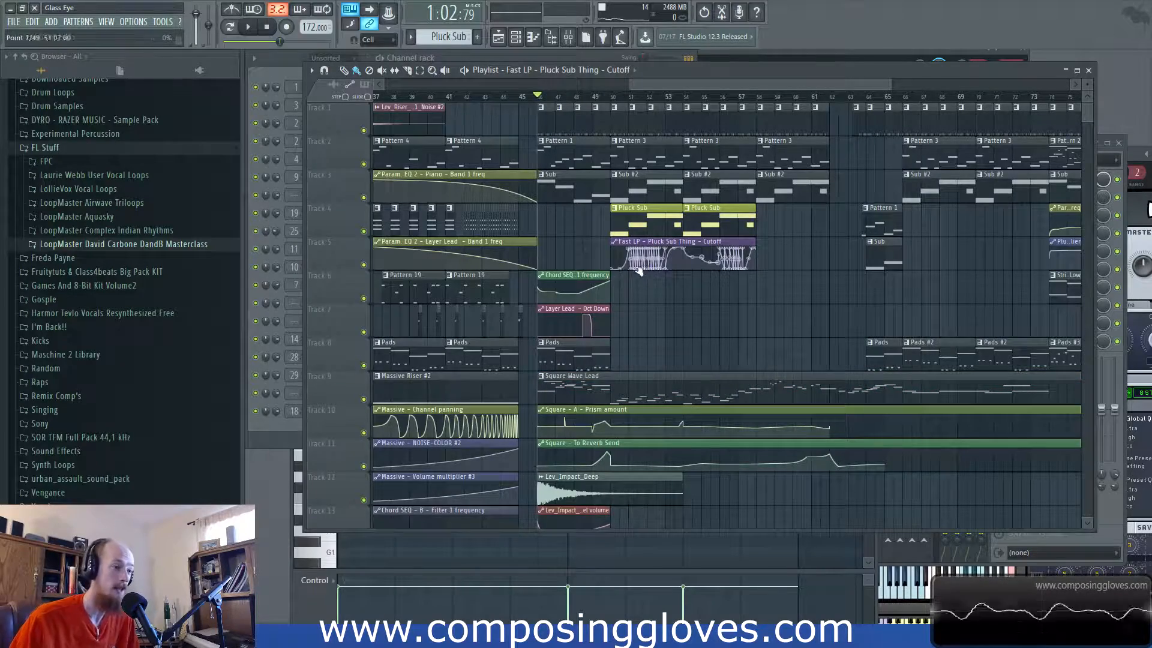
Step: Play the drop from bar 46 through both Pluck Sub clips, and bring up the Channel rack with the Sub #2 pattern selected
scroll(639, 271, up, 5)
scroll(660, 280, down, 2)
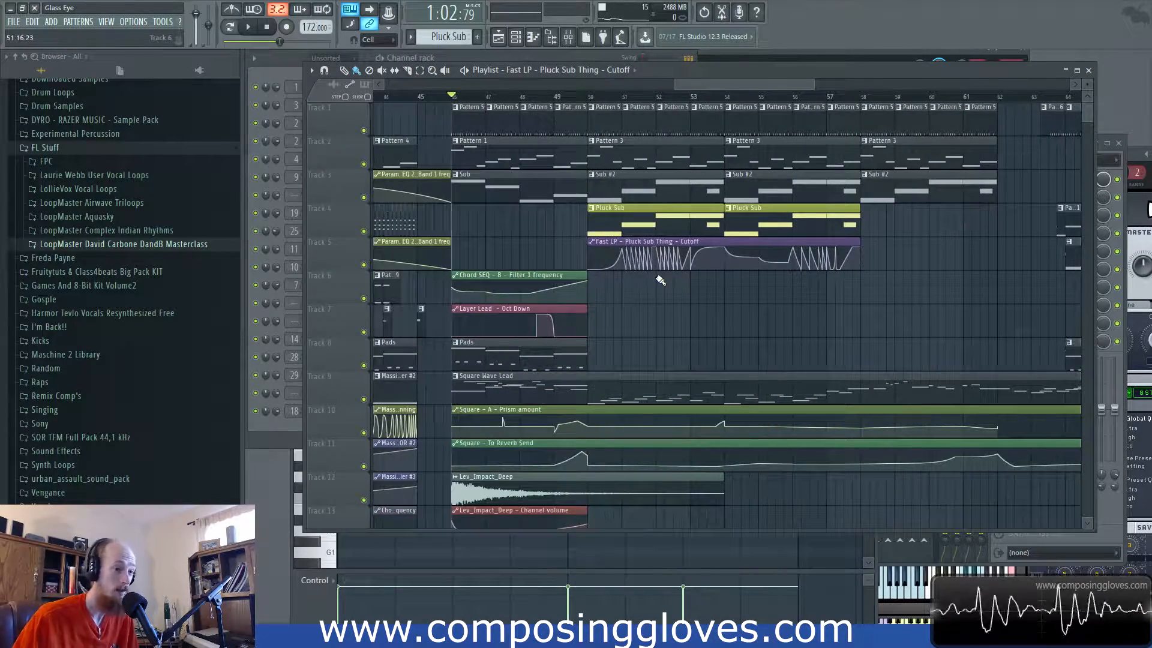
key(space)
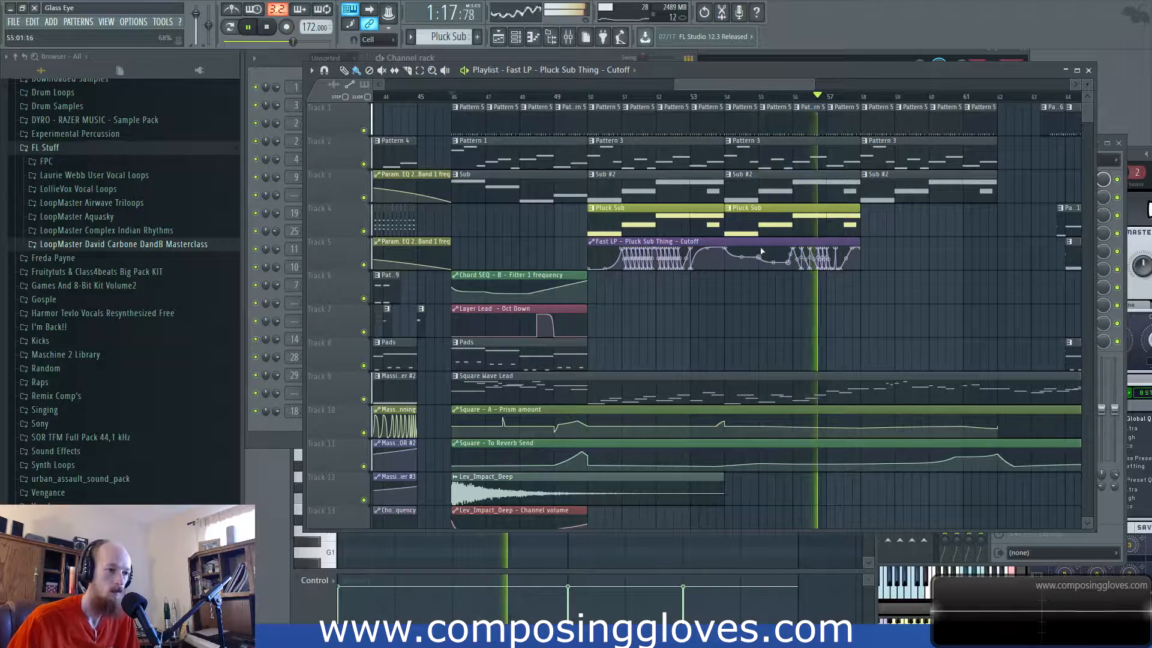
drag(837, 211, 709, 237)
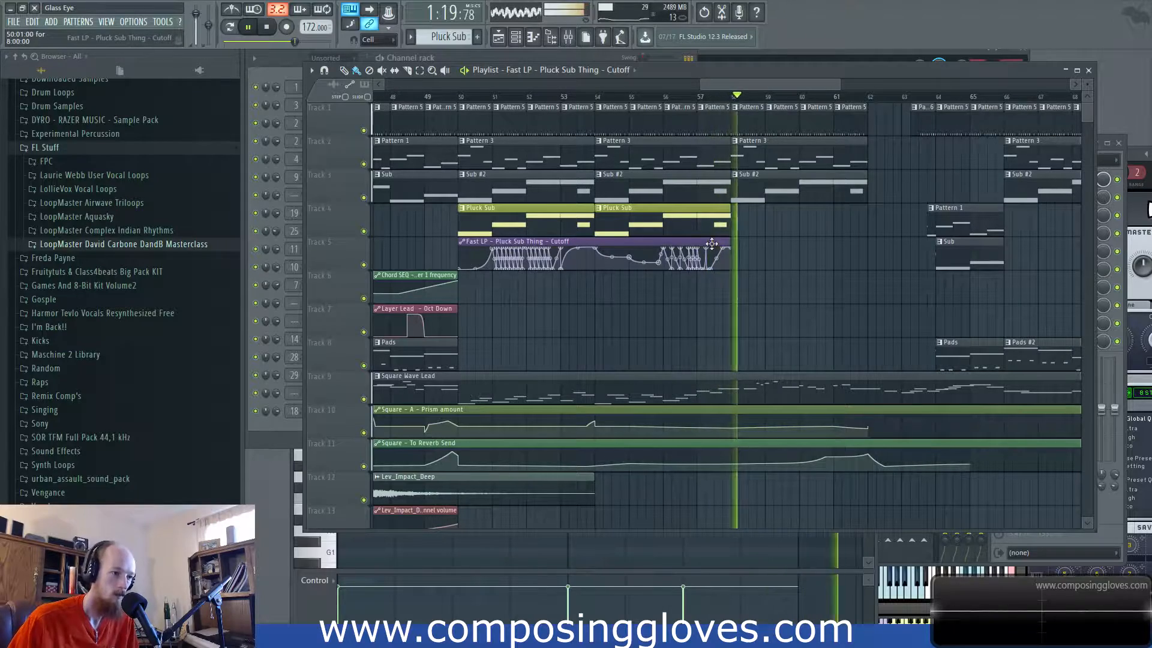
click(278, 78)
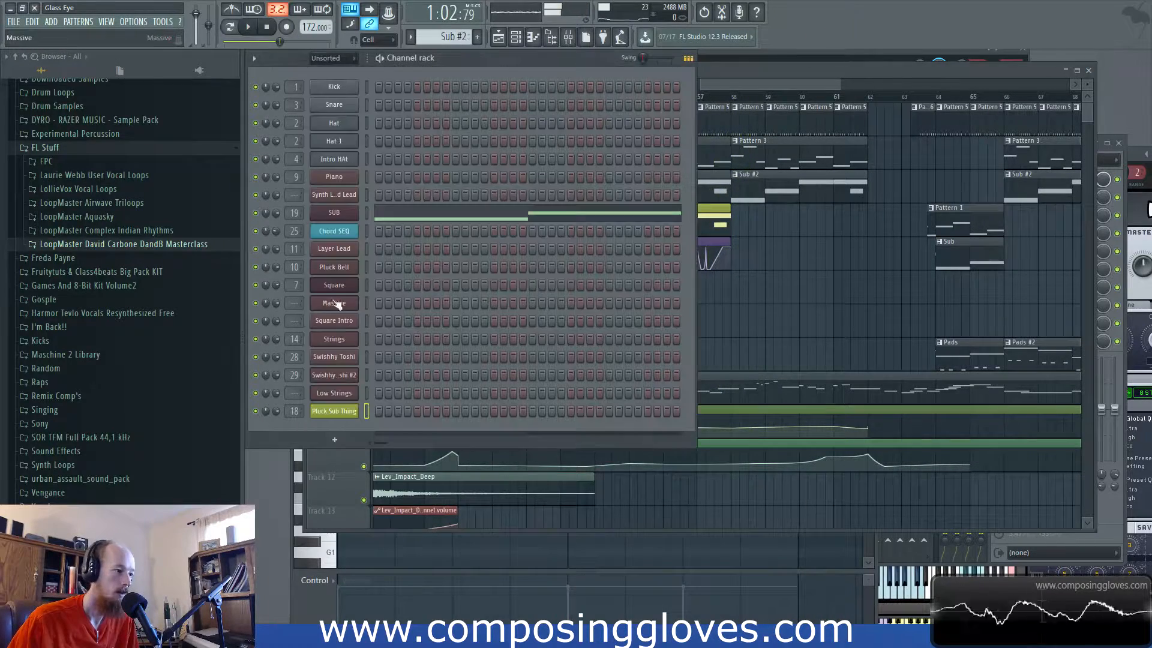
Step: Copy the SUB channel's notes from Sub #2 into the Pluck Sub Thing channel of a new pattern
right_click(339, 212)
click(544, 224)
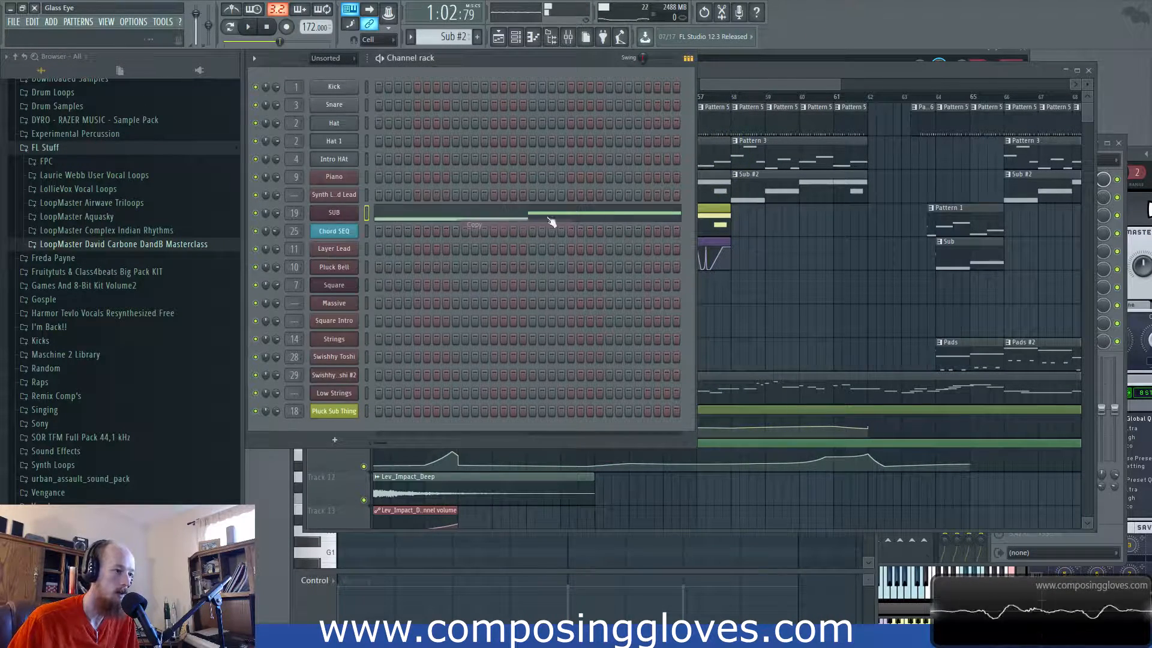
click(477, 36)
right_click(337, 413)
click(516, 434)
Step: Place the new Pluck Sub Thing pattern on Track 5, spanning bars 58 to 62
click(764, 258)
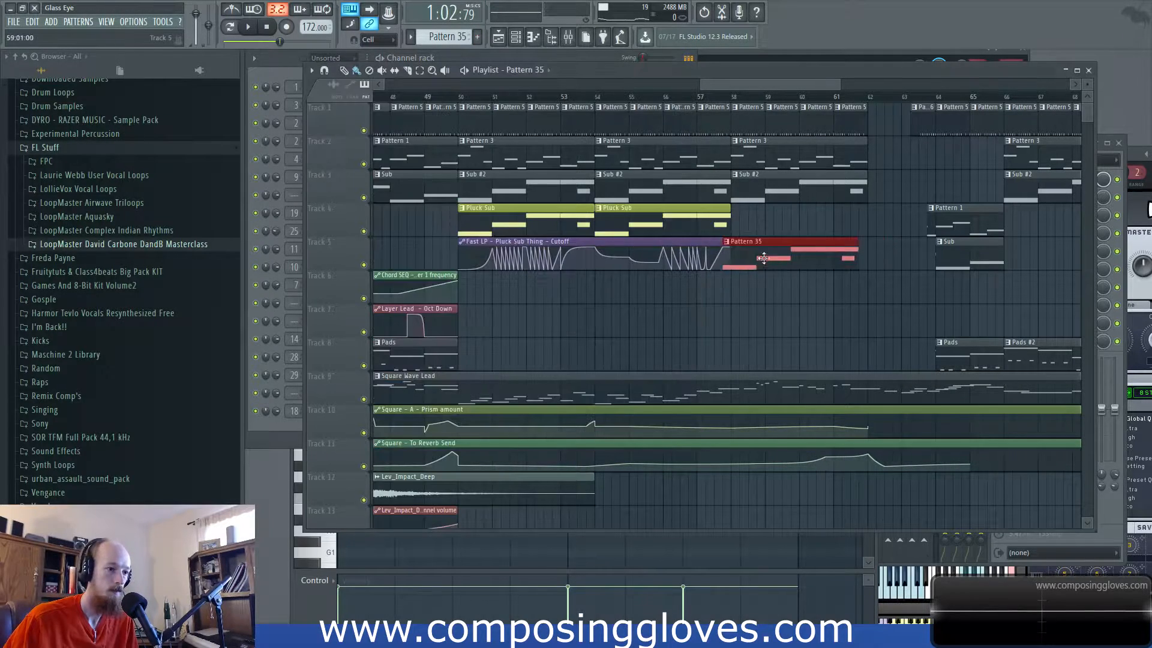
drag(763, 258, 771, 224)
drag(776, 267, 774, 258)
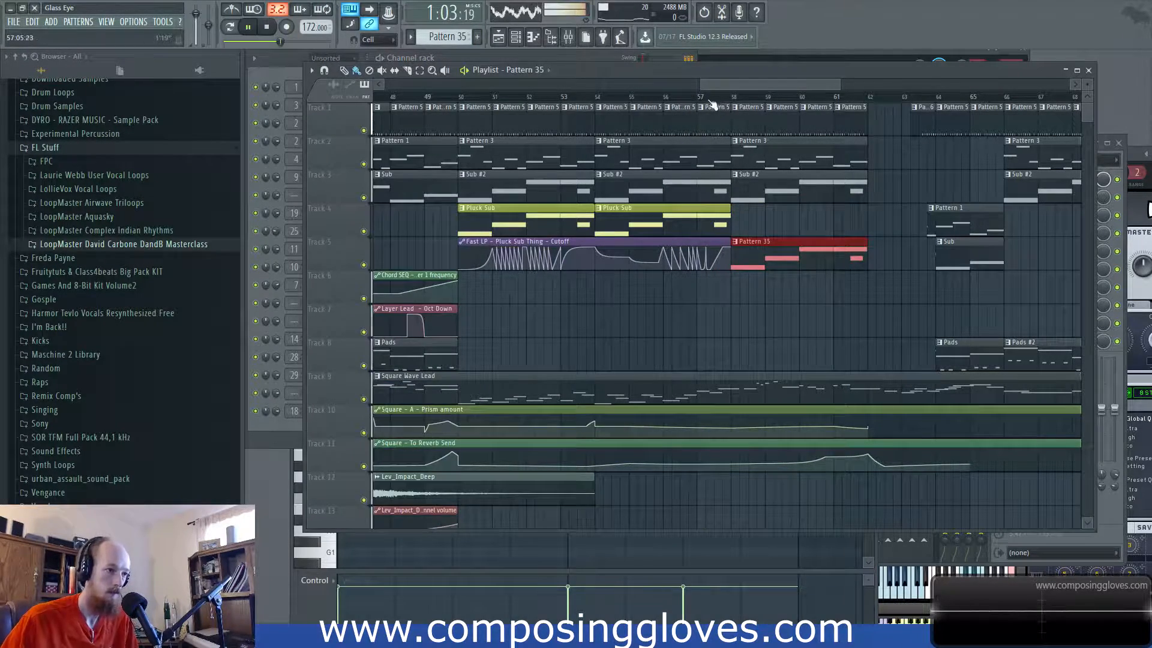
Step: Move the Pluck Sub Thing cutoff clip to Track 6, extend it to bar 62, and alternate high and low points after bar 60
scroll(712, 99, up, 3)
drag(702, 258, 1056, 295)
right_click(918, 284)
right_click(923, 301)
right_click(930, 283)
right_click(936, 301)
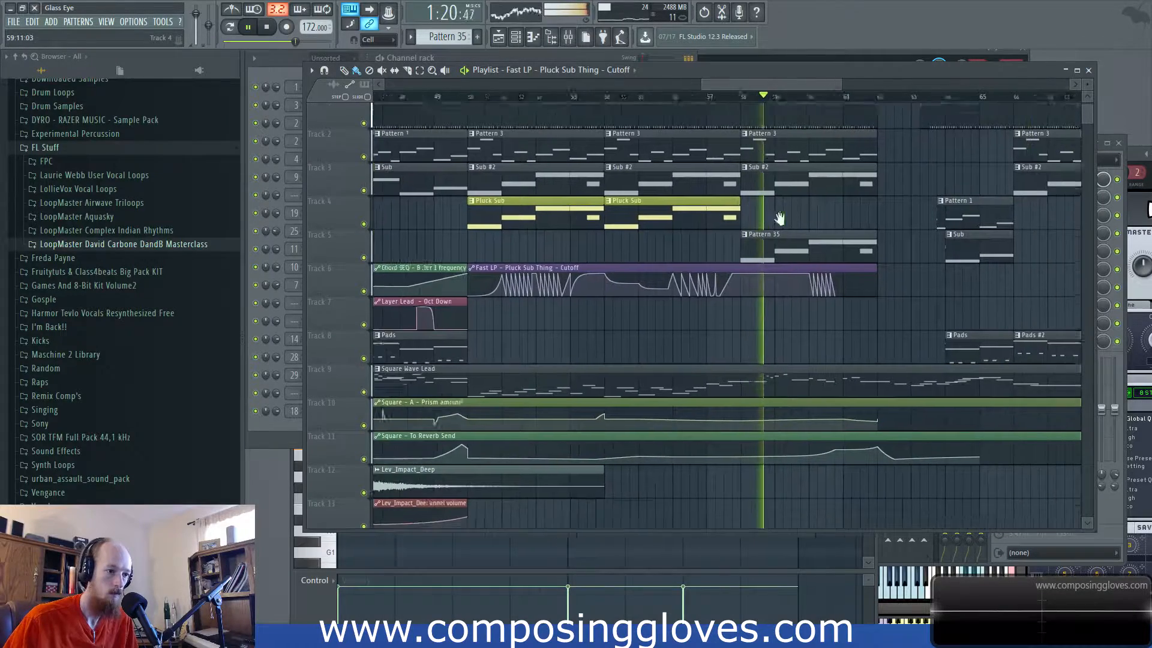
Step: Dip the cutoff at bar 59 and continue the alternating high and low points past bar 61 toward bar 62
scroll(836, 280, up, 3)
key(space)
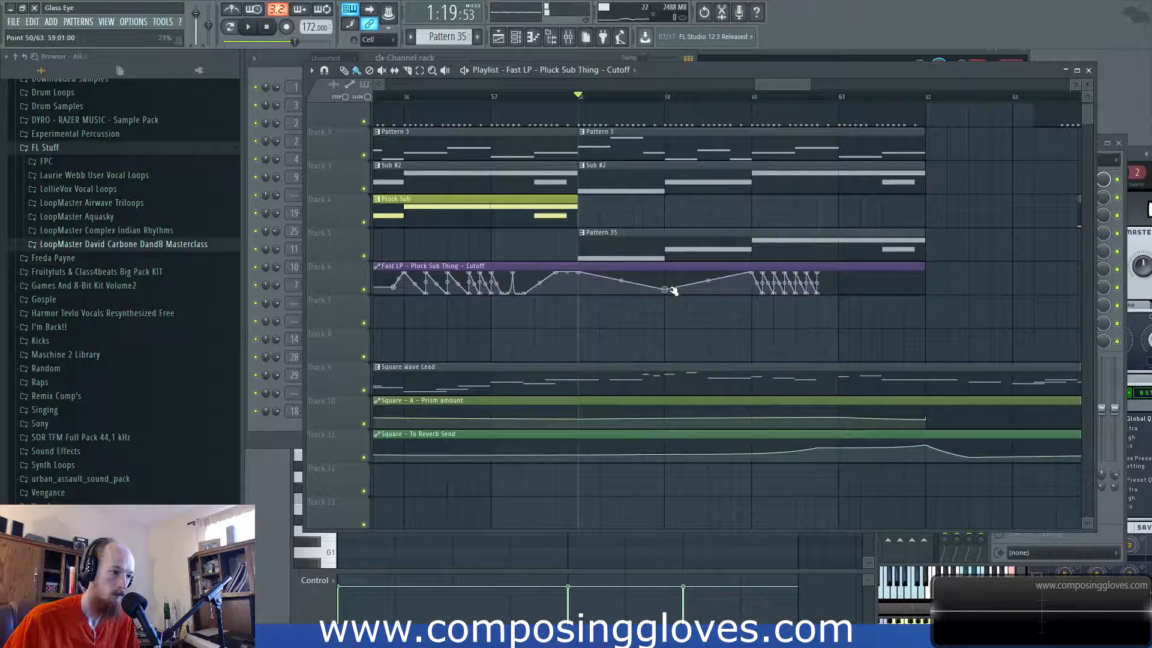
key(space)
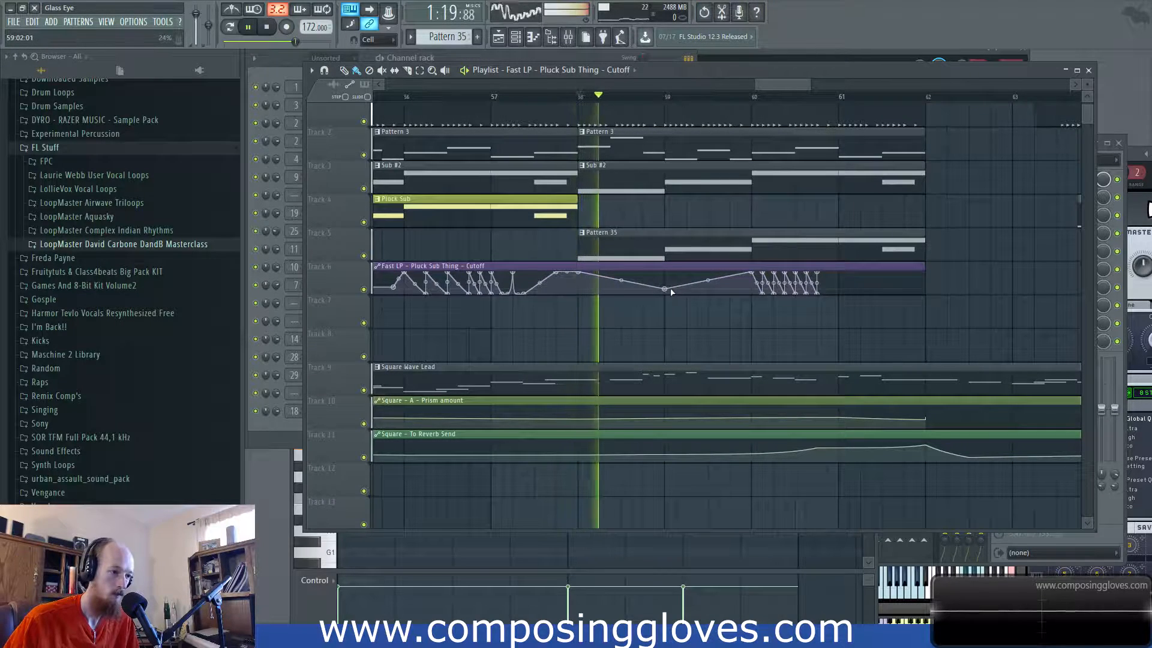
right_click(839, 291)
right_click(843, 276)
right_click(850, 284)
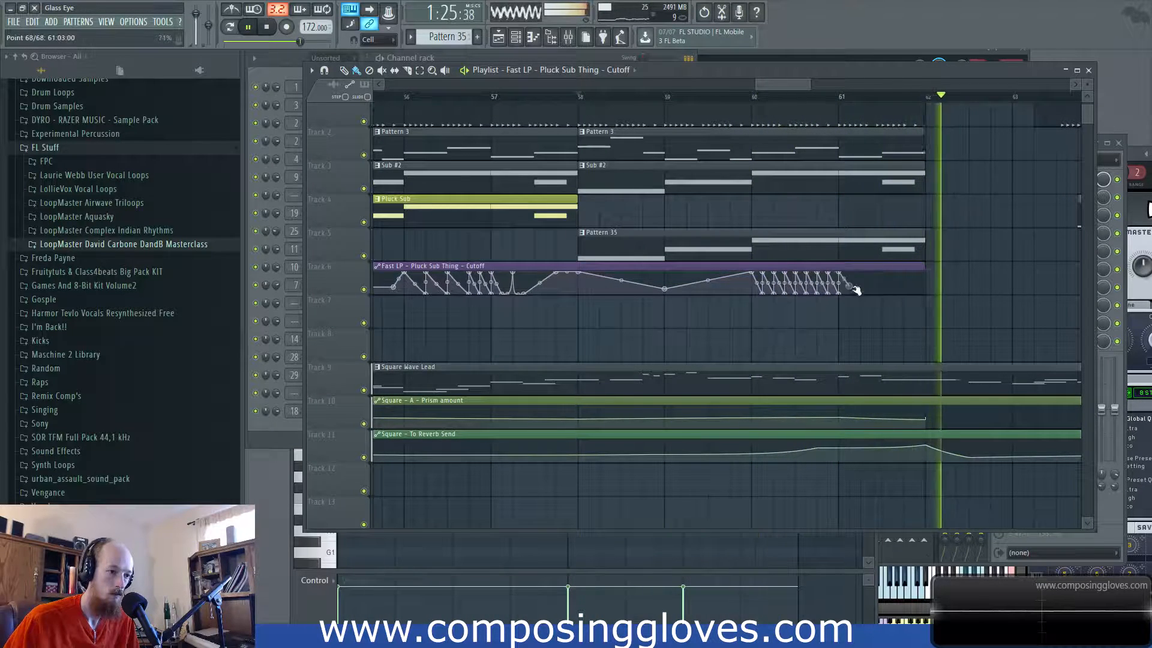
key(ctrl+z)
right_click(868, 271)
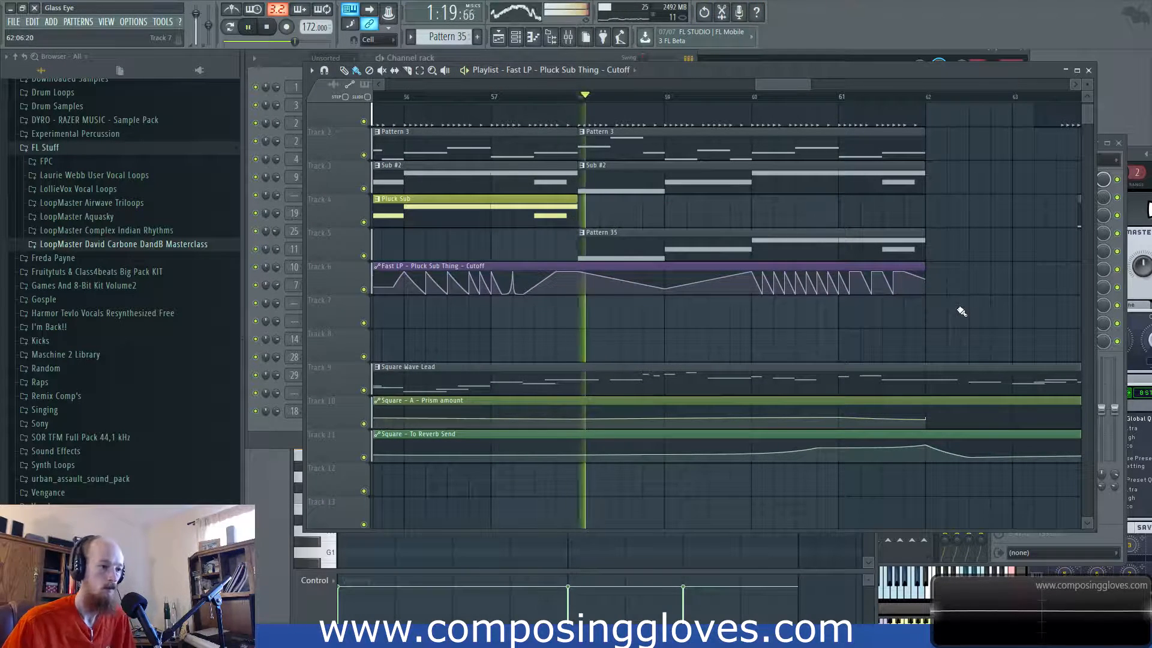
Step: Play back the extended cutoff automation, restarting from around bar 50
scroll(562, 262, down, 4)
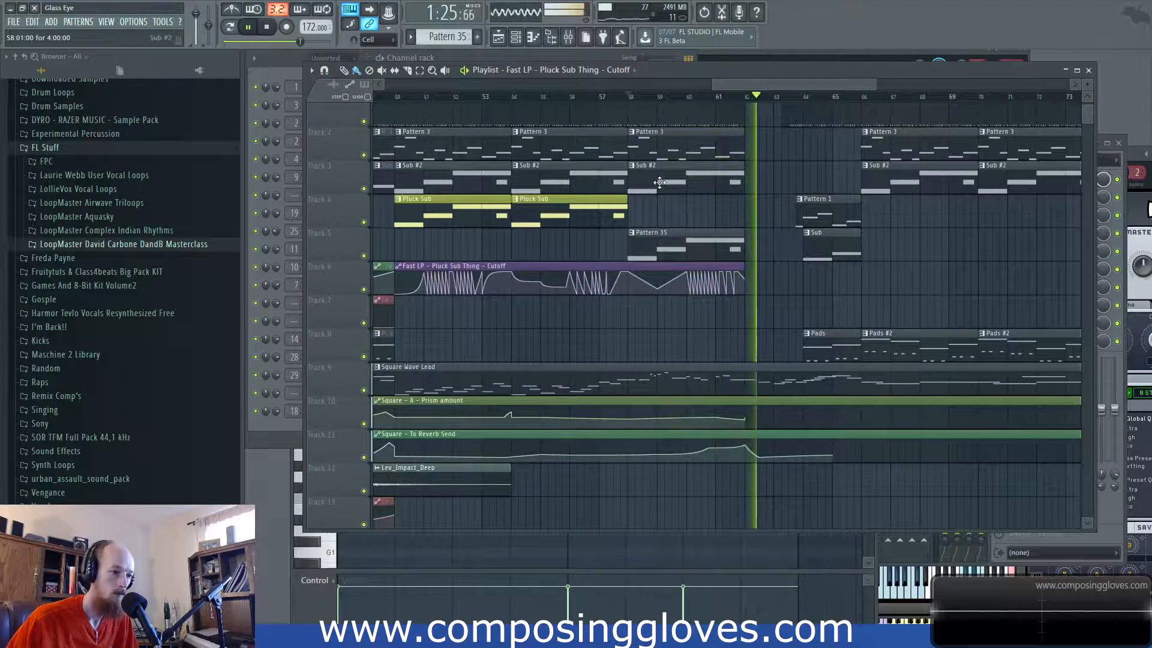
click(387, 105)
scroll(426, 108, up, 3)
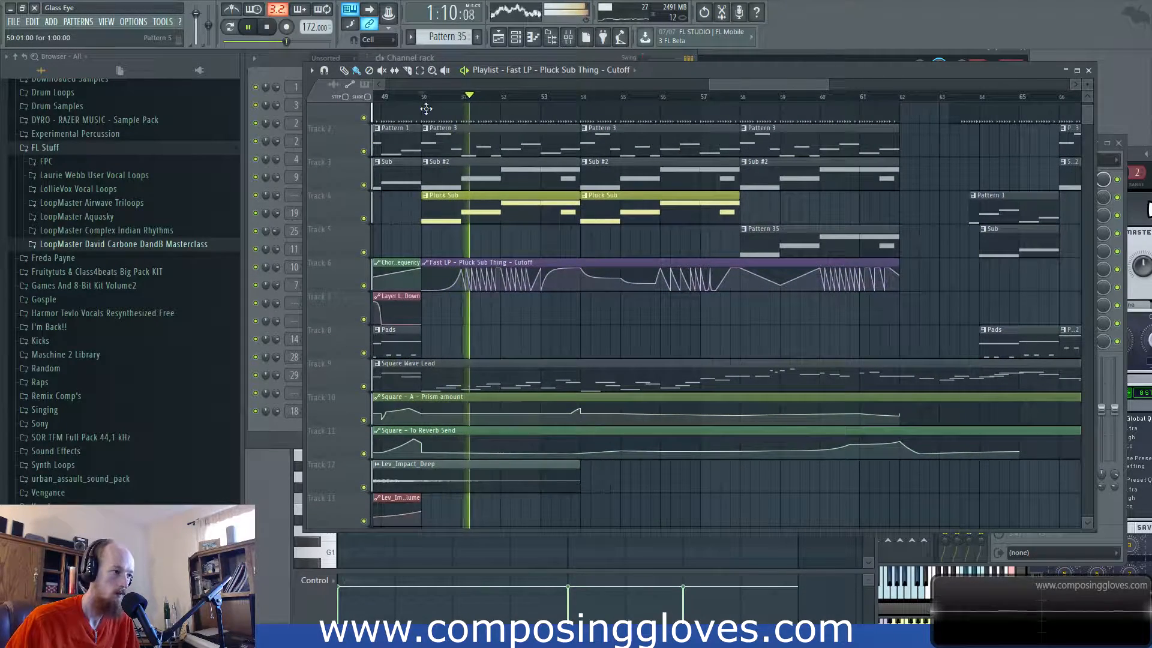
Step: Select bars 50 to 62 and create an automation clip for the cutoff automation's maximum output level
drag(424, 97, 900, 96)
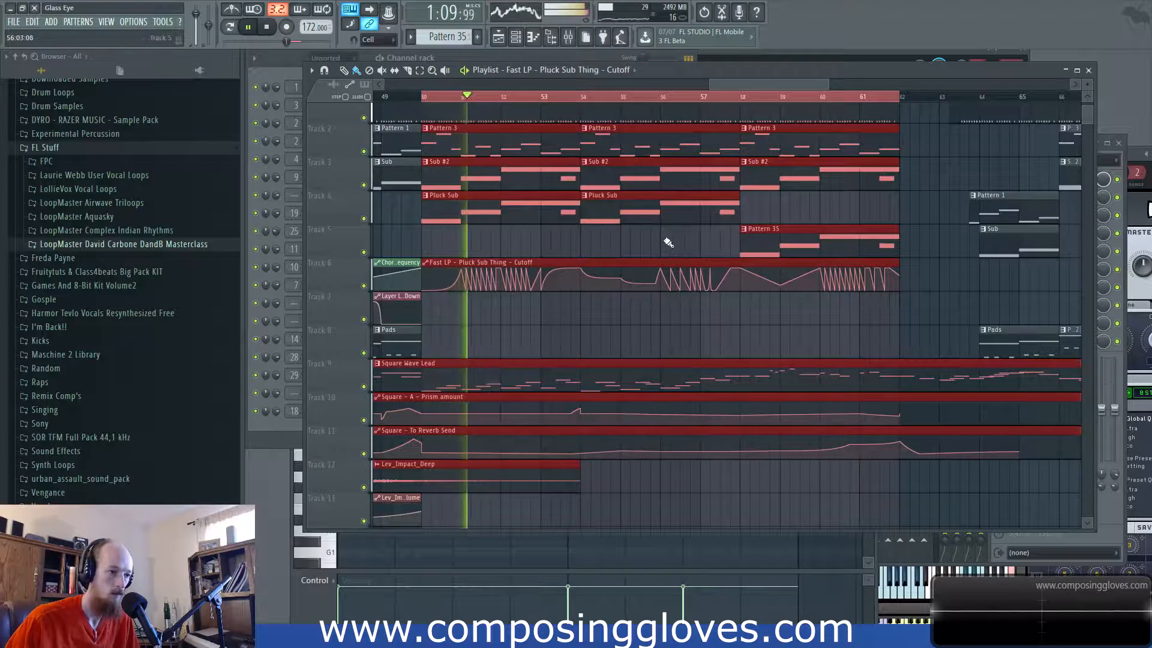
double_click(642, 267)
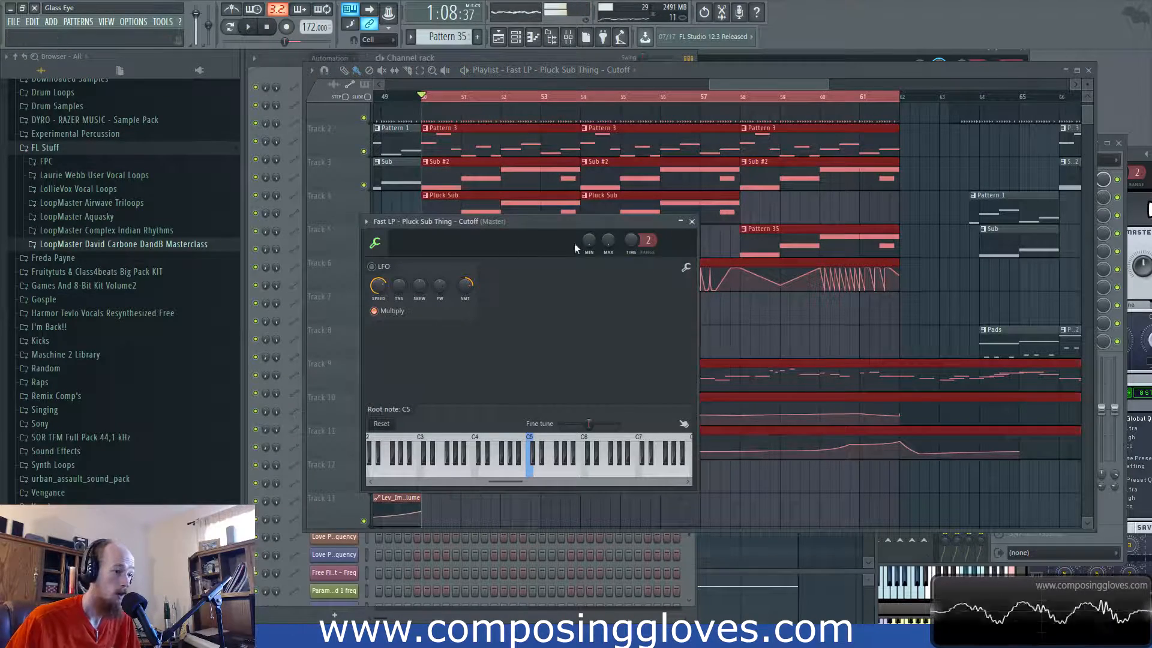
right_click(611, 245)
click(658, 319)
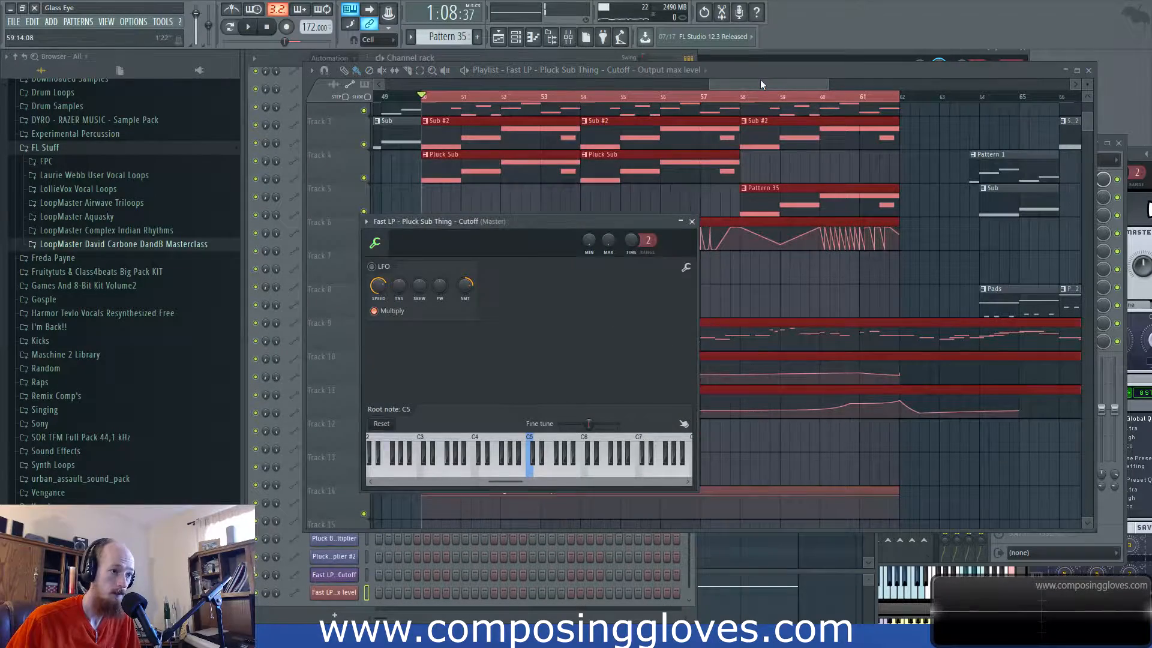
Step: Move the max level clip to Track 7 and shape sharp drops at bars 51, 52 and 60, each ramping back up
click(761, 80)
scroll(548, 435, down, 1)
drag(532, 461, 555, 211)
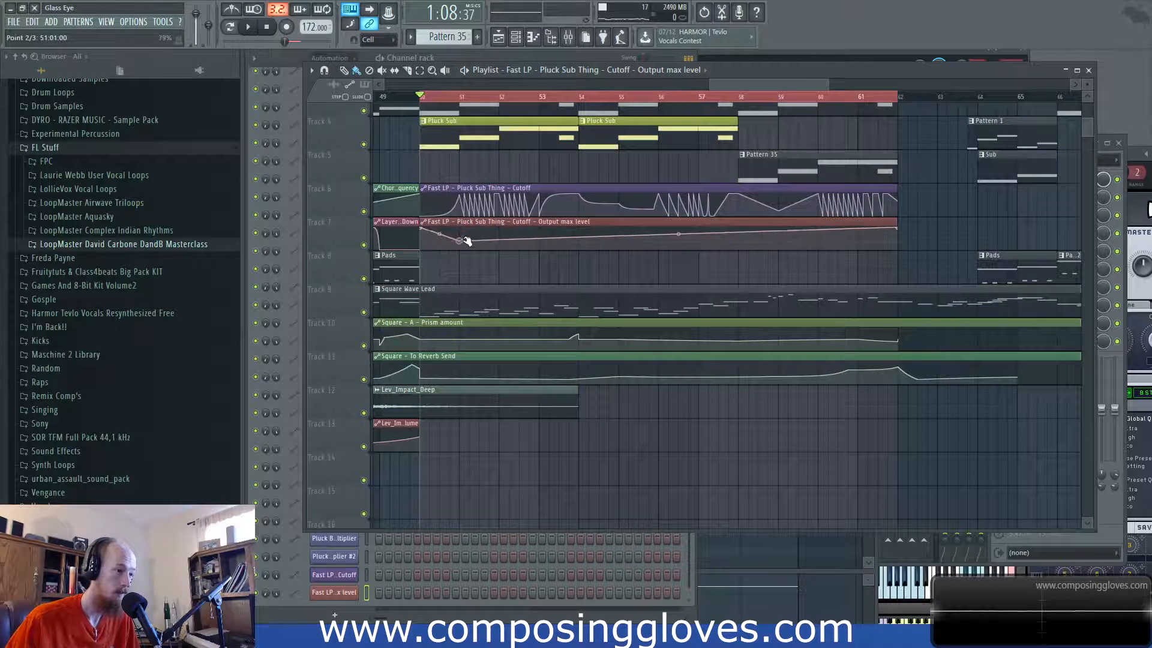
drag(469, 226, 474, 244)
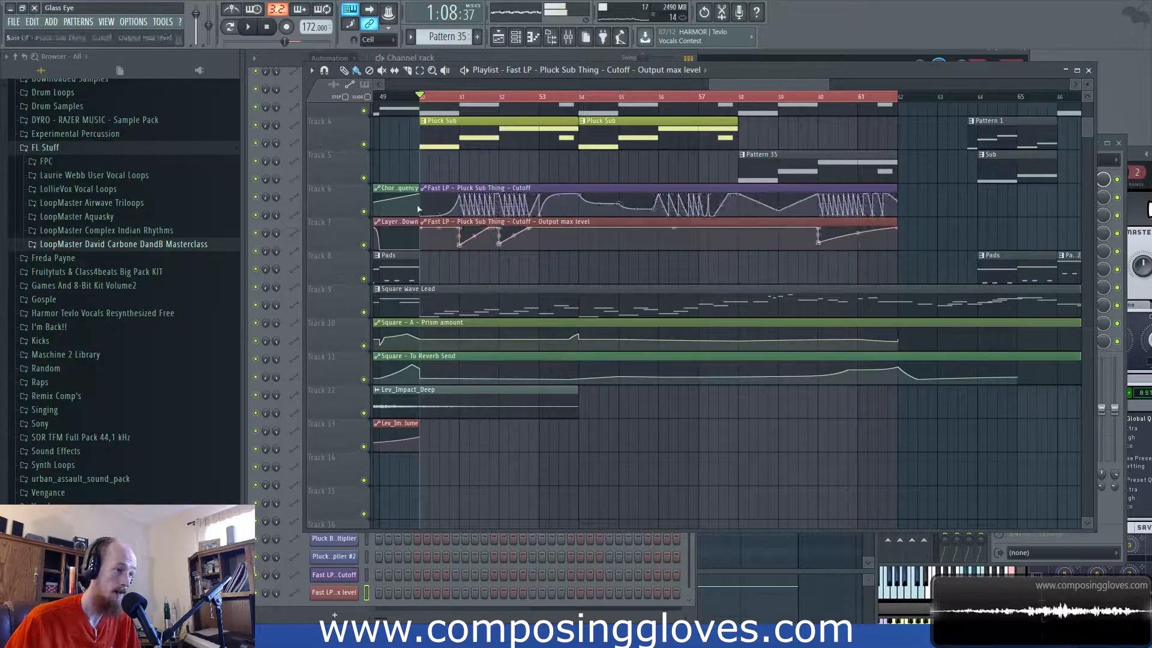
Step: Play back bars 50 to 62 with the max level automation and clear the loop range
scroll(591, 209, up, 4)
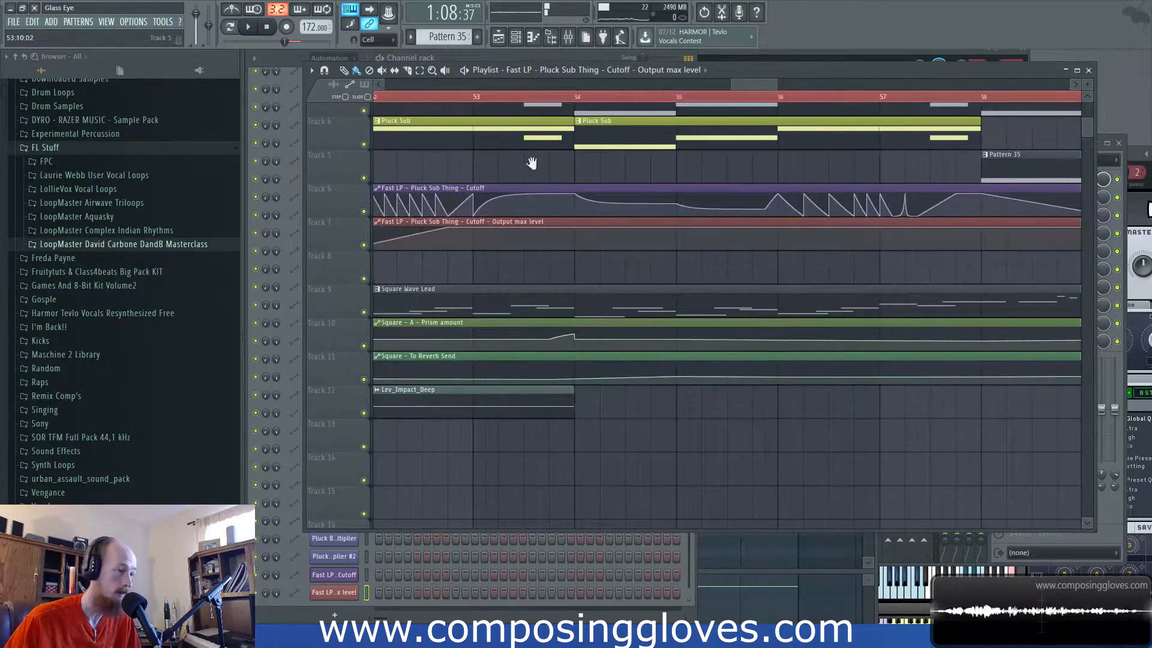
drag(466, 188, 728, 190)
scroll(723, 190, down, 3)
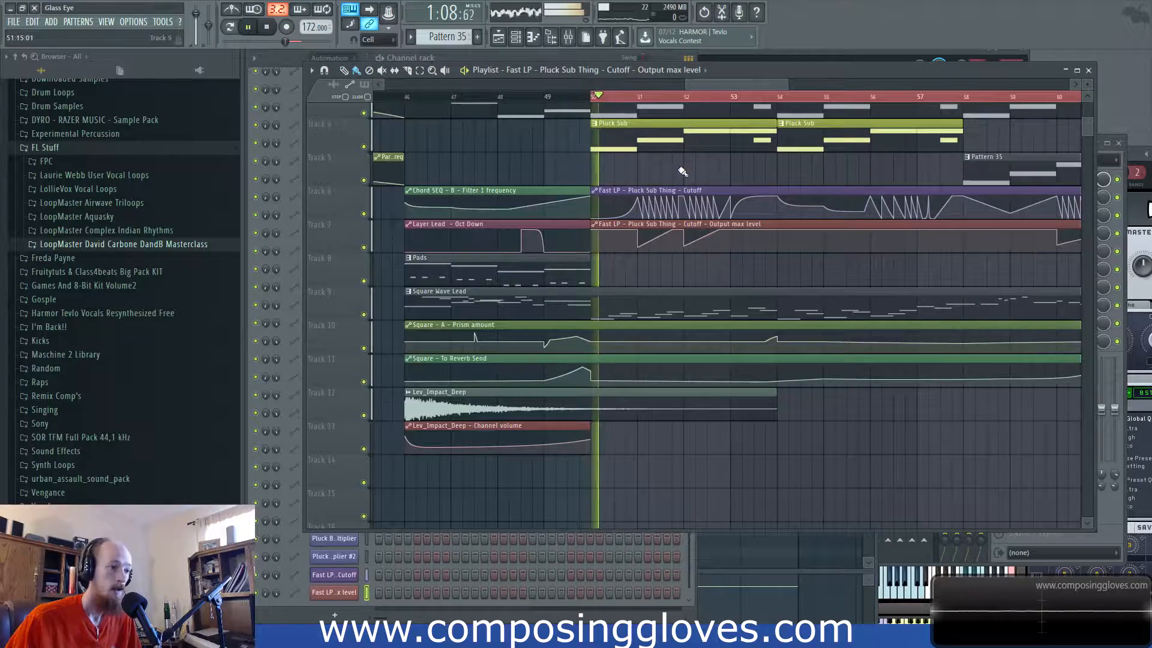
scroll(687, 174, down, 3)
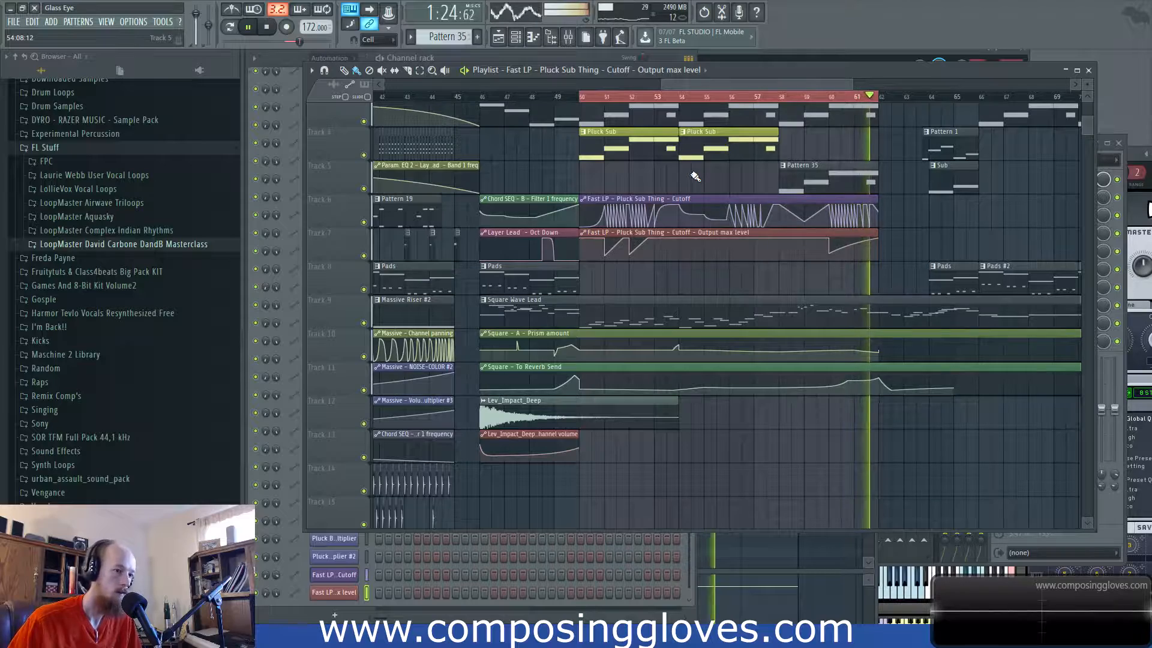
ctrl+click(869, 142)
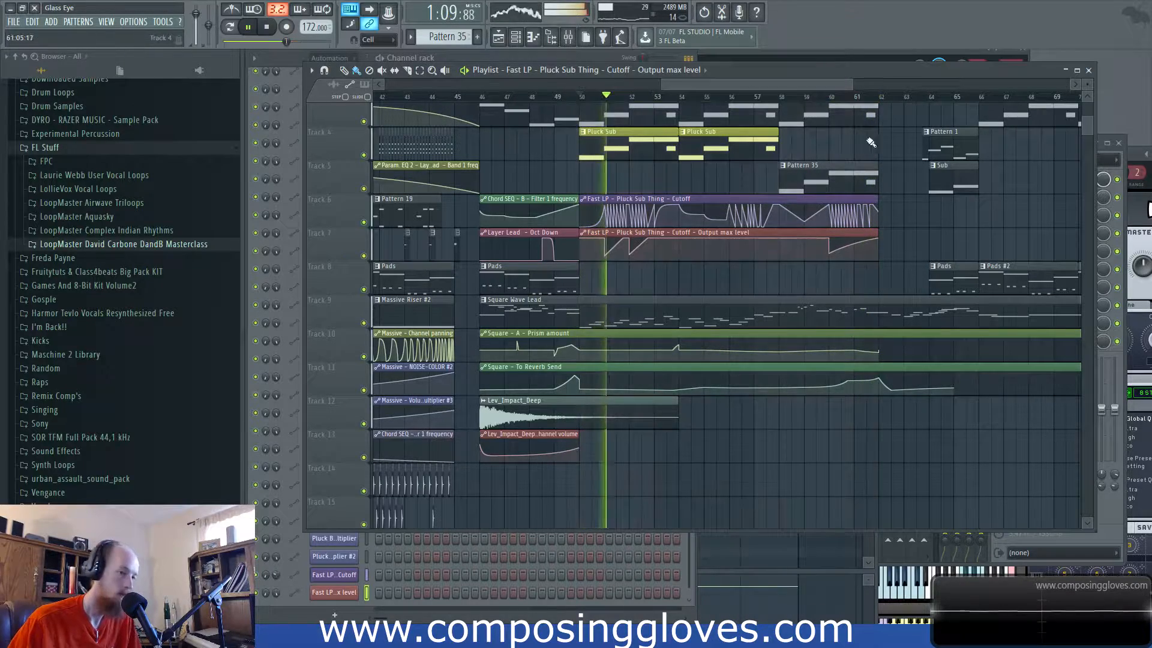
Step: Listen to the end of the drop and to the earlier section around bar 32, examining the transition clips used there
click(851, 97)
scroll(887, 155, up, 3)
drag(916, 196, 711, 241)
key(space)
scroll(738, 208, down, 5)
drag(528, 159, 689, 191)
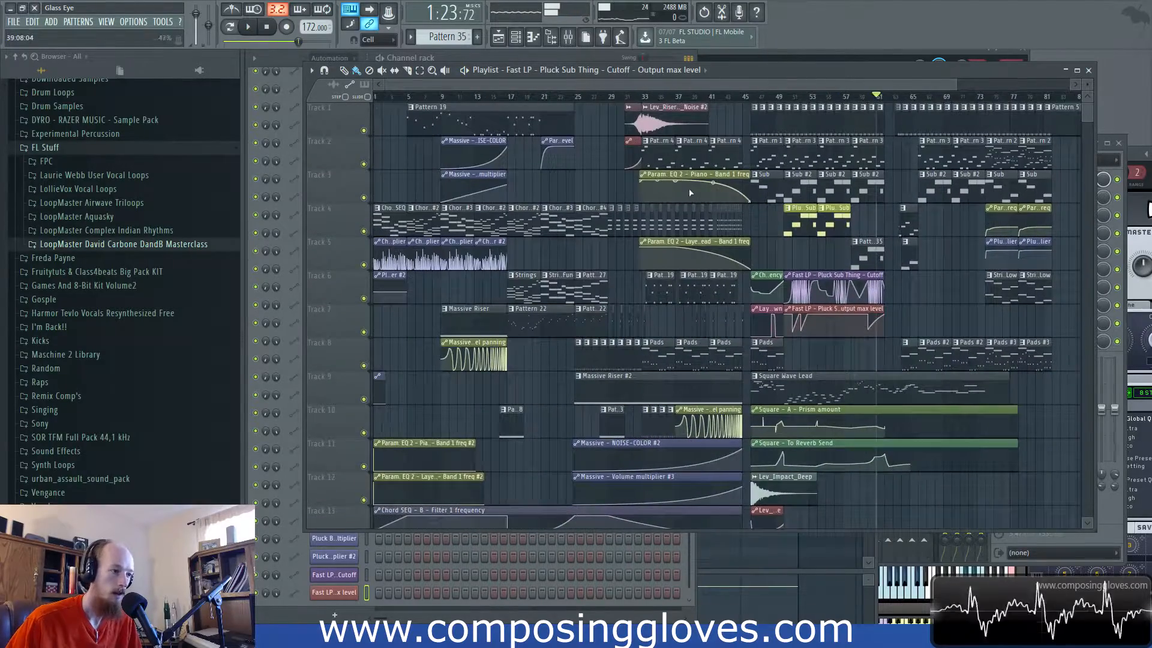
key(space)
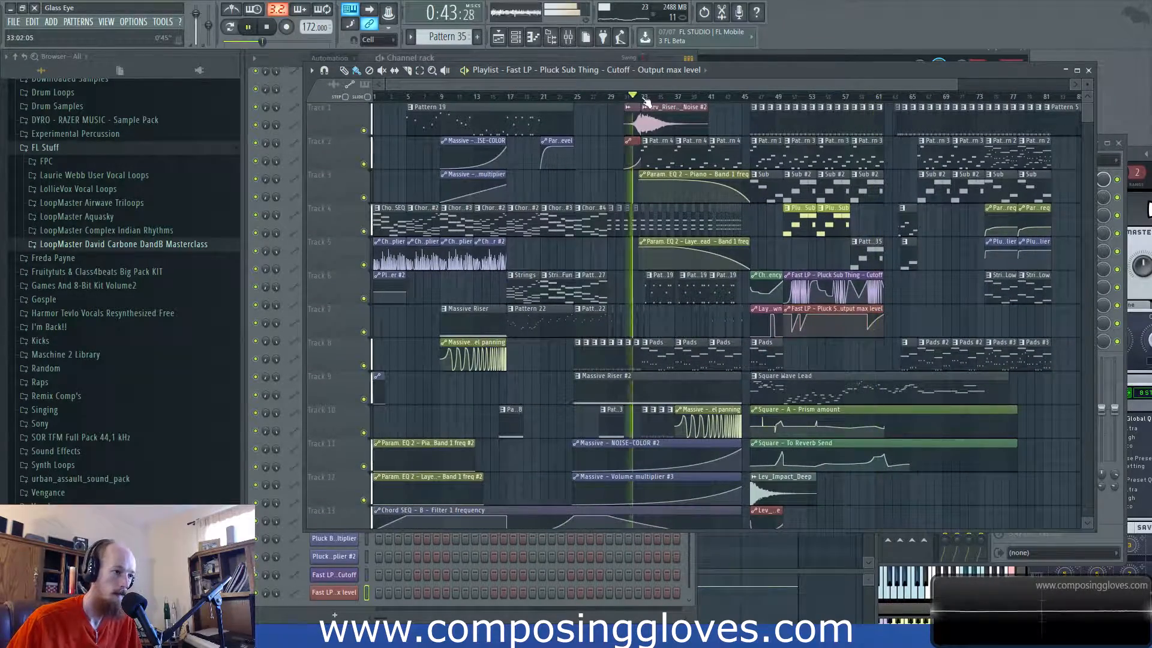
scroll(649, 143, up, 5)
scroll(650, 144, down, 5)
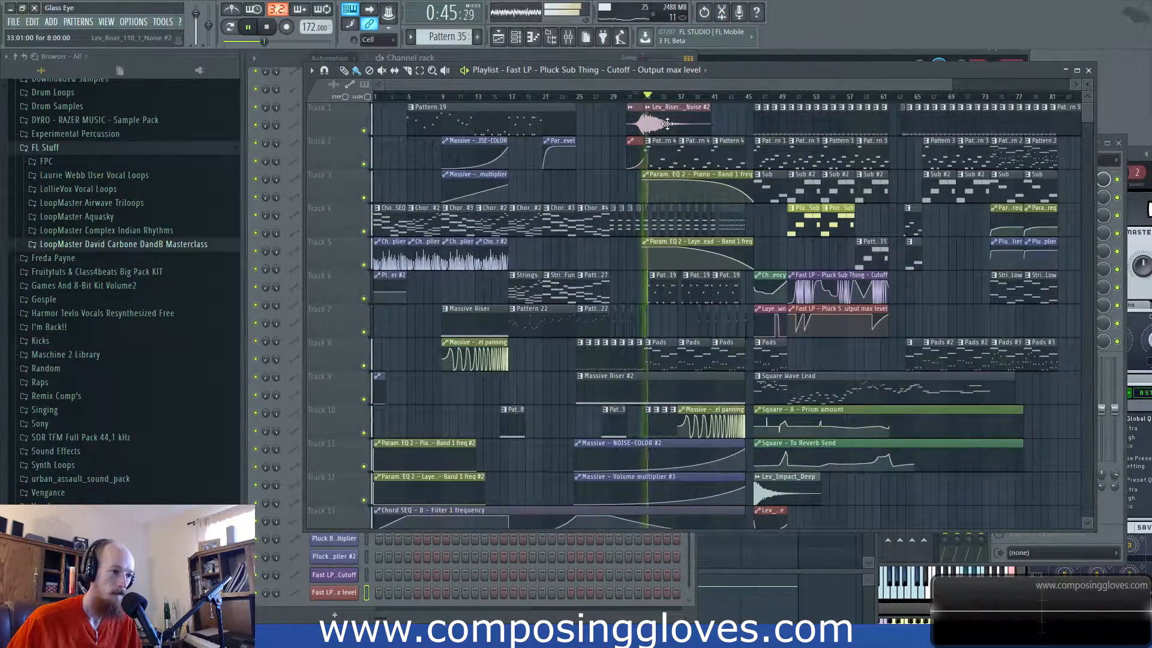
drag(672, 186, 628, 158)
drag(639, 384, 636, 138)
key(space)
Step: Try a three-bar Pattern 28 clip on Track 8 at bar 61, before the Pads, and play it back
drag(651, 302, 676, 154)
drag(682, 440, 690, 522)
drag(667, 114, 683, 301)
scroll(514, 300, up, 5)
drag(888, 327, 540, 330)
drag(1056, 336, 844, 380)
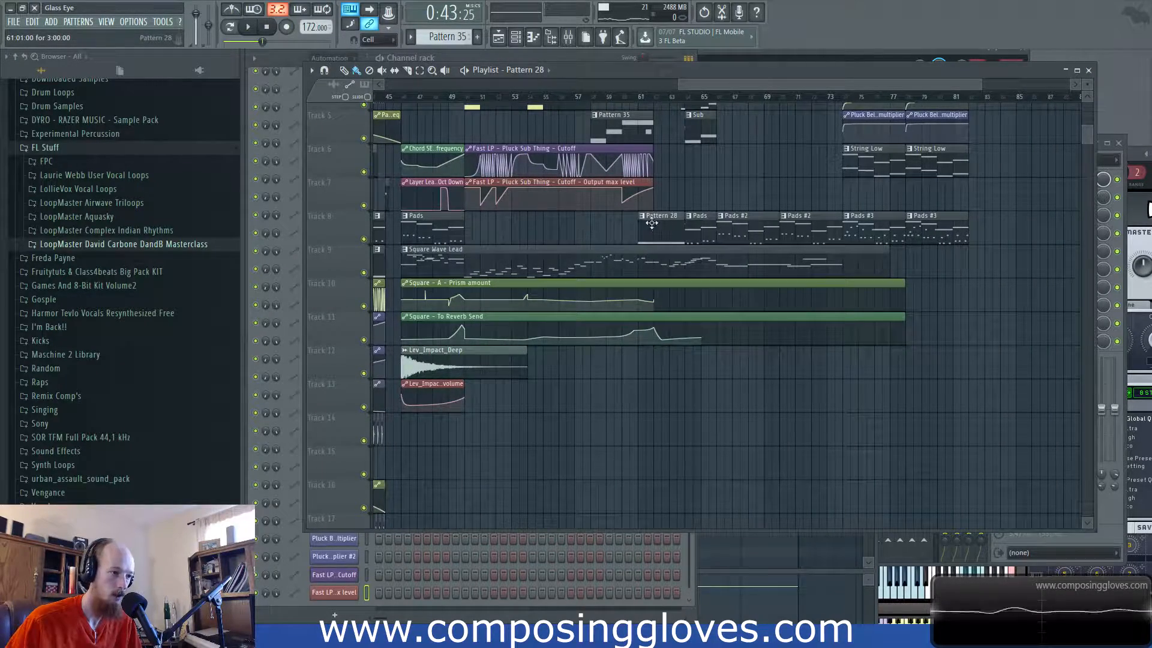
scroll(639, 105, up, 3)
key(space)
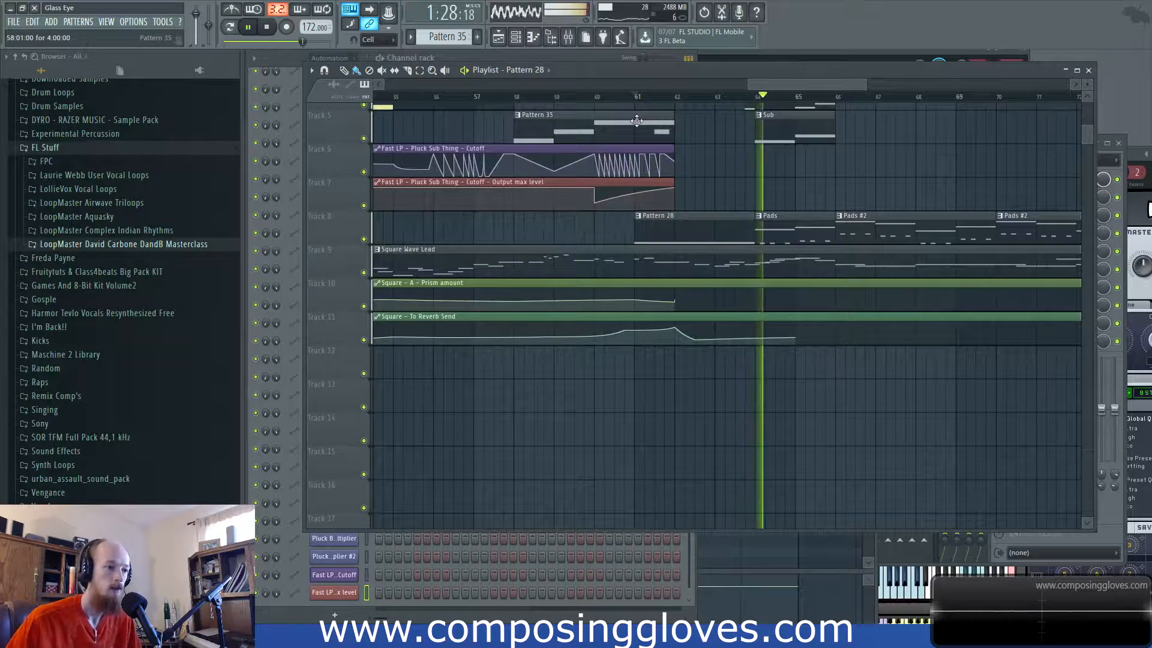
scroll(857, 198, down, 3)
key(space)
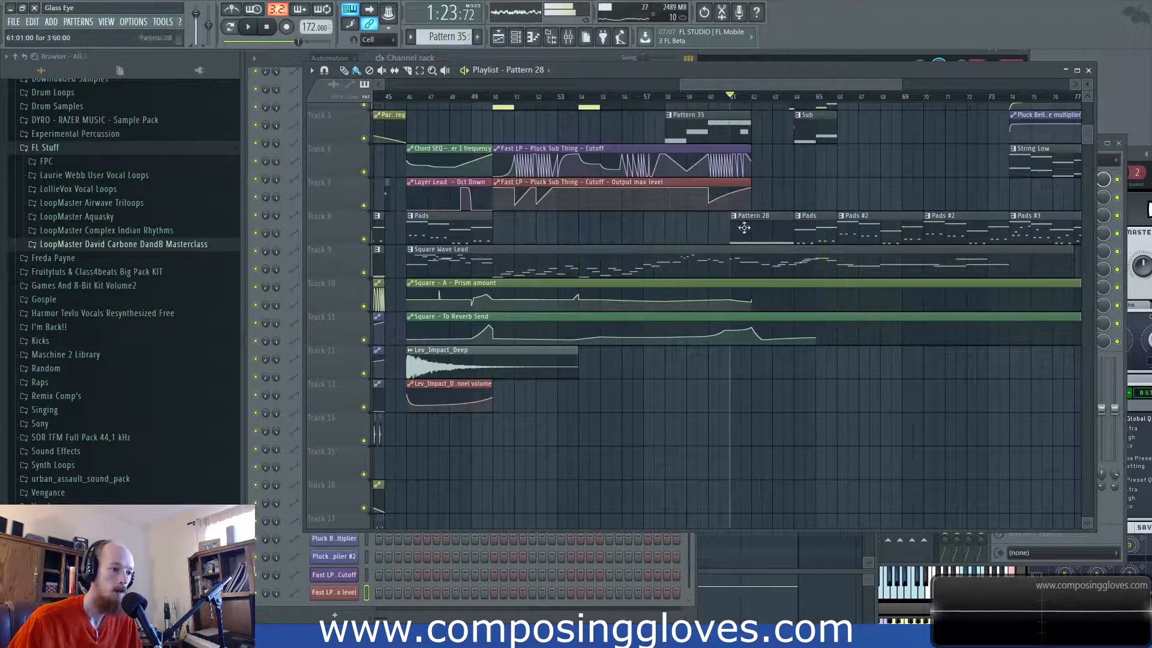
Step: Replace the Pattern 28 clip on Track 8 at bar 61 with Pattern 33 and play the transition
scroll(622, 218, down, 5)
scroll(610, 234, up, 2)
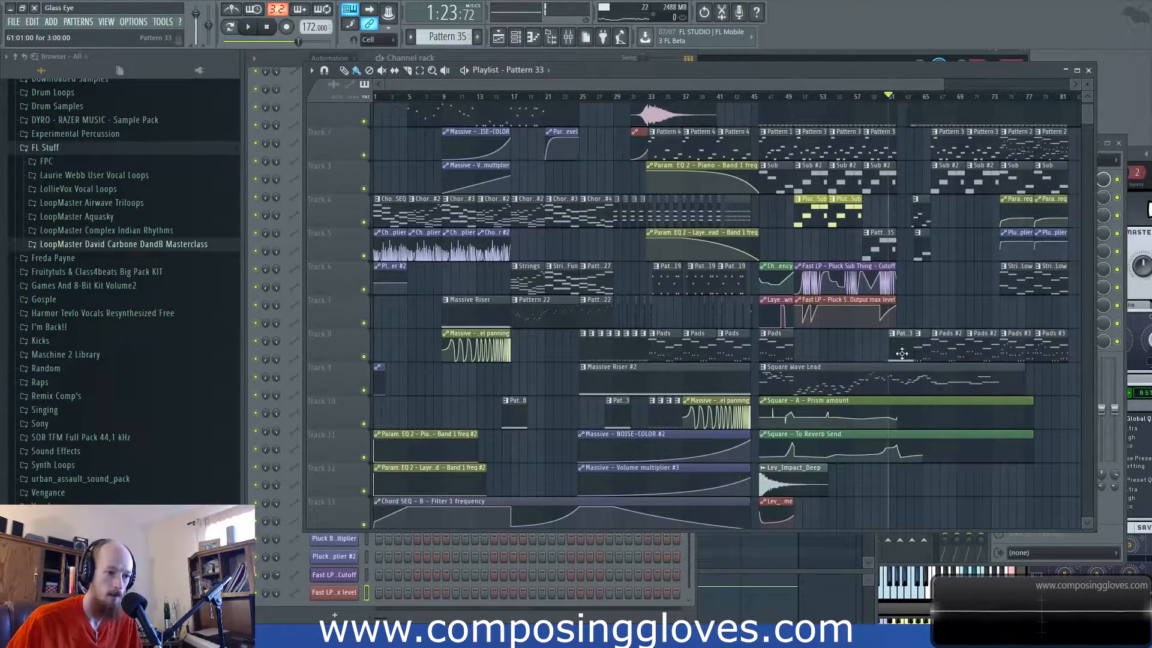
scroll(902, 351, up, 4)
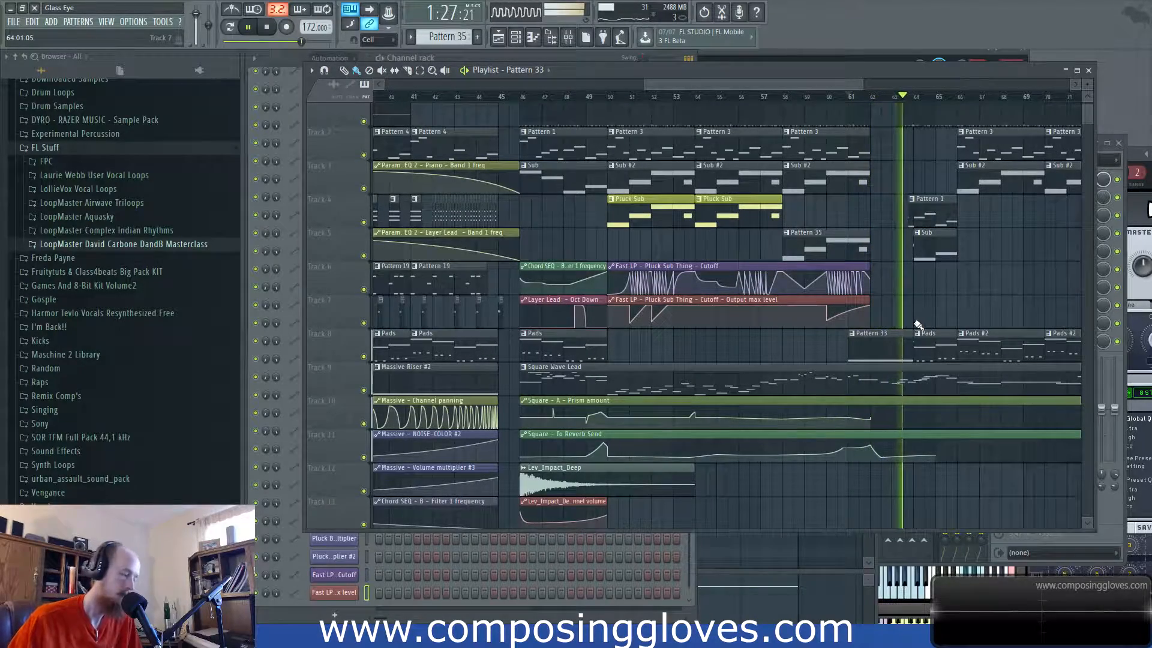
drag(930, 322, 1032, 360)
key(space)
Step: Add a Pattern 28 clip on Track 12 at bar 61, layered with the Pattern 33 clip
drag(586, 388, 956, 371)
scroll(679, 383, down, 3)
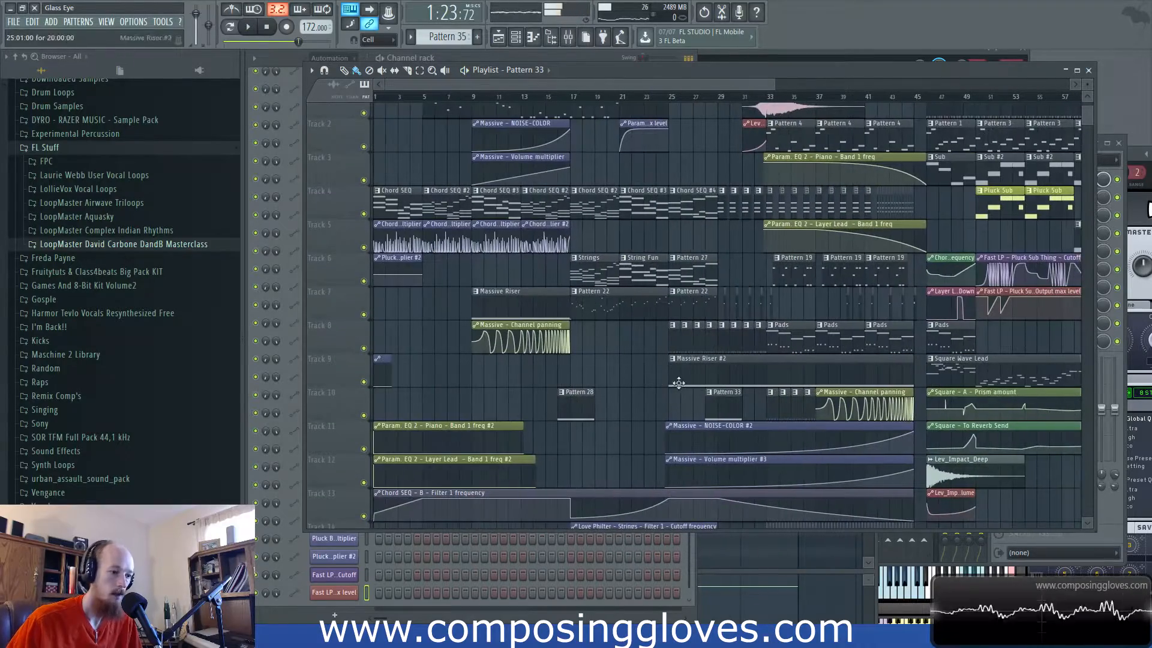
drag(579, 406, 723, 498)
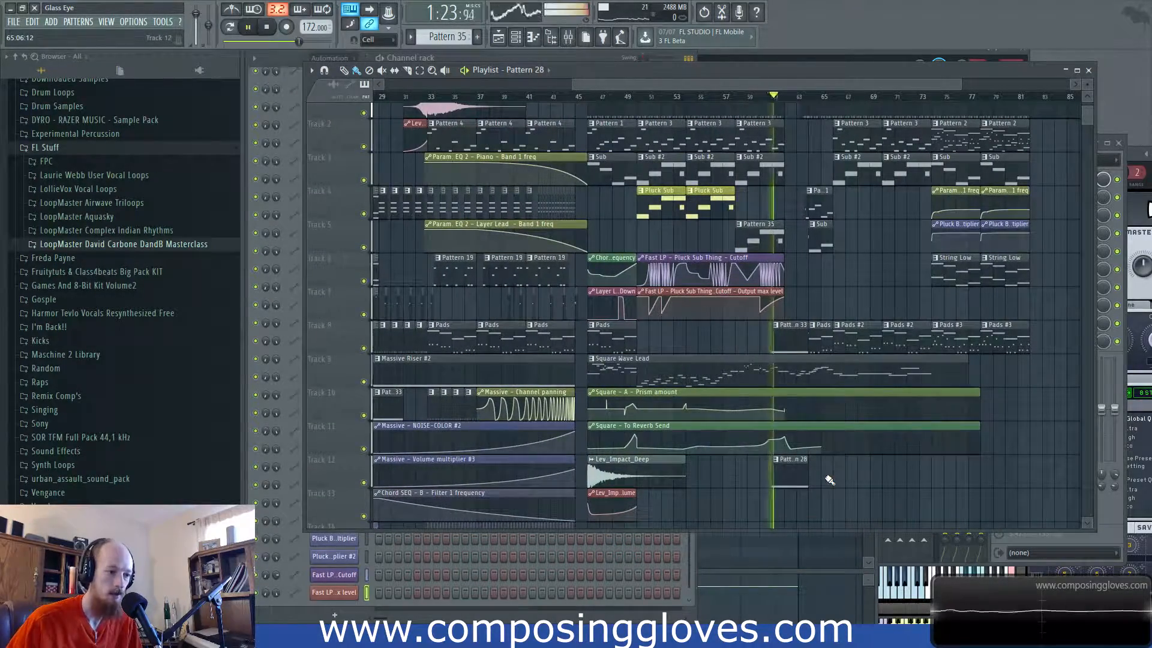
Step: Play the arrangement from the layered transition at bar 61 on into the section starting at bar 74
scroll(830, 480, up, 2)
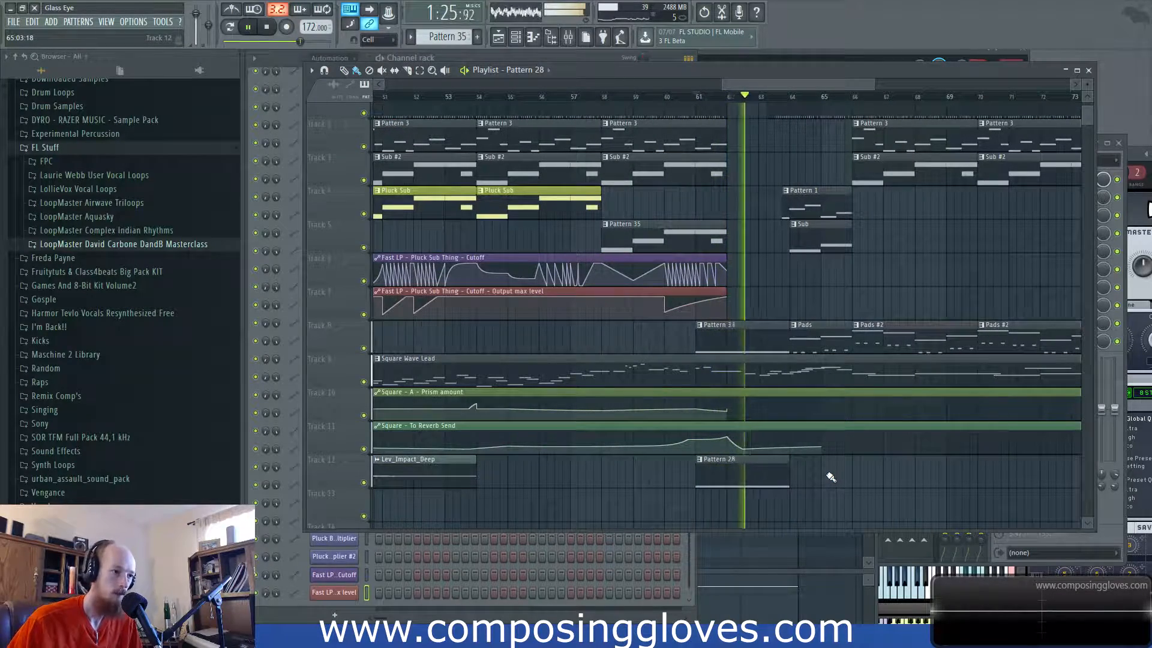
drag(793, 318, 638, 345)
scroll(630, 342, down, 2)
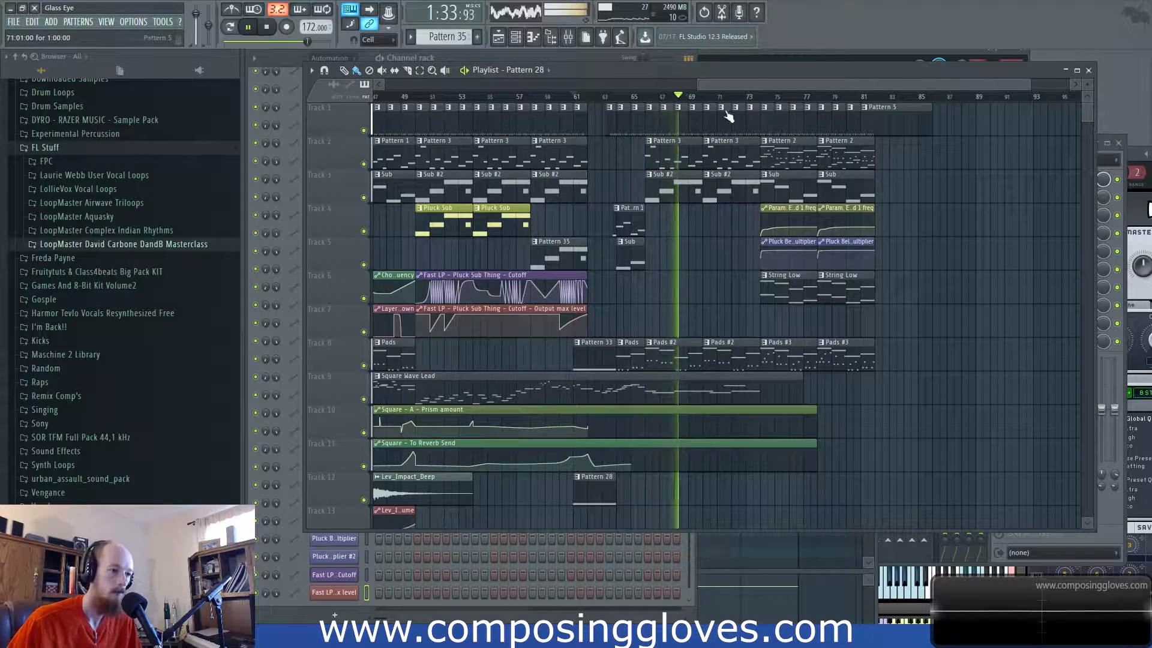
drag(744, 78, 739, 78)
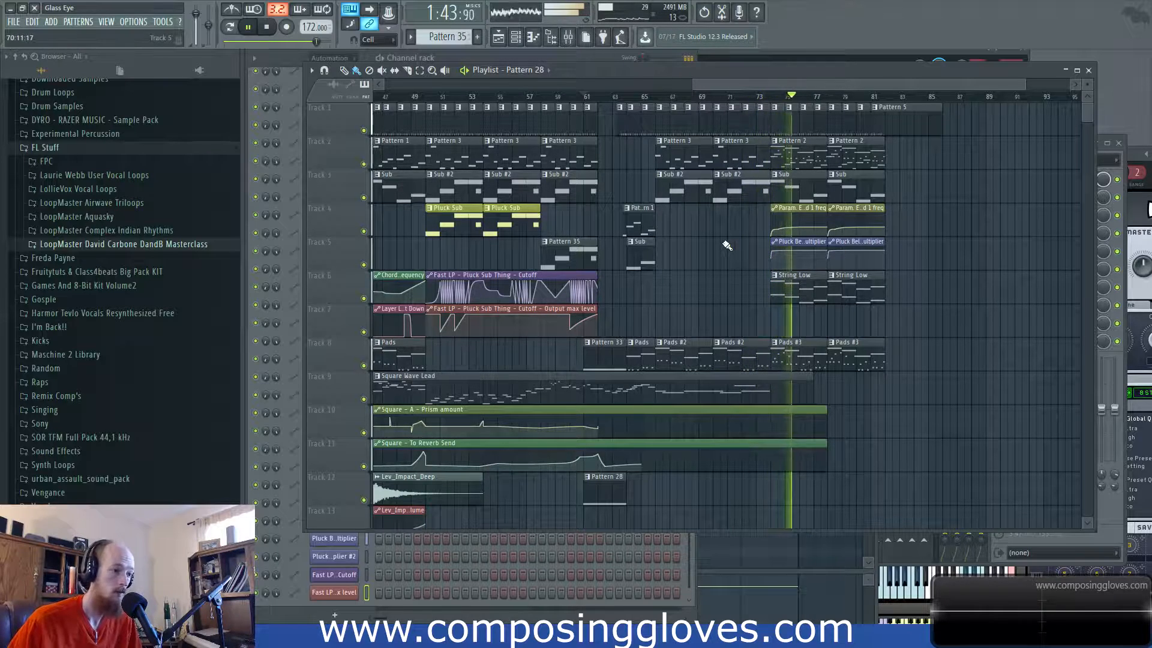
Step: Duplicate the clips in bars 74 to 82 on Tracks 2 to 6 and Track 8 into bars 82 to 90
ctrl+scroll(690, 258, up, 4)
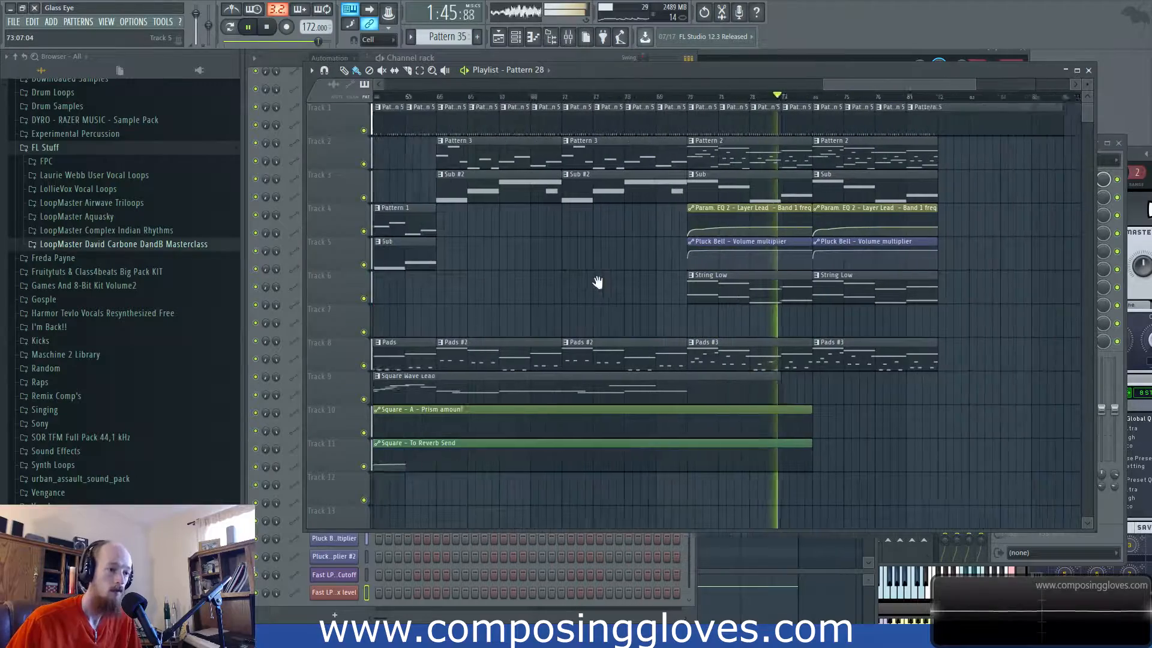
ctrl+drag(604, 160, 831, 356)
key(ctrl+b)
key(ctrl+b)
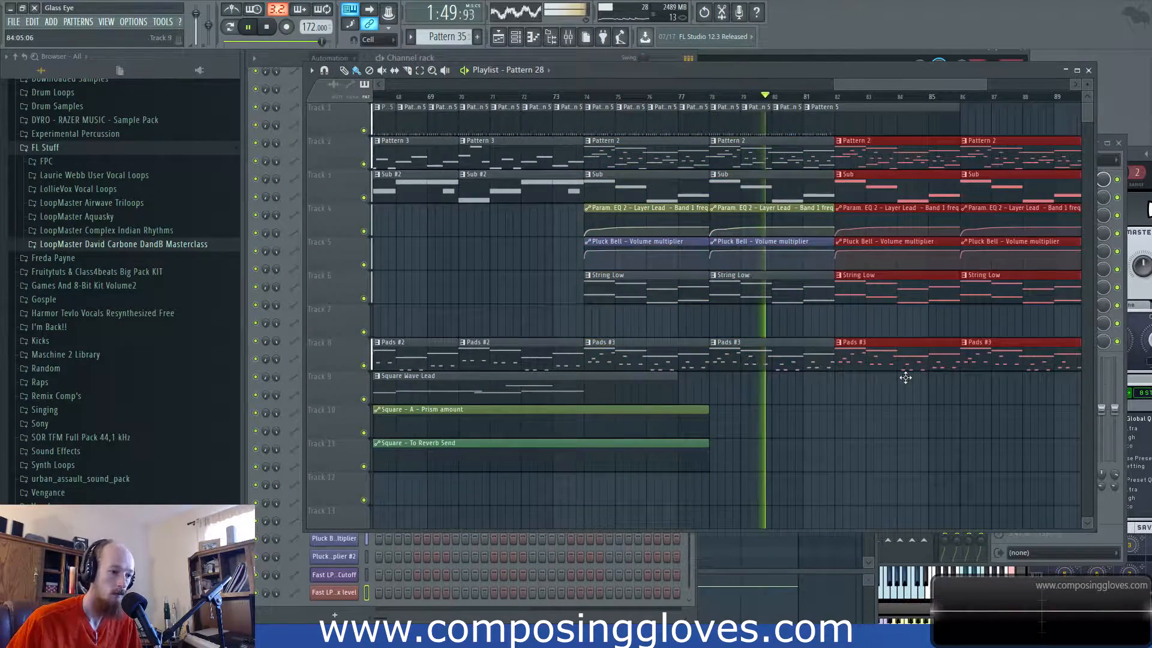
click(903, 322)
scroll(772, 381, down, 2)
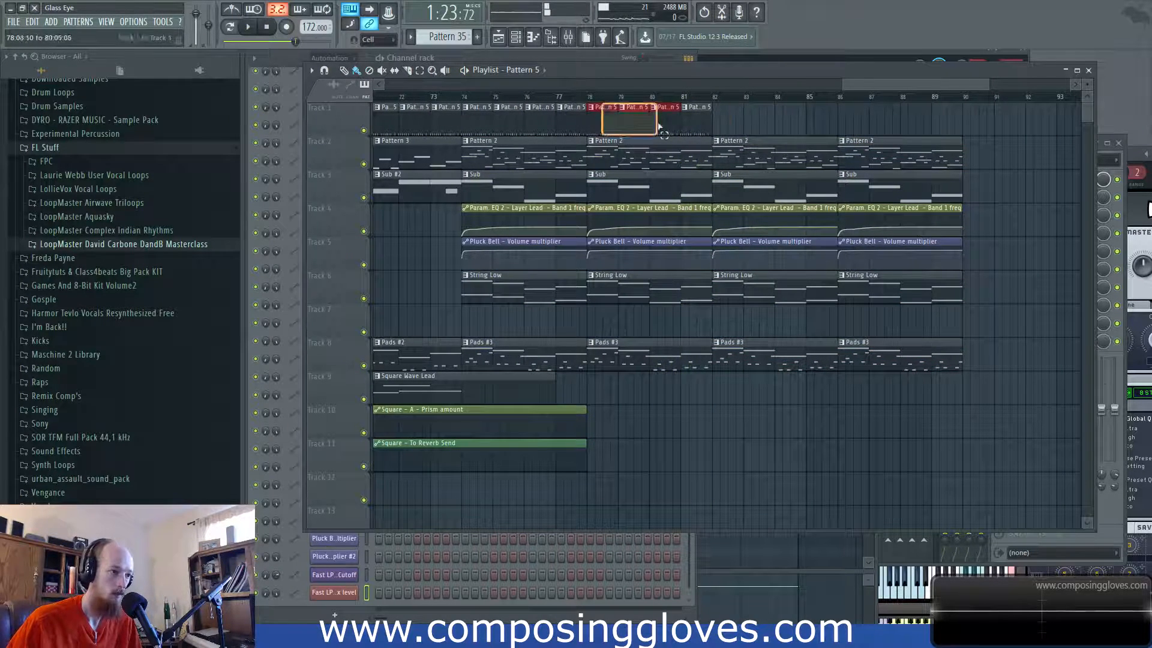
Step: Duplicate the Pattern 5 clips on Track 1 up to bar 90, then select the clips below from bar 74 to 90
drag(603, 126, 749, 124)
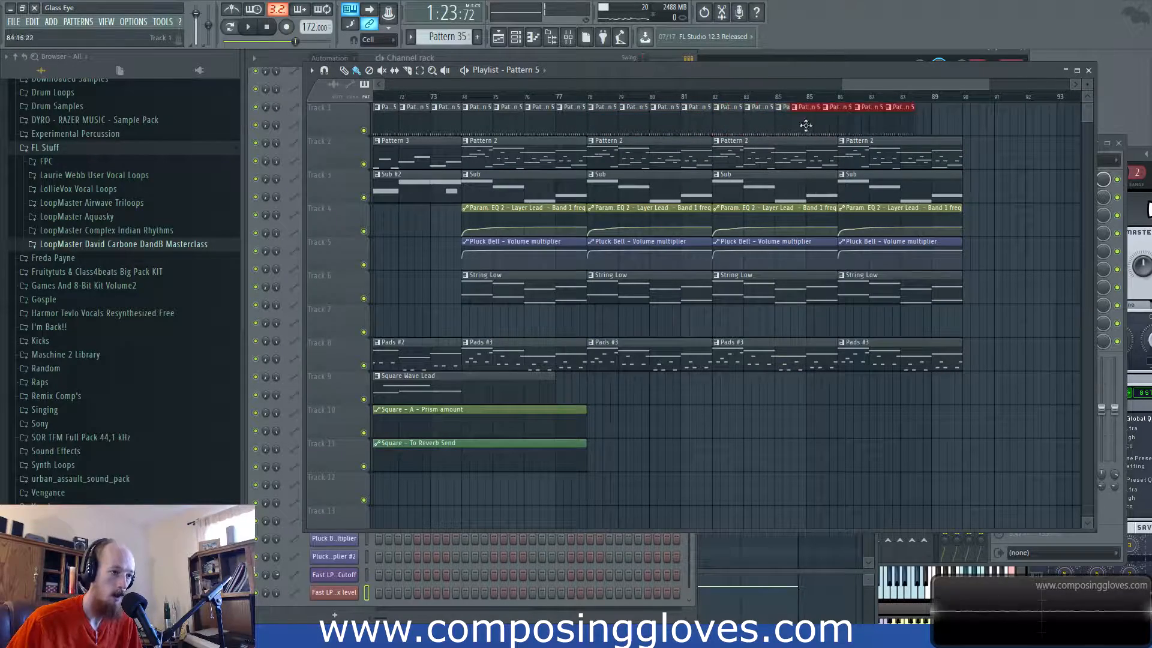
scroll(780, 144, down, 3)
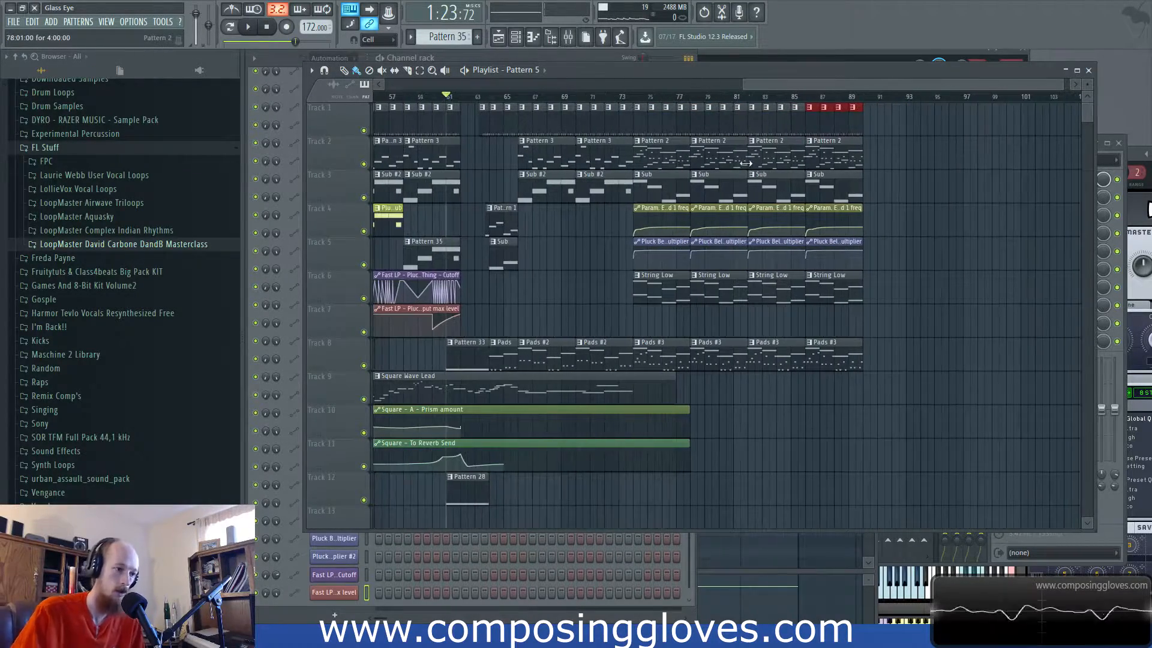
drag(666, 155, 920, 360)
scroll(870, 273, up, 3)
scroll(828, 240, down, 3)
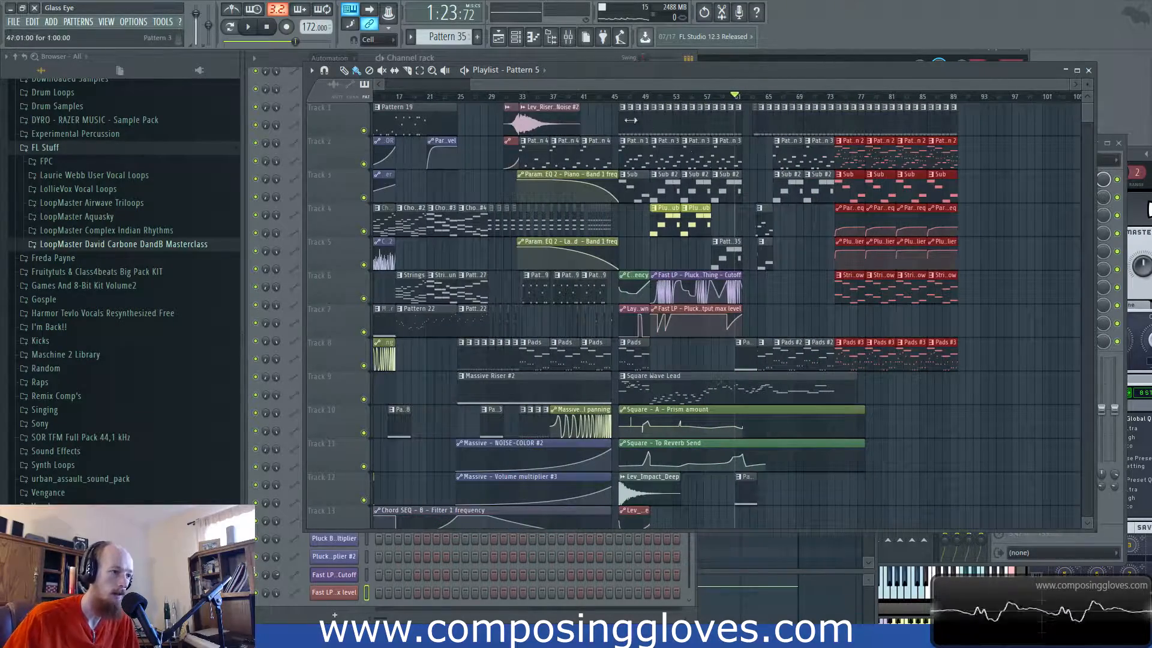
Step: Play the drop from bar 46 through the Pluck Sub section to check its flow around bar 58
click(624, 97)
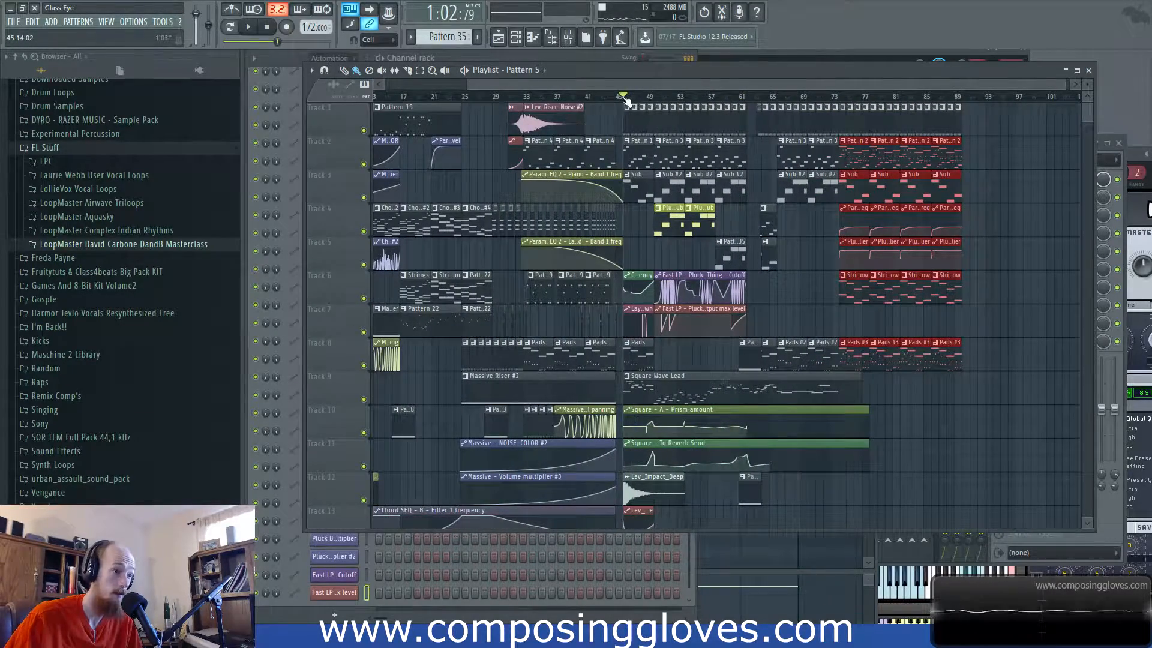
scroll(725, 268, up, 5)
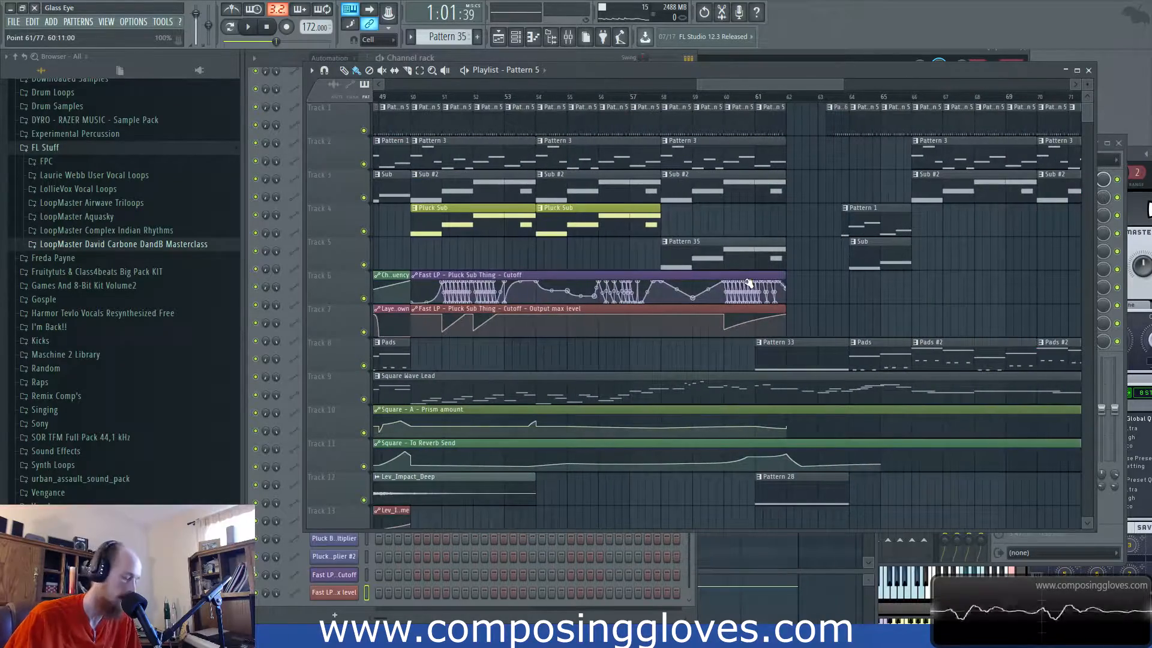
scroll(762, 287, down, 5)
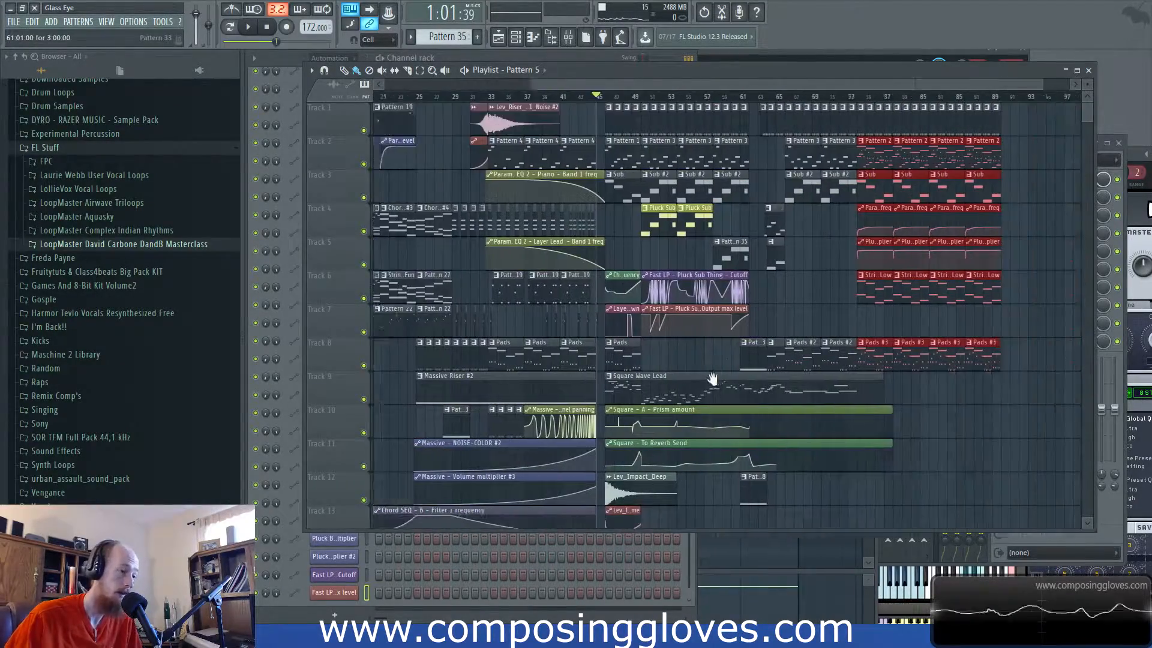
key(space)
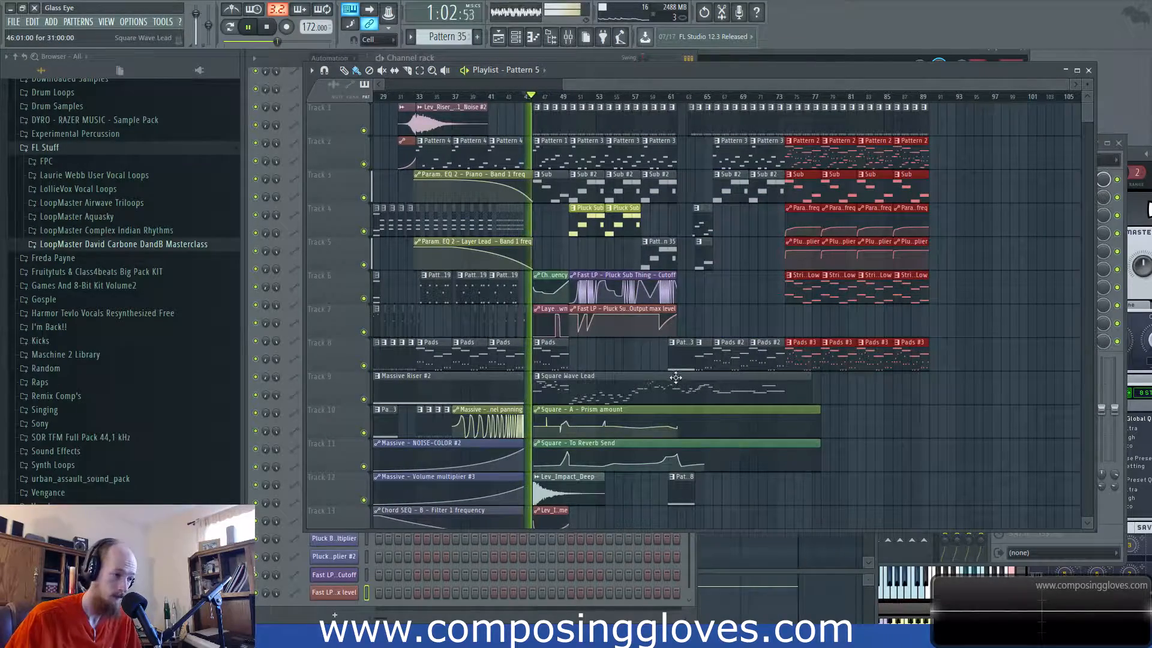
scroll(697, 375, up, 4)
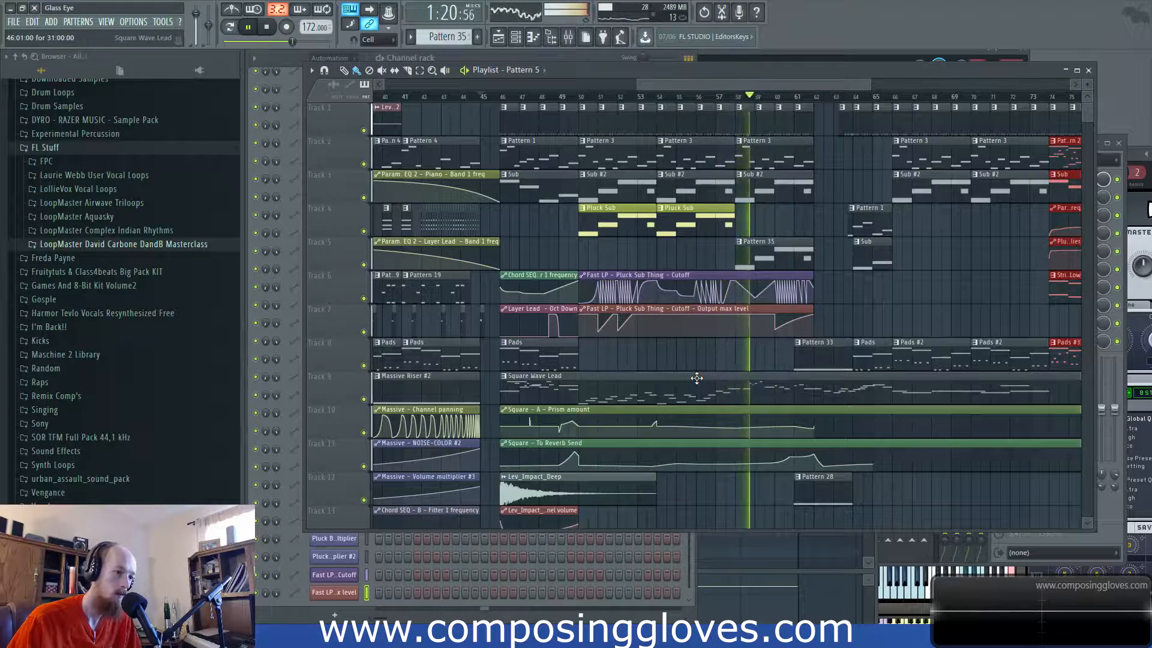
scroll(738, 336, up, 5)
key(space)
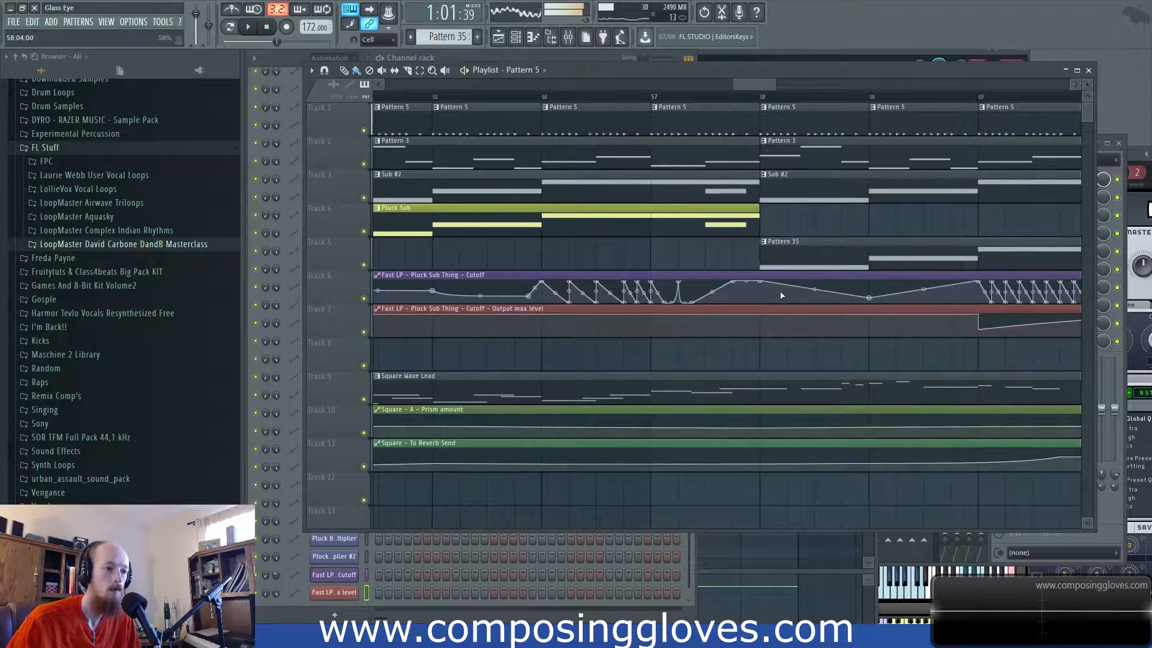
Step: Add zigzag points to the Pluck Sub Thing cutoff automation from bar 58 and dip its output max level automation at bar 58
drag(790, 292, 805, 271)
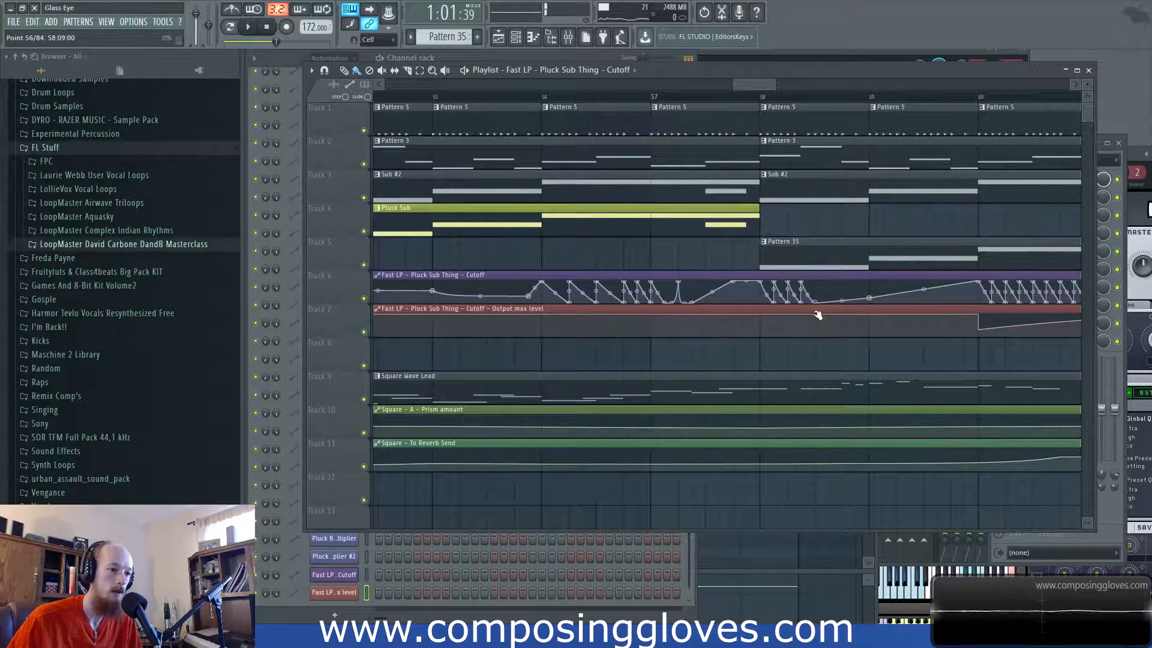
click(762, 322)
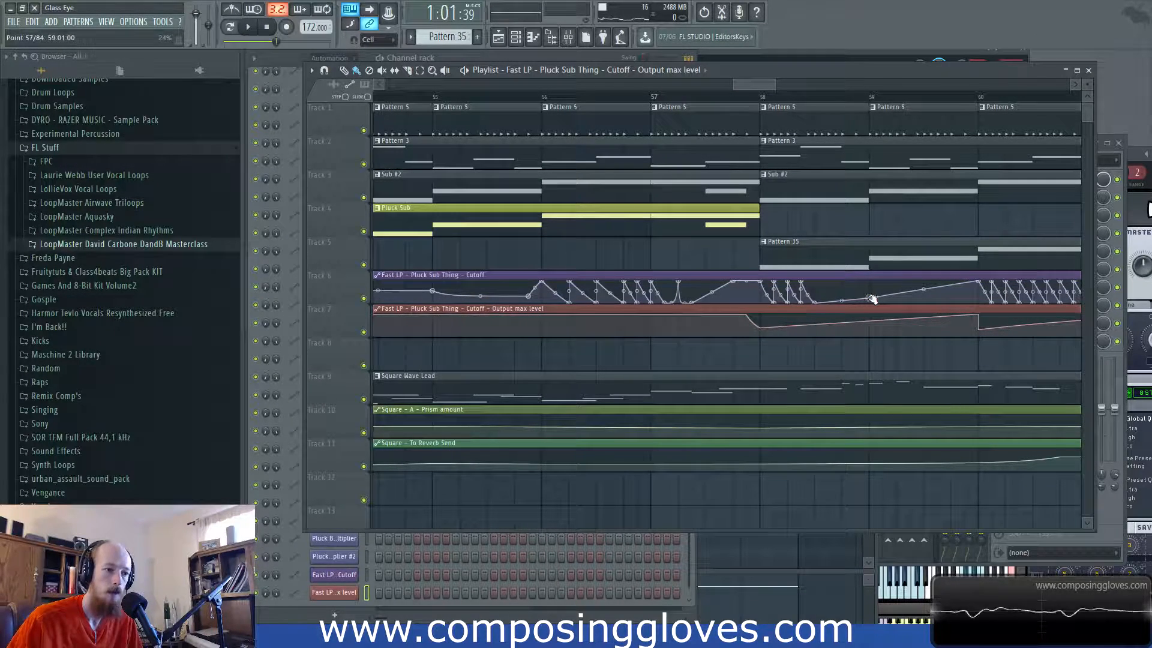
scroll(542, 243, down, 4)
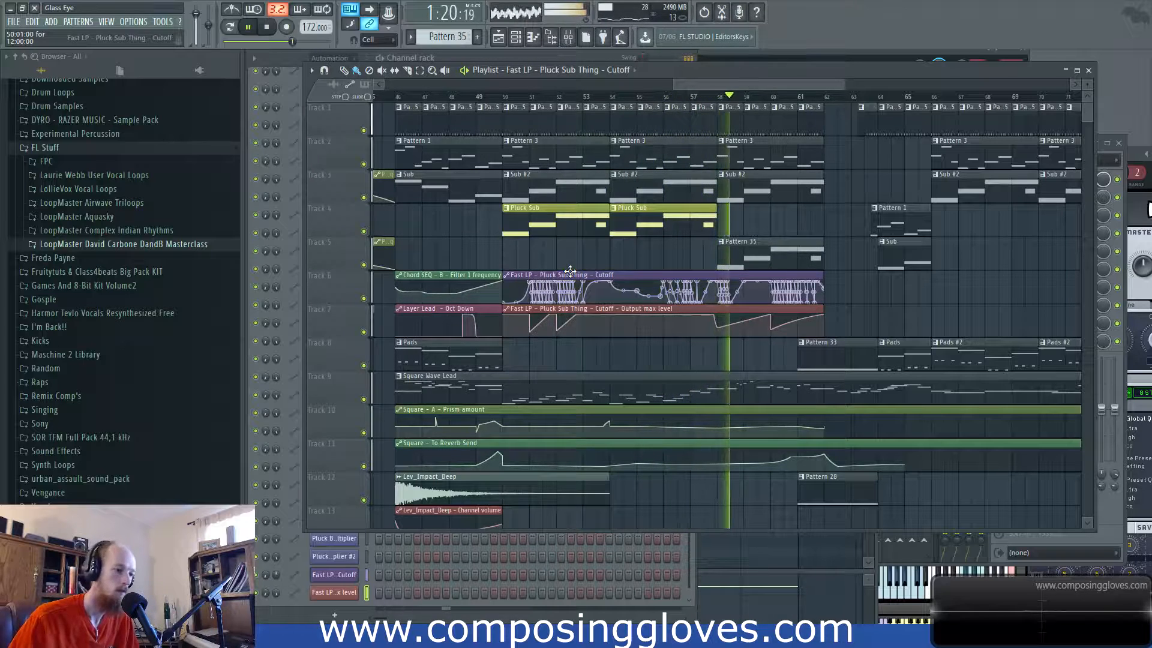
Step: Continue the zigzag in the Pluck Sub Thing cutoff automation across the rest of bar 58
scroll(600, 276, up, 5)
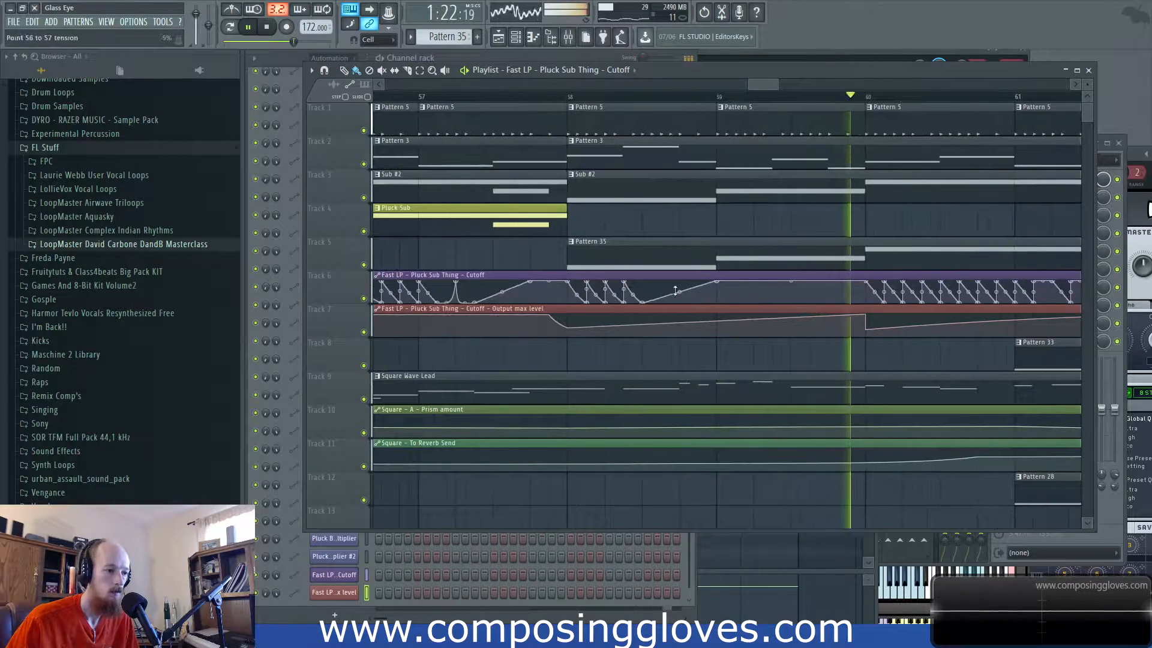
right_click(665, 300)
right_click(675, 280)
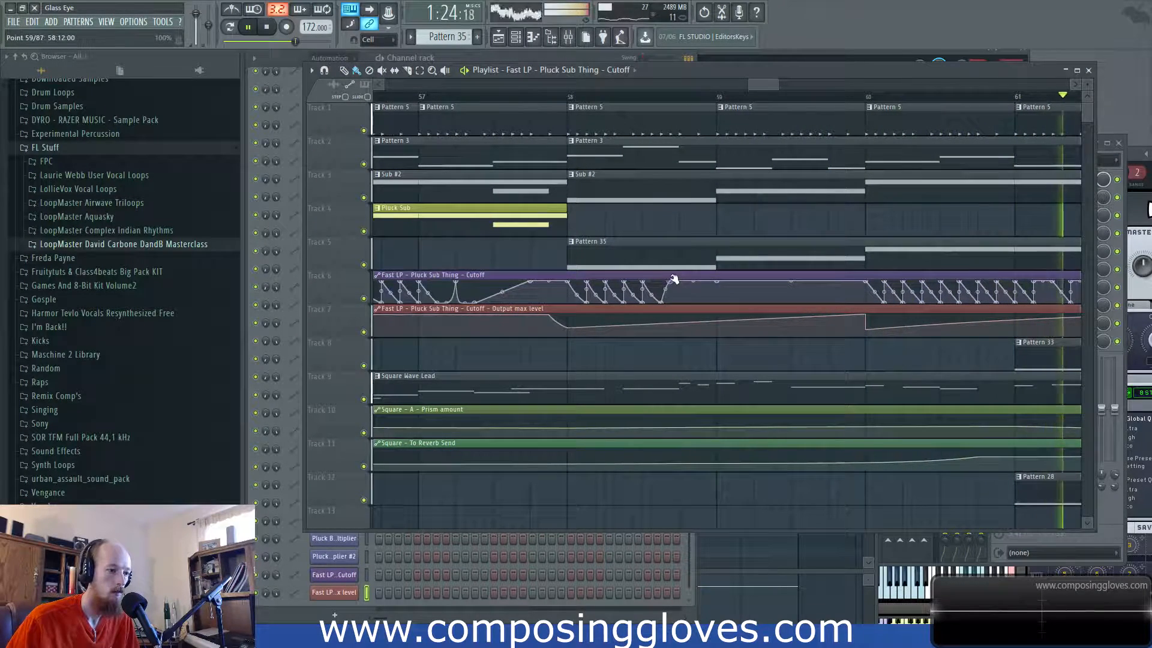
right_click(680, 302)
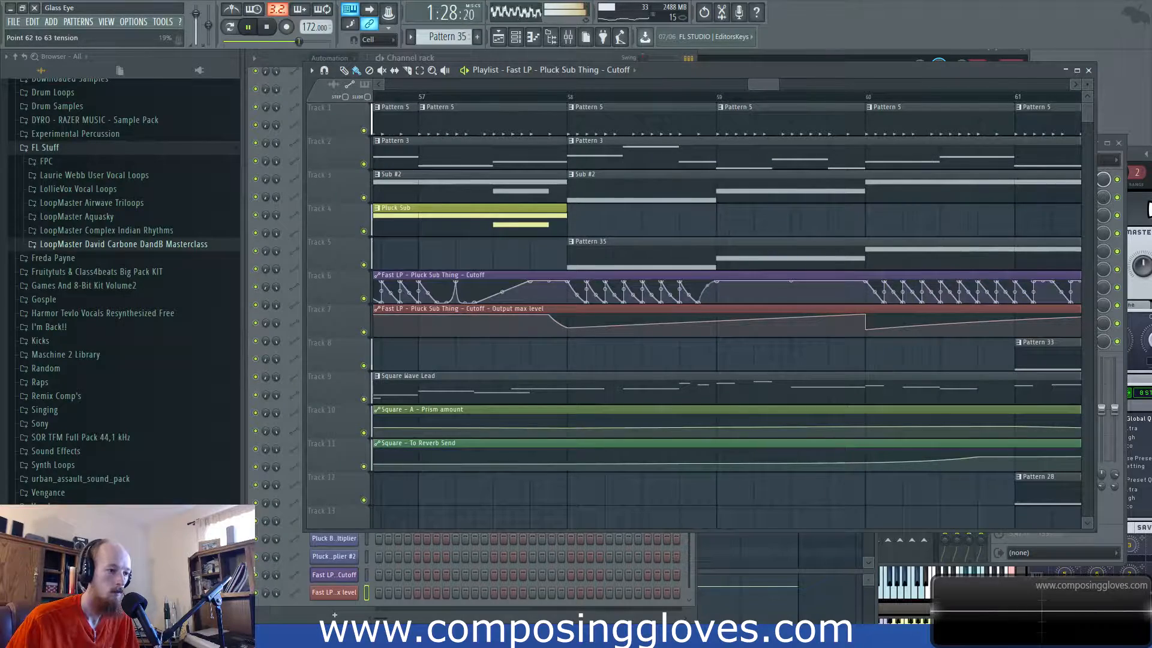
Step: Play the arrangement from bar 58 through the bar 61 transition and into the section starting at bar 74
scroll(468, 292, down, 4)
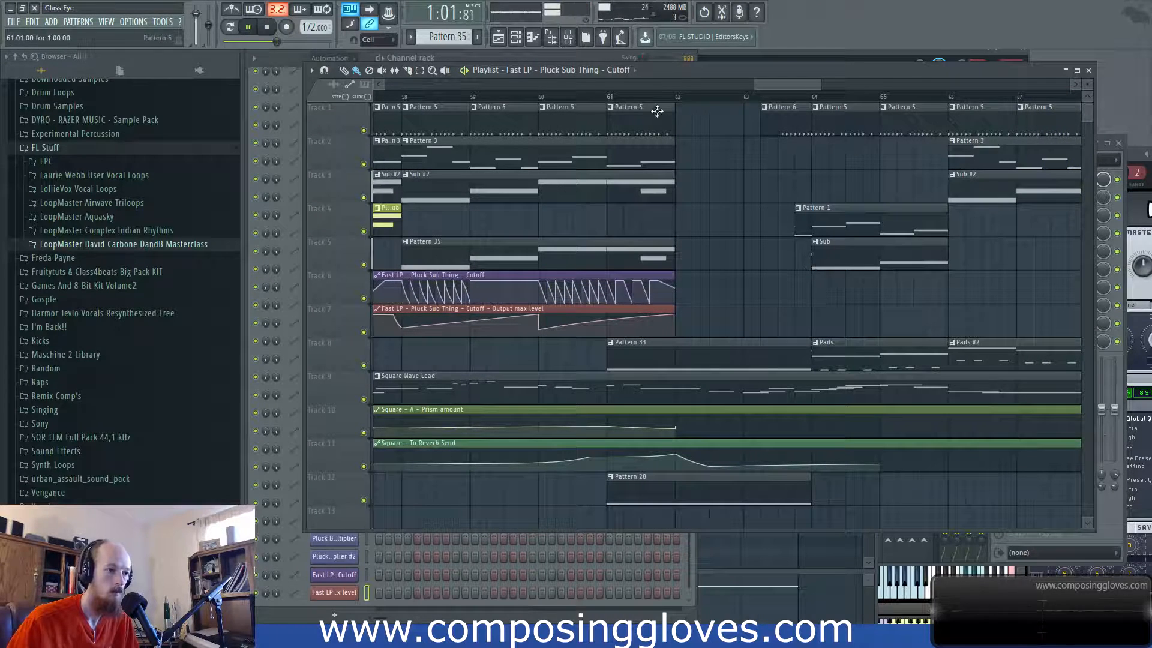
click(426, 99)
key(space)
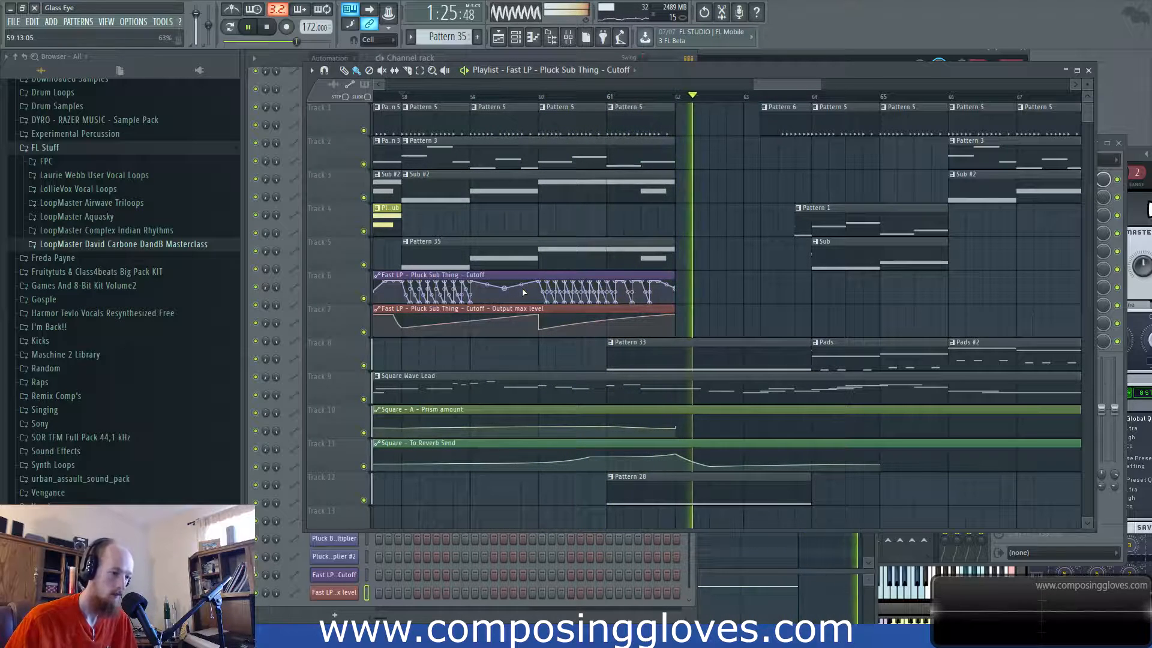
drag(763, 253, 590, 258)
scroll(620, 260, down, 2)
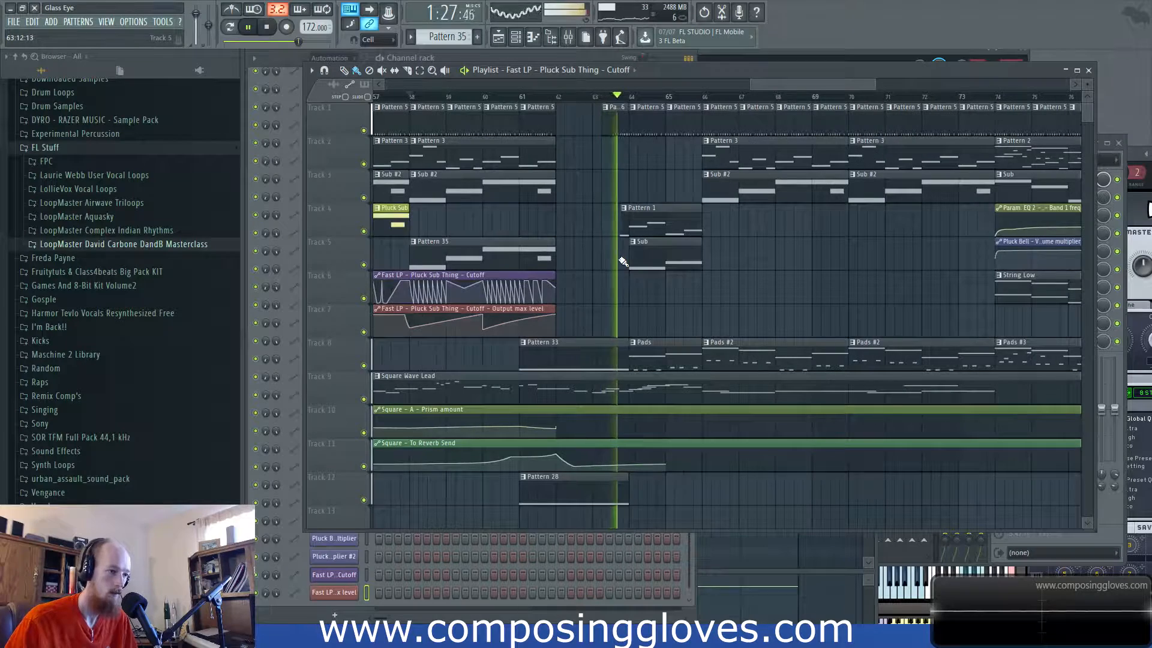
drag(775, 305, 713, 314)
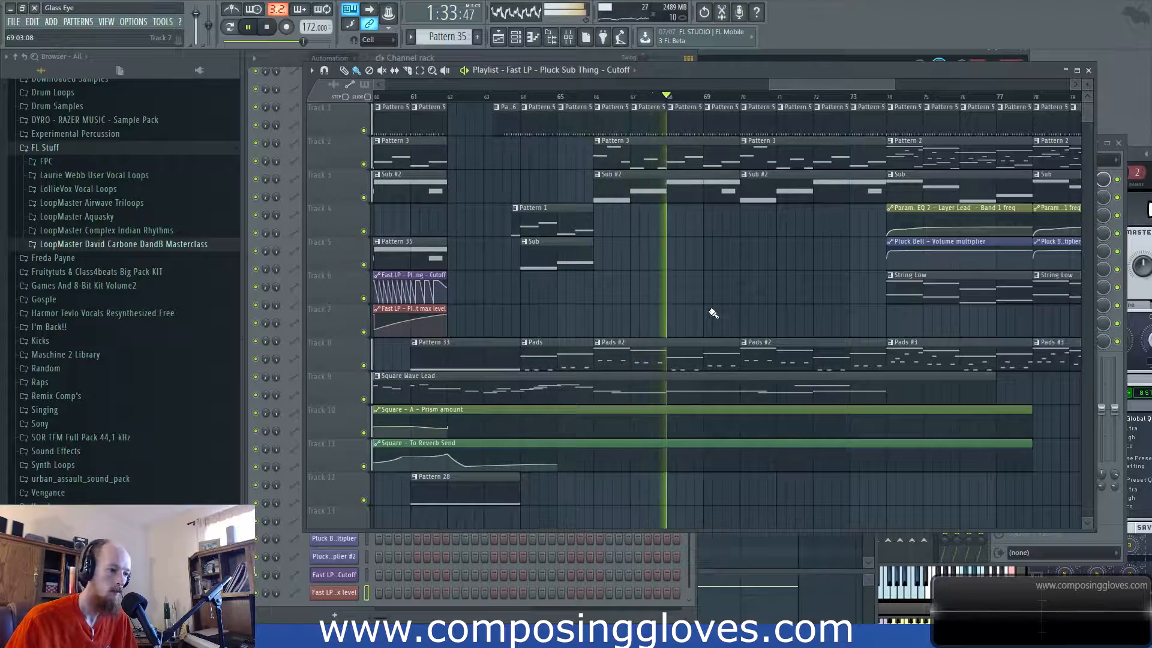
drag(805, 304, 650, 309)
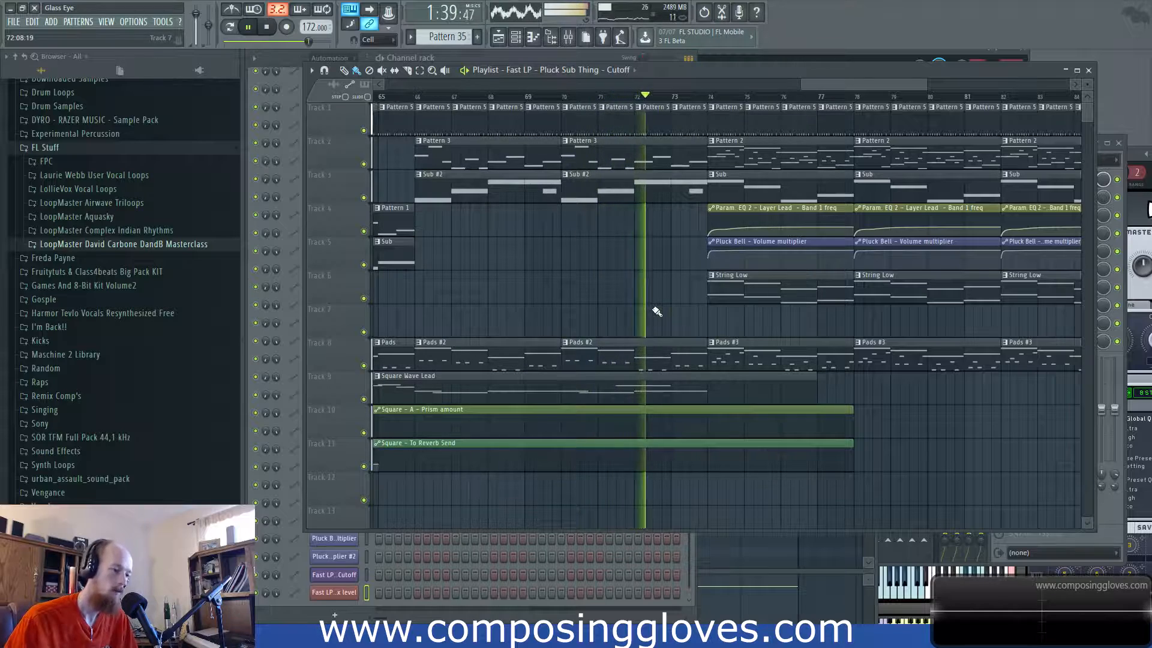
drag(663, 308, 560, 303)
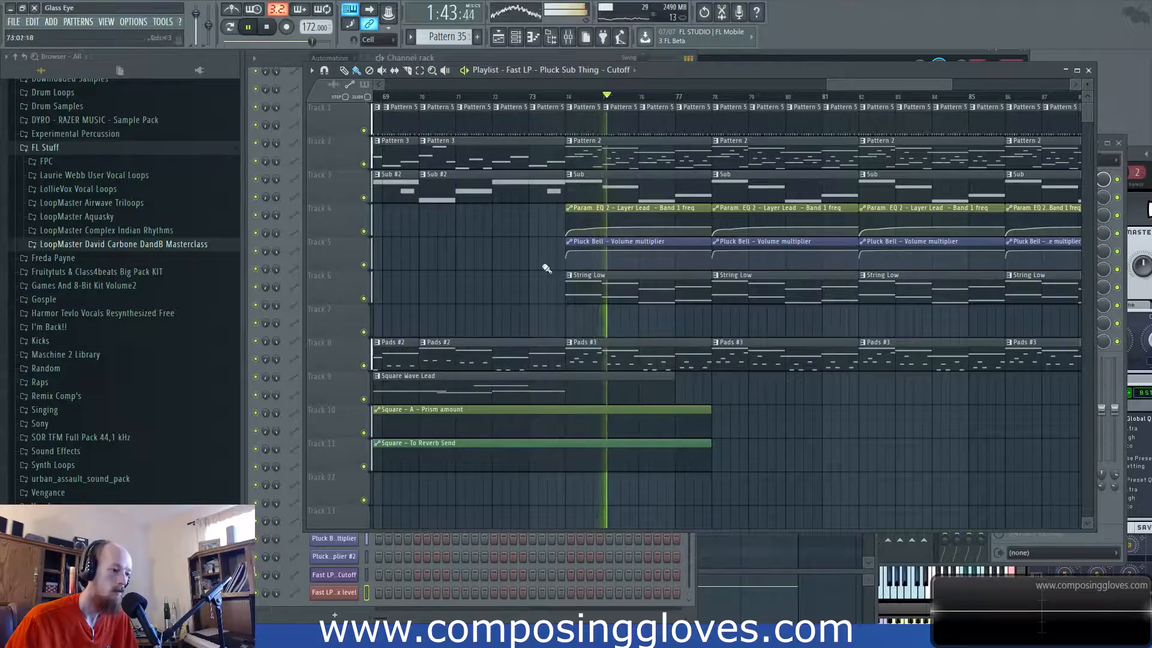
key(space)
Step: Move the playback position to bar 72 and make a time selection over bars 72 to 74
click(522, 97)
drag(498, 100, 756, 318)
scroll(738, 321, down, 4)
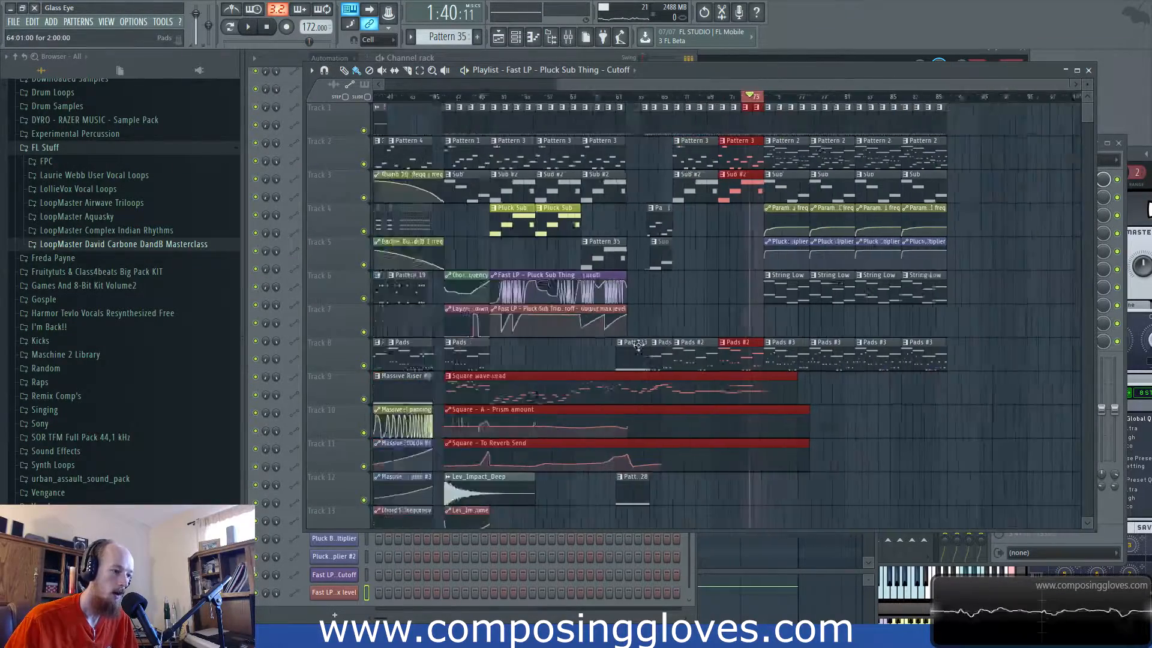
Step: Copy the Square - To Reverb Send value at bar 65 to a point at bar 73, and ramp the send up to bar 74
drag(600, 336, 715, 262)
scroll(720, 300, up, 3)
scroll(728, 351, up, 2)
drag(728, 353, 311, 340)
drag(618, 337, 559, 333)
right_click(632, 353)
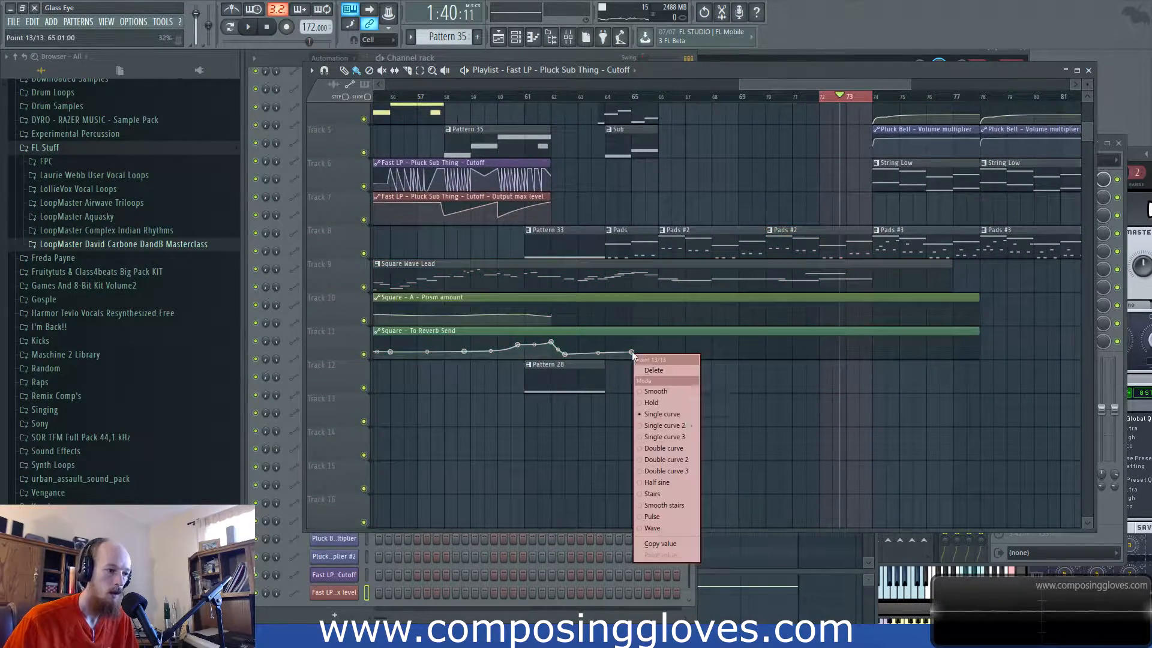
click(686, 544)
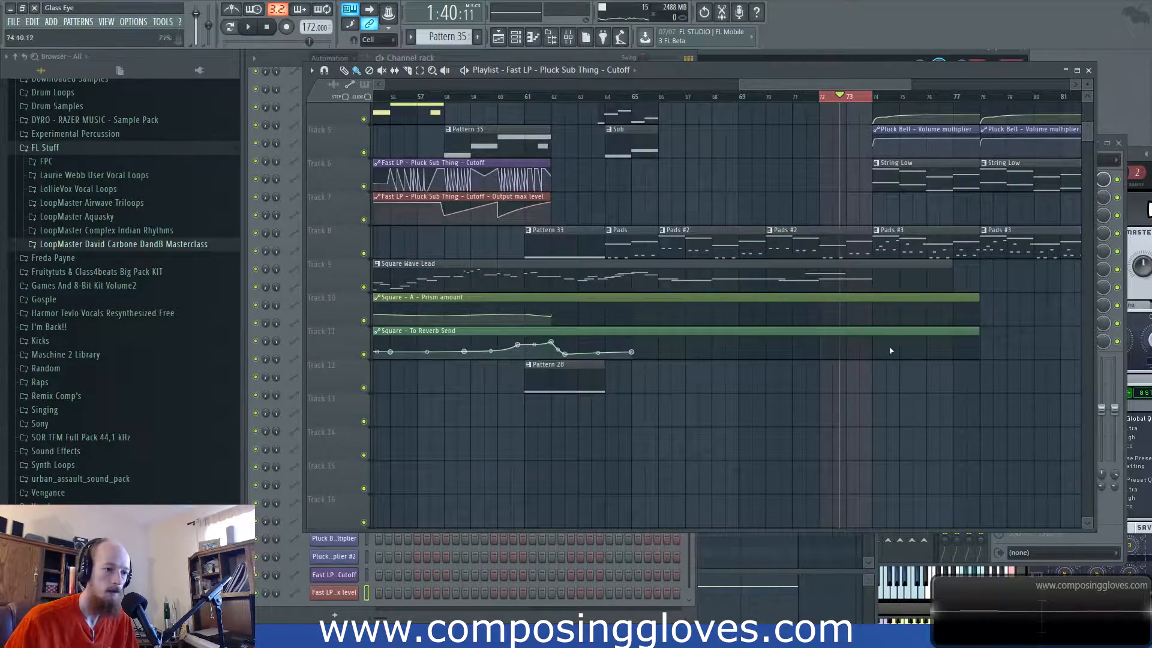
right_click(848, 349)
click(900, 552)
click(859, 348)
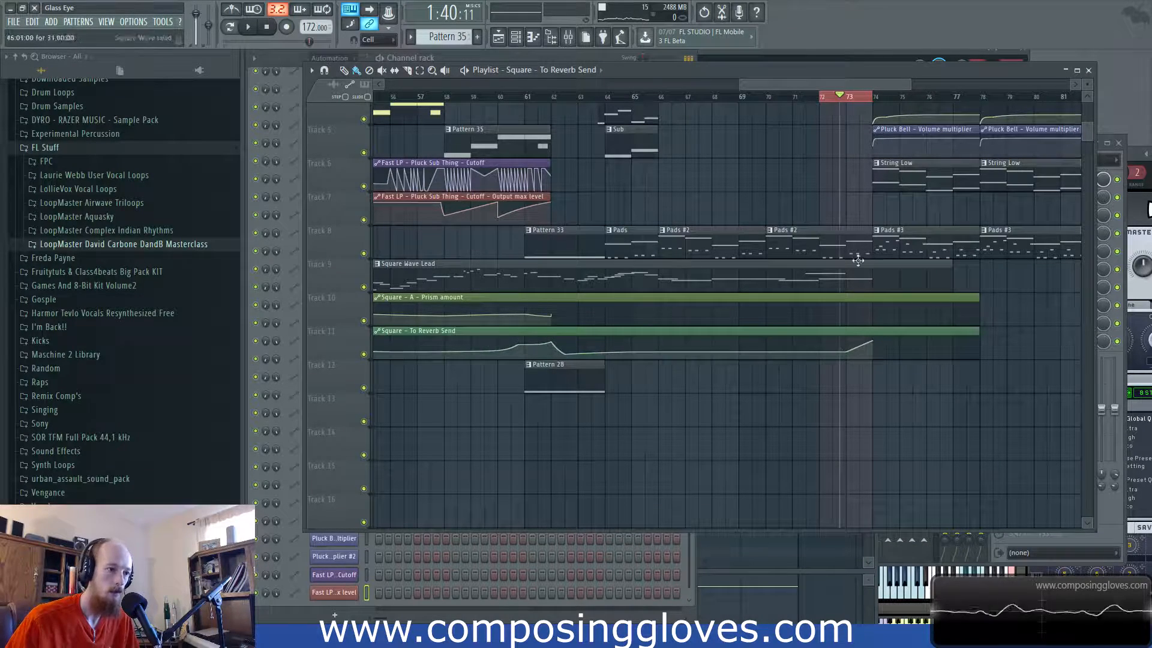
Step: Play the reverb send ramp into bar 74 and on to bar 78, dismissing the antivirus notification
key(space)
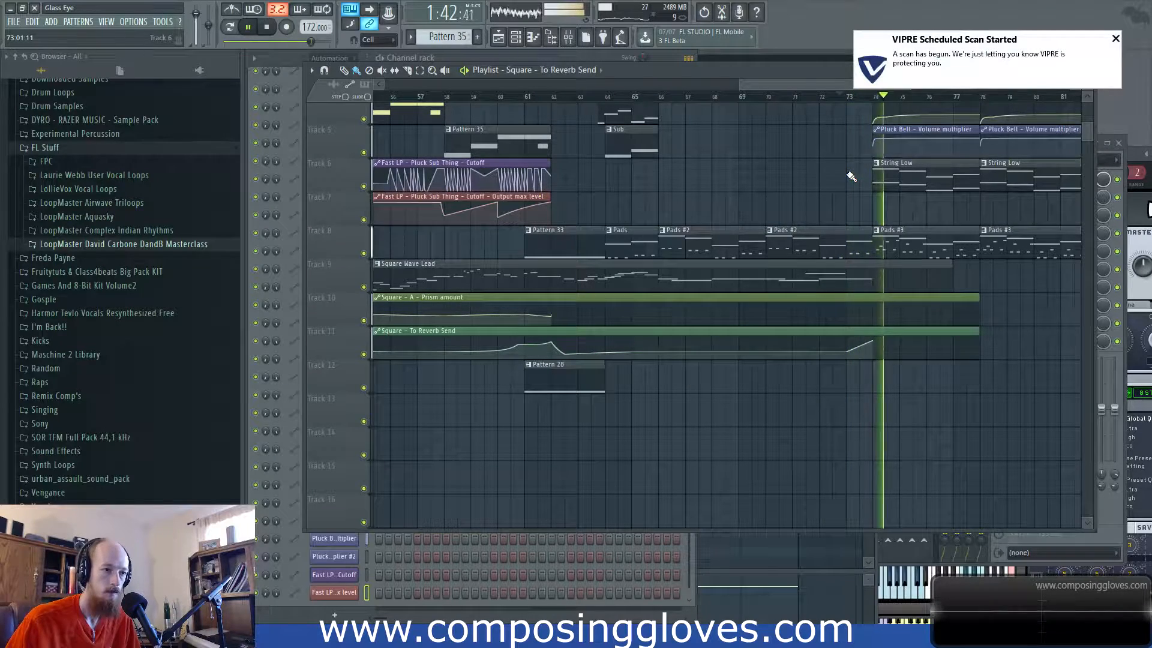
drag(927, 216, 810, 238)
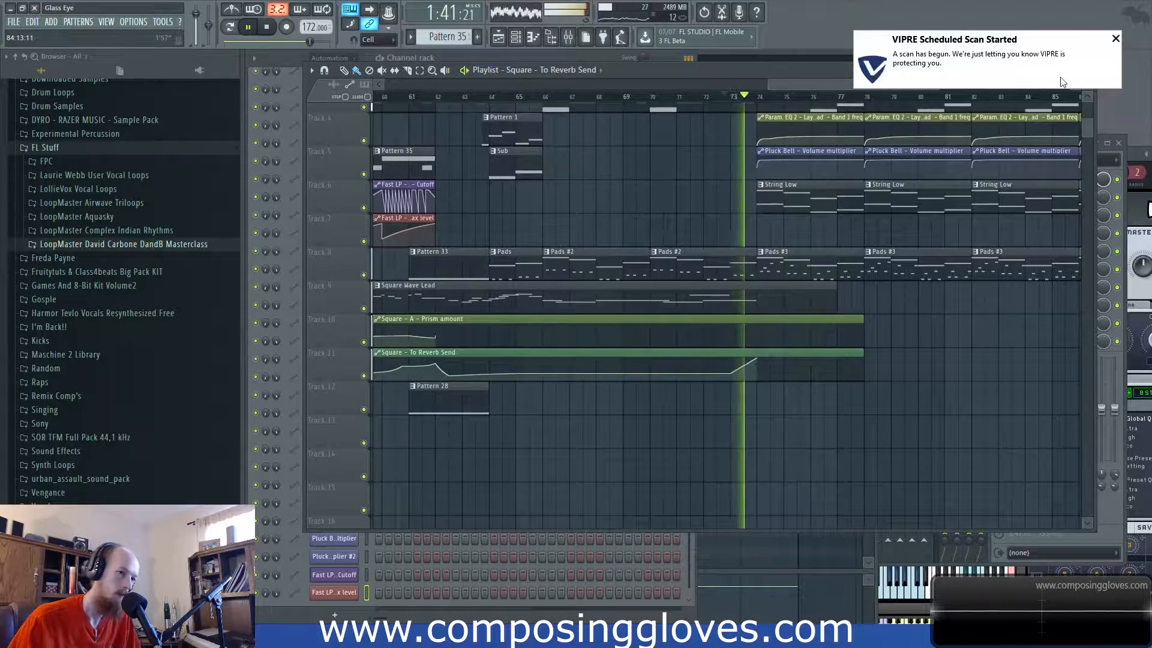
click(1116, 39)
scroll(867, 296, up, 3)
scroll(867, 288, down, 3)
drag(870, 269, 790, 263)
scroll(790, 262, up, 3)
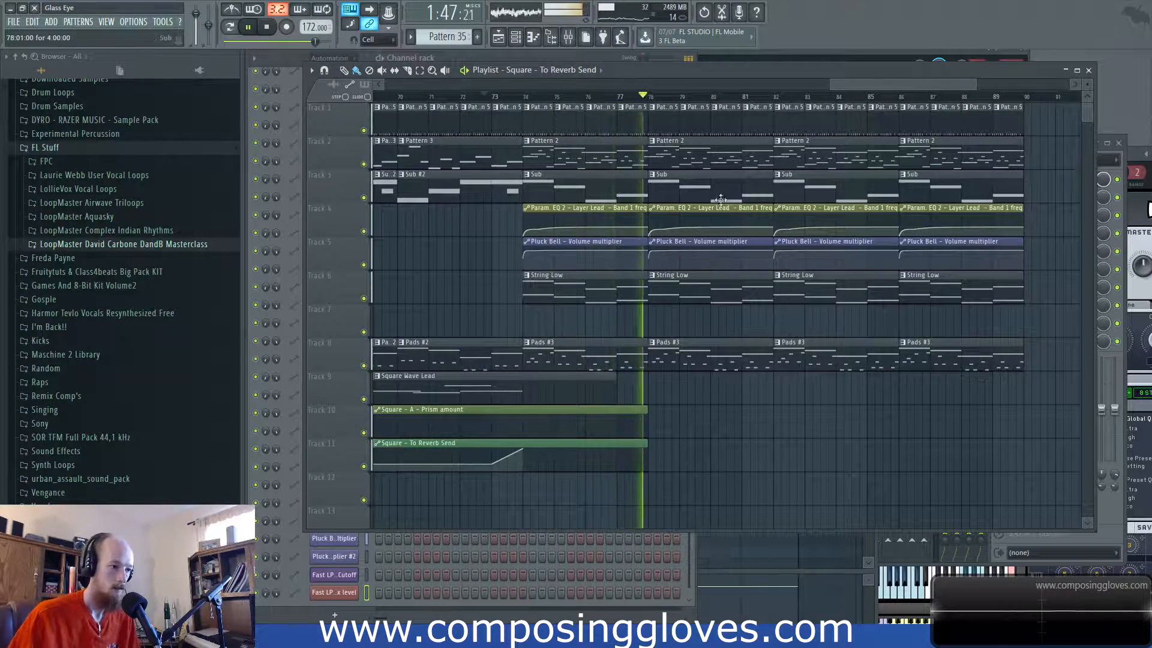
key(space)
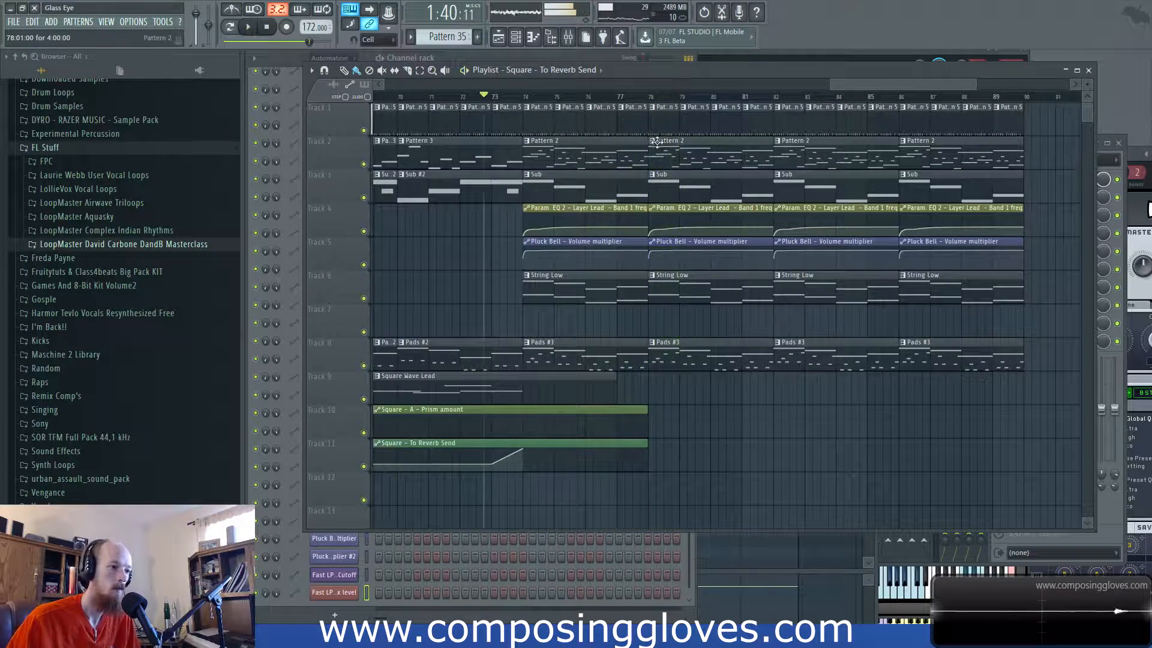
Step: Make the Pattern 2 clip at bar 78 on Track 2 unique and open its Layer Lead notes in the piano roll
right_click(651, 147)
click(679, 219)
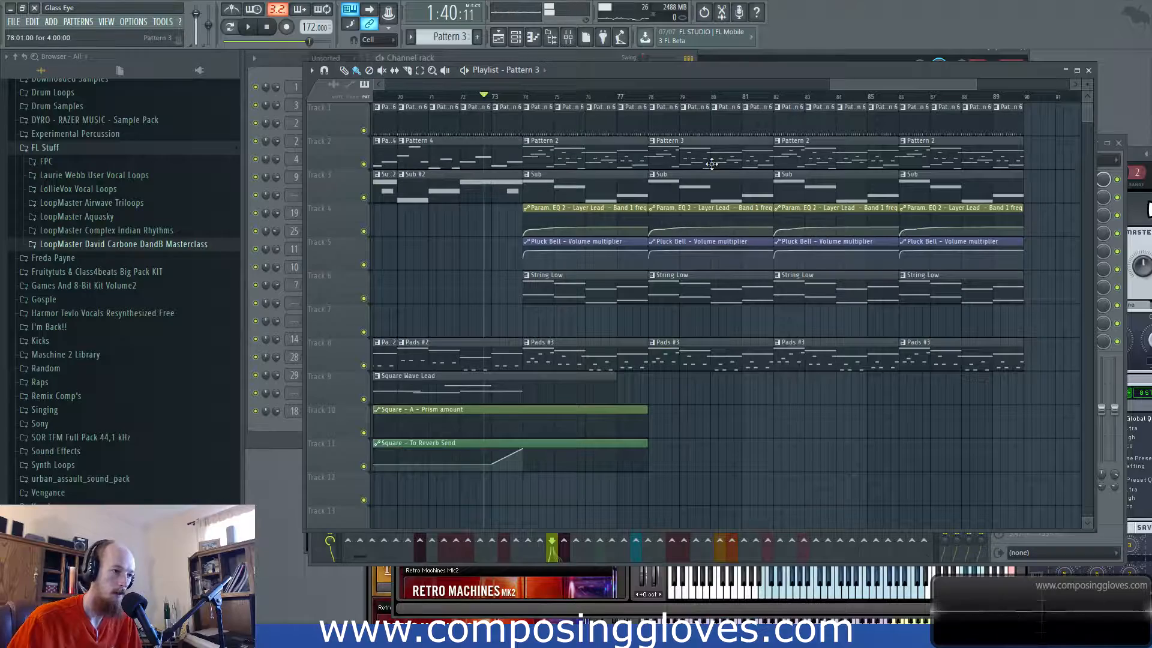
click(268, 436)
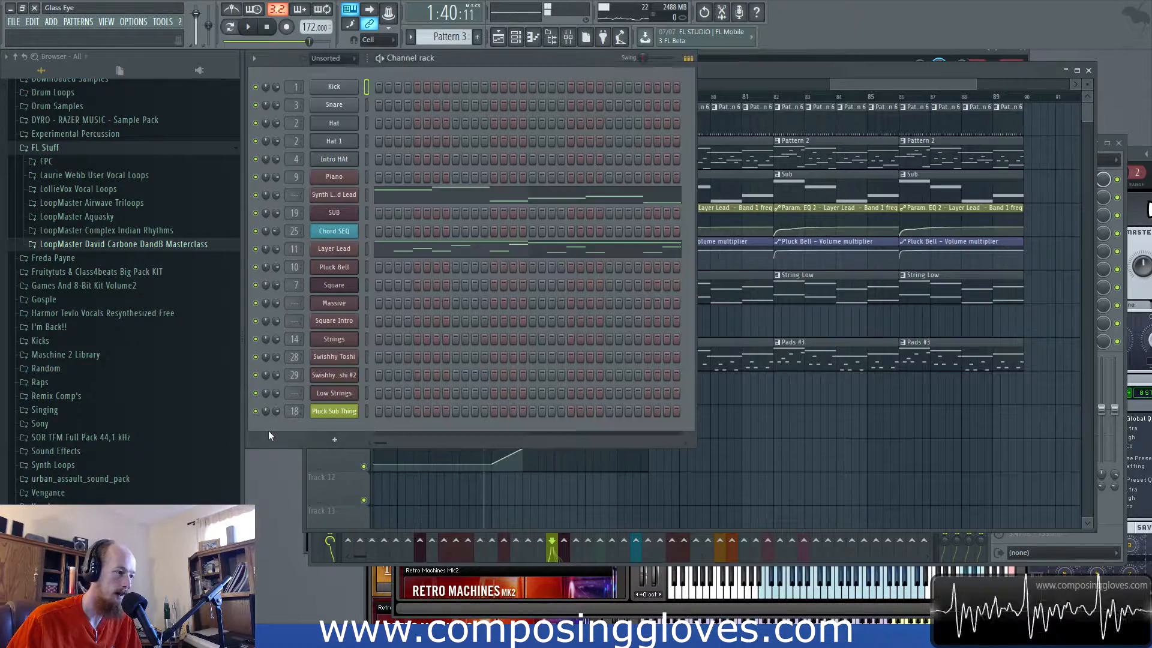
click(434, 246)
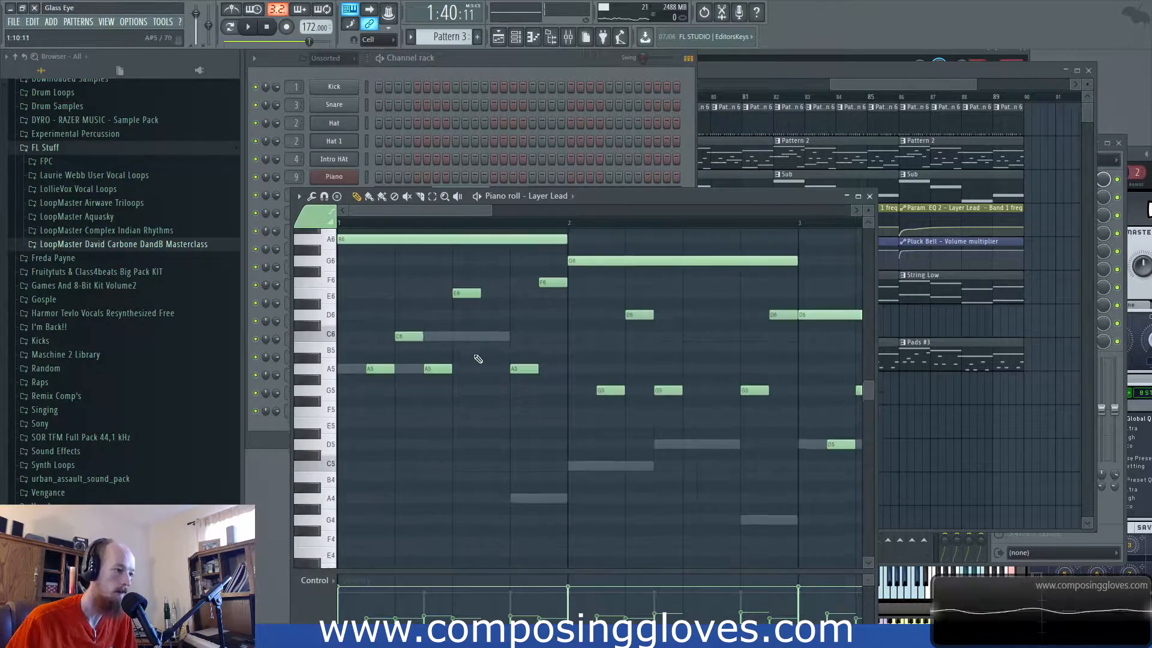
Step: Transpose all Layer Lead notes in the unique pattern up seven semitones
key(ctrl+a)
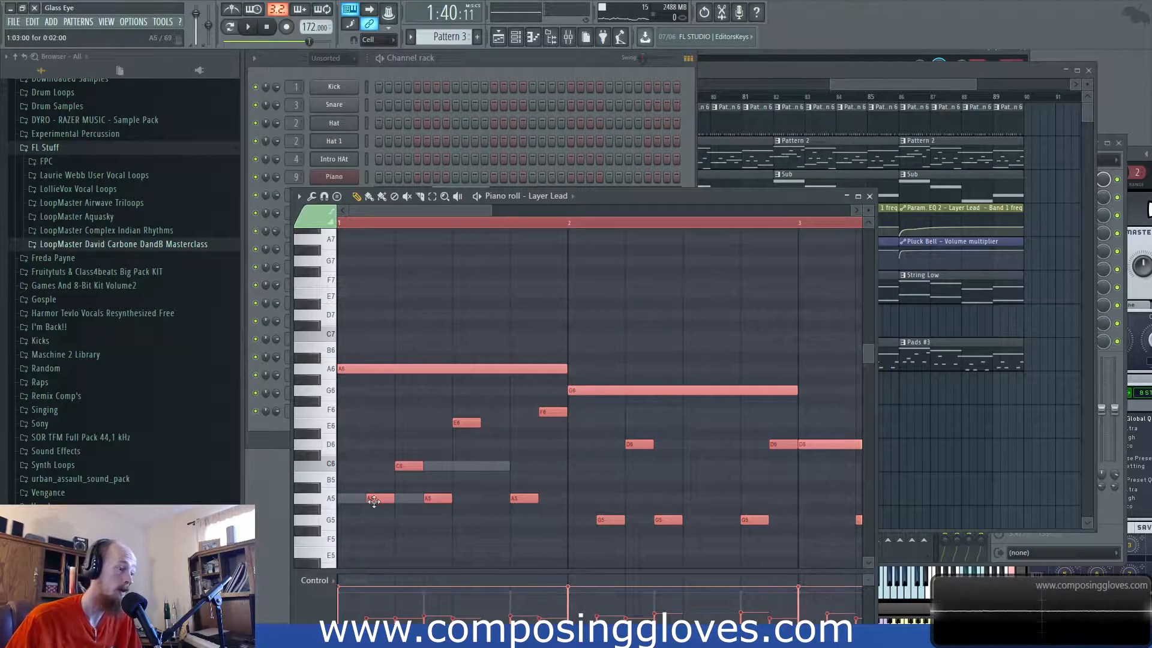
key(shift+Up)
key(shift+Up)
key(shift+Up)
key(shift+Up)
key(shift+Up)
key(shift+Up)
key(shift+Up)
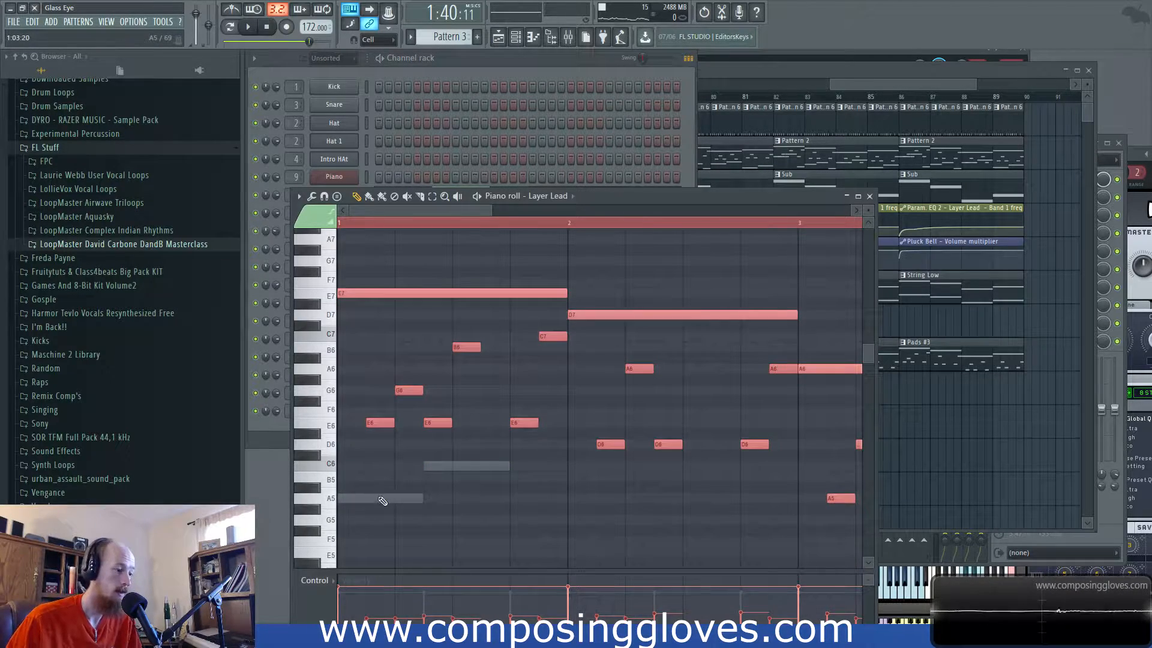
Step: Switch to the Synth Layer Pad Lead notes of the same pattern and transpose them up seven semitones
double_click(382, 501)
key(shift+Up)
key(shift+Up)
key(shift+Up)
key(shift+Up)
key(shift+Up)
key(shift+Up)
key(shift+Up)
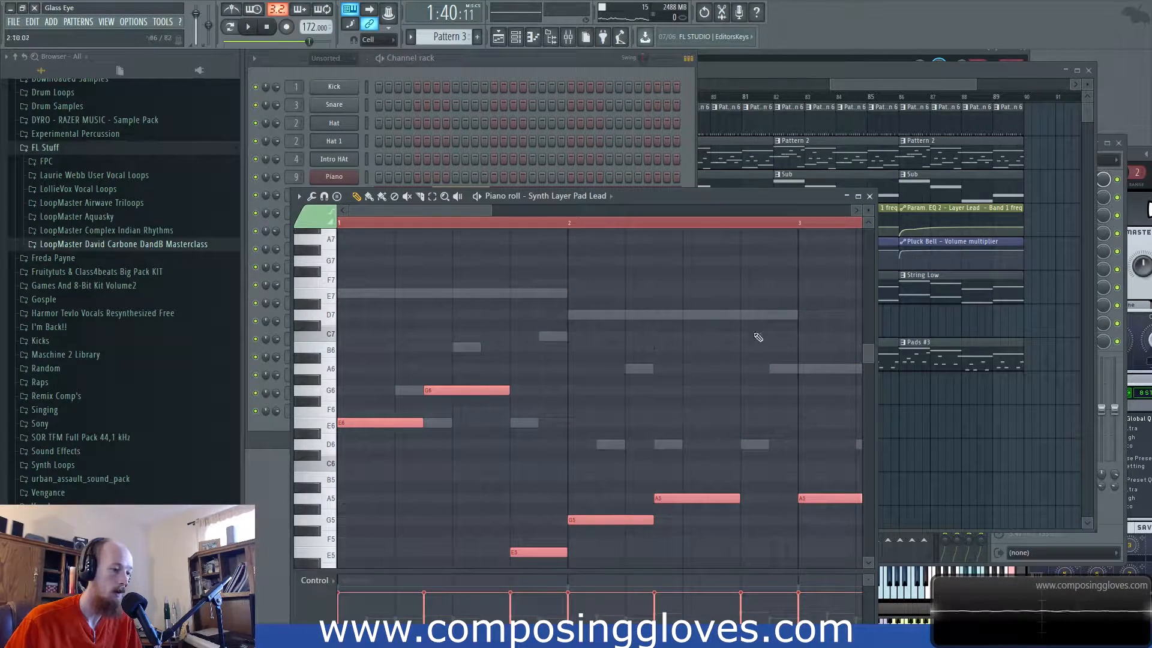
Step: Make the Sub pattern clip at bar 82 on Track 3 unique
click(934, 85)
double_click(840, 185)
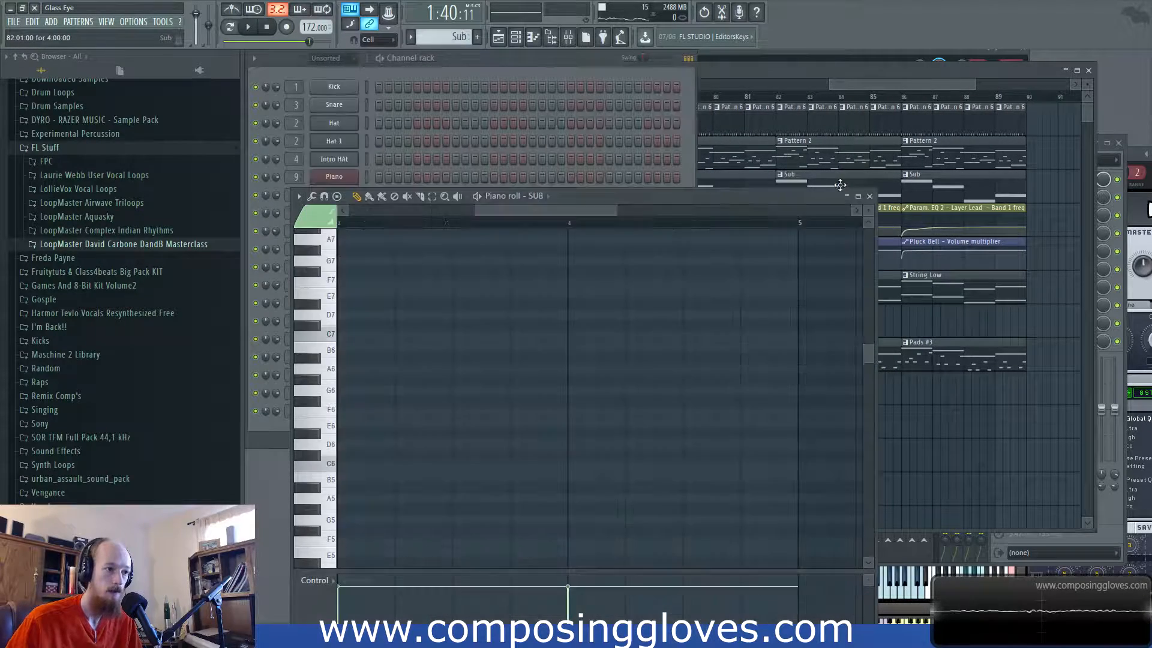
click(804, 181)
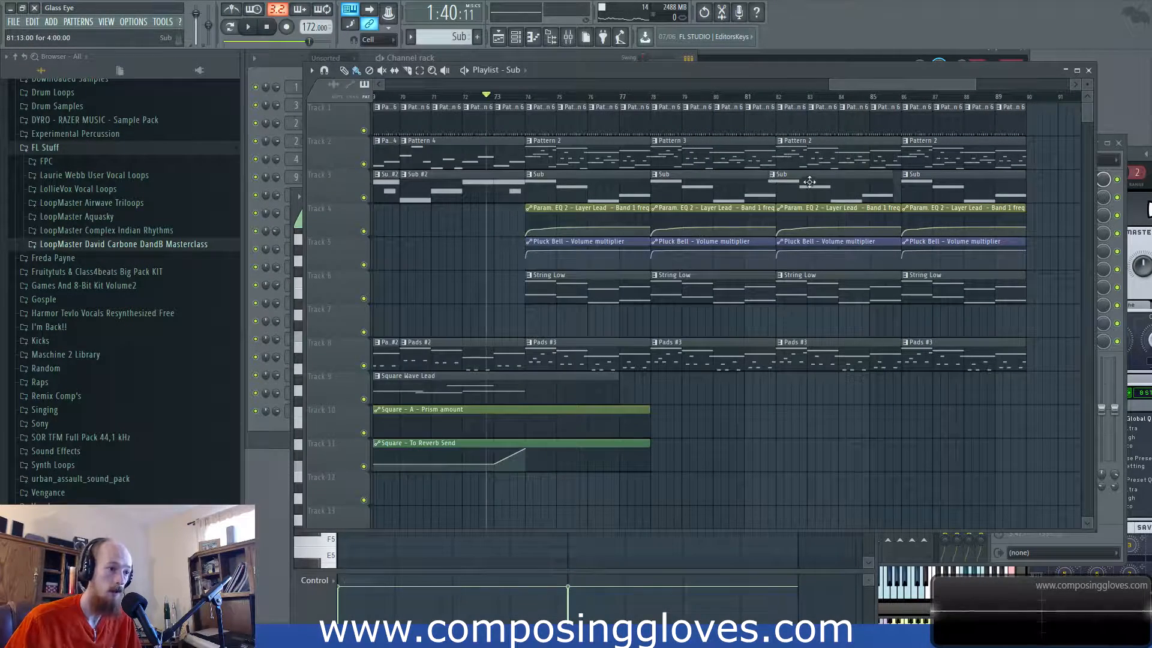
click(781, 175)
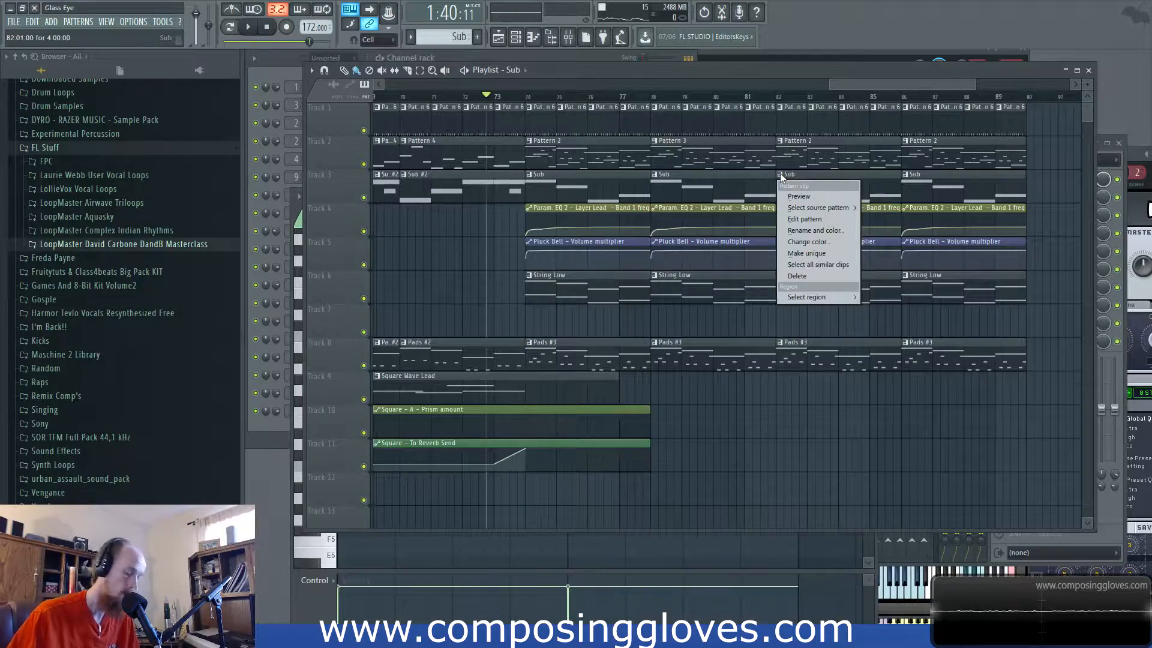
click(804, 256)
Step: Transpose all SUB notes in the unique pattern up seven semitones, so the first note lands on E3
key(ctrl+a)
scroll(404, 390, down, 8)
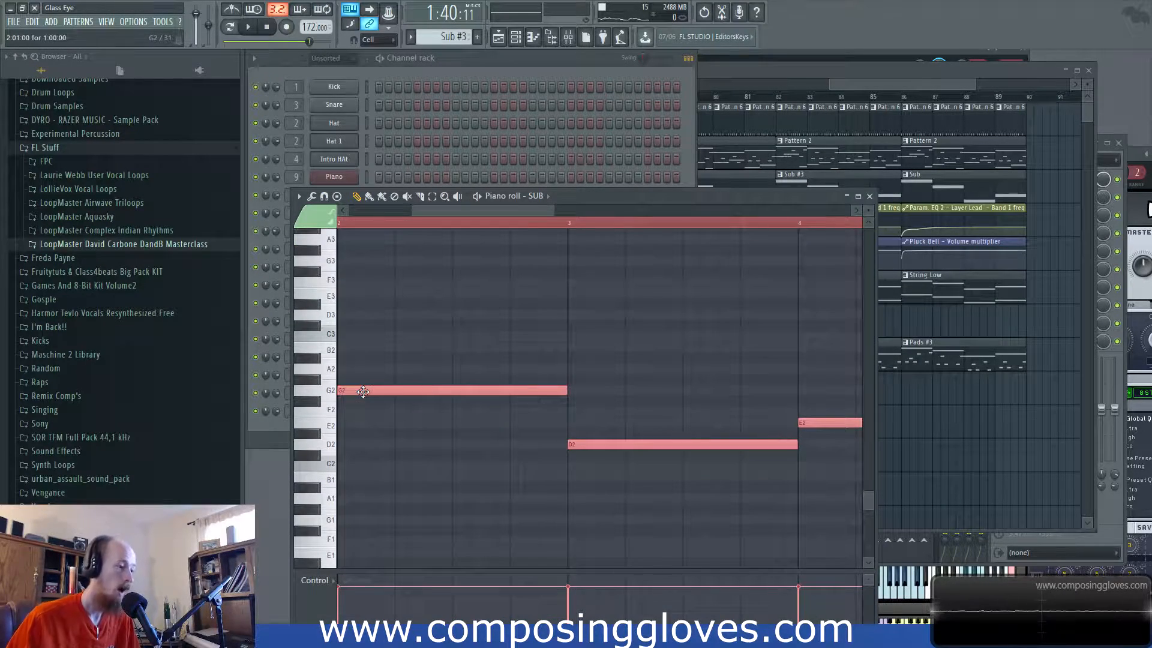
scroll(363, 391, up, 1)
scroll(363, 391, left, 2)
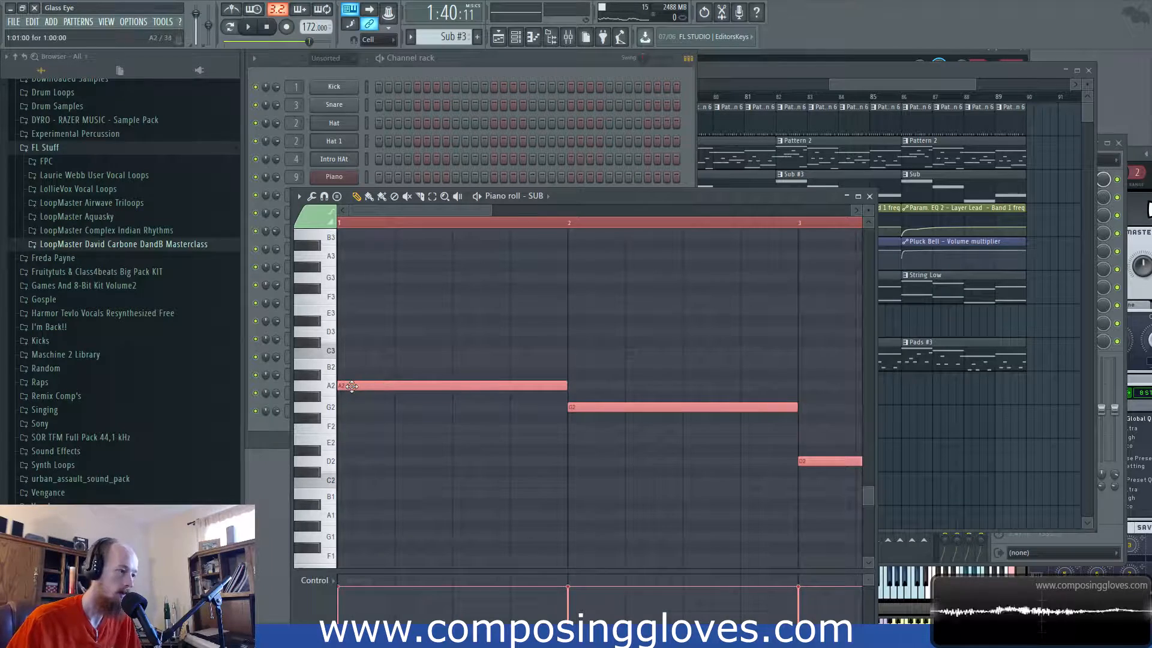
drag(349, 388, 351, 313)
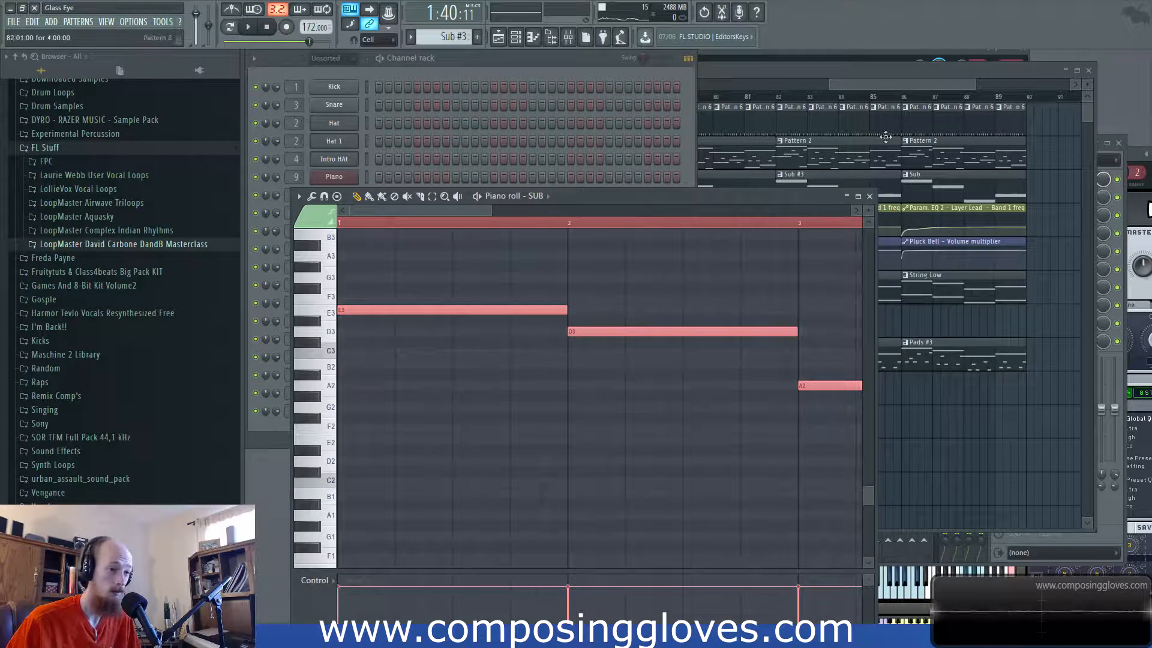
Step: Make the String Low clip at bar 82 on Track 6 unique and transpose its Strings notes up seven semitones
click(899, 82)
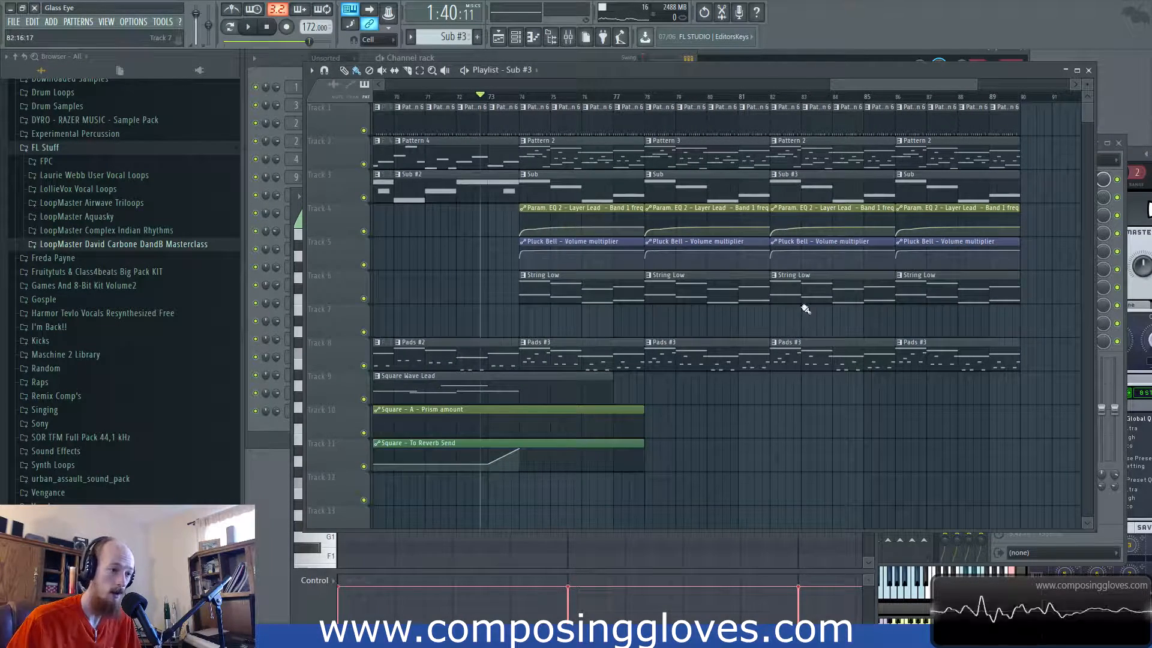
click(773, 275)
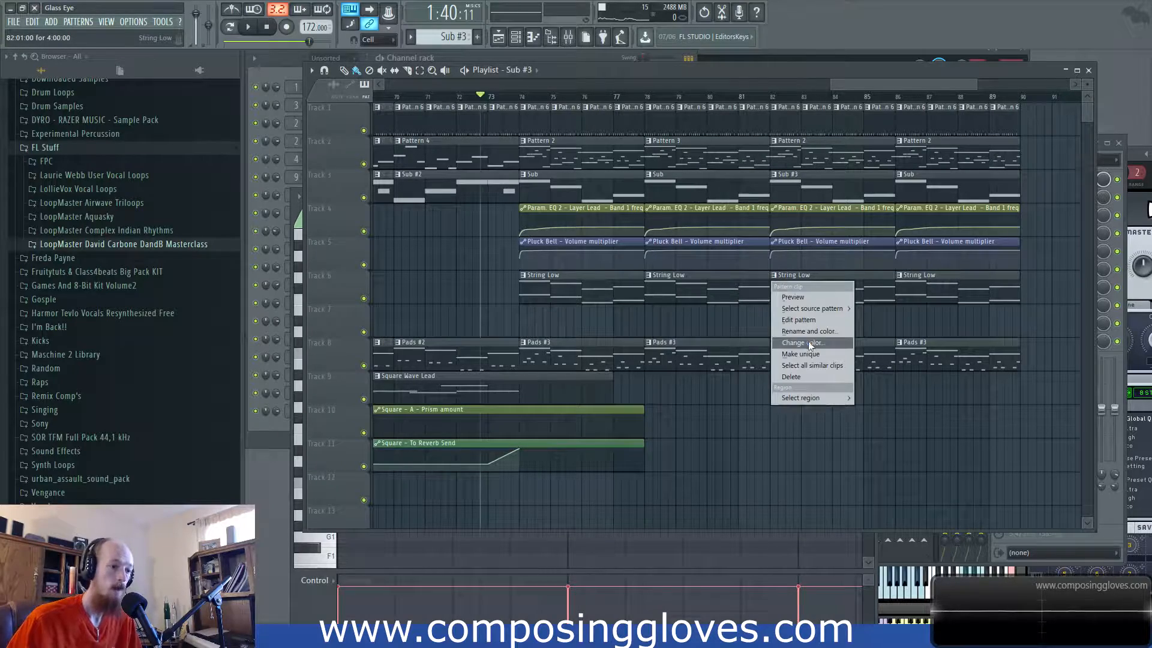
click(819, 355)
double_click(818, 296)
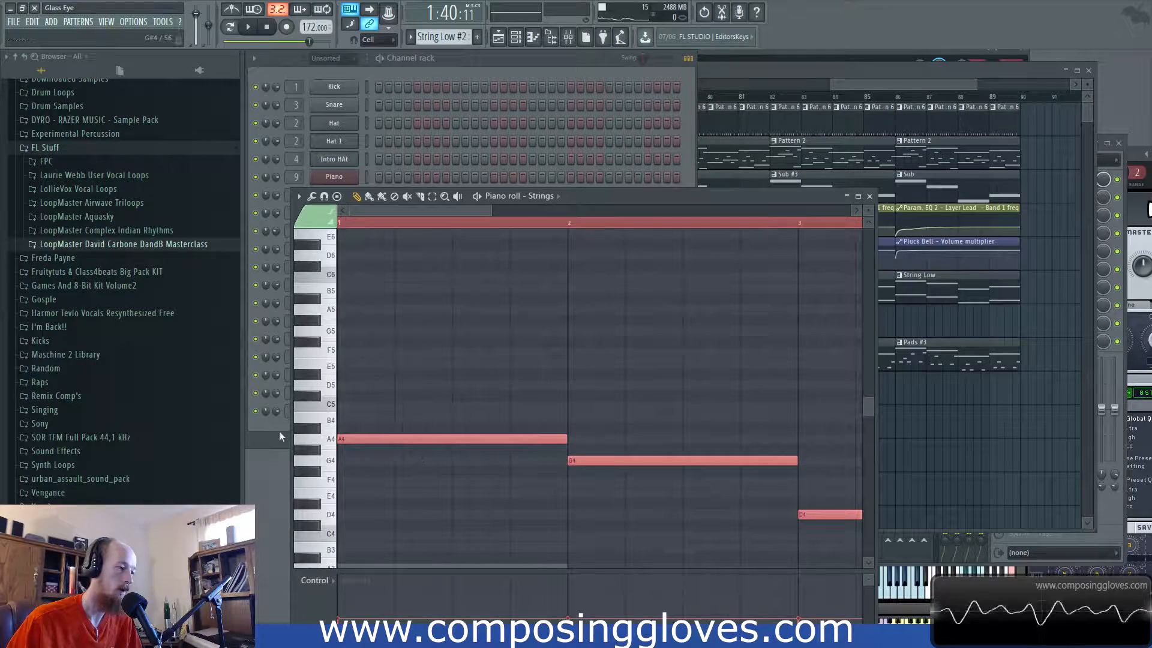
drag(357, 443, 341, 371)
Step: Switch to the Low Strings notes of the same pattern and select them all
scroll(360, 384, down, 4)
right_click(393, 408)
right_click(393, 408)
key(ctrl+a)
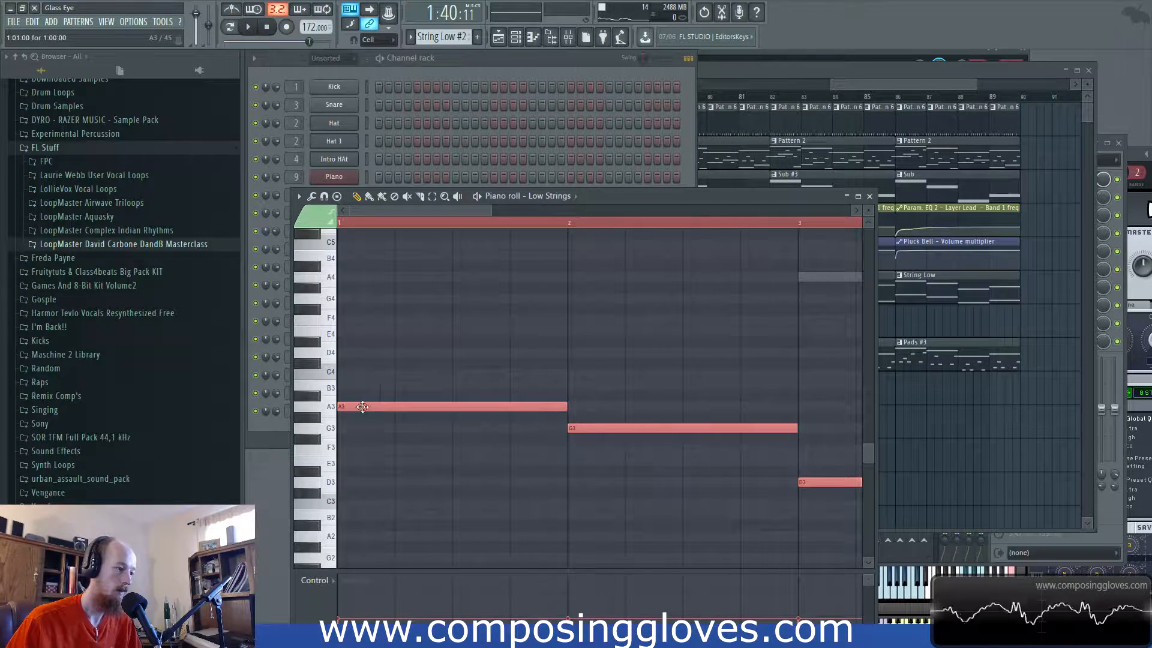
Step: Try transposing the Low Strings notes down five semitones, and undo the recent note moves
scroll(363, 406, up, 4)
drag(370, 472, 297, 473)
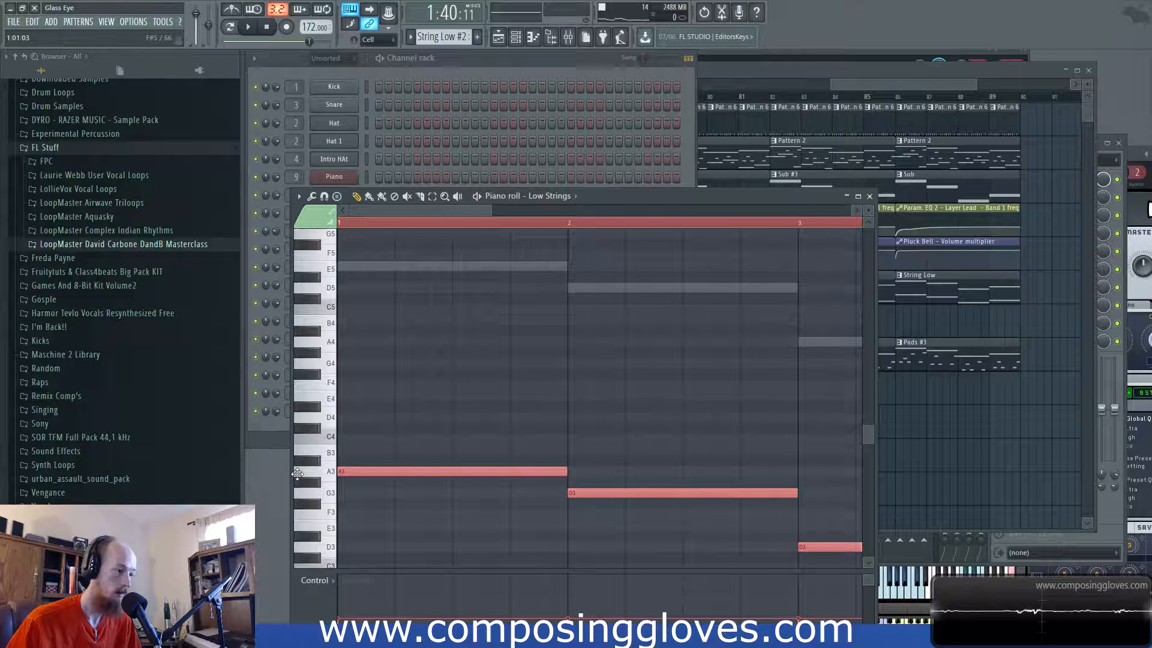
drag(298, 491, 304, 523)
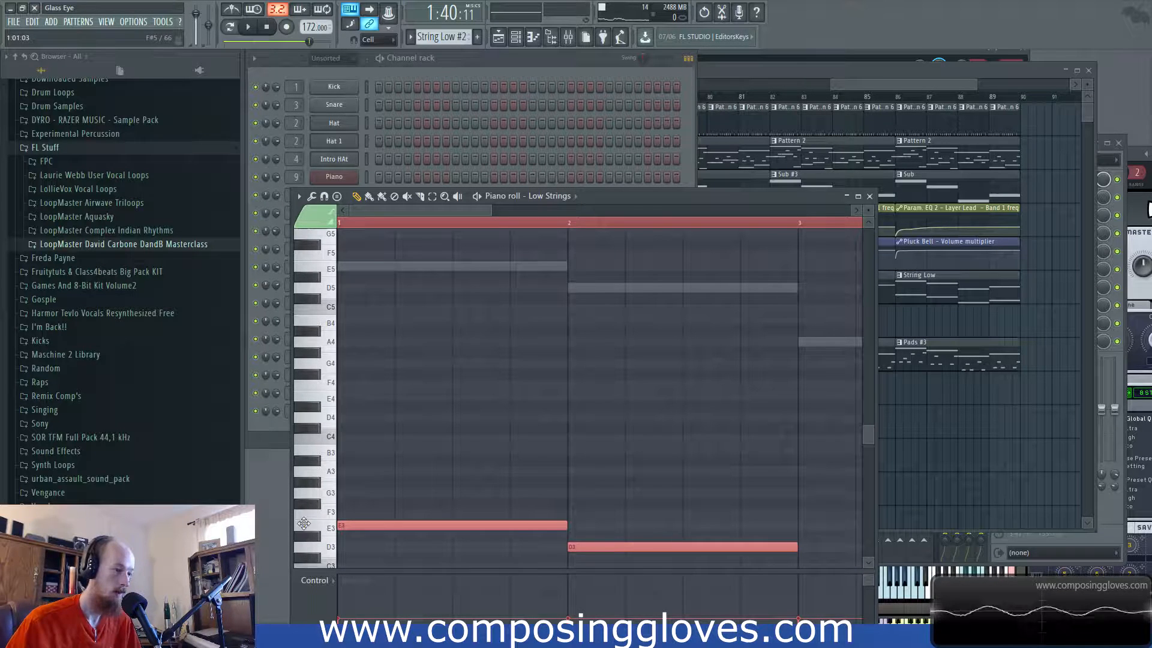
key(ctrl+z)
key(ctrl+alt+z)
key(ctrl+alt+z)
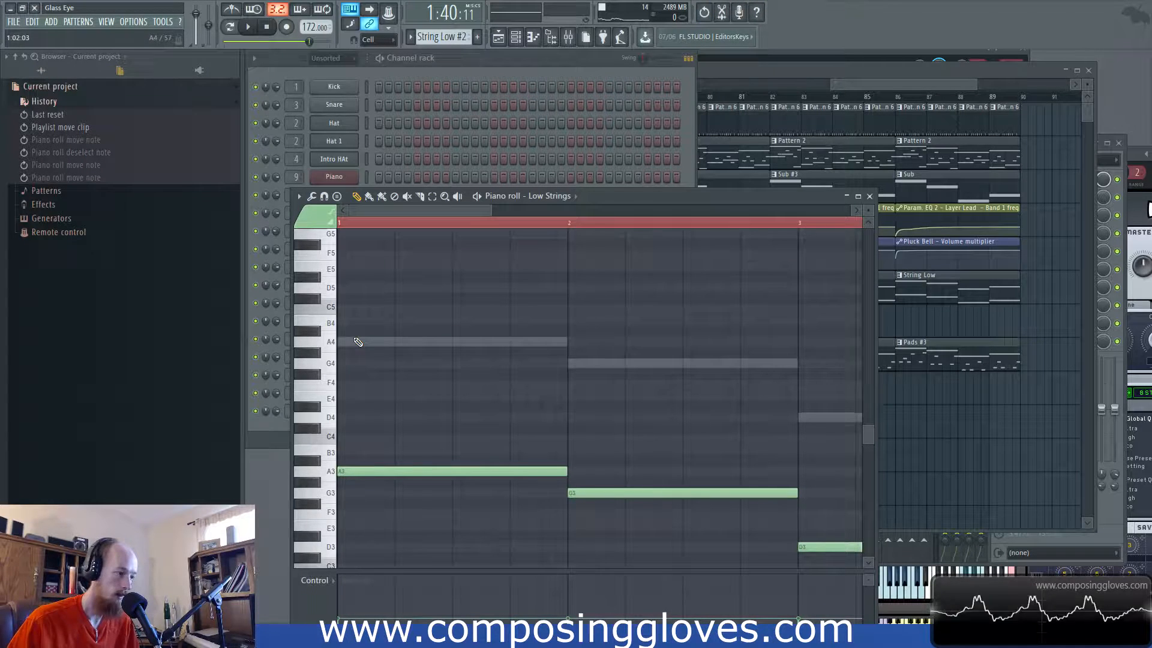
Step: Step through the project history to restore the Strings transposition while leaving the Low Strings notes at their original pitch
key(ctrl+shift+z)
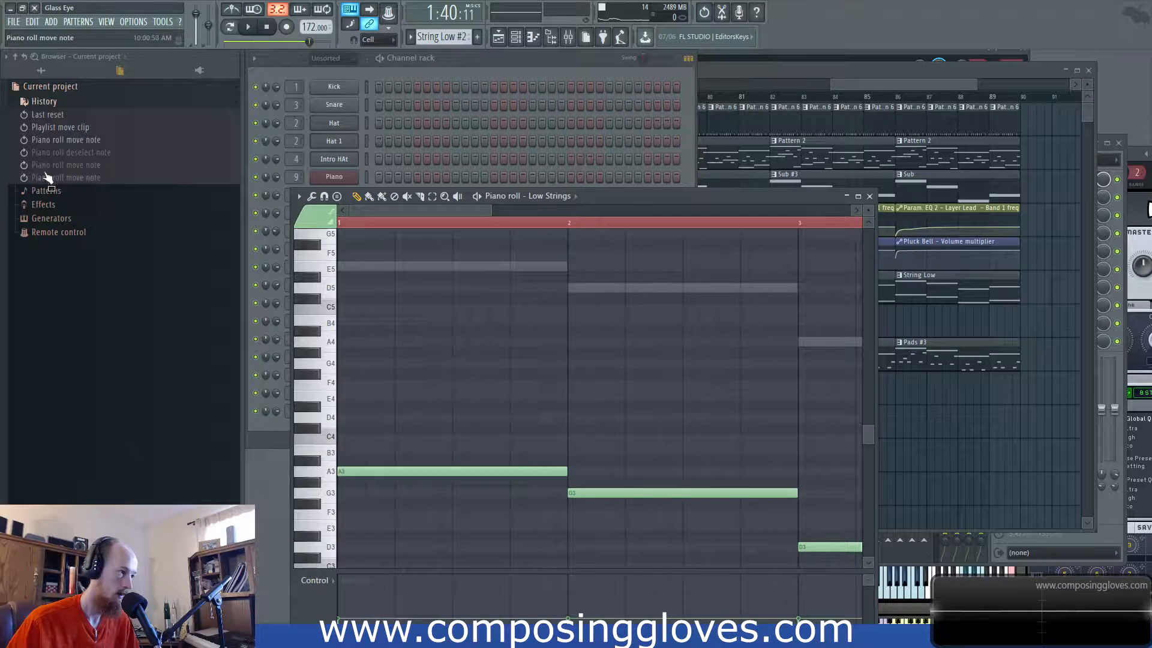
click(56, 154)
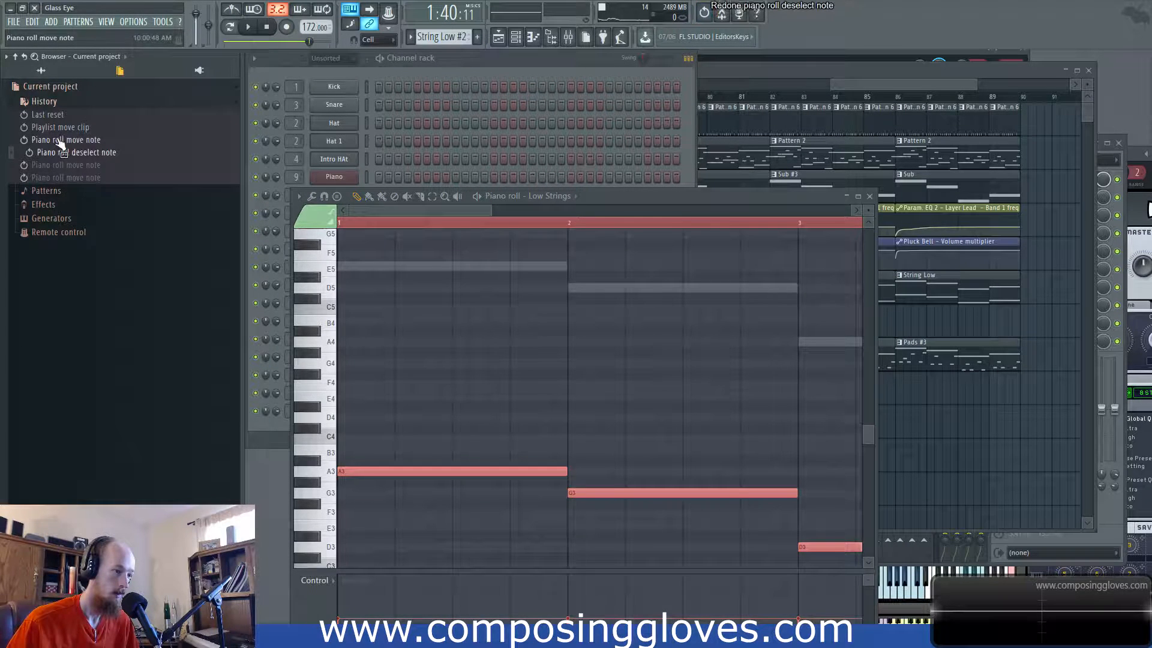
click(58, 140)
click(62, 129)
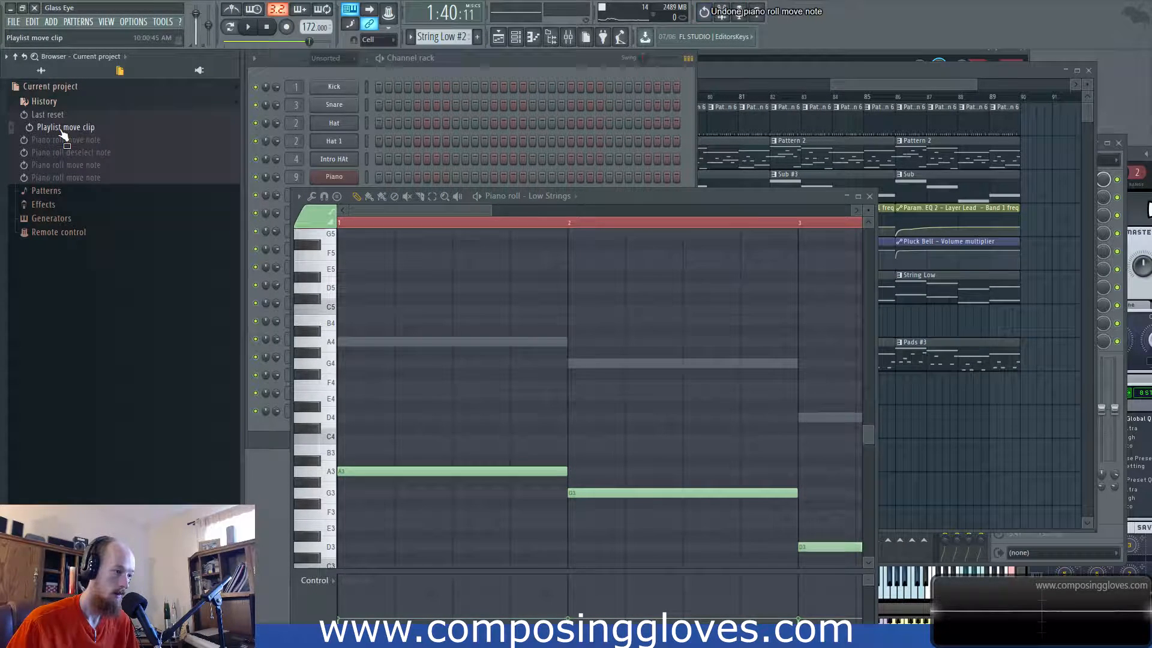
click(60, 140)
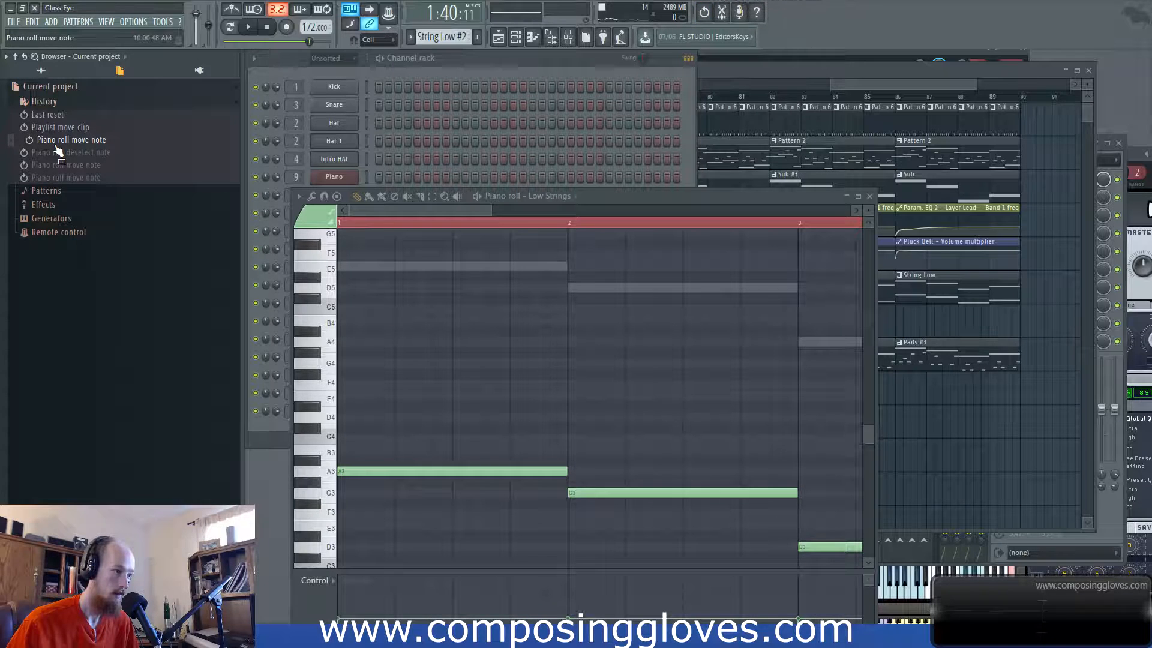
click(64, 130)
click(61, 142)
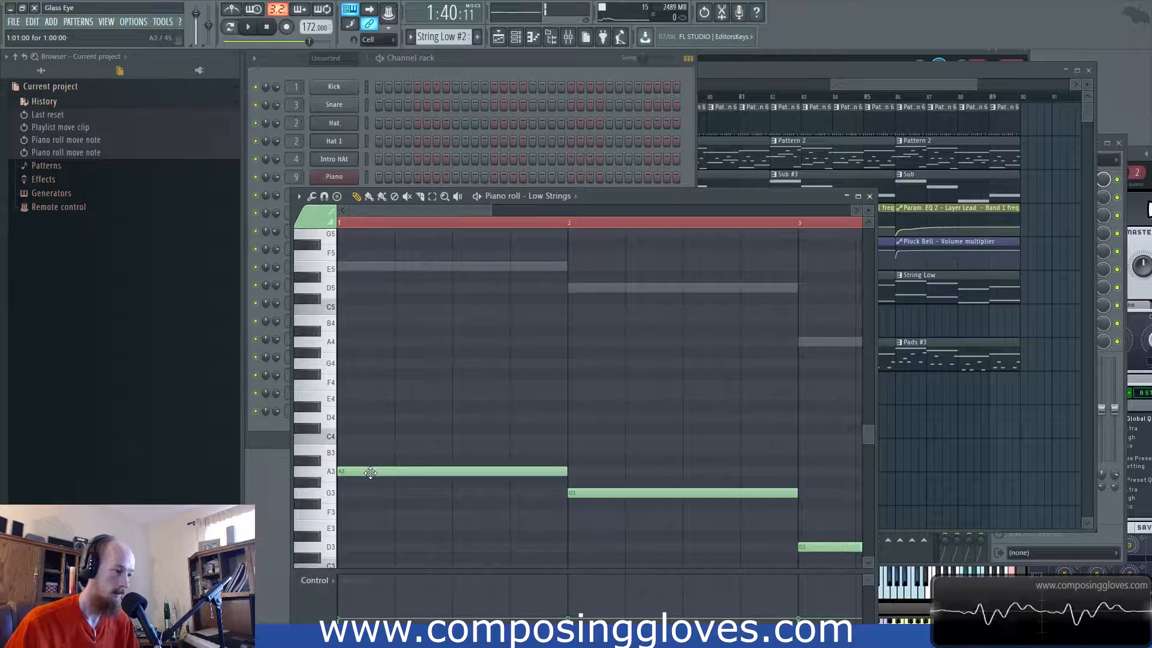
Step: Transpose all Low Strings notes up seven semitones, moving the first note to E4
key(ctrl+a)
drag(371, 473, 357, 399)
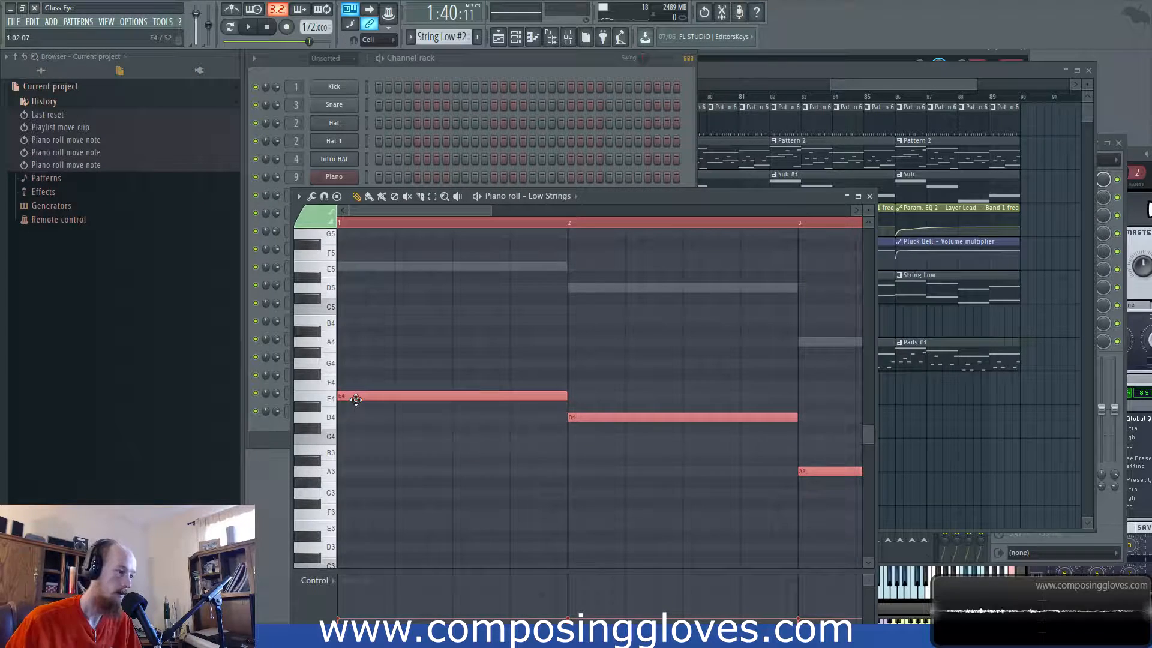
Step: Make the Pads #3 clip at bar 82 on Track 8 unique and transpose all its Pluck Bell notes up seven semitones
drag(869, 85, 897, 85)
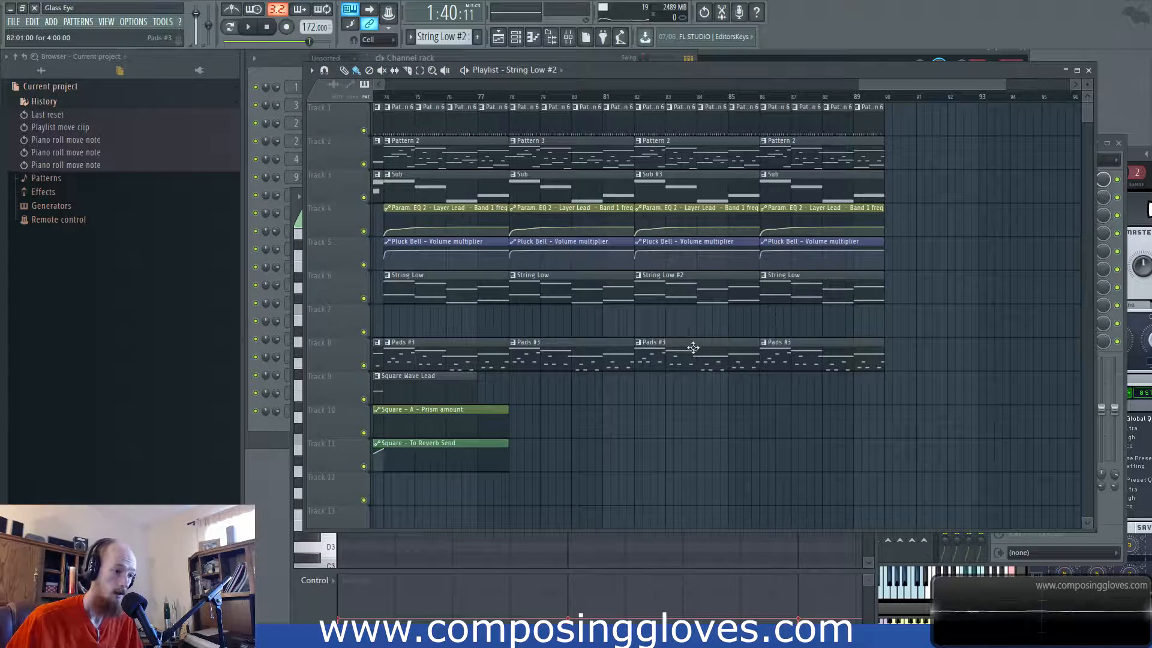
click(640, 342)
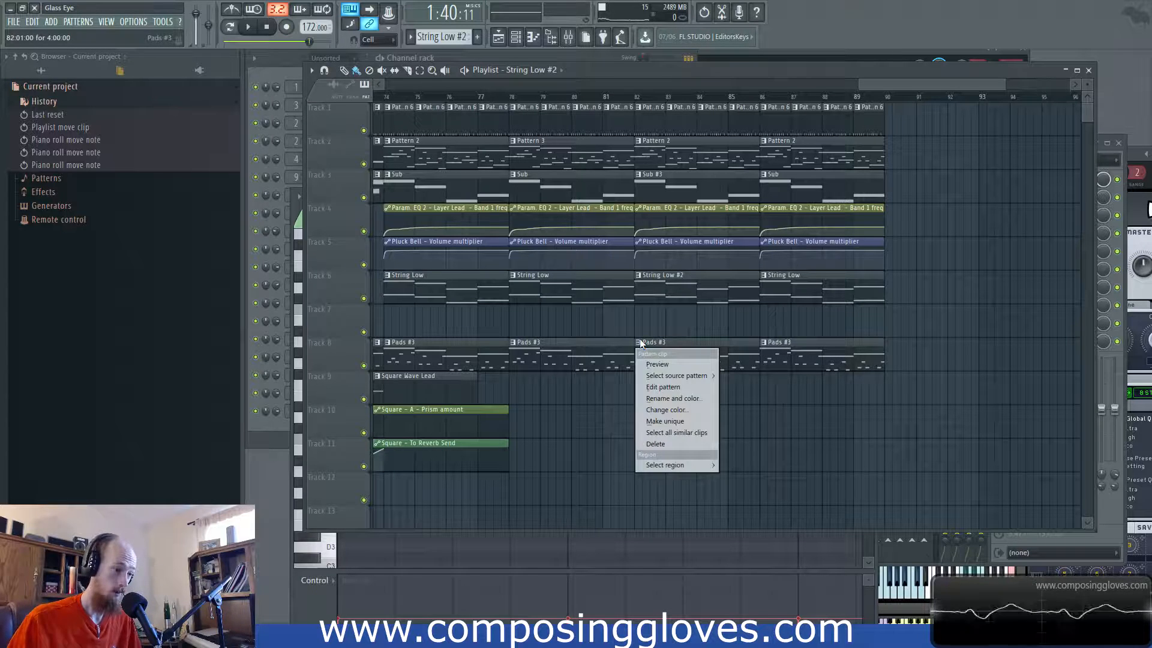
click(666, 422)
scroll(660, 390, up, 5)
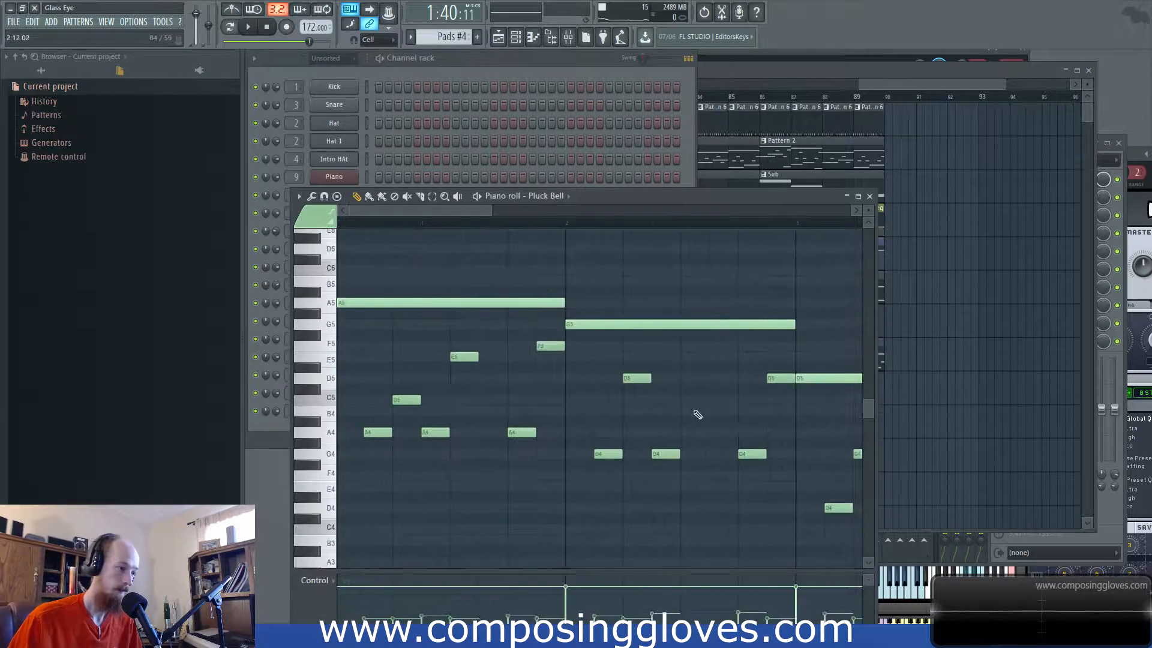
key(ctrl+a)
scroll(702, 442, up, 4)
drag(374, 380, 341, 319)
click(270, 440)
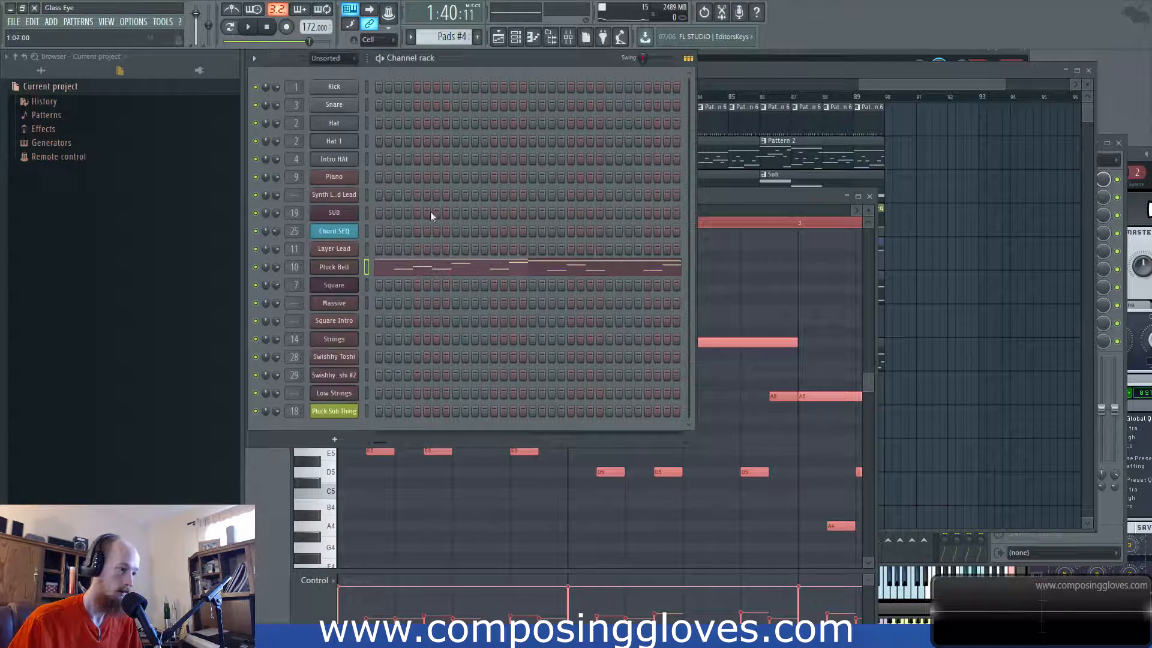
Step: Play the arrangement from bar 74 to about bar 85 to hear the transposed section in context
click(908, 72)
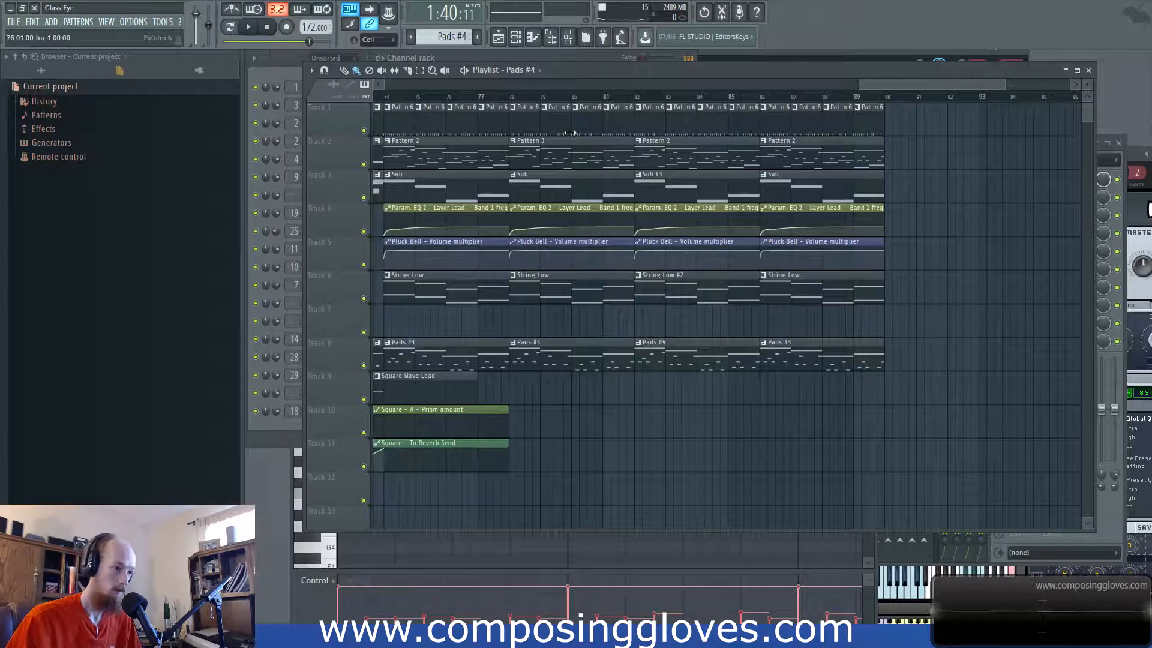
scroll(696, 198, left, 3)
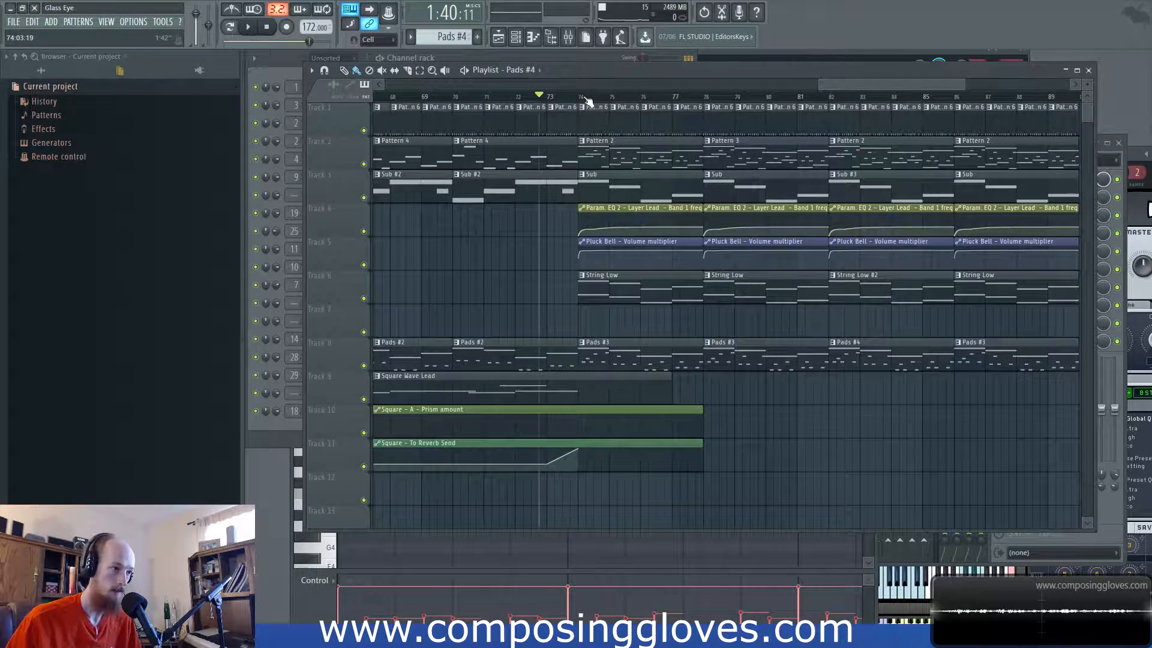
click(587, 101)
key(space)
scroll(650, 279, up, 2)
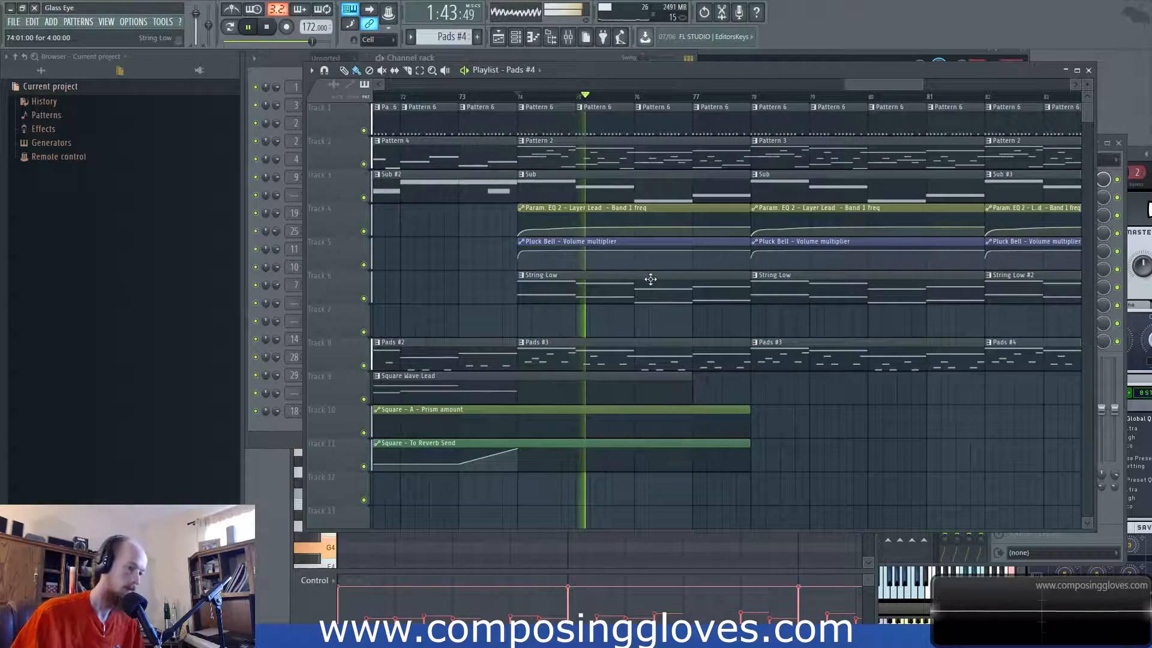
scroll(689, 270, right, 2)
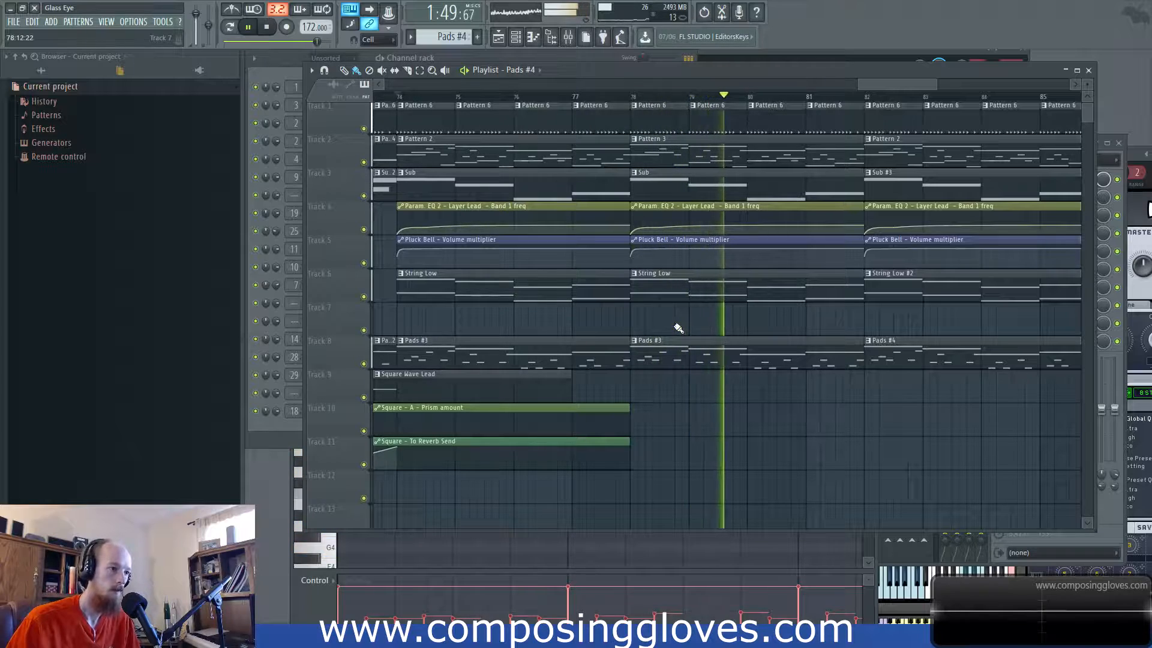
scroll(714, 330, down, 4)
drag(710, 330, 660, 334)
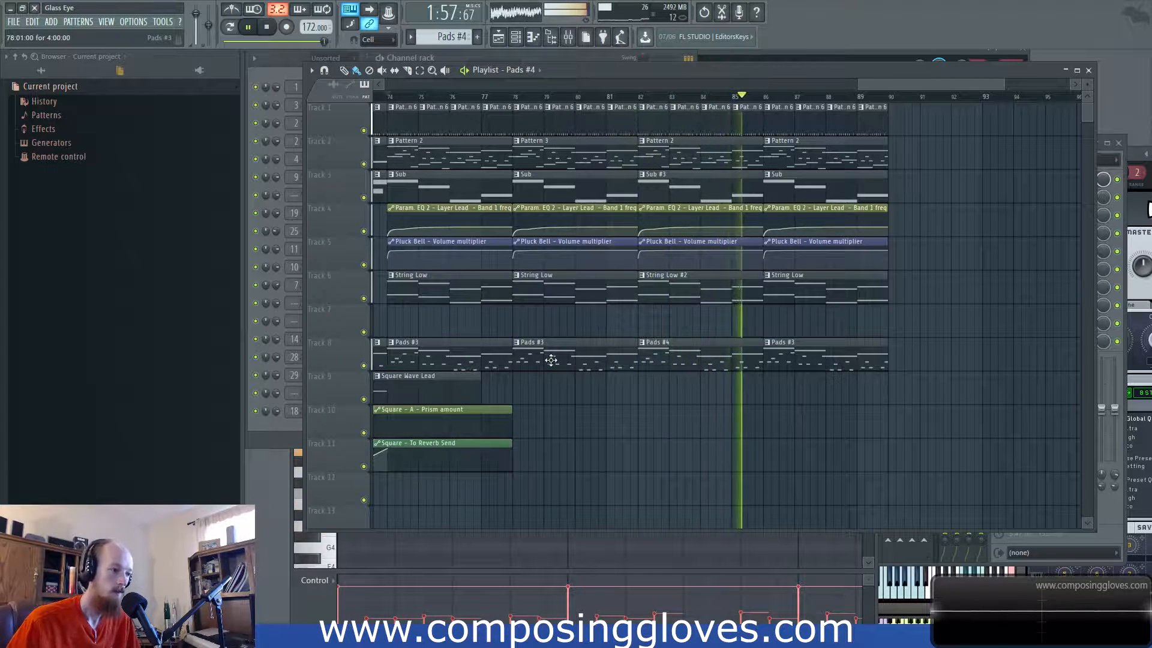
key(space)
Step: Compare the Pluck Bell notes of the pads clip at bar 78 with those of the pads clip at bar 82
scroll(558, 330, up, 3)
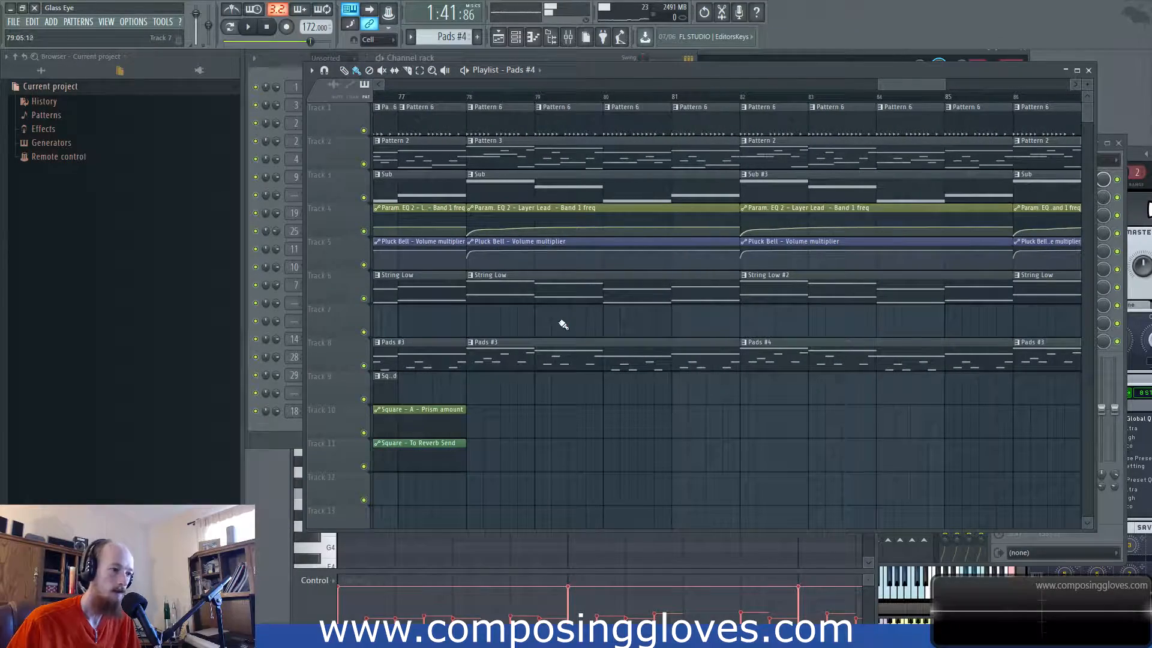
scroll(755, 336, down, 3)
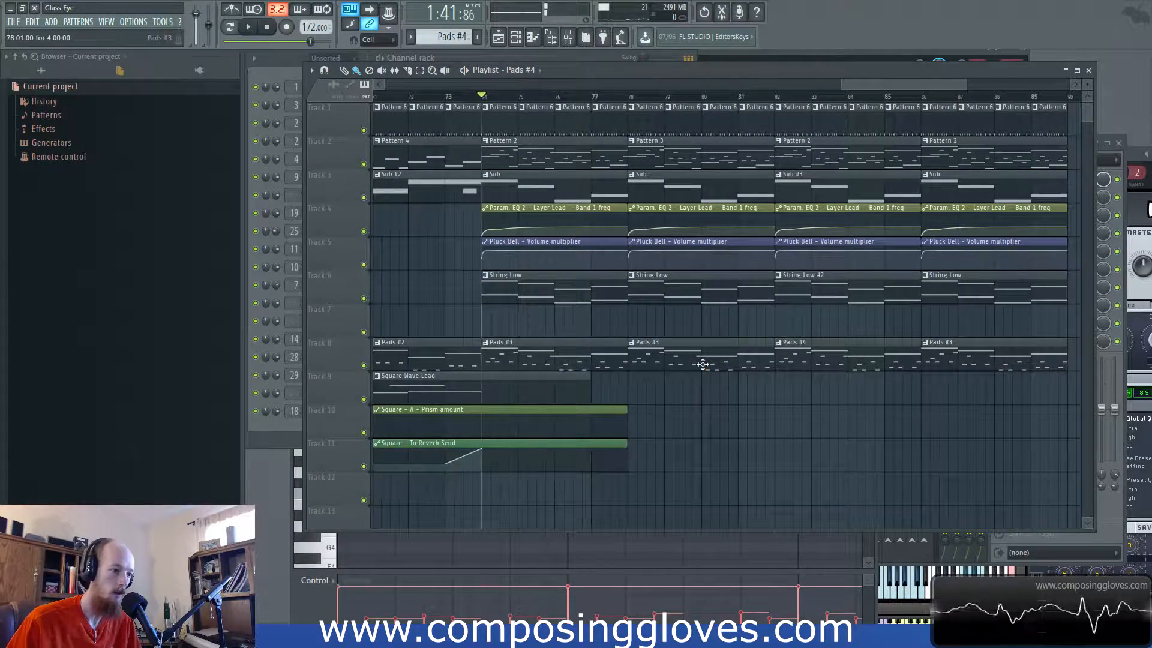
double_click(703, 364)
click(553, 67)
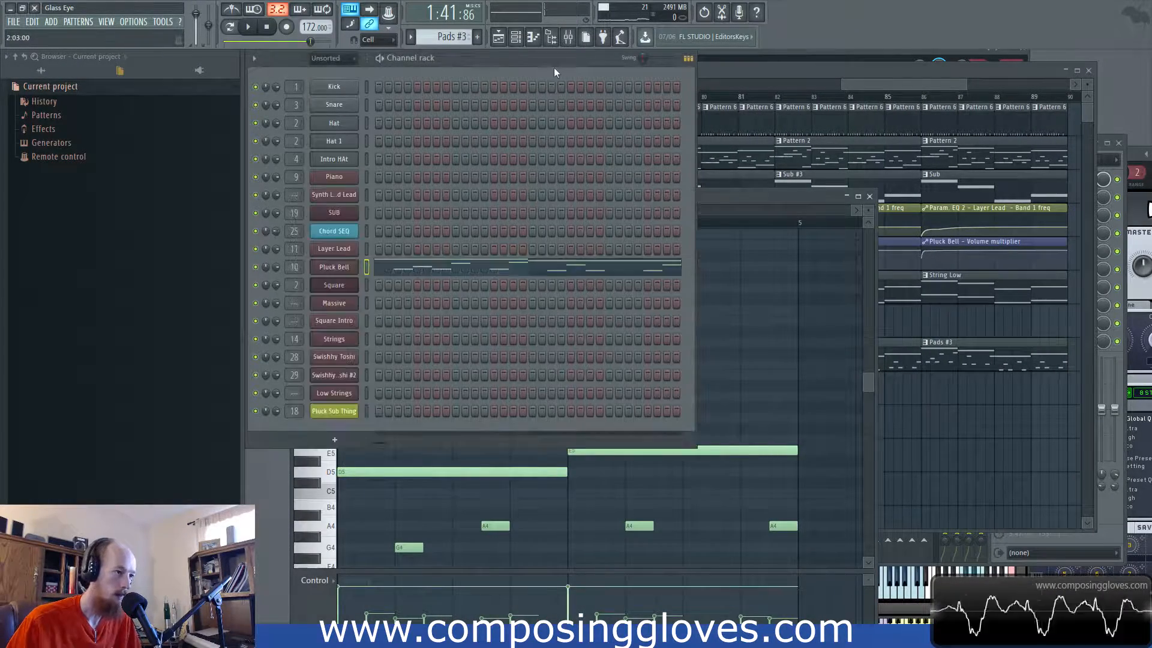
click(899, 87)
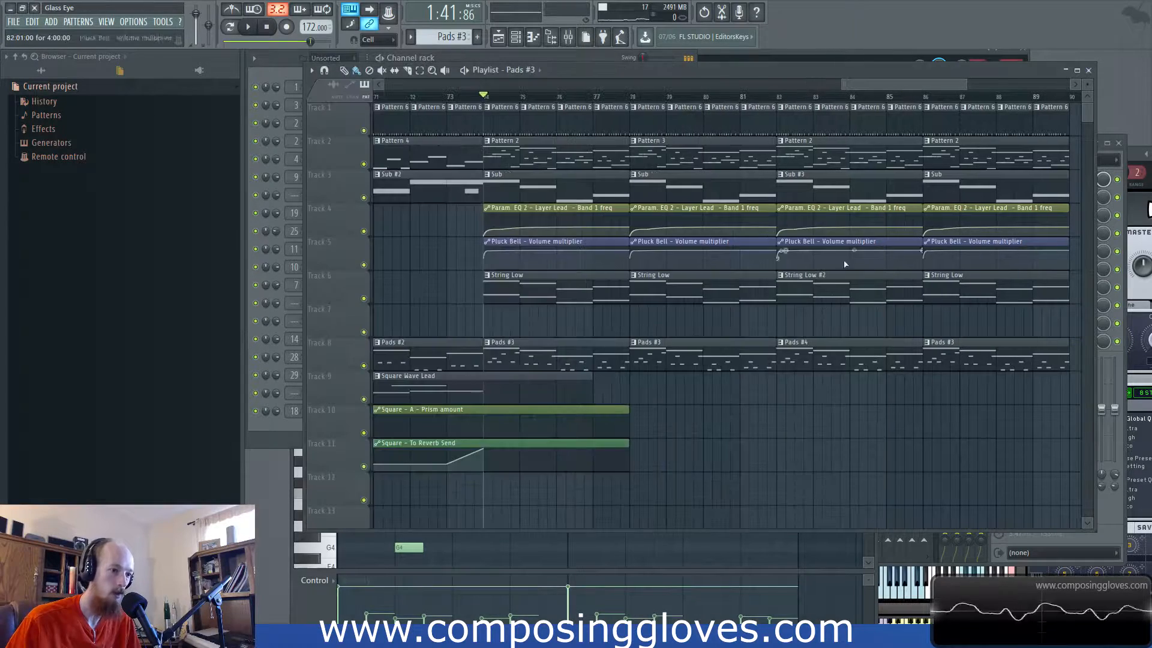
double_click(810, 356)
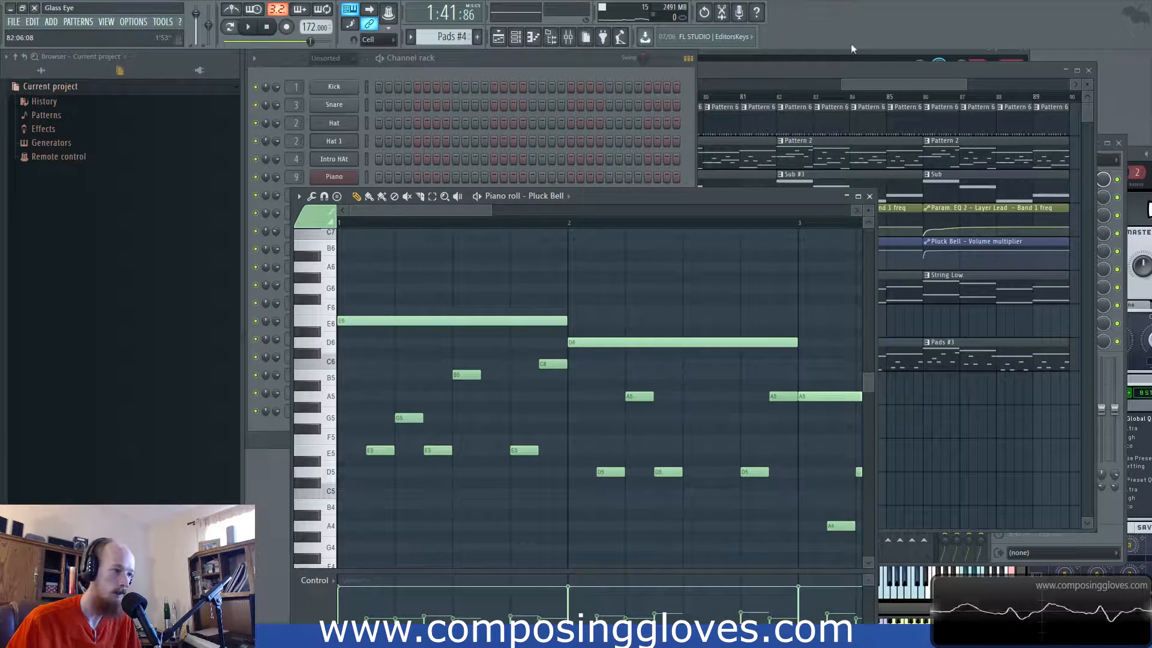
click(893, 88)
Step: Replace the Pattern 2 clip at bar 82 on Track 2 with a Pattern 3 clip
scroll(718, 351, right, 2)
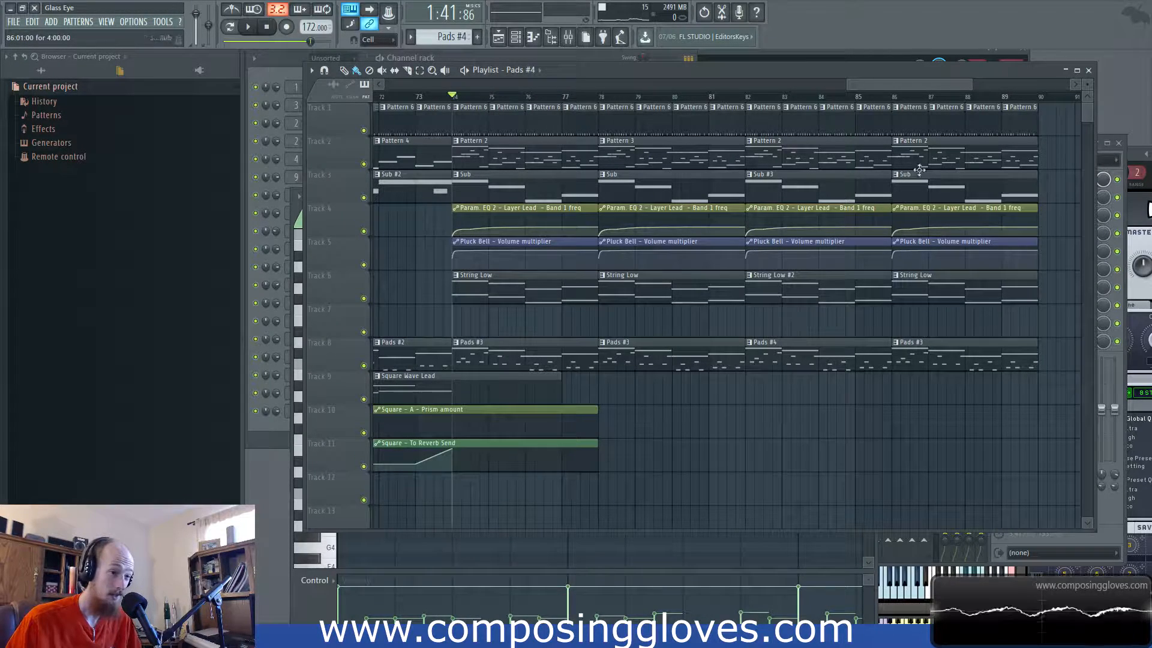
right_click(763, 161)
drag(726, 158, 840, 168)
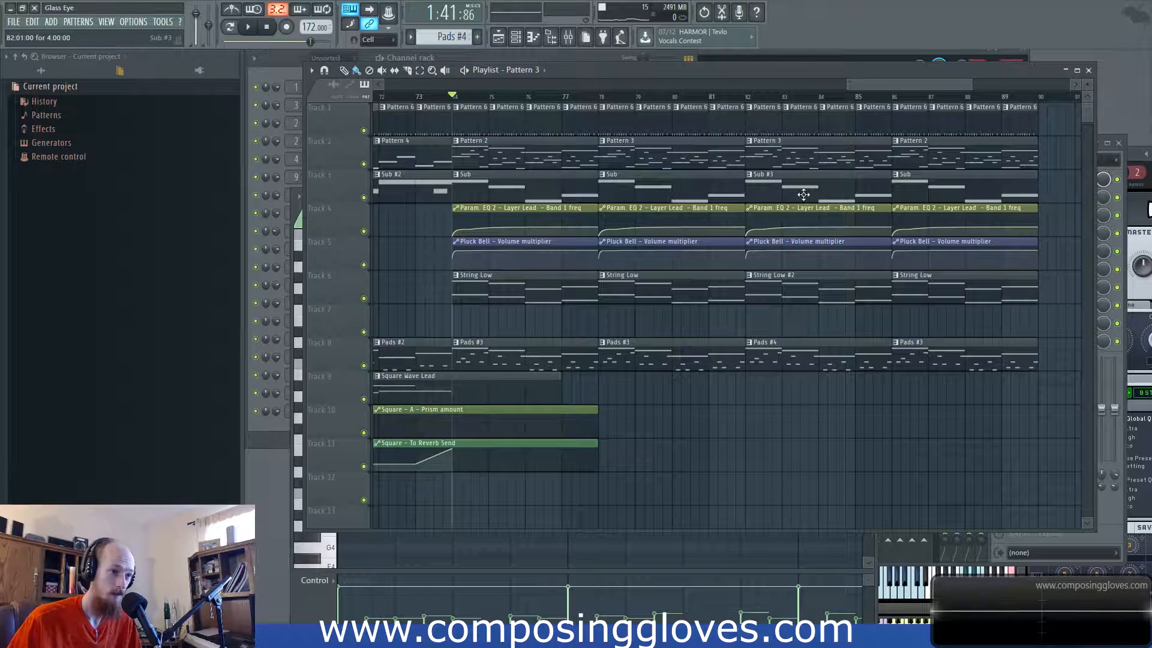
Step: Play the arrangement from bar 74 to about bar 89 to hear the drop with the Pattern 3 clips
scroll(792, 282, down, 1)
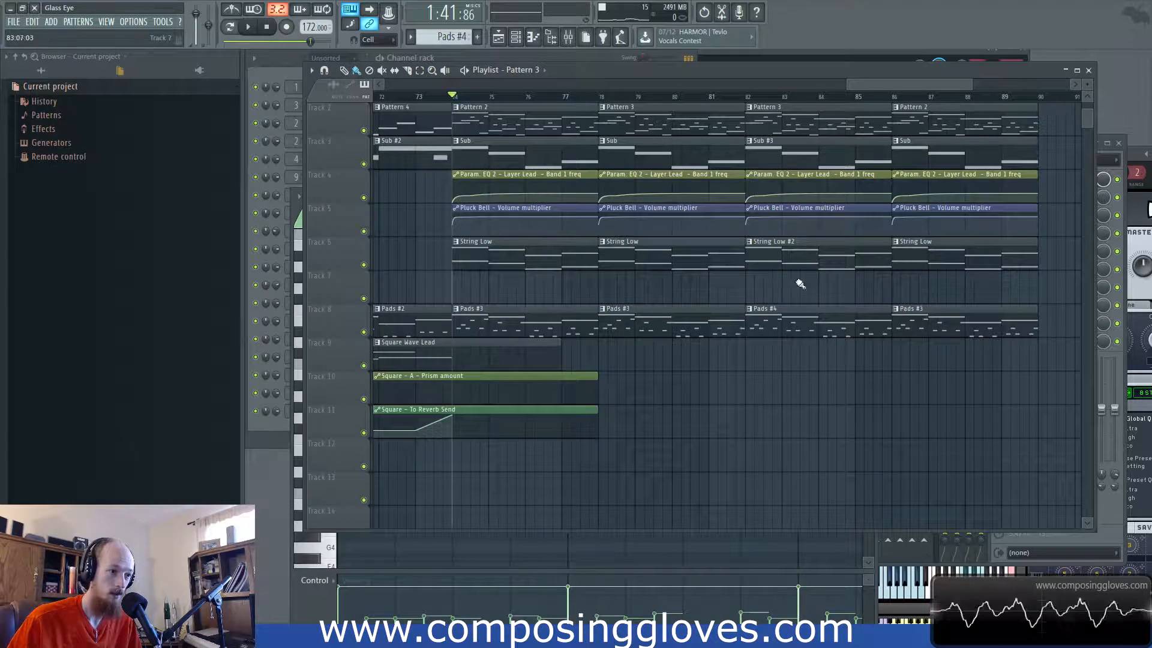
scroll(665, 335, down, 2)
scroll(656, 330, up, 2)
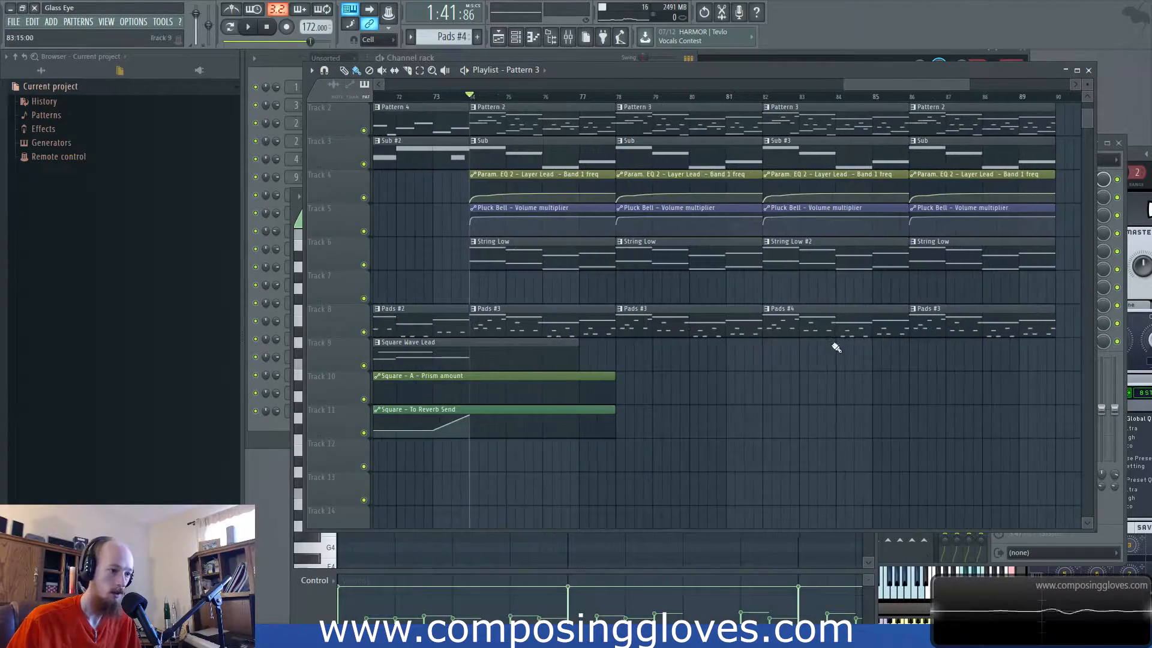
scroll(680, 339, up, 1)
drag(891, 84, 915, 88)
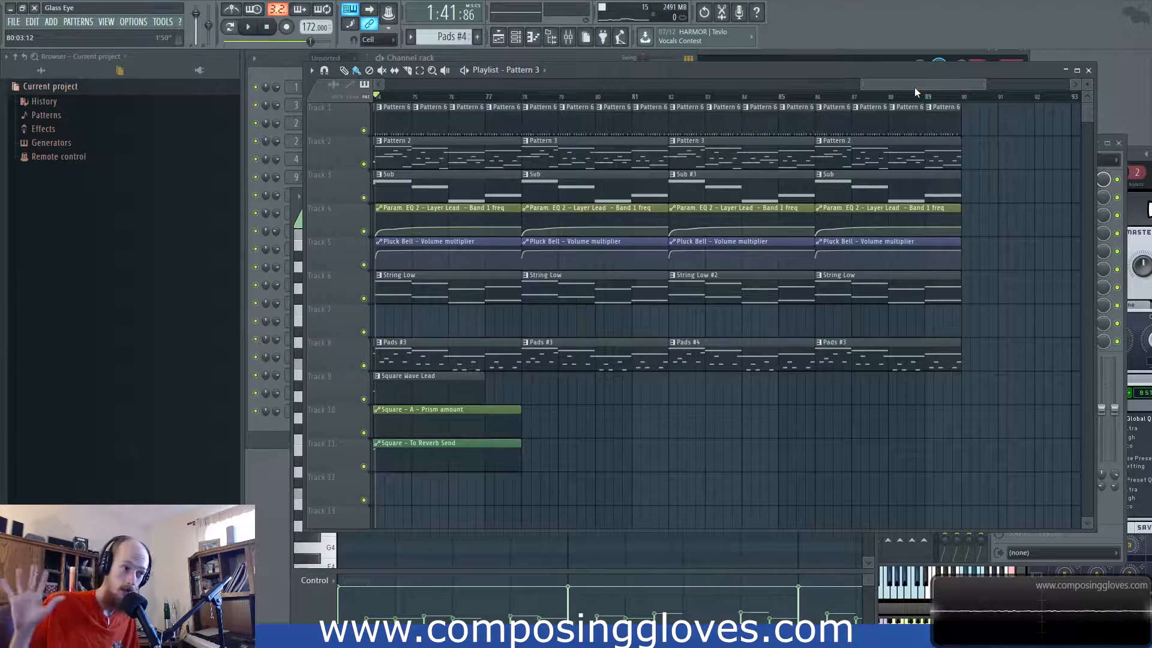
drag(914, 88, 897, 87)
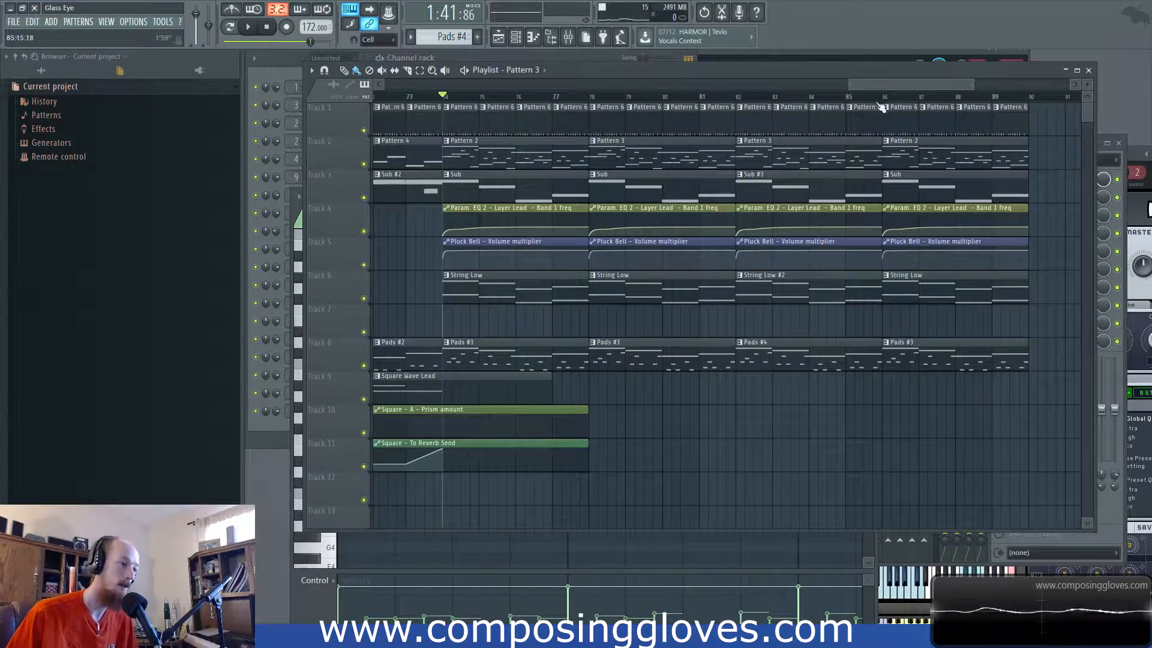
key(space)
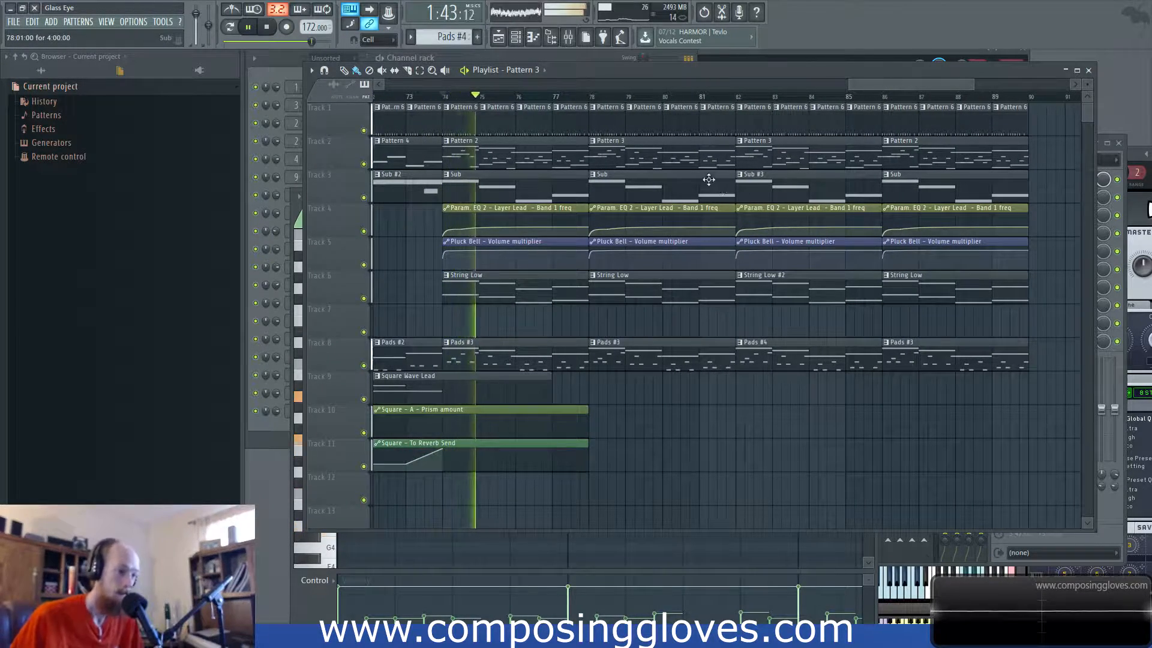
scroll(747, 189, down, 2)
drag(747, 189, 676, 187)
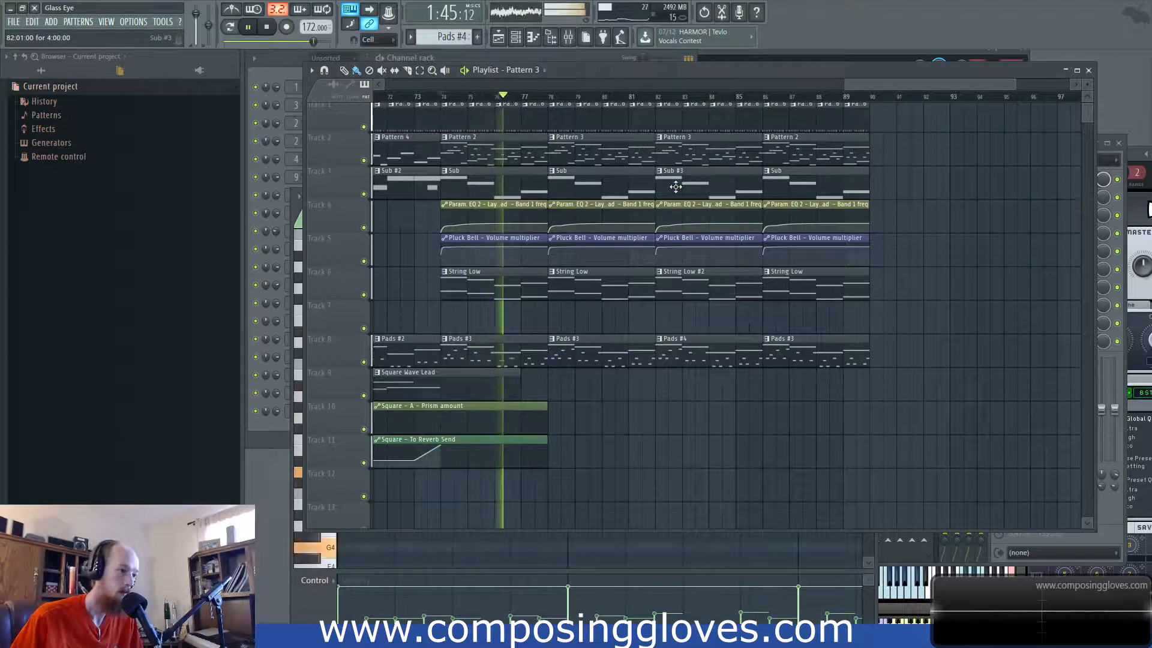
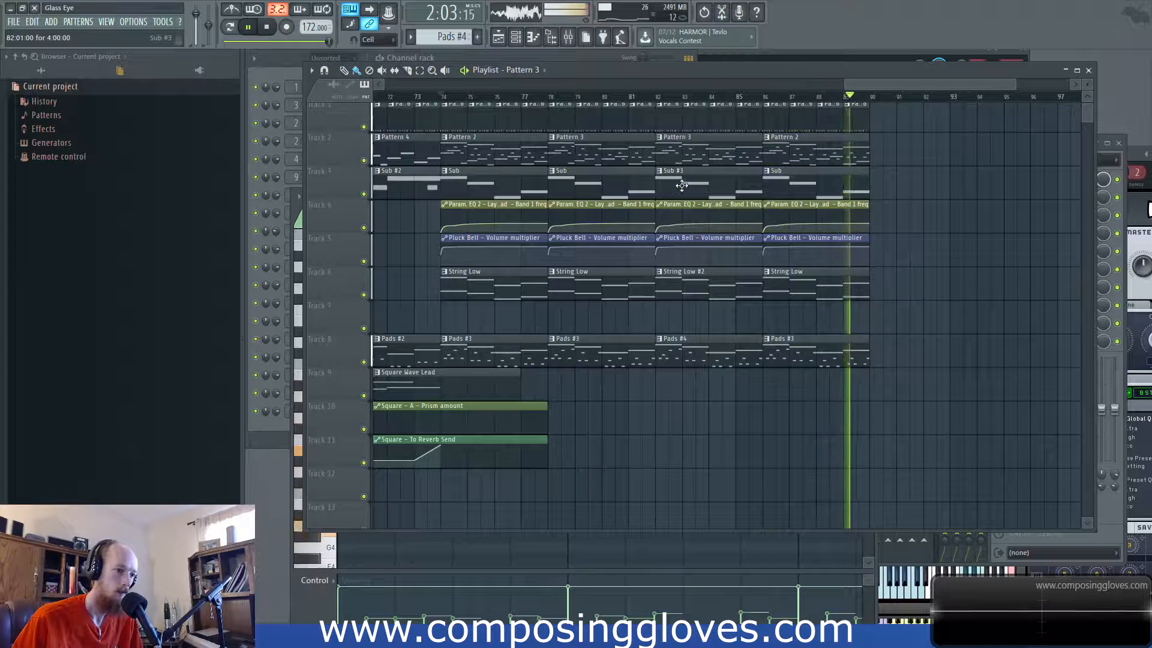
Step: Add a Pattern 2 clip at bar 90 on Track 2, audition it, and shorten it to one bar
drag(825, 163, 910, 150)
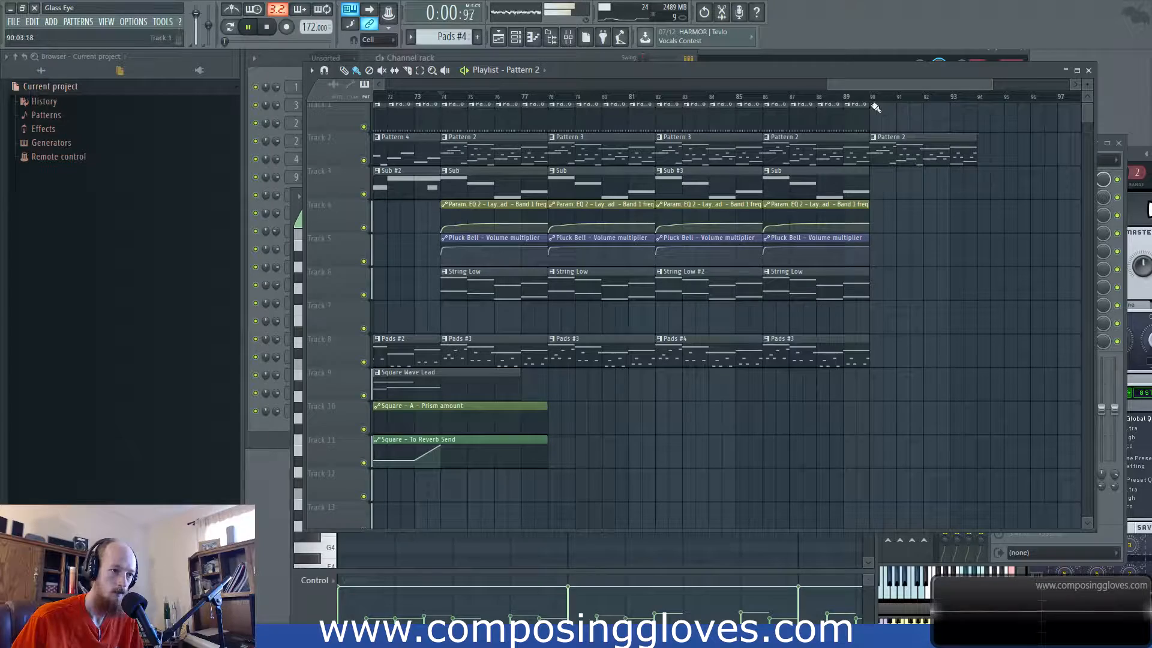
scroll(858, 262, up, 5)
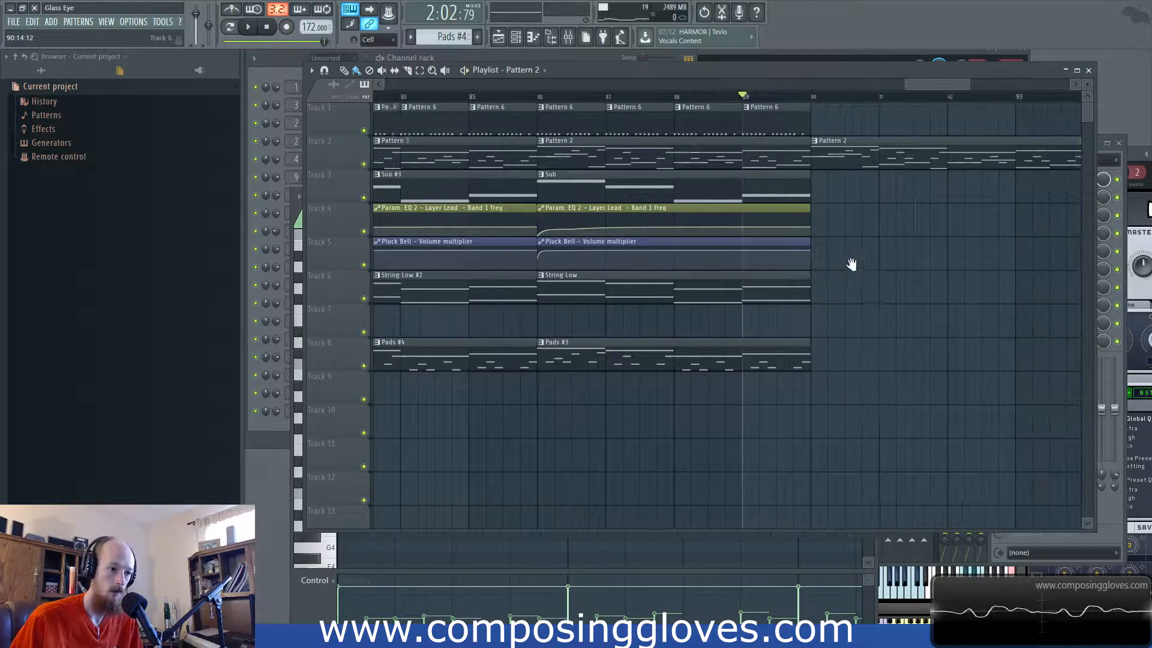
key(space)
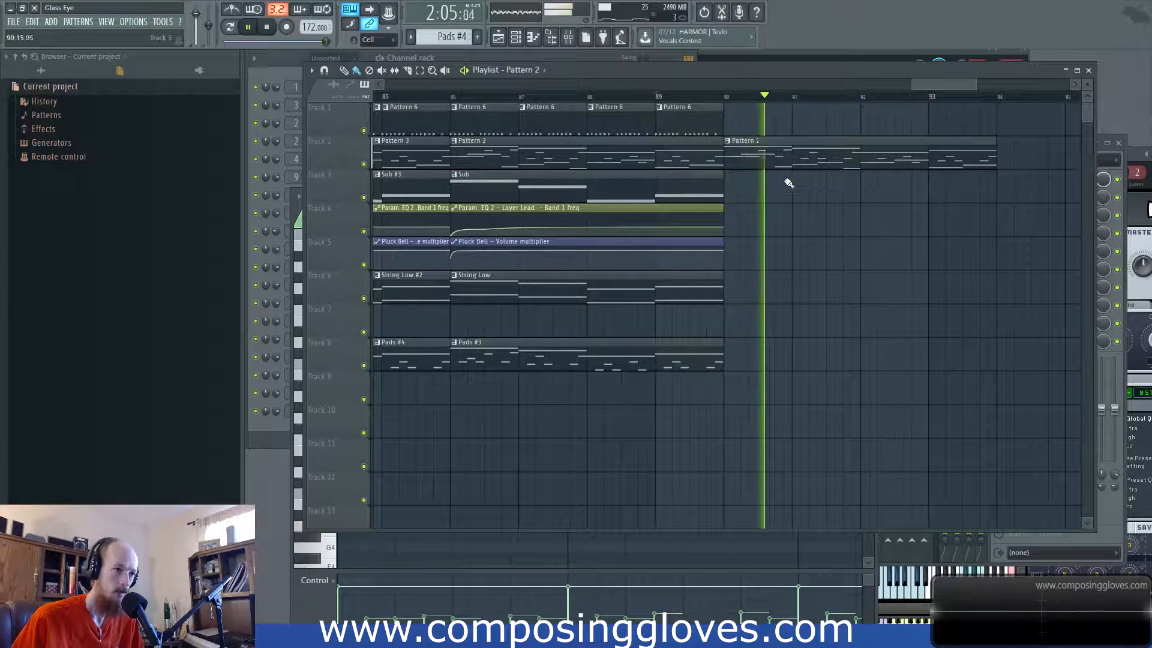
key(space)
drag(996, 165, 824, 156)
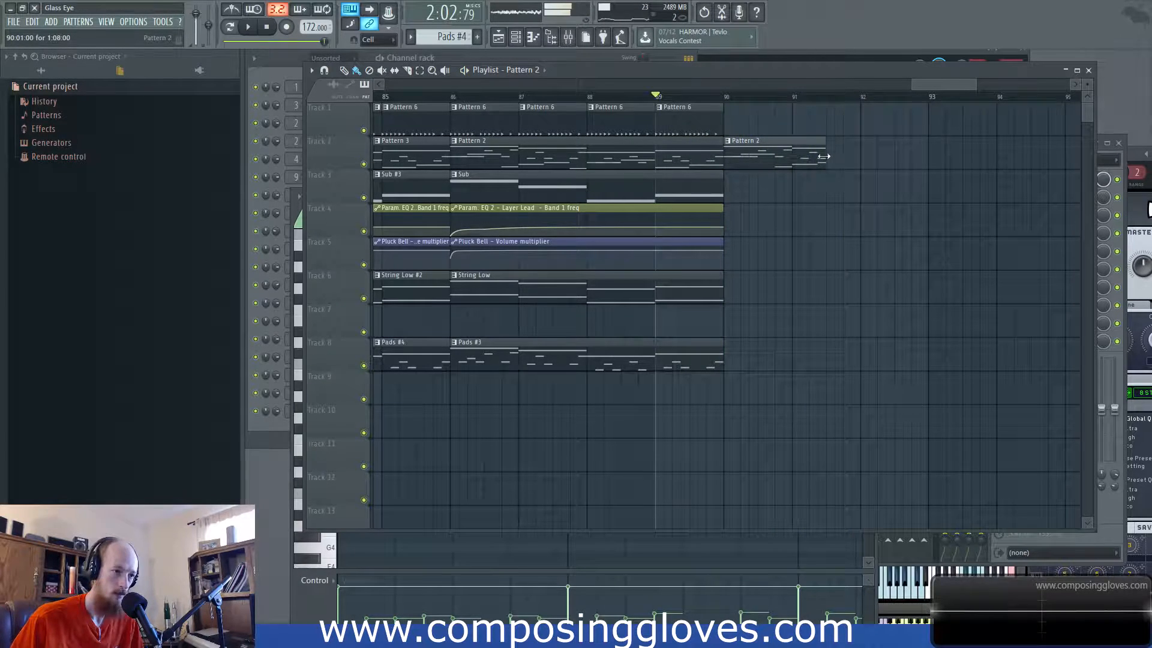
Step: Repeat the one-bar Pattern 2 clip on Track 2 through bar 96 while listening to the loop
scroll(809, 154, down, 2)
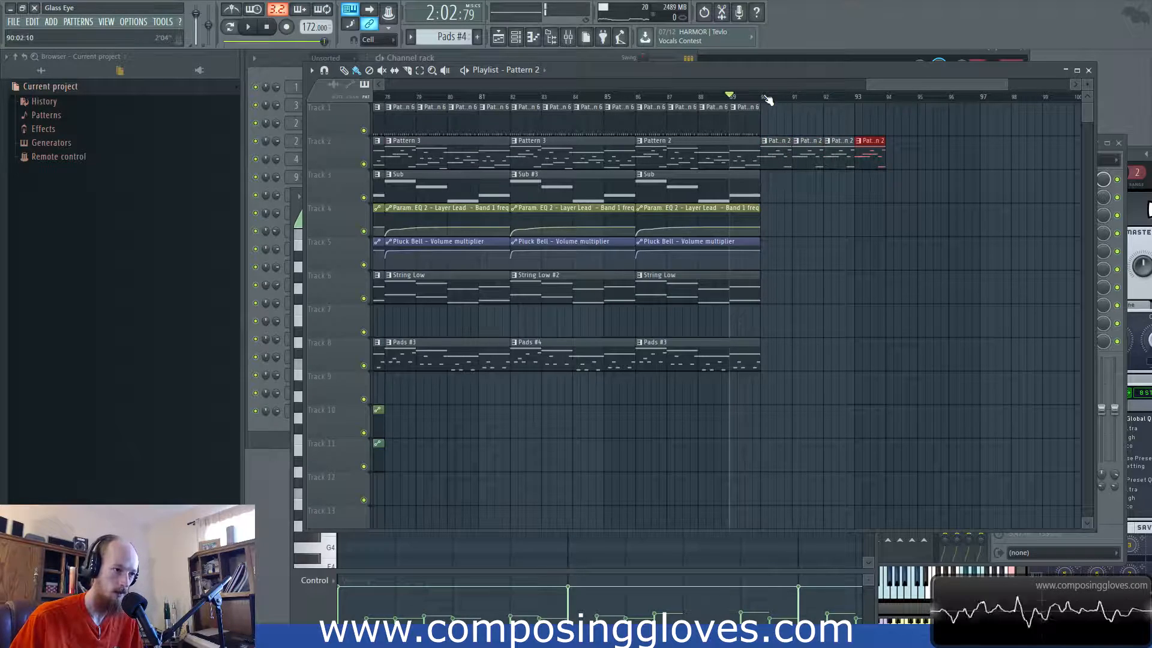
scroll(778, 110, up, 4)
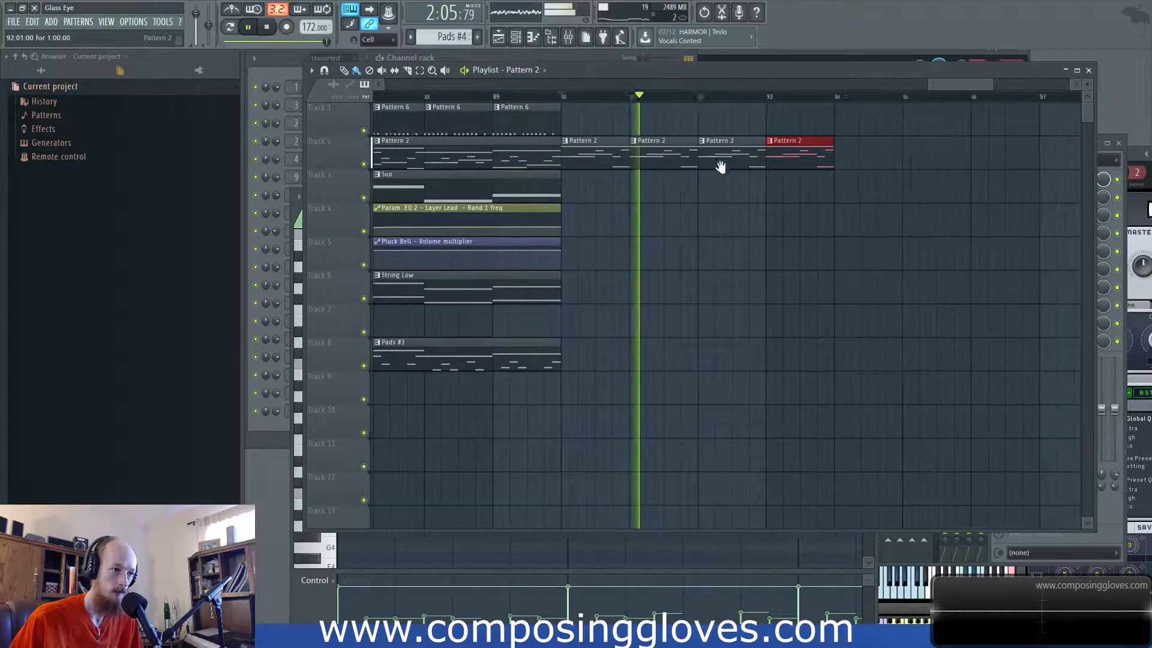
click(784, 160)
click(860, 158)
scroll(860, 158, down, 3)
click(888, 157)
key(space)
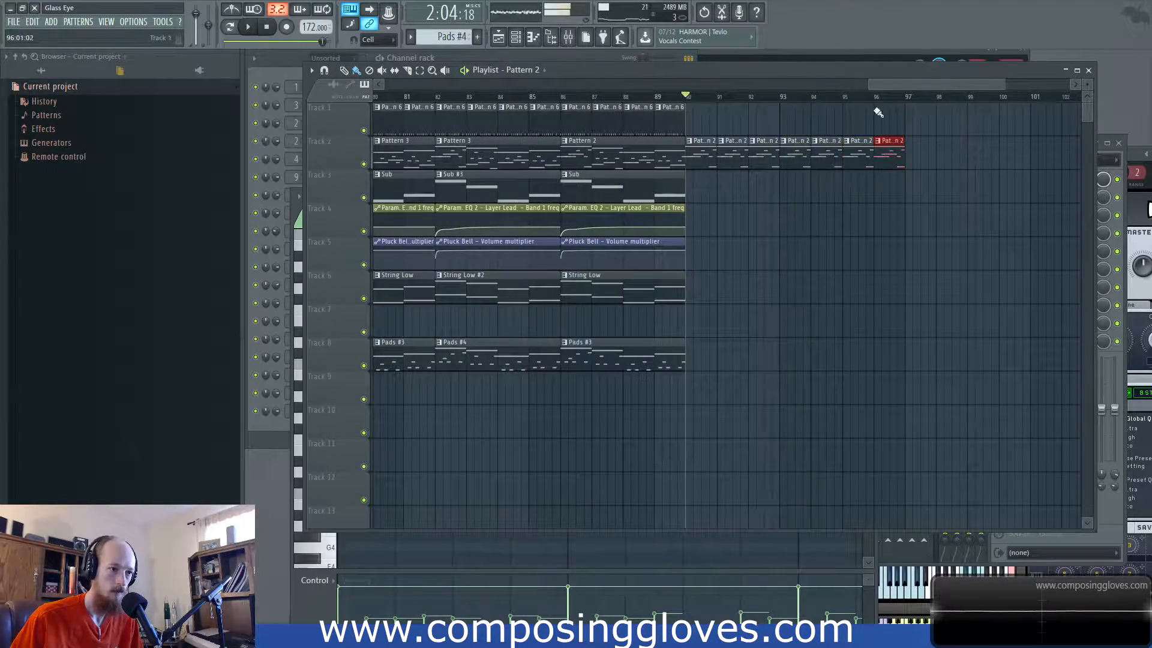
Step: Copy the Pattern 27 clip and its Square pluck decay length and pitch vibrato depth automation from bar 33 to bar 90 on Tracks 3 to 5
drag(878, 85, 770, 88)
scroll(720, 215, down, 4)
scroll(690, 217, left, 3)
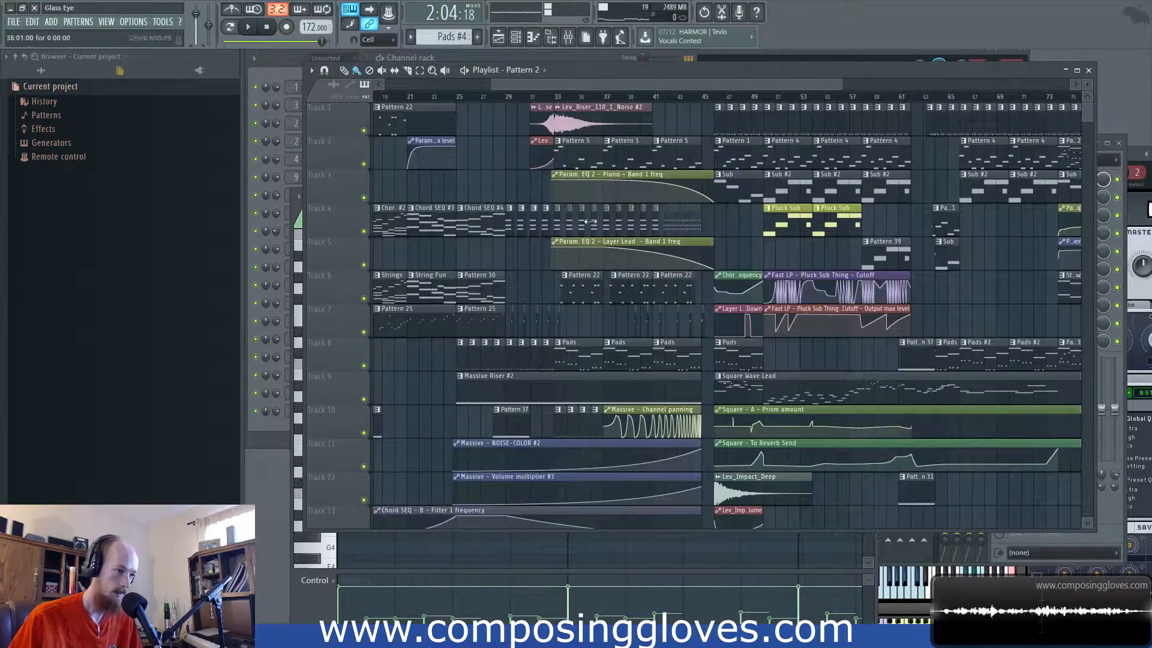
scroll(631, 342, up, 3)
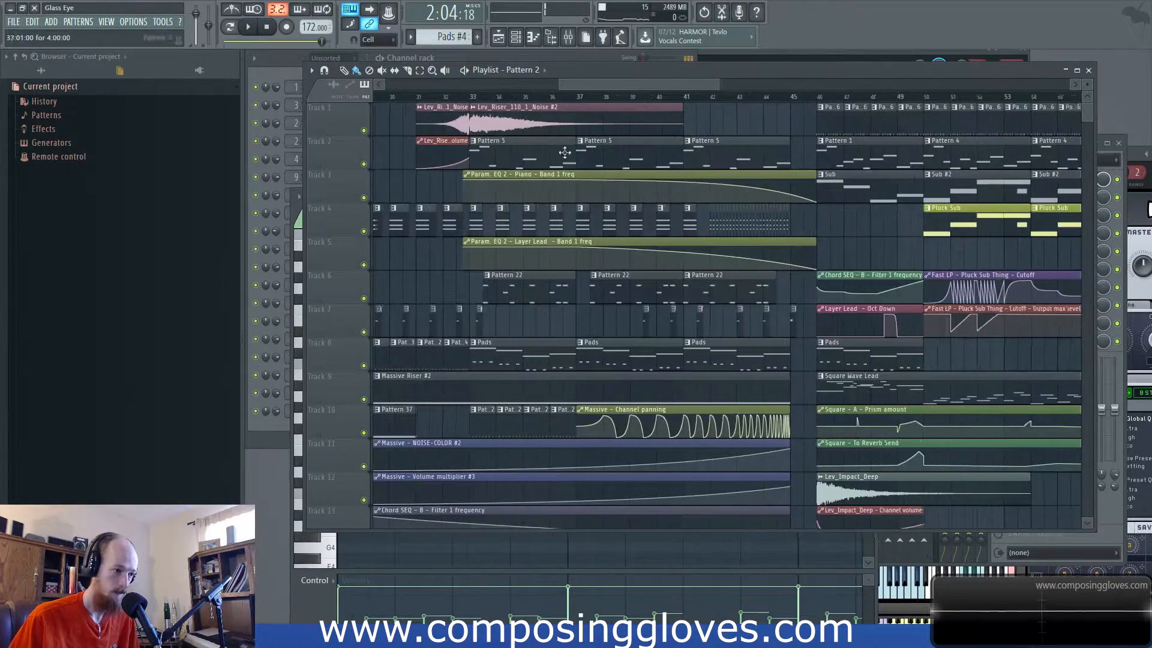
scroll(642, 438, down, 8)
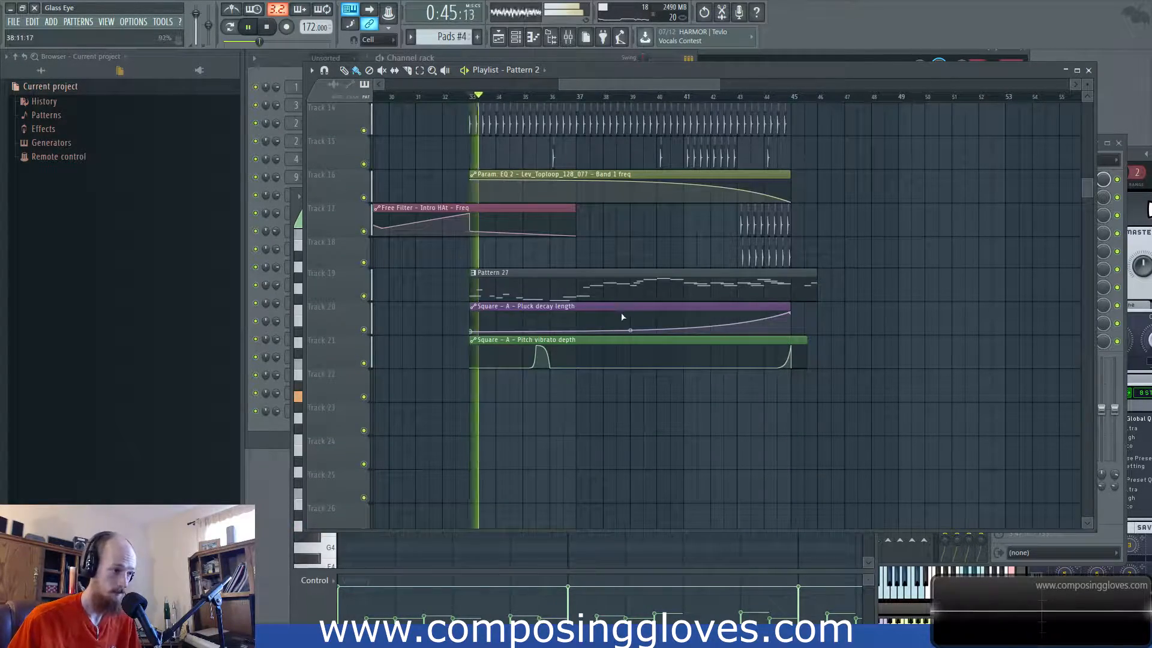
scroll(610, 311, up, 3)
scroll(544, 329, down, 1)
scroll(545, 329, down, 2)
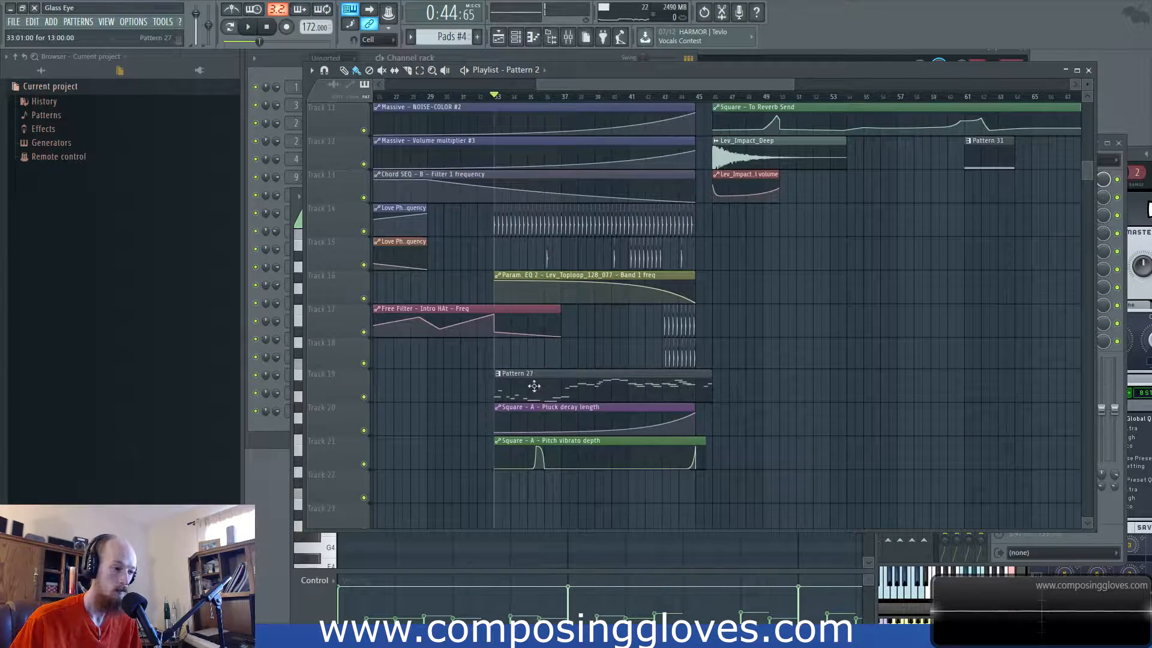
drag(531, 387, 649, 480)
drag(521, 384, 679, 182)
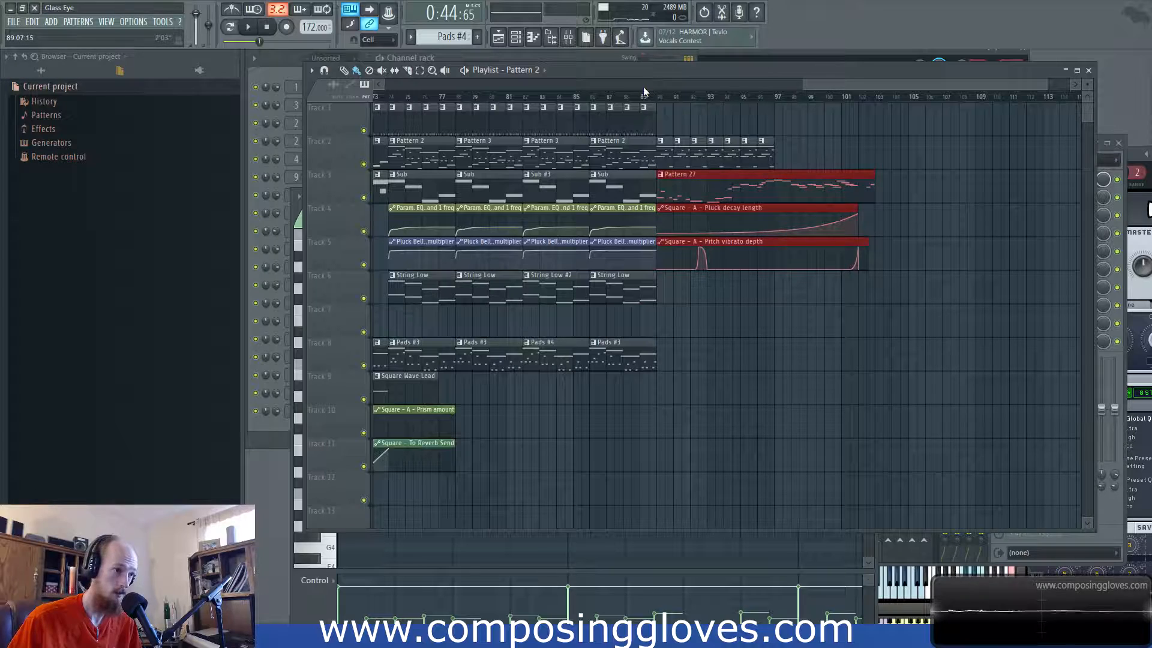
Step: During playback, continue Pattern 2 on Track 2 with a one-bar clip at bar 97 and half-bar clips at bars 98 to 102
ctrl+scroll(747, 188, up, 3)
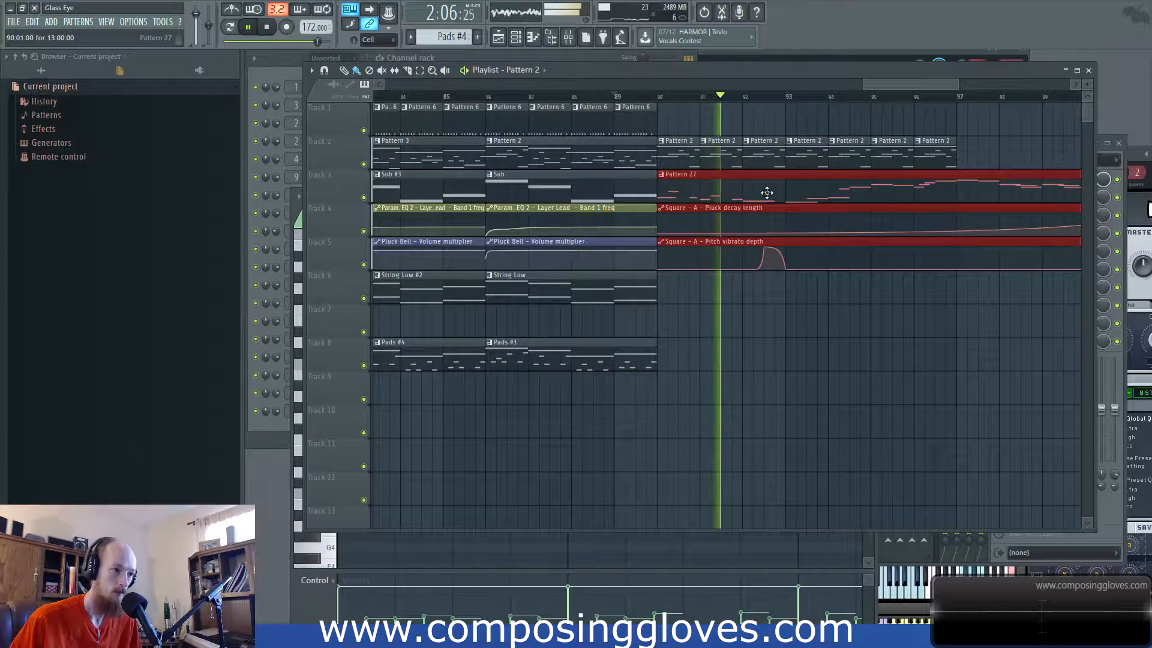
ctrl+scroll(807, 186, down, 4)
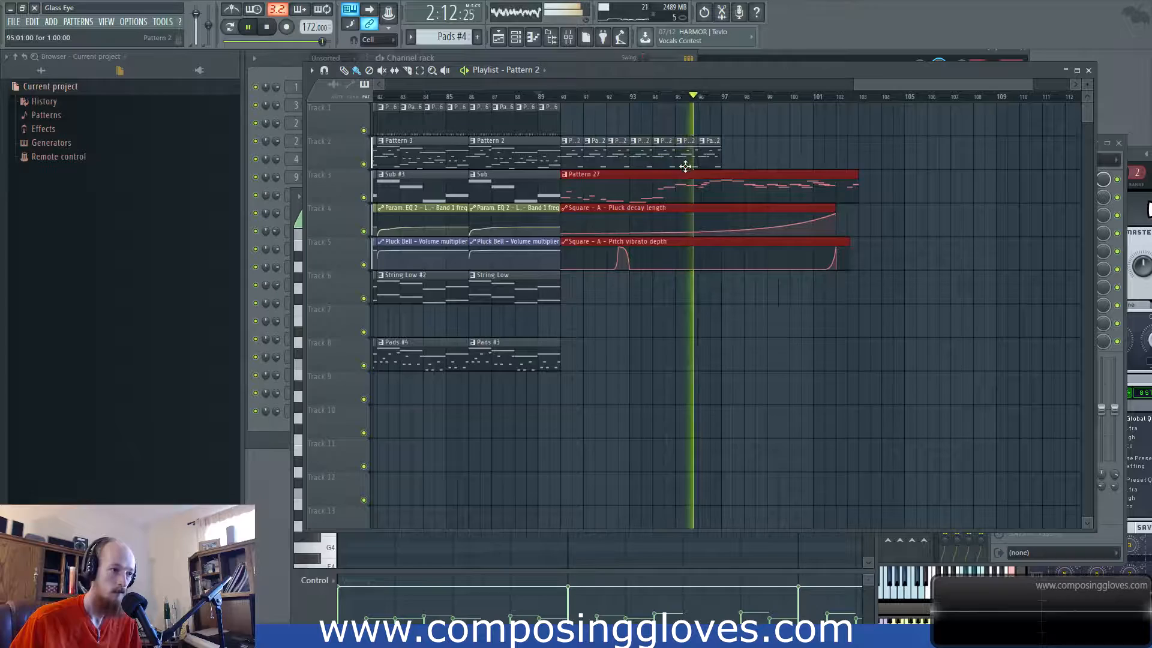
click(725, 157)
click(756, 156)
click(774, 157)
click(796, 157)
click(818, 157)
click(834, 159)
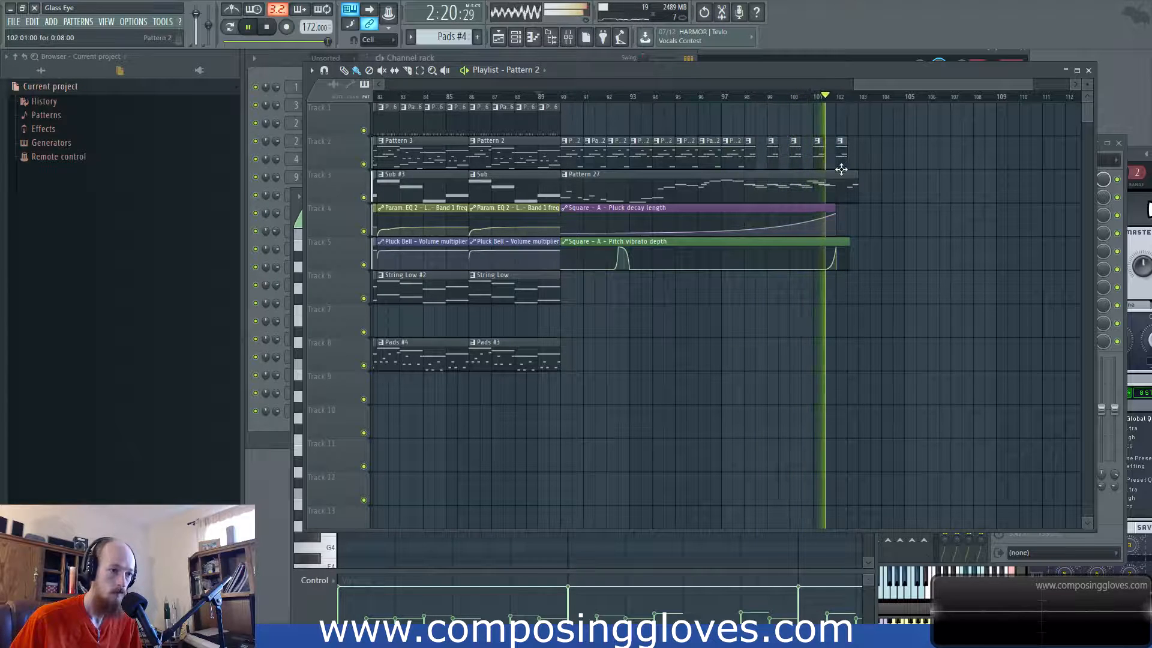
drag(836, 160, 847, 162)
key(space)
Step: Extend the Square - To Reverb Send automation on Track 11 to bar 105 and ramp its level down from bar 98 to bar 102
scroll(534, 291, down, 3)
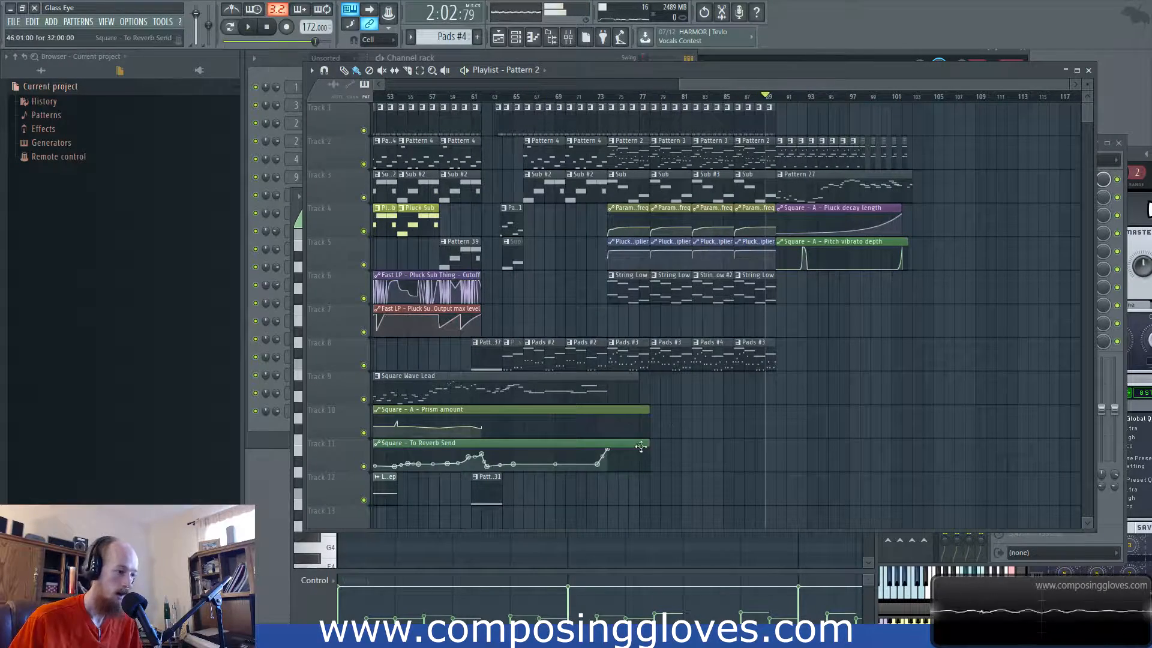
drag(640, 447, 939, 447)
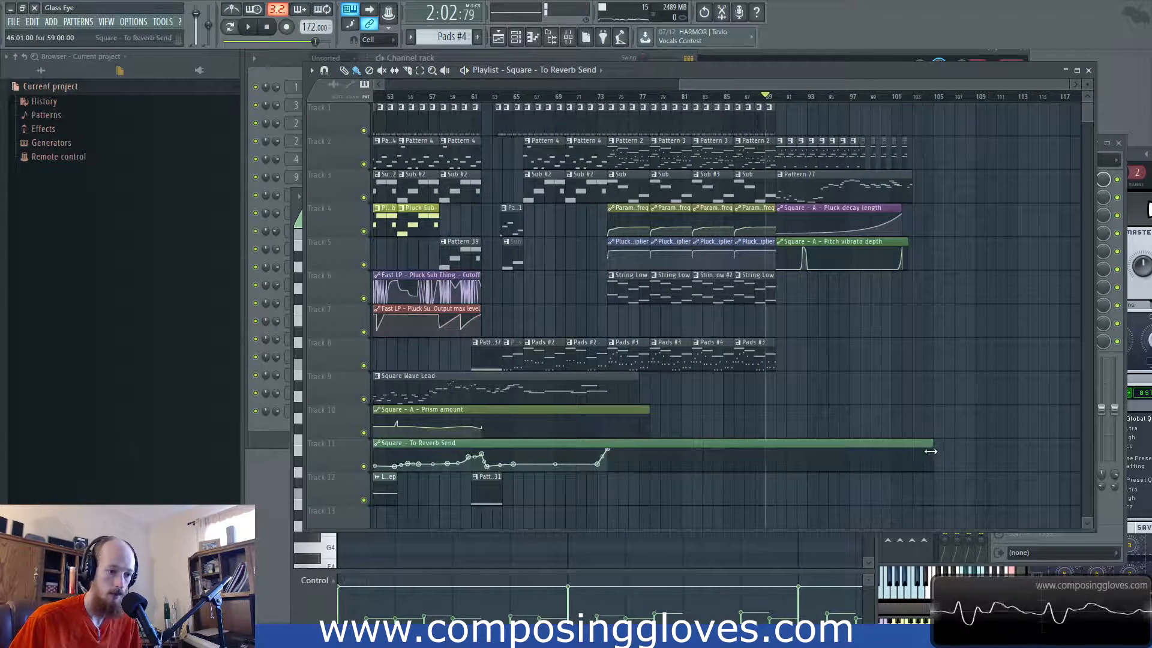
scroll(887, 459, up, 2)
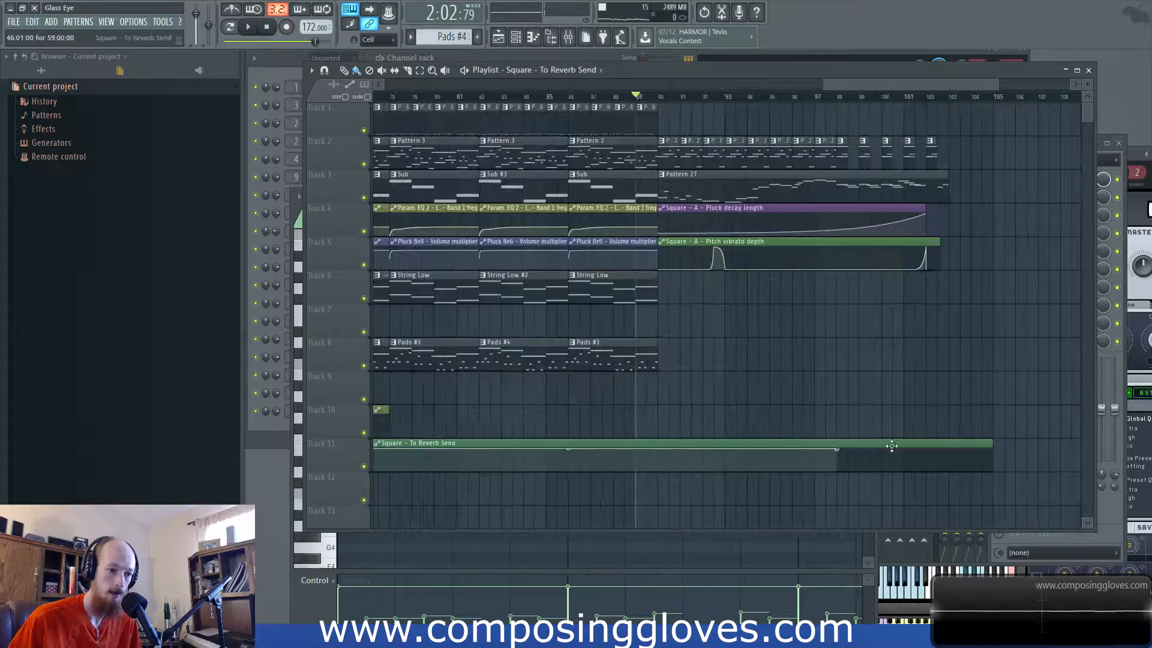
scroll(840, 432, down, 2)
scroll(756, 387, up, 2)
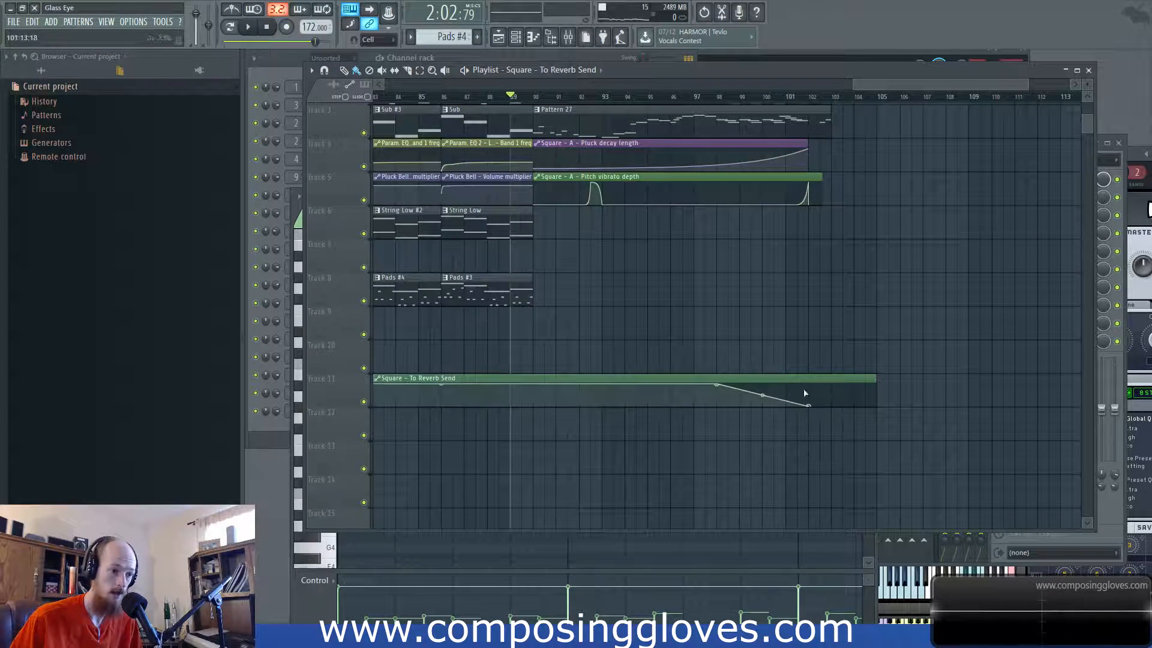
Step: Play the outro from about bar 89 to bar 103 to hear the reverb send fade
scroll(607, 254, up, 2)
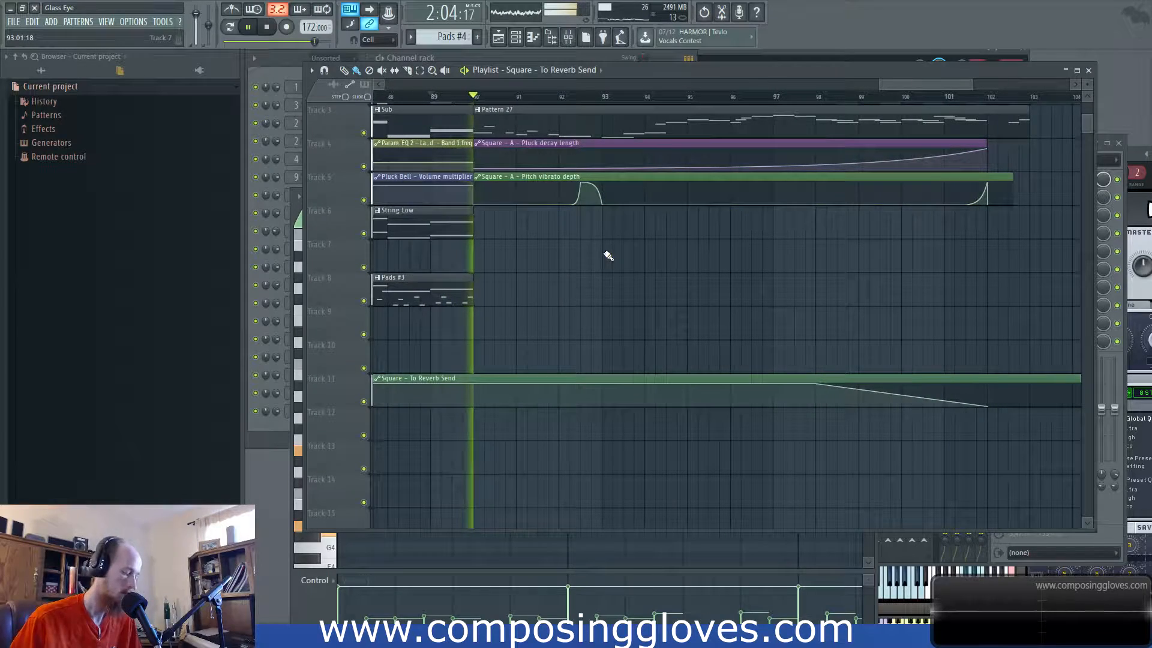
scroll(607, 273, up, 2)
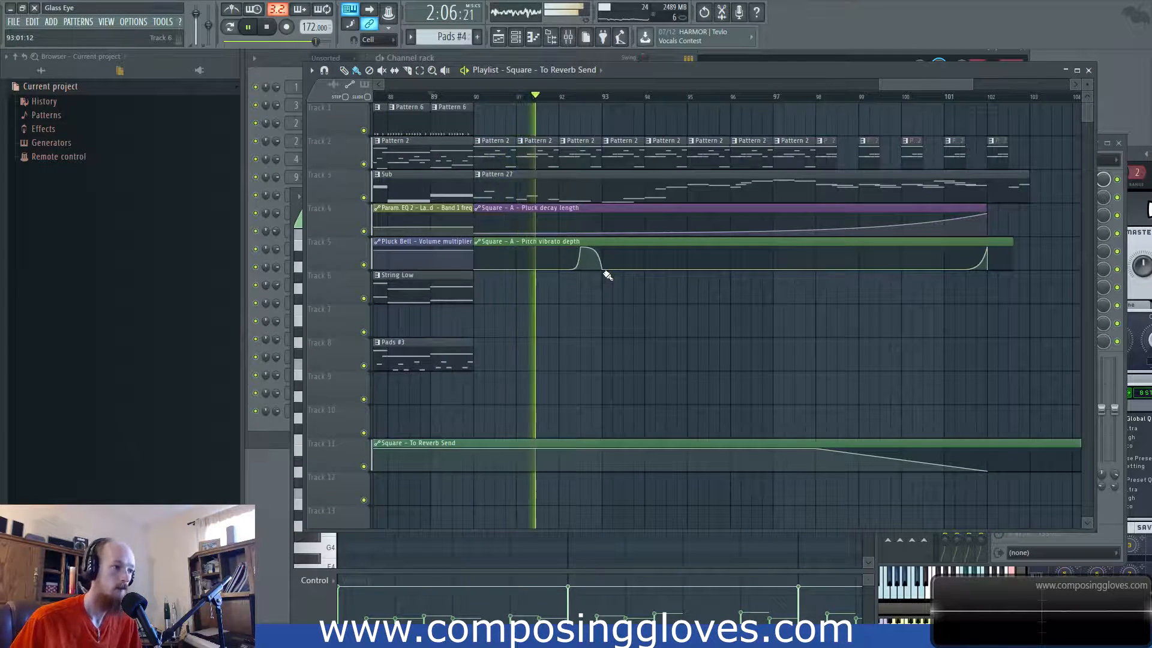
scroll(607, 275, down, 1)
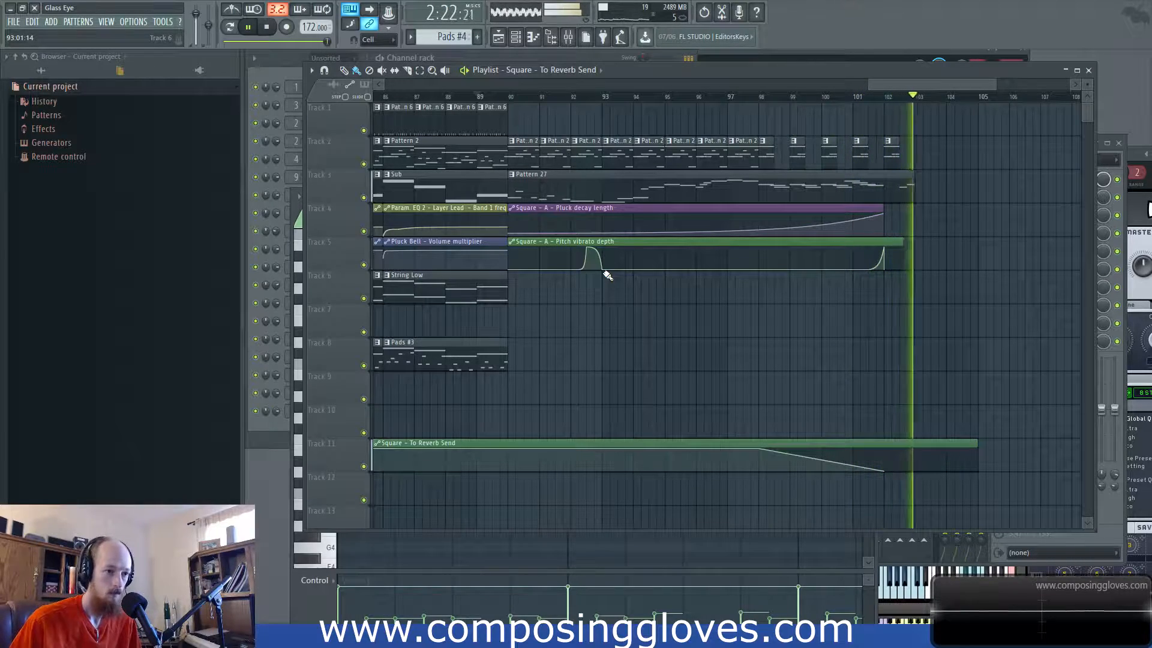
Step: Play the arrangement from bar 74 into bar 90 to check the transition from the drop to the outro
scroll(974, 315, left, 5)
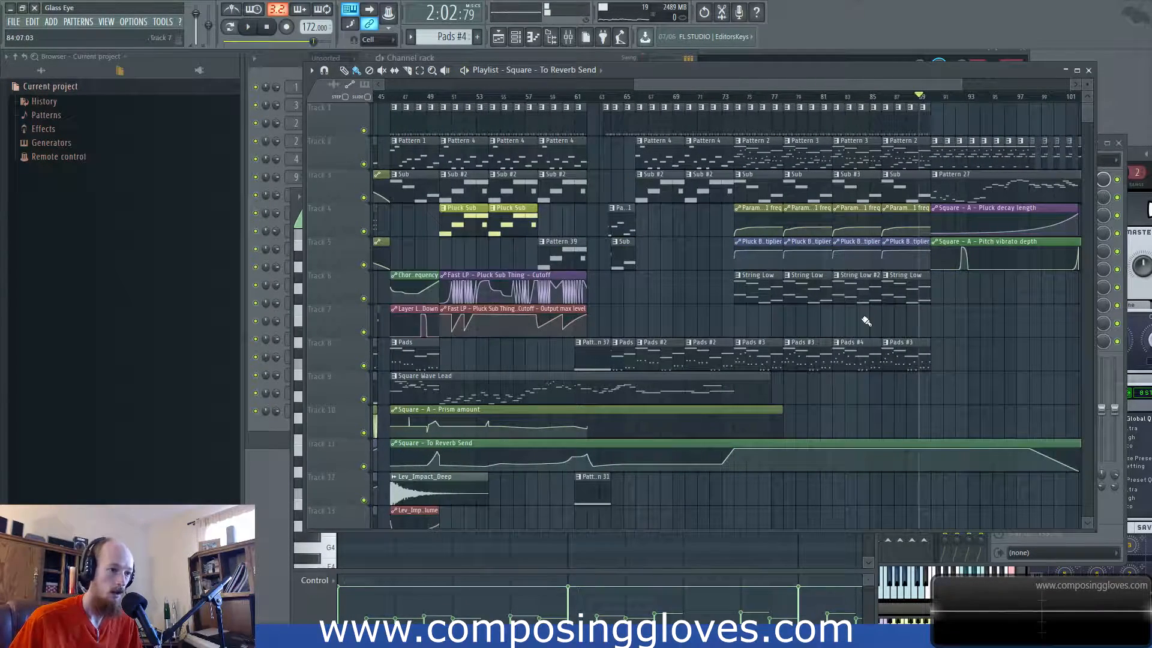
scroll(683, 336, up, 5)
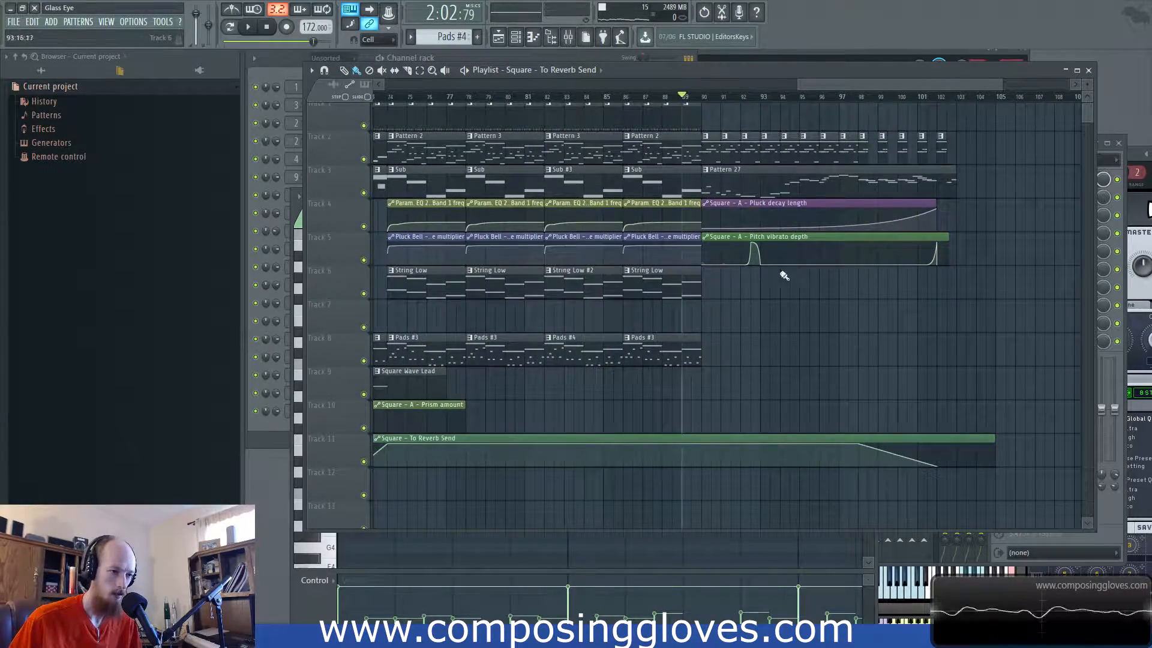
scroll(800, 186, down, 6)
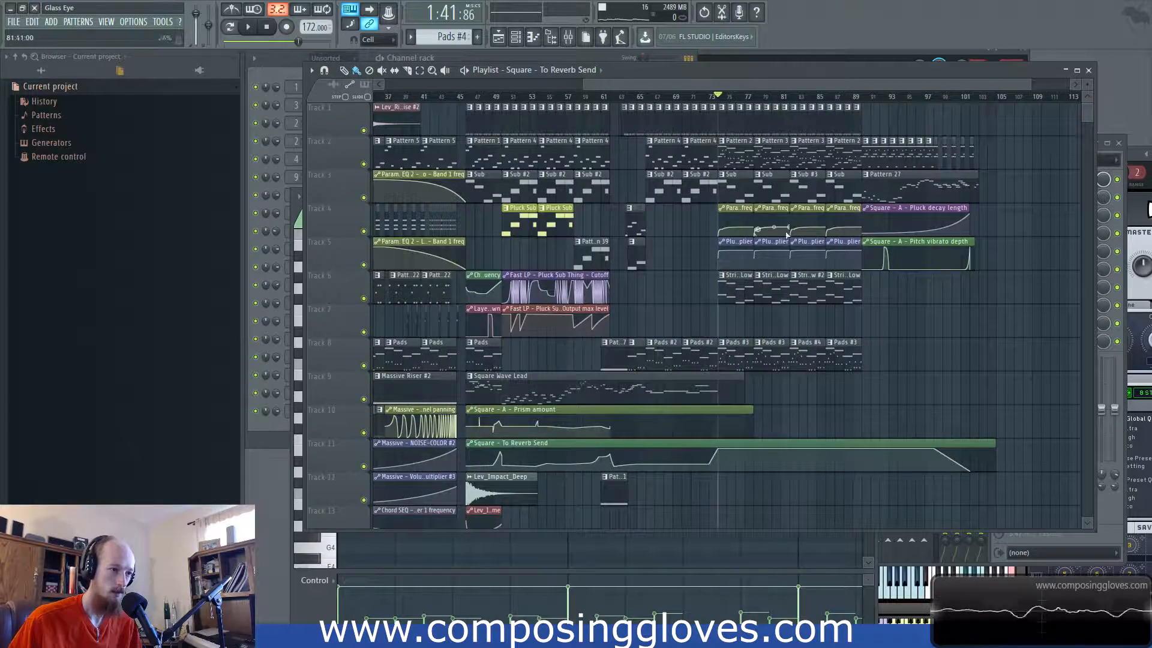
key(space)
scroll(810, 316, up, 5)
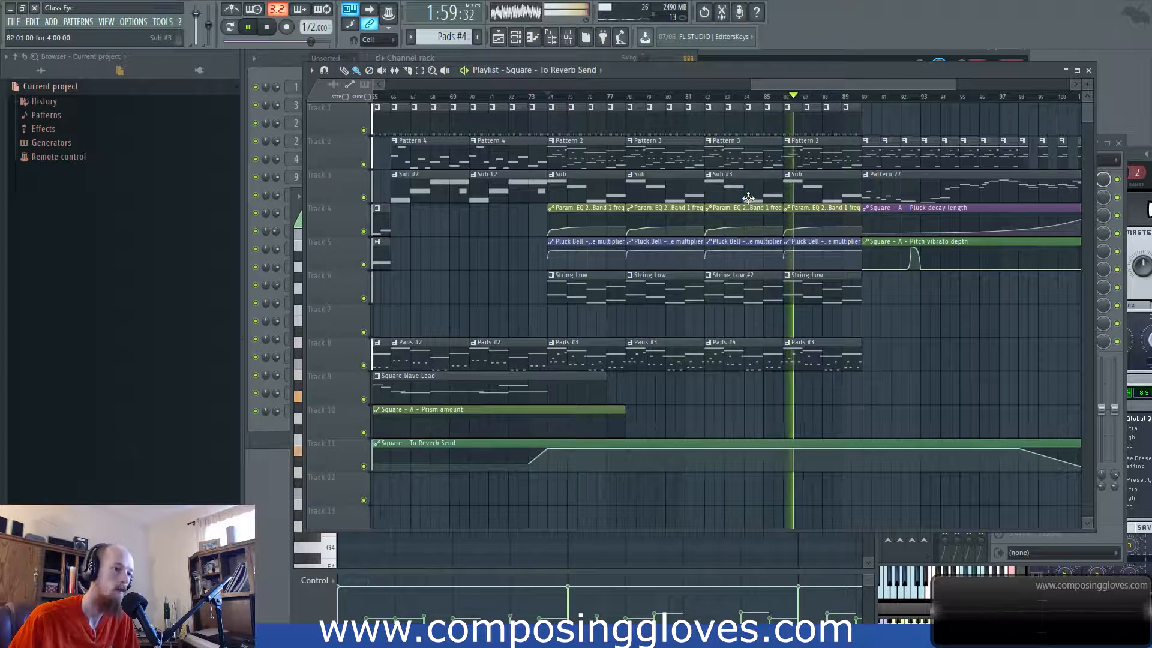
scroll(794, 187, right, 2)
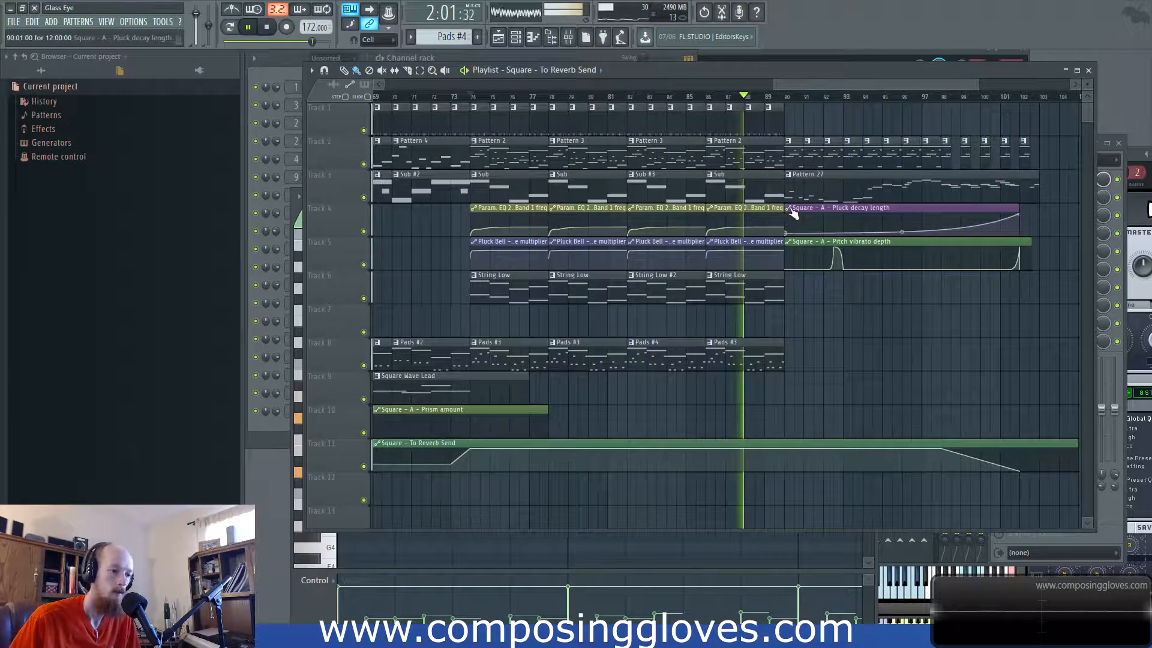
scroll(793, 198, right, 1)
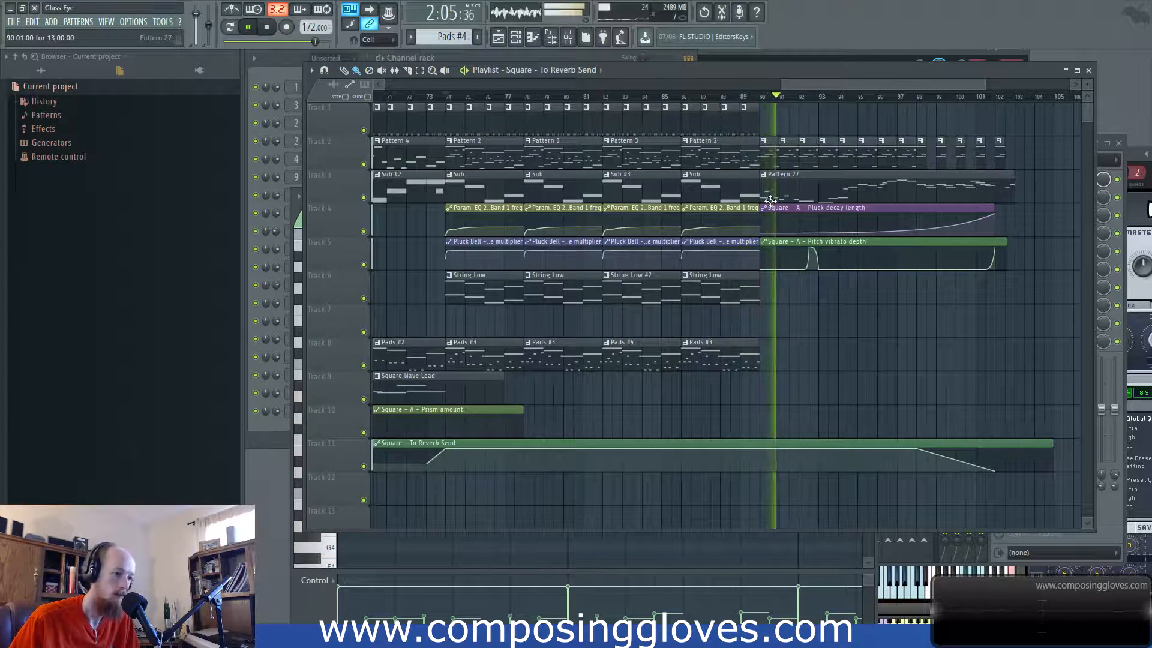
key(space)
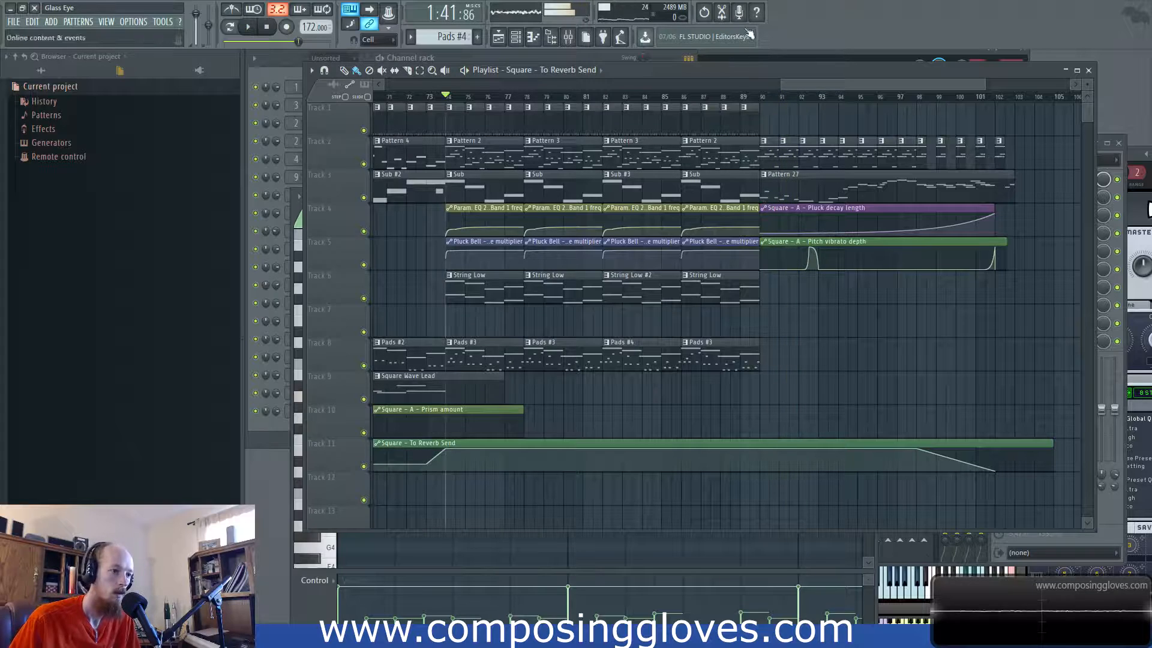
scroll(792, 103, left, 2)
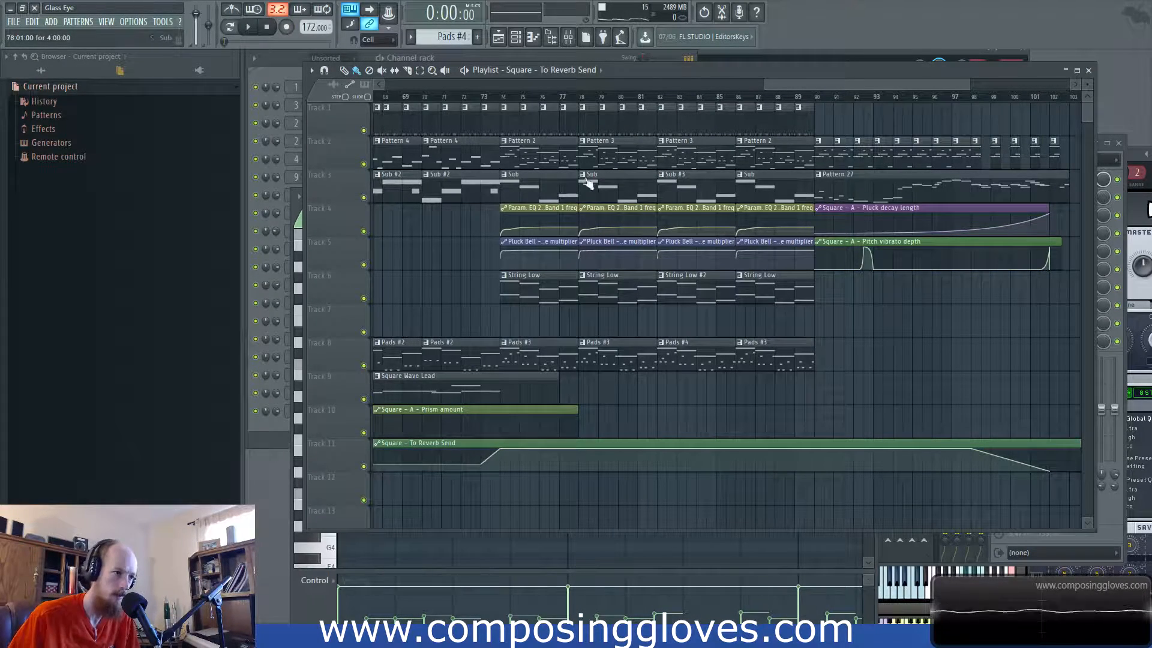
scroll(612, 177, up, 3)
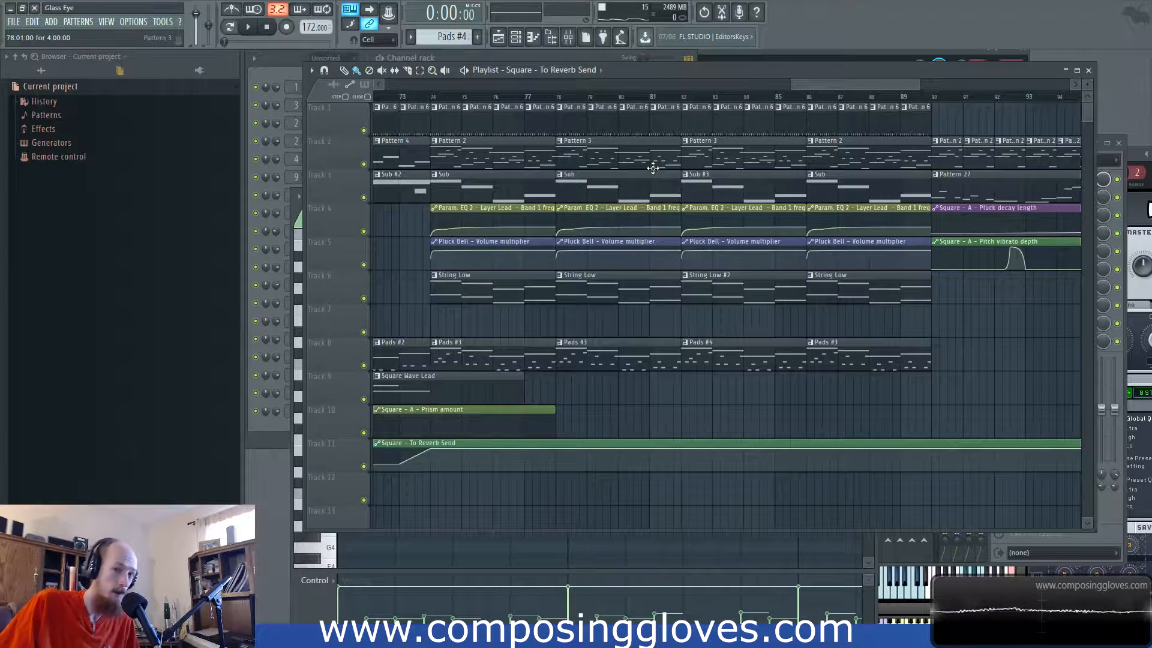
scroll(993, 125, down, 2)
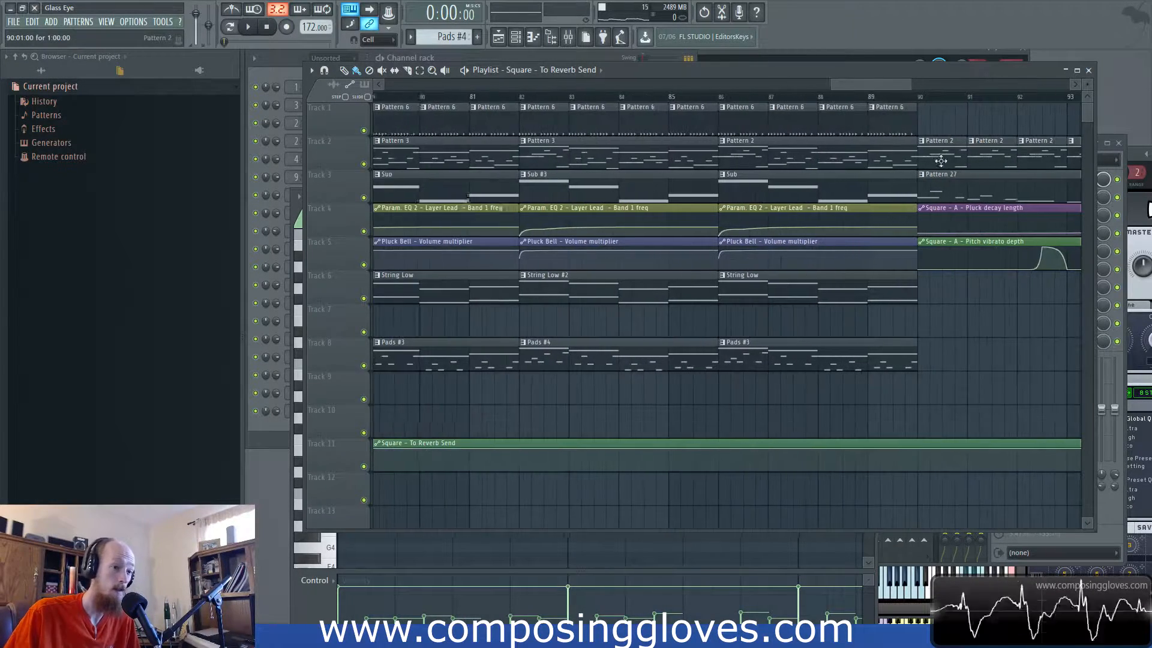
drag(855, 88, 834, 90)
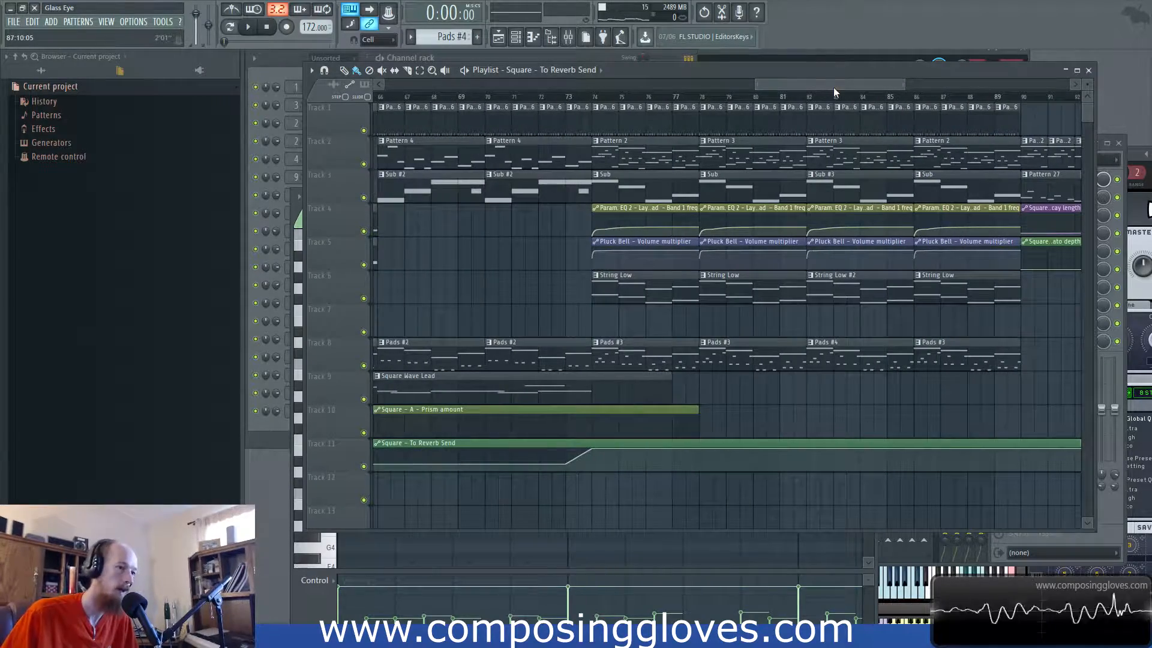
Step: Select the passage from bar 89 to bar 92 in the playlist and play back the transition
scroll(858, 93, down, 3)
scroll(716, 188, down, 3)
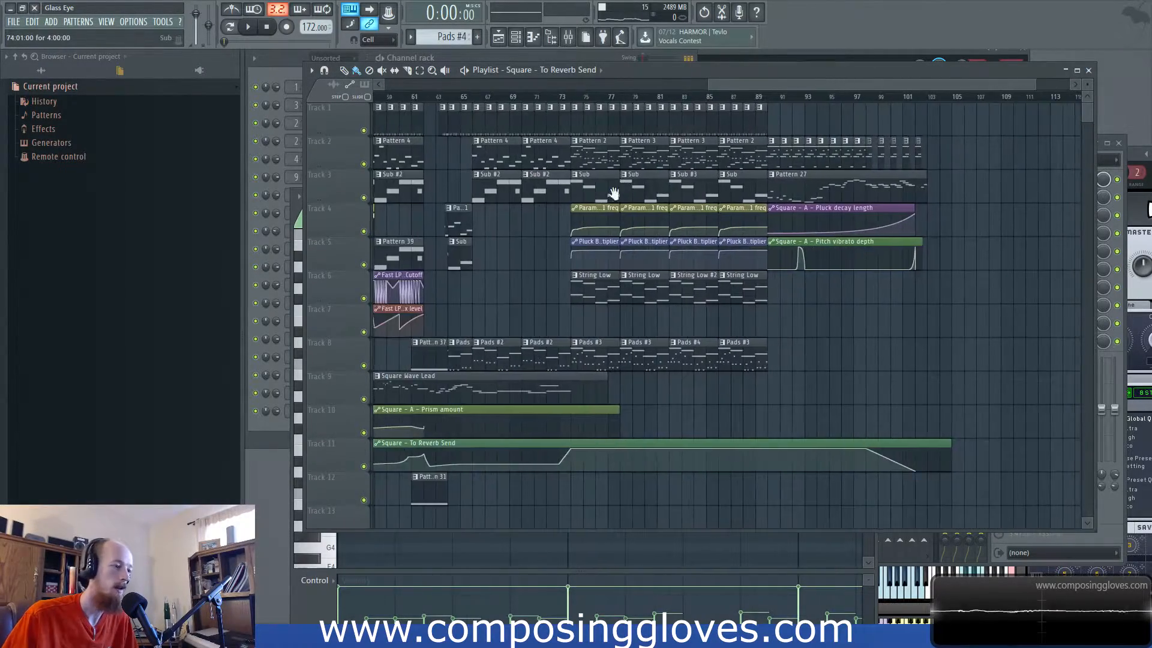
drag(706, 98, 732, 113)
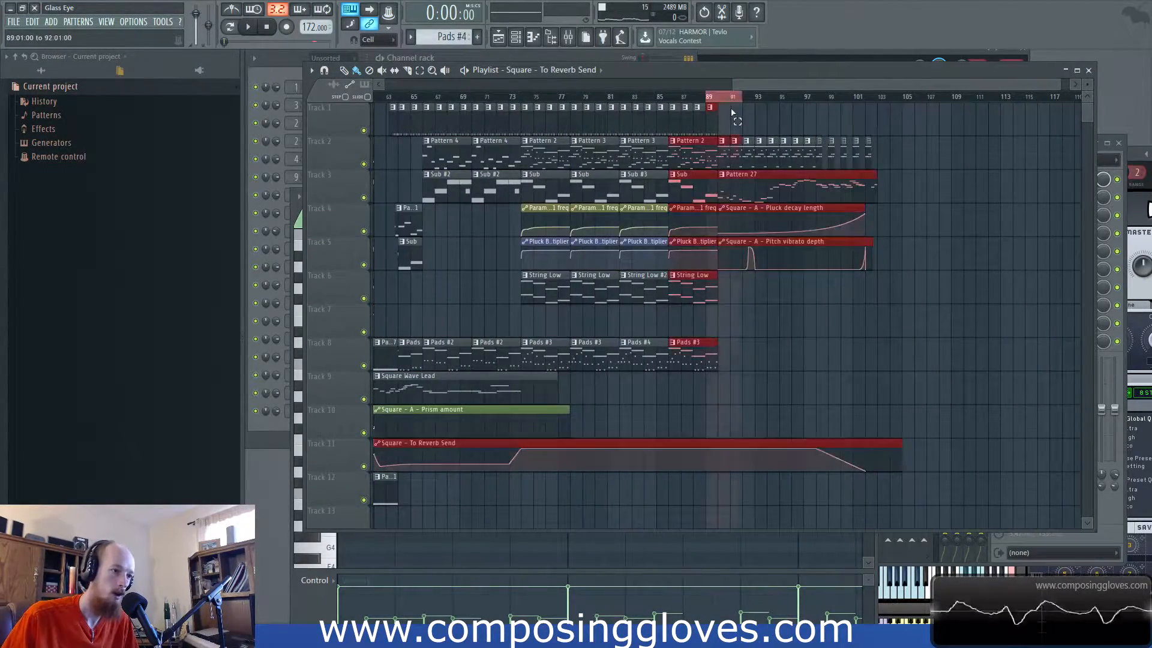
key(space)
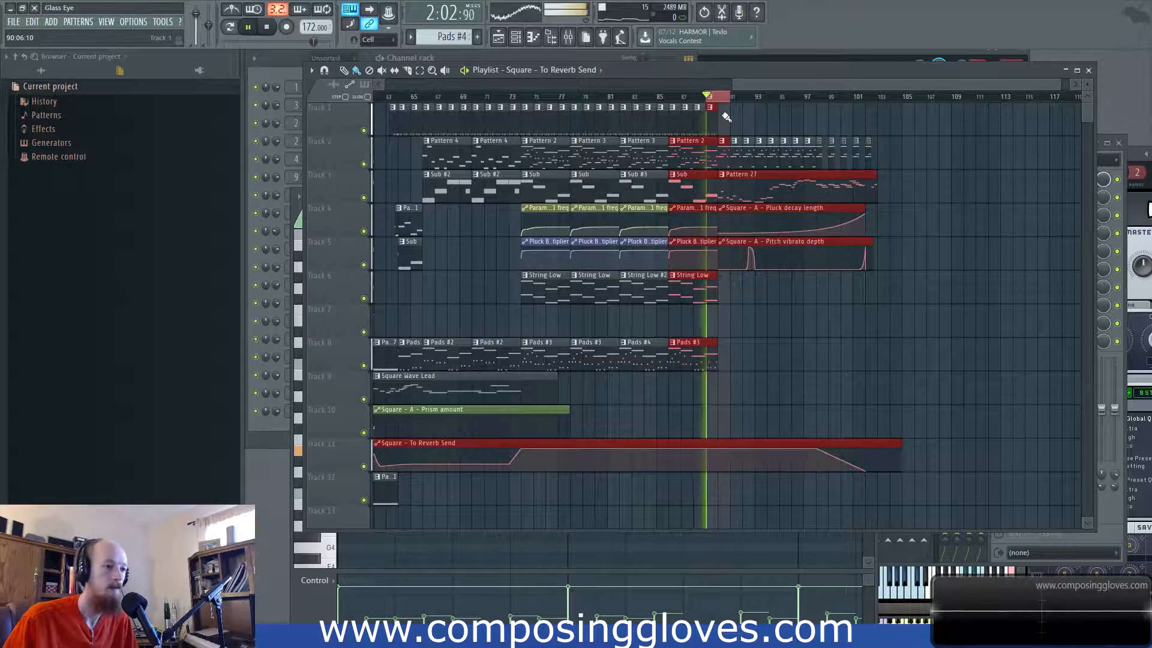
key(space)
Step: Copy the Lev_Riser noise clips and their volume automation from around bar 31 to tracks 9 and 10, starting at bar 88
drag(765, 84, 412, 87)
mouse_move(594, 124)
mouse_down()
mouse_move(815, 125)
mouse_move(588, 131)
mouse_up()
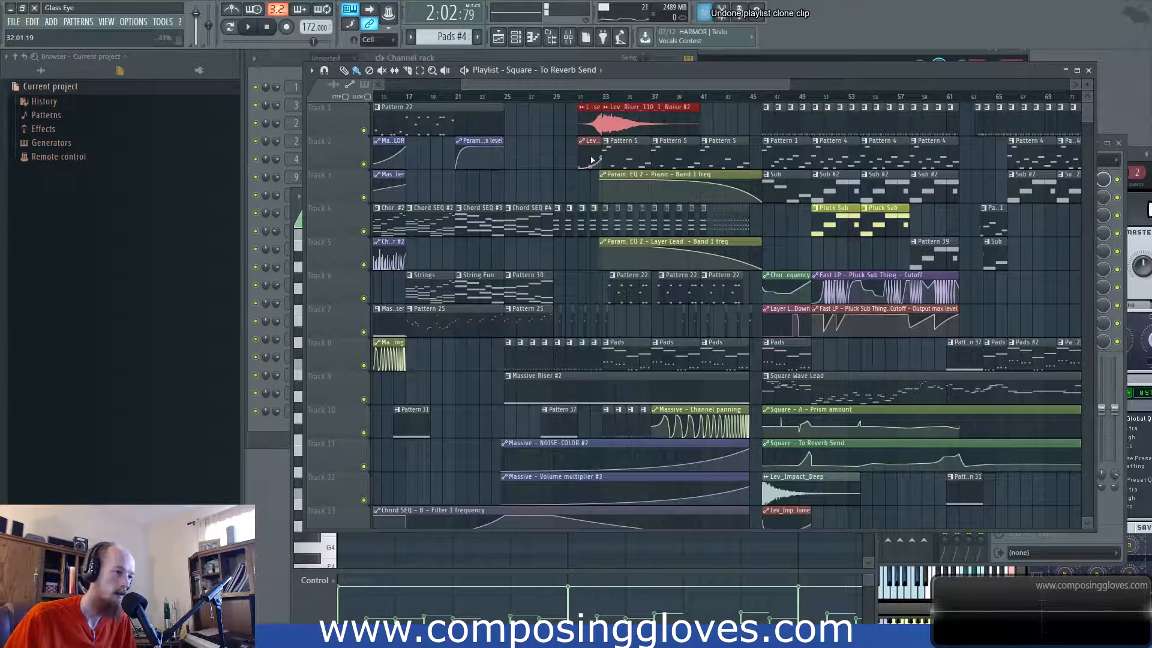
drag(629, 117, 749, 394)
Step: Play the song from the copied riser at bar 88 through to the end of Pattern 27
key(space)
scroll(708, 309, up, 3)
click(708, 289)
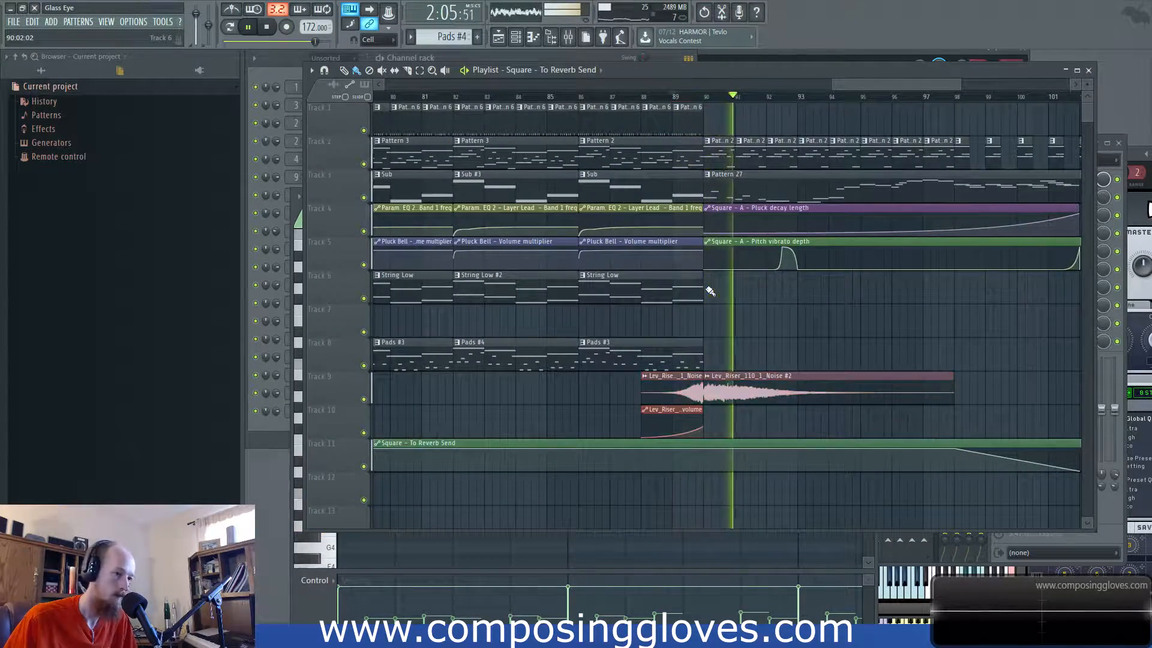
scroll(723, 310, down, 3)
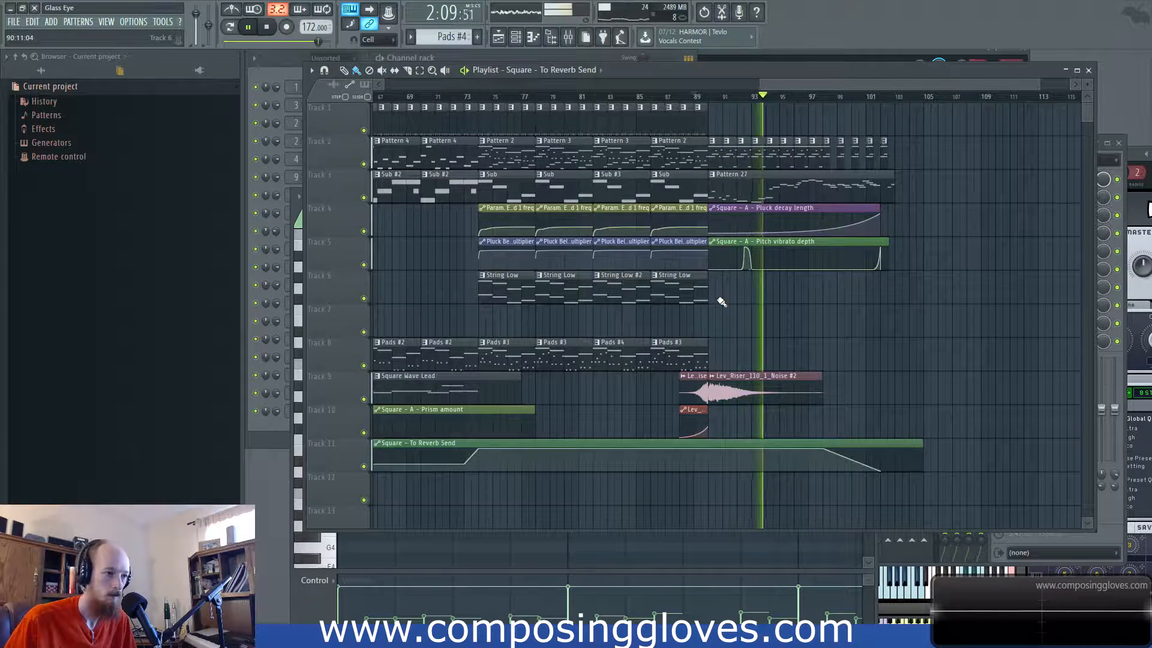
scroll(722, 302, up, 1)
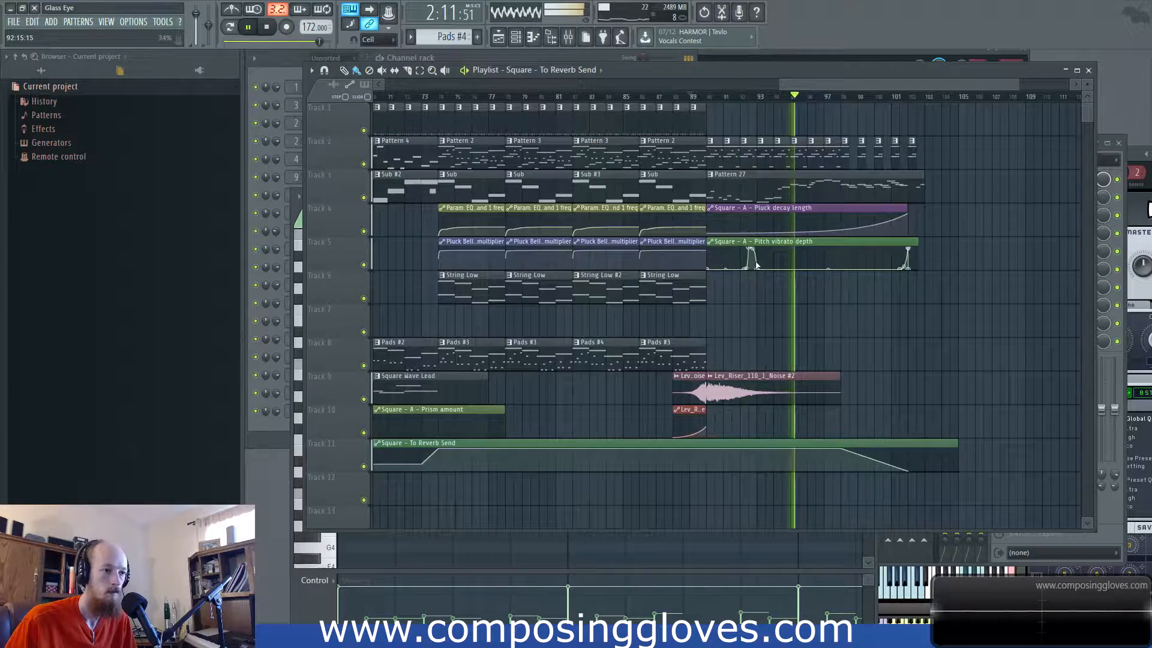
scroll(846, 177, up, 4)
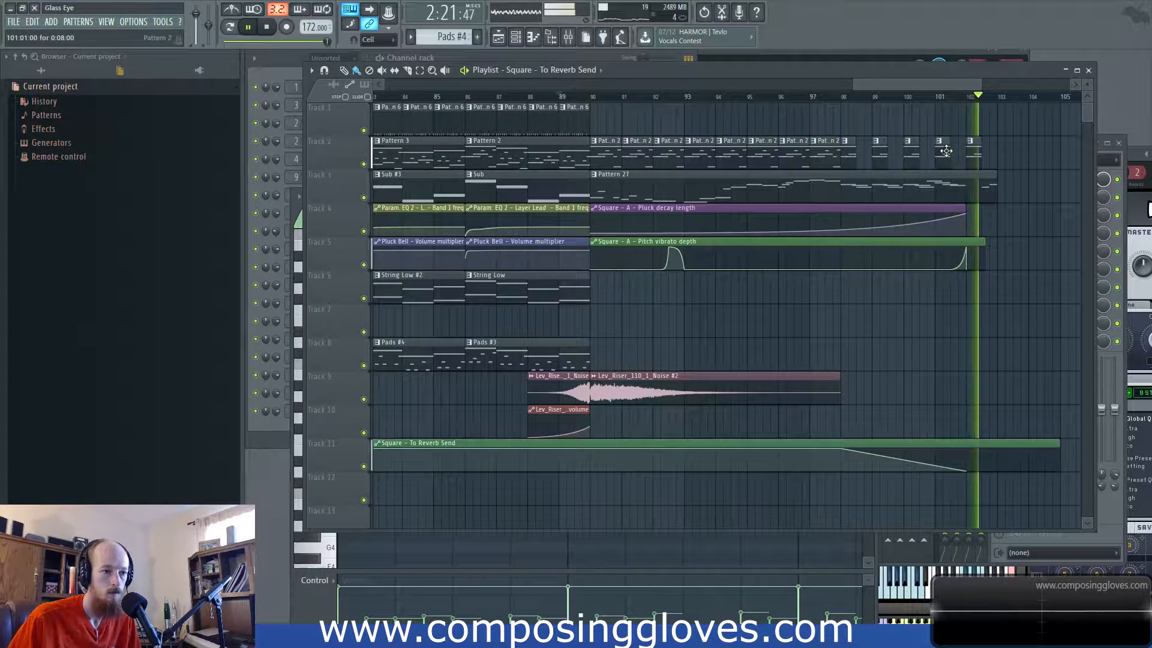
Step: Delete the last two short pattern clips at bars 101 and 102 on track 2 and play back the ending
key(space)
right_click(973, 153)
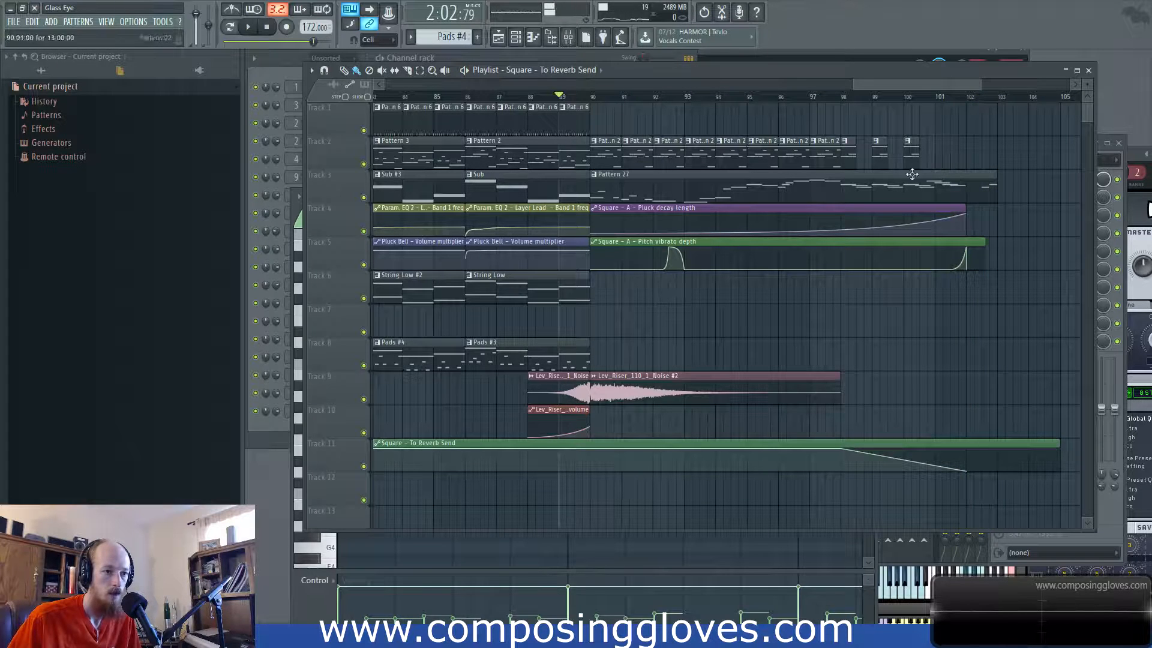
key(space)
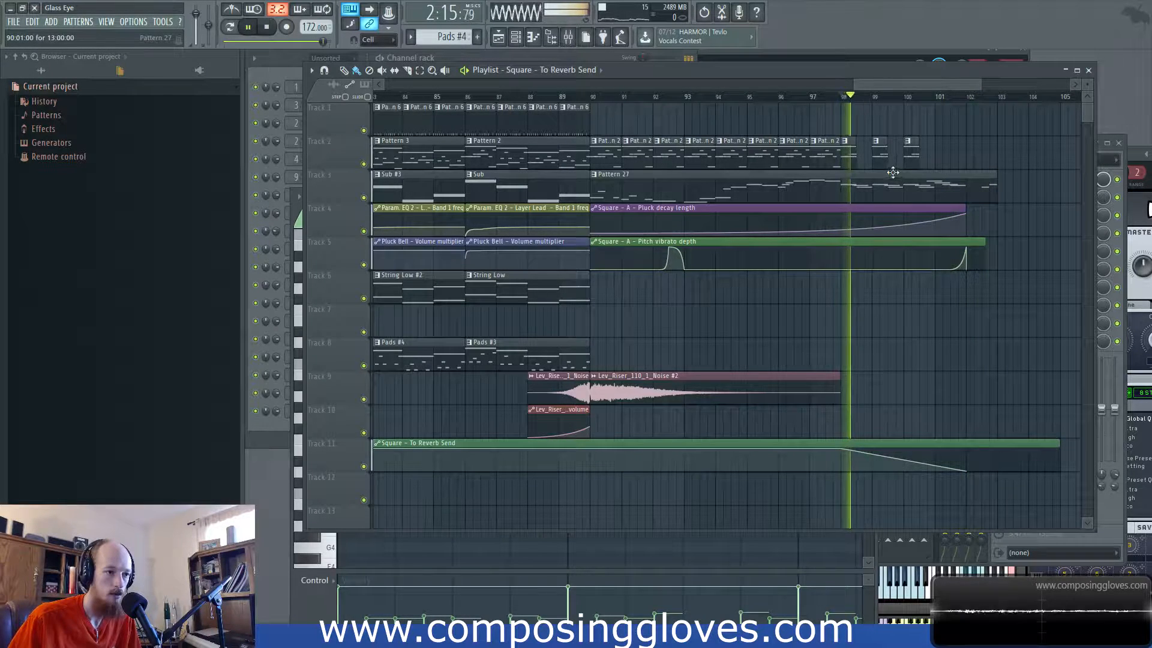
scroll(833, 177, right, 3)
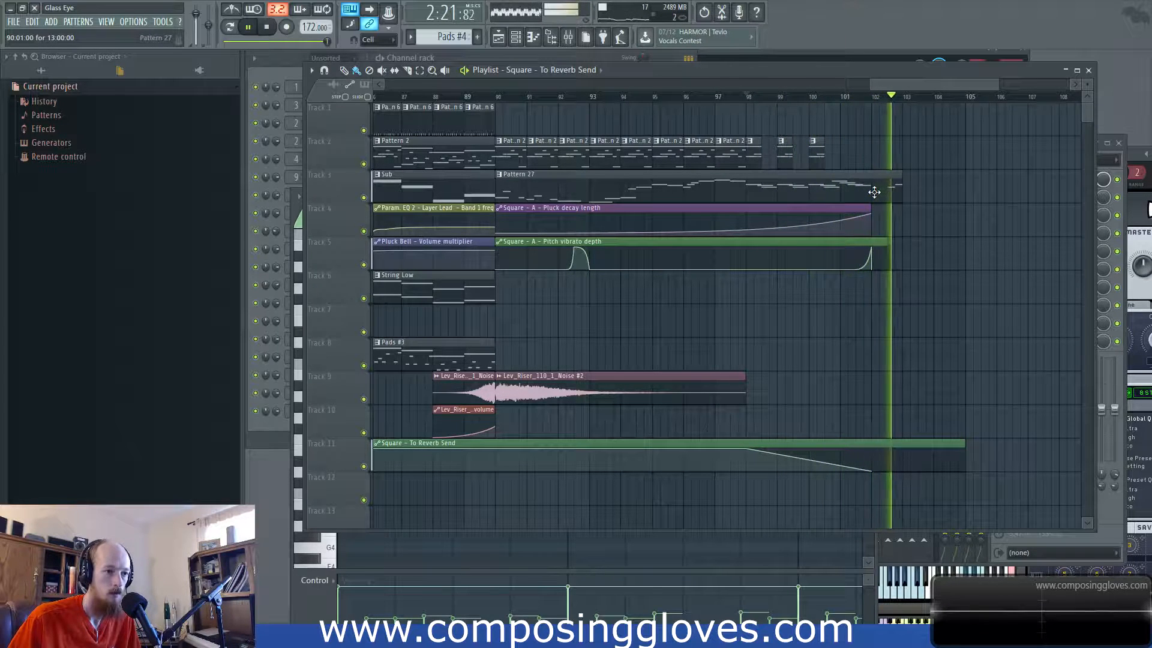
key(space)
Step: Shorten the Square - To Reverb Send automation clip on track 11 so it ends at bar 103
scroll(984, 506, down, 2)
drag(965, 372, 909, 390)
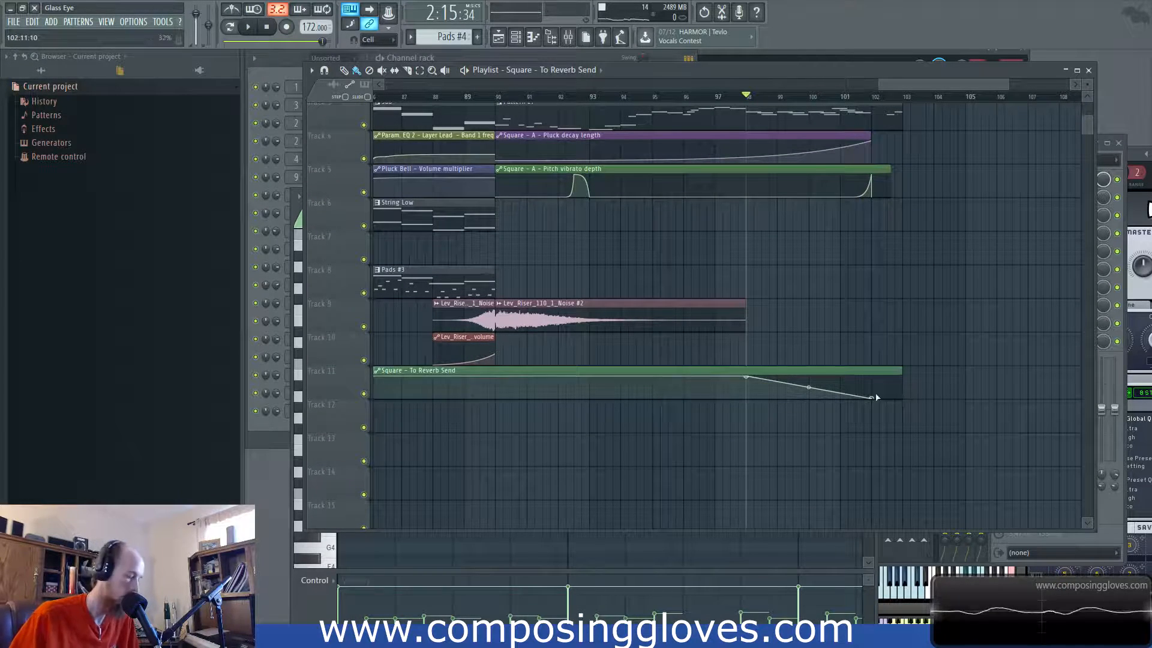
Step: Play back the drop around bar 45 and inspect the end of the arrangement near bar 101
scroll(728, 343, down, 3)
scroll(640, 284, down, 1)
scroll(641, 264, up, 4)
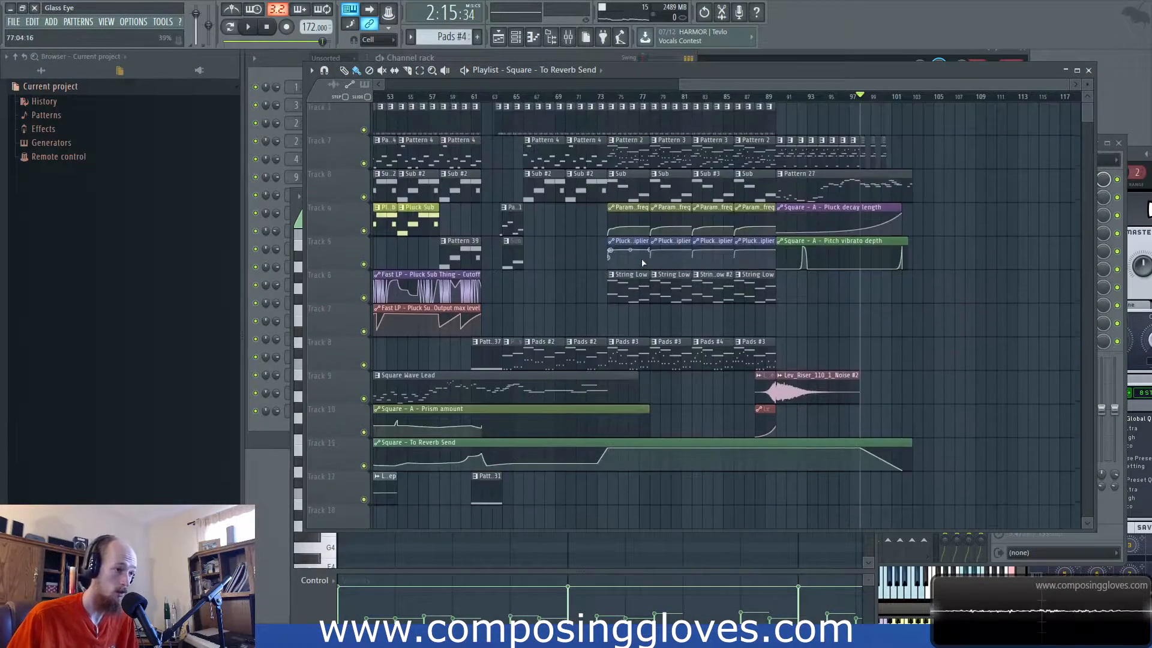
scroll(540, 202, down, 2)
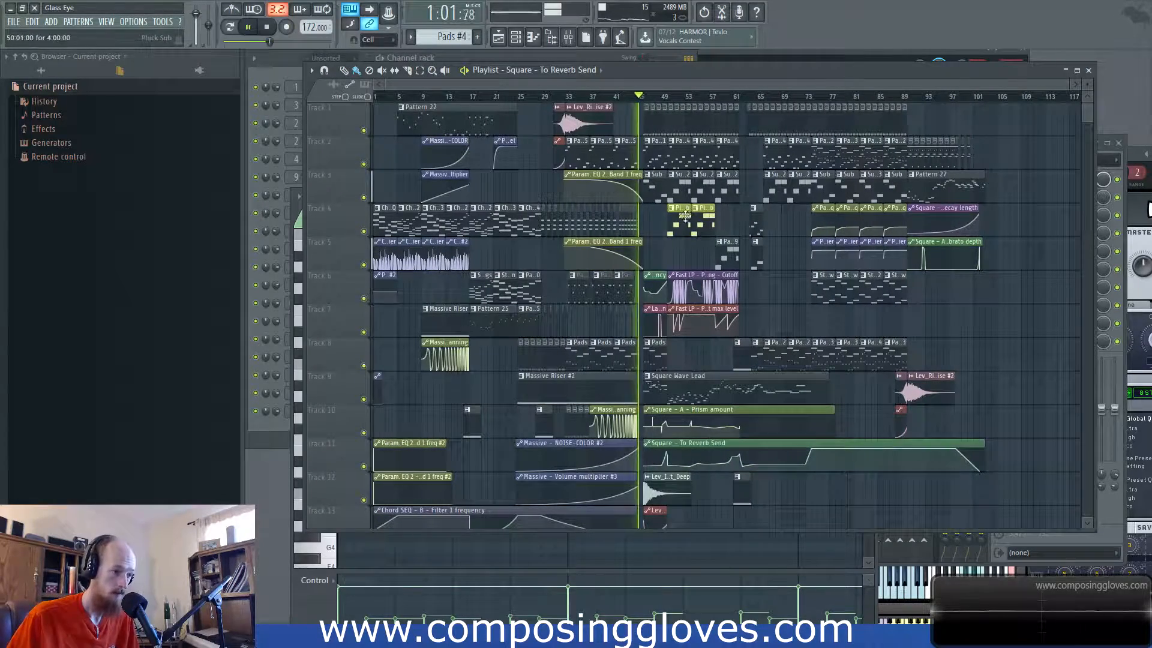
scroll(684, 252, up, 2)
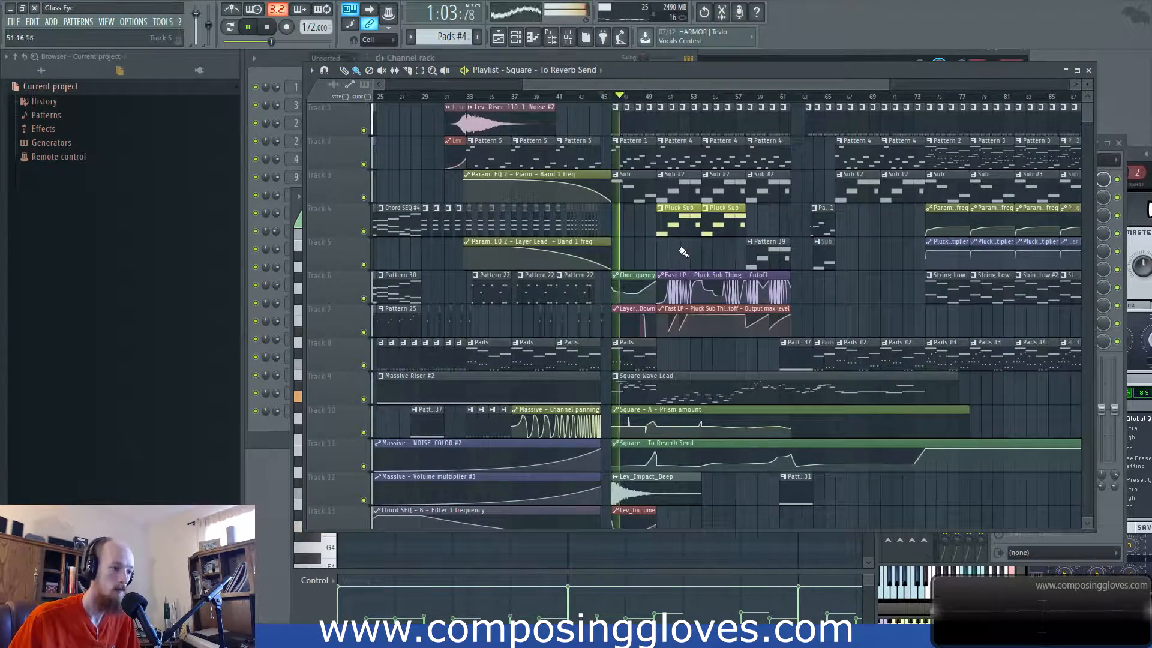
key(space)
drag(862, 246, 679, 261)
drag(714, 320, 710, 320)
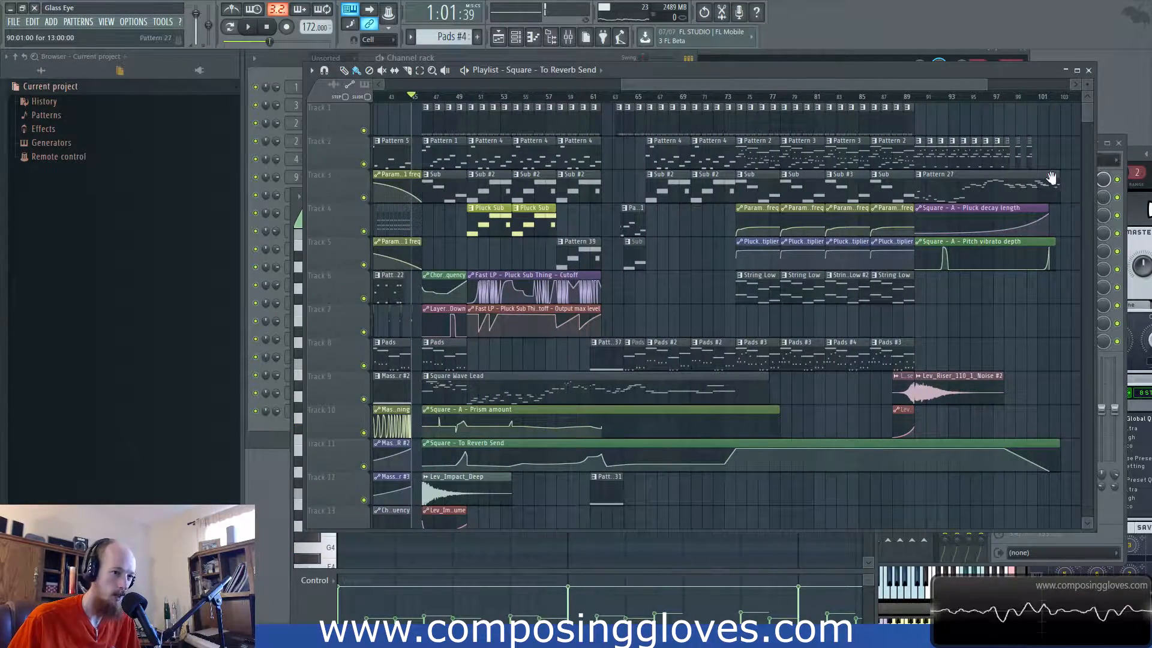
scroll(1020, 176, up, 5)
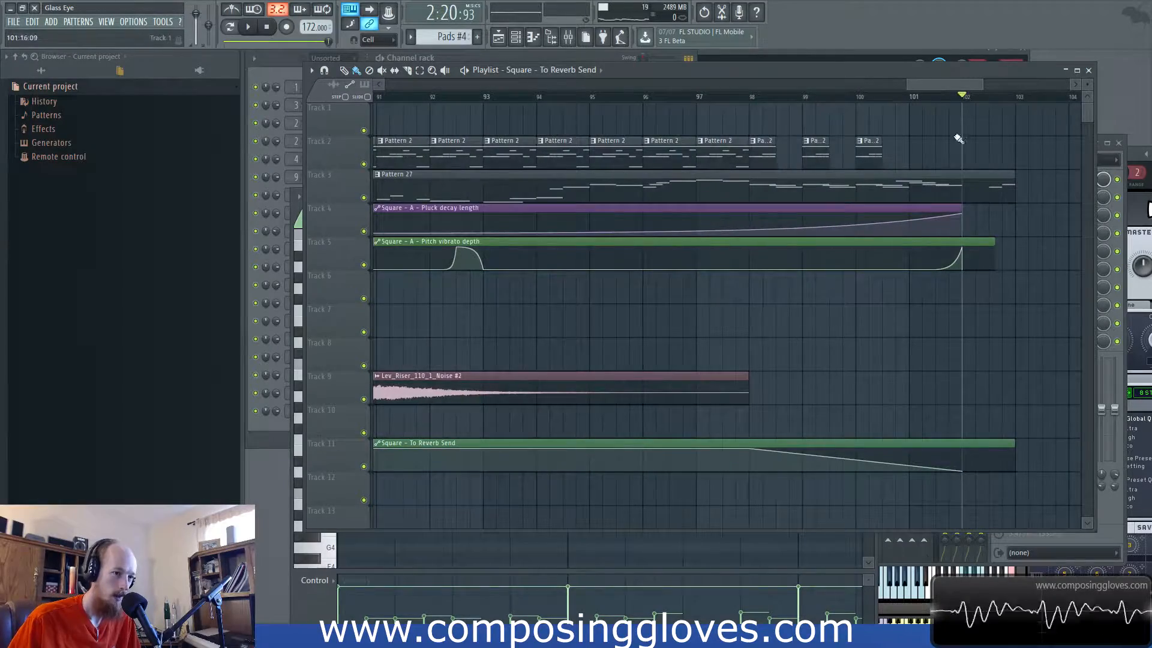
Step: Copy the intro's four Chord SEQ clips and their volume multiplier automation to tracks 3 and 4, starting at bar 103
scroll(642, 244, down, 8)
drag(772, 333, 816, 357)
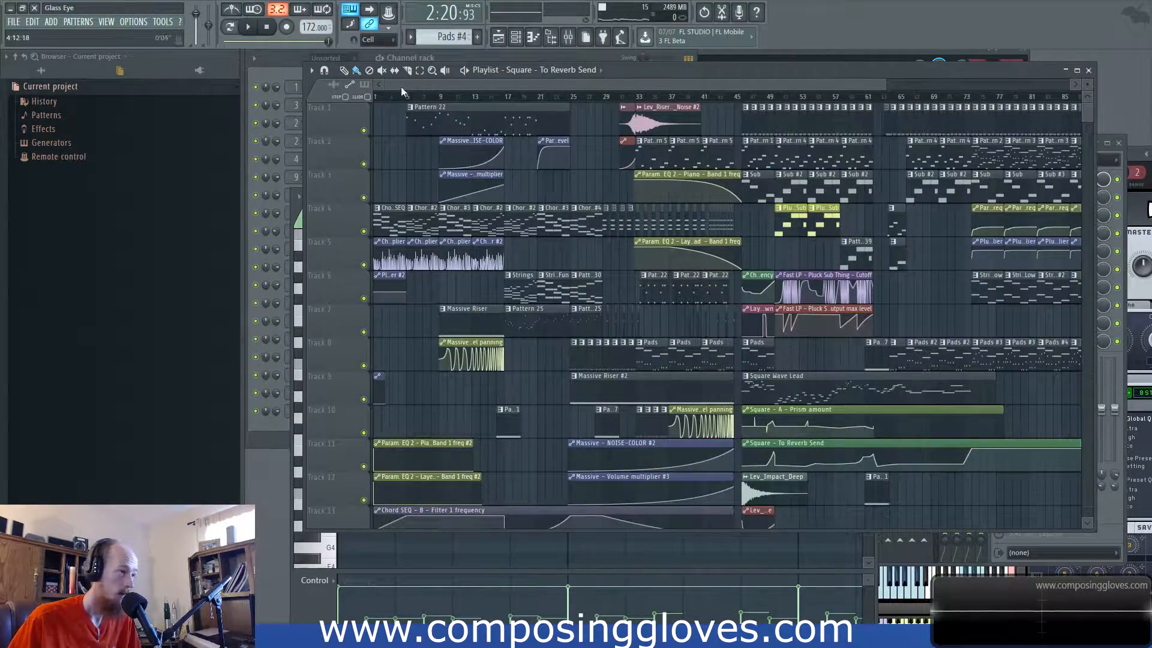
scroll(392, 91, up, 5)
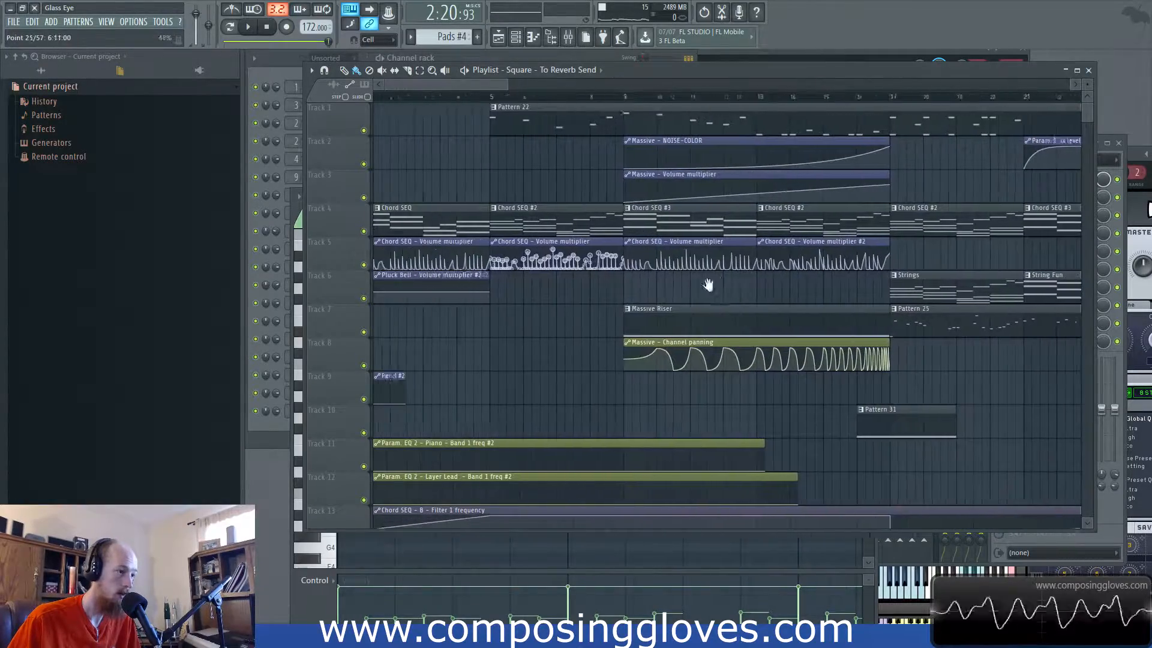
scroll(519, 285, down, 3)
drag(397, 243, 857, 193)
scroll(641, 216, down, 2)
key(ctrl+b)
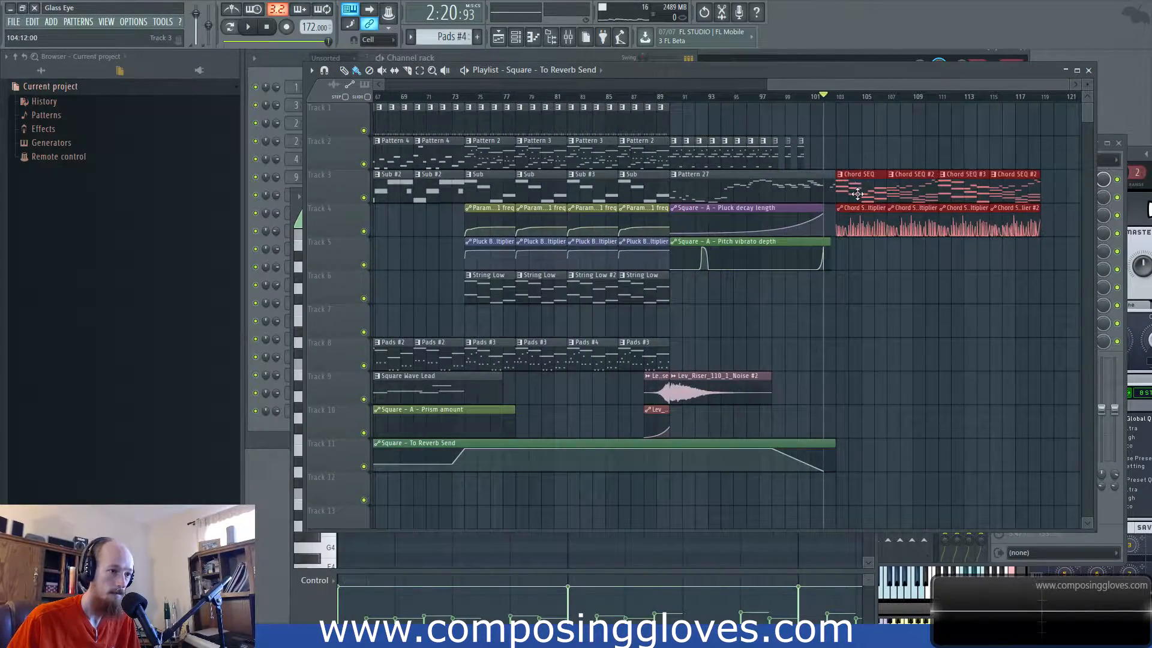
Step: Play back the transition from the end of Pattern 27 into the copied Chord SEQ clips
click(813, 97)
key(space)
scroll(822, 198, up, 3)
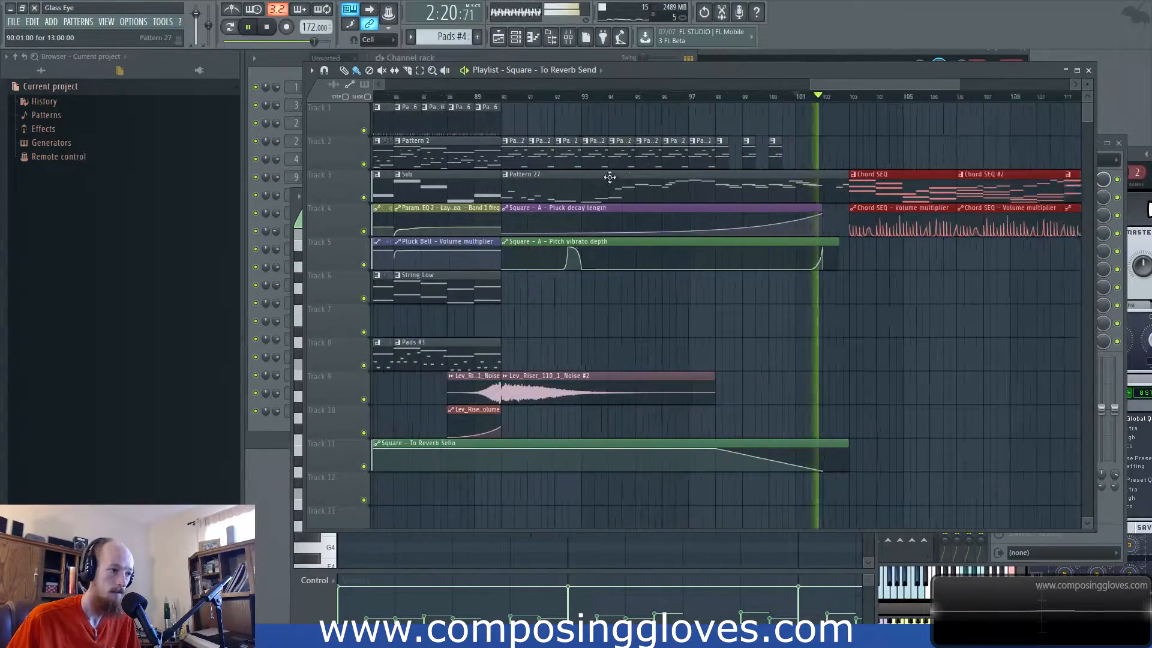
scroll(600, 178, down, 3)
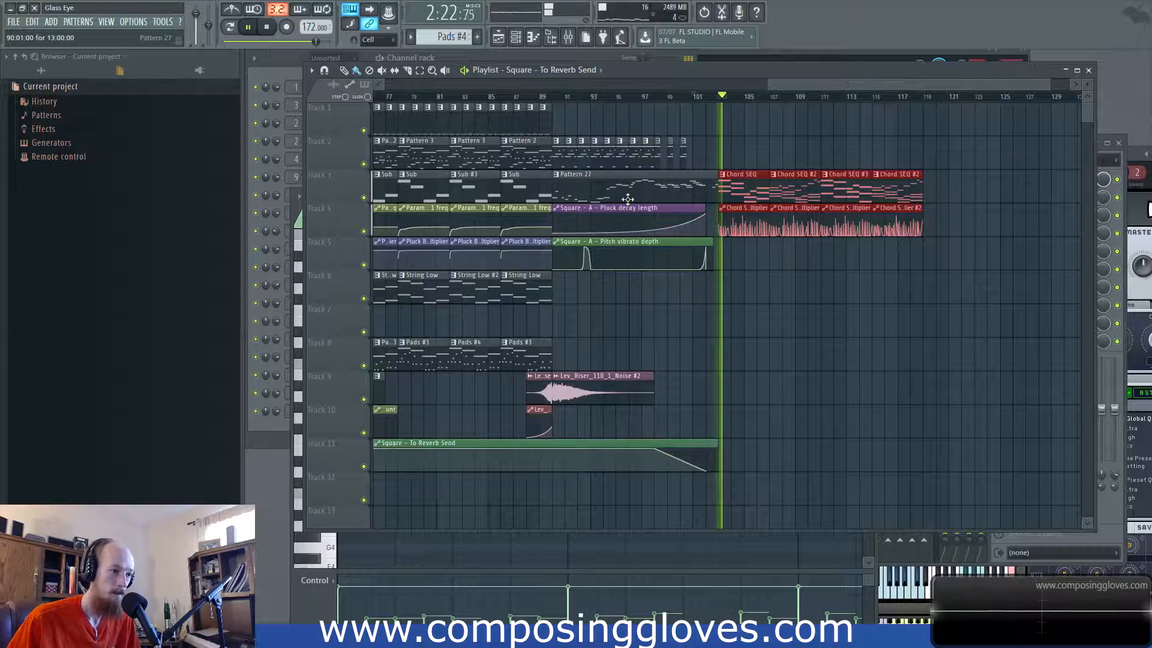
Step: Examine the clips and automation accompanying the chord sequence in the build-up and intro sections of the playlist
scroll(585, 315, left, 10)
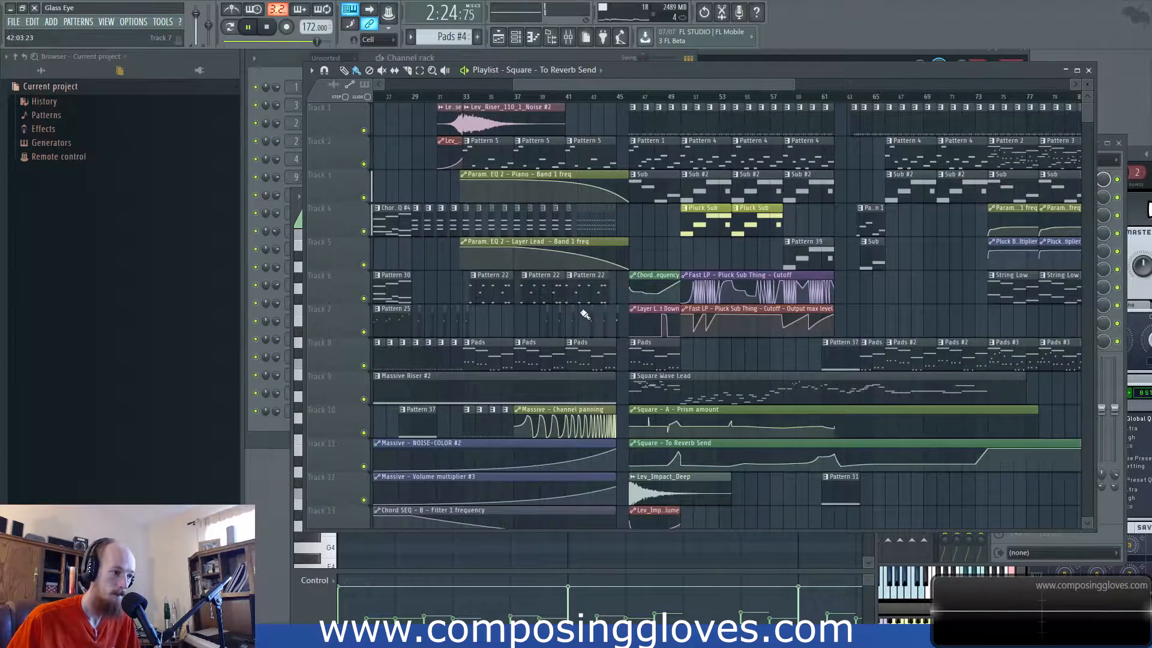
scroll(472, 352, down, 2)
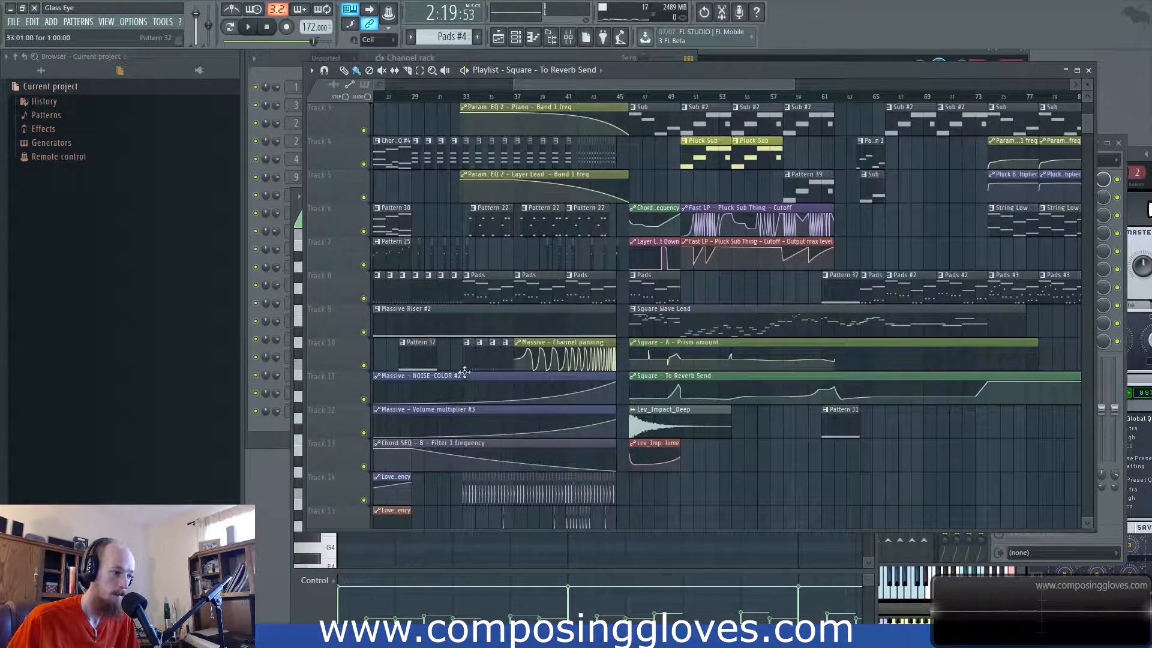
scroll(500, 440, down, 1)
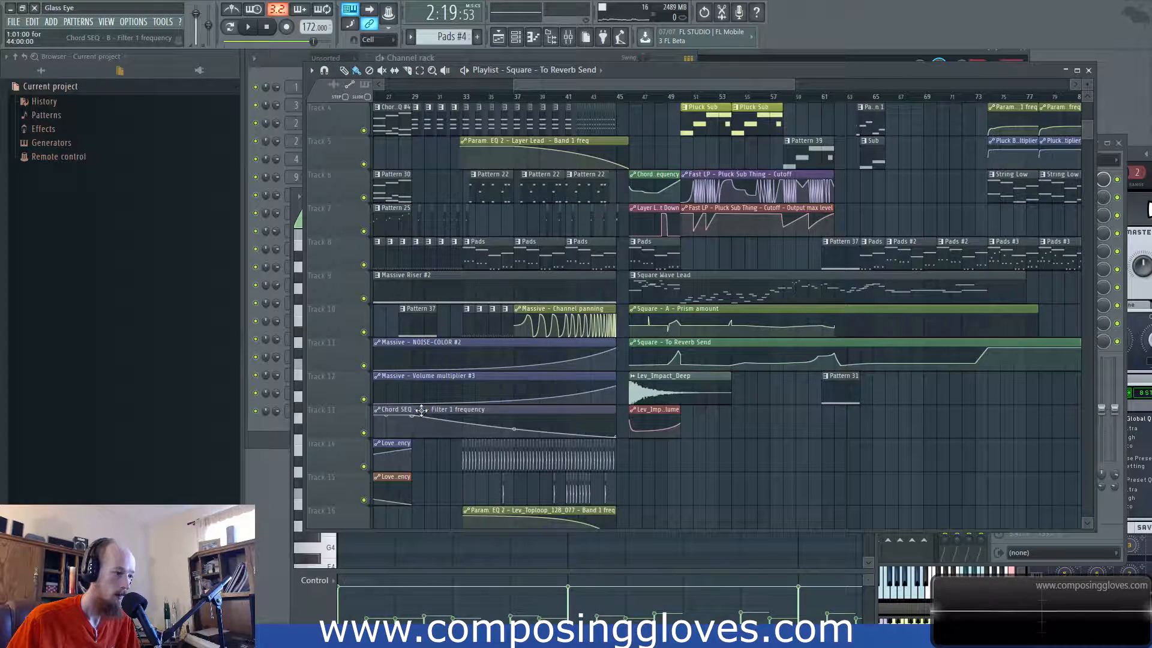
scroll(428, 298, up, 3)
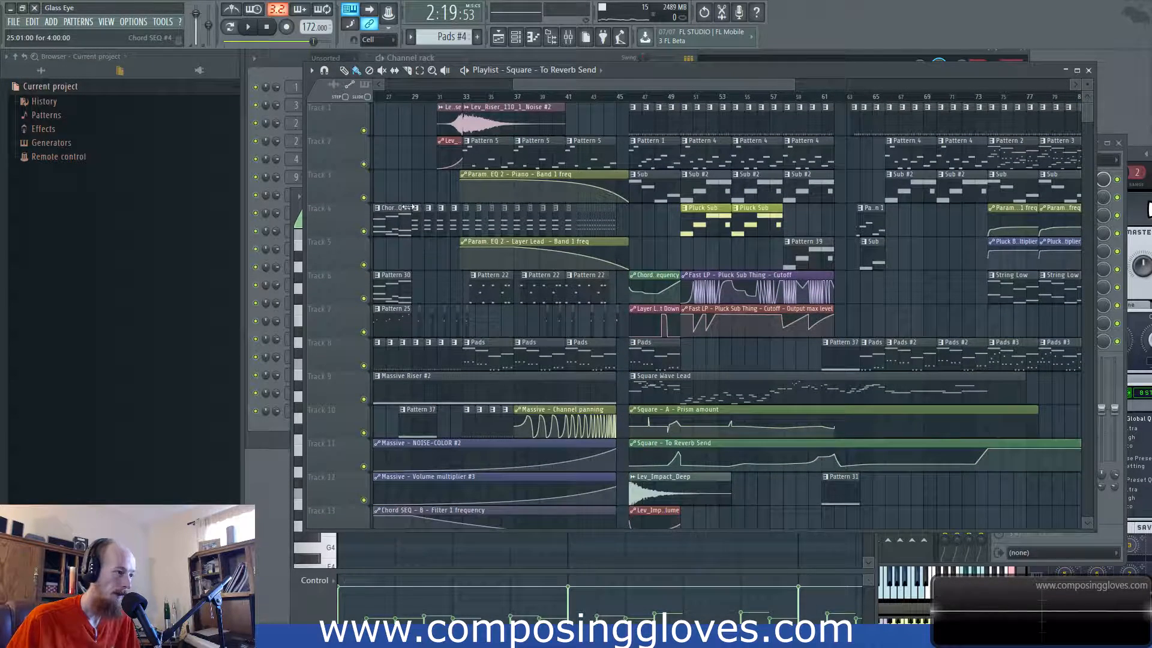
scroll(405, 255, down, 3)
ctrl+scroll(396, 259, up, 2)
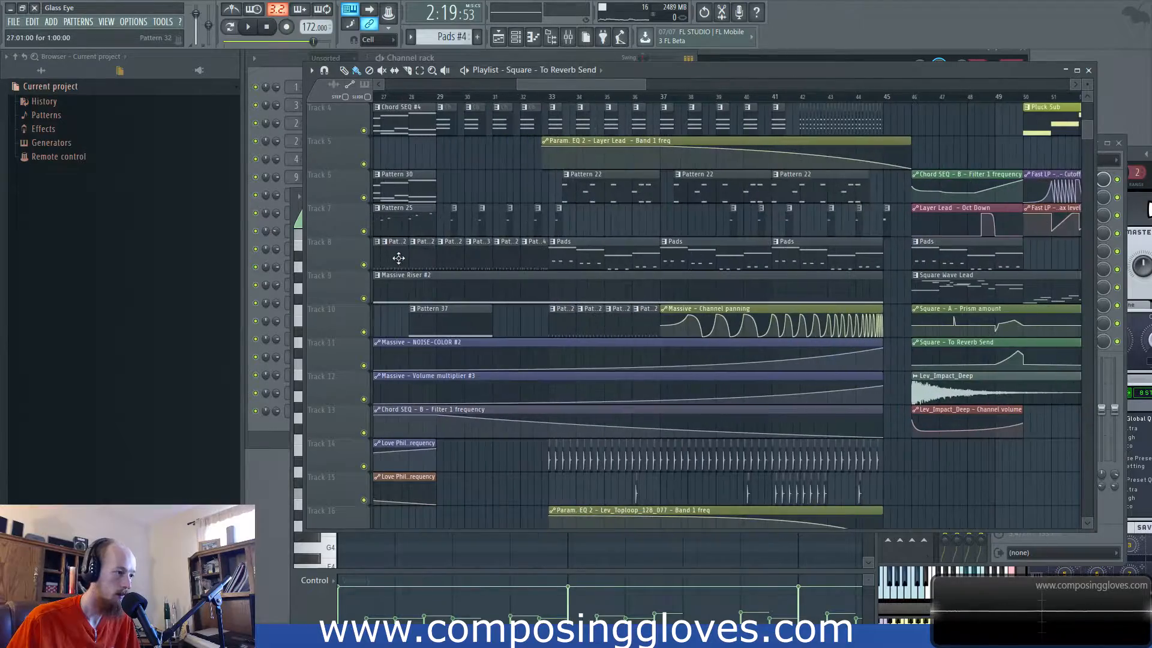
scroll(471, 240, down, 4)
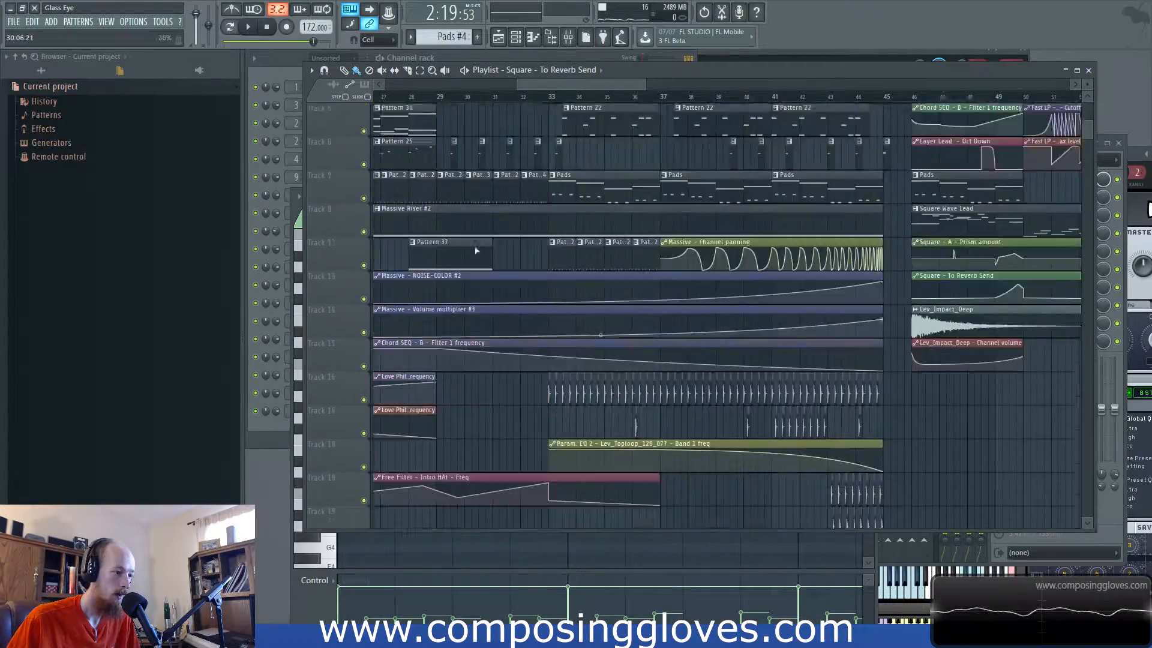
scroll(480, 249, up, 7)
drag(480, 250, 1110, 293)
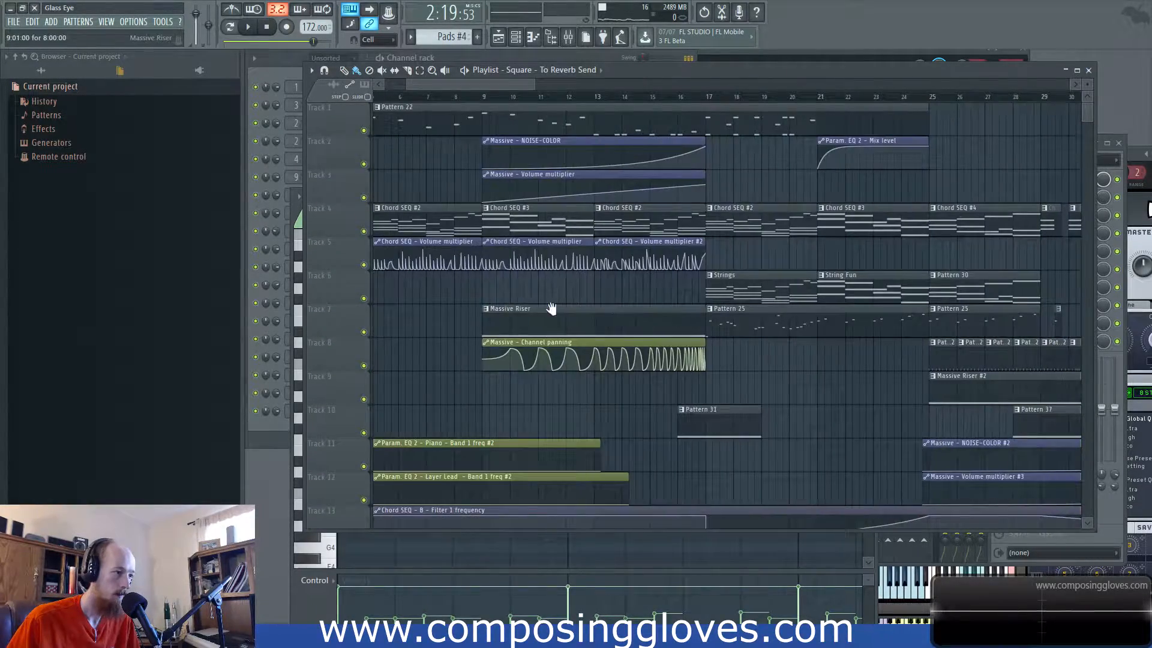
drag(551, 309, 743, 306)
scroll(491, 307, up, 1)
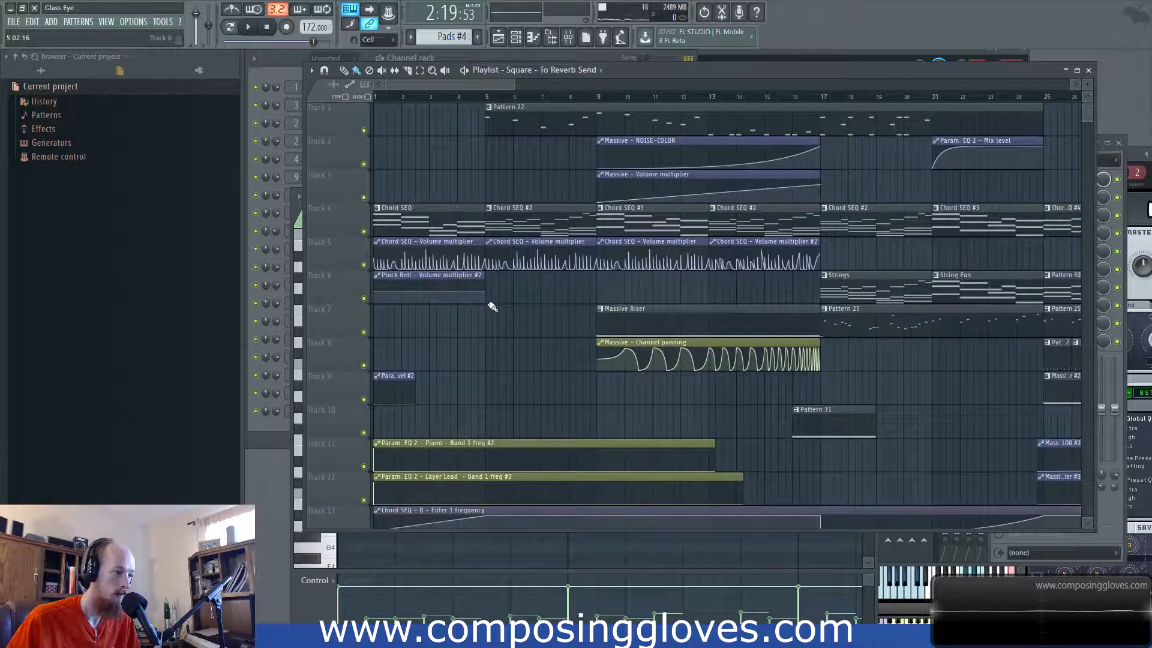
scroll(630, 226, down, 2)
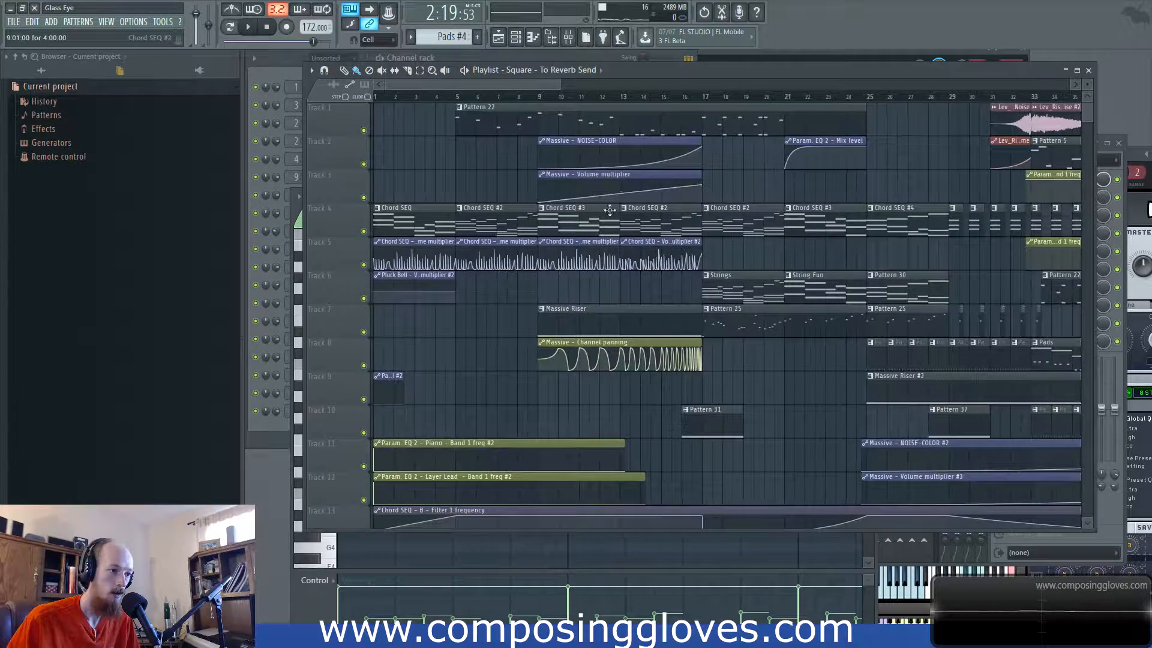
Step: Play back excerpts of the intro's chord sequence
click(625, 100)
key(space)
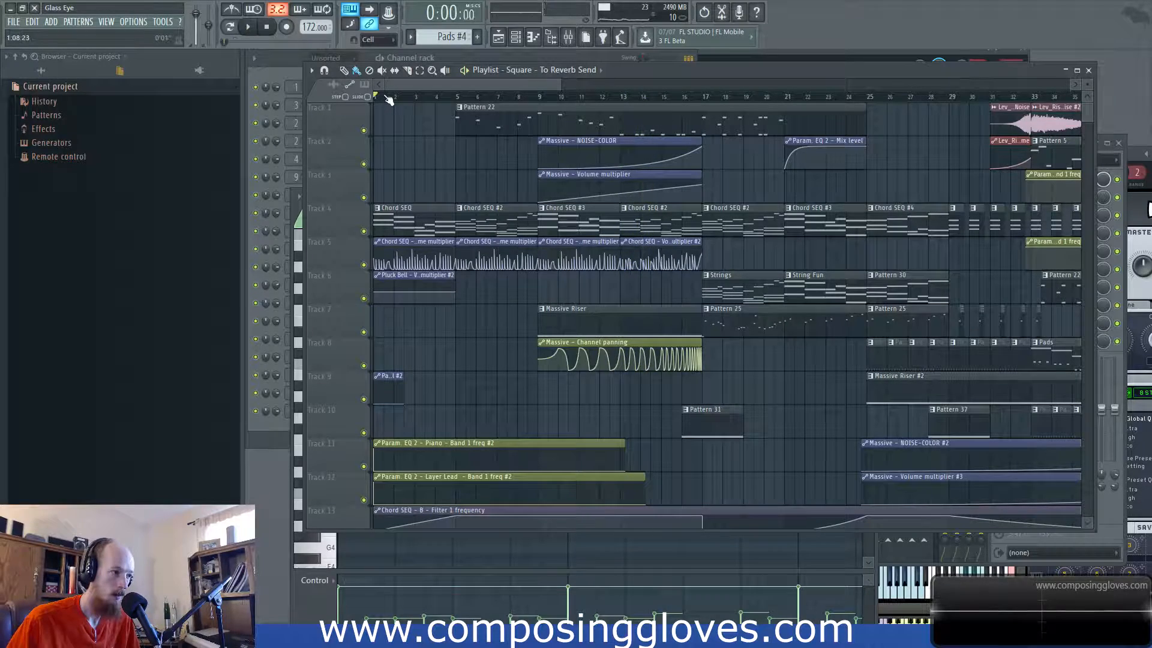
scroll(396, 228, down, 4)
click(503, 95)
key(space)
Step: Play back the copied Chord SEQ clips from bar 103 and again from around bar 112
drag(501, 84, 857, 118)
scroll(872, 208, up, 3)
scroll(872, 209, up, 4)
scroll(805, 231, right, 4)
scroll(864, 223, down, 3)
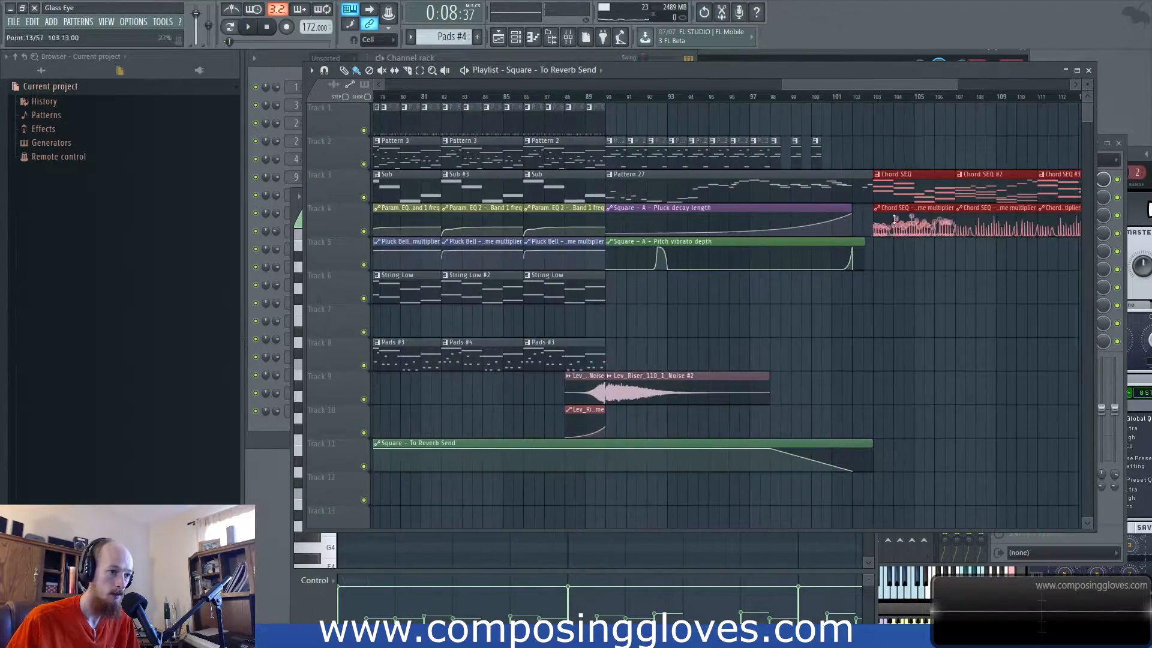
click(881, 99)
key(space)
drag(801, 132, 446, 186)
click(753, 96)
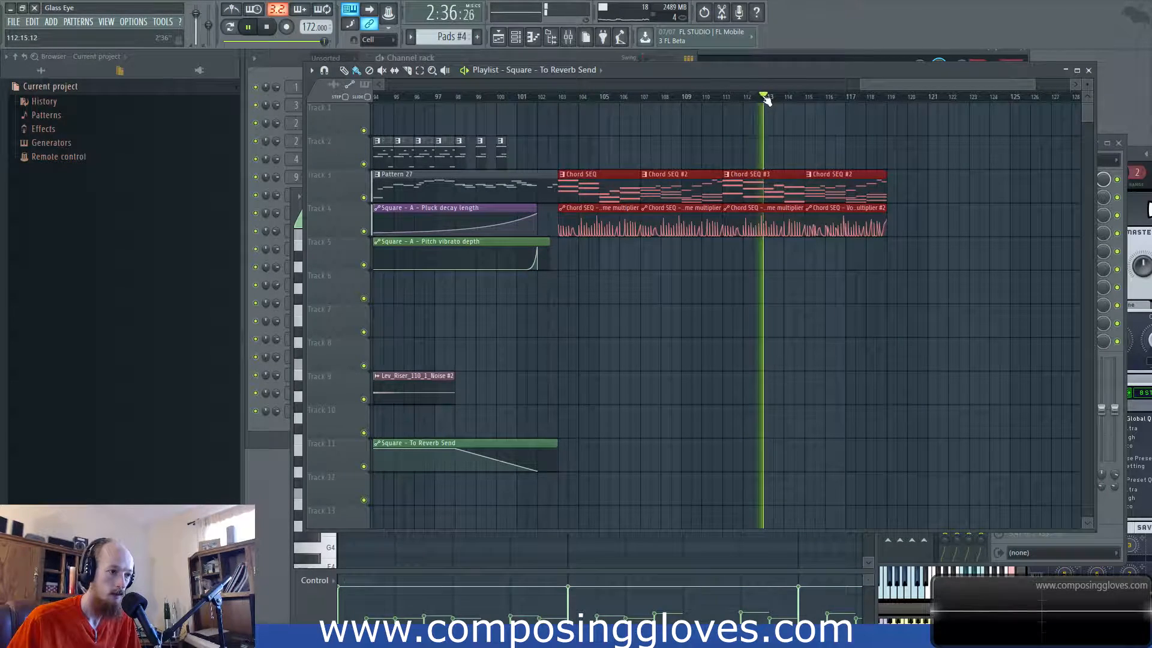
key(space)
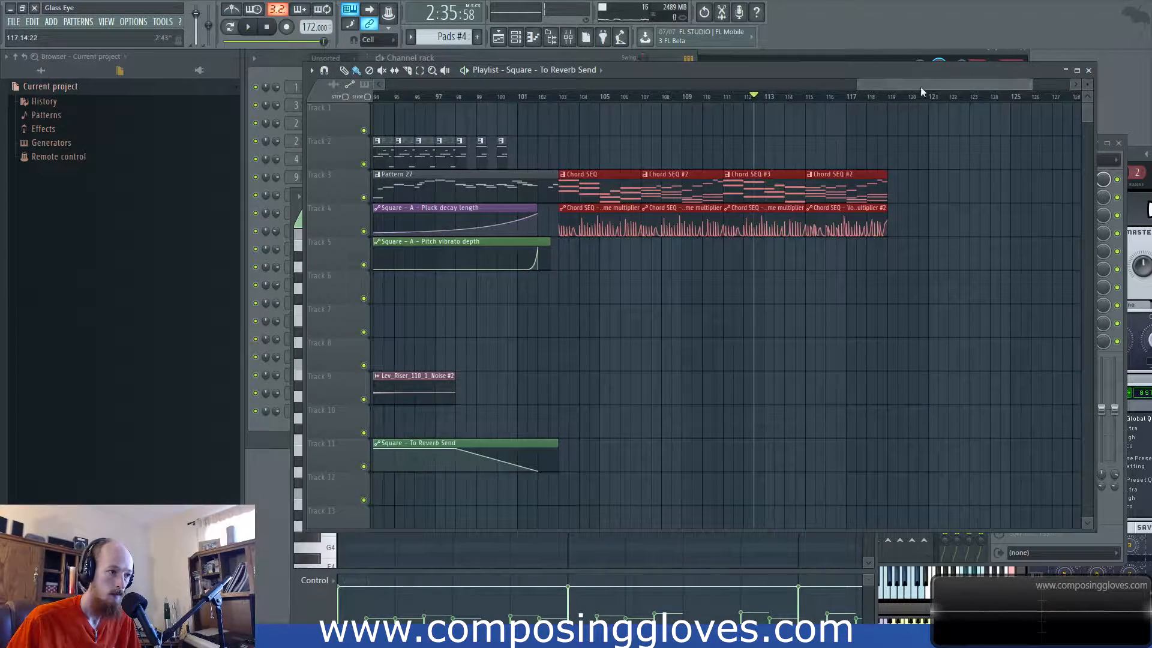
Step: Examine the automation clips around the intro's chord sequence and briefly play back the section from bar 21
drag(920, 86, 264, 118)
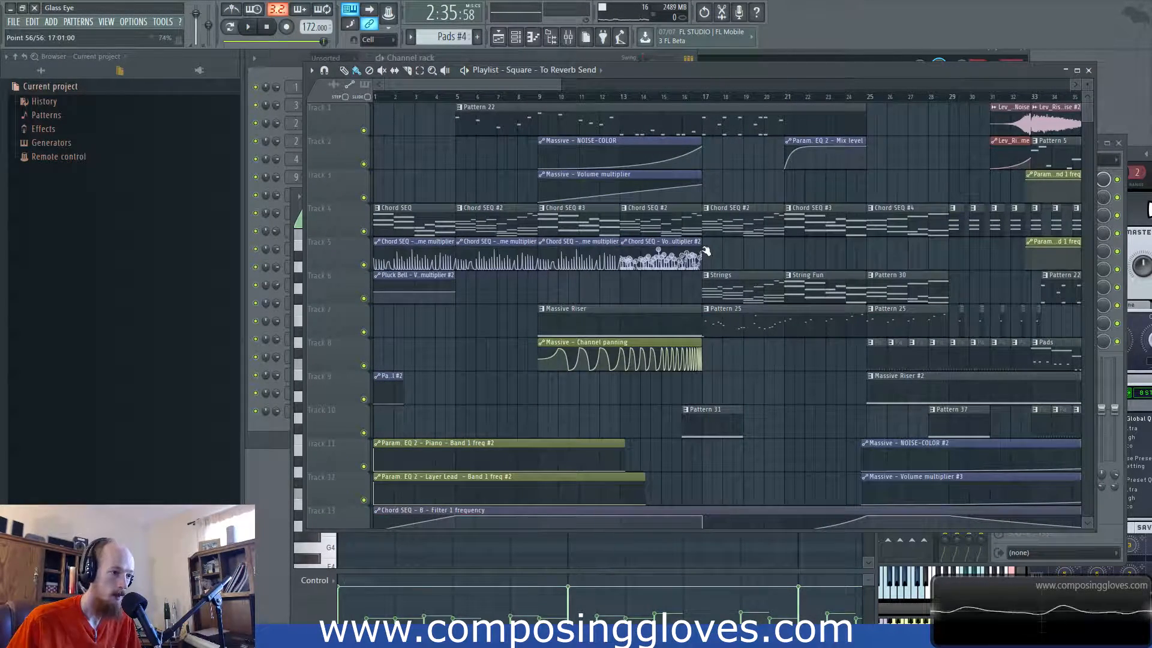
scroll(476, 270, down, 1)
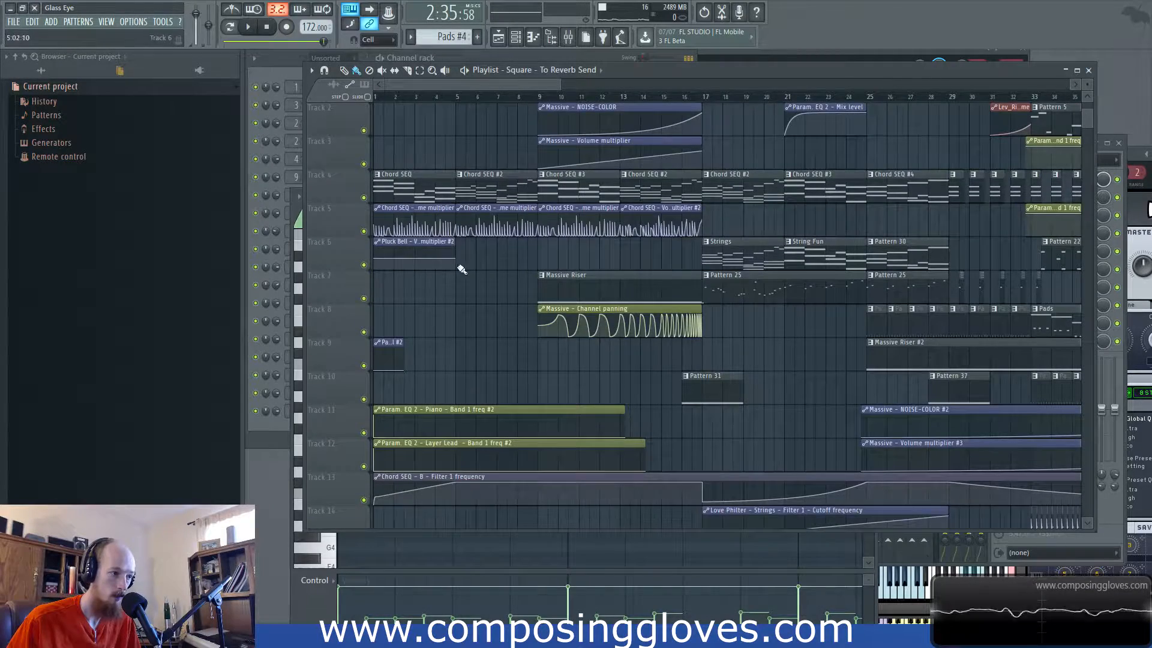
scroll(463, 265, down, 2)
scroll(420, 249, up, 5)
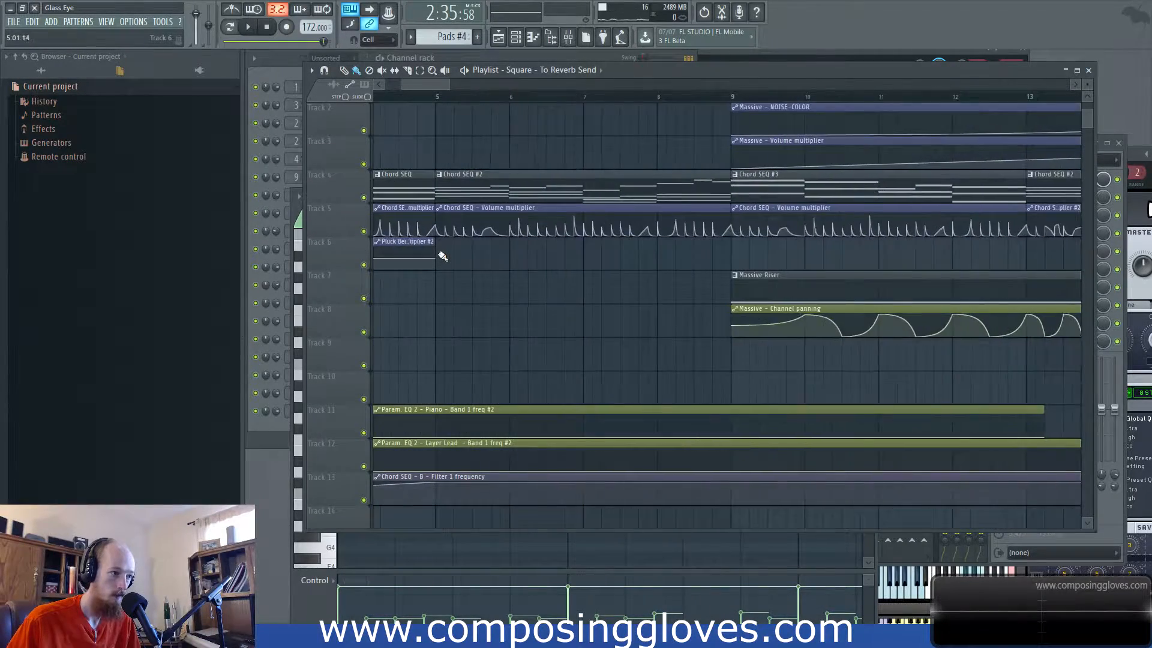
scroll(667, 250, down, 4)
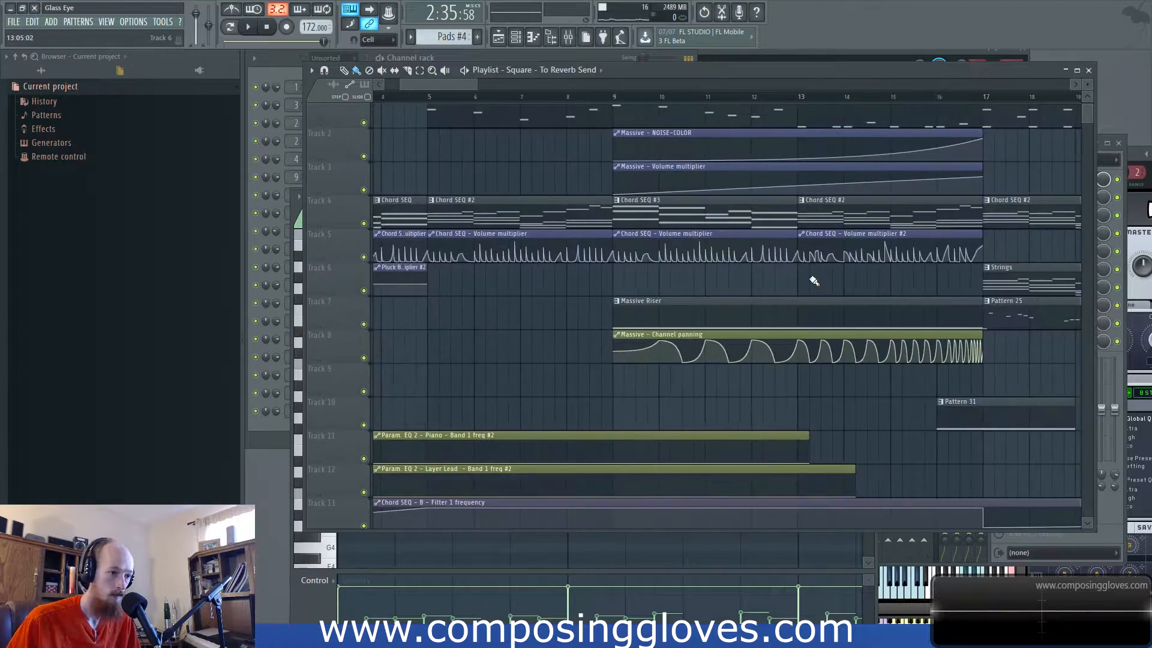
drag(911, 240, 630, 270)
key(space)
key(space)
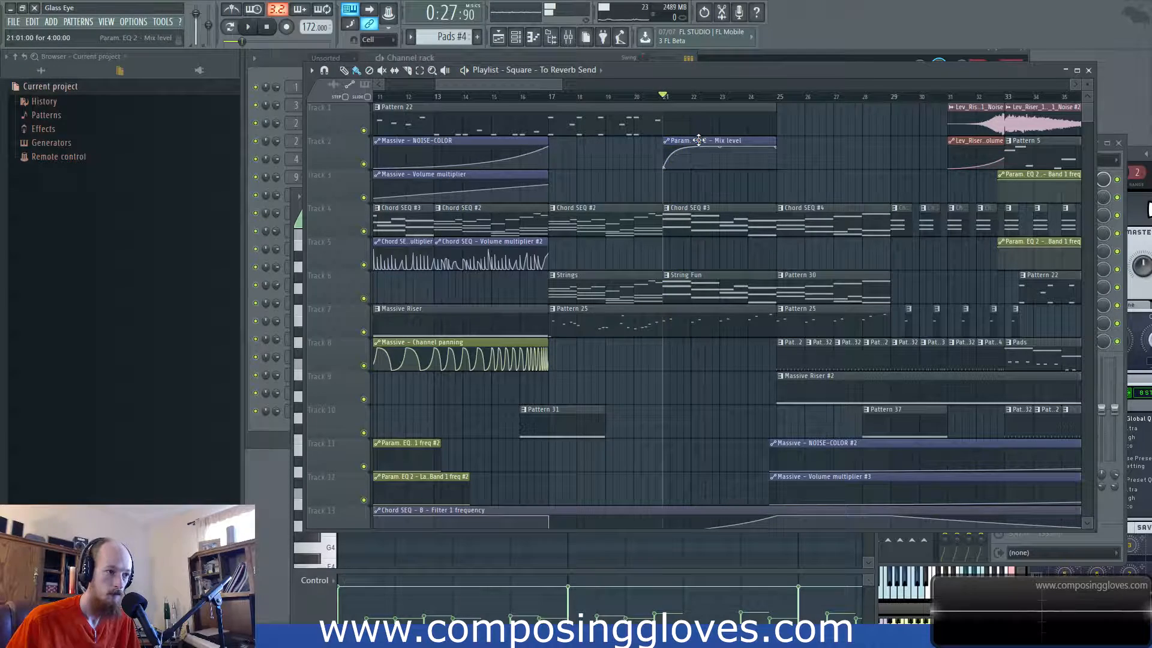
Step: Copy the Param. EQ 2 - Mix level automation clip to Track 6 at bar 103, make it unique and shorten it
drag(698, 141, 786, 268)
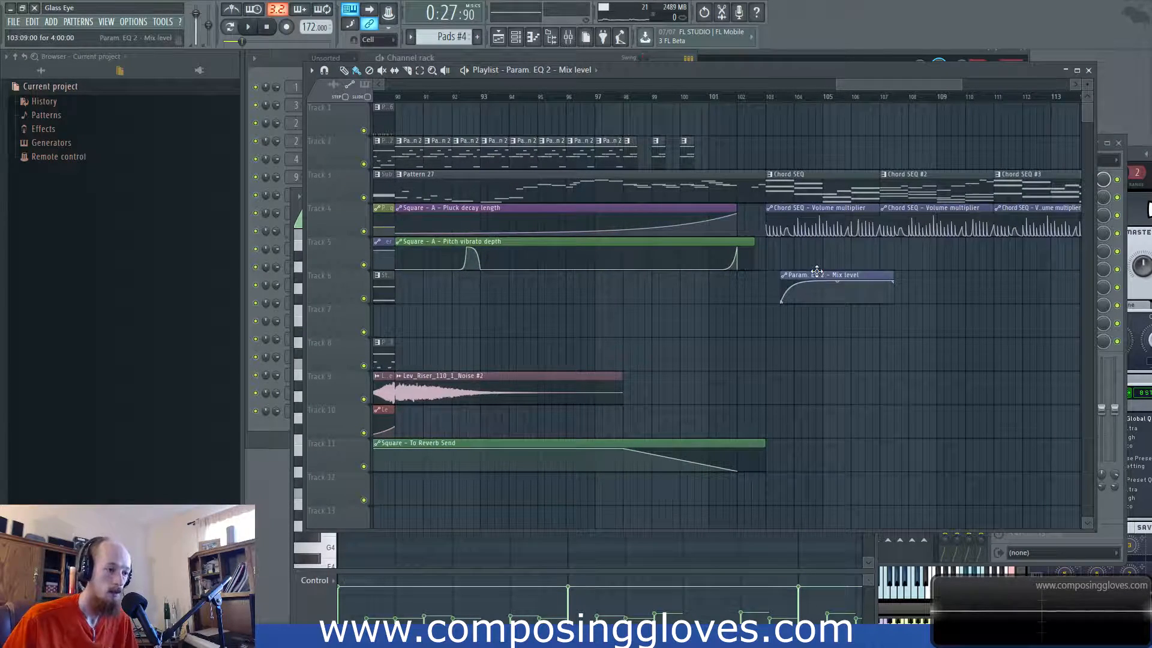
right_click(776, 282)
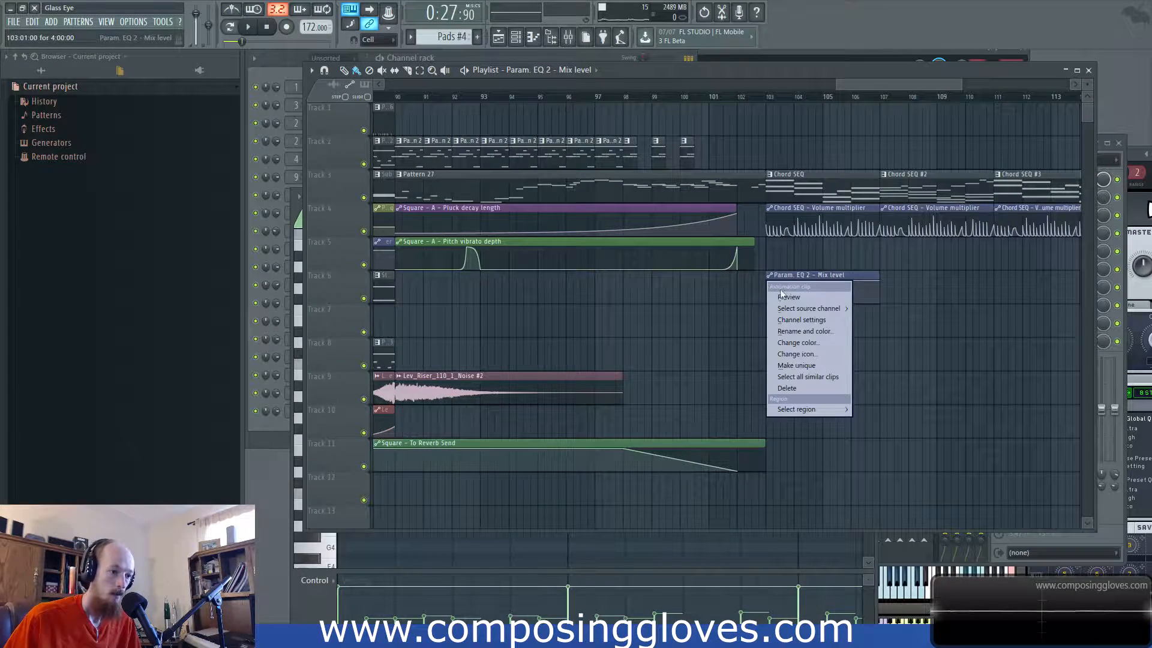
click(798, 365)
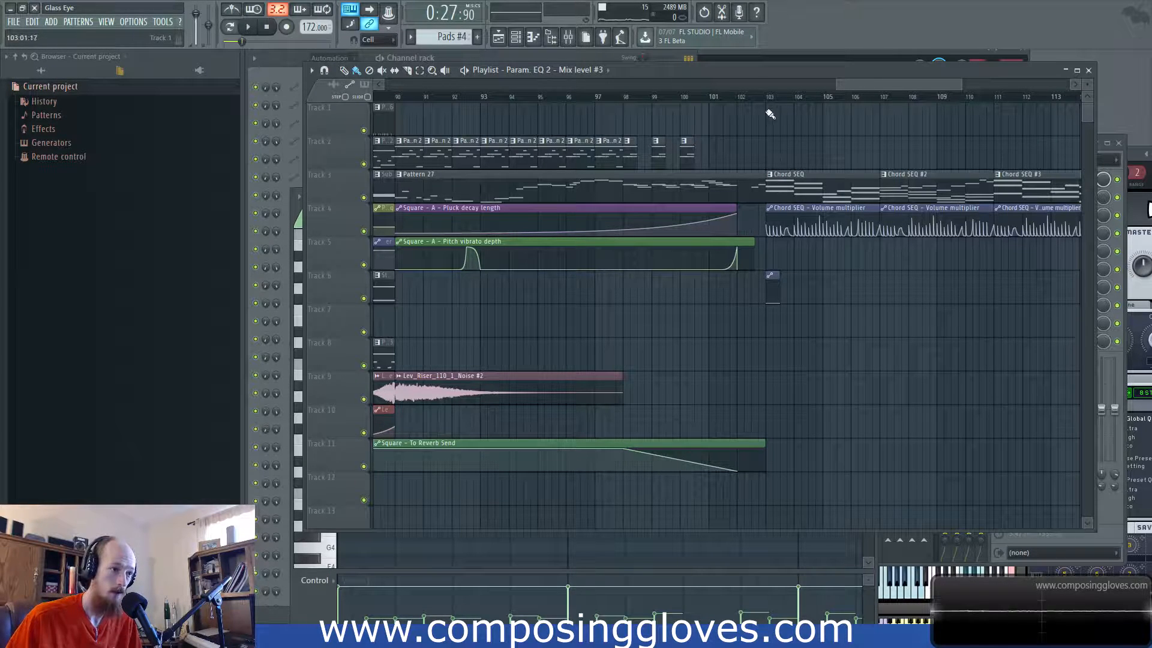
Step: Play back the outro chords from bar 103 with the new mix level automation
key(space)
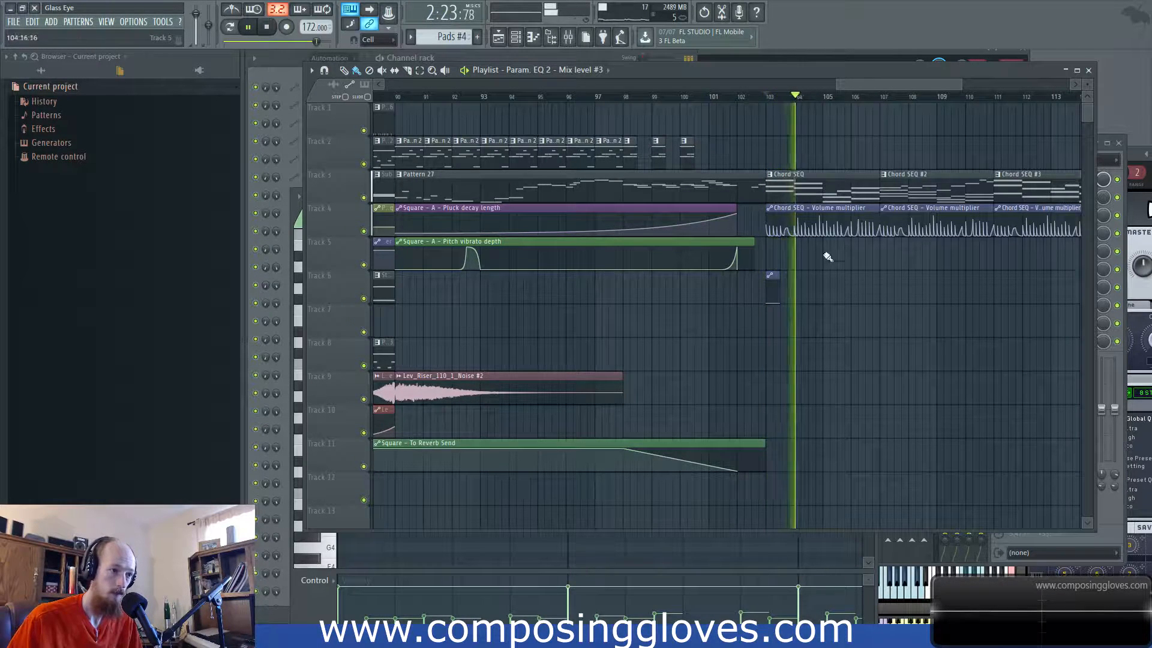
scroll(780, 285, up, 4)
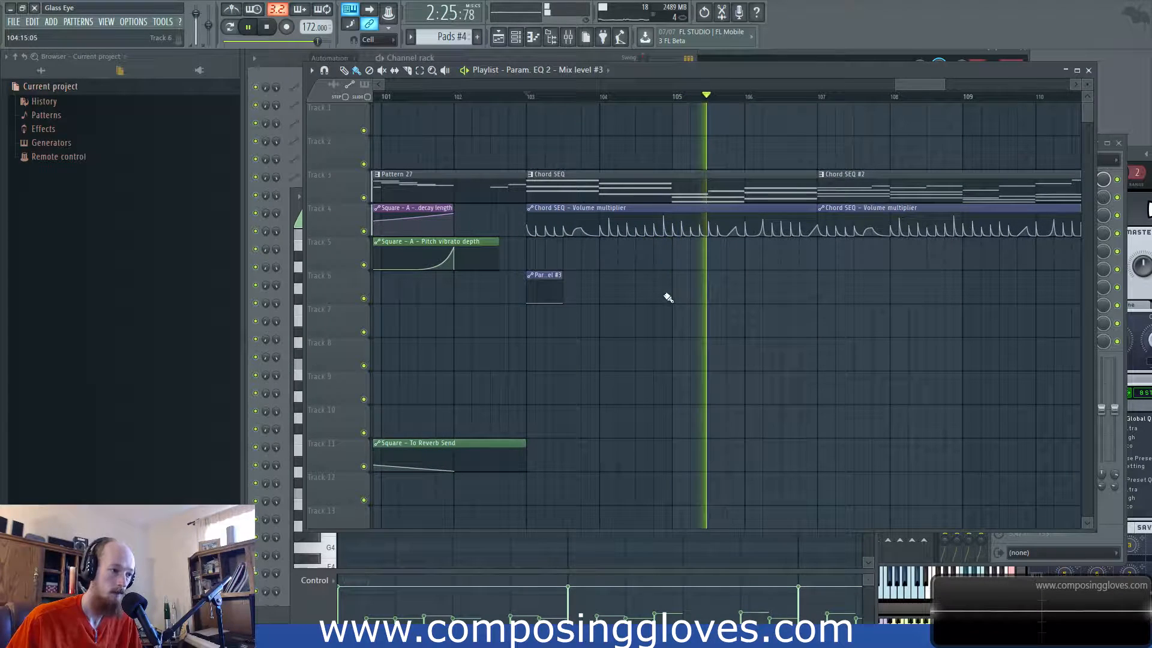
scroll(648, 231, down, 2)
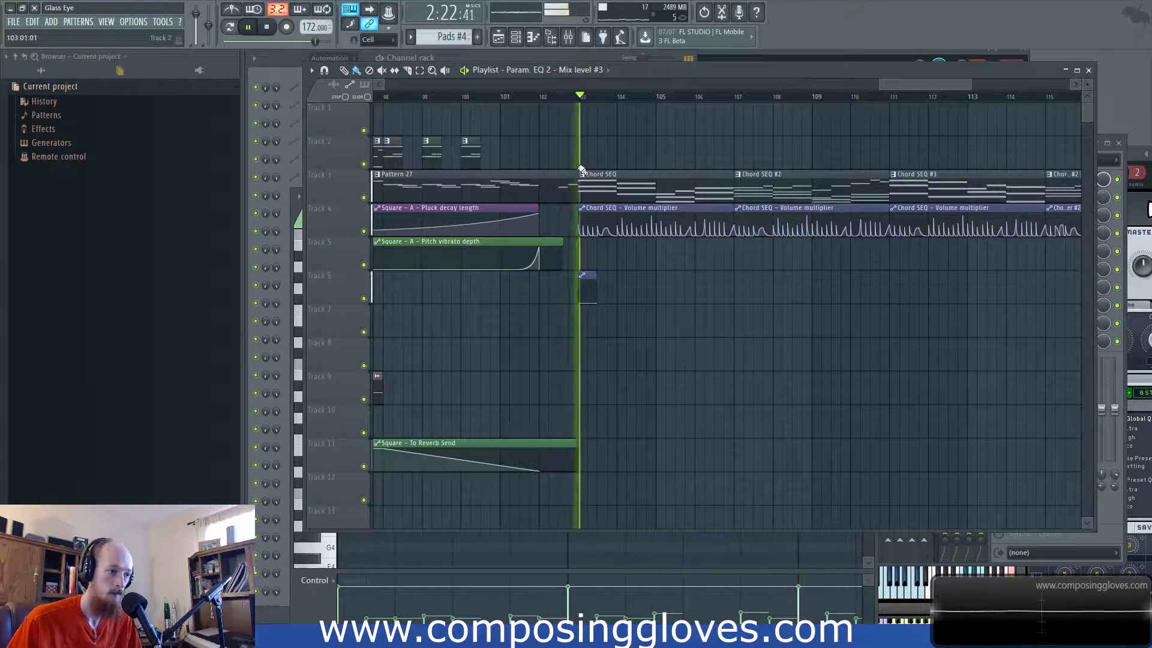
scroll(585, 180, down, 2)
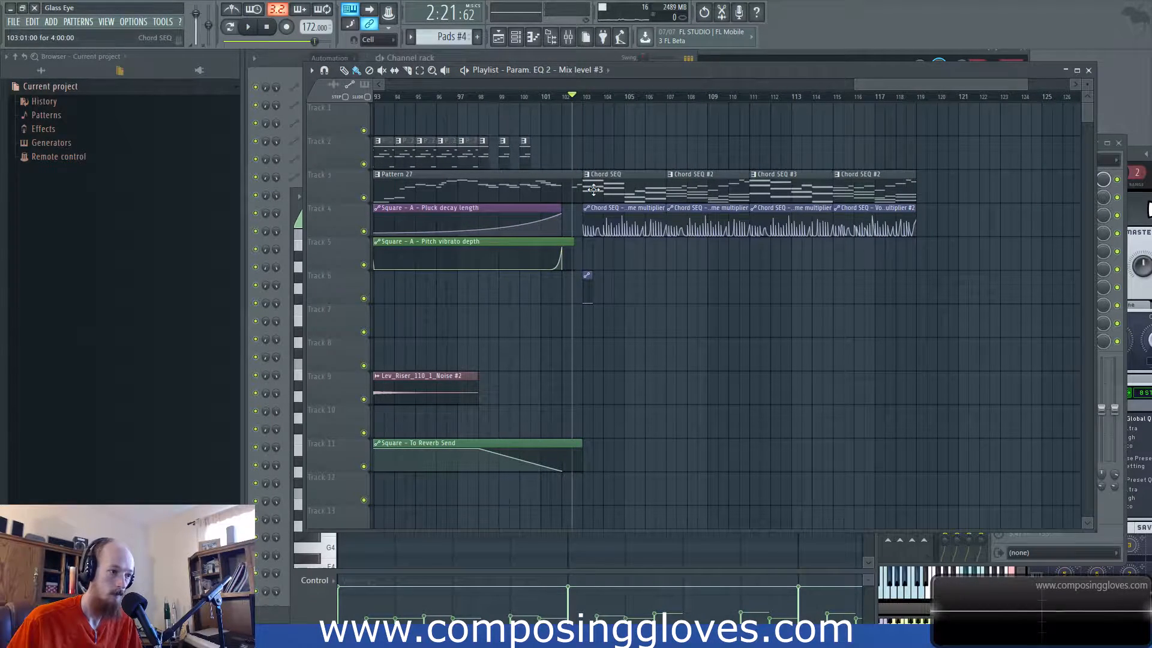
Step: Merge the four outro Chord SEQ clips into one pattern clip on Track 20 and return it to Track 3 at bar 103
click(592, 177)
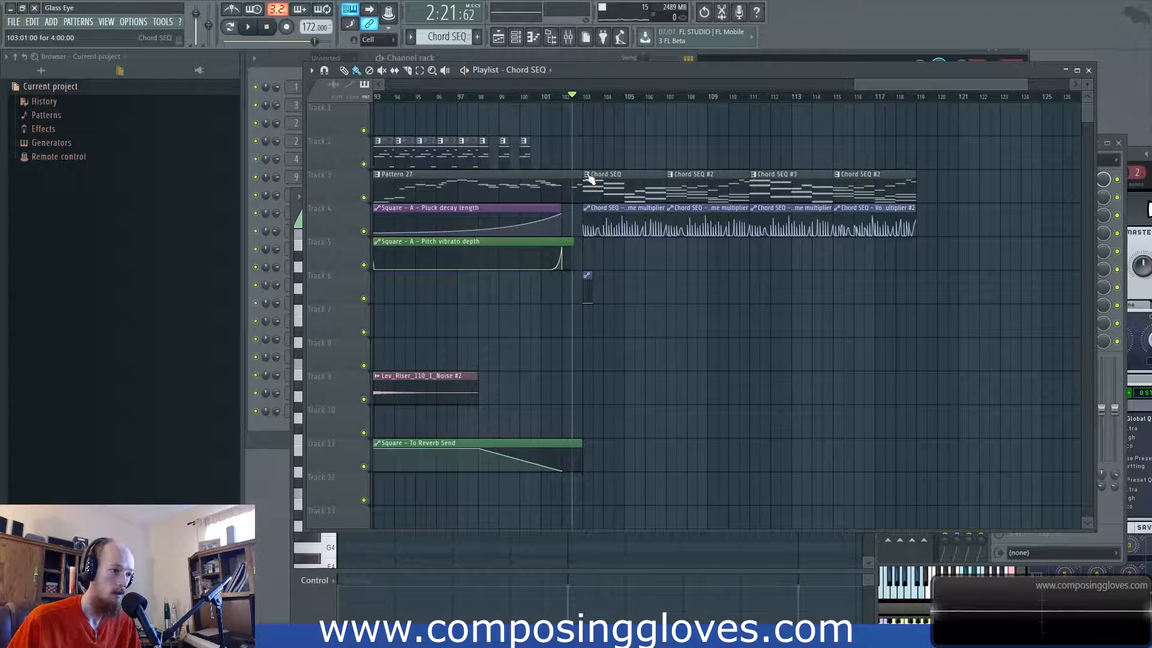
click(588, 174)
key(Escape)
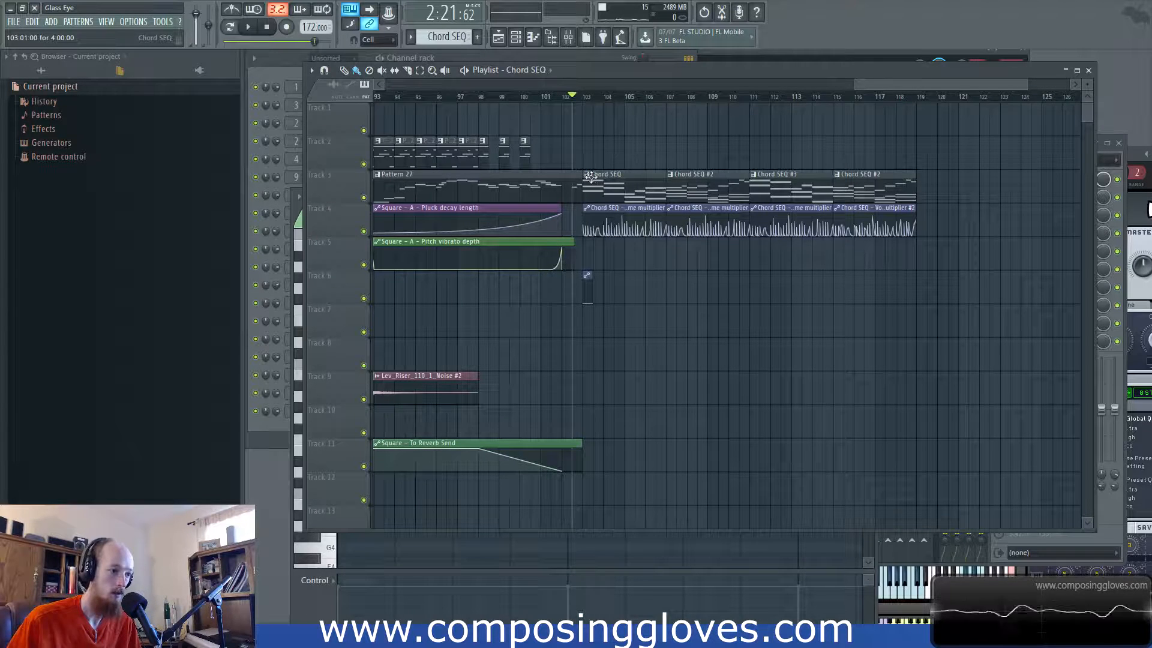
drag(686, 199, 670, 414)
scroll(686, 204, down, 2)
scroll(678, 354, up, 4)
scroll(660, 378, down, 4)
right_click(364, 432)
right_click(355, 408)
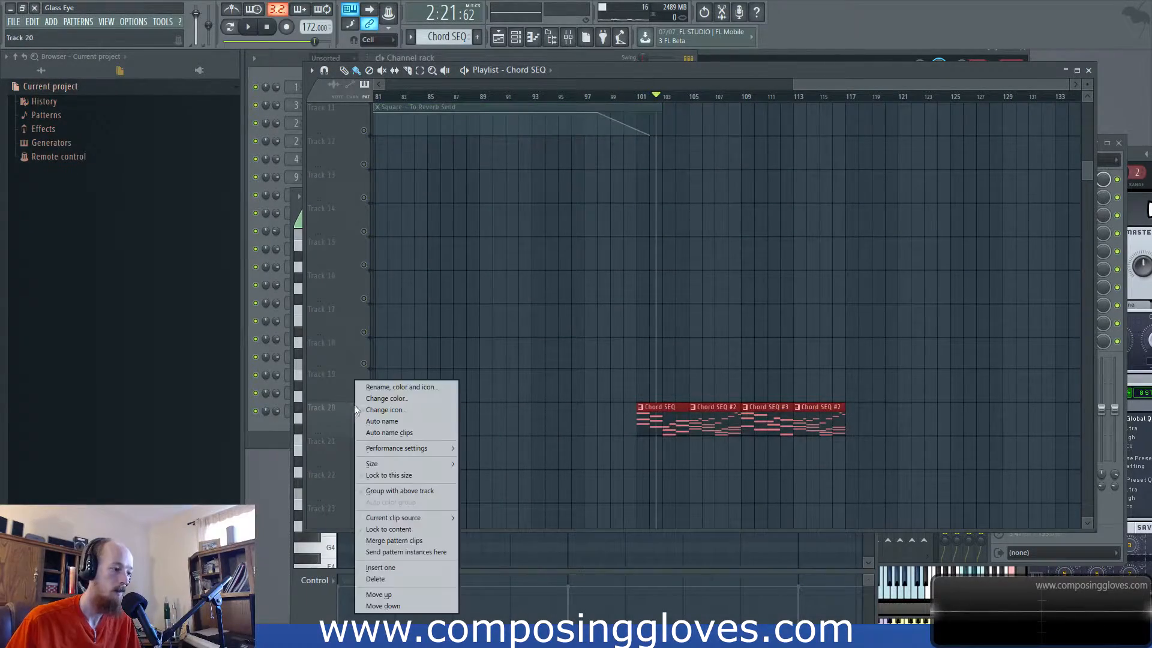
click(438, 542)
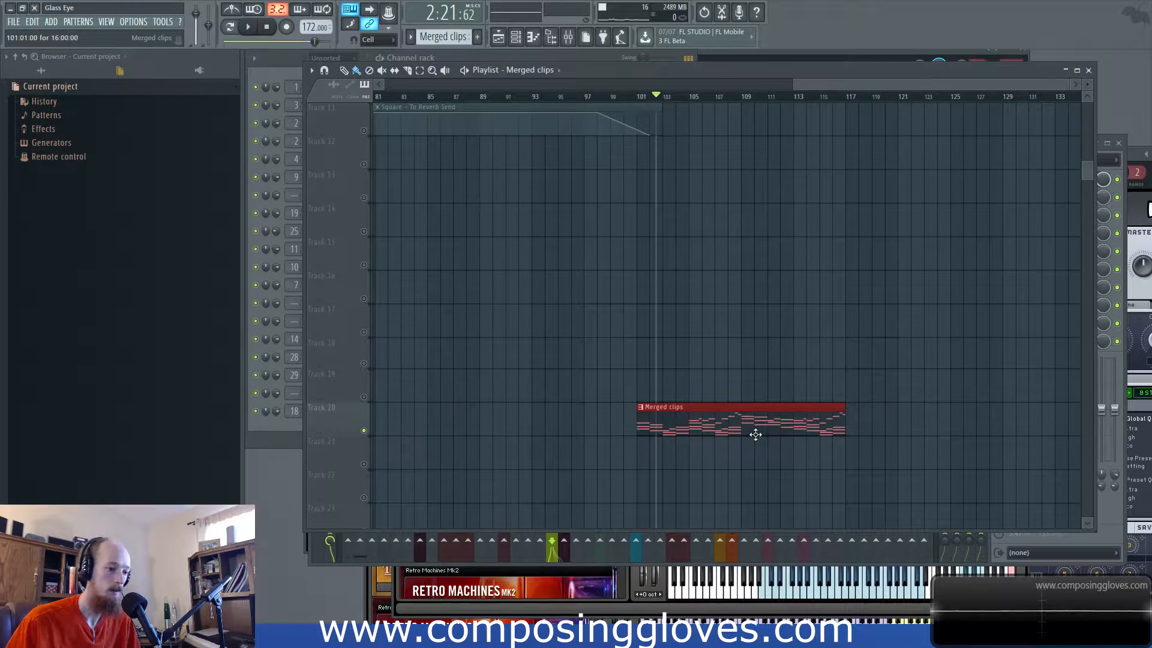
drag(757, 433, 768, 185)
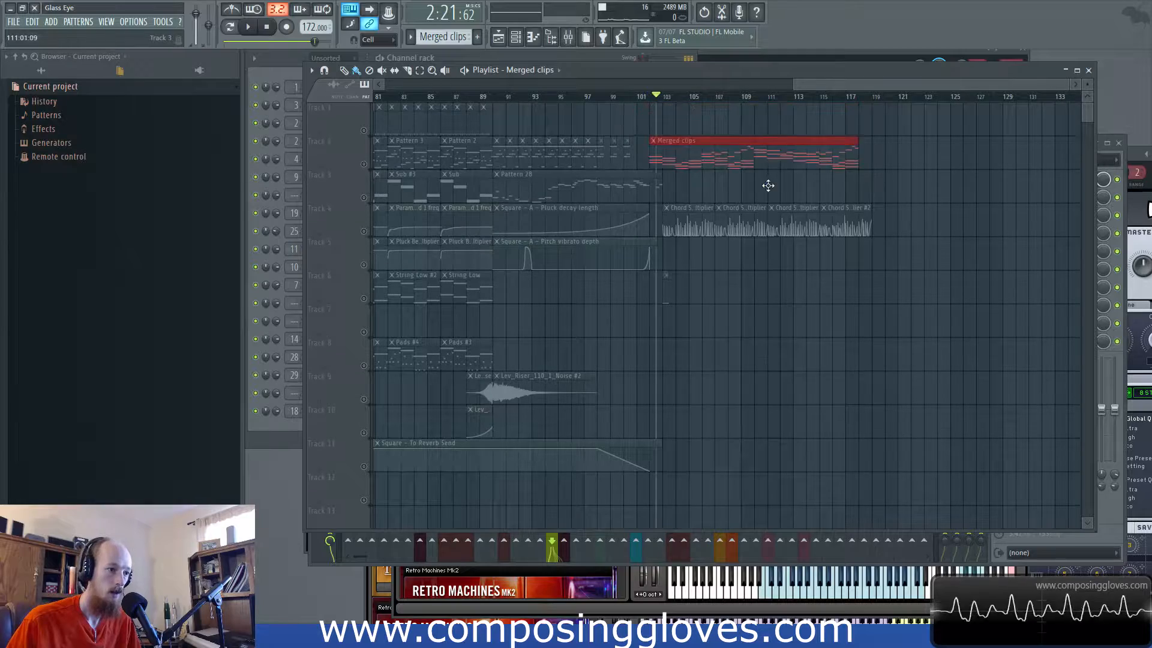
right_click(364, 198)
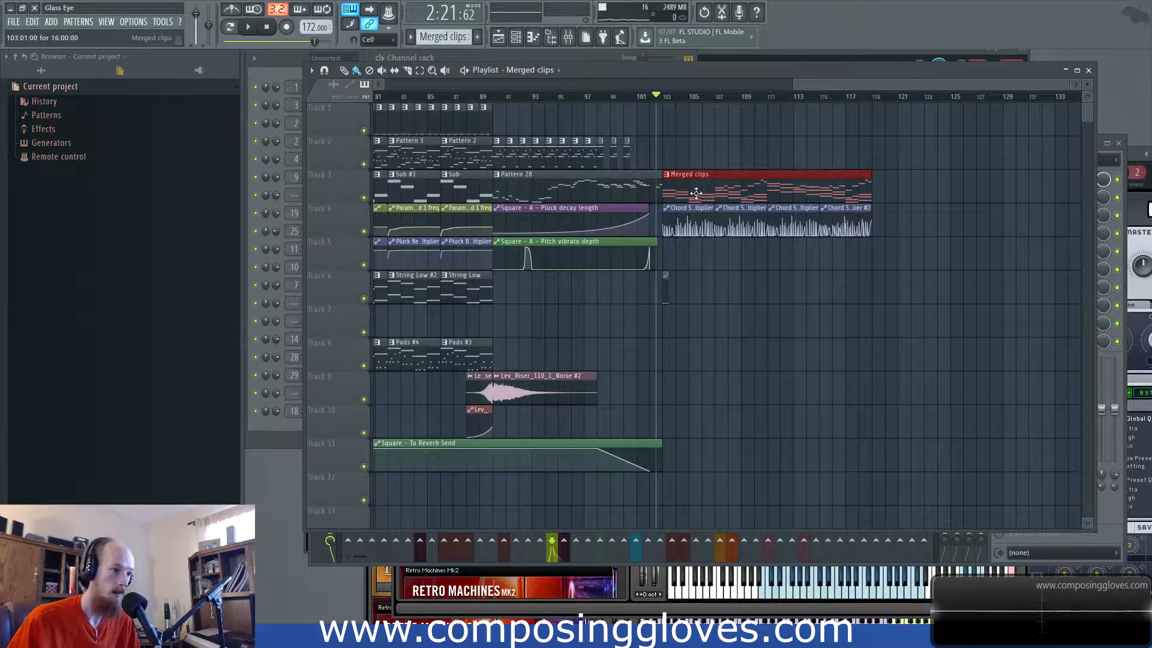
Step: Transpose all notes of the merged chord pattern down one octave in the piano roll and play it back
drag(518, 210, 156, 294)
scroll(787, 315, left, 8)
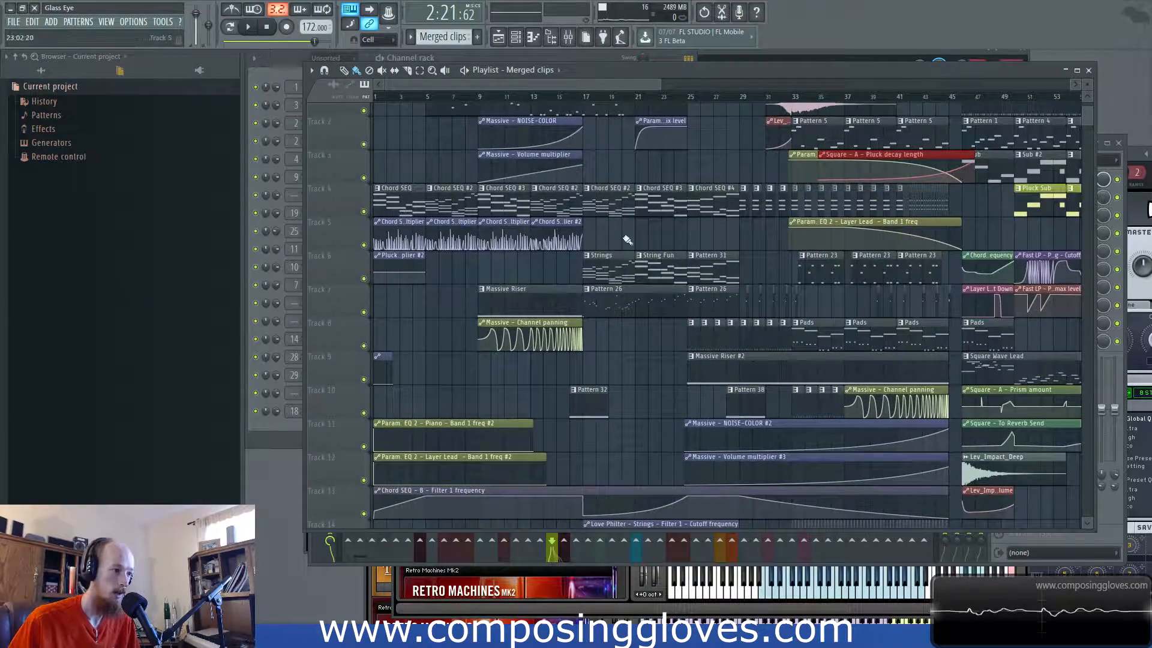
scroll(627, 240, up, 1)
scroll(660, 234, right, 15)
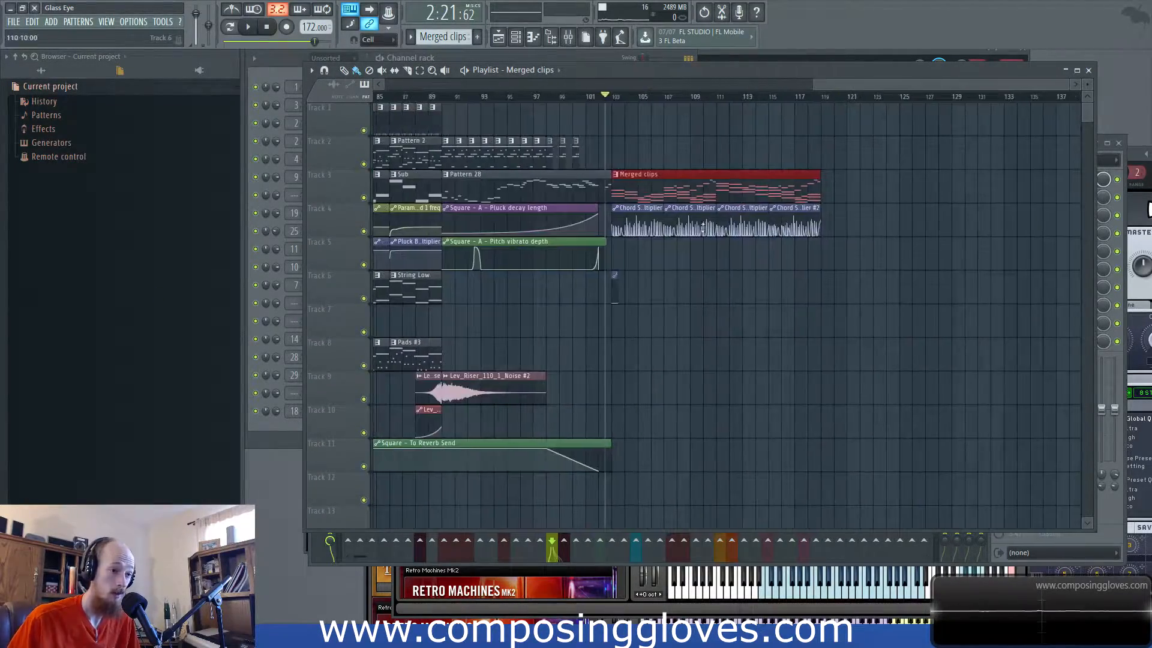
double_click(666, 176)
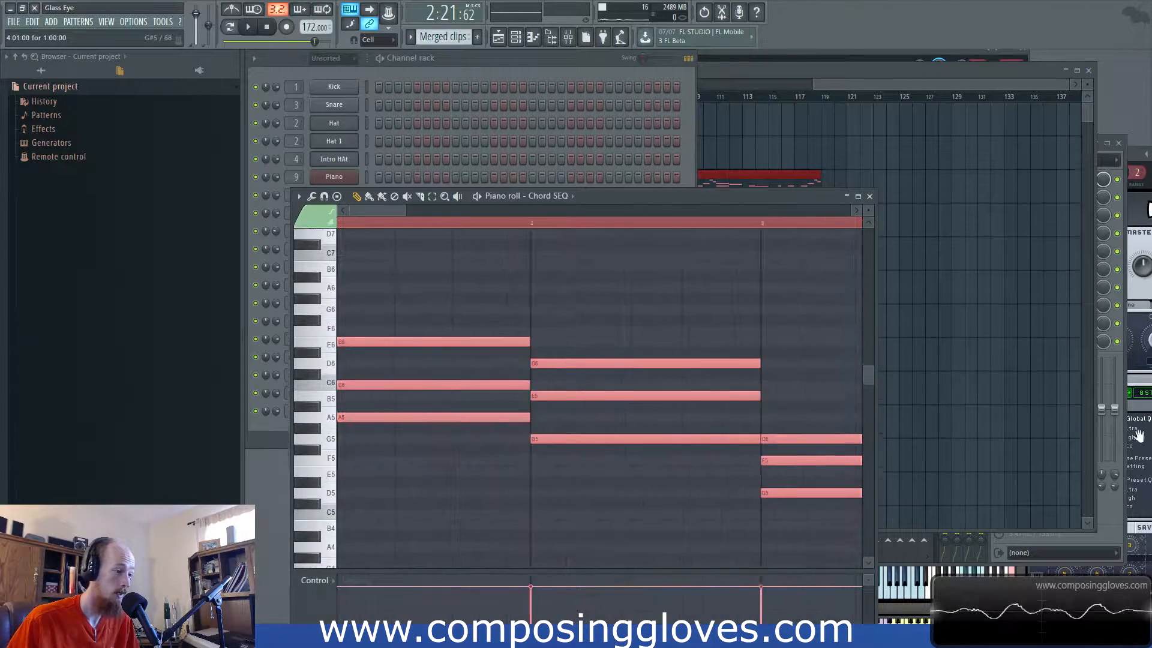
drag(361, 427, 349, 565)
click(841, 85)
key(space)
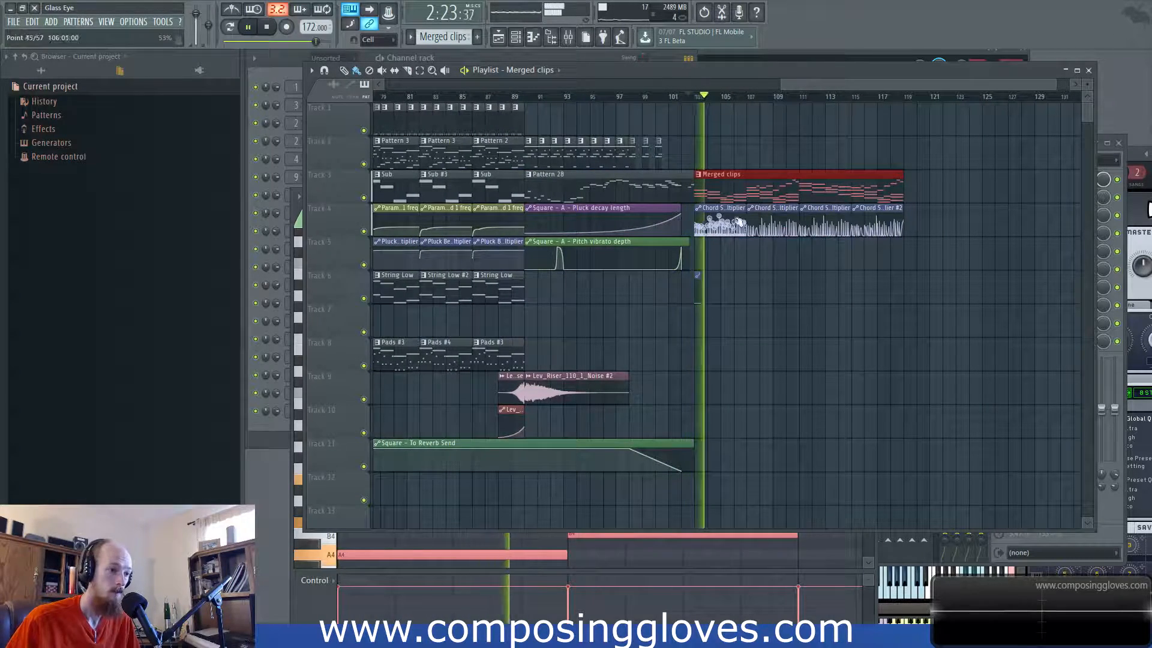
key(space)
Step: Select the playlist time range from bar 103 to bar 119 over the merged chord clip
scroll(723, 235, up, 3)
scroll(639, 90, up, 2)
drag(626, 98, 991, 165)
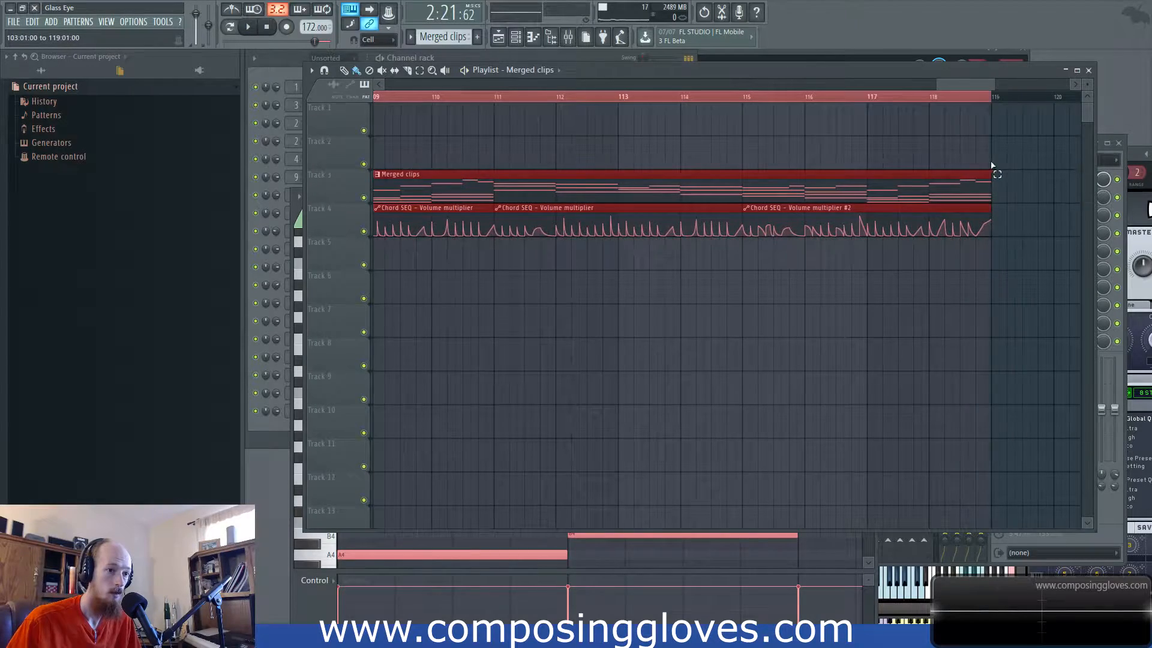
scroll(513, 184, down, 3)
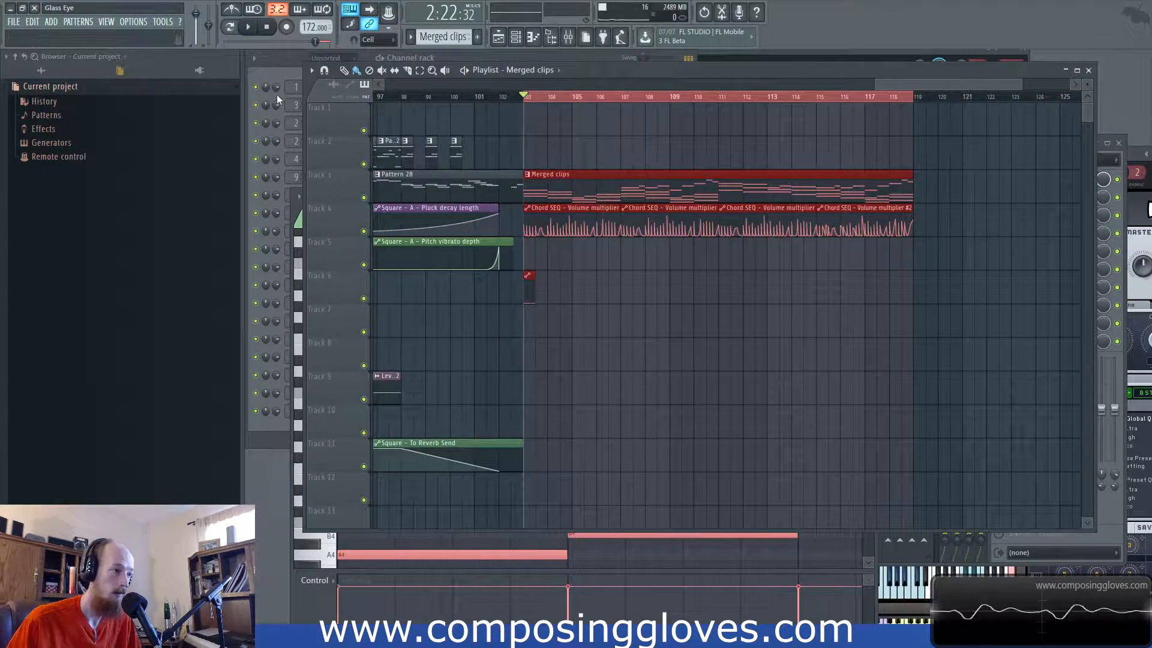
Step: Inspect the Chord SEQ channel's settings and its mixer track
click(280, 77)
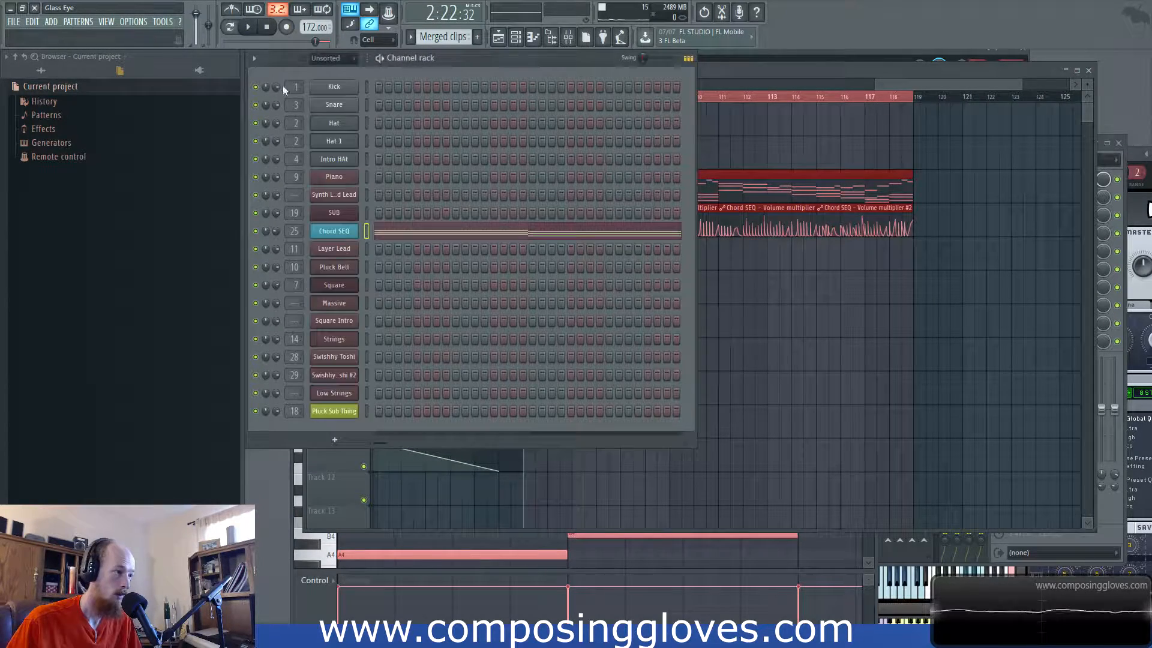
click(330, 231)
click(347, 129)
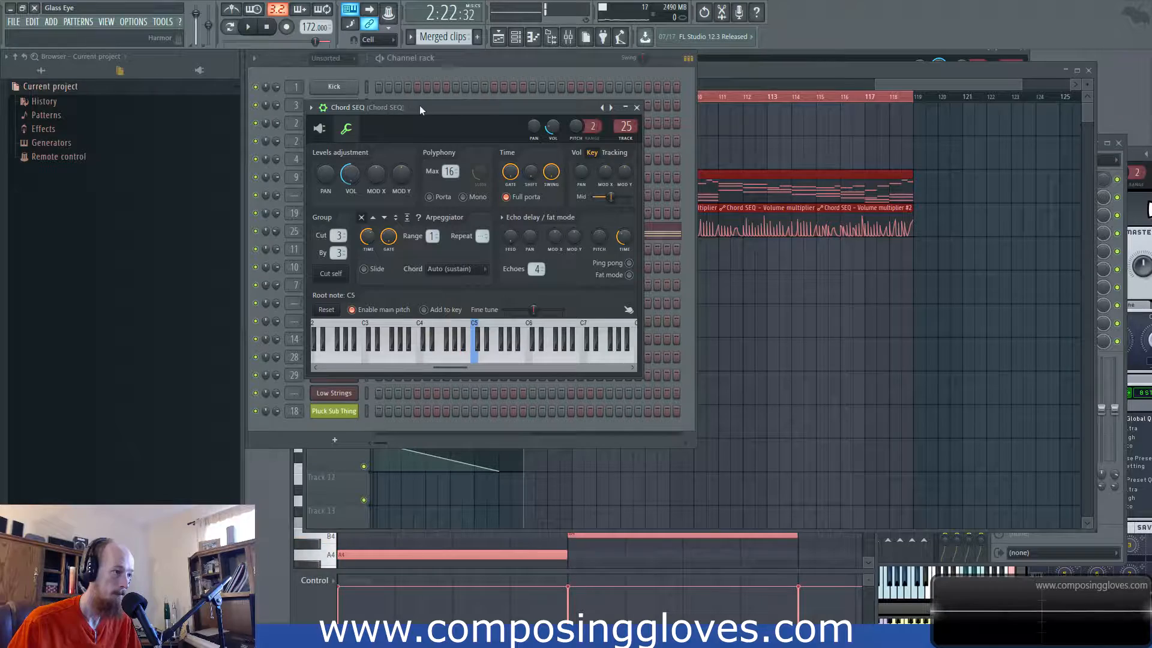
drag(419, 105, 659, 99)
click(567, 37)
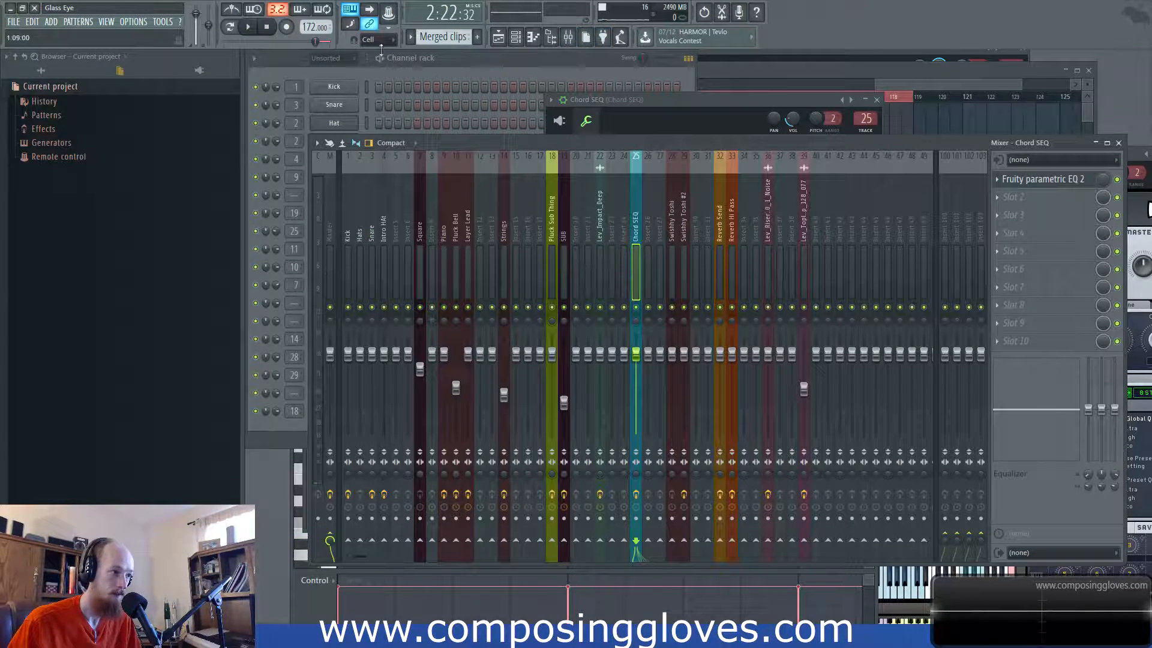
click(417, 77)
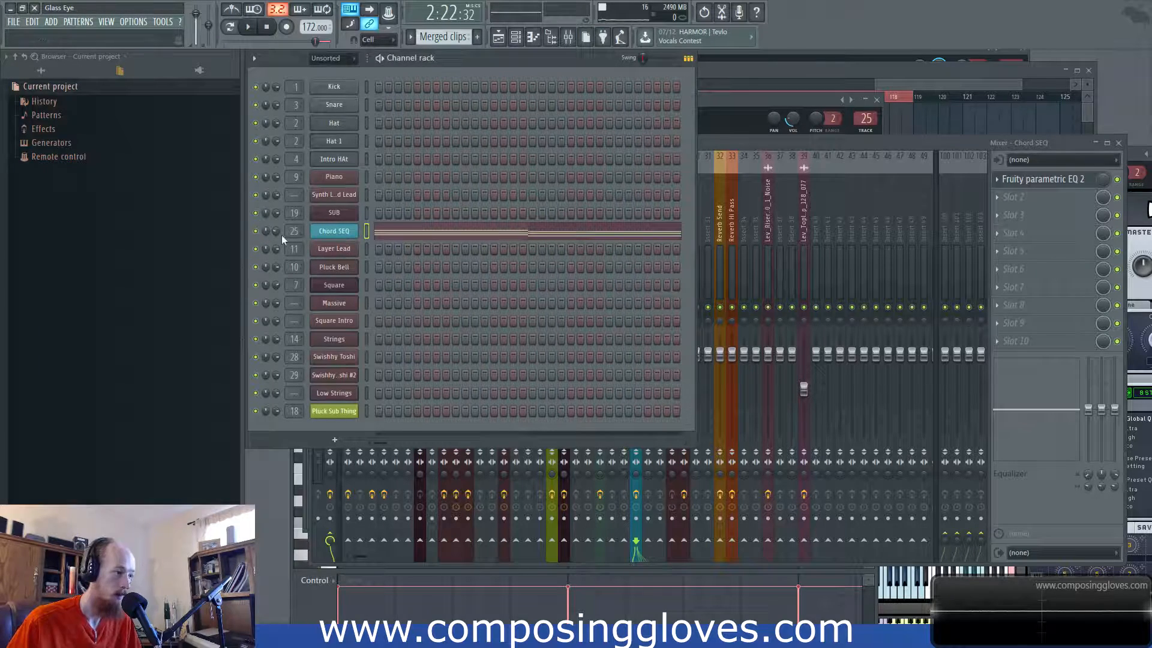
Step: Play back the selected outro range while checking the channel rack and the chord volume automation
key(space)
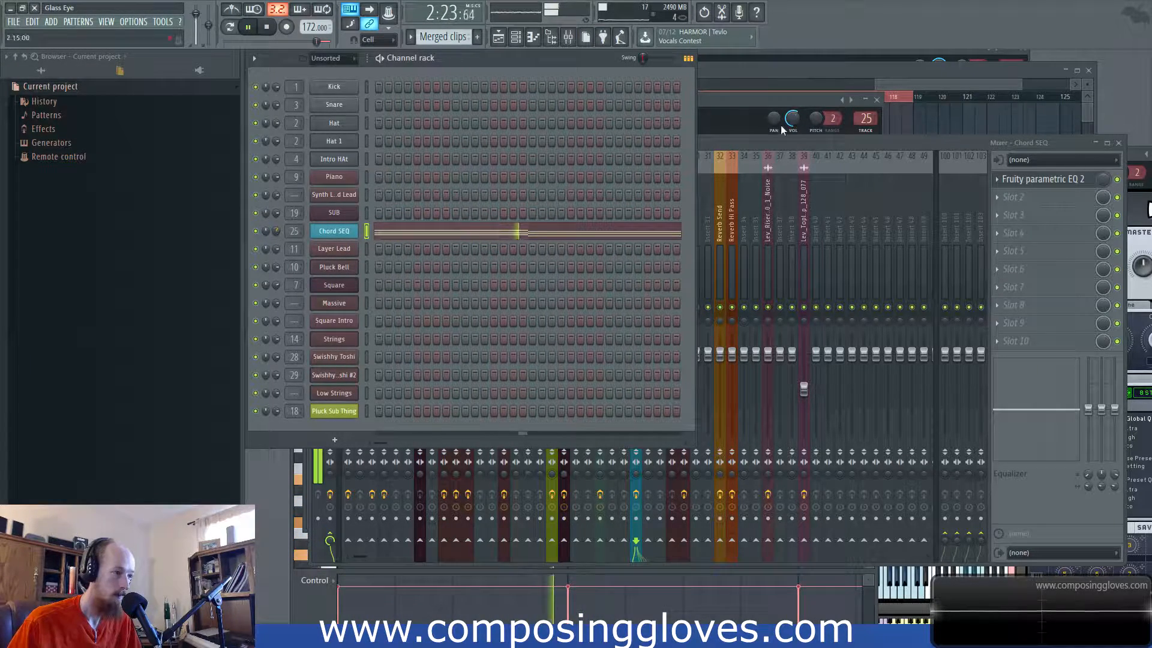
click(939, 85)
key(space)
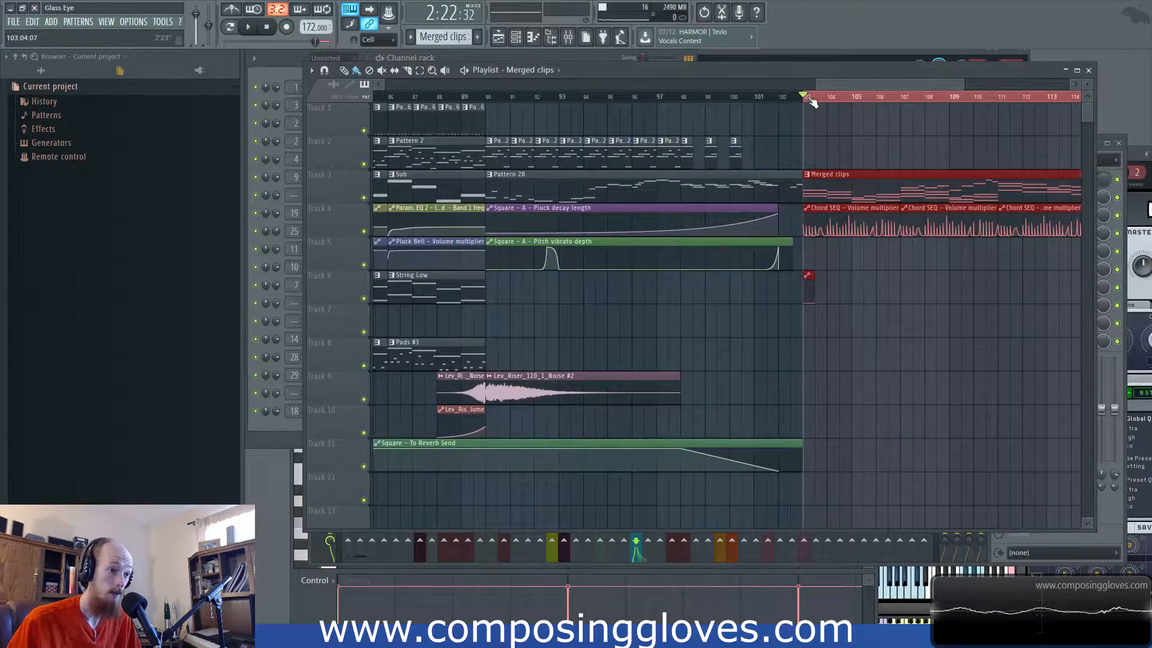
scroll(890, 182, up, 3)
drag(890, 182, 625, 209)
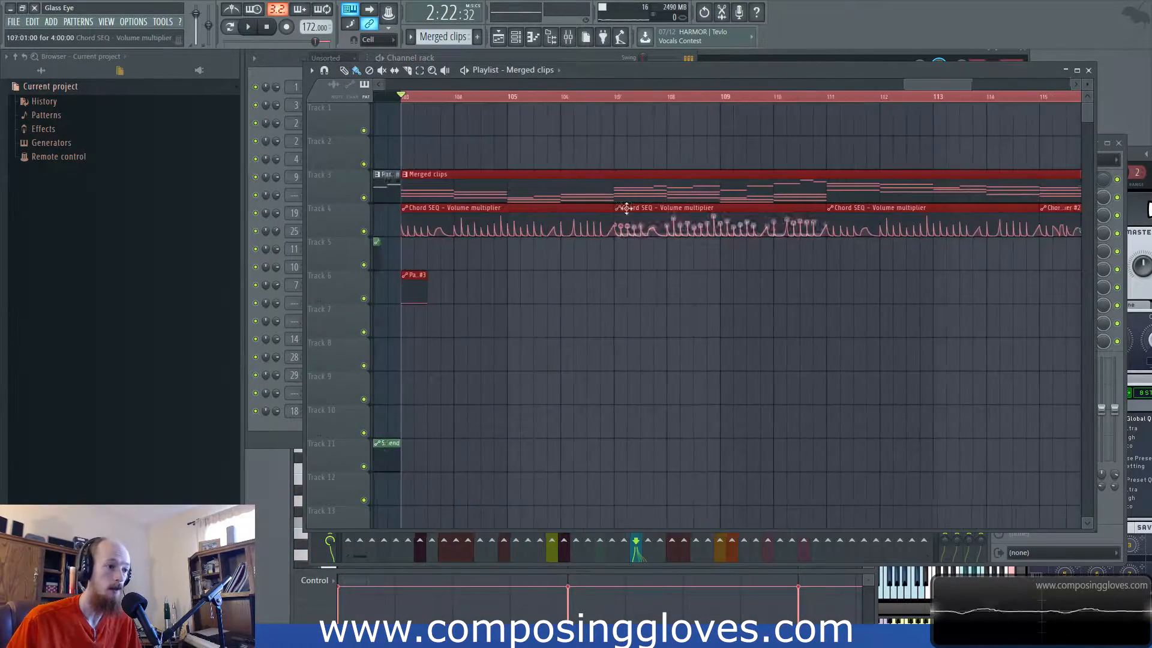
scroll(642, 197, down, 2)
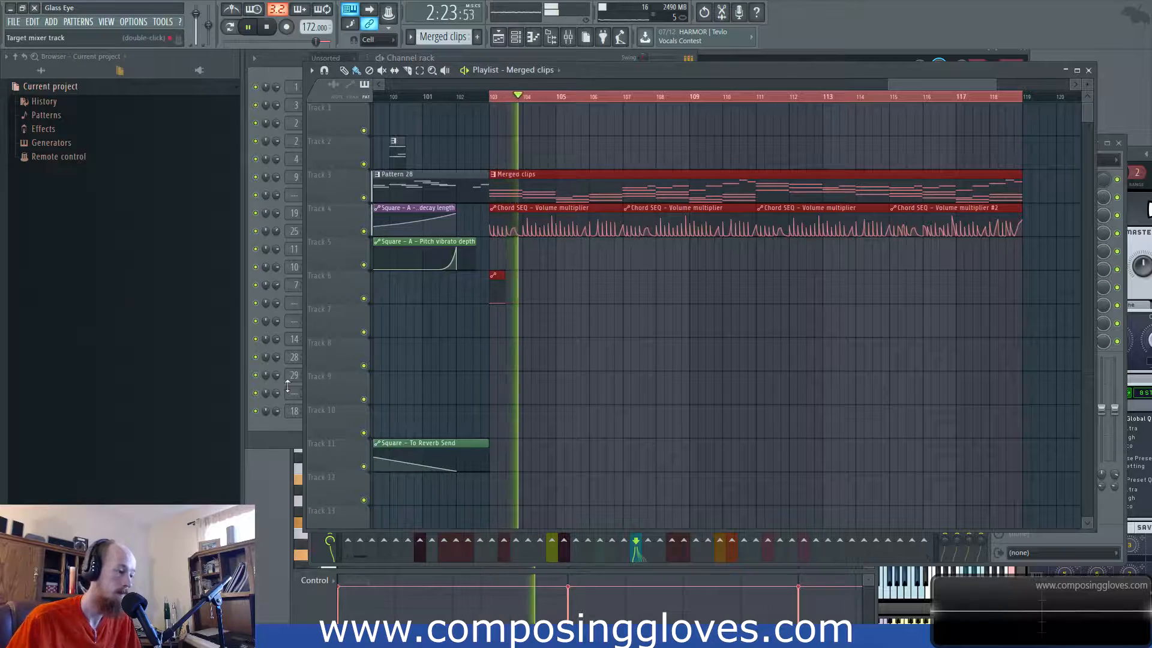
click(265, 430)
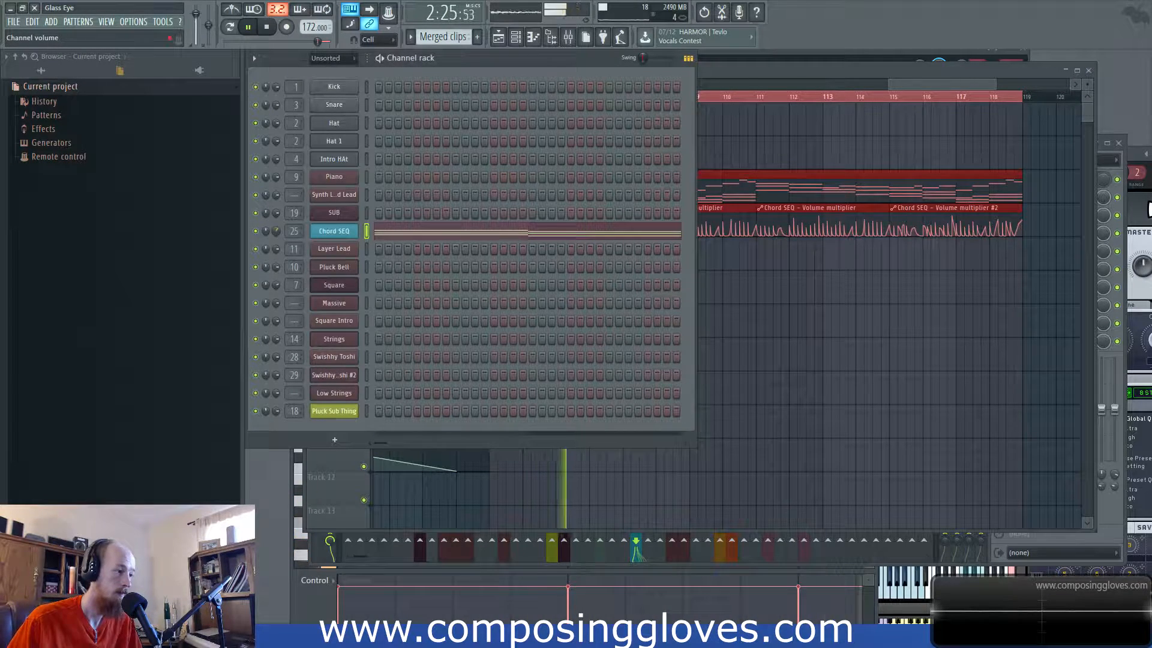
click(927, 85)
key(space)
Step: Copy four Pattern 6 clips to Track 1 starting at bar 103 and play them with the outro chords
drag(936, 85, 818, 103)
scroll(780, 110, down, 3)
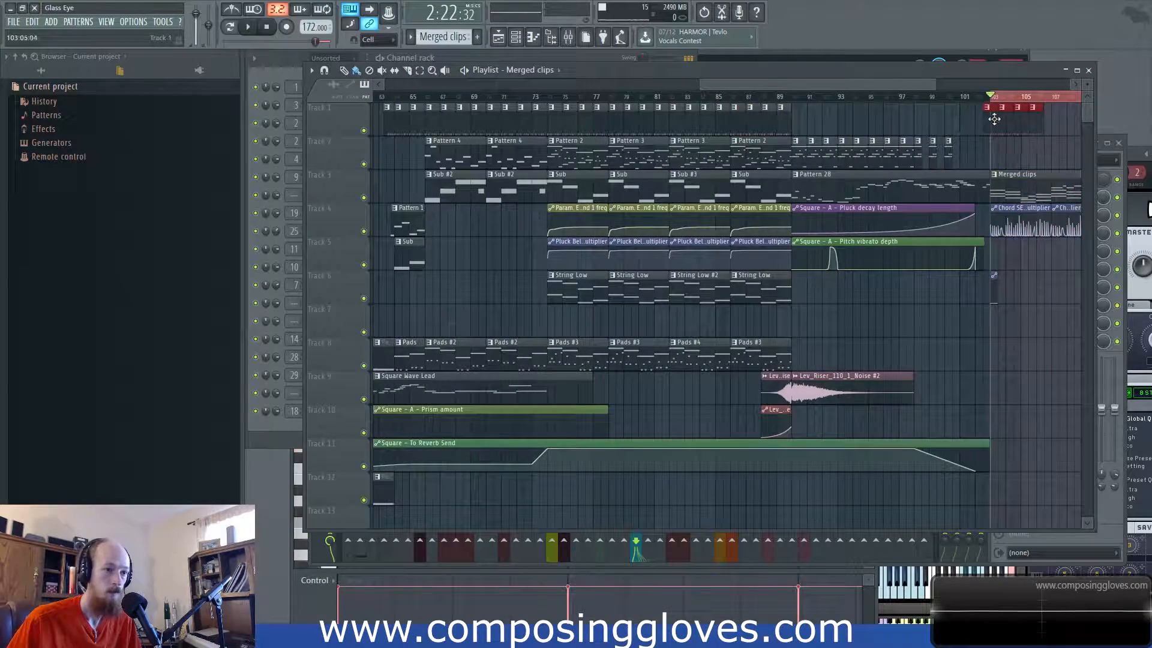
scroll(1001, 135, up, 3)
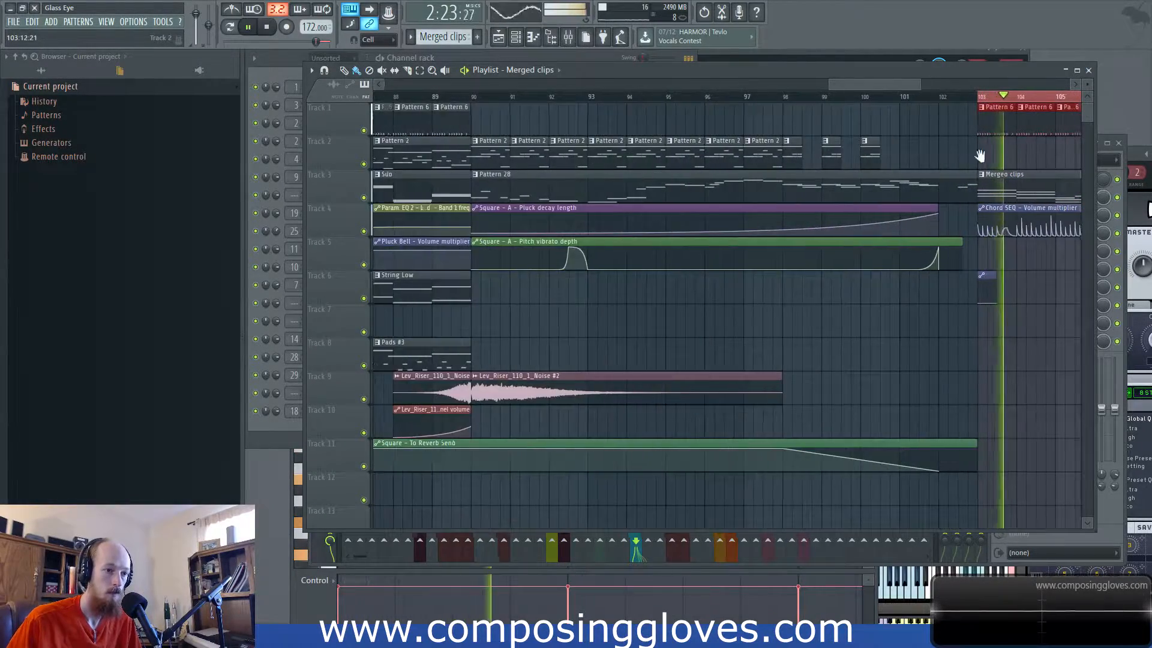
Step: Make the Chord SEQ volume multiplier automation clip at bar 103 unique
drag(1003, 147, 620, 187)
scroll(621, 187, down, 1)
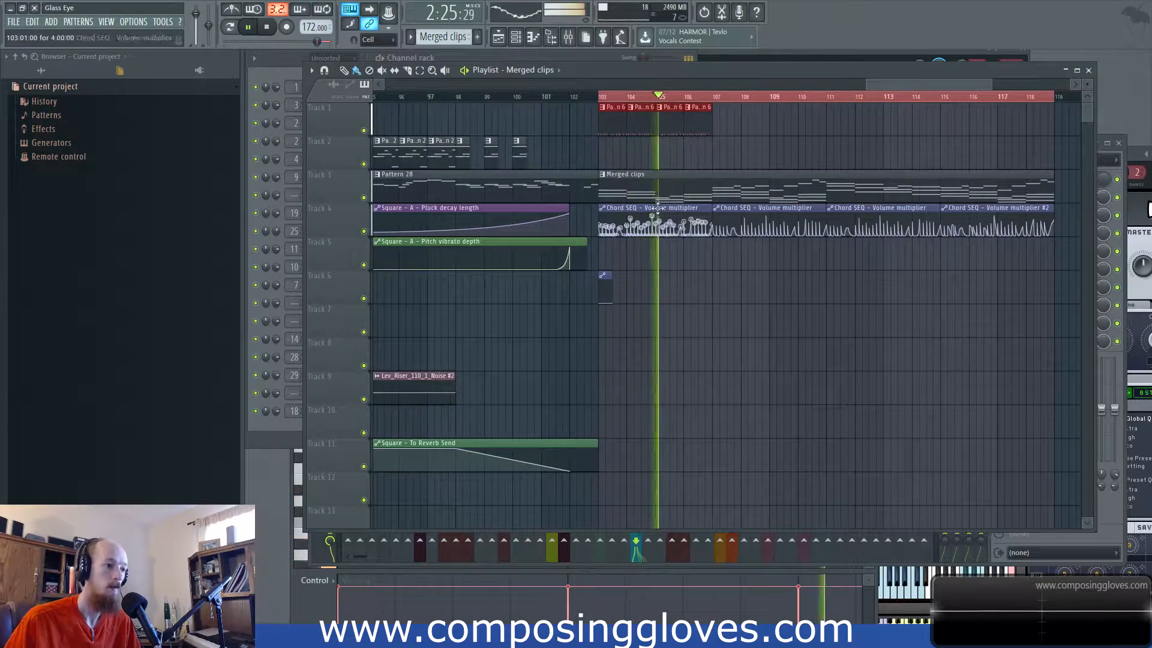
scroll(618, 240, up, 4)
click(571, 208)
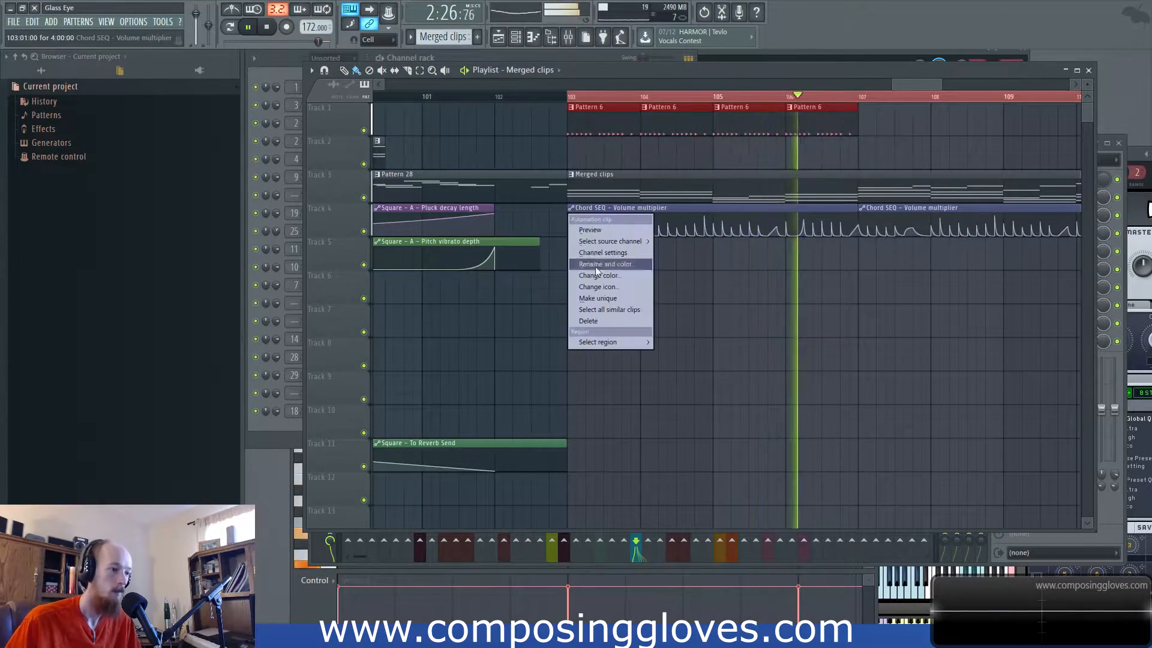
click(598, 298)
Step: Reshape the volume peaks and decays in bar 103 of the unique Chord SEQ automation clip, auditioning the result repeatedly
key(space)
scroll(556, 234, up, 5)
key(space)
key(space)
key(space)
key(space)
key(space)
key(space)
key(space)
key(space)
key(space)
key(space)
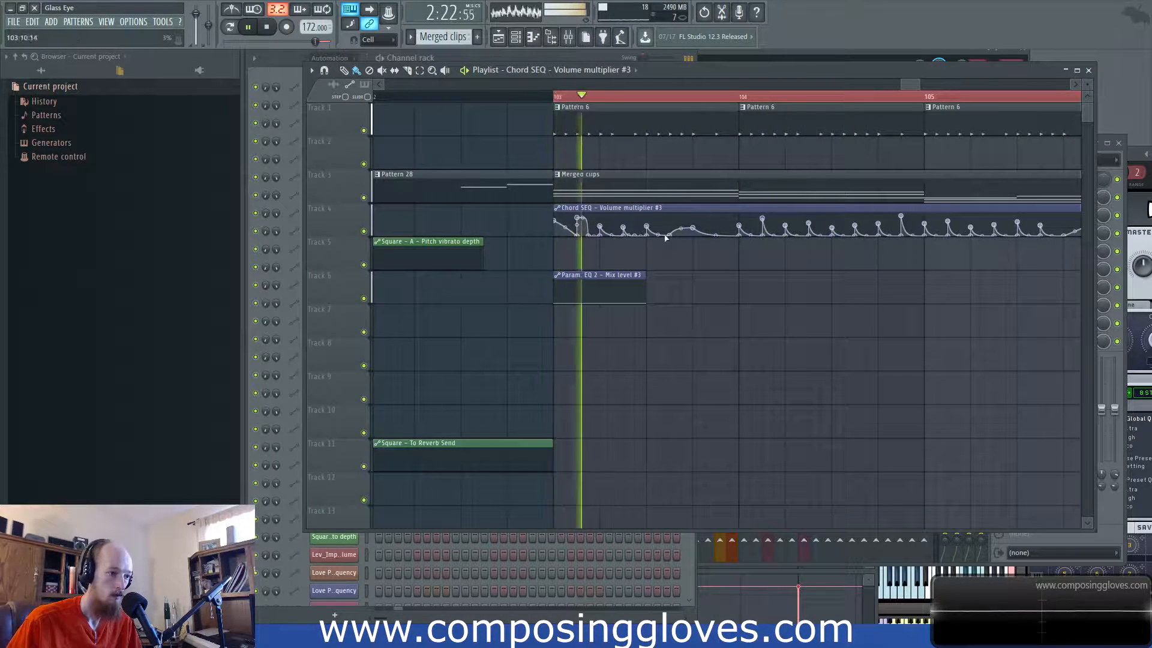
drag(654, 236, 660, 223)
key(space)
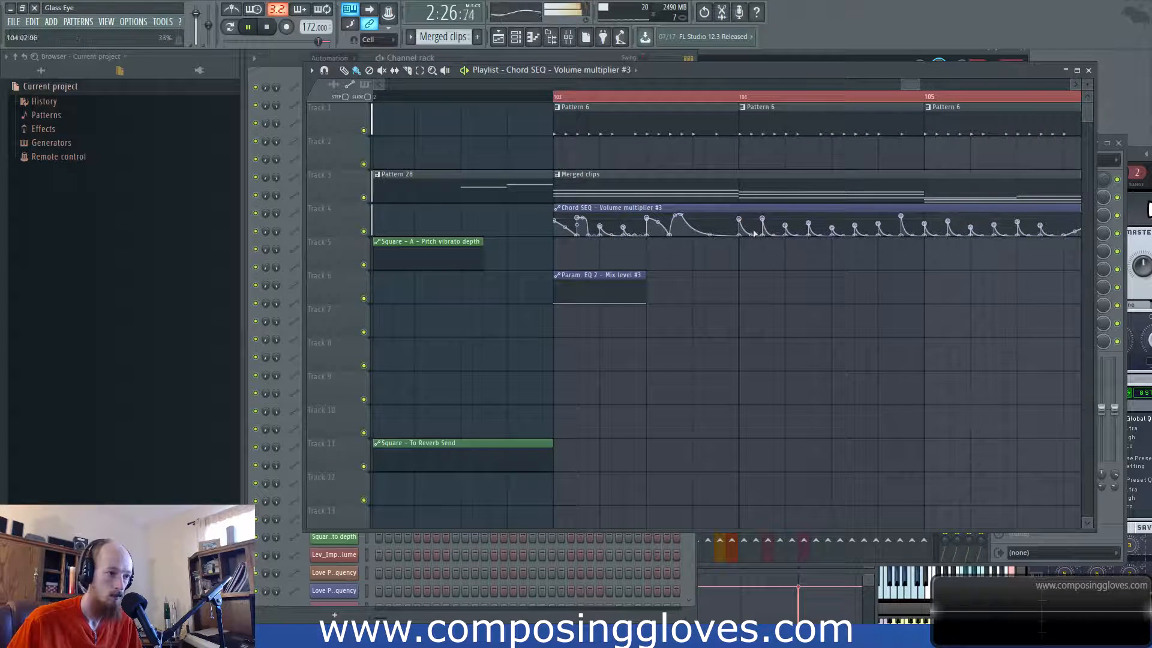
Step: Lengthen the volume decays across bars 104 and 105 of the Chord SEQ automation clip into sloping ramps, with a plateau late in bar 105
key(space)
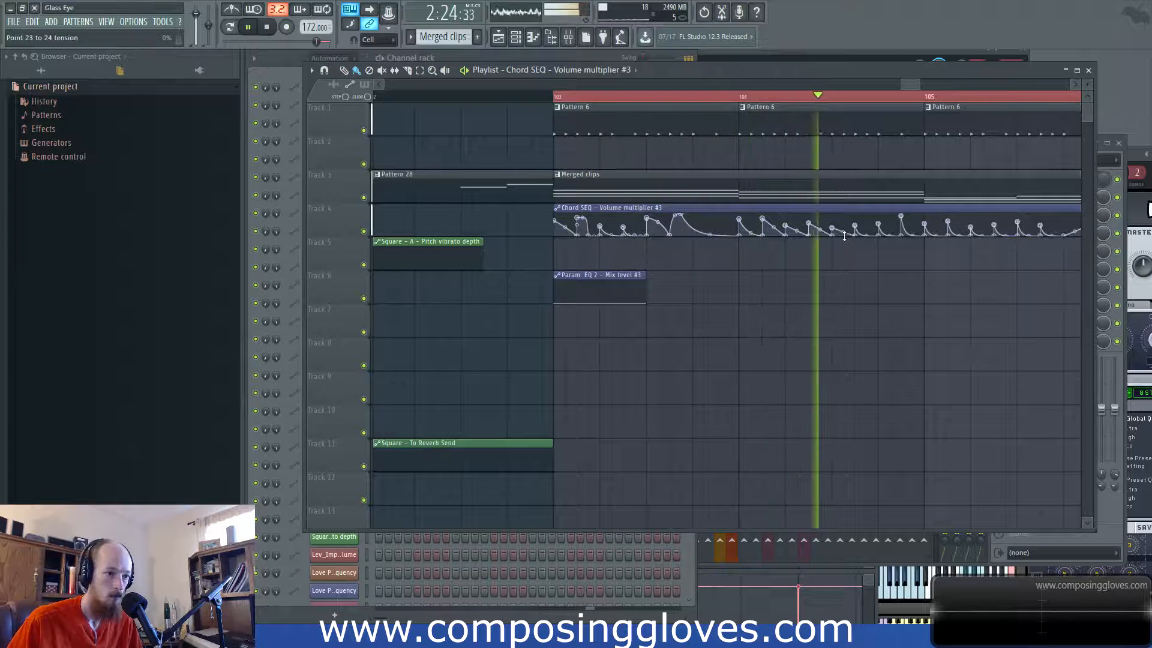
drag(845, 285, 635, 316)
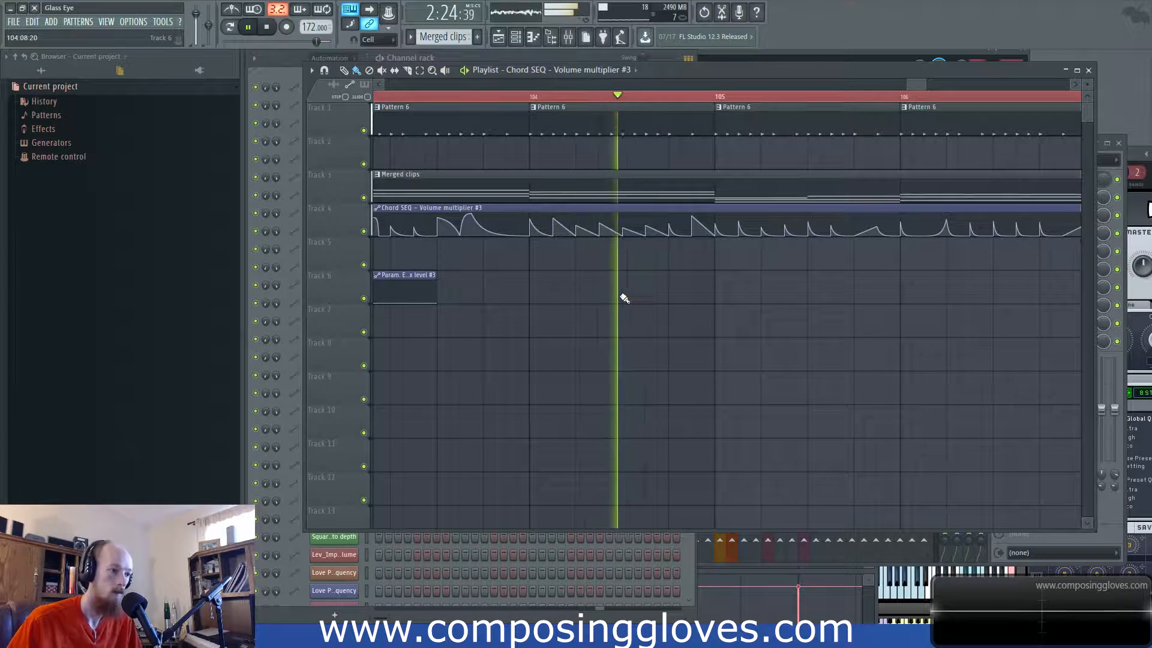
right_click(681, 234)
drag(702, 224, 702, 232)
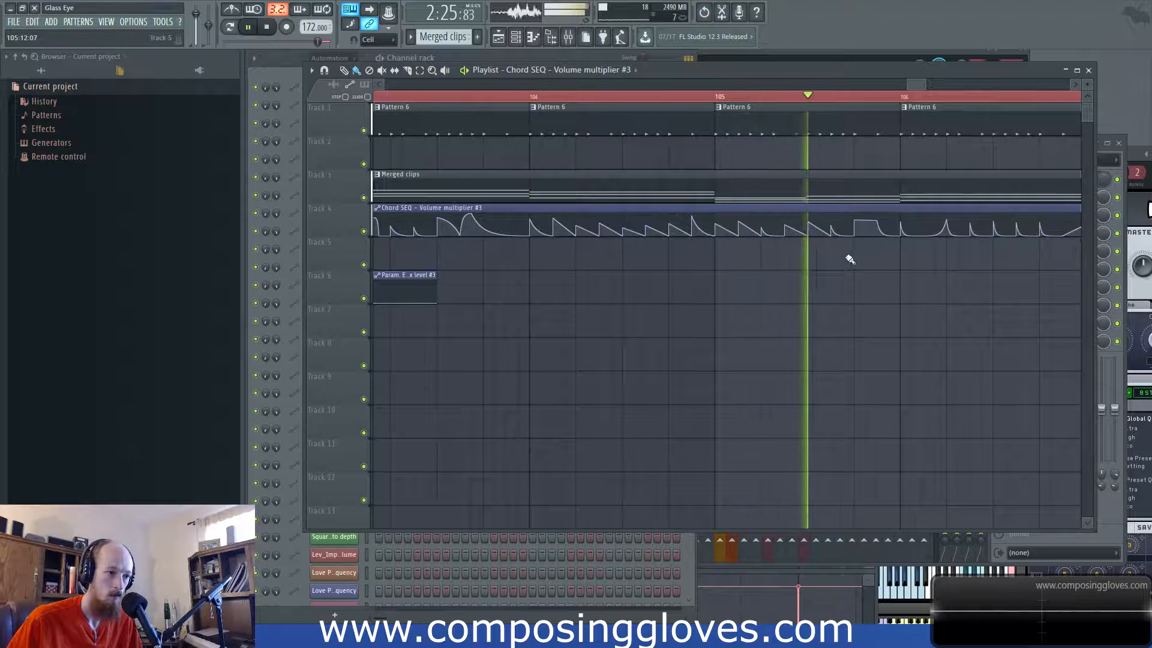
Step: Reshape the Chord SEQ volume automation in bar 106 with a held swell followed by longer decays, and play it back
key(space)
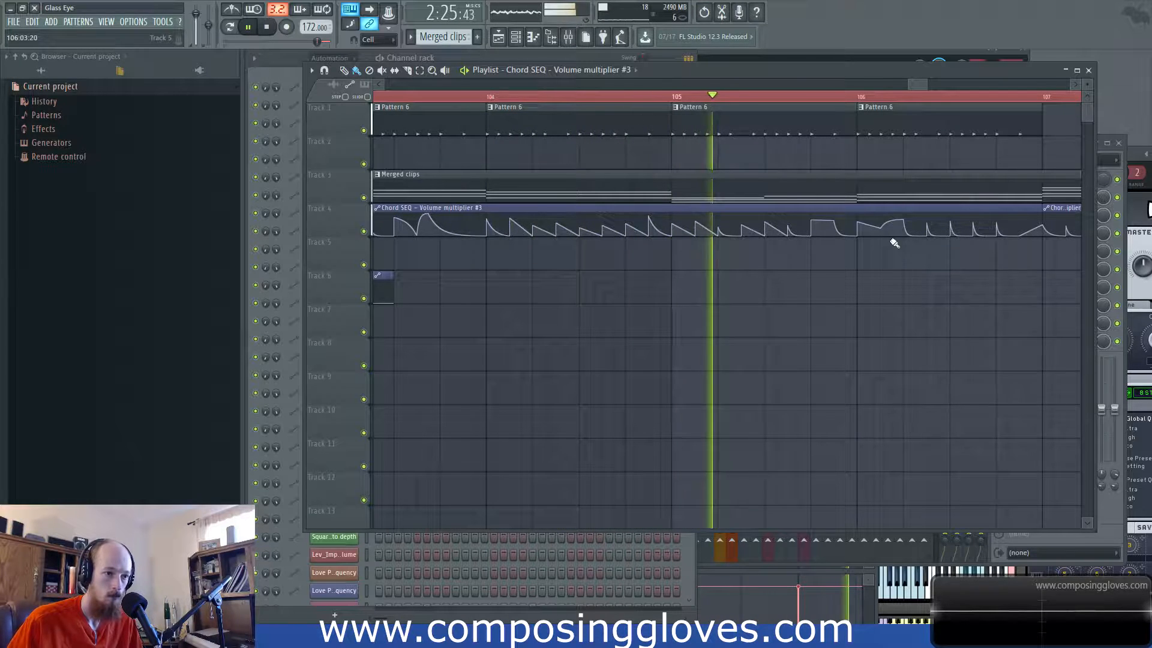
key(space)
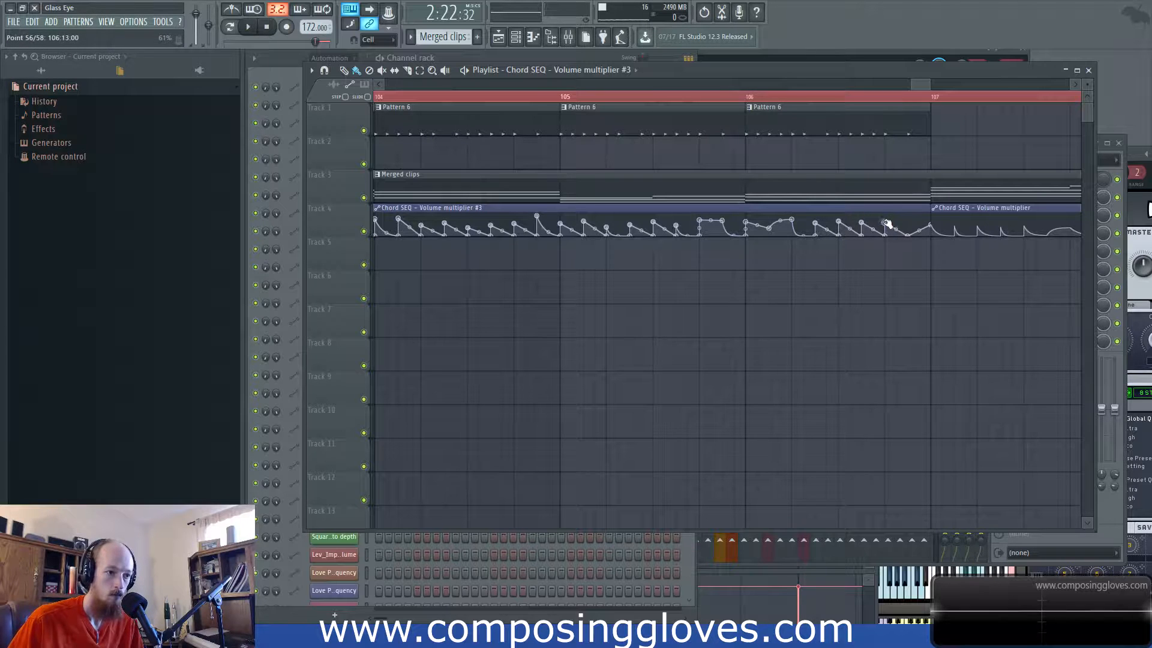
scroll(815, 260, down, 3)
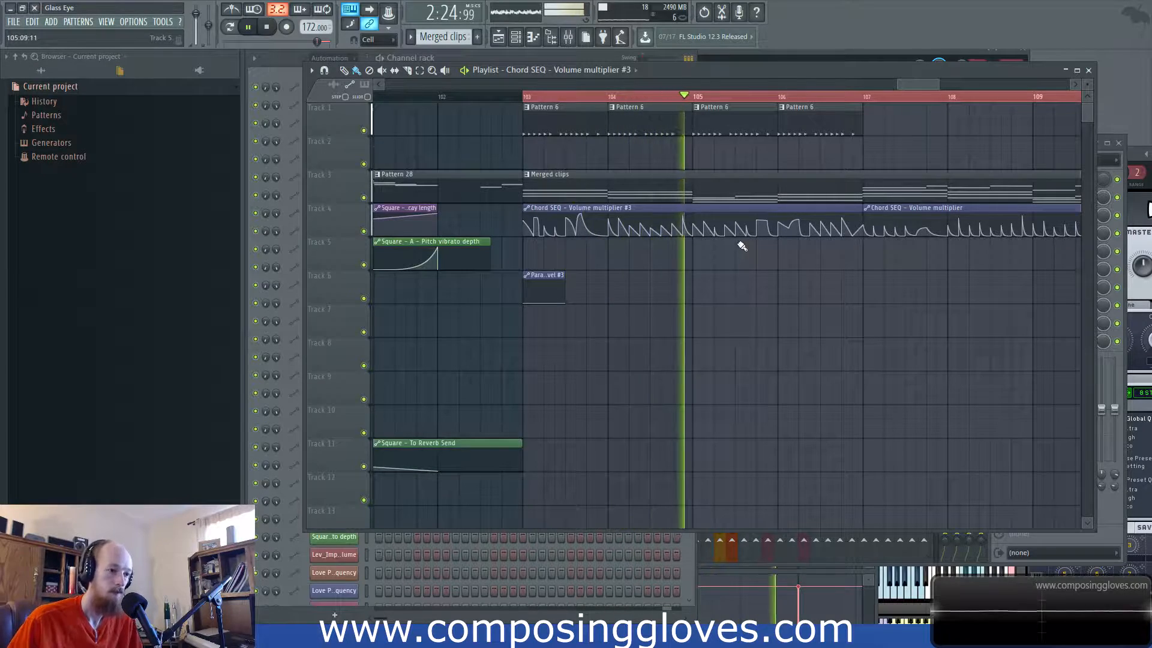
Step: Select the four Pattern 6 clips starting at bar 103 and duplicate them to bar 107
scroll(737, 243, down, 2)
drag(603, 104, 846, 132)
key(ctrl+b)
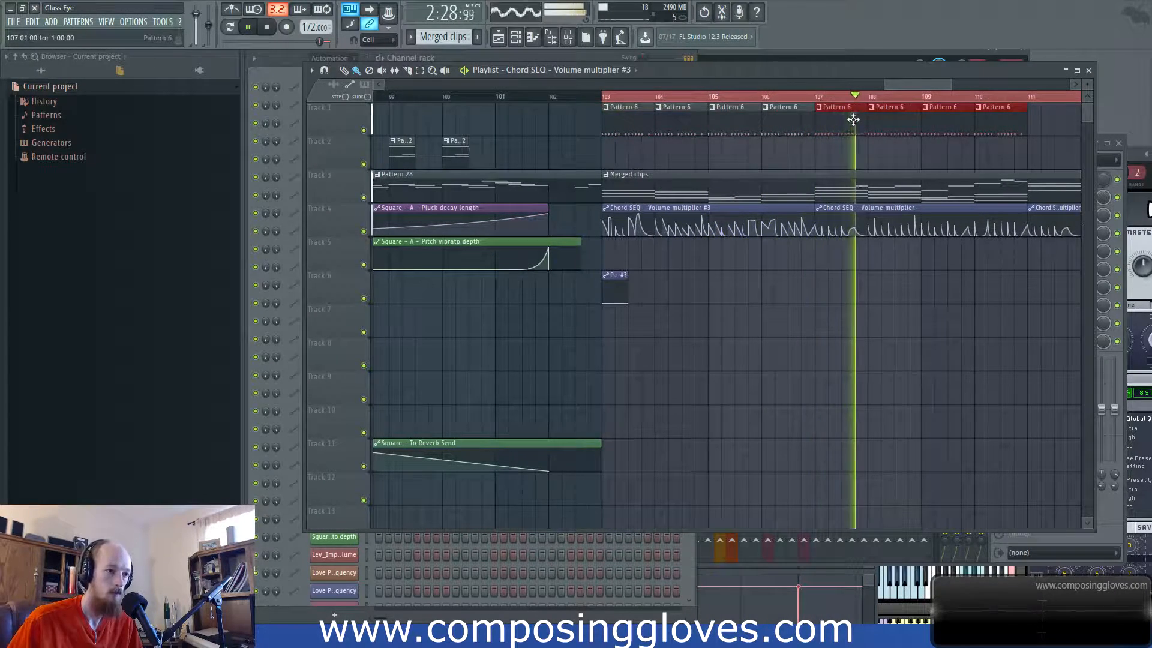
Step: Delete the Chord SEQ volume clips at bars 107 and 111 and copy the edited volume clip to bar 107
scroll(723, 157, down, 3)
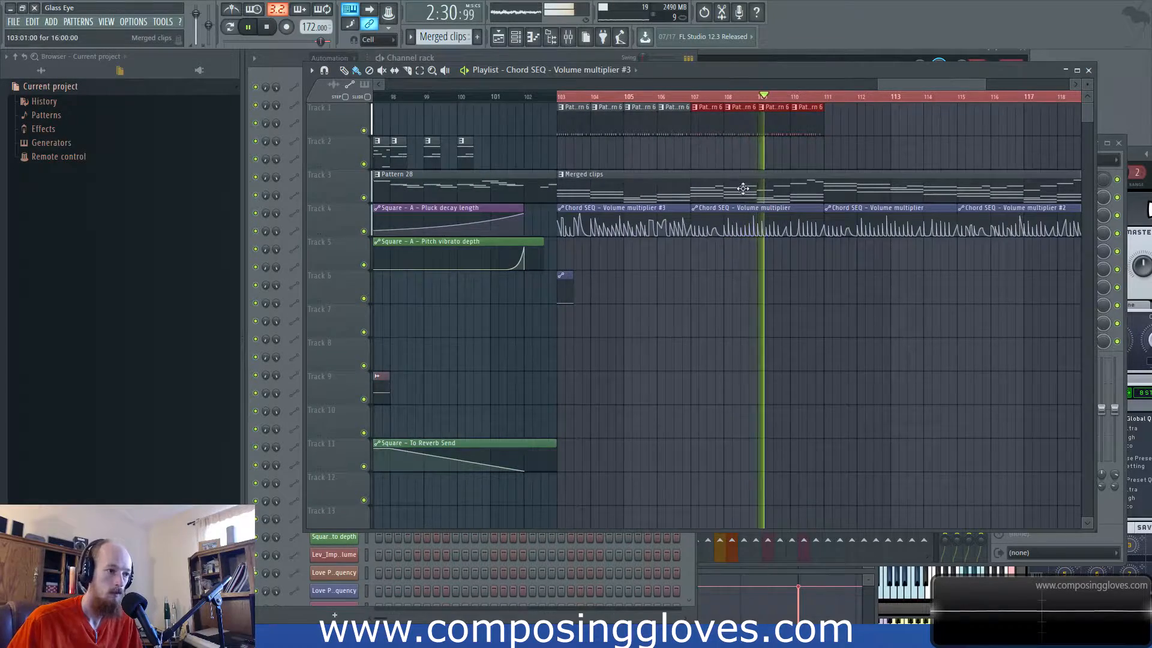
scroll(743, 207, up, 1)
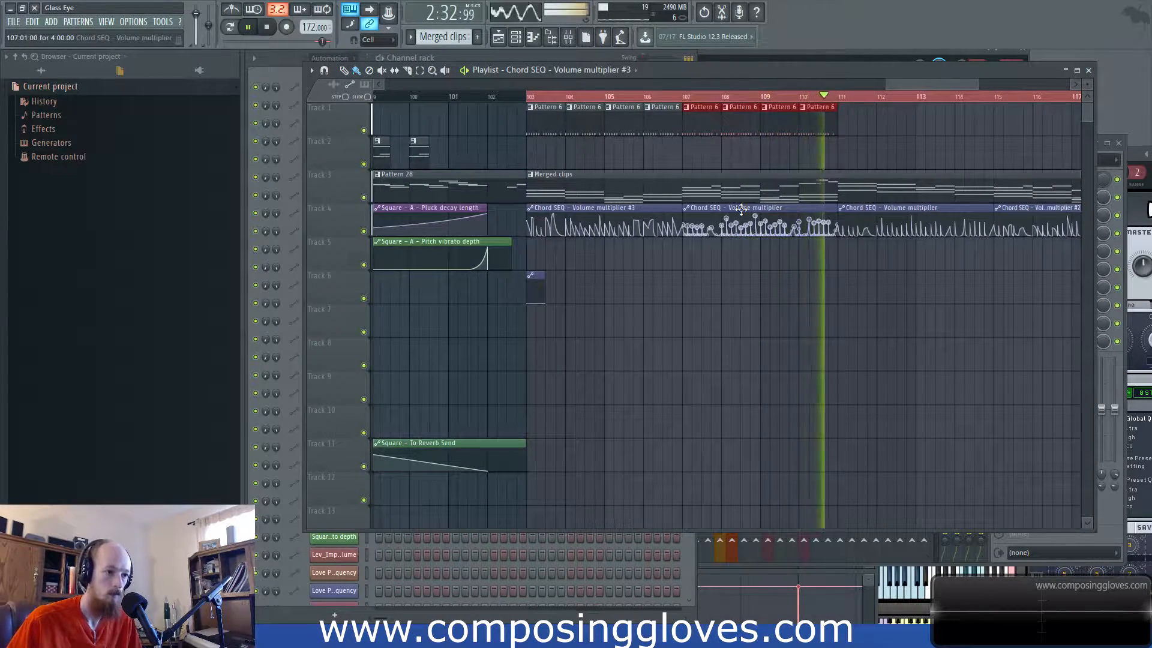
scroll(772, 257, down, 2)
right_click(789, 226)
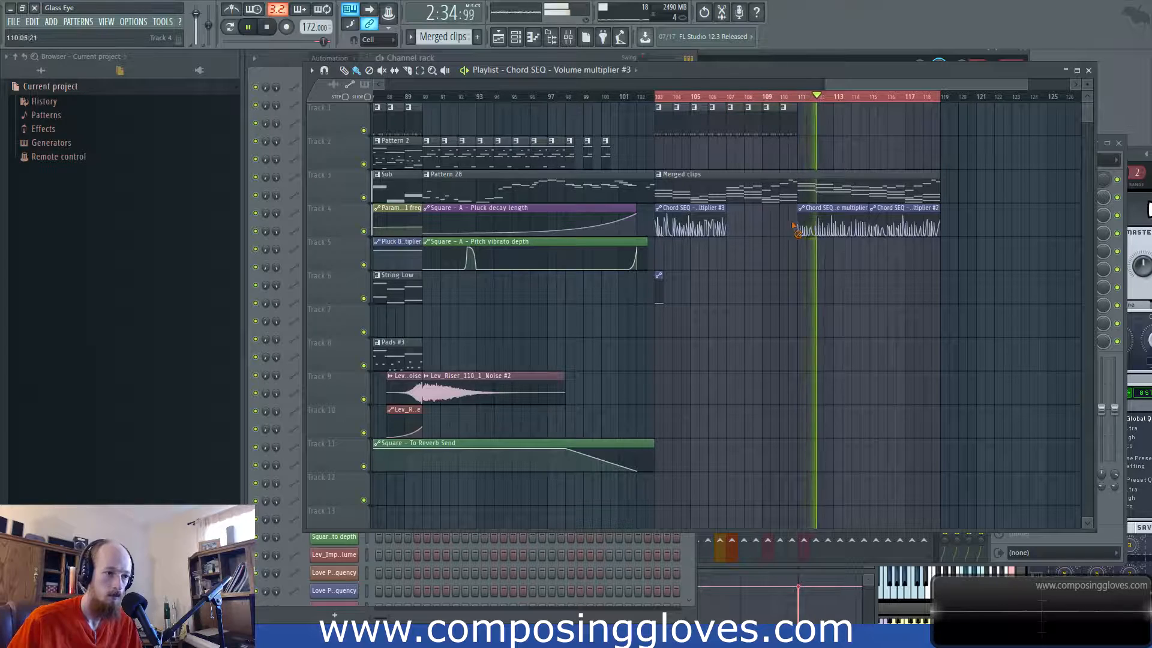
right_click(811, 227)
drag(702, 217, 778, 222)
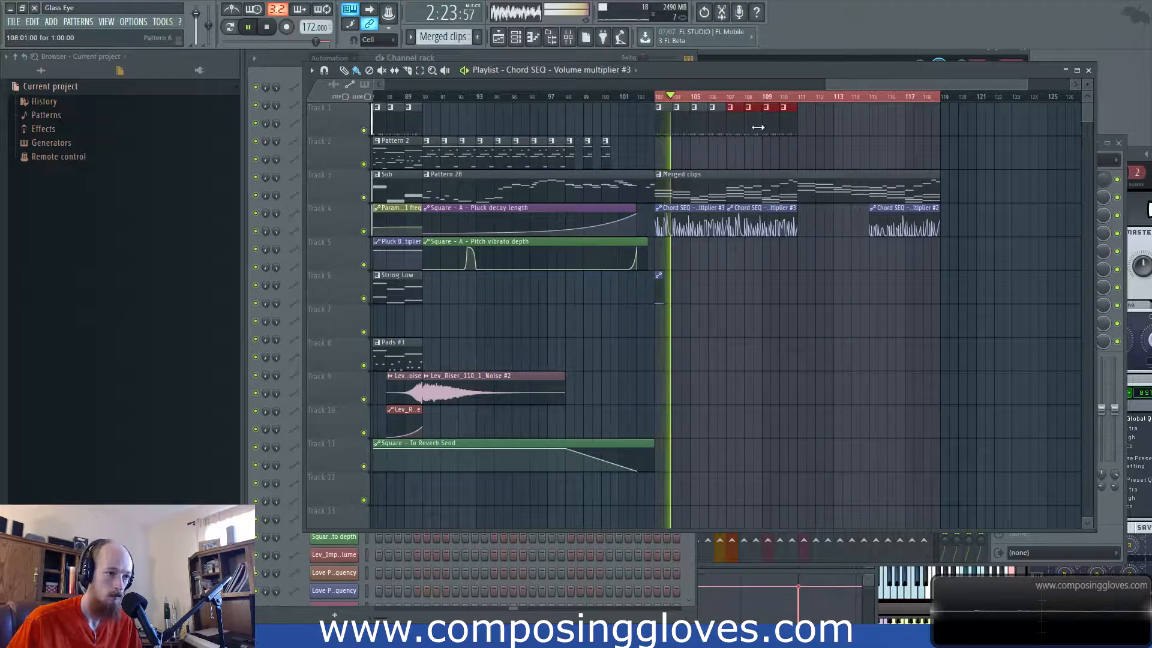
Step: Duplicate the four Pattern 6 clips to bars 111 and 115, and listen to the outro
key(ctrl+b)
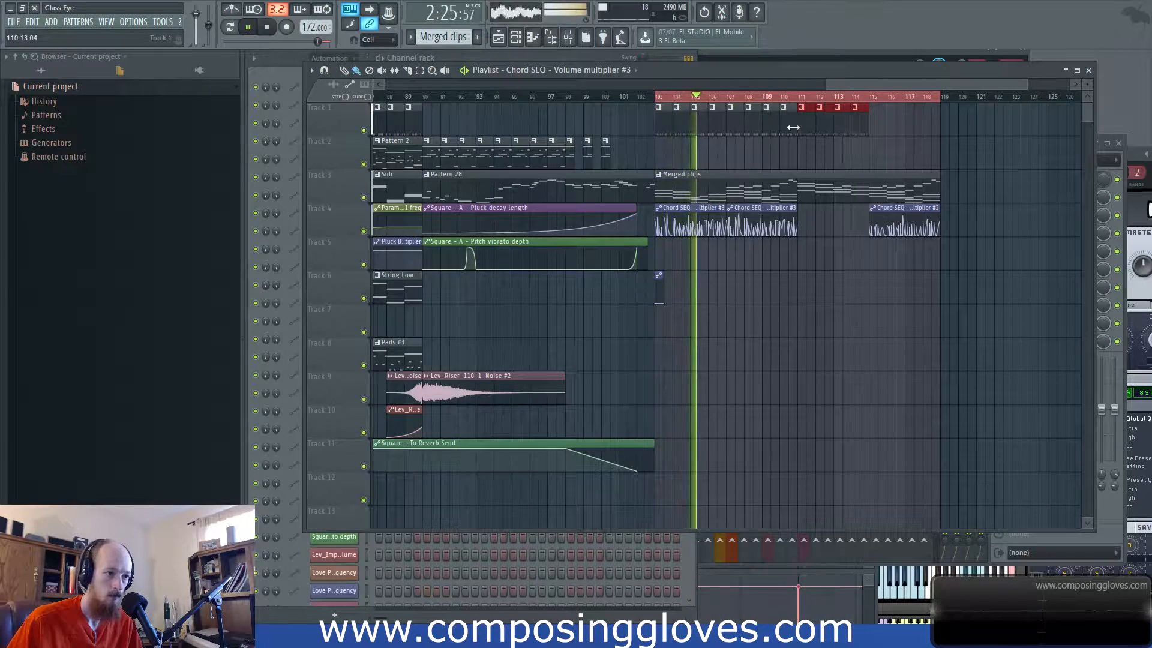
key(ctrl+b)
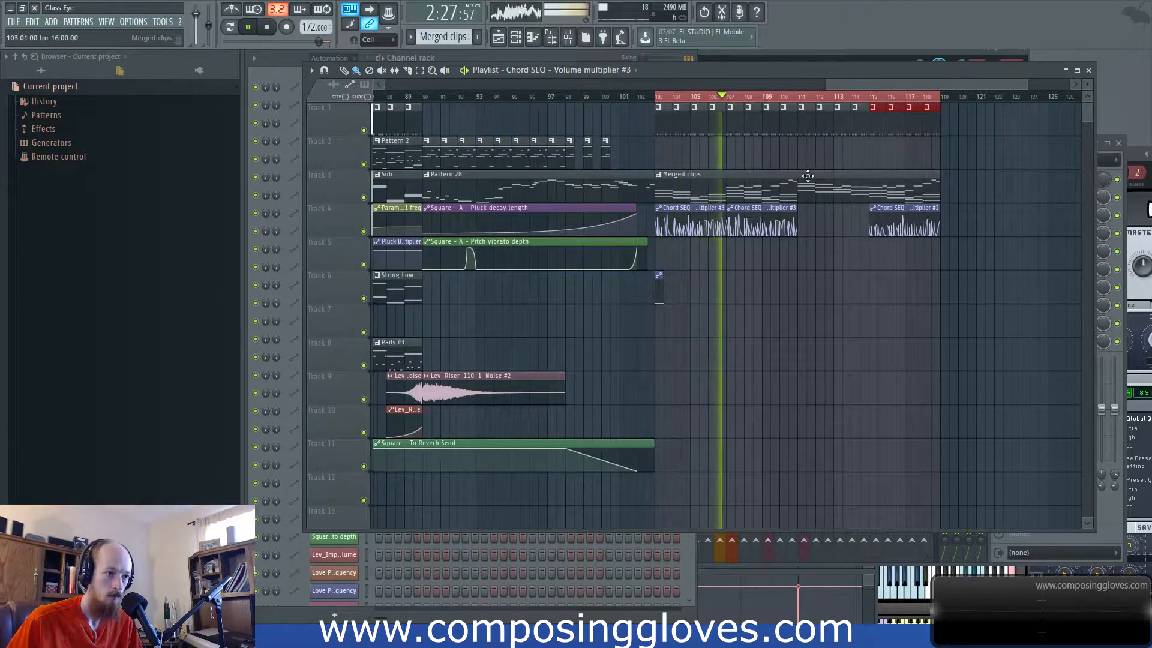
scroll(808, 176, up, 2)
scroll(780, 186, up, 2)
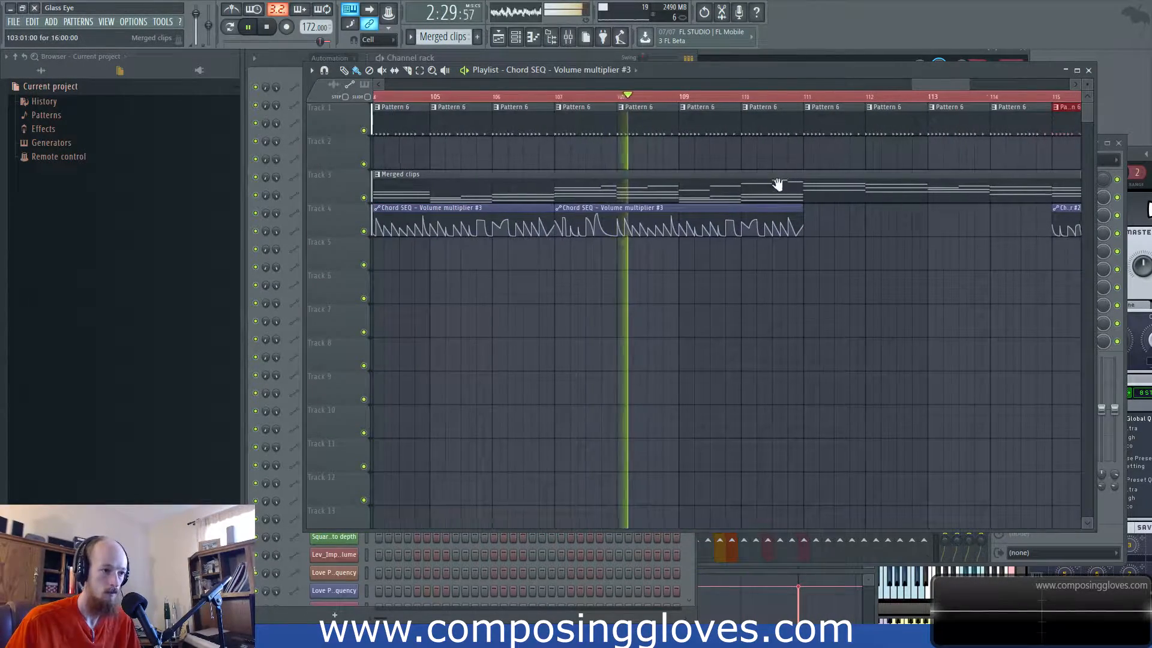
scroll(777, 184, down, 1)
scroll(698, 187, up, 1)
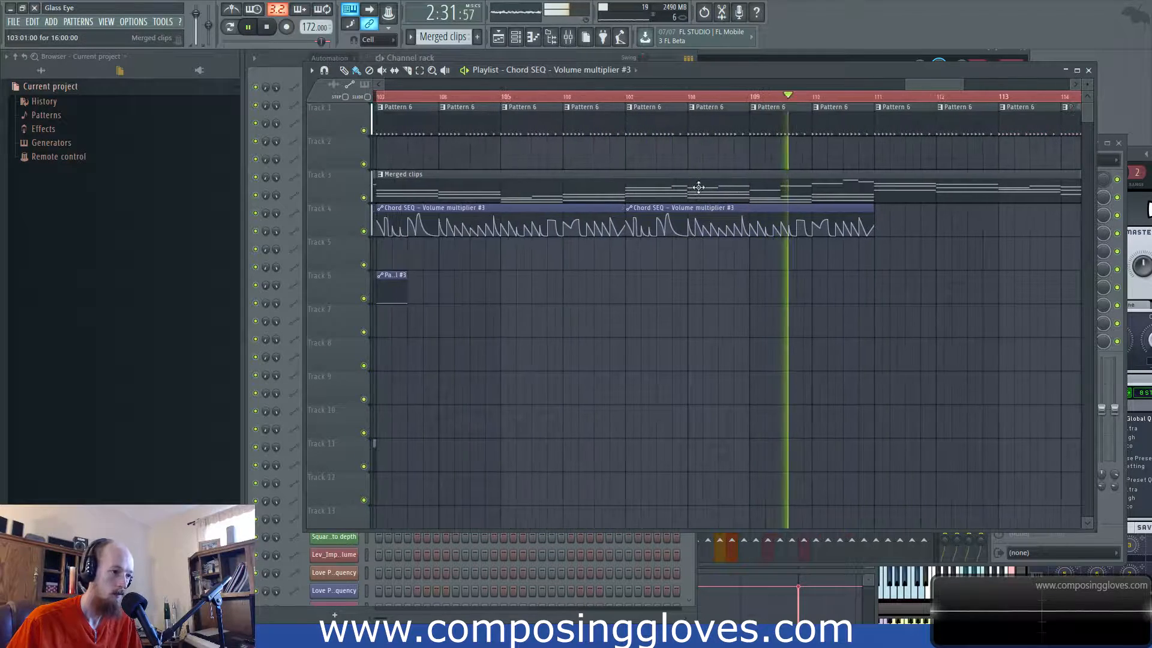
scroll(458, 180, left, 3)
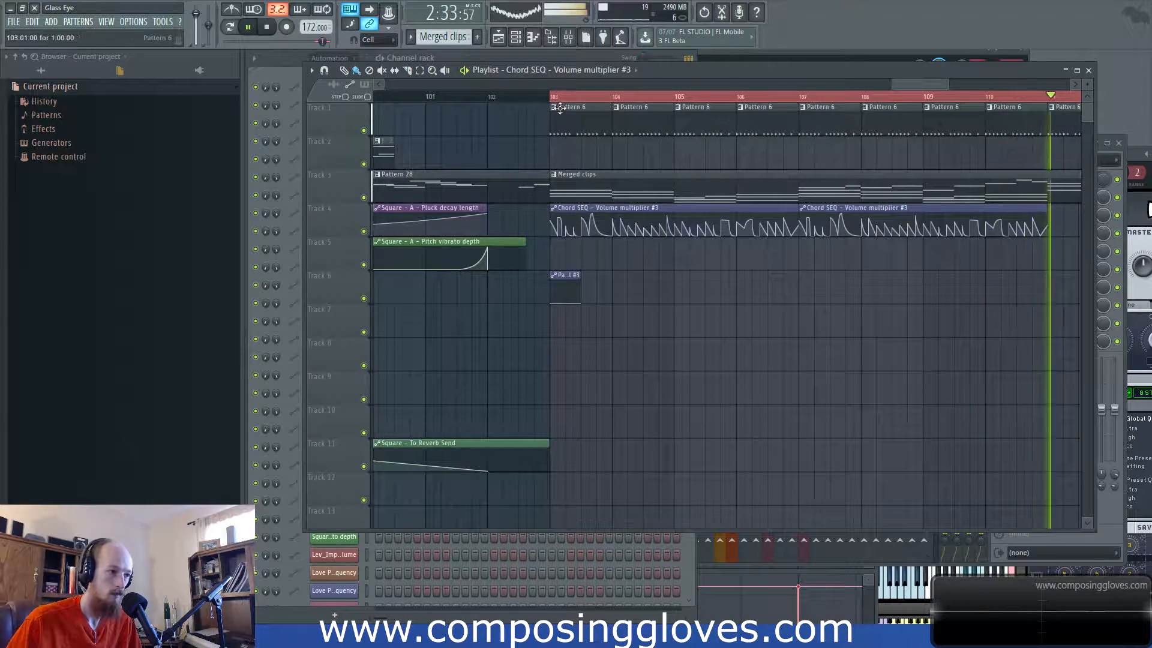
key(space)
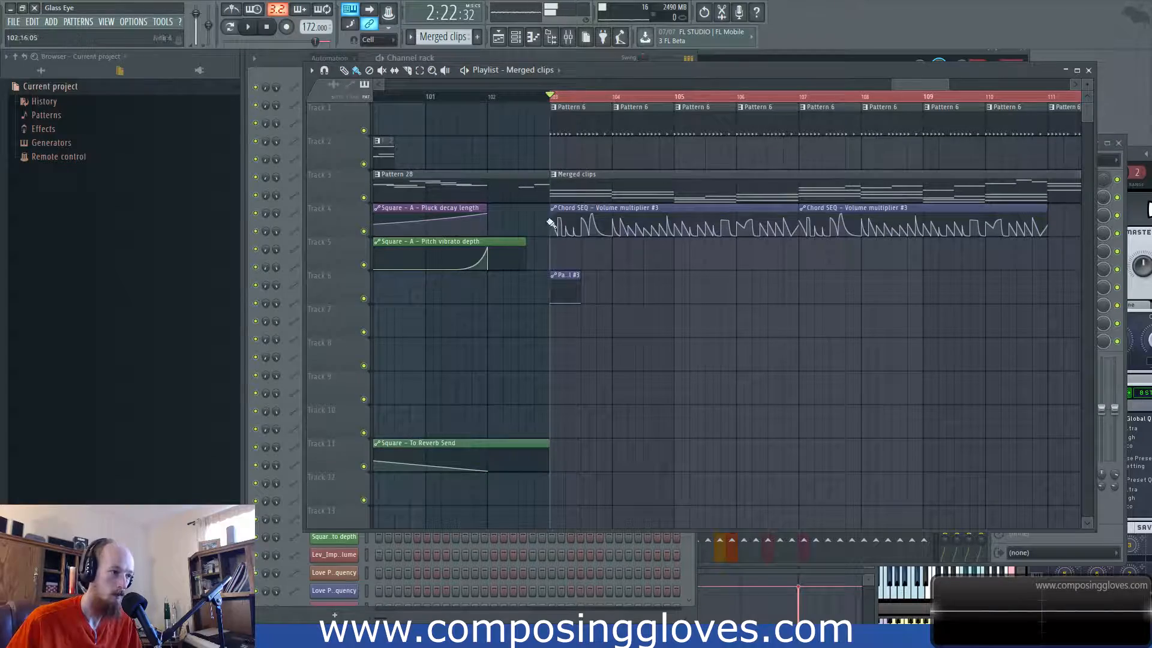
Step: Open the Chord SEQ synth from the unsorted channels and create an automation clip for its reverb wet volume
click(296, 76)
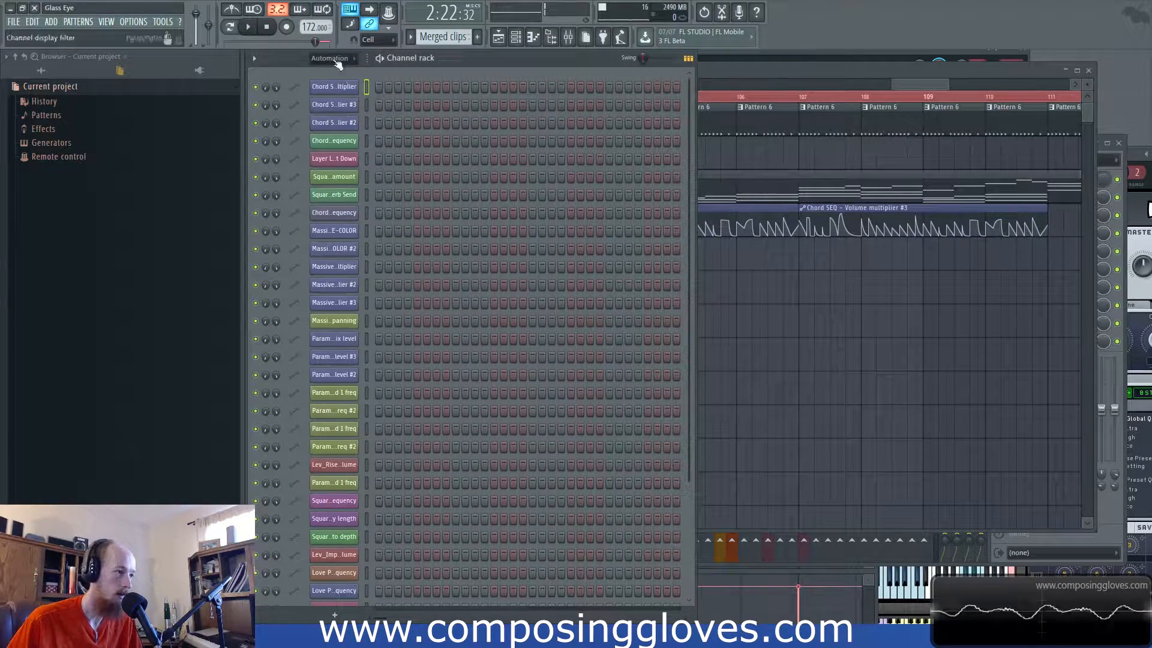
click(349, 110)
click(336, 234)
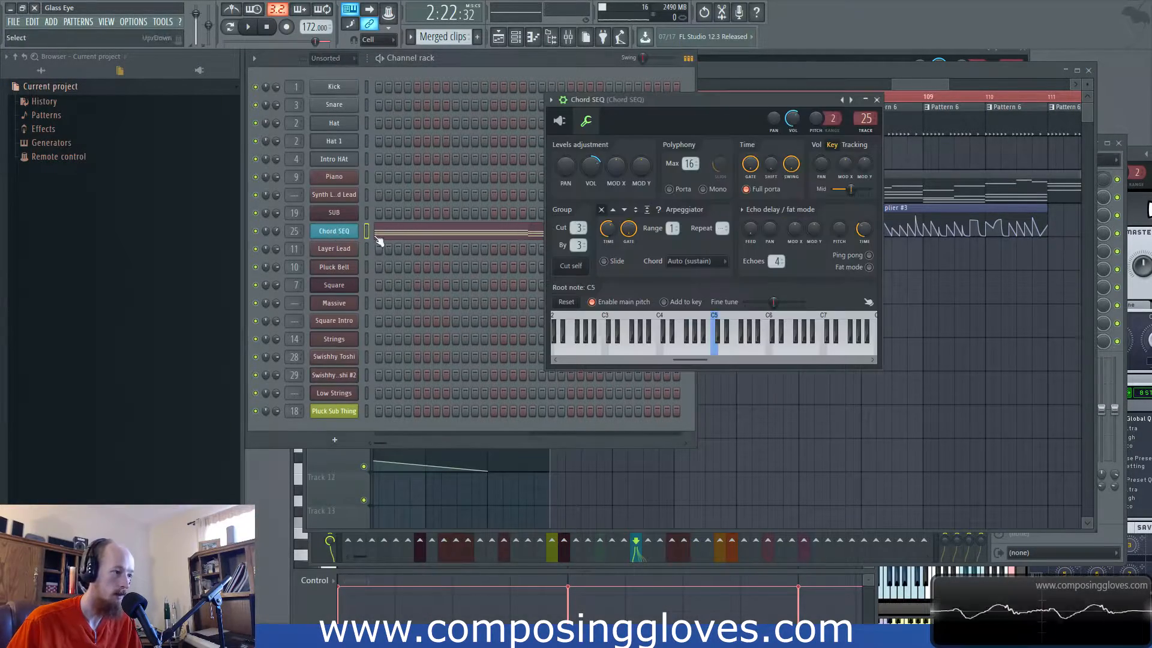
click(559, 121)
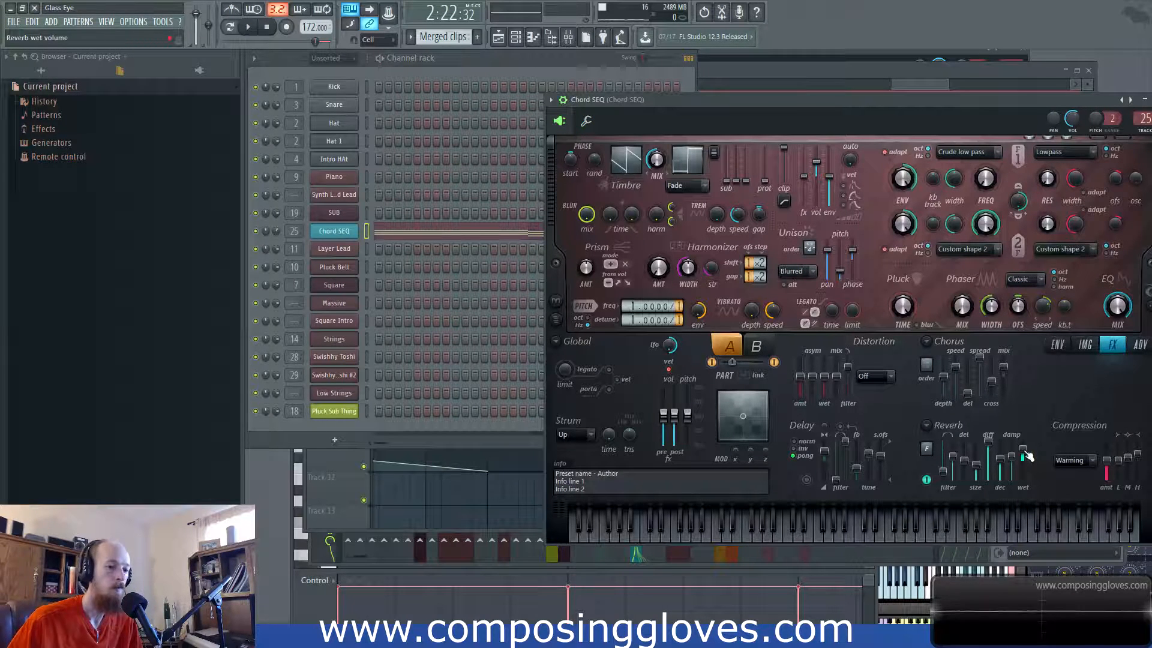
click(569, 36)
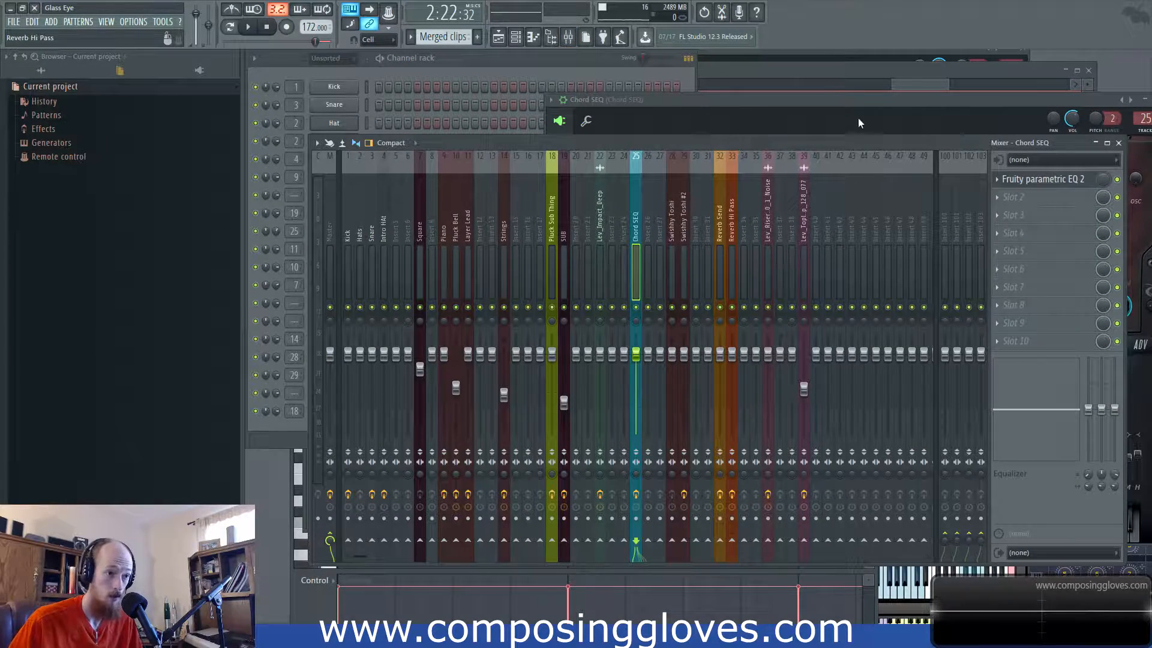
click(877, 110)
right_click(1023, 452)
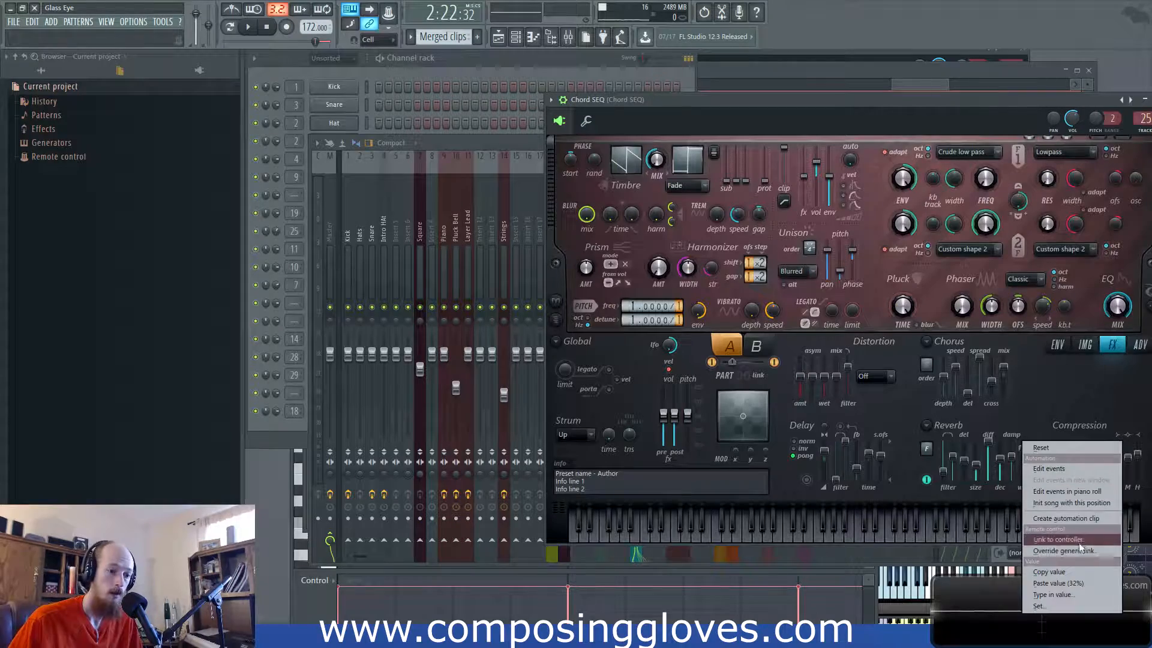
click(1086, 520)
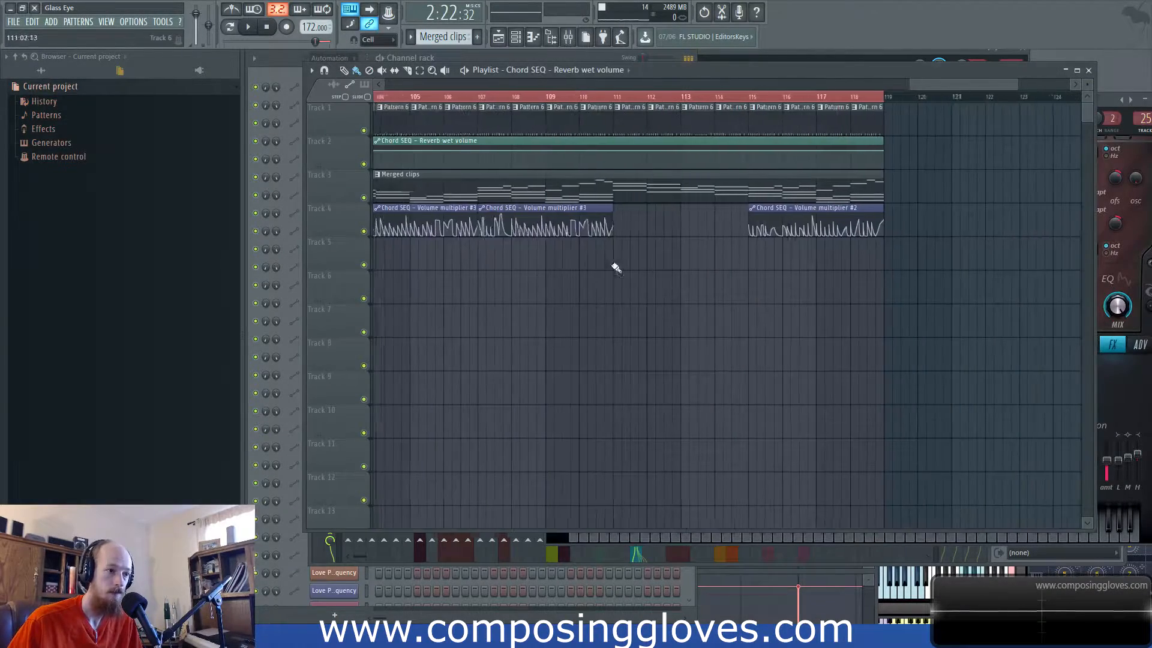
Step: Shape the reverb wet volume curve to drop just after bar 103 and rise gradually through bars 107, 111 and 115 to bar 119
drag(860, 273, 910, 273)
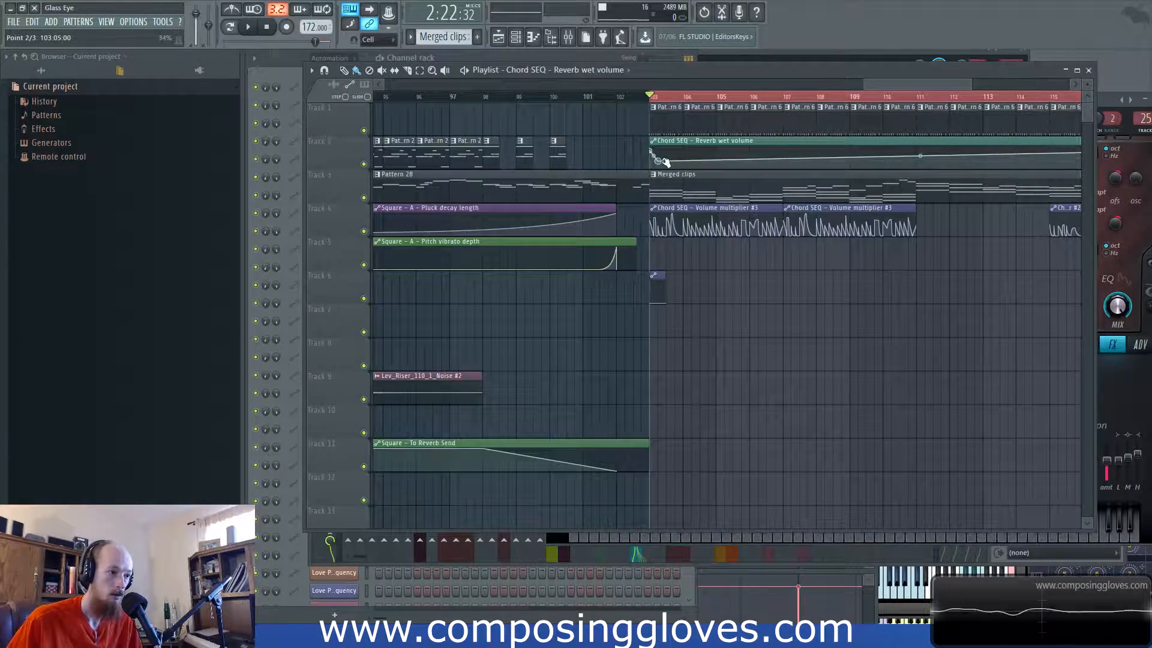
key(space)
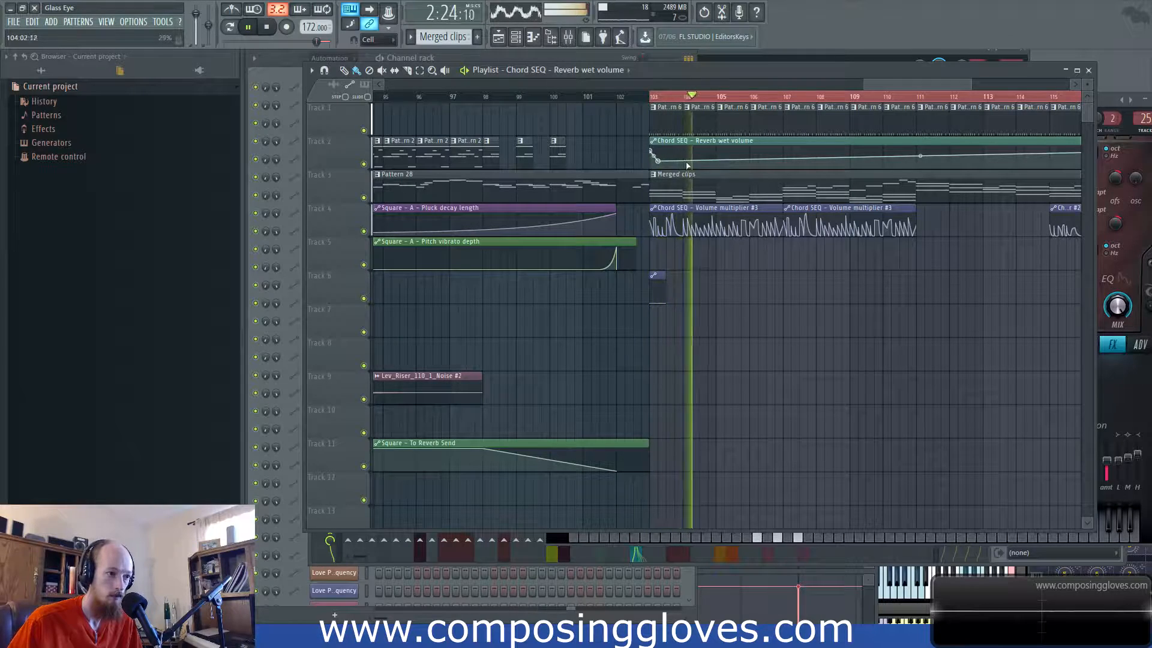
right_click(924, 160)
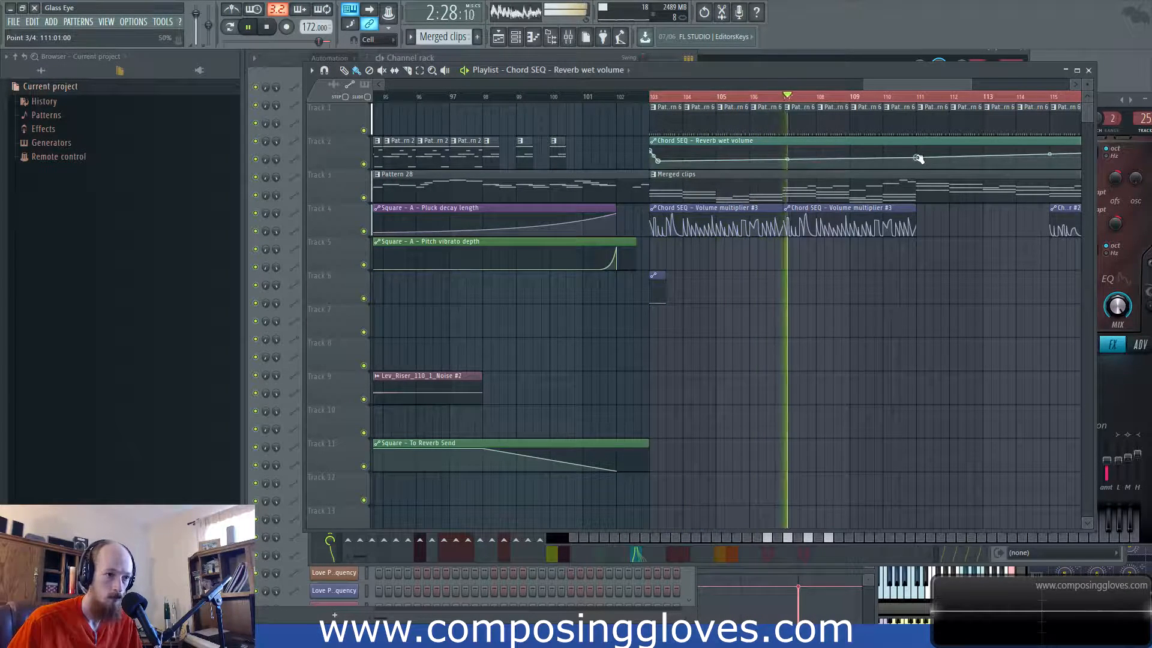
drag(921, 160, 719, 152)
drag(849, 146, 849, 154)
Step: Copy the edited Chord SEQ volume clip into the gap at bar 111 and check the outro arrangement
scroll(690, 204, up, 2)
drag(696, 201, 882, 202)
scroll(733, 243, down, 2)
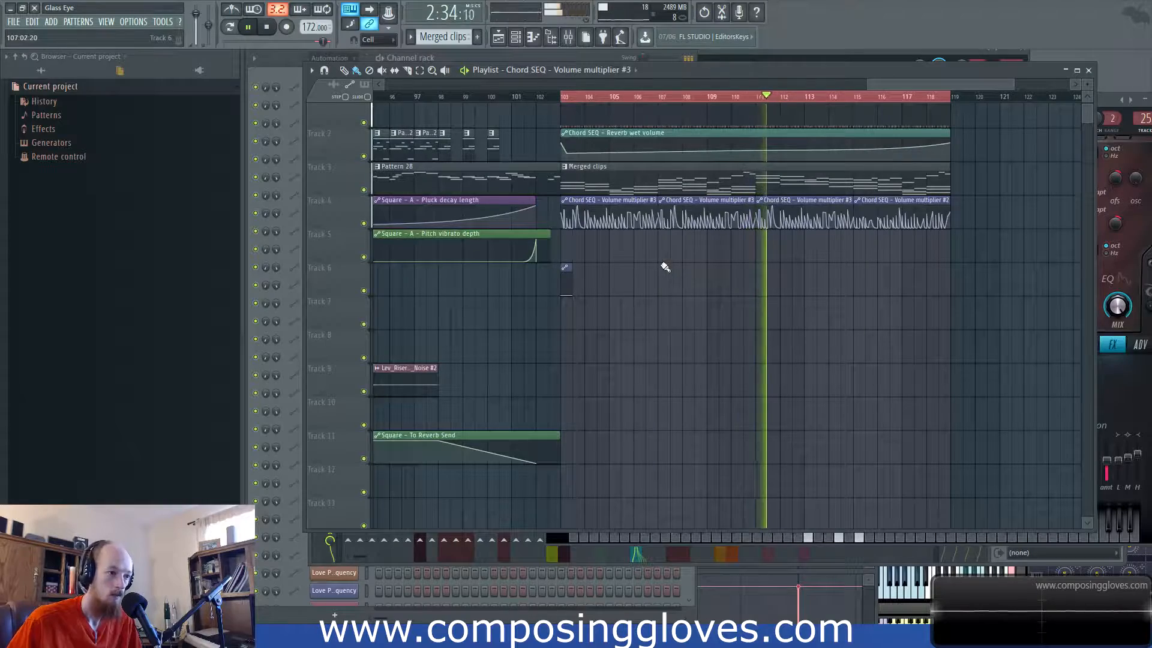
scroll(667, 276, down, 2)
drag(546, 318, 644, 361)
key(space)
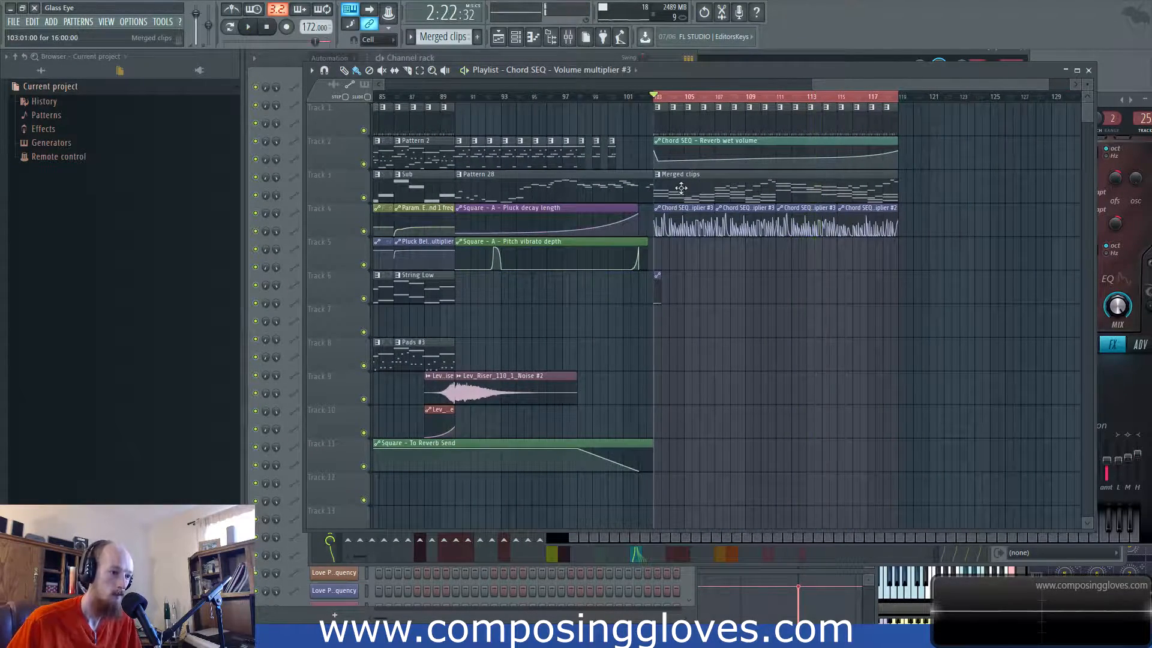
Step: Open the Square synth and audition lead notes on it over the outro playback
click(290, 74)
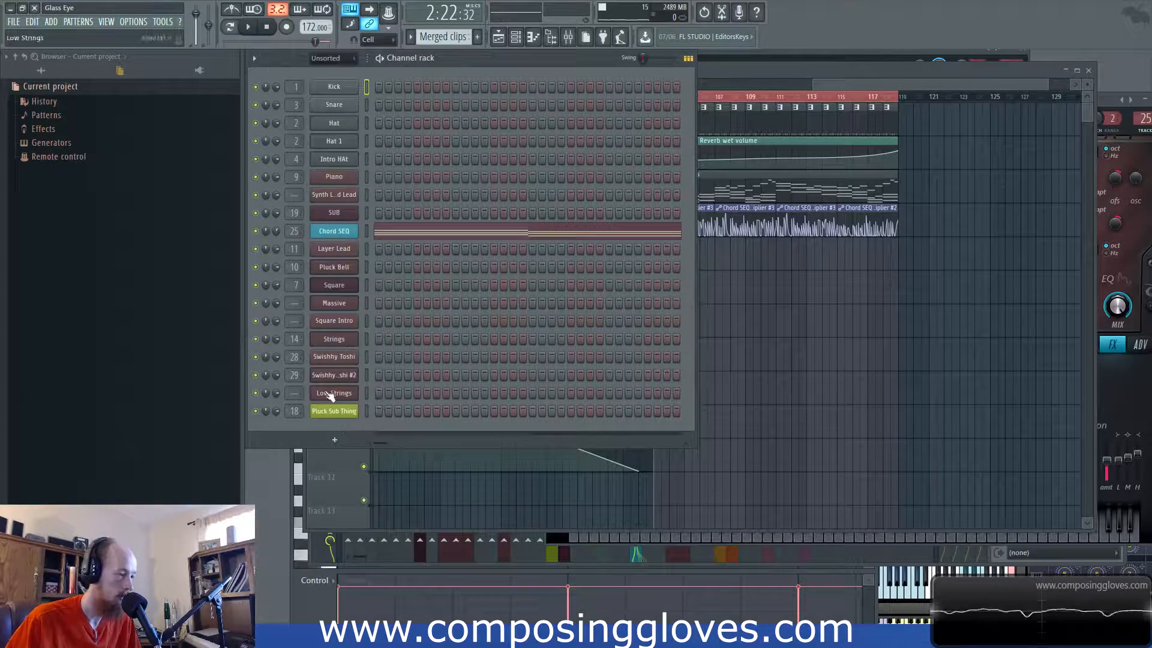
click(338, 288)
drag(726, 107, 601, 135)
key(space)
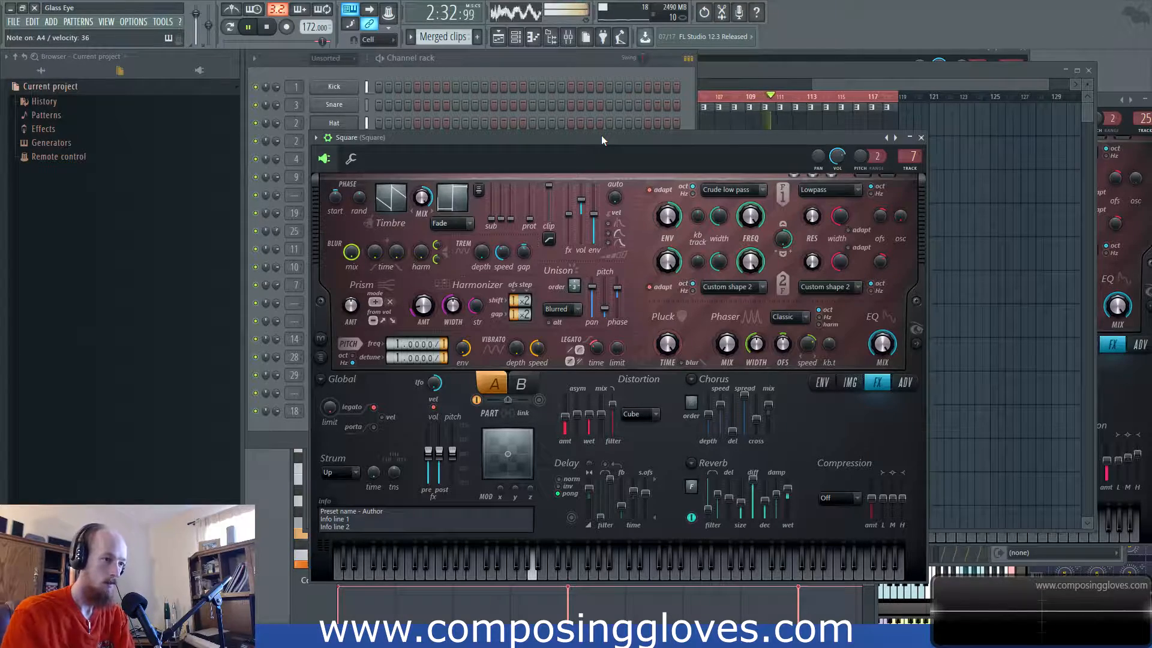
key(space)
drag(982, 81, 952, 81)
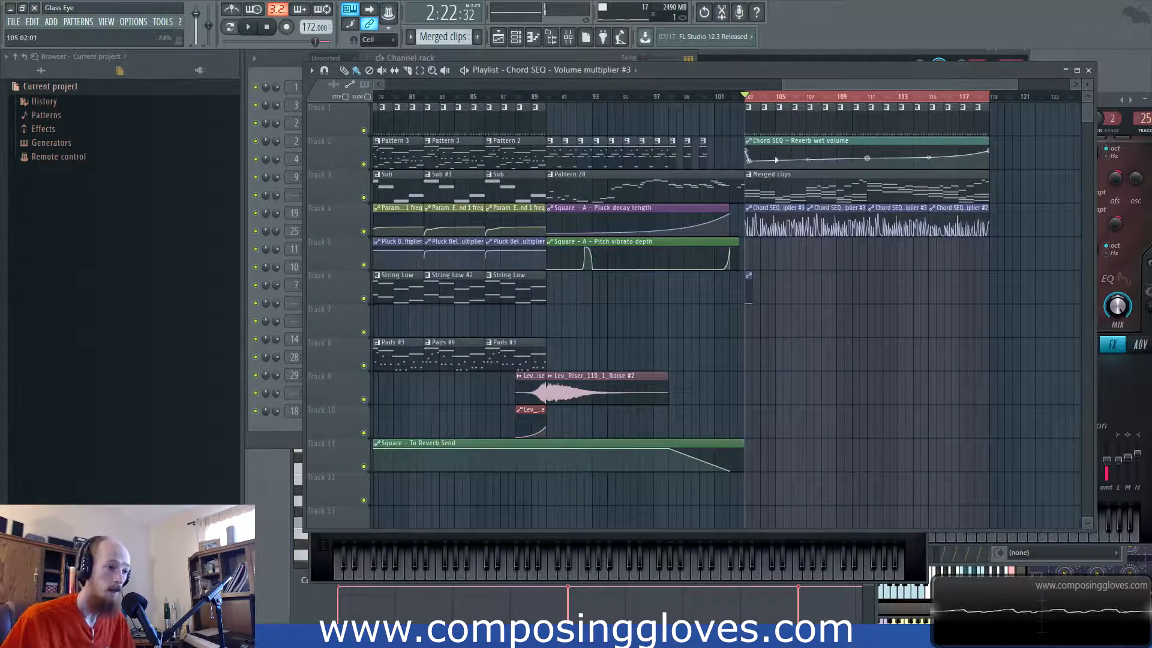
click(266, 70)
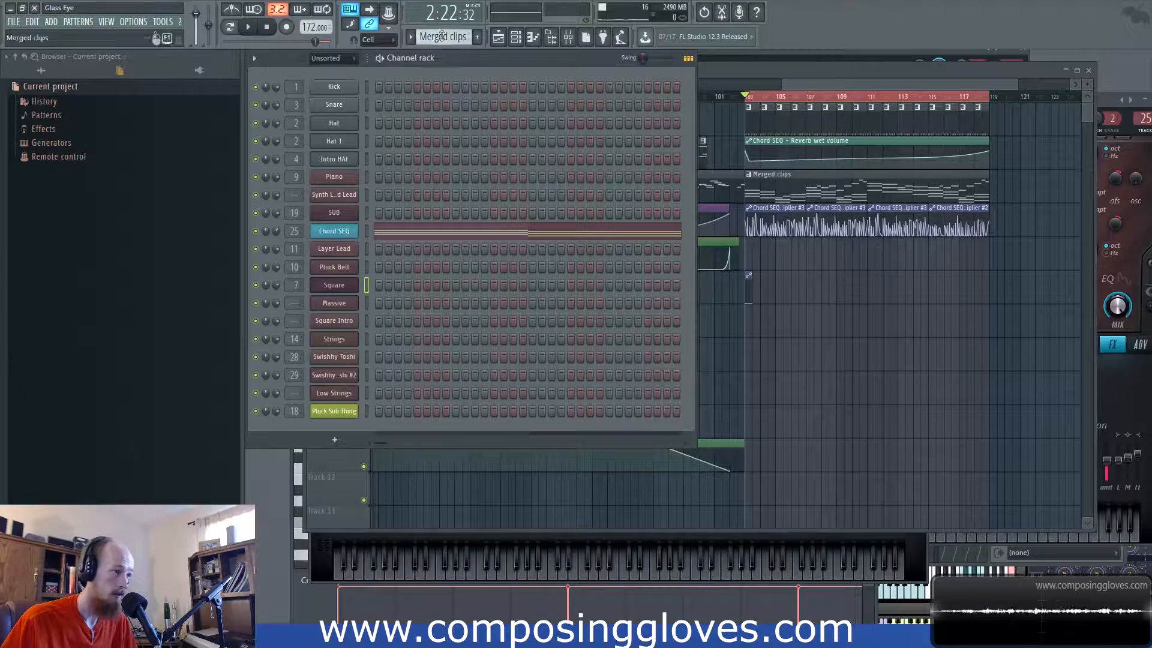
right_click(347, 411)
click(372, 412)
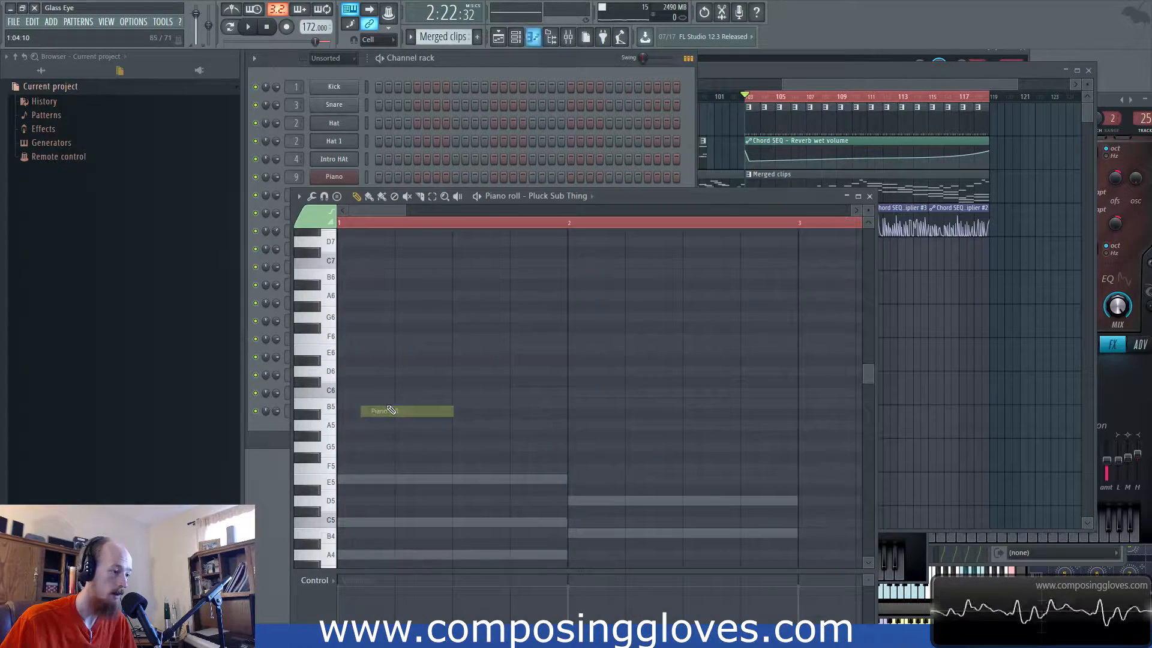
scroll(406, 379, down, 2)
scroll(638, 368, up, 1)
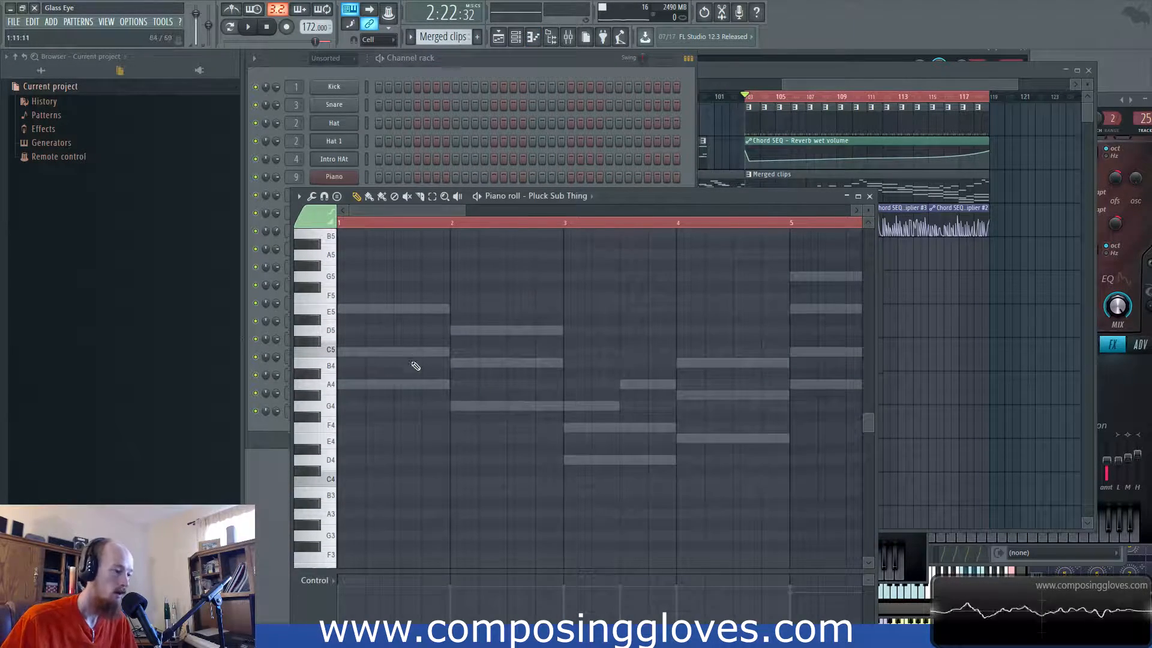
drag(360, 387, 275, 387)
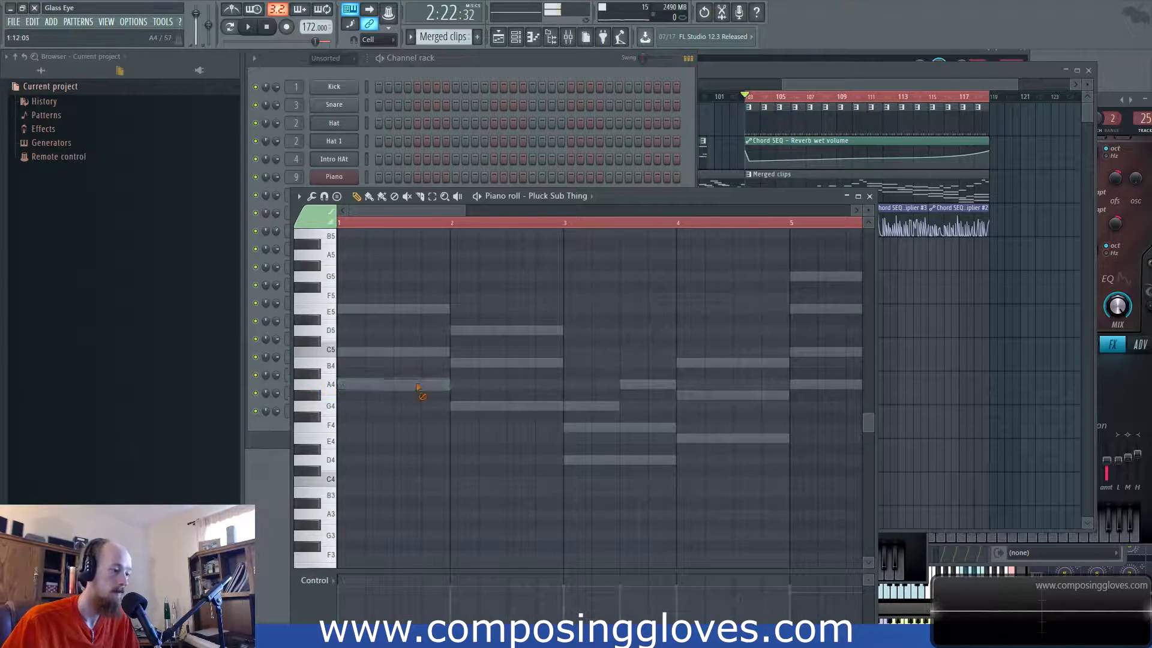
scroll(398, 386, up, 8)
click(352, 366)
drag(353, 366, 338, 384)
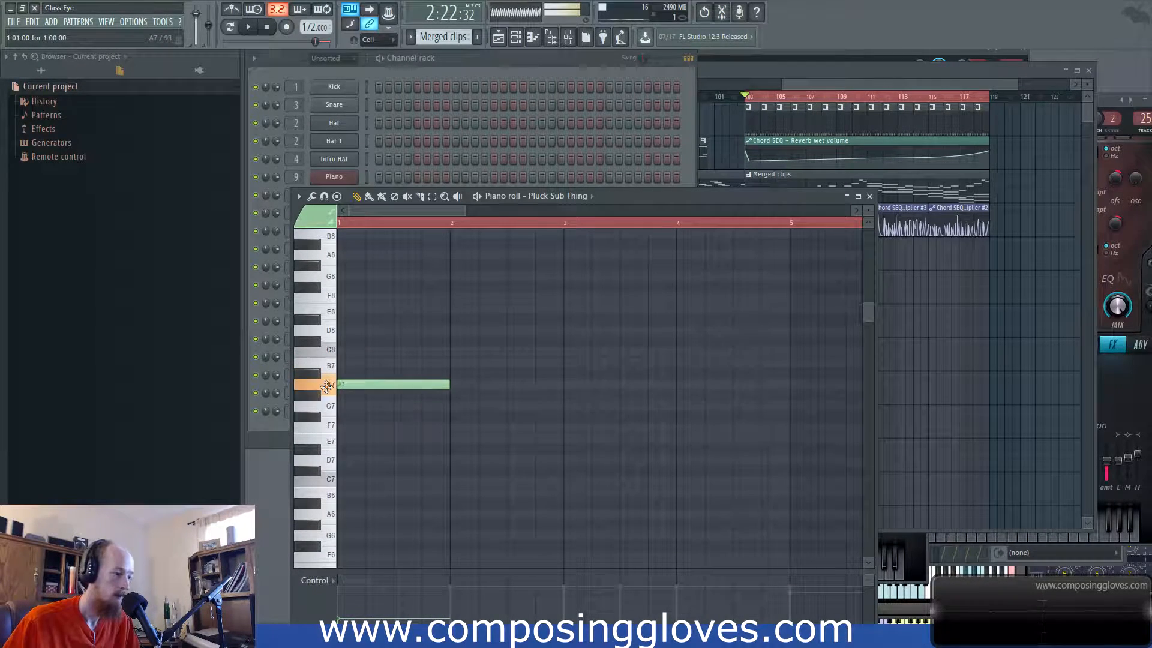
key(space)
key(space)
key(space)
key(space)
right_click(383, 383)
click(273, 438)
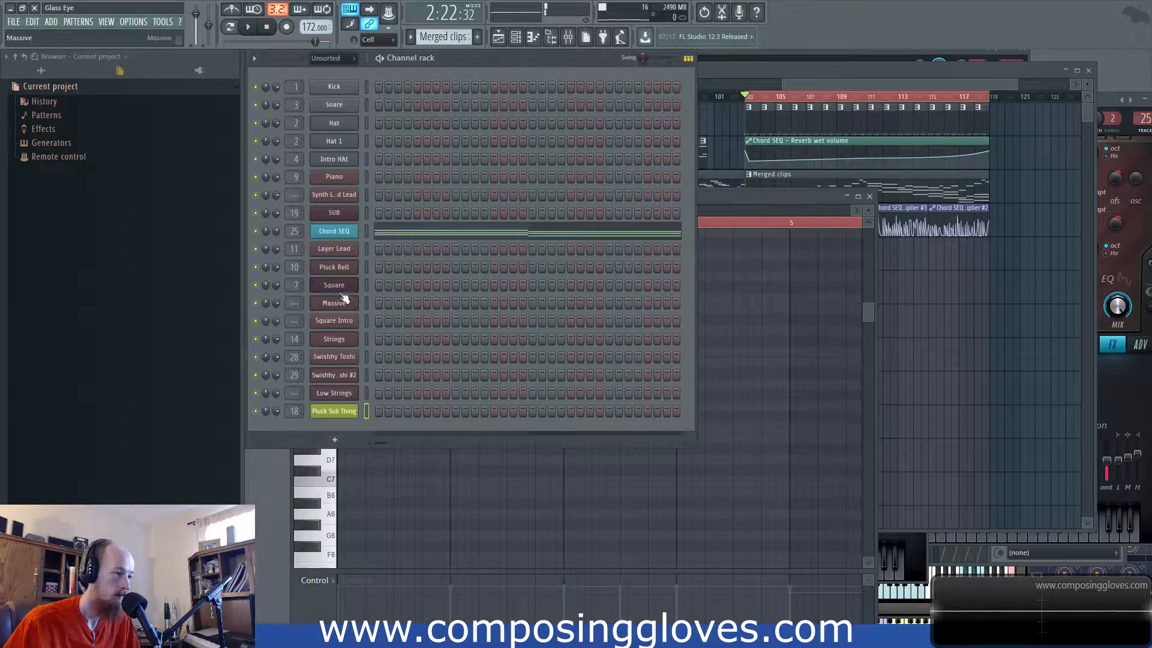
Step: Open the Square channel's note editor and place a one-bar A4 note at the start of bar 1
right_click(335, 288)
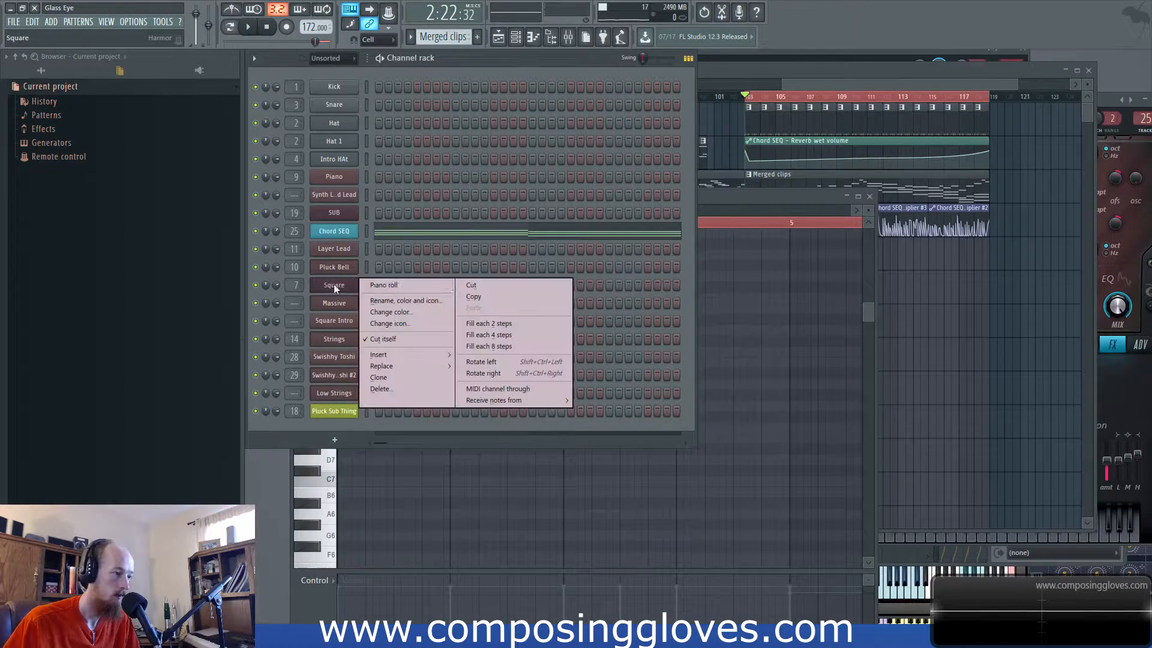
click(381, 286)
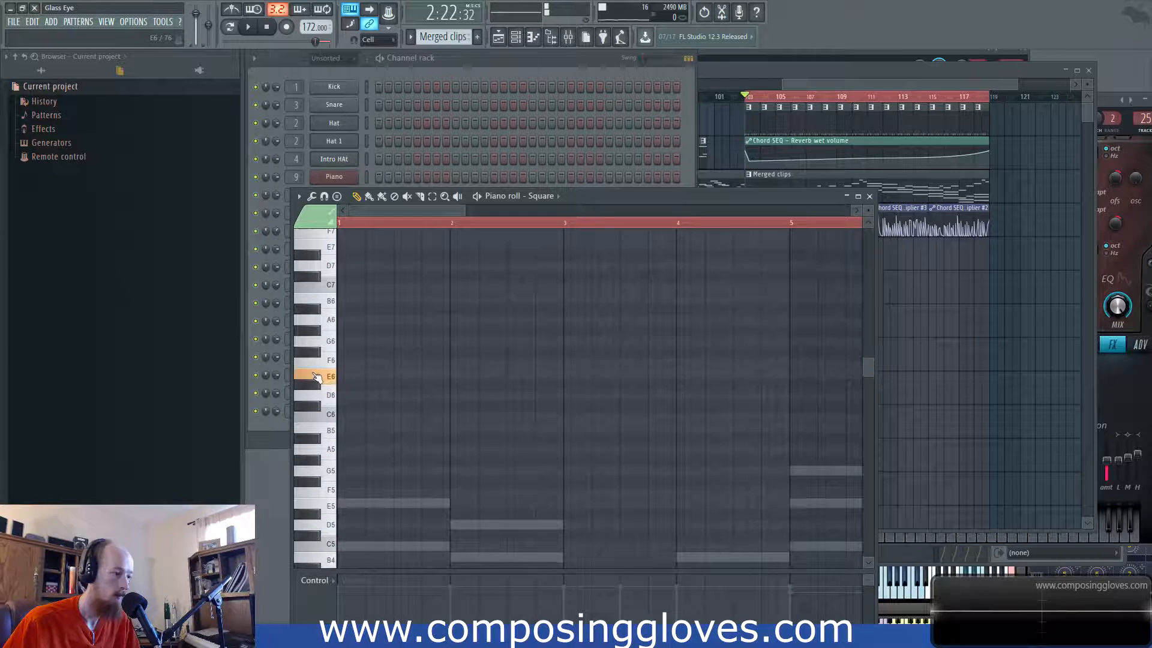
scroll(328, 518, down, 4)
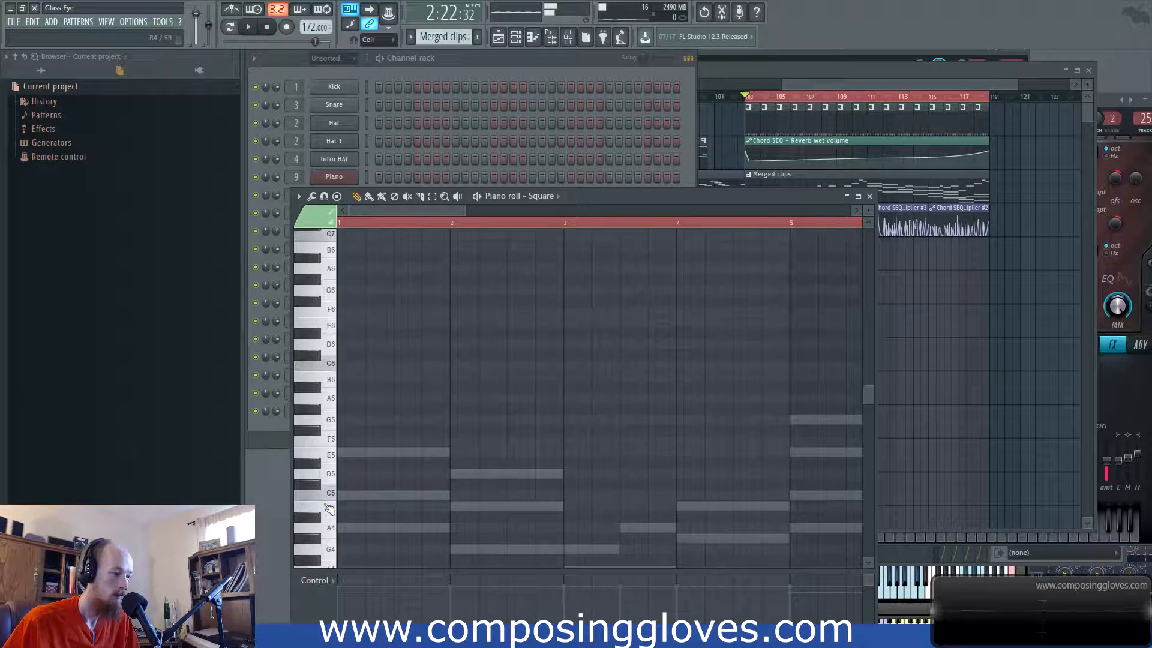
key(space)
key(space)
click(354, 446)
key(space)
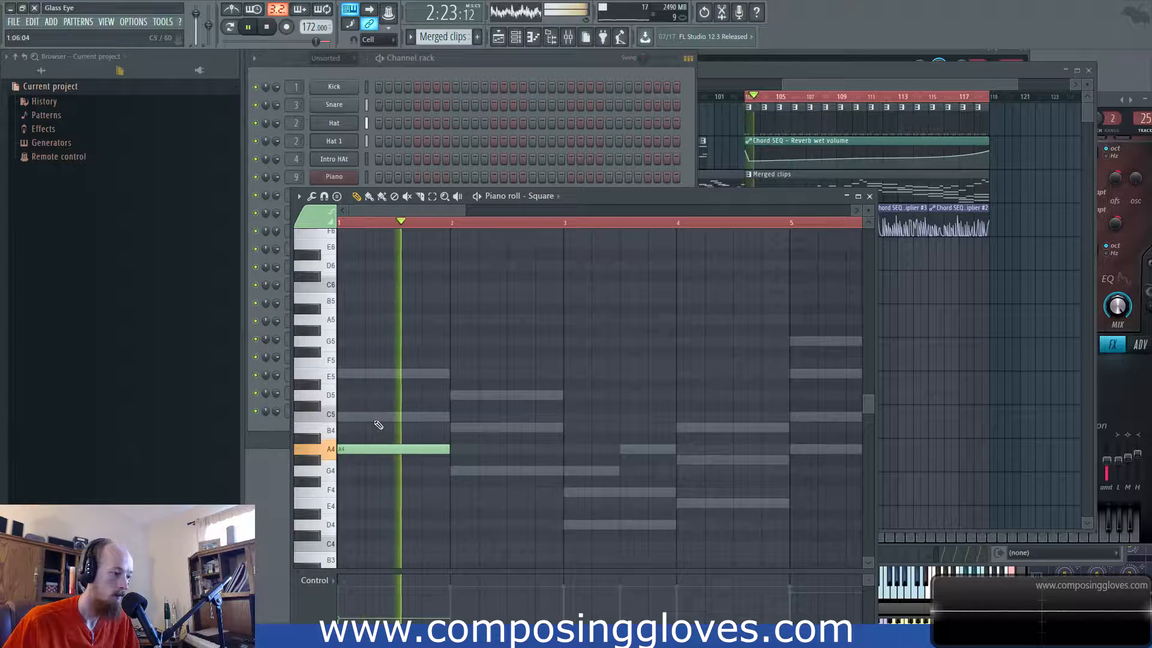
key(space)
key(space)
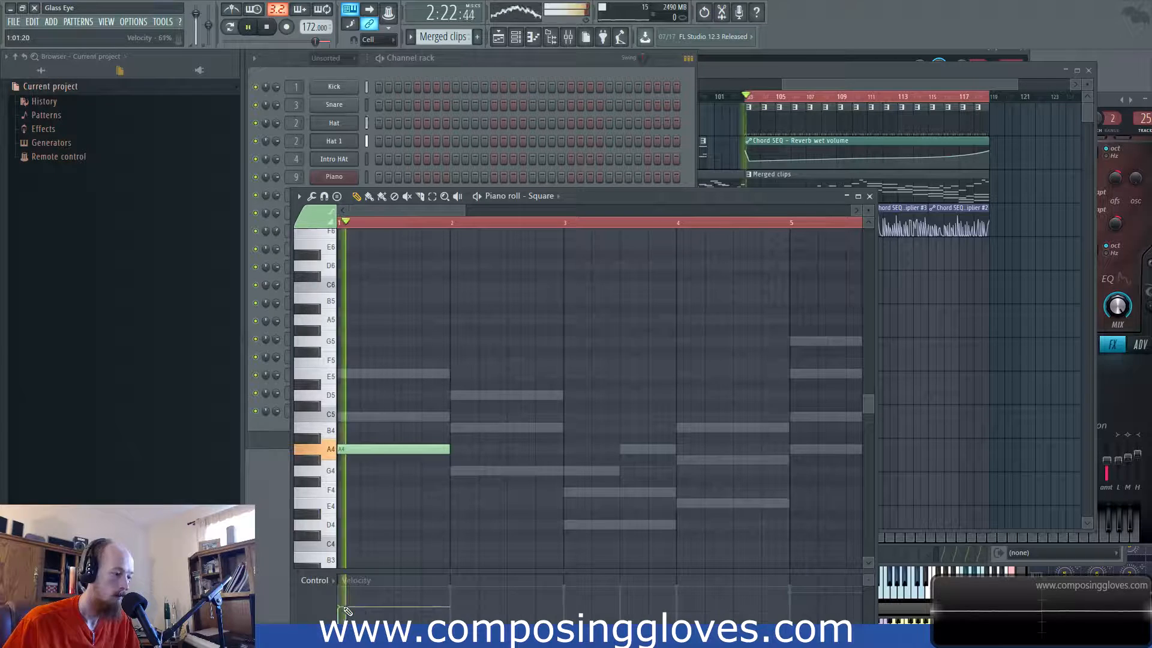
key(space)
Step: Add a long A5 note from the second beat of bar 1 to the end of bar 2
click(375, 416)
key(space)
key(space)
drag(421, 418, 449, 368)
key(space)
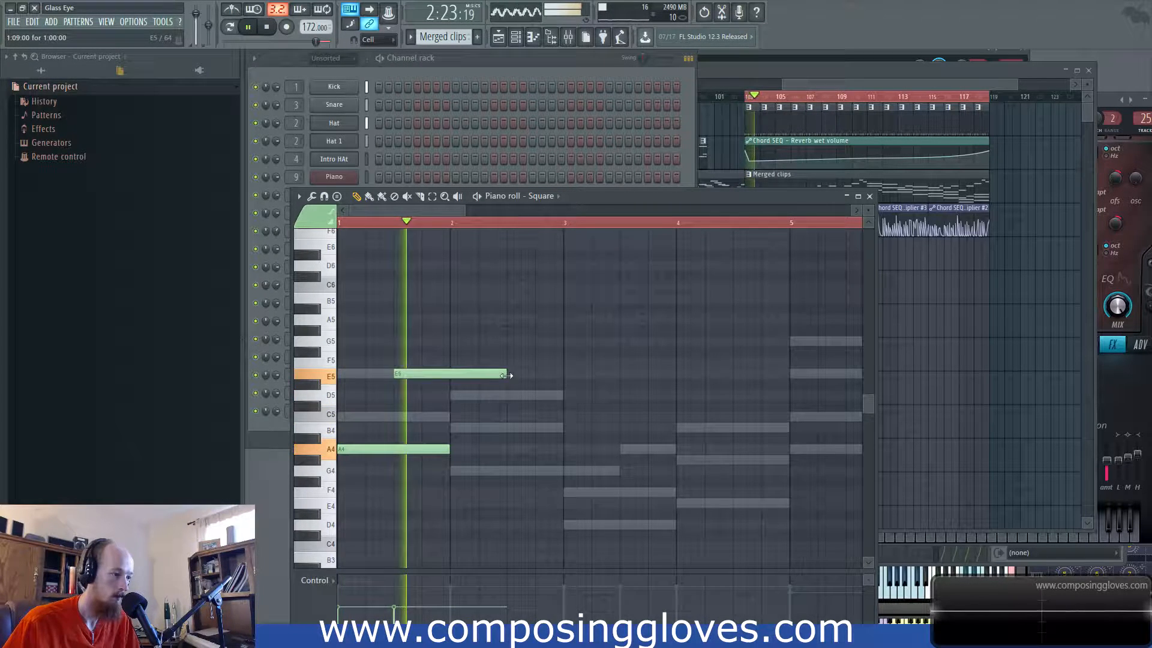
key(space)
drag(482, 374, 452, 319)
key(space)
drag(480, 320, 563, 322)
Step: Add a descending run of short E5, D5, B4 and G4 notes across the second half of bar 2
click(508, 395)
key(space)
drag(699, 395, 585, 408)
drag(517, 395, 518, 376)
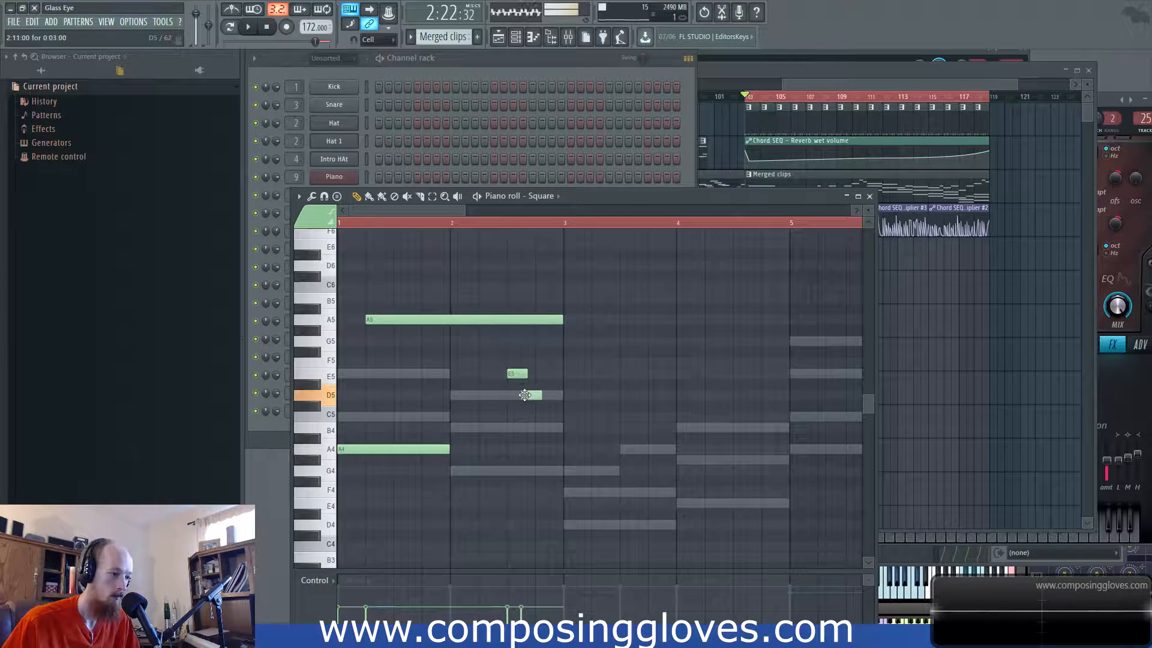
click(543, 427)
key(space)
click(558, 471)
Step: Place F4 at bar 3, A4 halfway through bar 3 and a one-bar B4 at bar 4
click(579, 492)
drag(586, 492, 579, 494)
key(space)
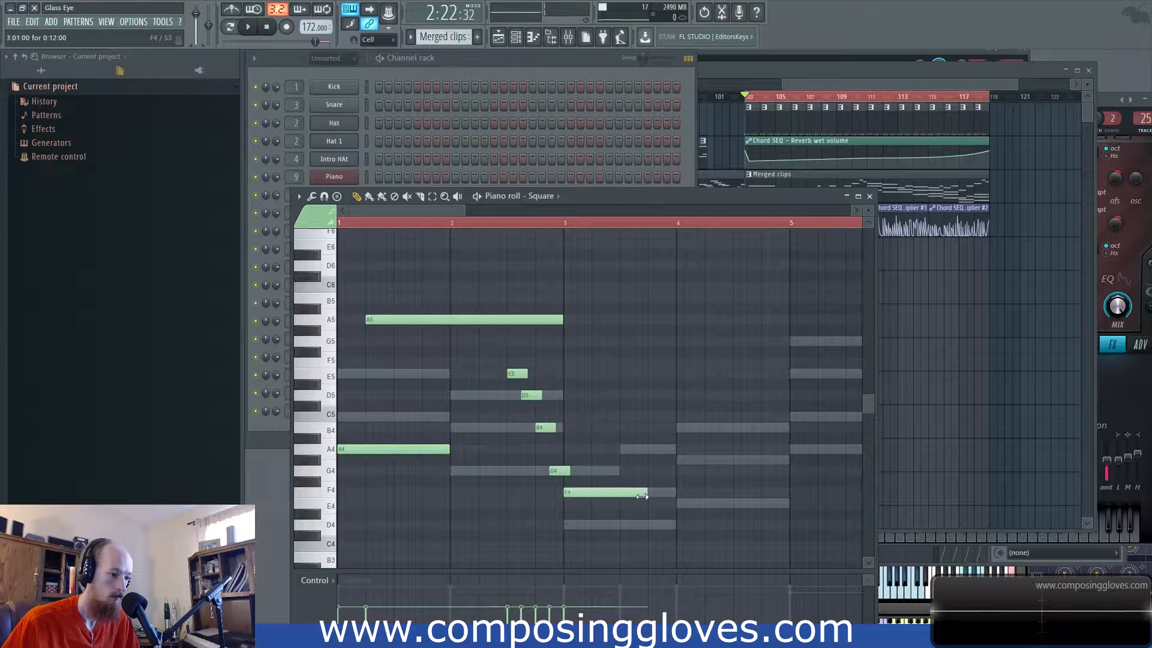
click(625, 449)
key(space)
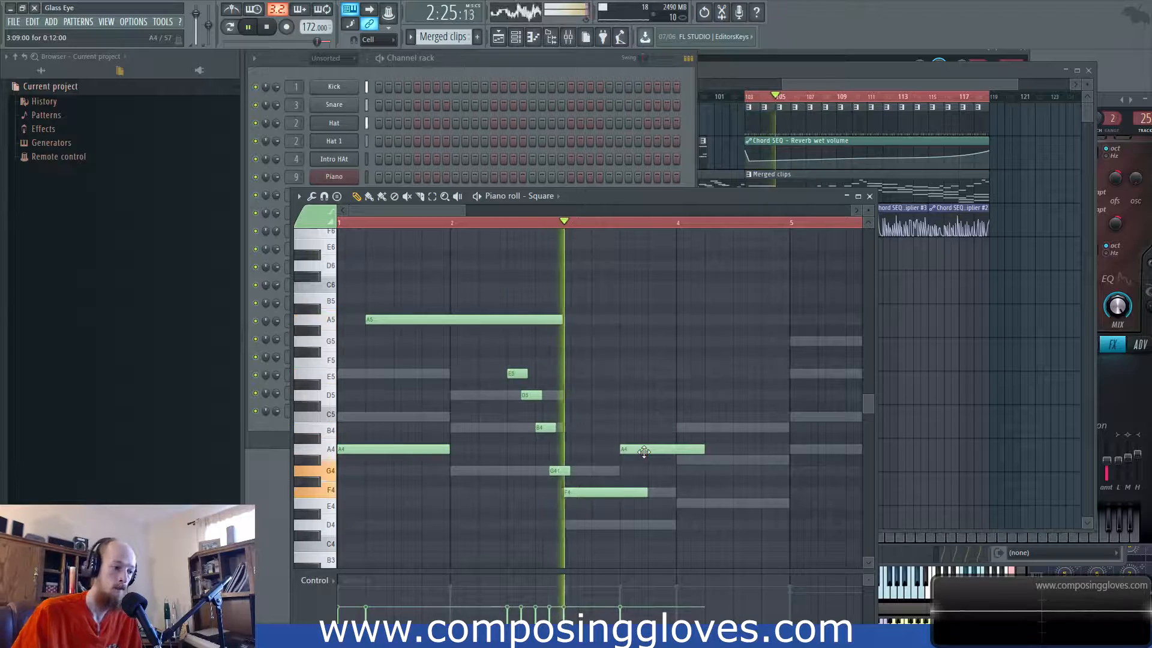
click(684, 427)
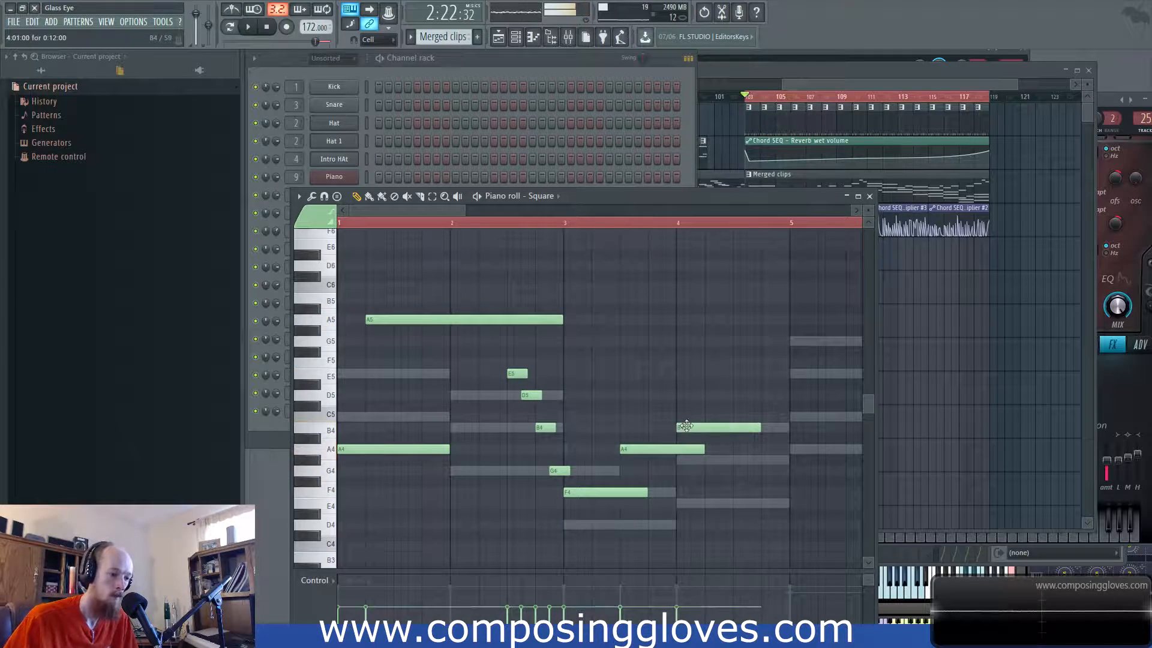
drag(758, 427, 785, 431)
Step: Add short D5 and C5 notes at the end of bar 4 and an E5 note at the start of bar 5
drag(723, 409, 510, 427)
scroll(512, 459, up, 2)
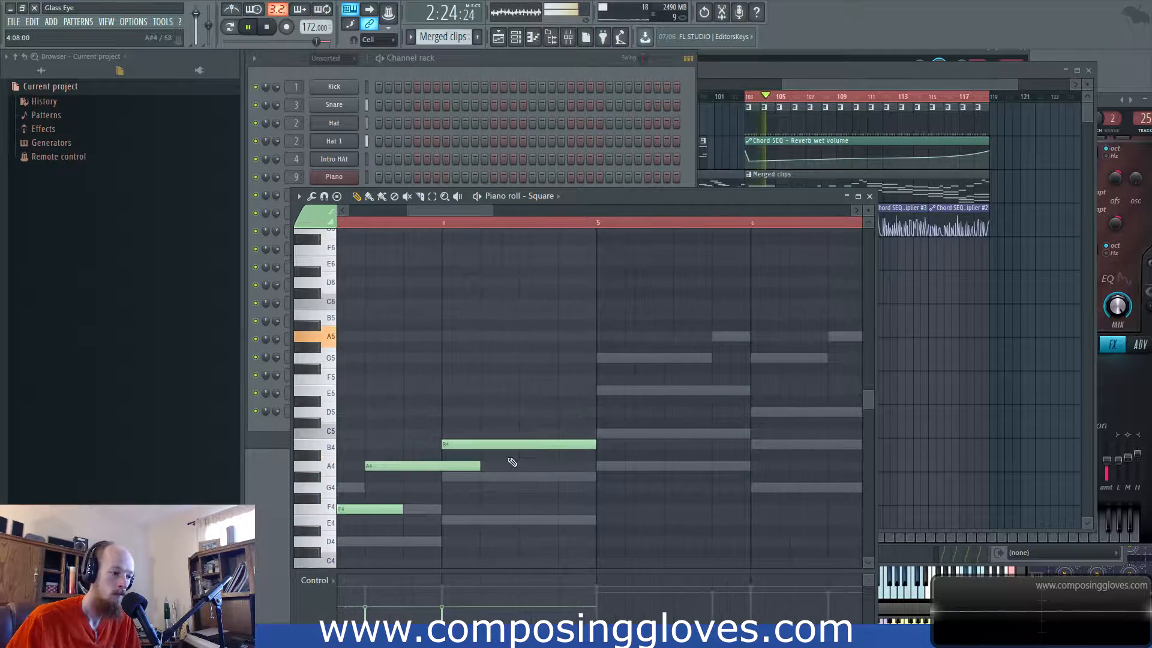
click(543, 413)
drag(691, 413, 558, 411)
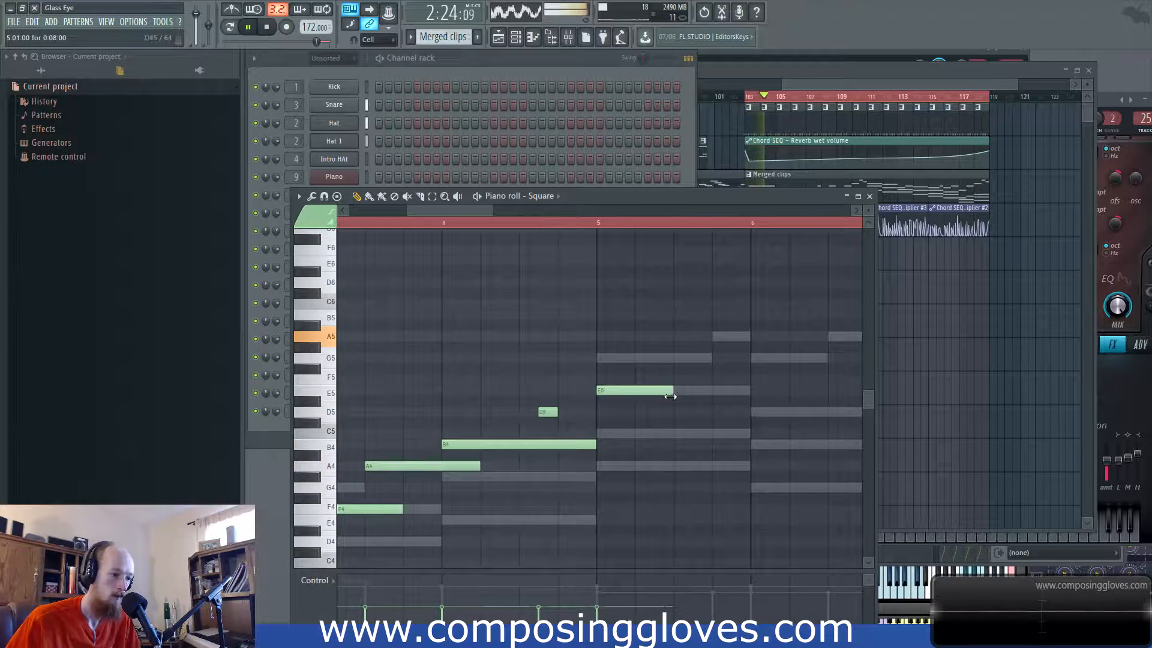
drag(670, 399, 589, 437)
click(578, 434)
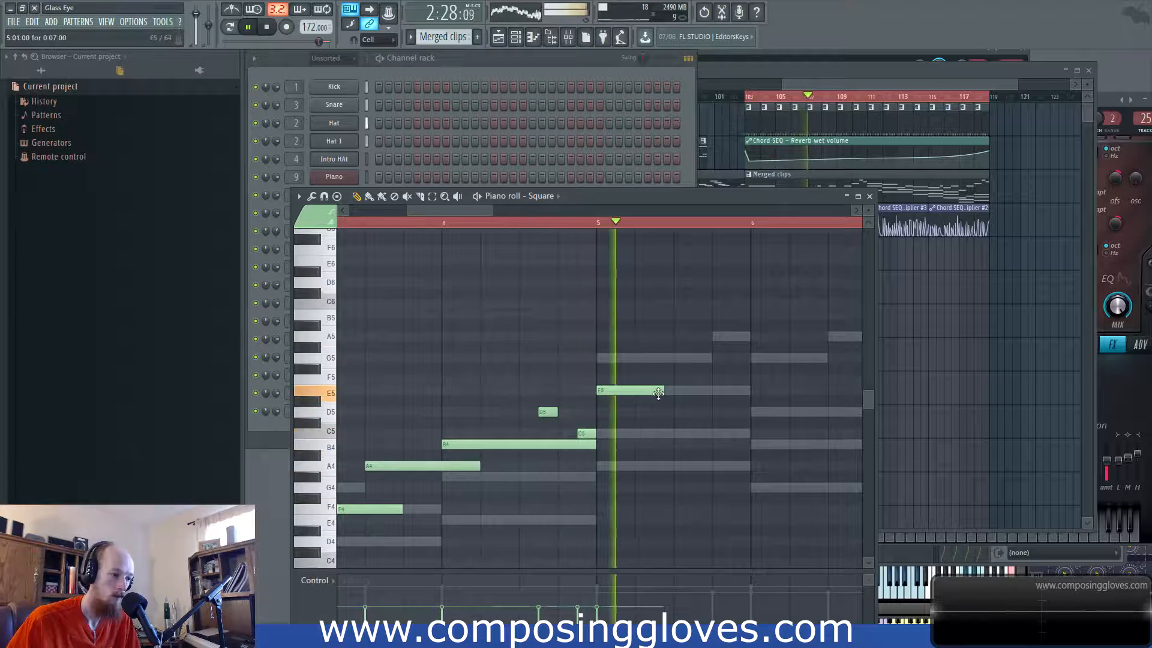
key(space)
drag(584, 434, 566, 433)
key(space)
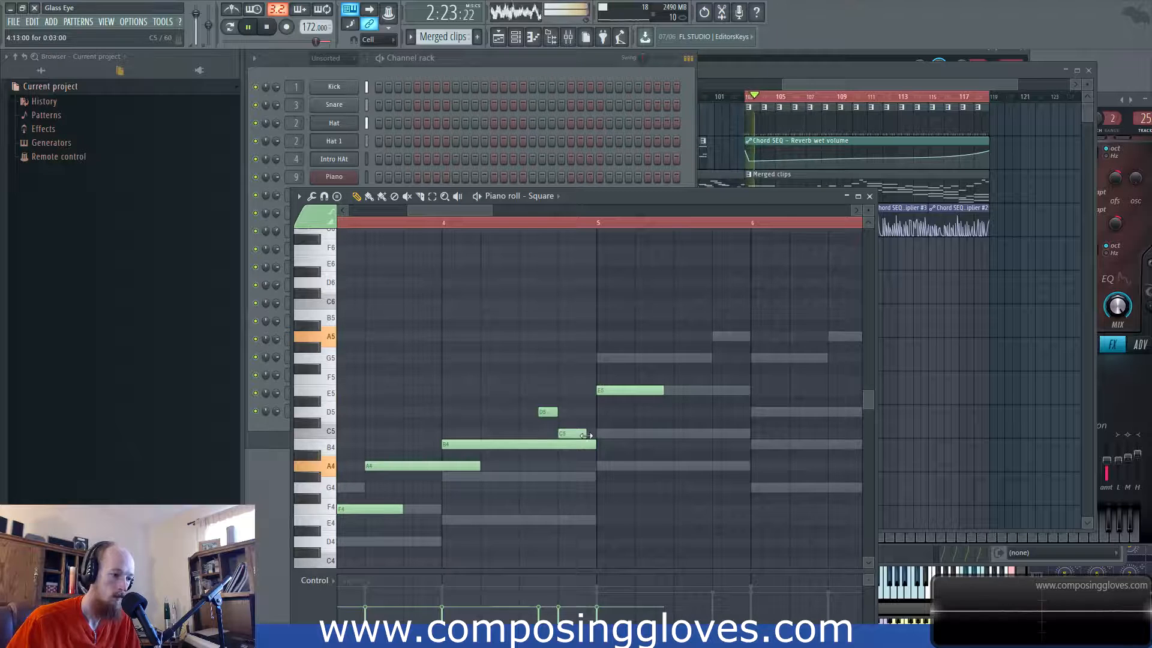
click(445, 223)
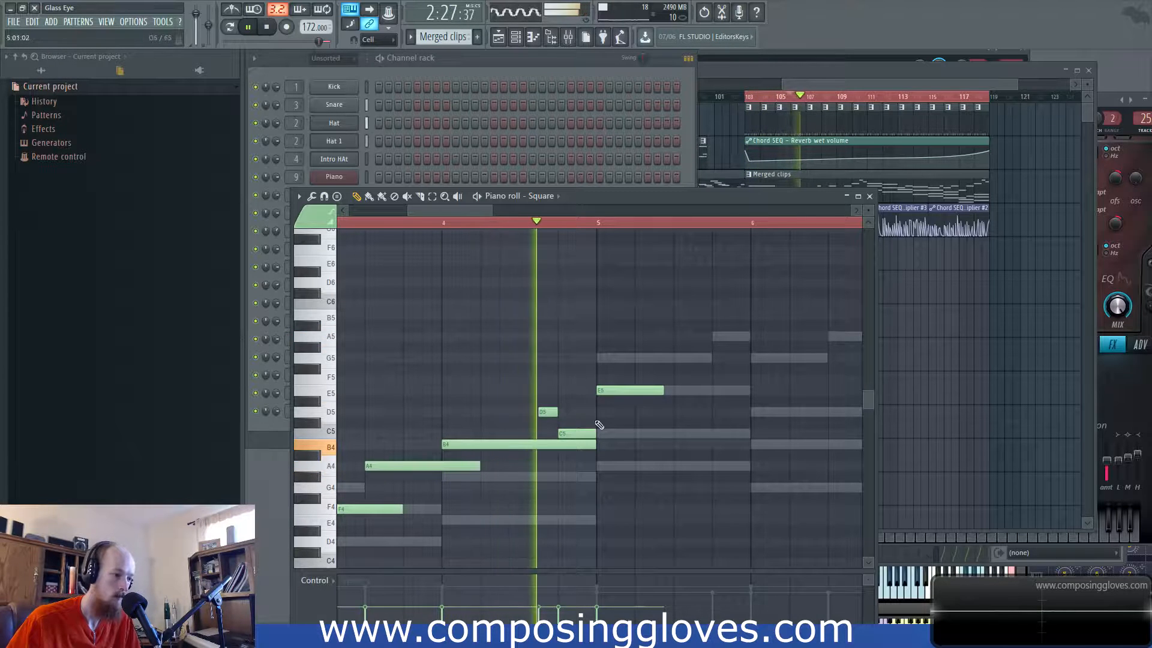
key(space)
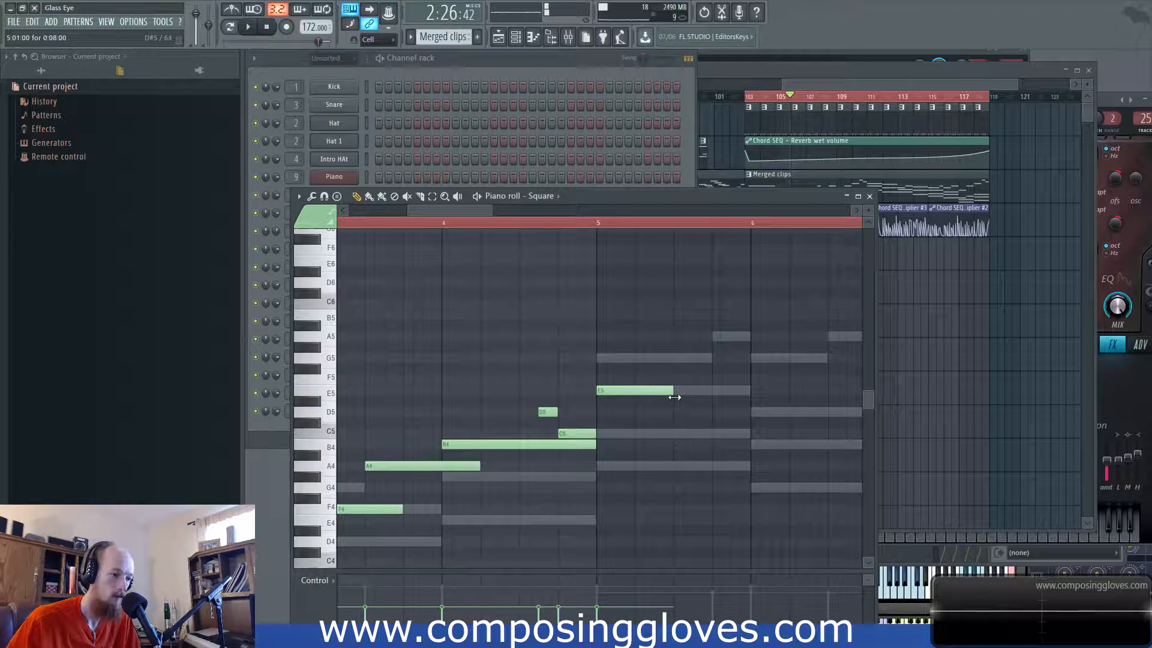
Step: Add a one-bar A5 slide note from the middle of bar 5 and extend the E5 note to bar 7
click(674, 337)
key(space)
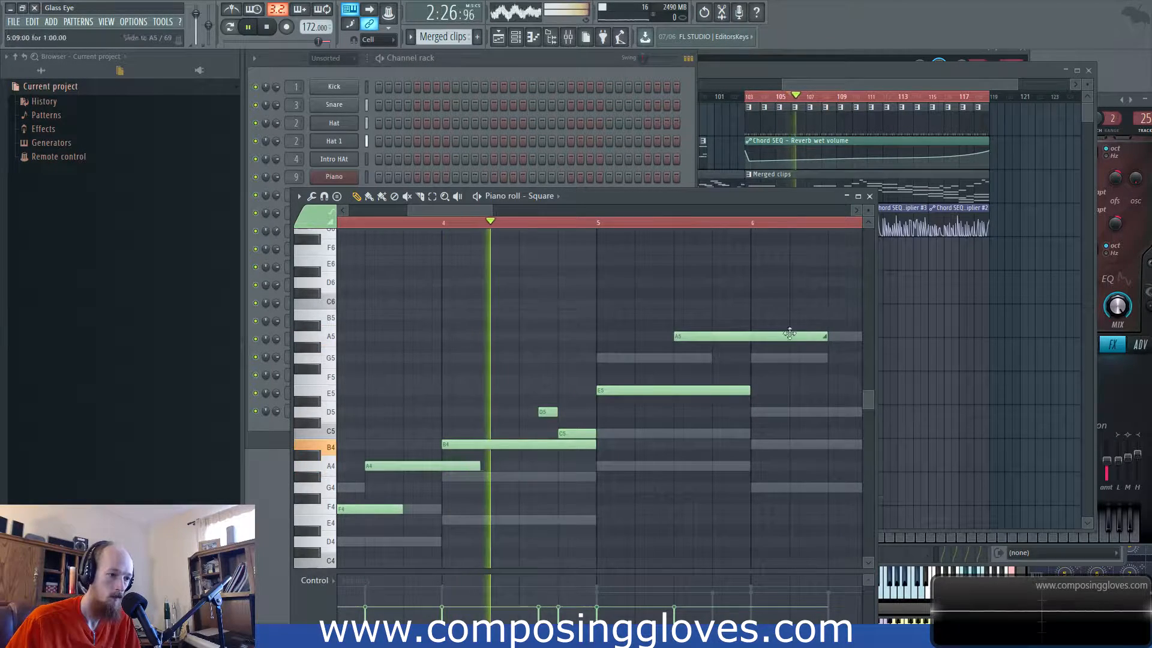
drag(799, 334, 693, 370)
drag(651, 432, 721, 432)
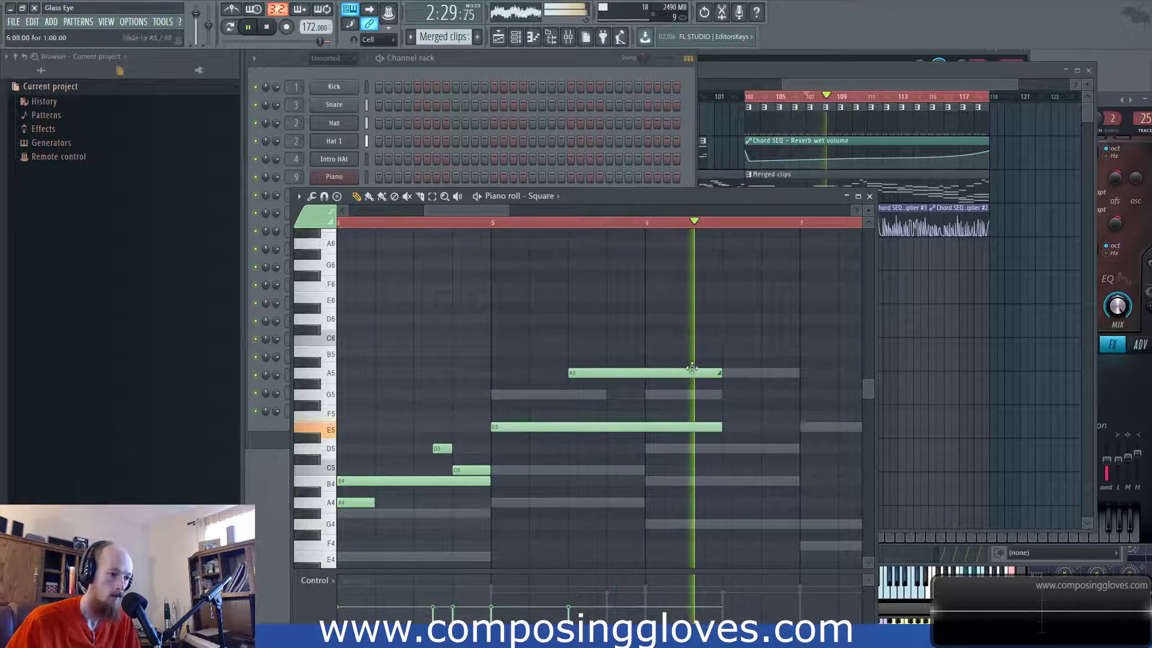
key(space)
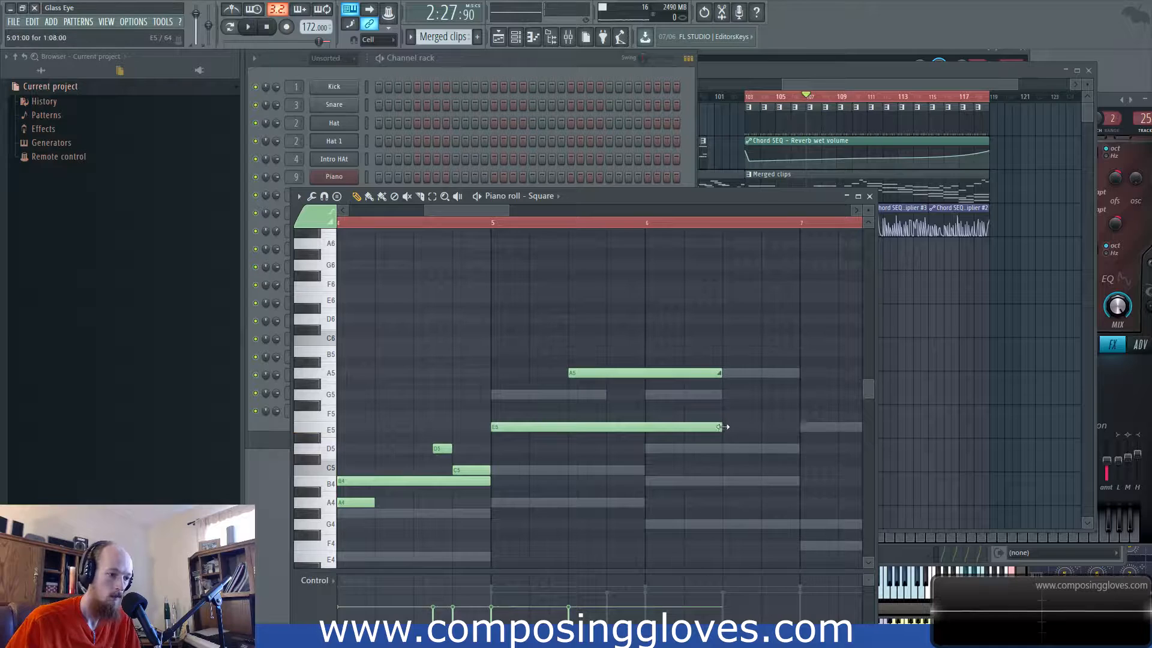
drag(793, 423, 802, 424)
key(space)
drag(722, 401, 591, 423)
Step: Place a C6 note at the start of bar 7 and make it one bar long
scroll(637, 419, down, 3)
drag(667, 394, 579, 350)
key(space)
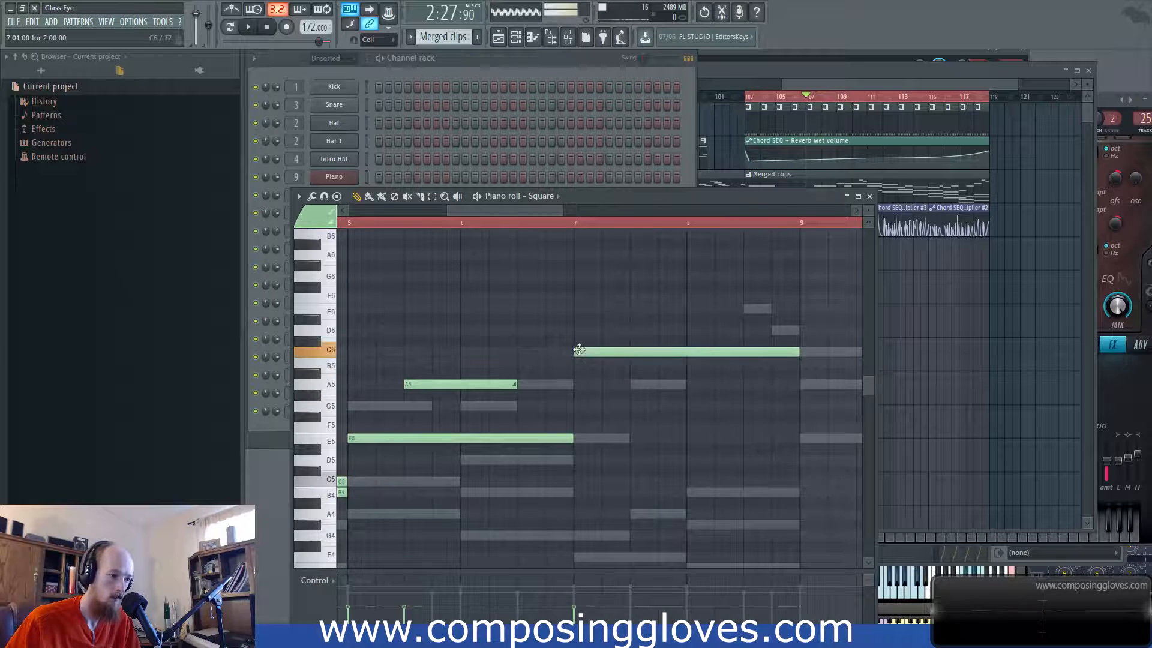
drag(795, 355, 665, 350)
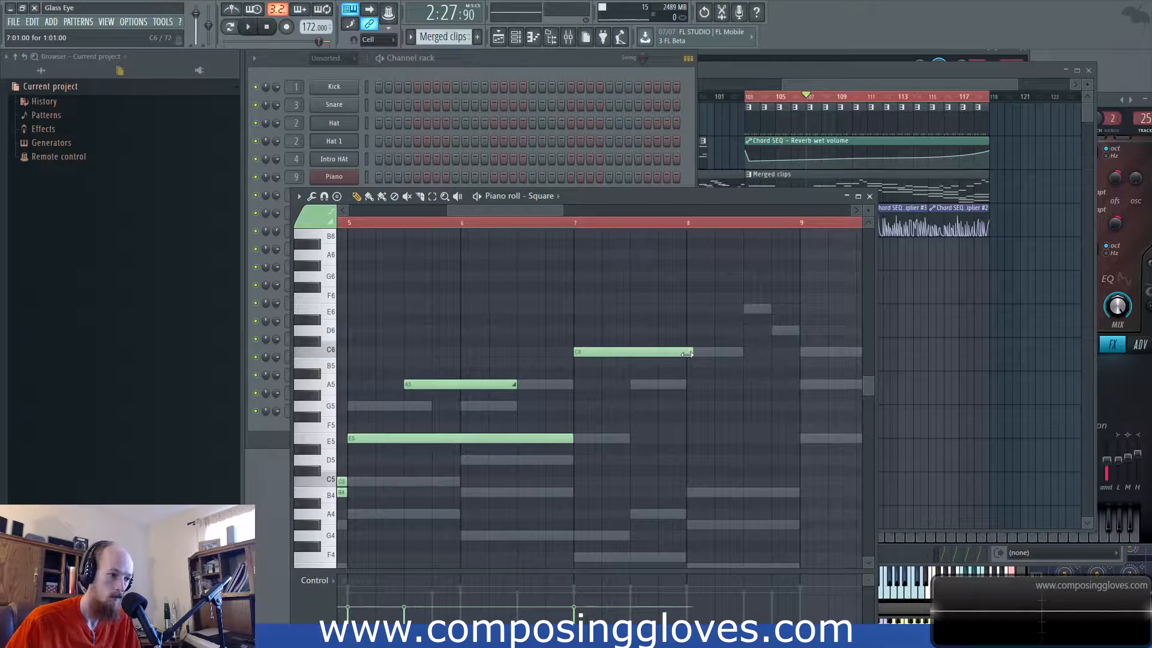
key(space)
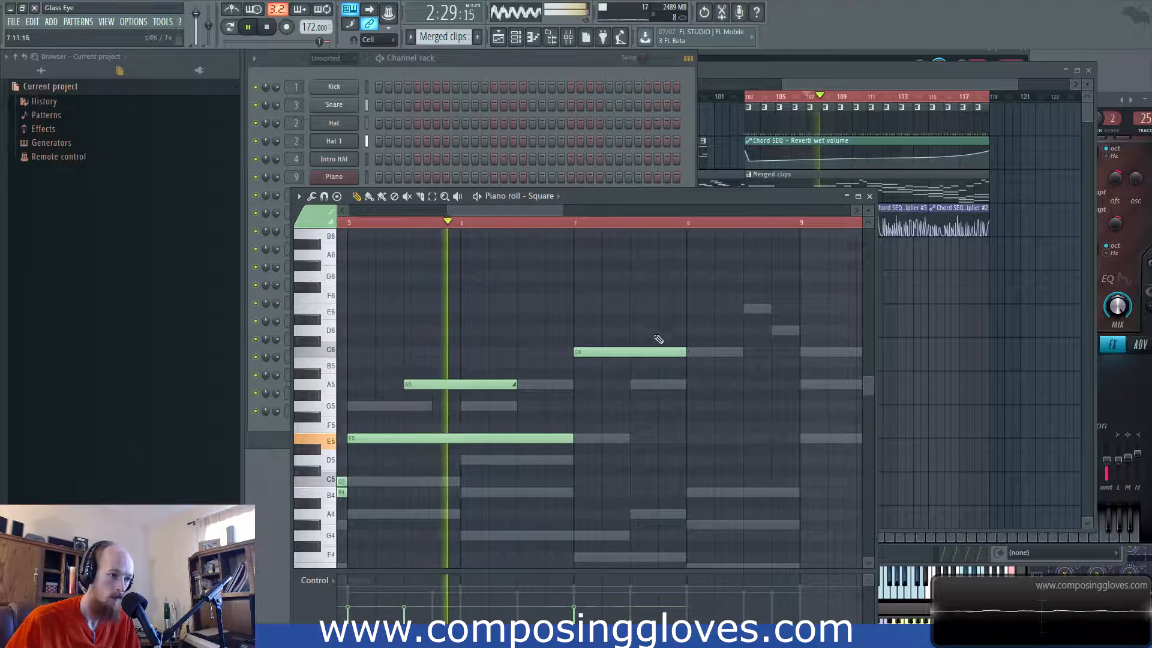
Step: Add a short F6 note at the end of bar 7 and a half-bar E6 note at bar 8
click(673, 298)
drag(784, 298, 741, 316)
click(690, 308)
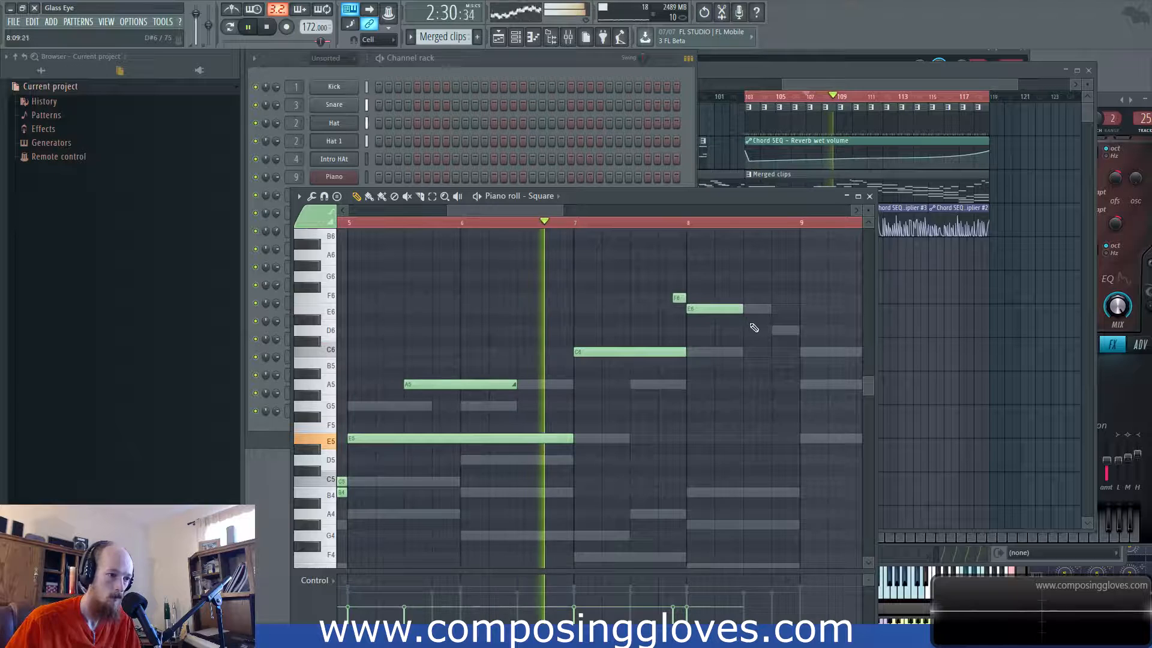
Step: Fill the second half of bar 8 with three short repeated E6 notes and play the phrase back
click(746, 309)
drag(801, 313, 756, 314)
key(space)
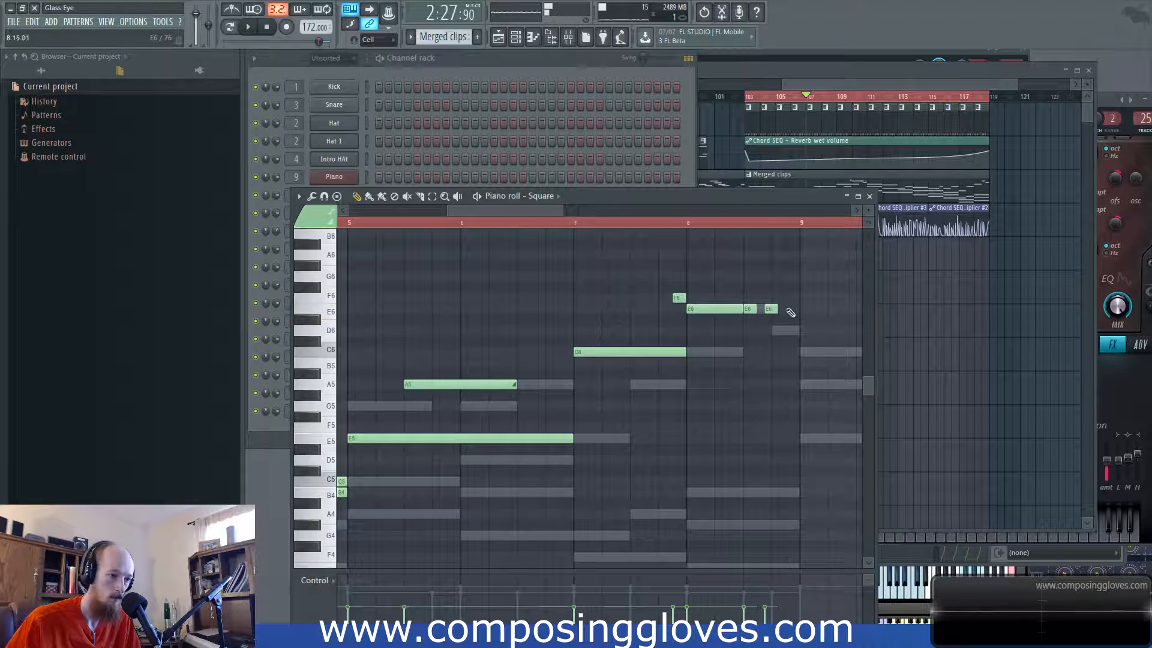
scroll(795, 318, up, 3)
key(space)
click(499, 224)
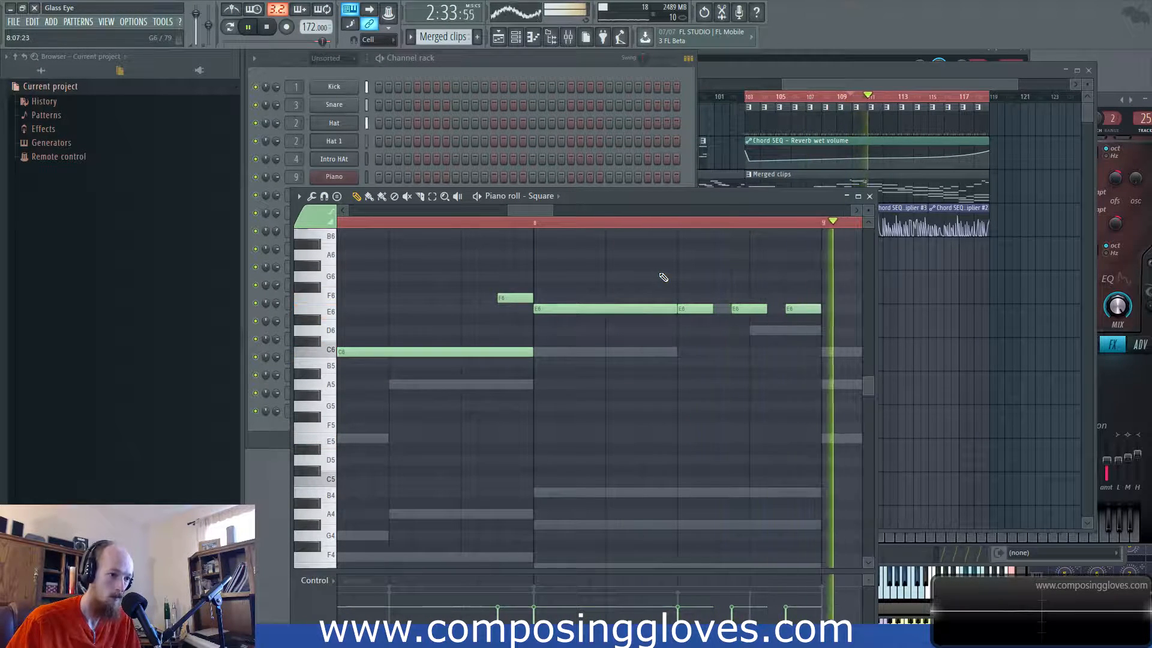
key(space)
Step: Place half-bar C6 and A5 notes one after the other in bar 9
scroll(577, 329, down, 3)
key(space)
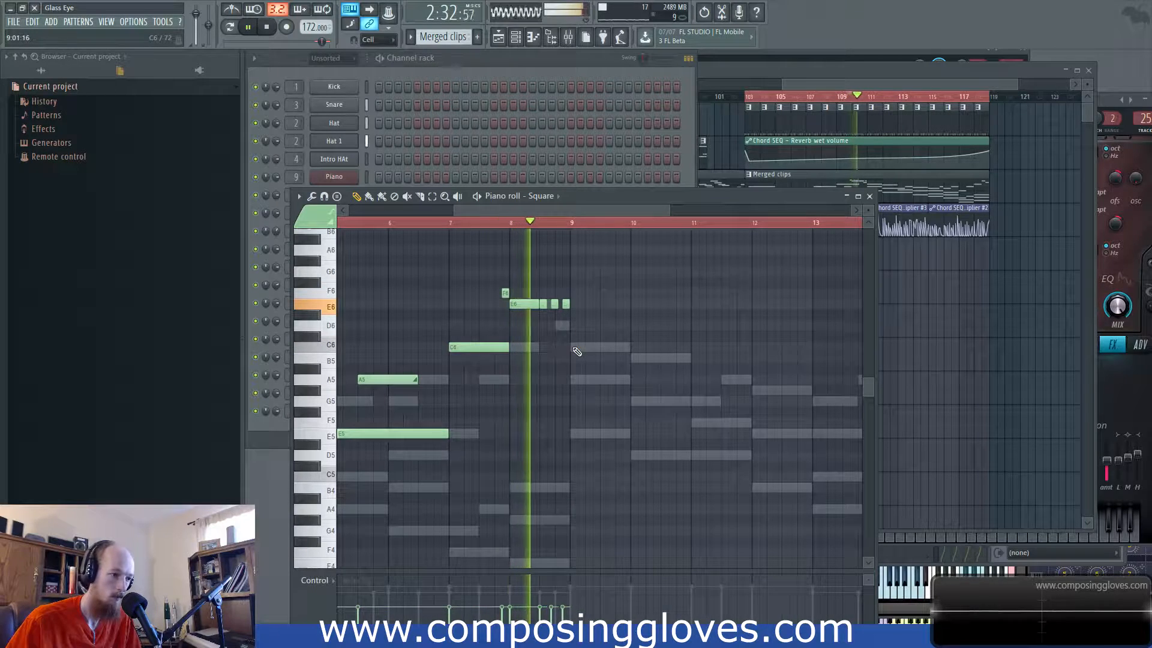
click(573, 348)
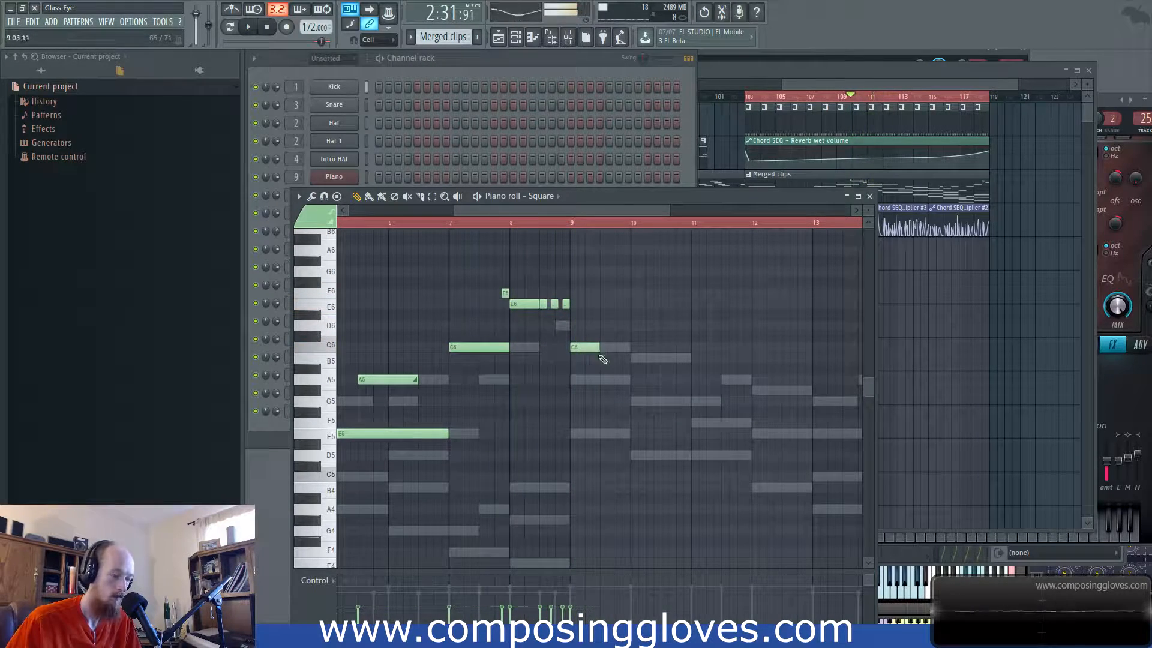
scroll(583, 351, up, 2)
click(612, 380)
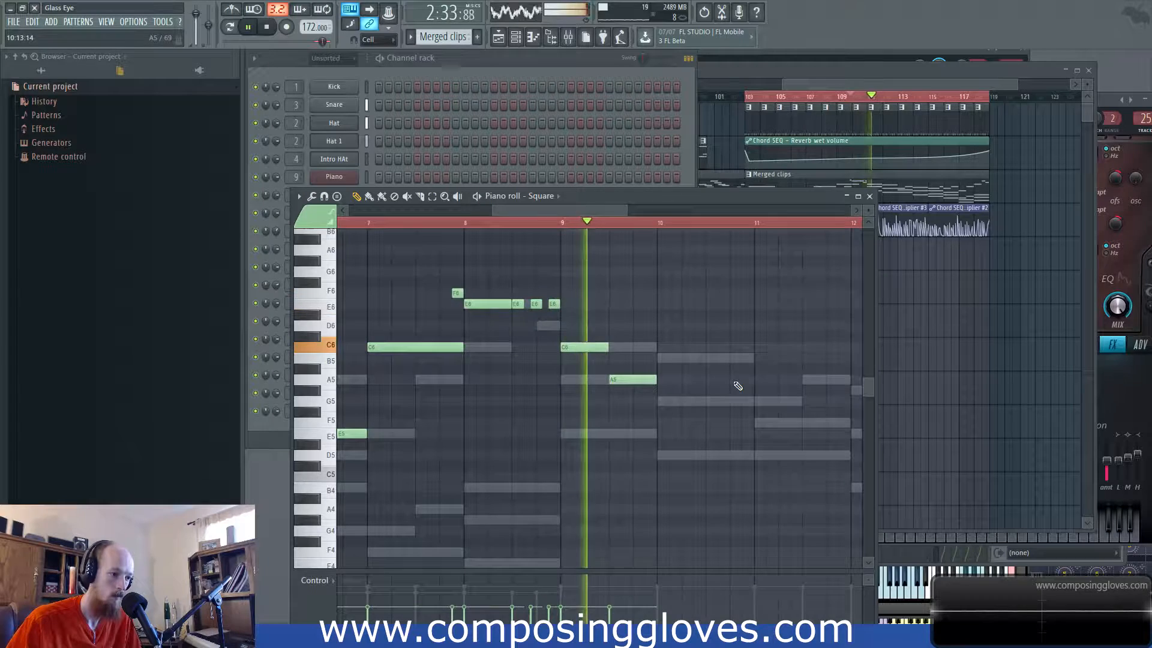
Step: Place a half-bar G5 note at the start of bar 10 and a half-bar slide note to B5 a quarter bar in
click(691, 402)
key(space)
click(684, 368)
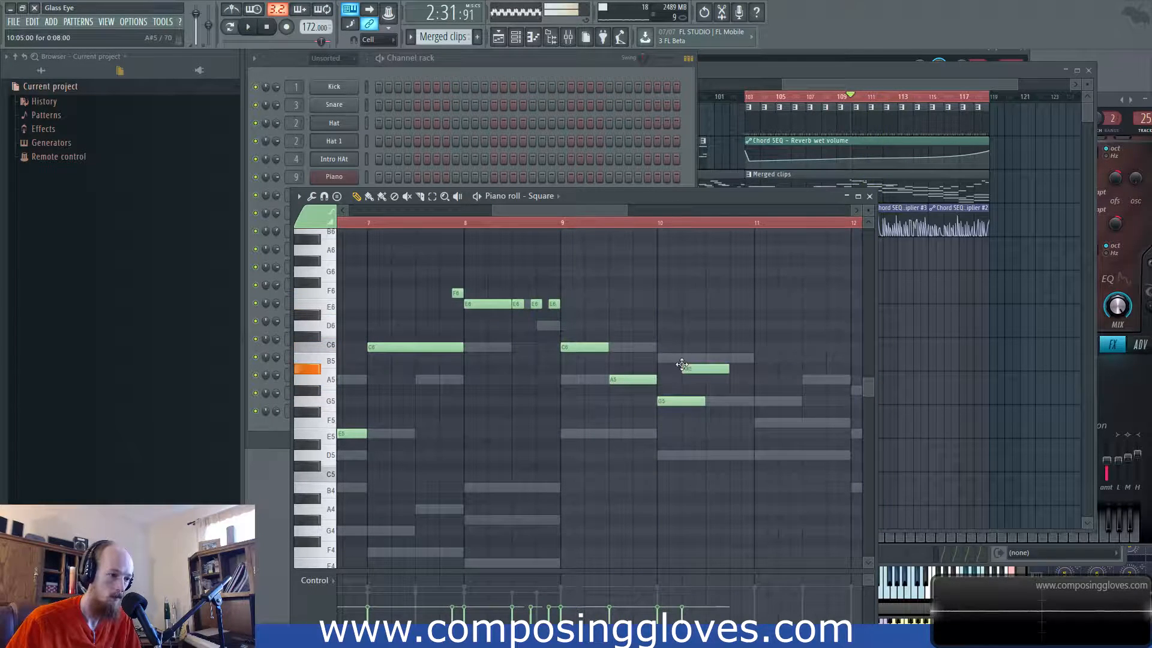
drag(684, 355, 683, 359)
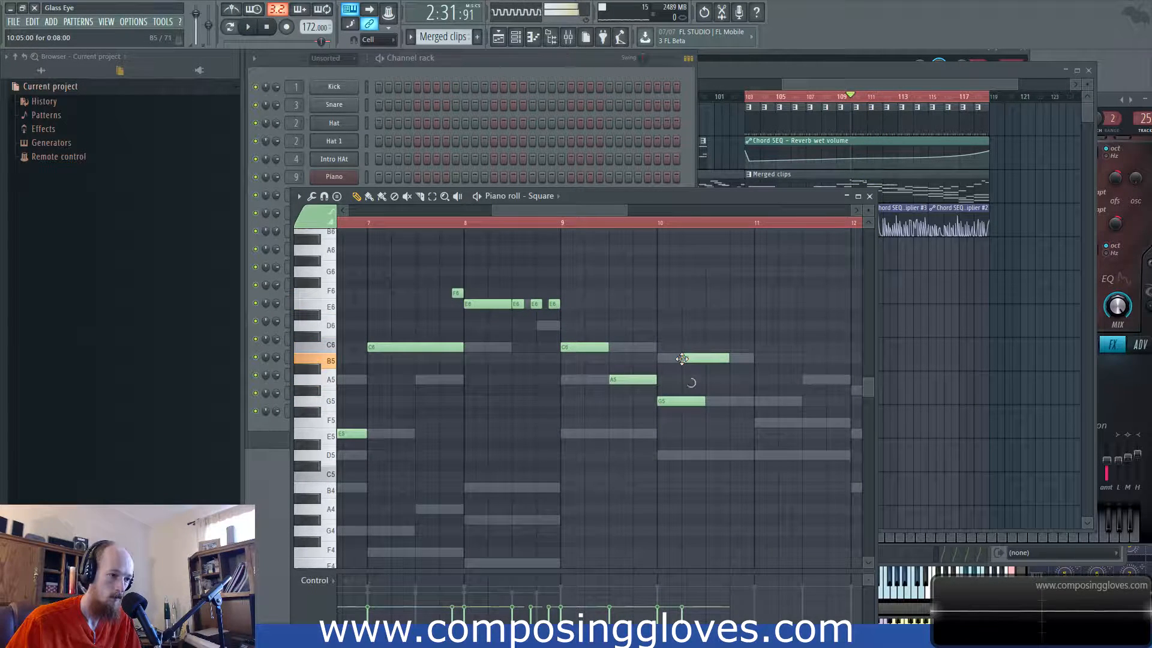
key(space)
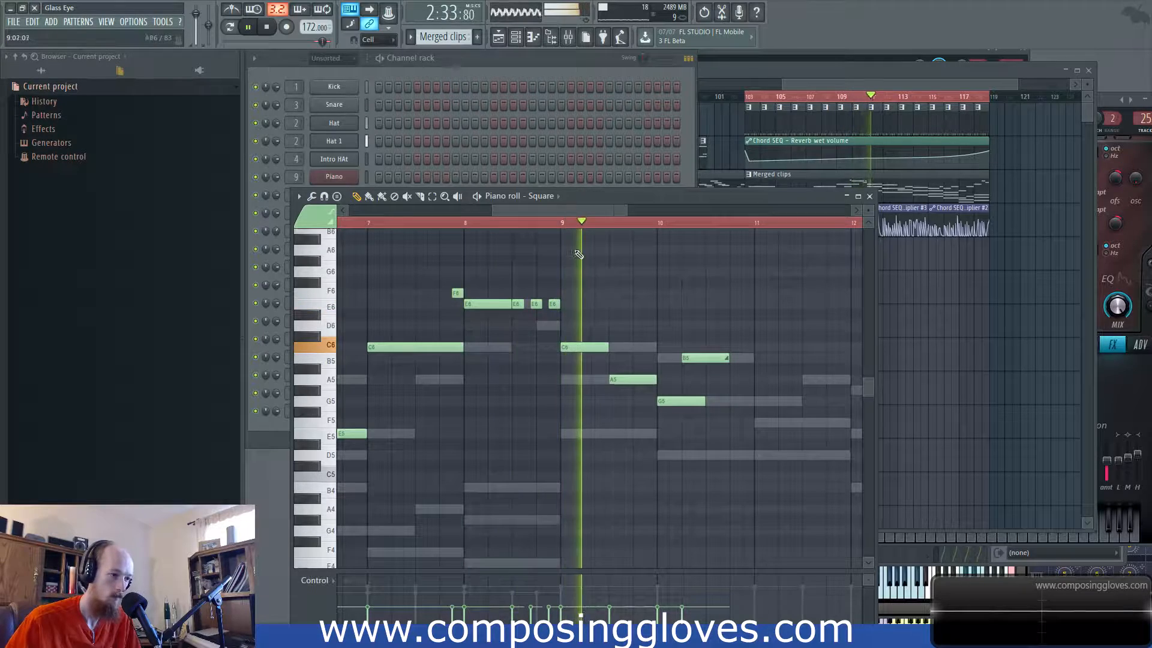
Step: Add a half-bar A5 note filling the second half of bar 10 and play the phrase back
click(688, 379)
key(space)
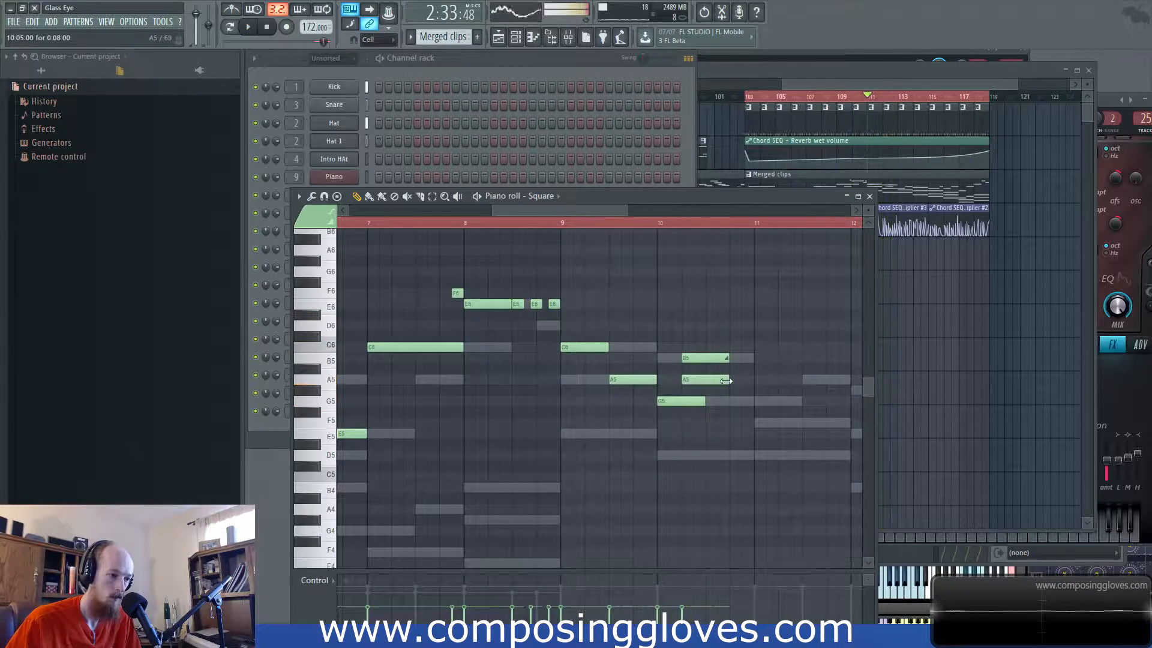
click(720, 379)
key(space)
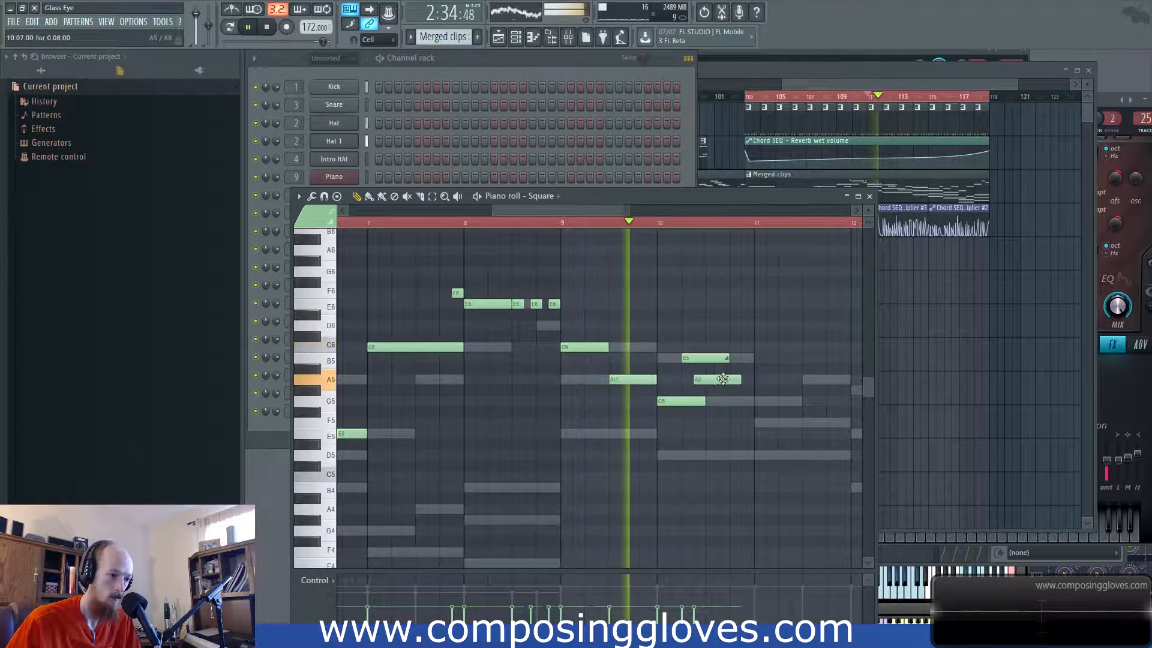
key(space)
Step: Try short G5, E5 and D5 notes descending through the first half of bar 11
click(766, 402)
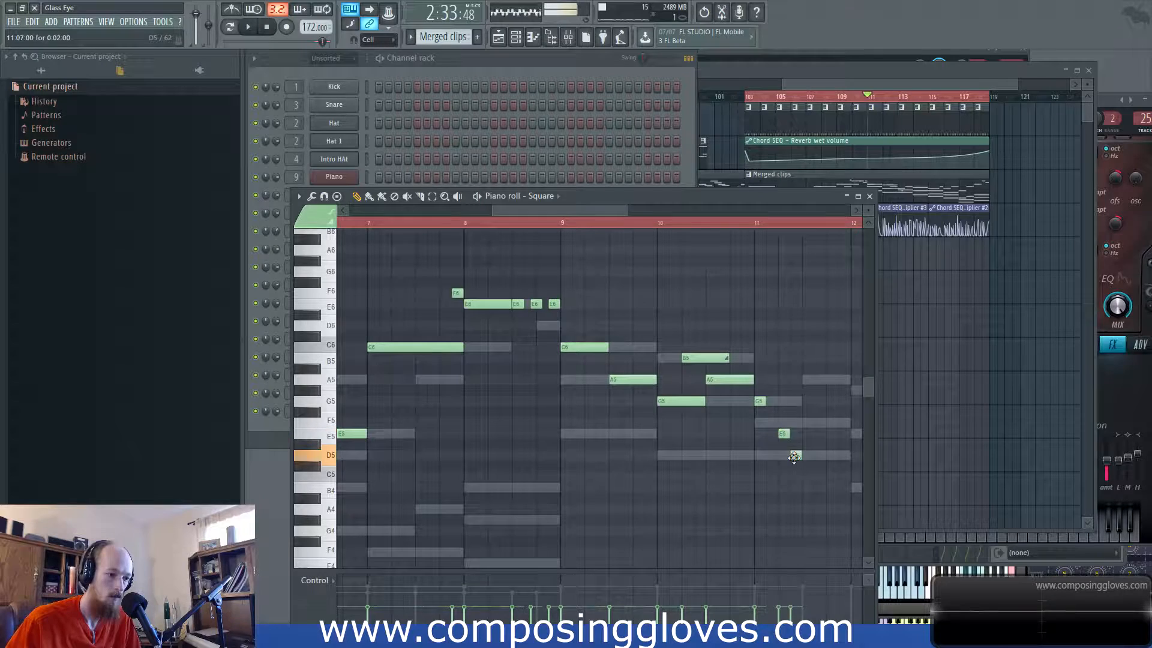
scroll(775, 434, up, 3)
click(735, 225)
key(space)
drag(773, 334, 537, 353)
key(space)
drag(501, 413, 562, 447)
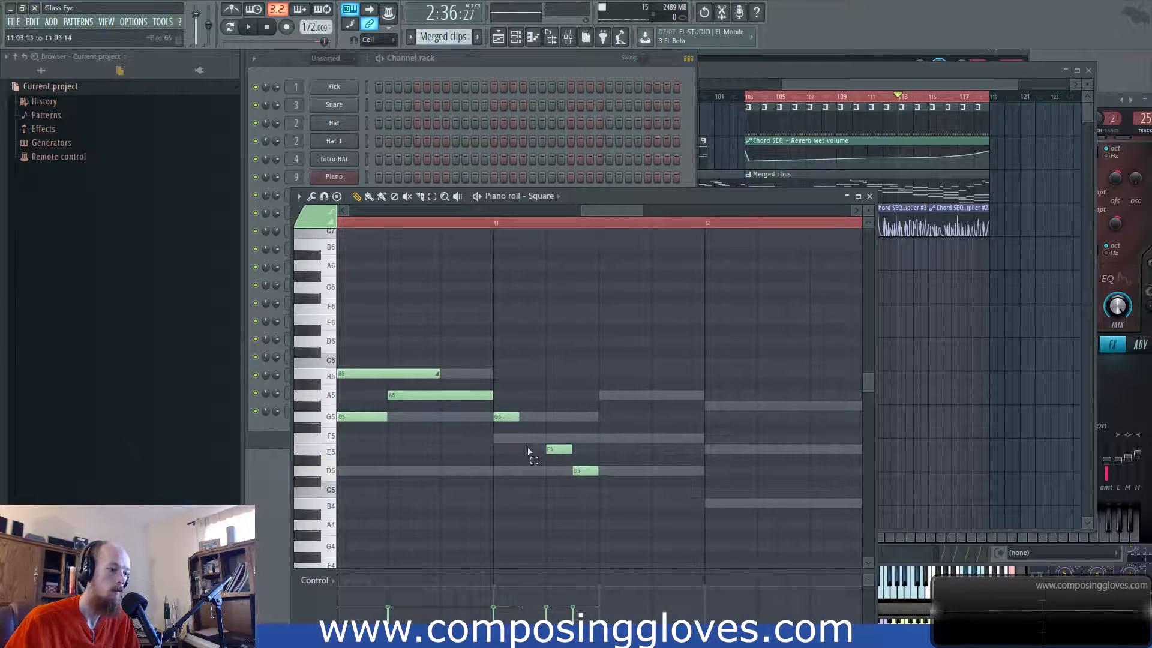
key(space)
key(space)
Step: Replace the bar 11 notes with a fast run of very short notes moving among D5, E5, F5, G5 and A5
drag(549, 439, 536, 440)
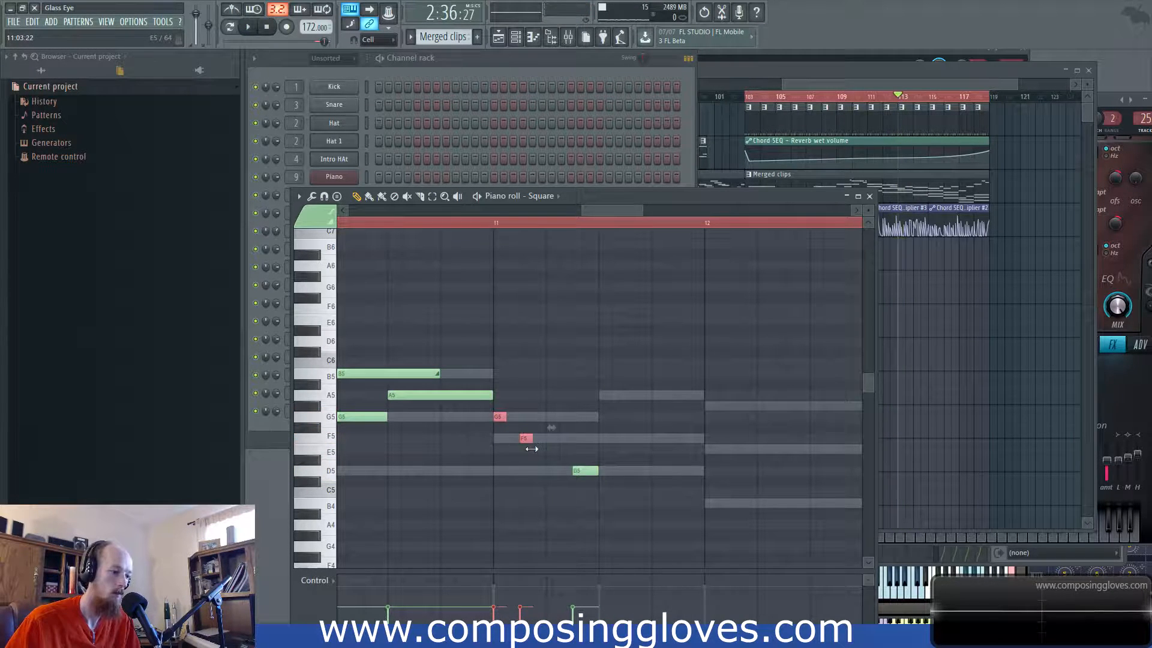
key(space)
right_click(582, 471)
key(space)
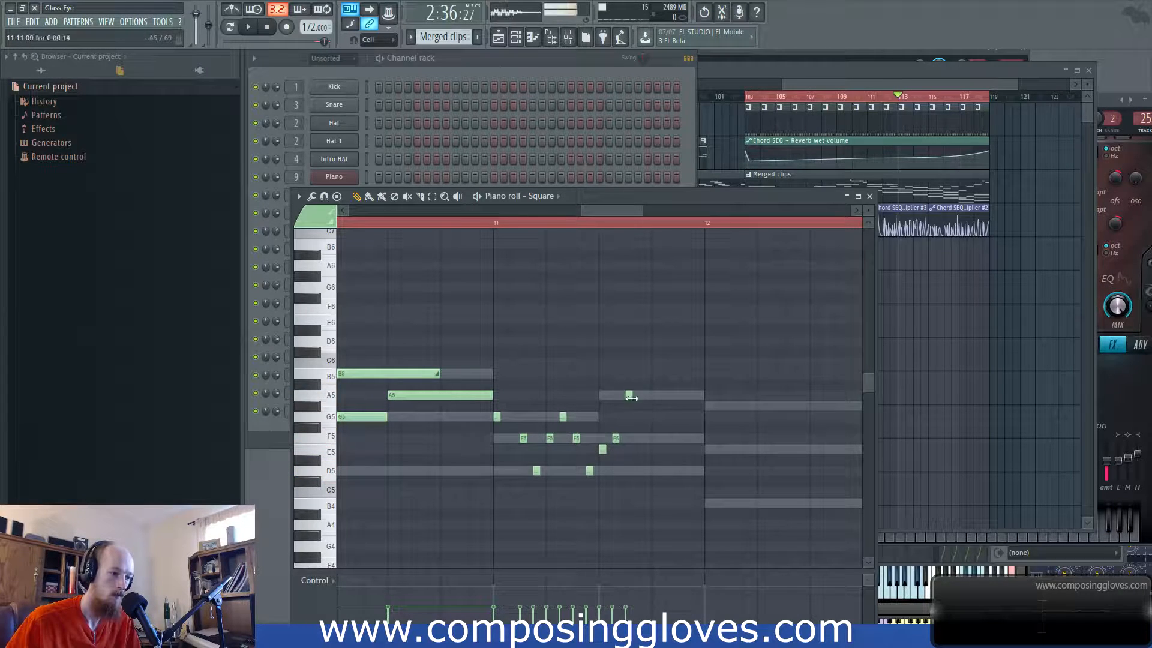
click(644, 439)
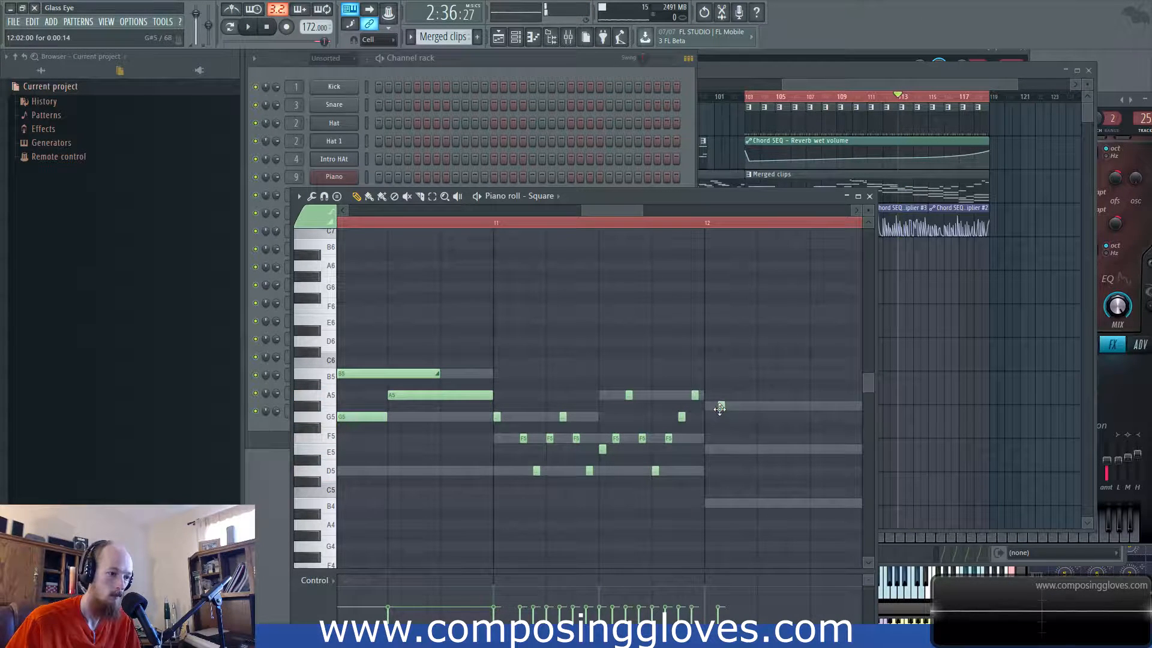
Step: Place a G#5 note at the start of bar 12 and make it one bar long
drag(710, 408, 837, 422)
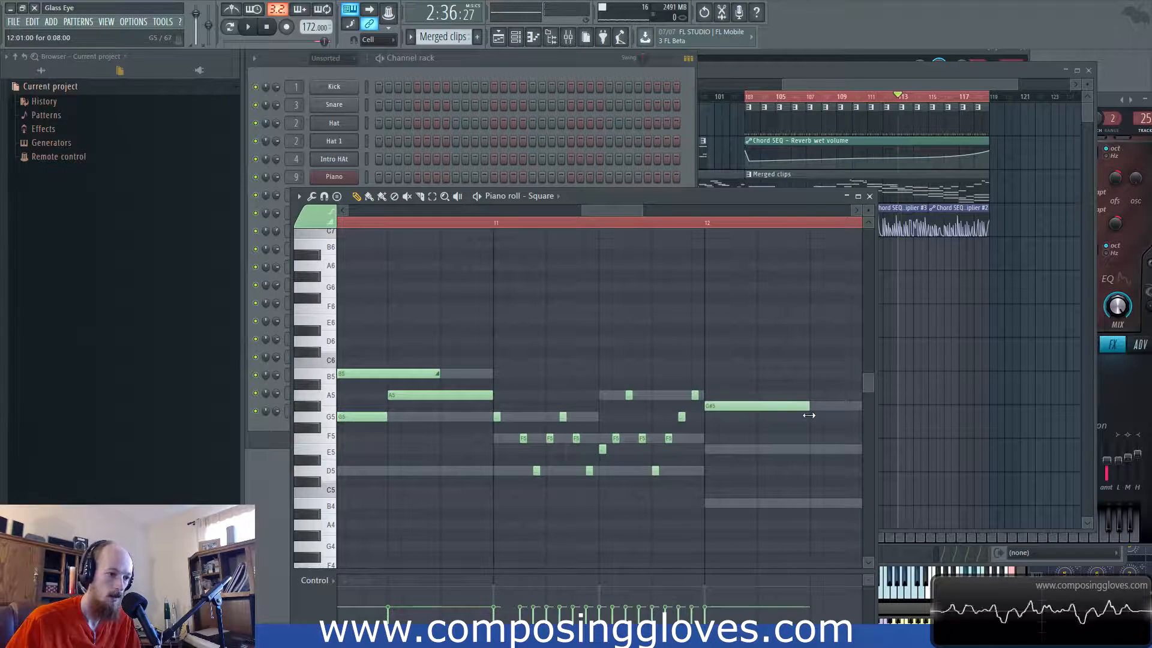
scroll(813, 417, right, 3)
scroll(640, 427, up, 2)
scroll(648, 416, down, 3)
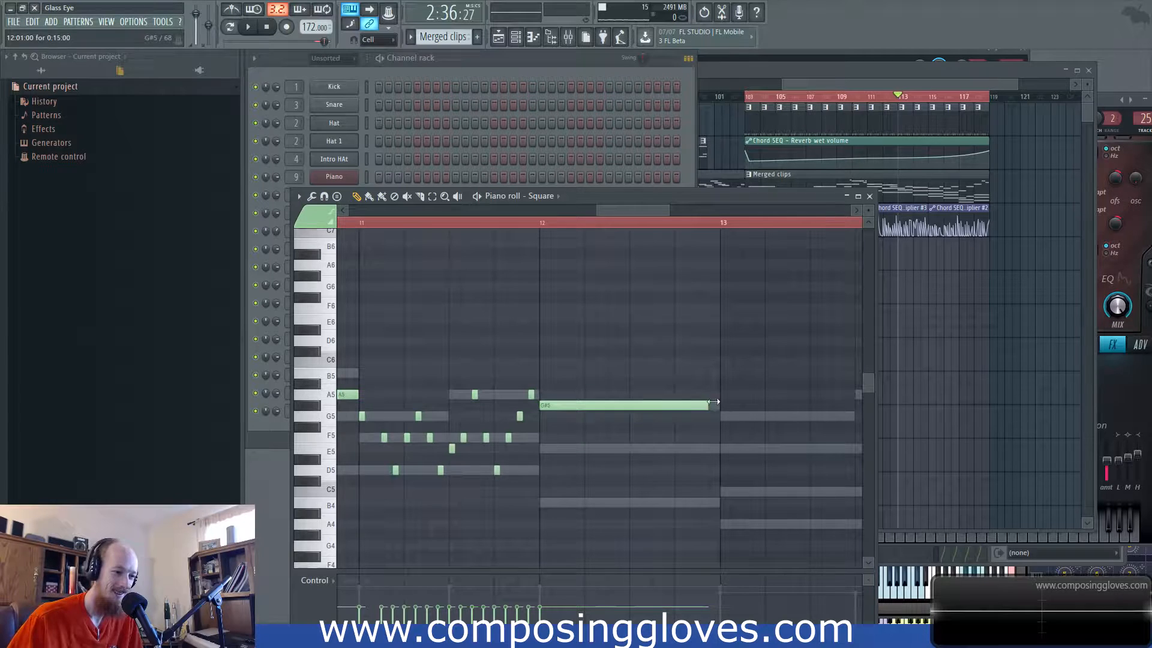
click(639, 448)
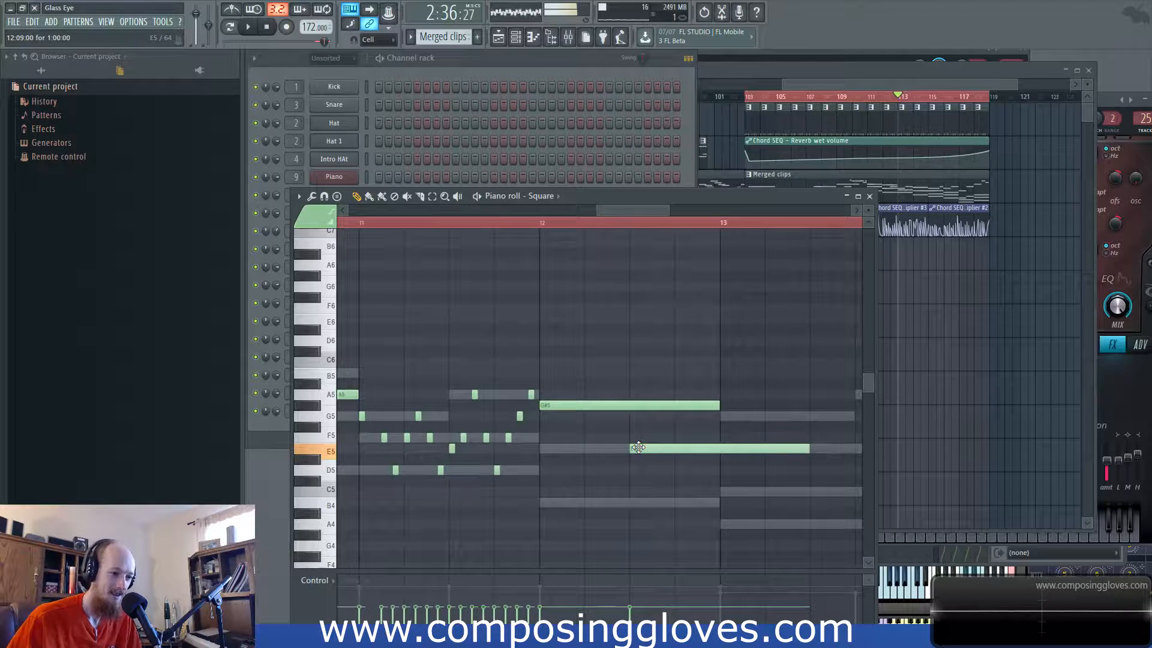
scroll(758, 468, right, 1)
right_click(755, 450)
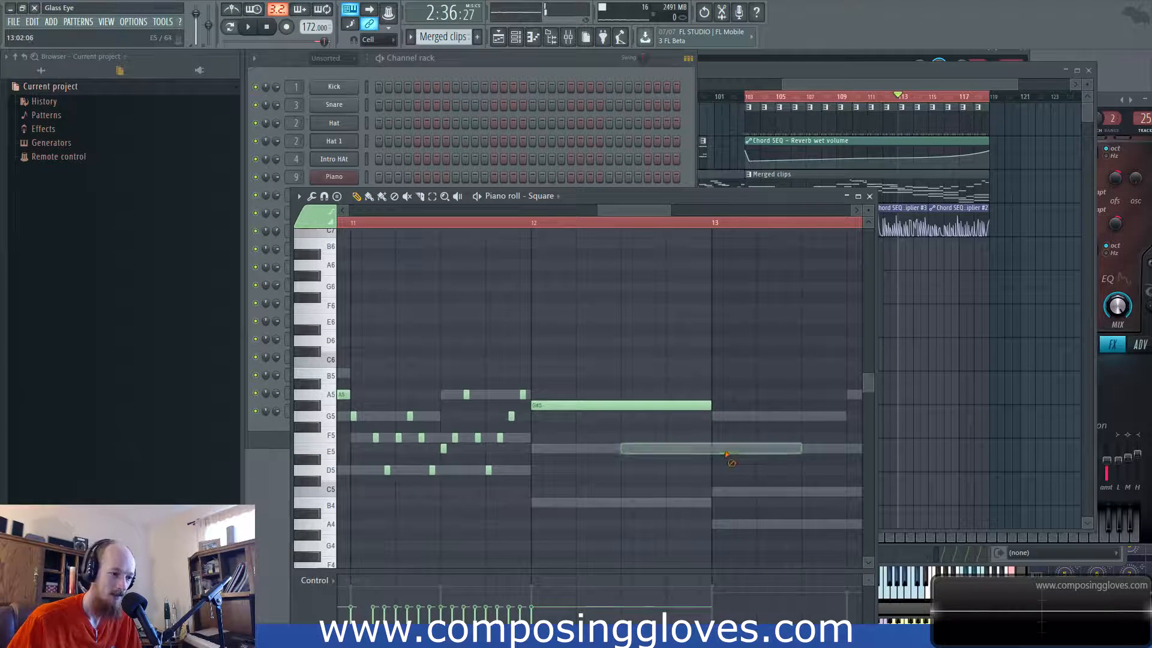
Step: Place a half-bar slide note to E5 in the second half of bar 12 of the Square melody and play it back
click(624, 450)
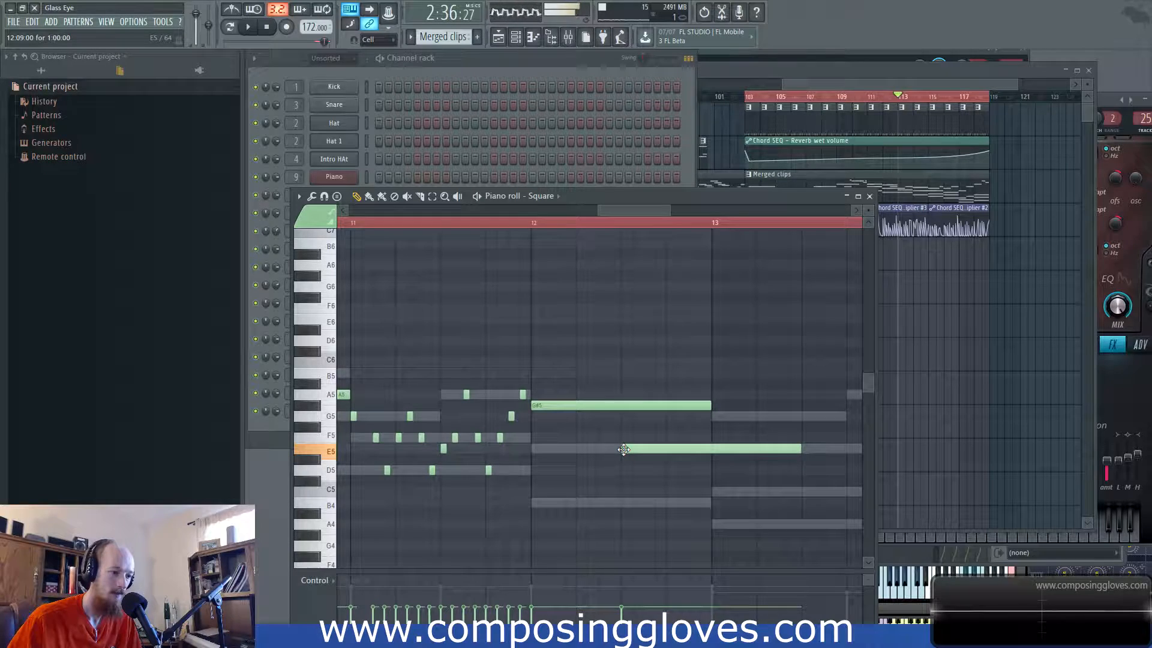
double_click(624, 449)
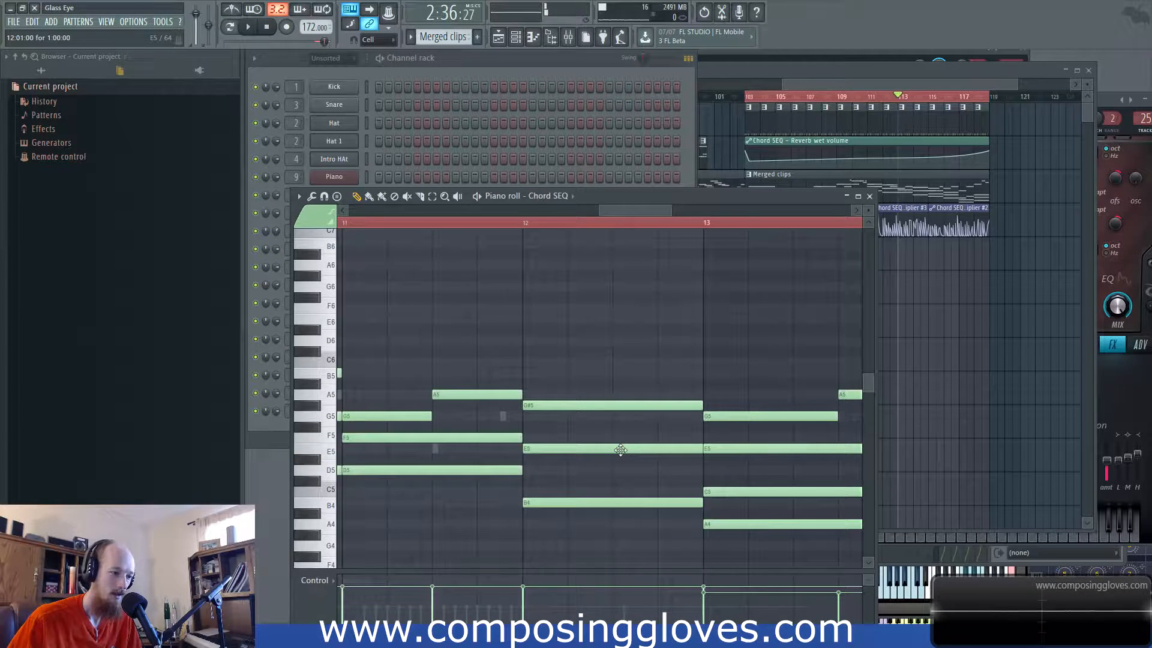
key(ctrl+z)
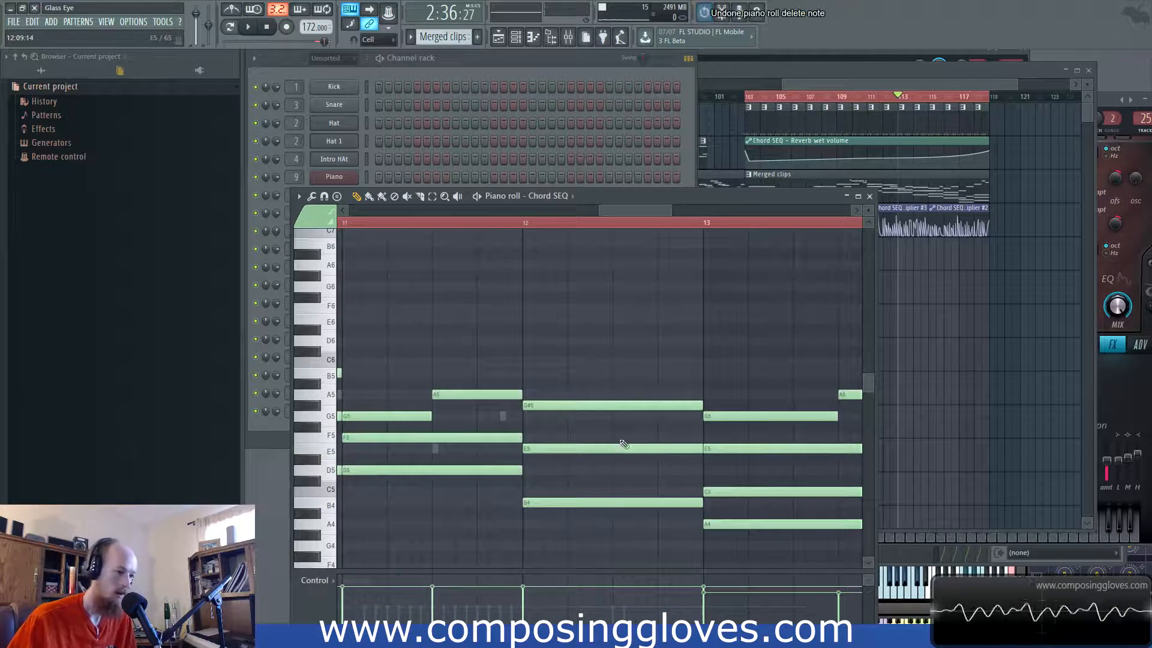
click(265, 450)
click(533, 288)
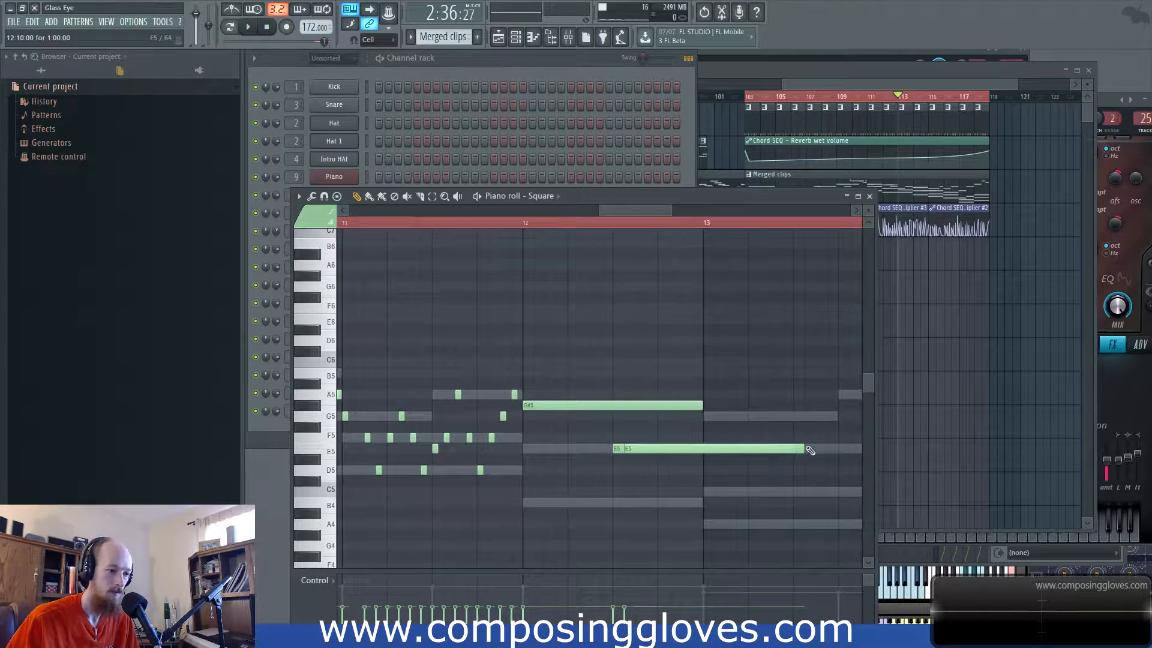
click(614, 451)
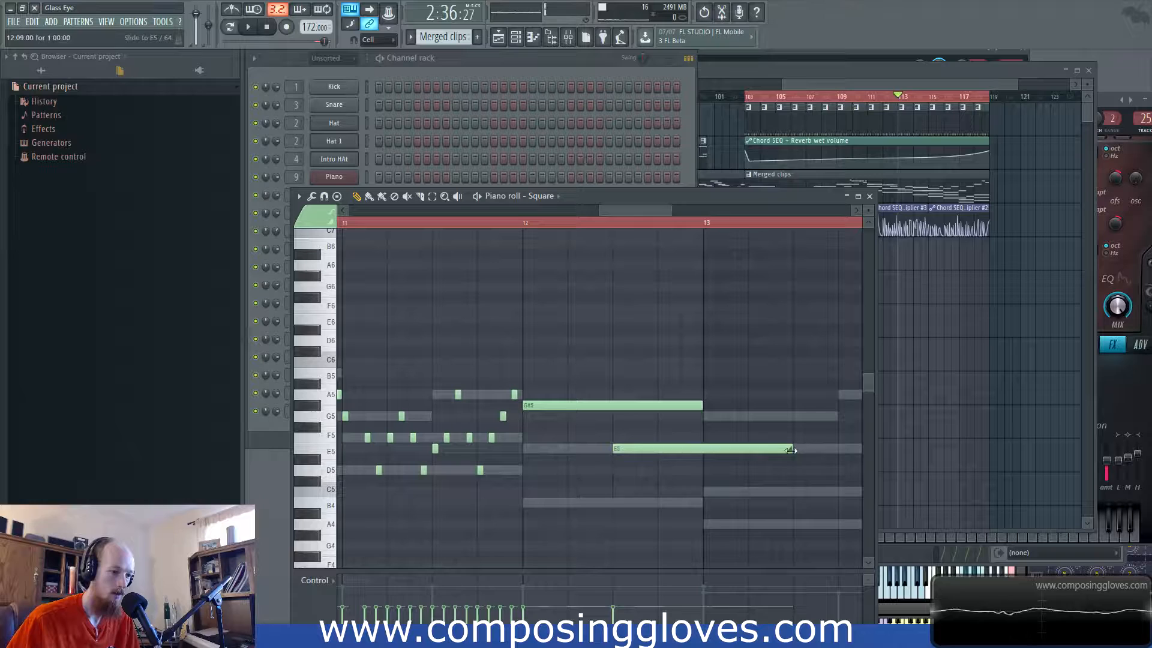
key(space)
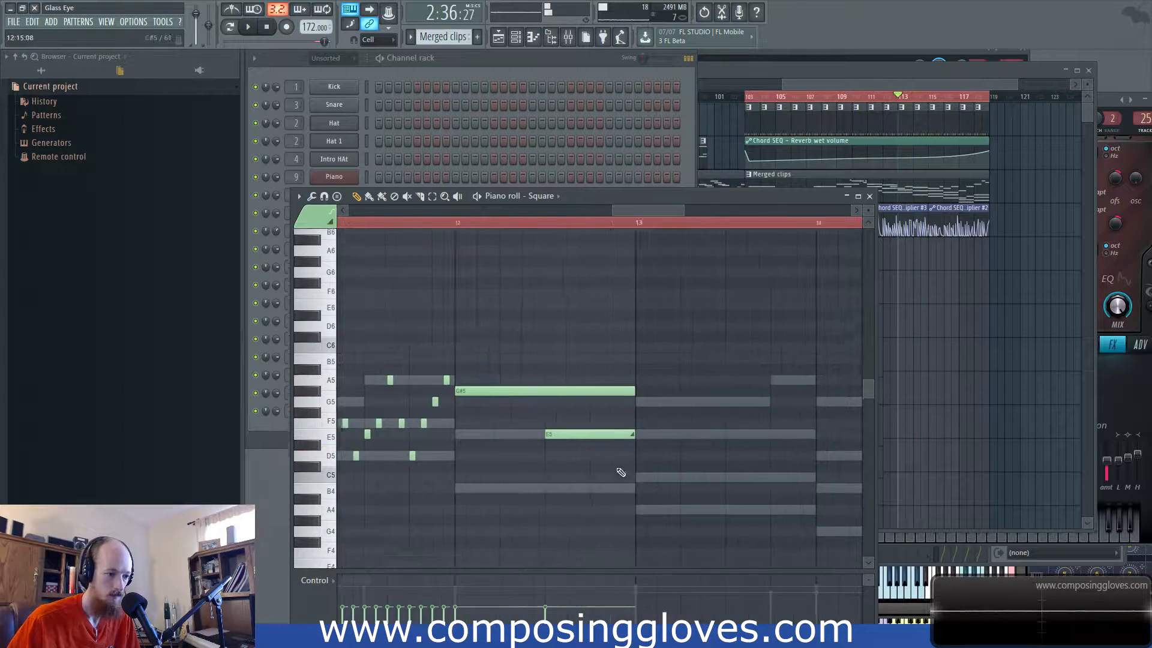
key(space)
Step: Fill bar 13 with eight short repeated A4 notes plus a short C5 and a short E5, and play it back
ctrl+scroll(621, 477, down, 3)
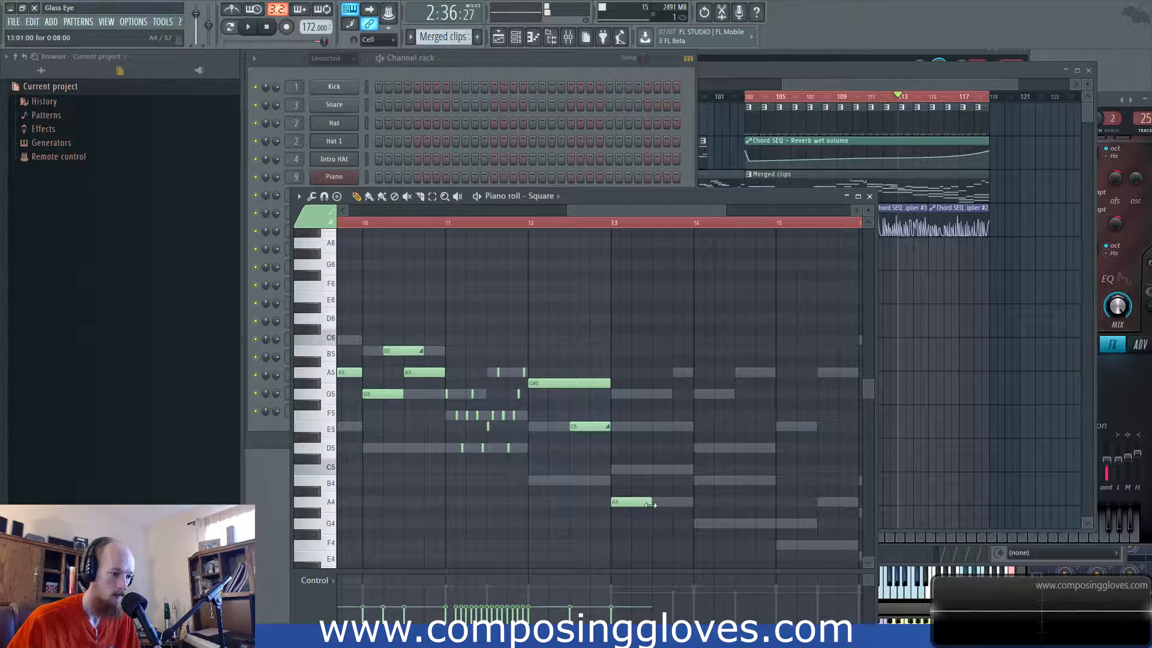
ctrl+scroll(636, 519, up, 2)
click(636, 502)
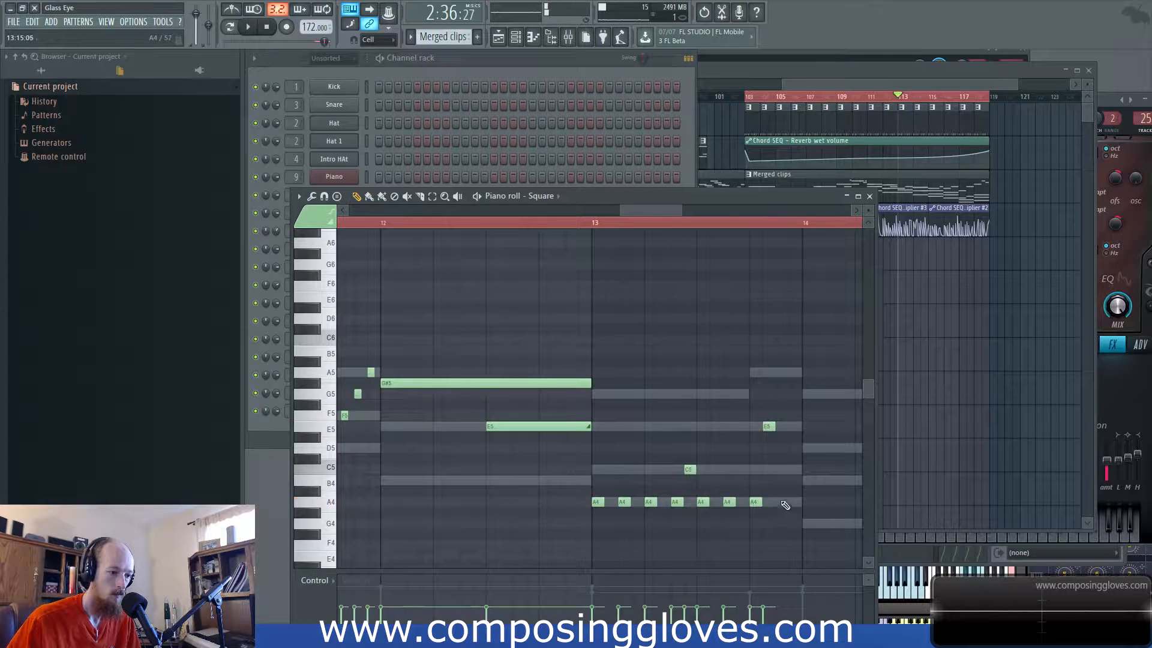
drag(773, 494, 681, 467)
key(space)
scroll(543, 424, down, 3)
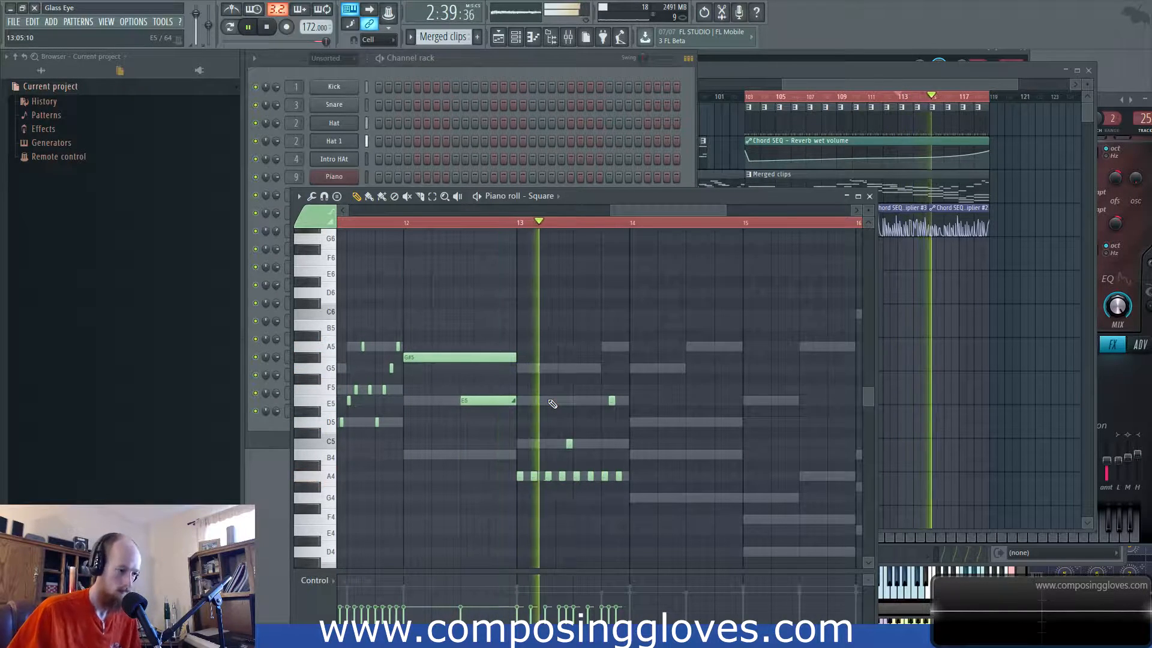
key(space)
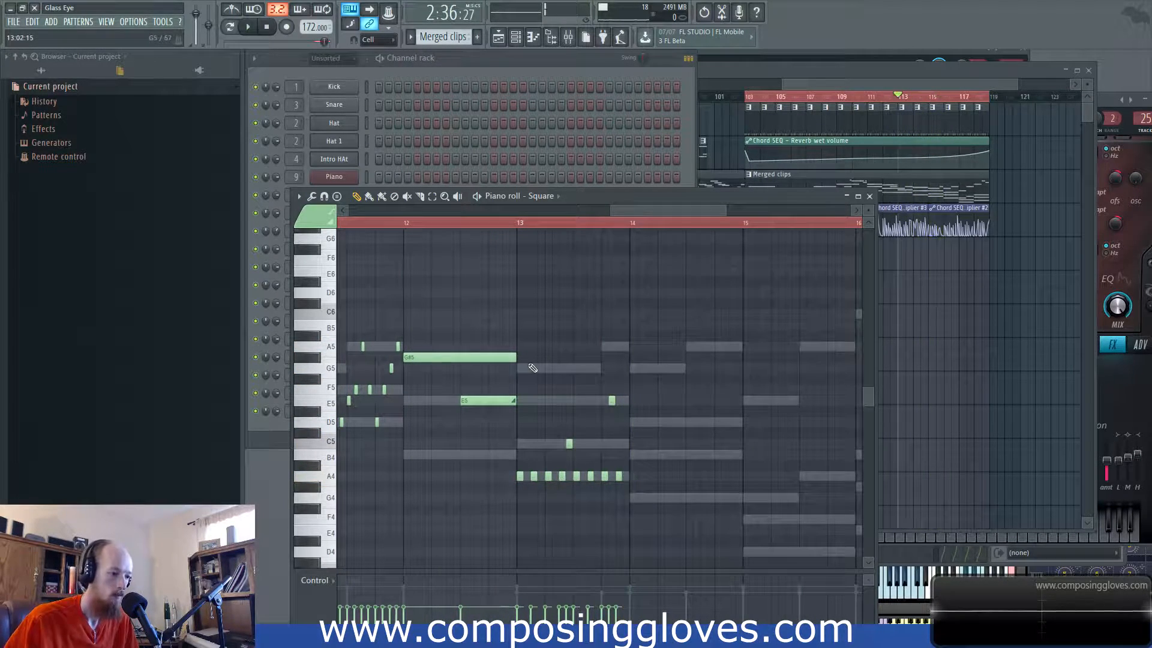
Step: Copy the bar 13 phrase into bar 14 transposed down to G4, raise its A#4 note to B4, and play it back
drag(537, 477, 624, 517)
drag(531, 449, 651, 364)
drag(520, 476, 631, 504)
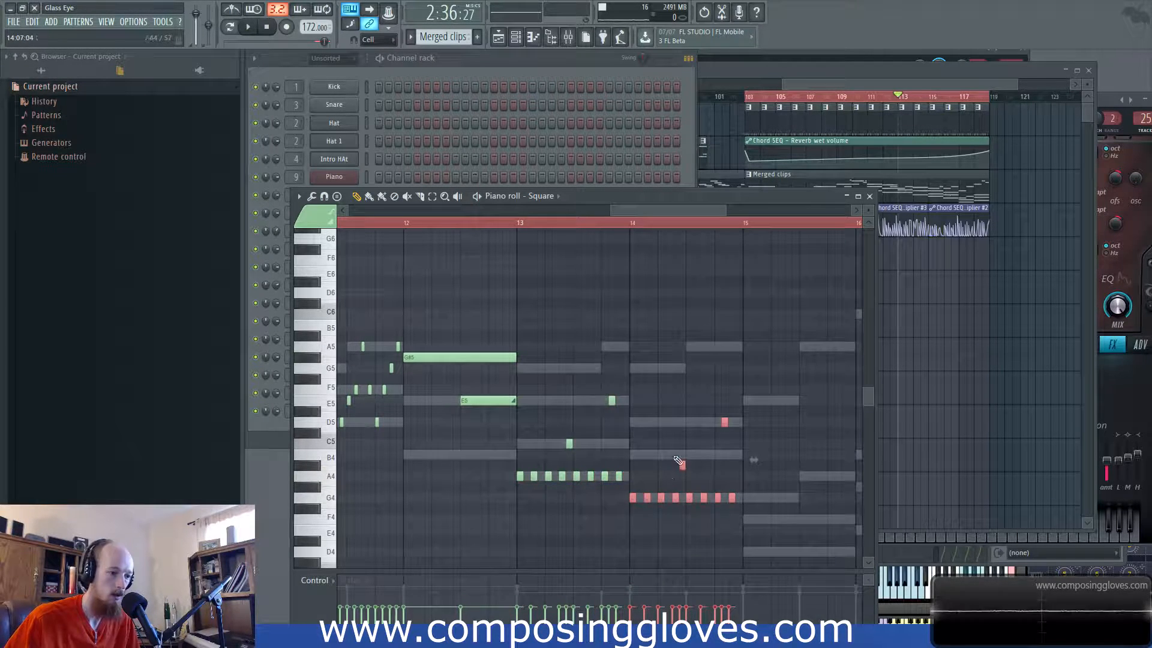
key(space)
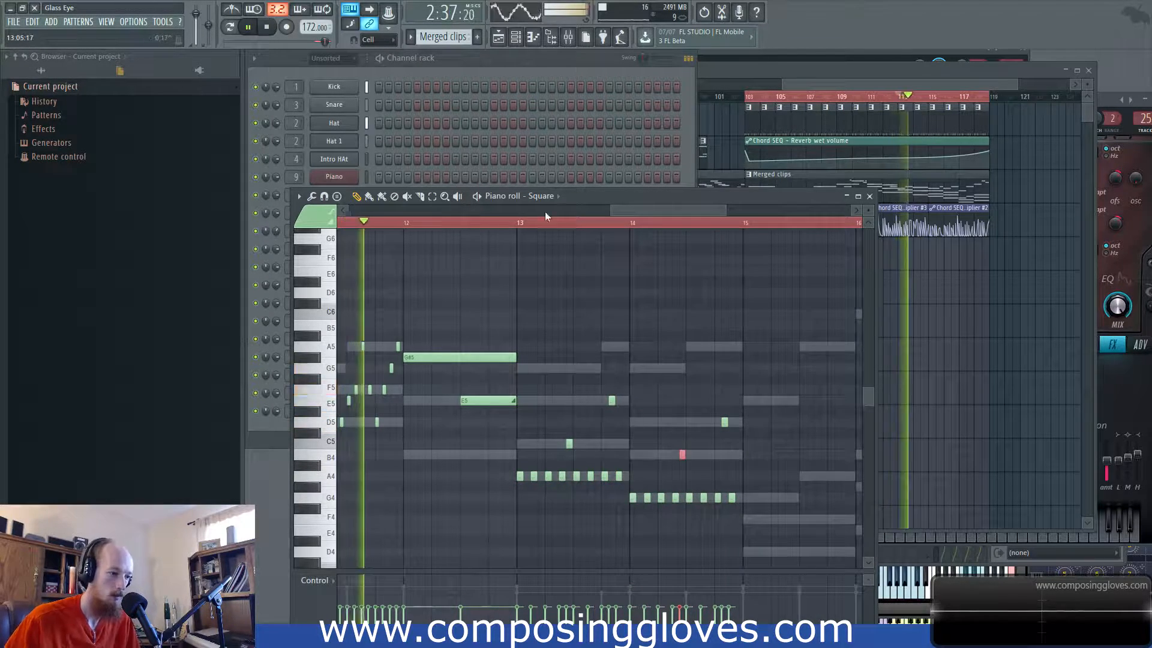
drag(668, 465, 536, 443)
scroll(576, 457, down, 2)
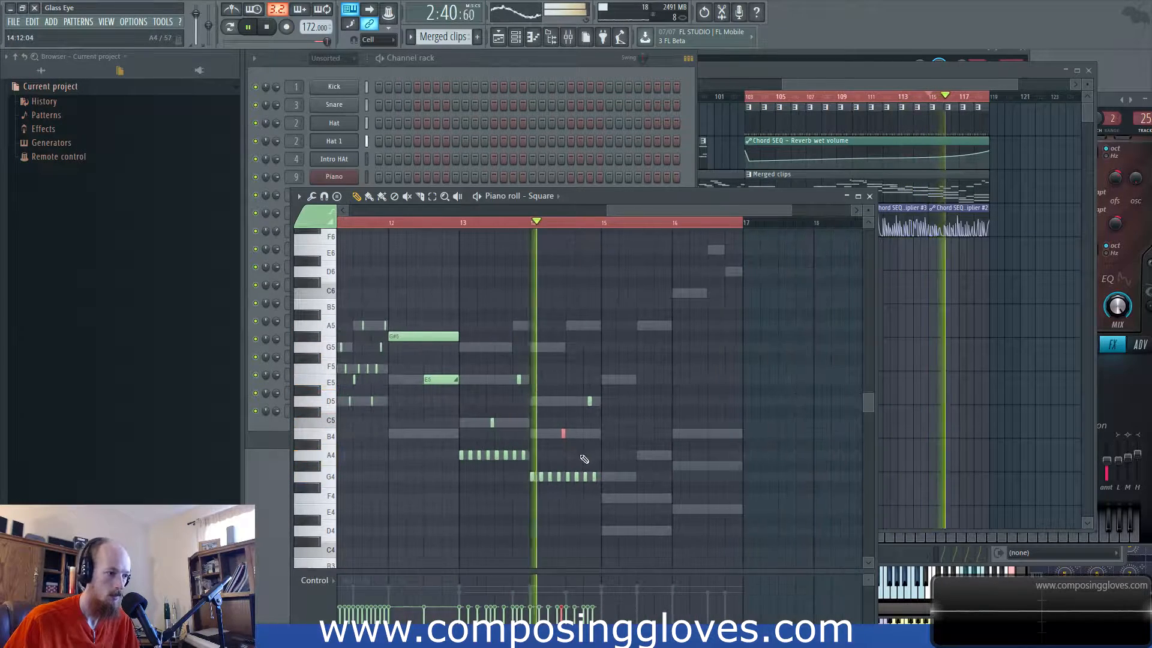
key(space)
Step: Copy the bar 14 phrase into bar 15 transposed down to F4, A4 and C5, and play it back
drag(543, 509, 593, 510)
drag(530, 395, 645, 521)
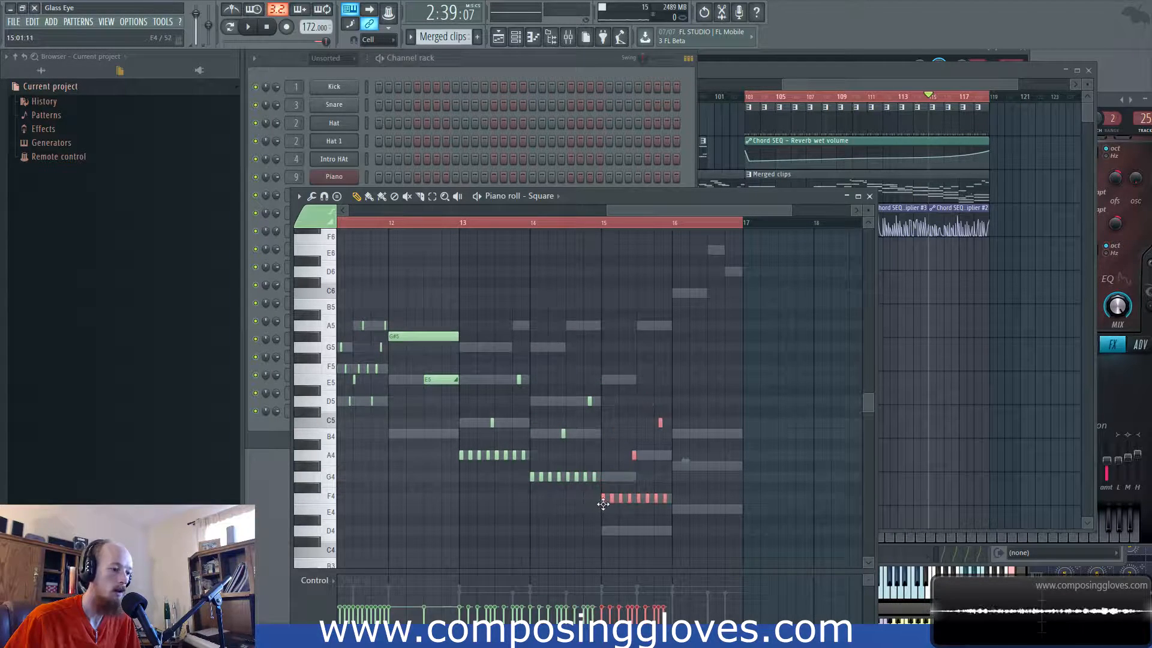
key(space)
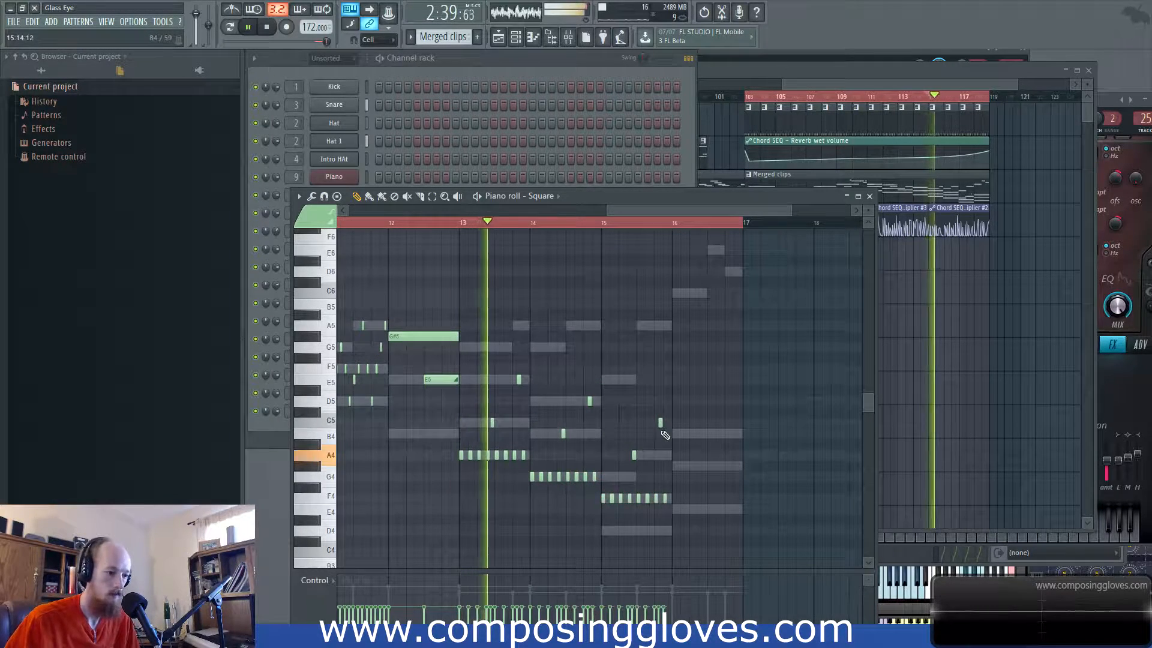
scroll(652, 435, up, 2)
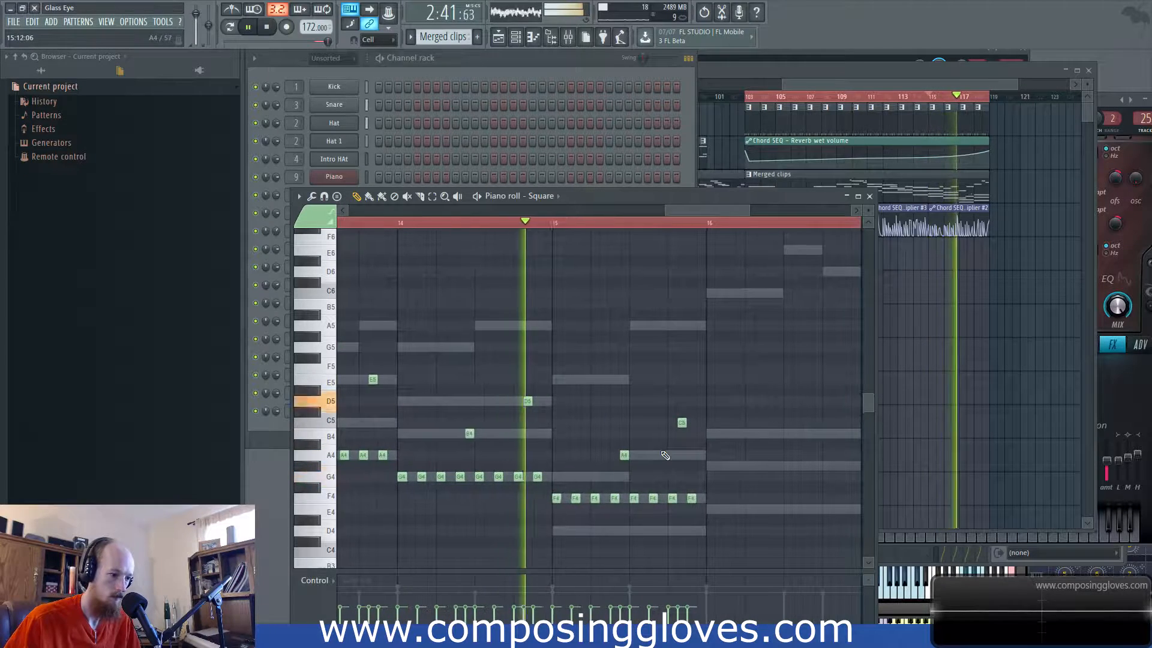
key(space)
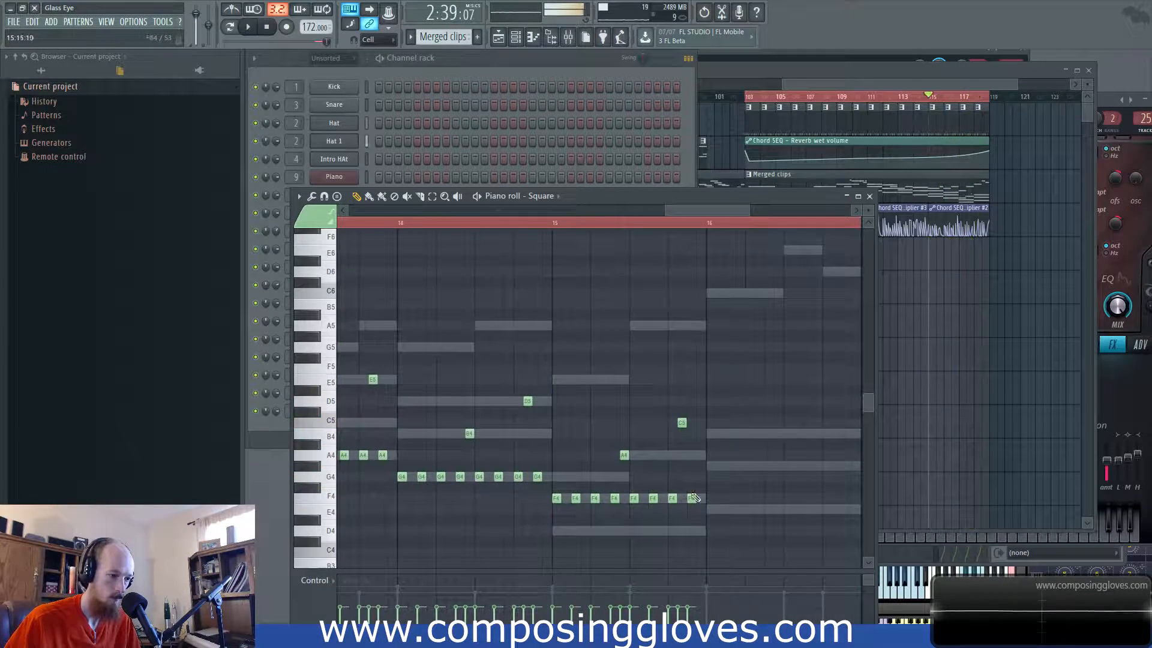
Step: Fill bar 16 with short repeated G#4 and E4 notes topped by a rising B4, E5 and G#5, and play the ending back
drag(554, 492, 756, 522)
drag(695, 502, 634, 462)
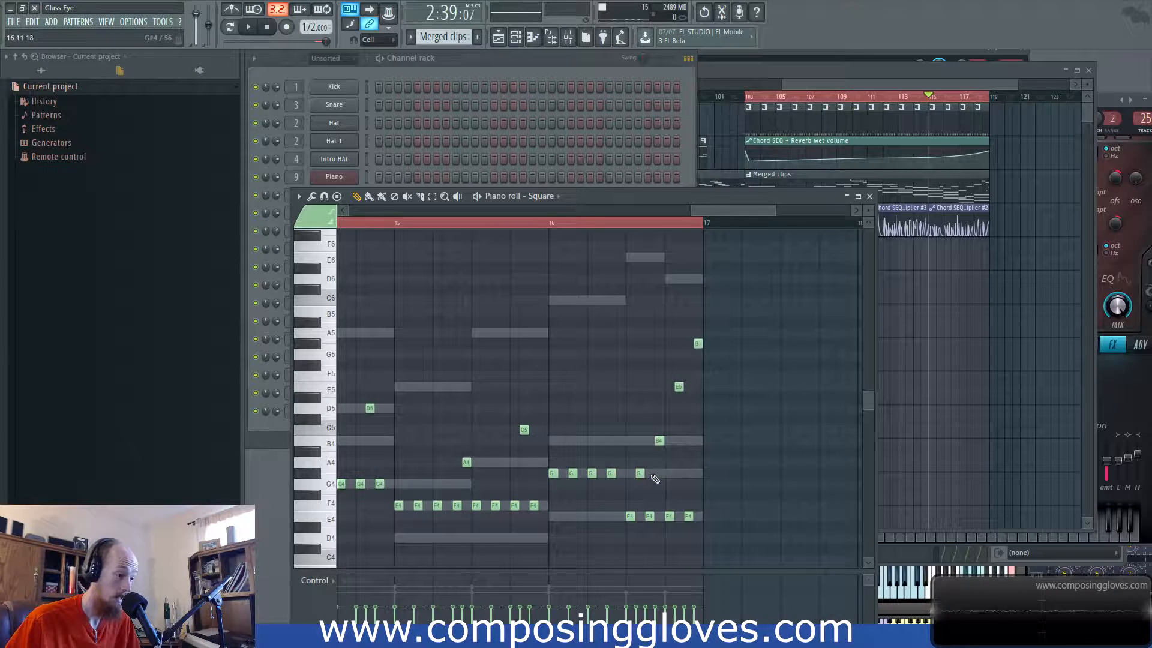
scroll(582, 495, up, 4)
scroll(584, 491, down, 5)
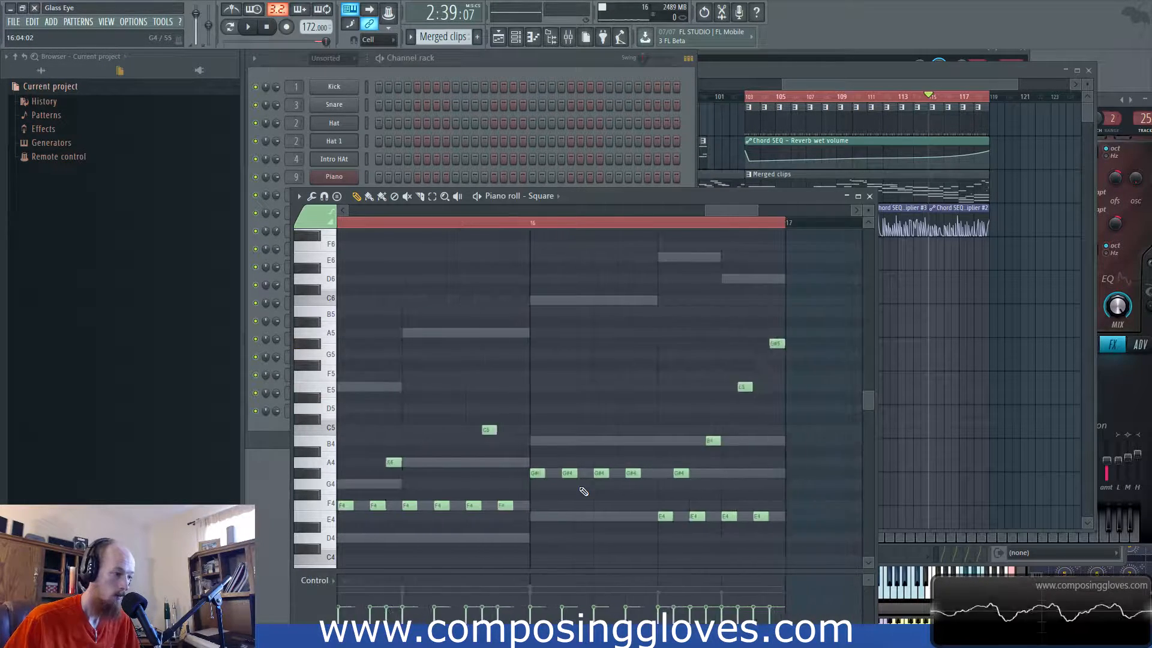
key(space)
scroll(587, 484, down, 3)
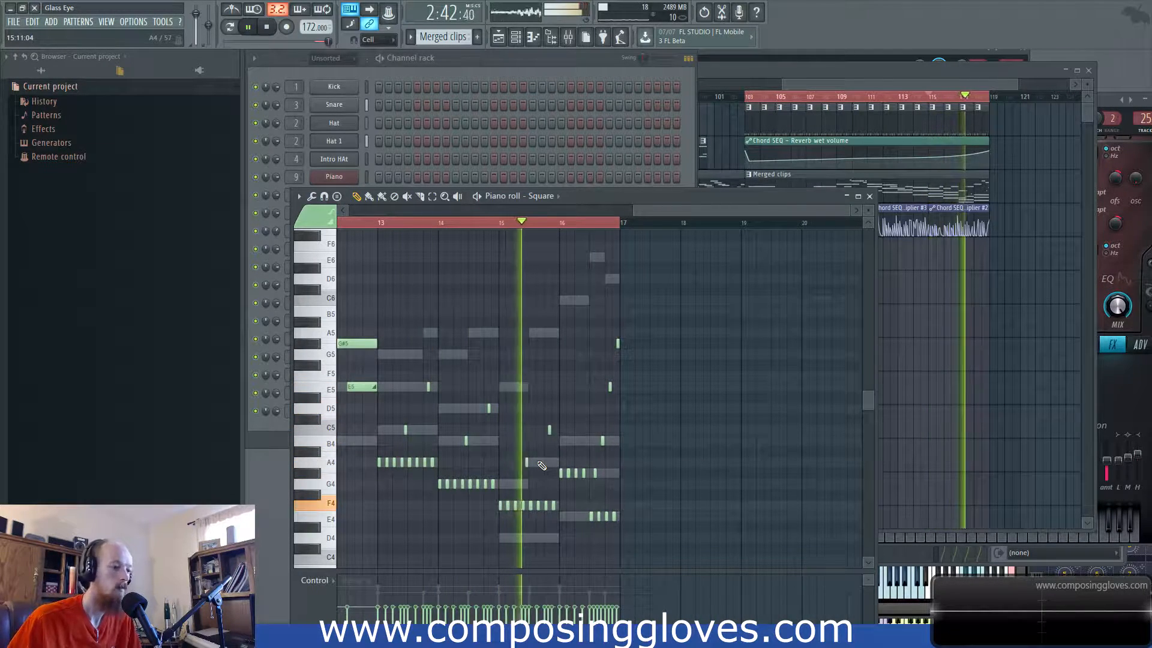
drag(573, 423, 543, 429)
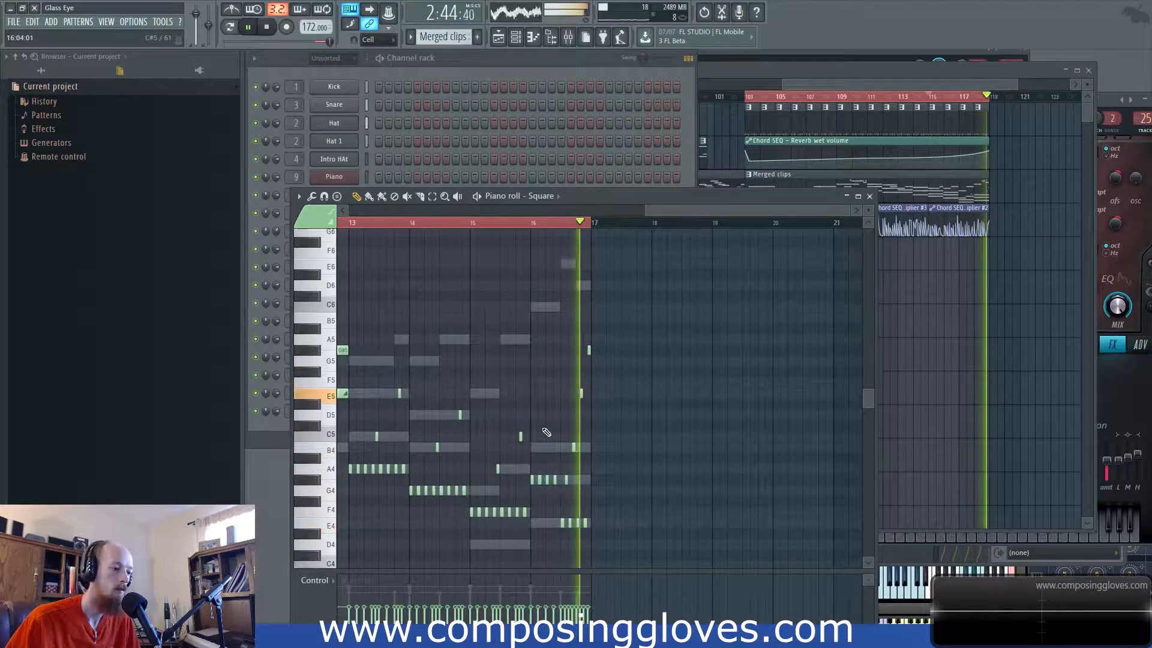
Step: Look over the outro in the playlist, and play the earlier section with the Pluck Sub clips from bar 50 for reference
click(847, 75)
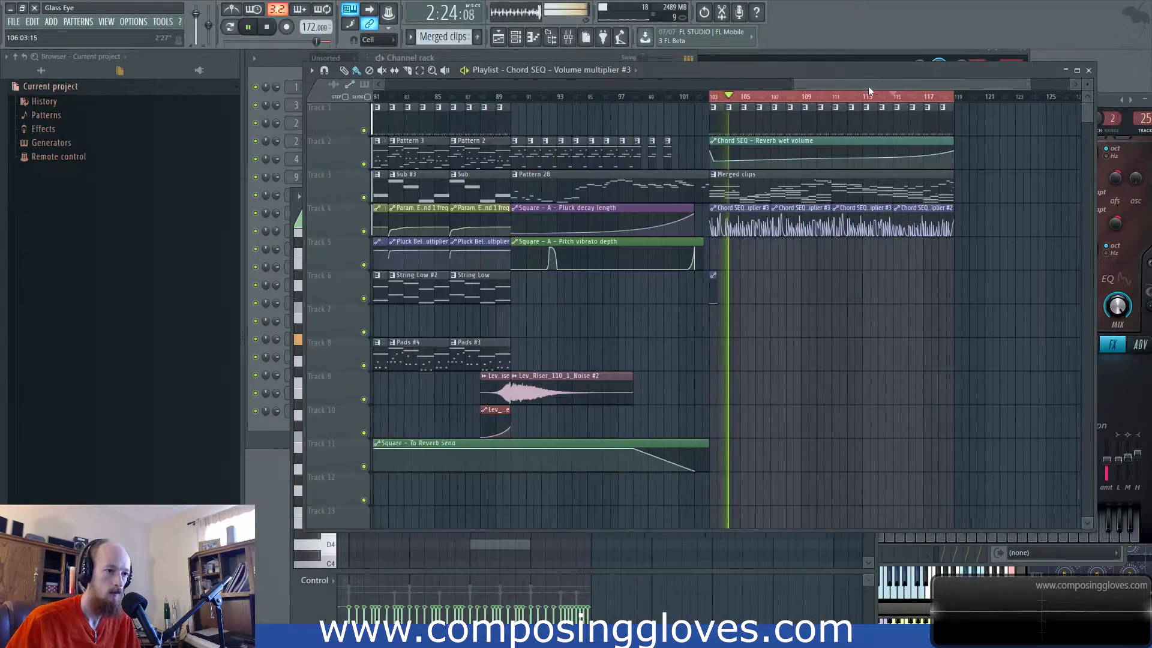
mouse_move(658, 250)
mouse_down()
mouse_move(745, 268)
mouse_move(552, 328)
mouse_up()
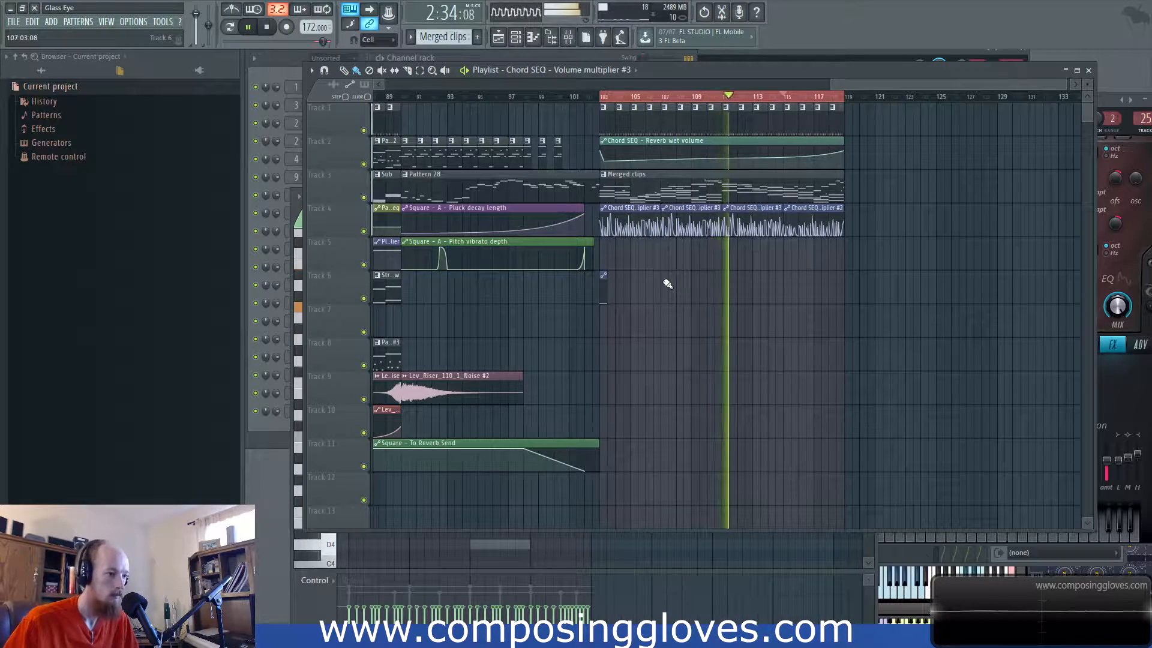
drag(681, 278, 861, 308)
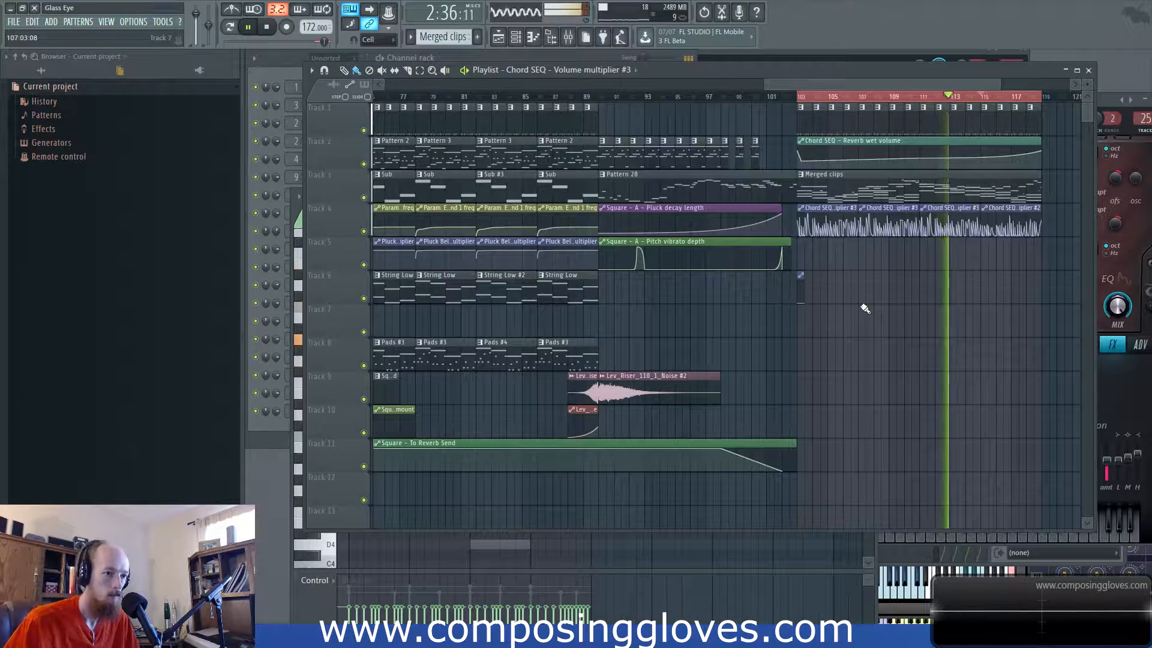
drag(862, 308, 743, 300)
key(space)
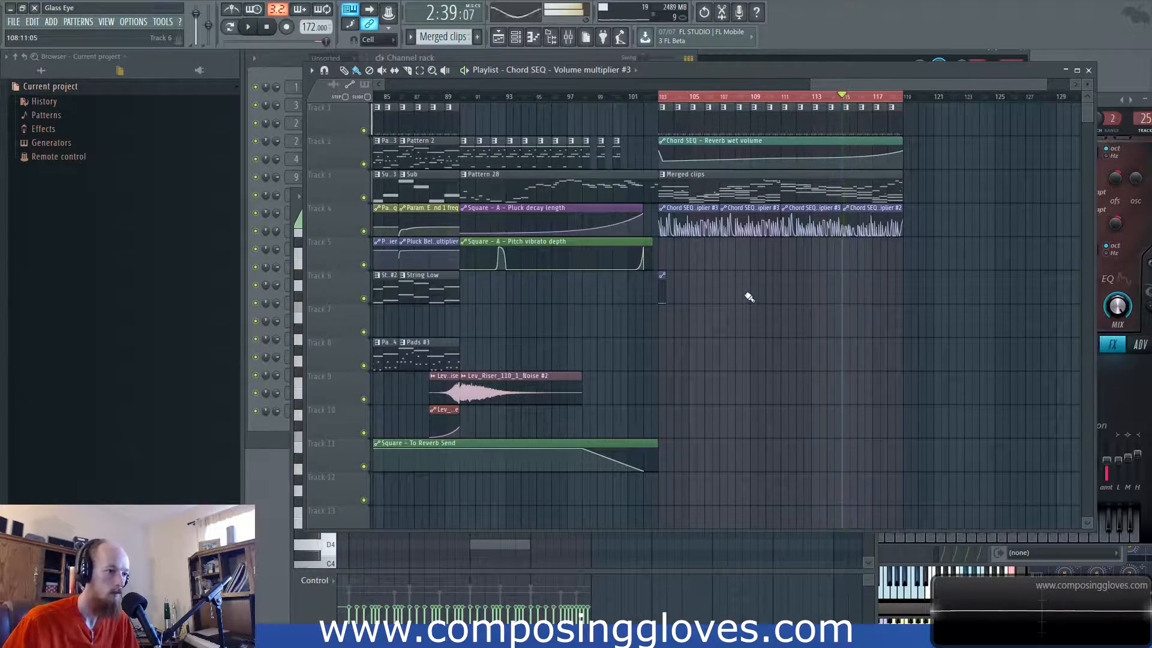
scroll(705, 228, up, 4)
scroll(558, 234, down, 7)
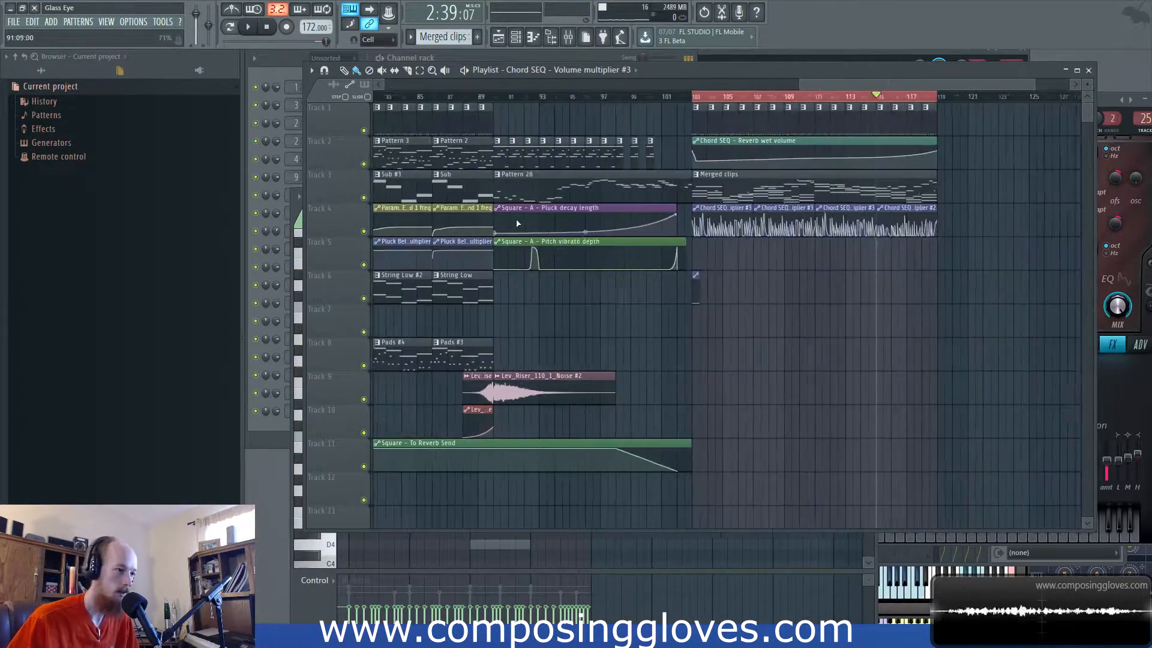
drag(558, 180, 732, 244)
scroll(509, 105, up, 1)
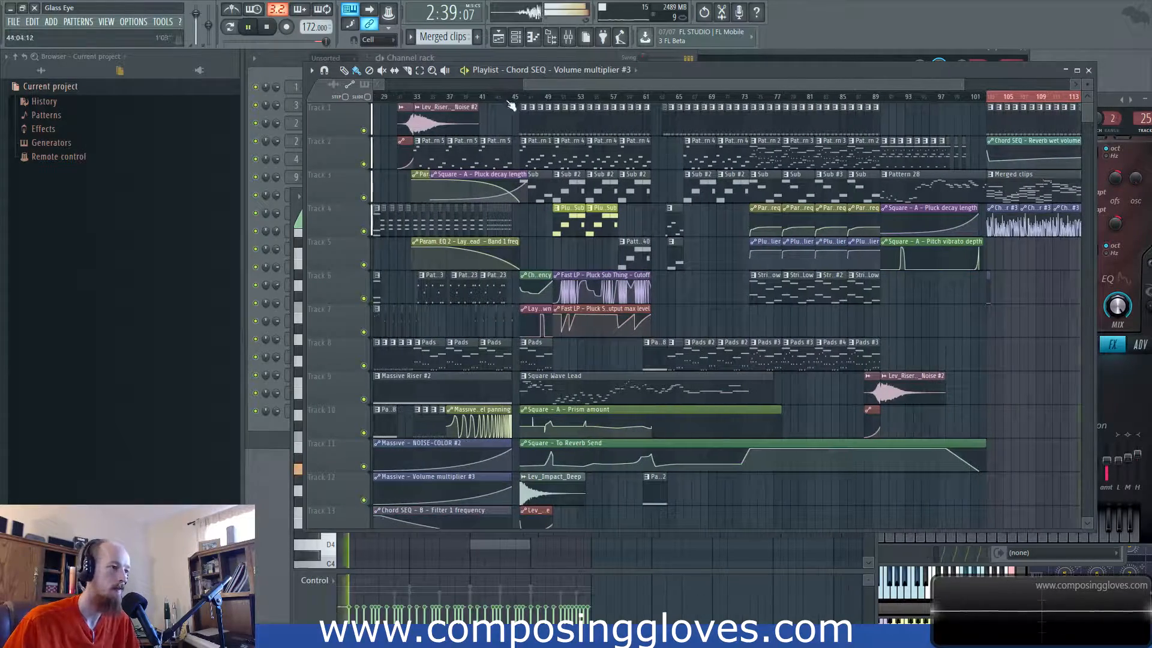
click(525, 97)
scroll(533, 105, up, 2)
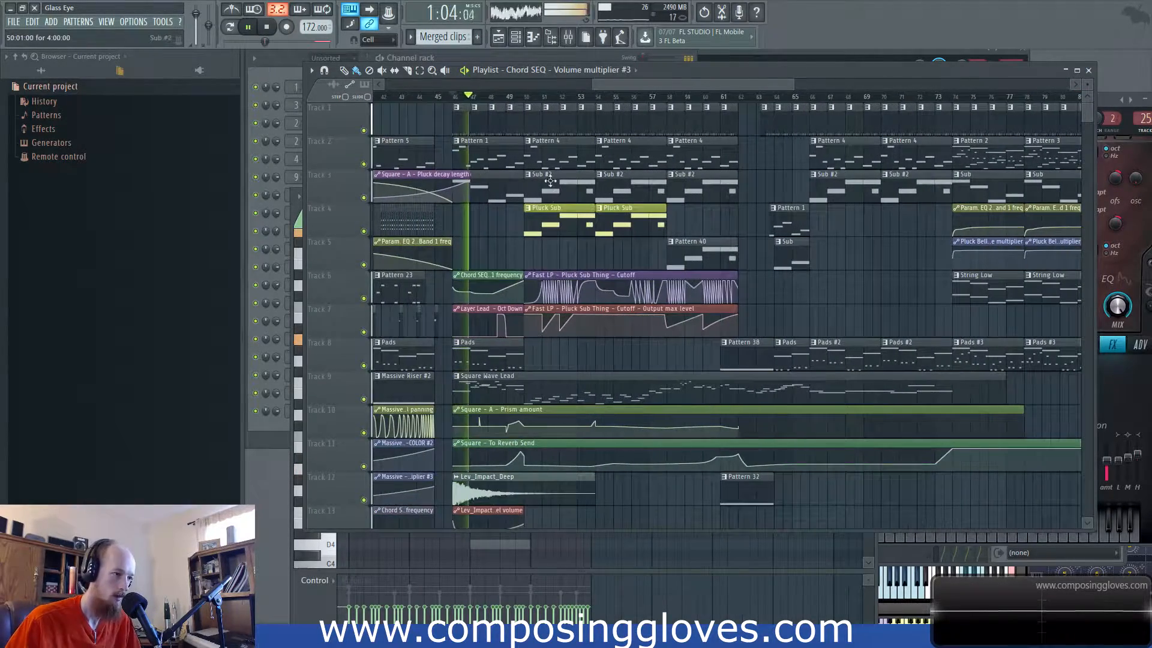
click(526, 98)
scroll(605, 261, down, 2)
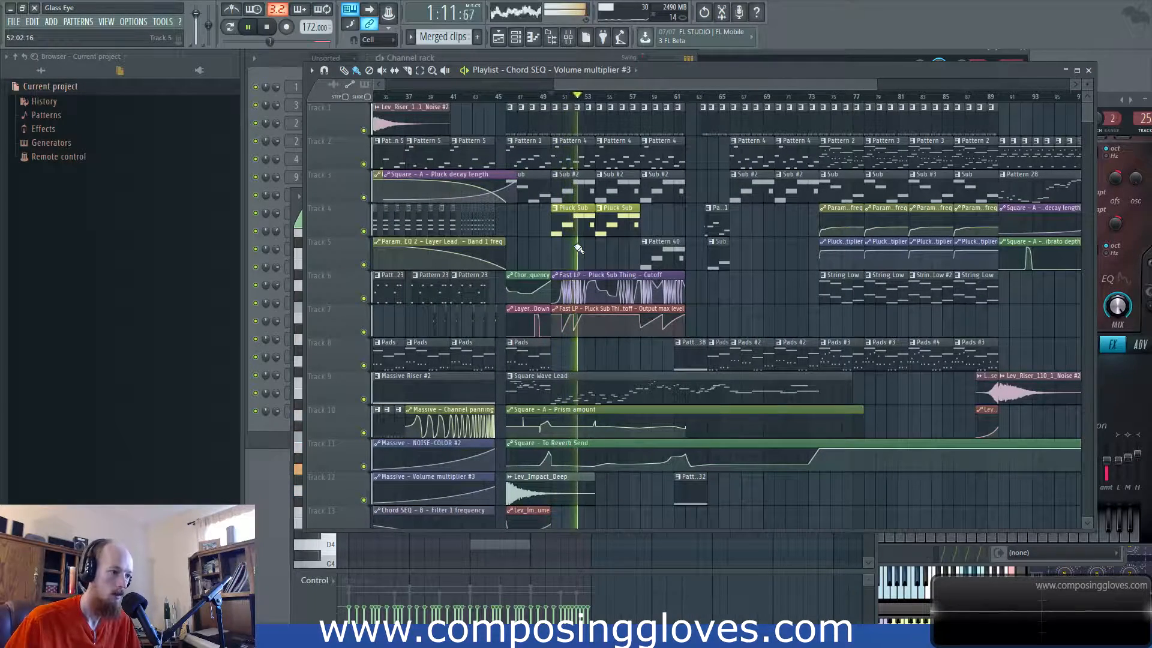
Step: Return playback to the start of the outro at bar 103 and open the piano roll of the Pluck Sub Thing channel
scroll(442, 266, down, 10)
drag(443, 265, 338, 266)
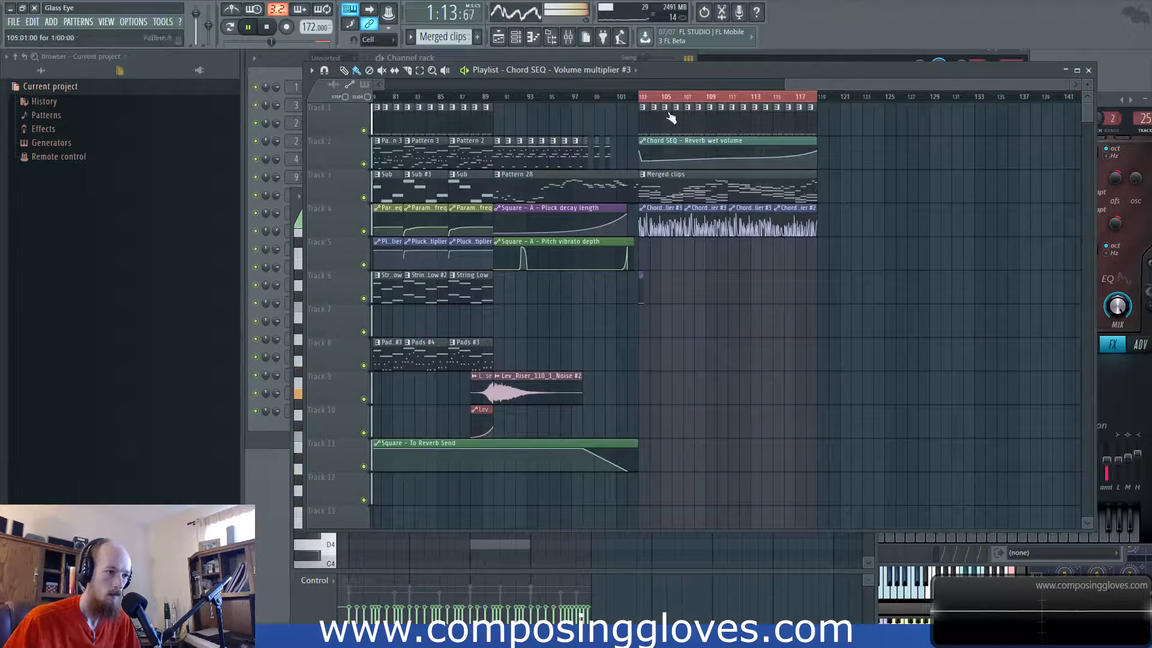
click(642, 97)
key(F6)
key(space)
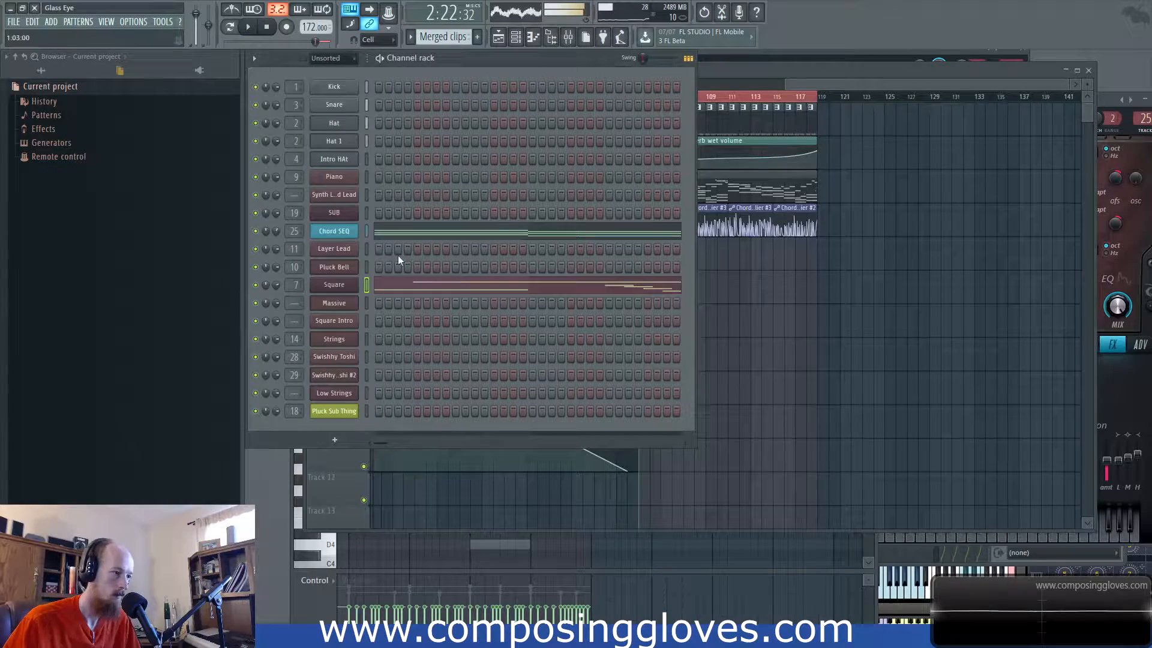
right_click(348, 410)
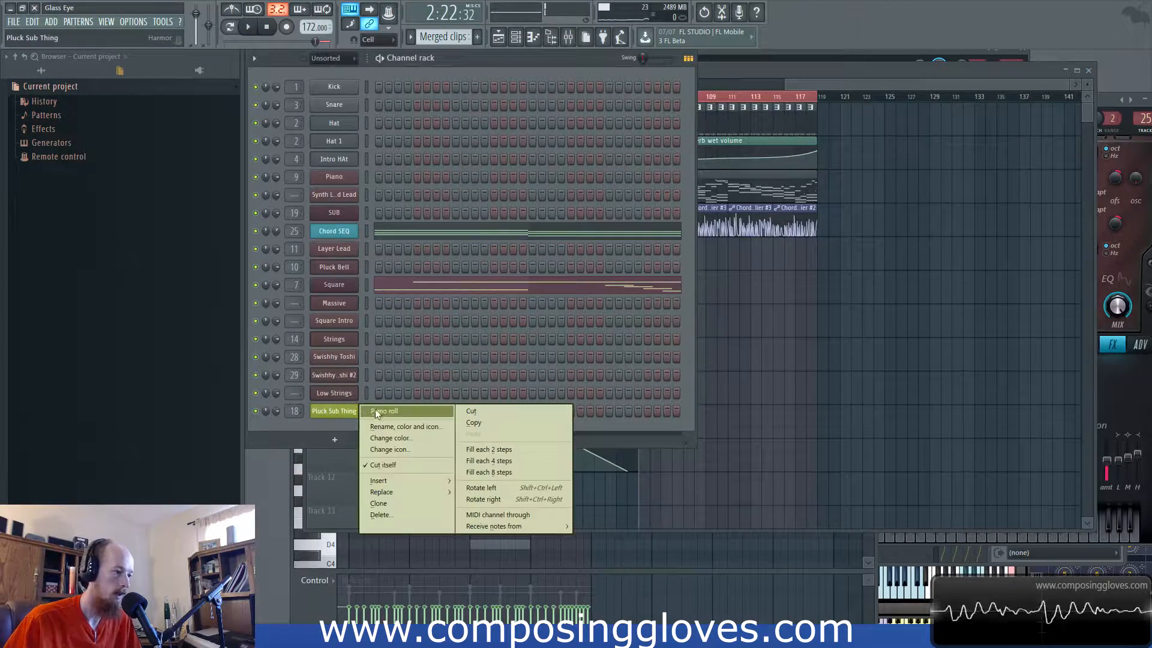
click(393, 413)
Step: Place a bass note filling bar 1 at A3 and play it back with the chords
drag(393, 416, 779, 513)
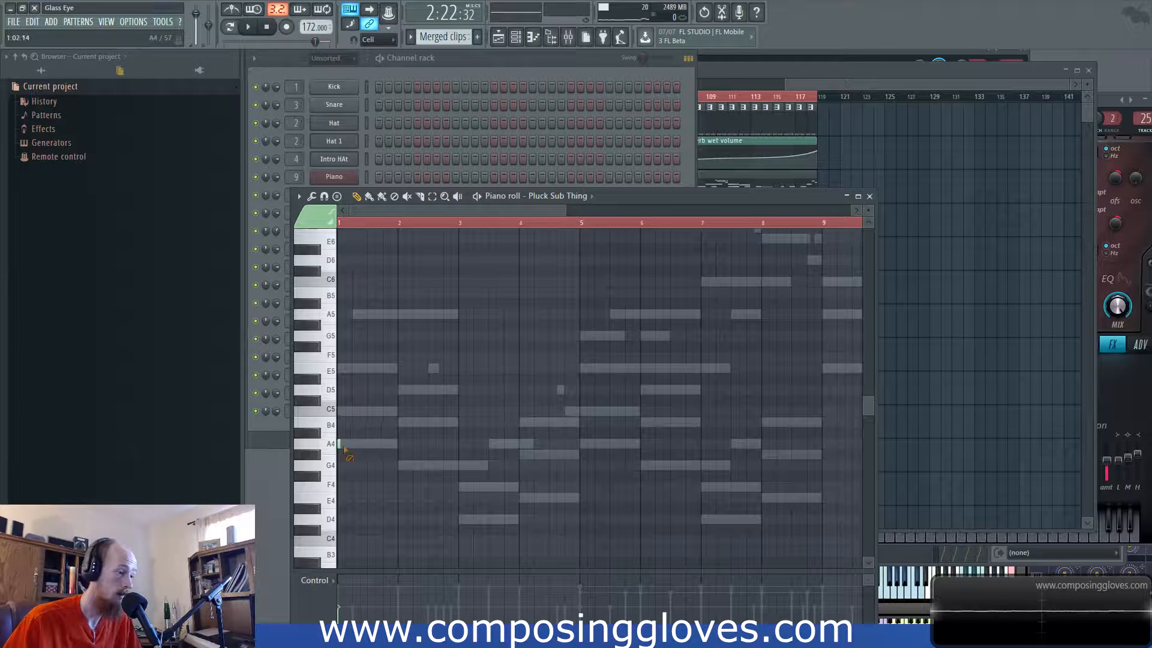
key(space)
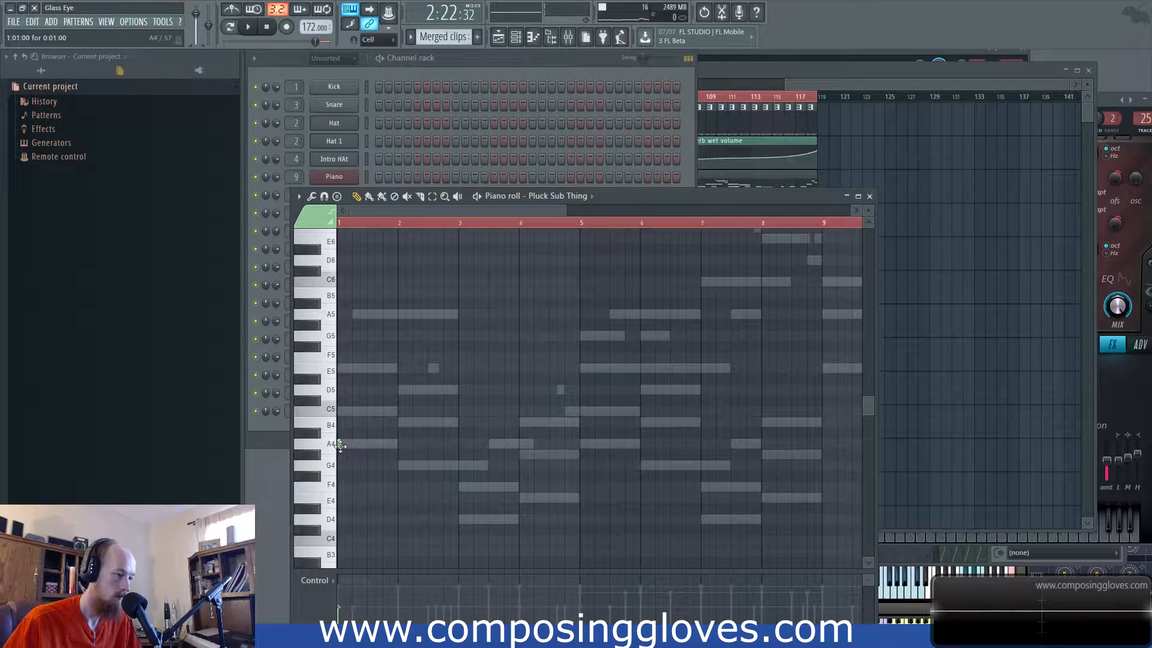
scroll(340, 445, up, 6)
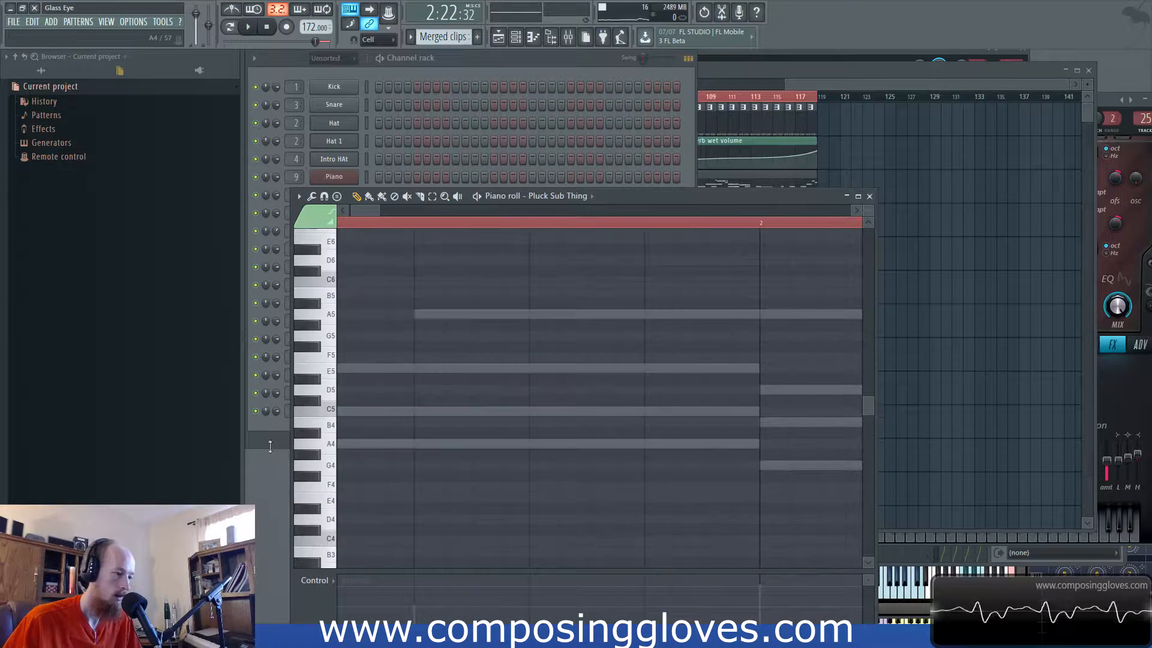
drag(384, 458, 747, 510)
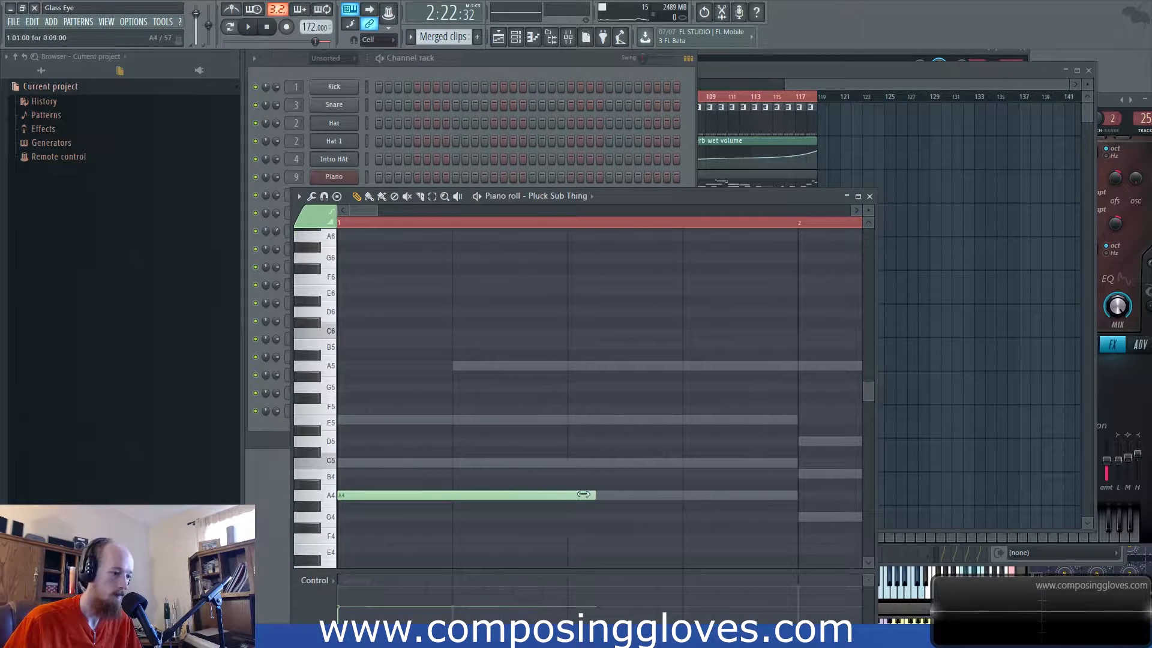
scroll(566, 514, down, 2)
scroll(451, 500, down, 3)
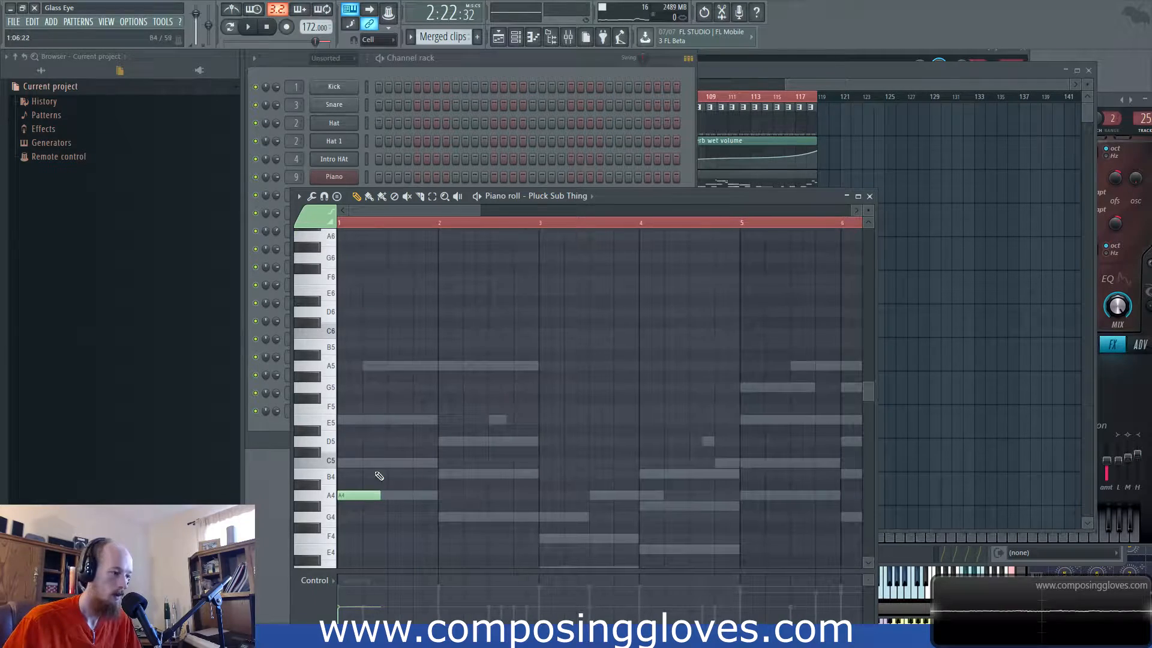
scroll(360, 456, down, 5)
drag(363, 302, 332, 449)
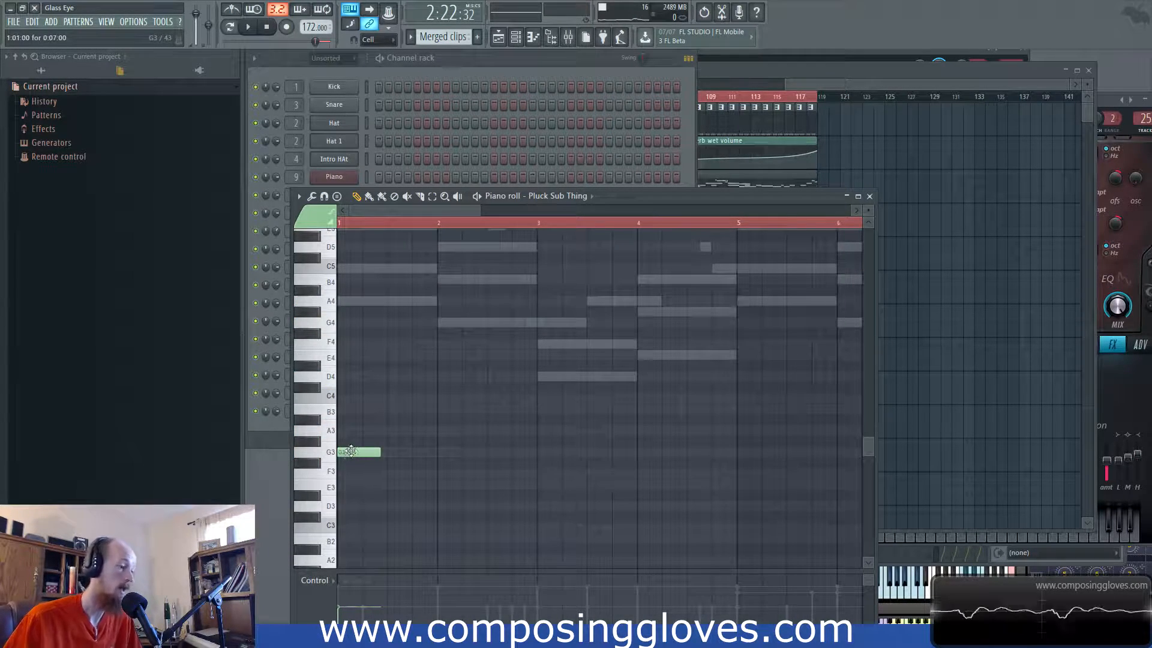
key(space)
drag(380, 431, 431, 433)
key(space)
key(space)
Step: Add a short slide note in the second half of bar 1, drop it from C4 to G3, and play it back
drag(493, 397, 442, 432)
scroll(445, 431, up, 2)
key(space)
scroll(403, 411, down, 3)
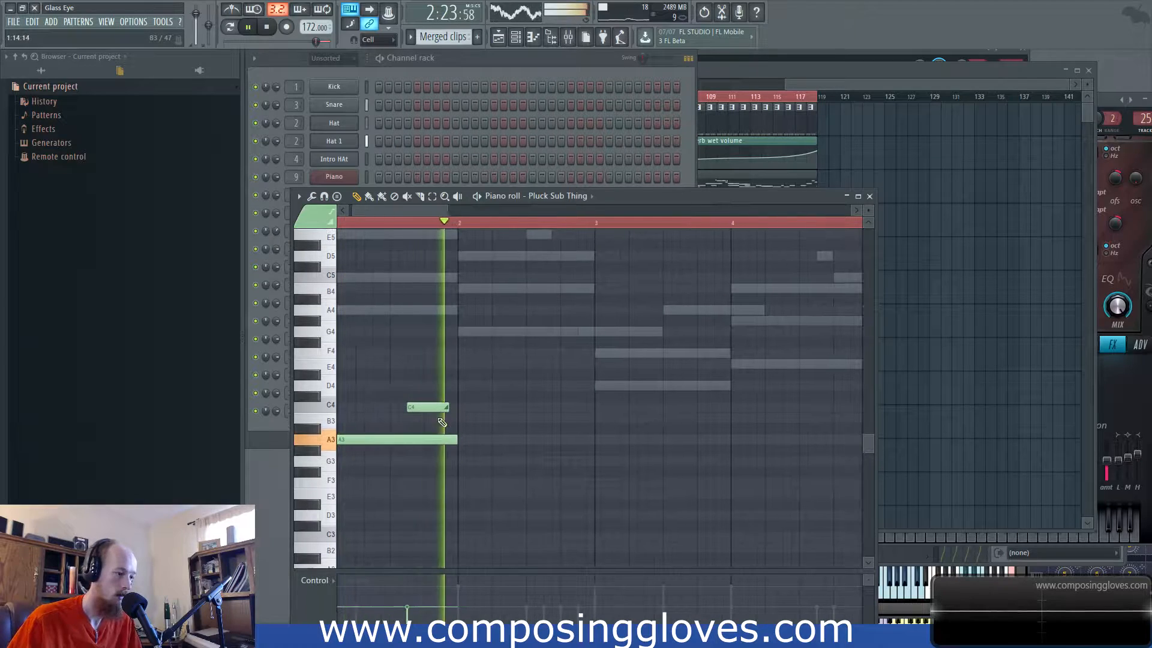
drag(423, 406, 422, 461)
key(space)
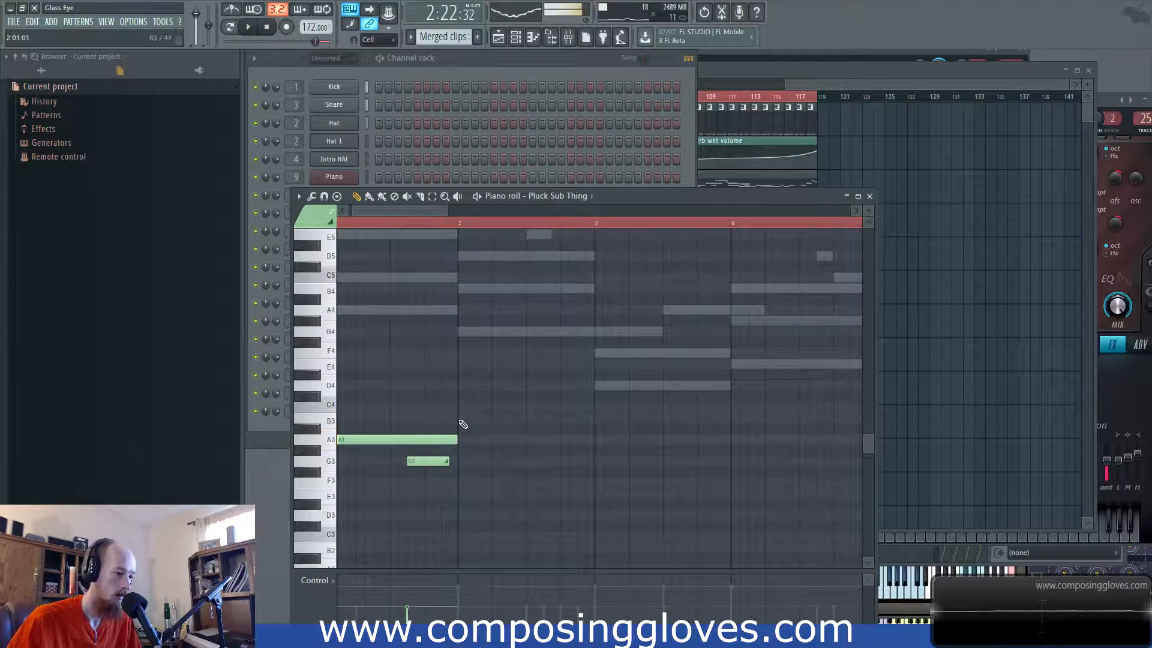
Step: Add a full-bar G3 note in bar 2 and a full-bar F3 note in bar 3 during playback
key(space)
right_click(479, 463)
click(446, 440)
drag(471, 463, 463, 462)
drag(607, 461, 623, 484)
click(621, 492)
right_click(623, 494)
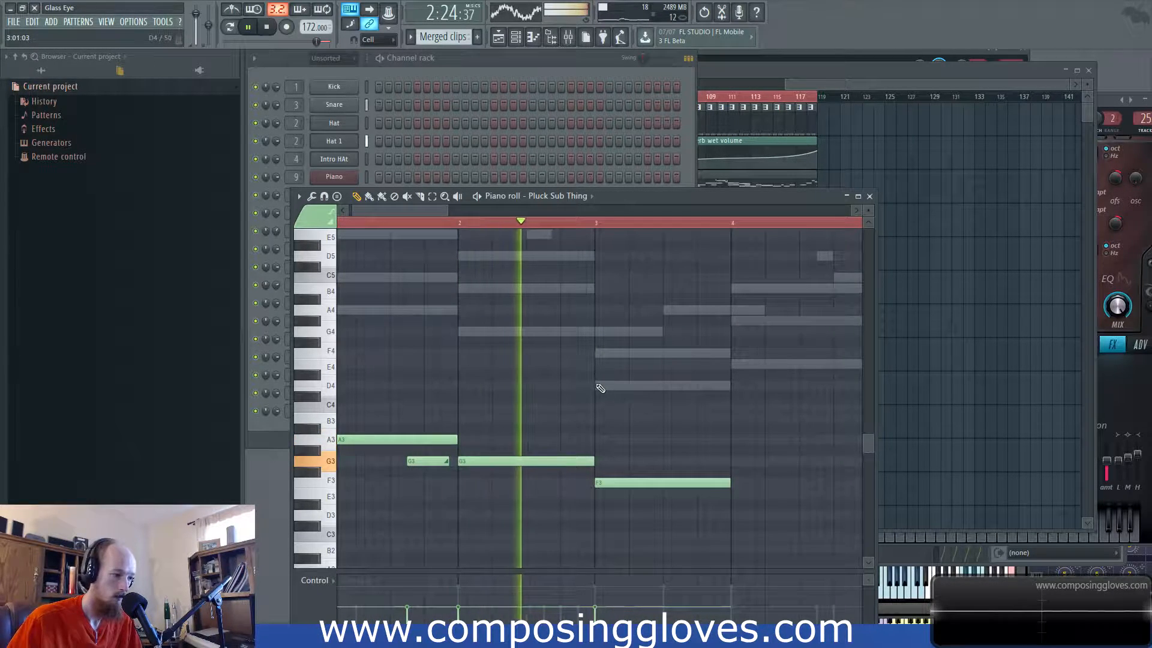
Step: Fill bar 4 with a half-bar G#3 note followed by a half-bar B3 note, and play it back
click(597, 473)
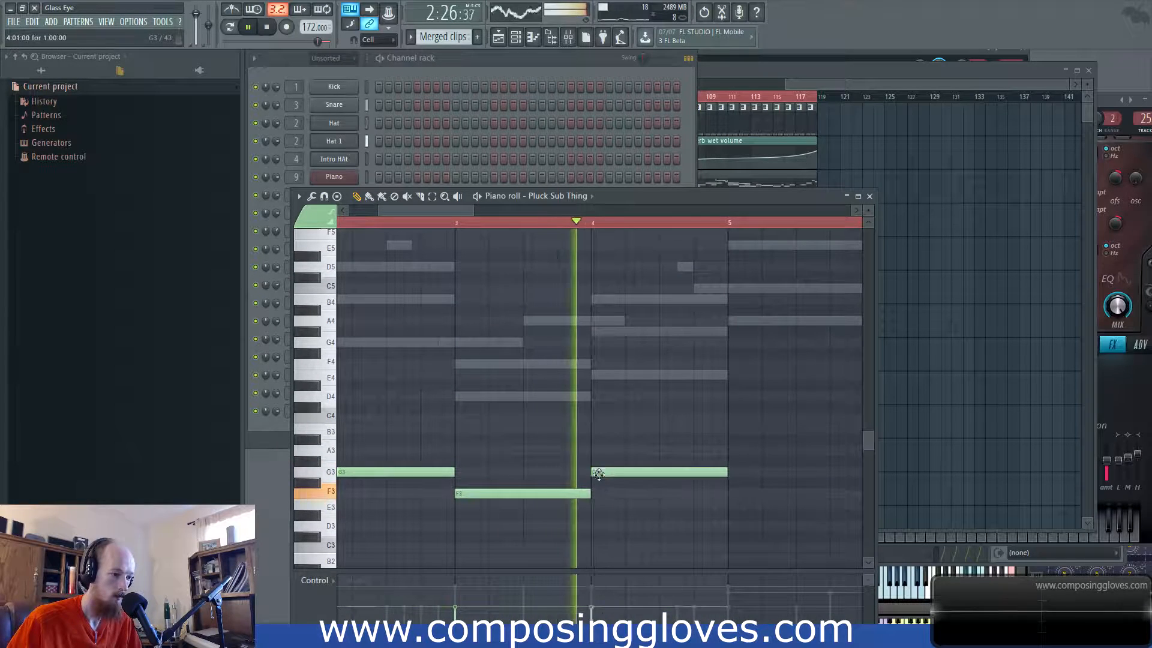
drag(632, 473, 632, 460)
key(space)
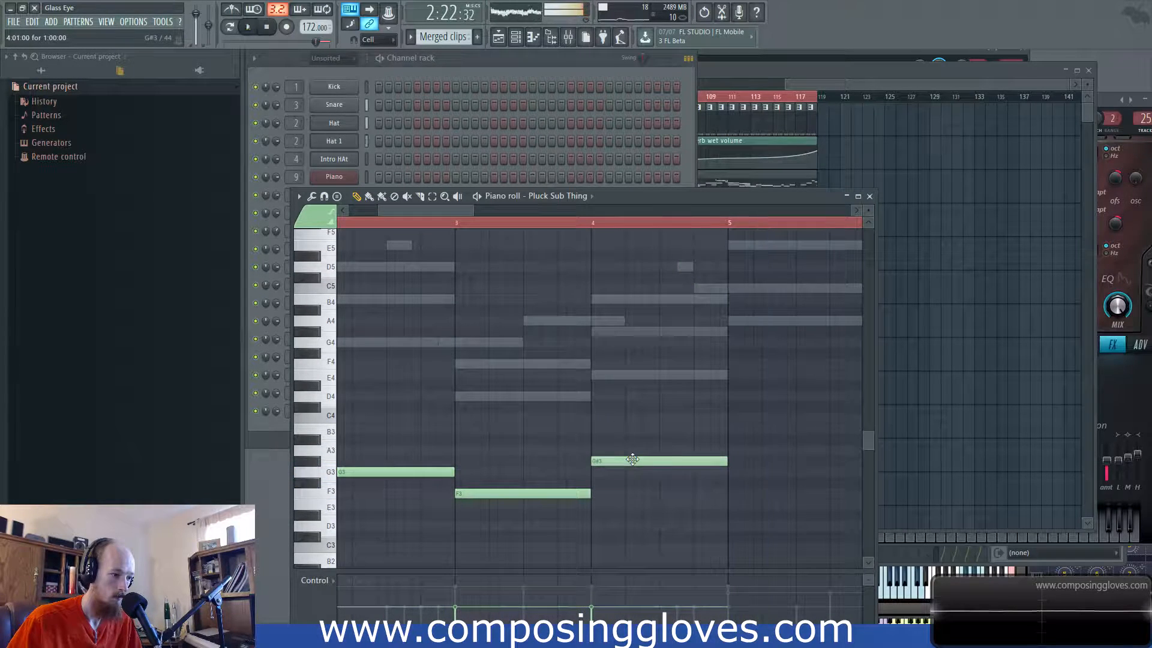
scroll(632, 452, down, 3)
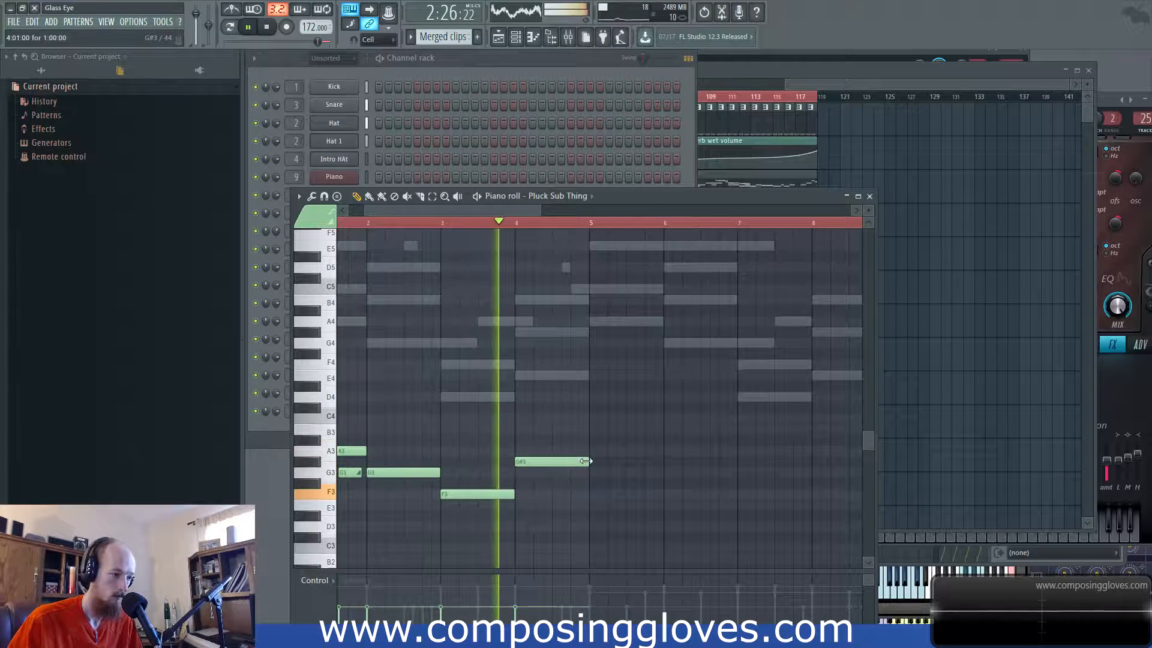
drag(588, 462, 550, 471)
key(space)
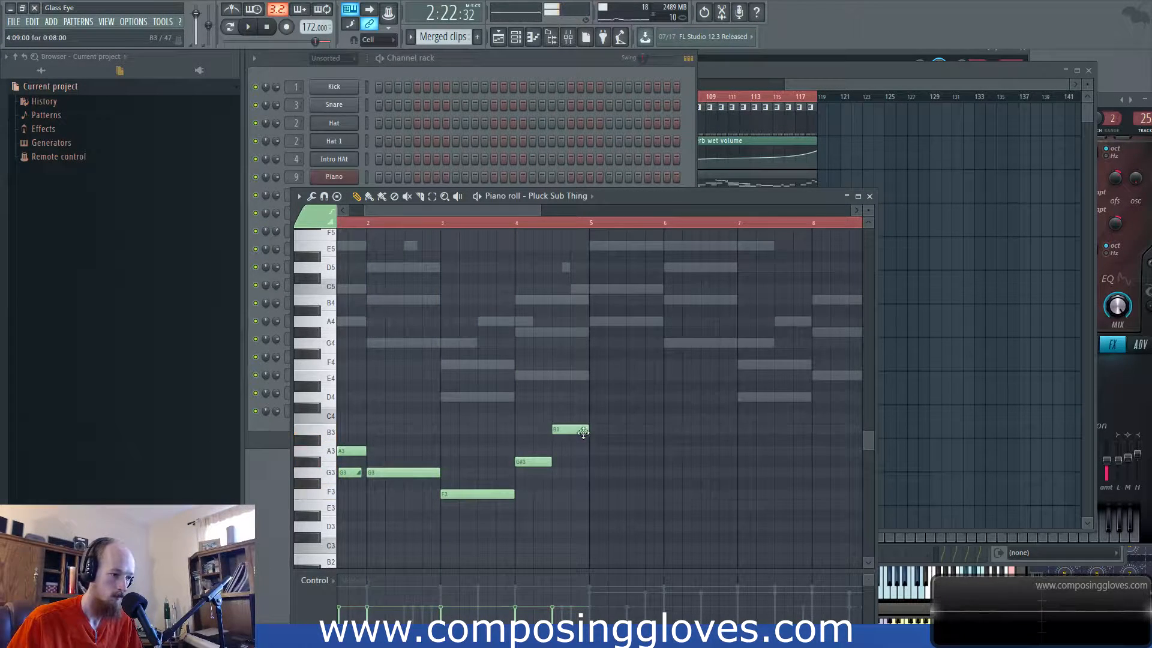
Step: Add full-bar A3 and G3 notes in bars 5 and 6, and four short repeated D4 notes in bar 7
mouse_move(607, 324)
mouse_down()
mouse_move(600, 451)
mouse_move(663, 451)
mouse_up()
scroll(673, 386, up, 2)
mouse_move(684, 342)
mouse_down()
mouse_move(685, 472)
mouse_move(514, 471)
mouse_up()
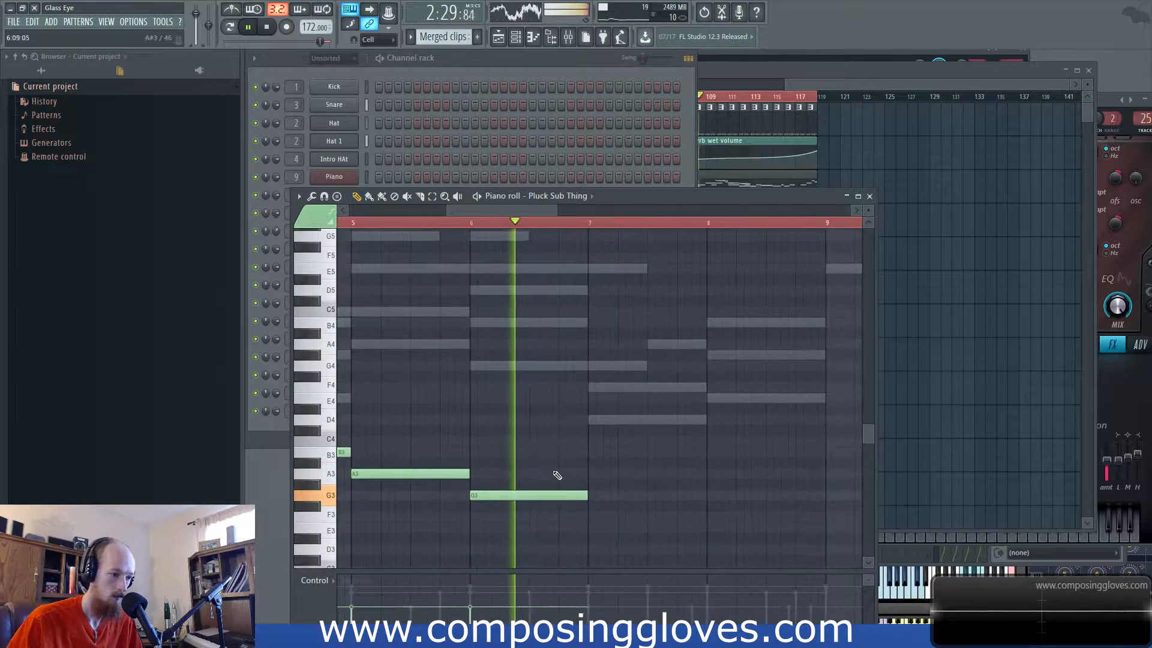
click(595, 421)
key(space)
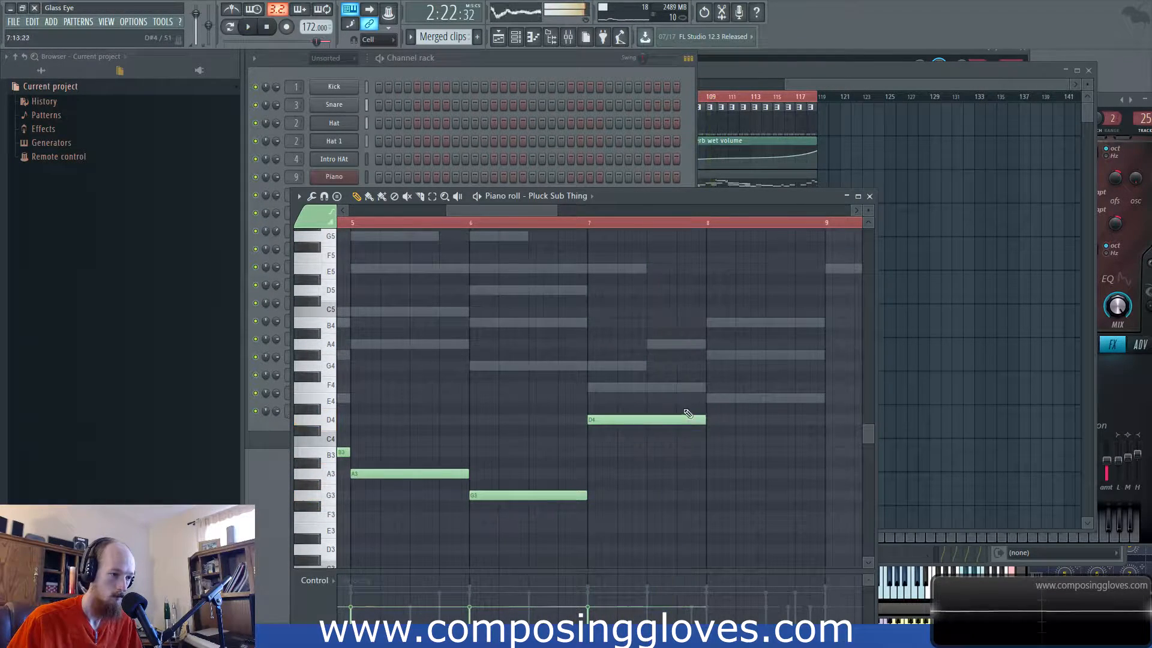
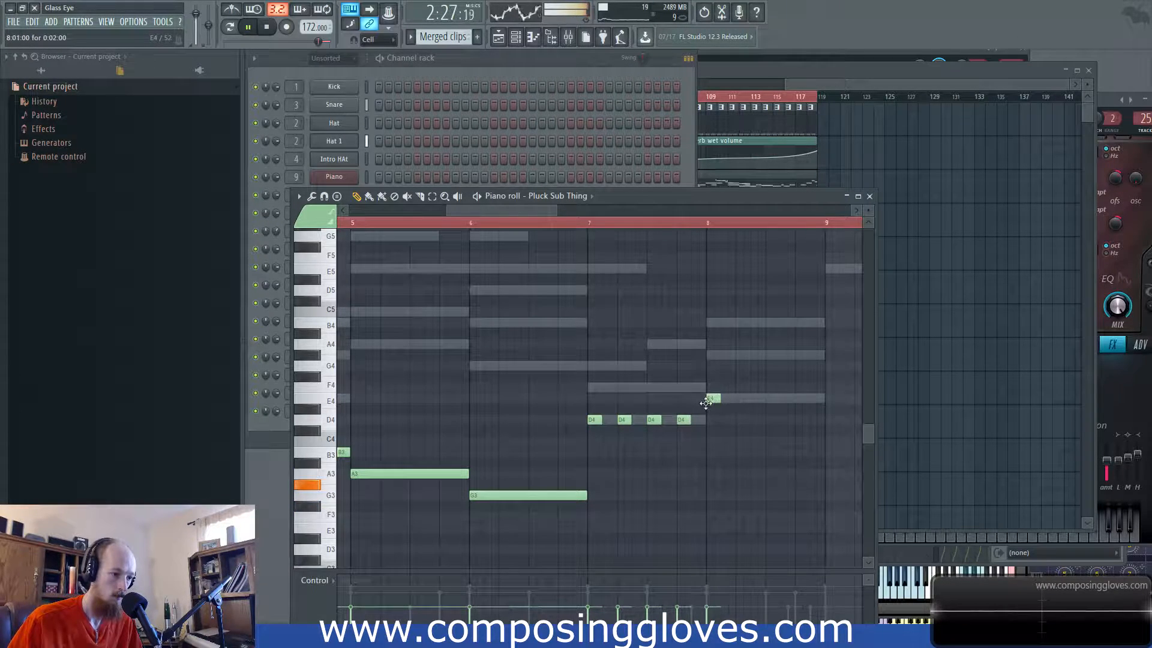
Step: Add a full-bar E4 in bar 8 with an A3 slide note in its second half, and a full-bar A3 in bar 9
drag(717, 402, 824, 399)
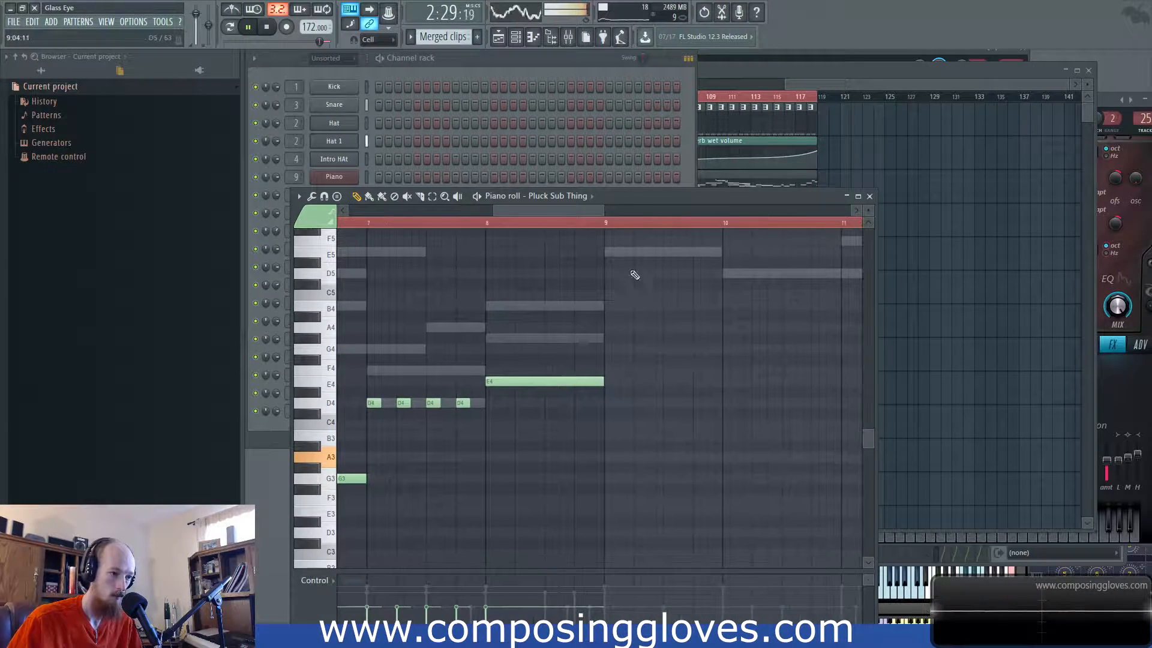
click(548, 458)
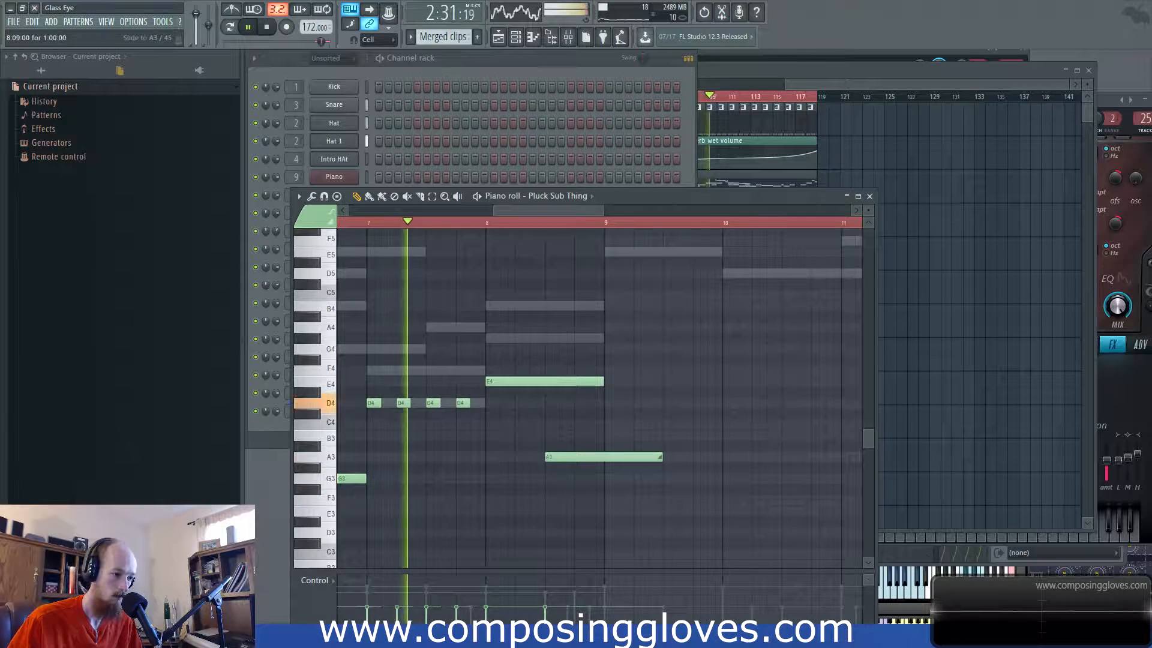
drag(601, 461, 594, 459)
key(space)
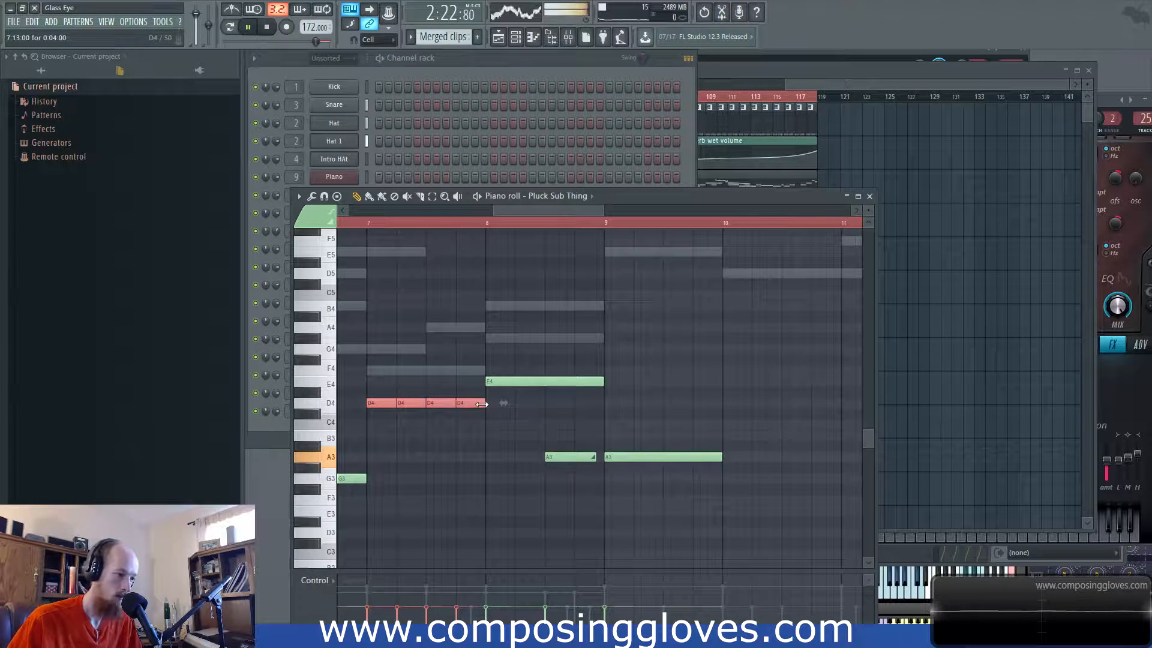
Step: Raise the second D4 note in bar 7 to E4 and the third to F4, and play the phrase back
key(space)
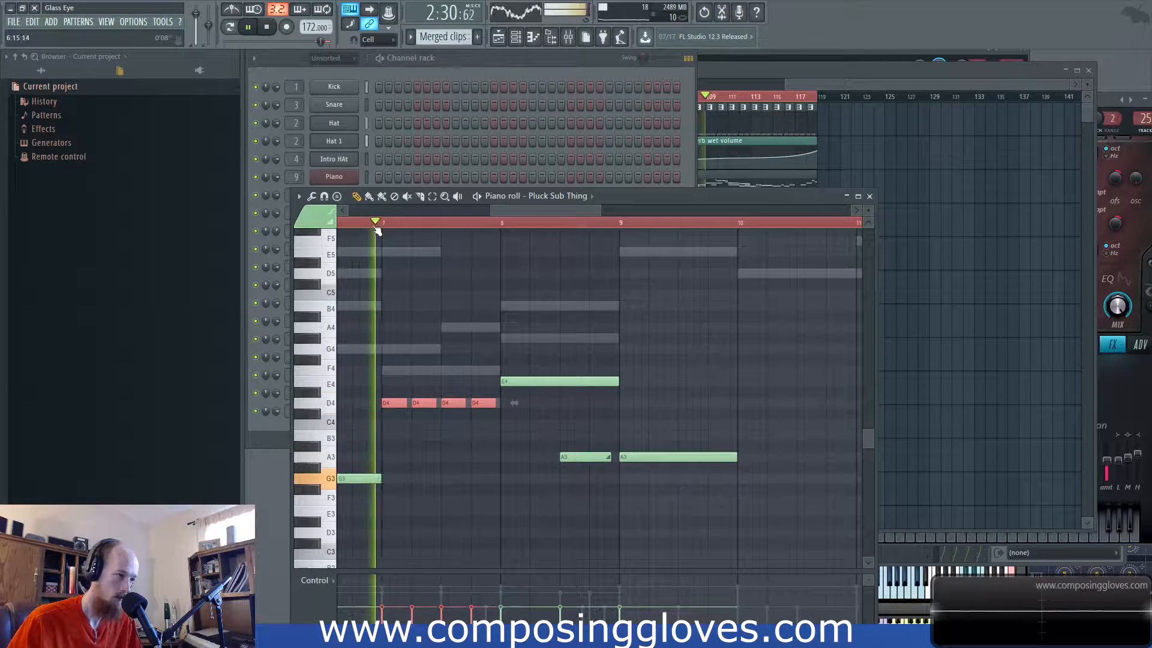
click(425, 419)
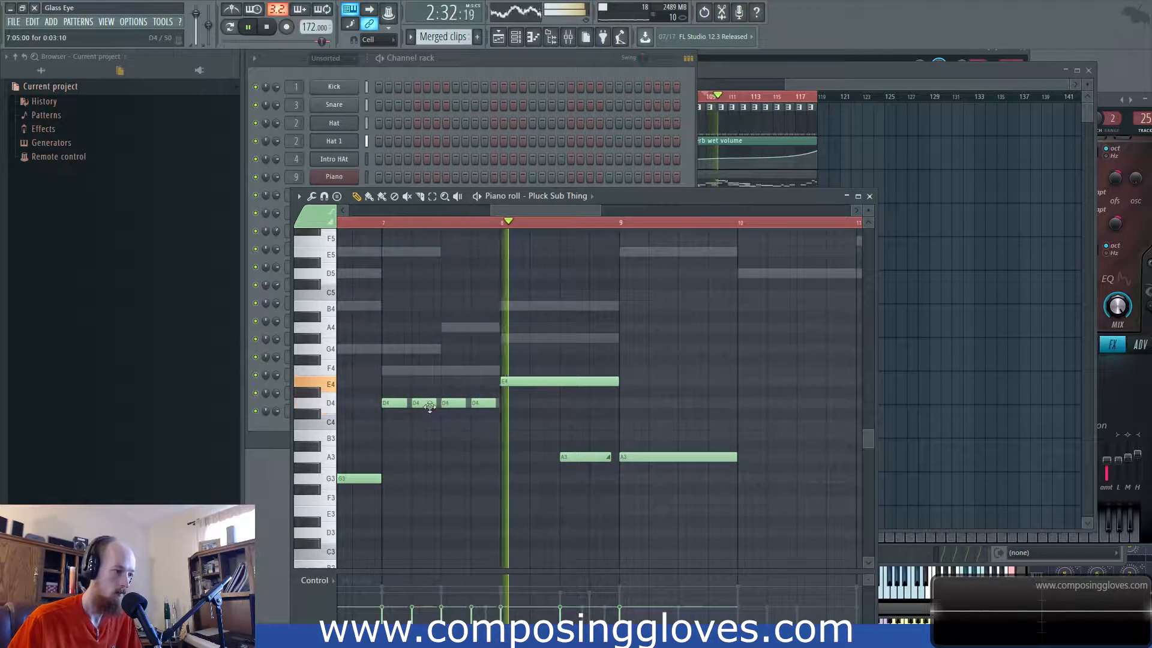
drag(454, 403, 454, 366)
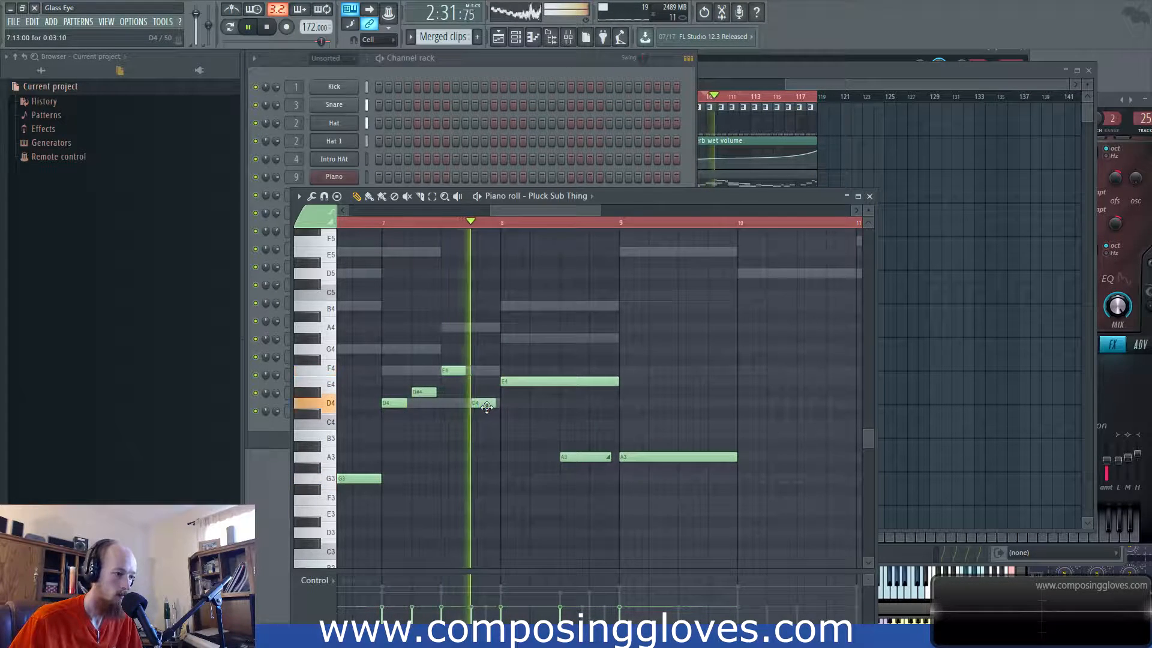
key(space)
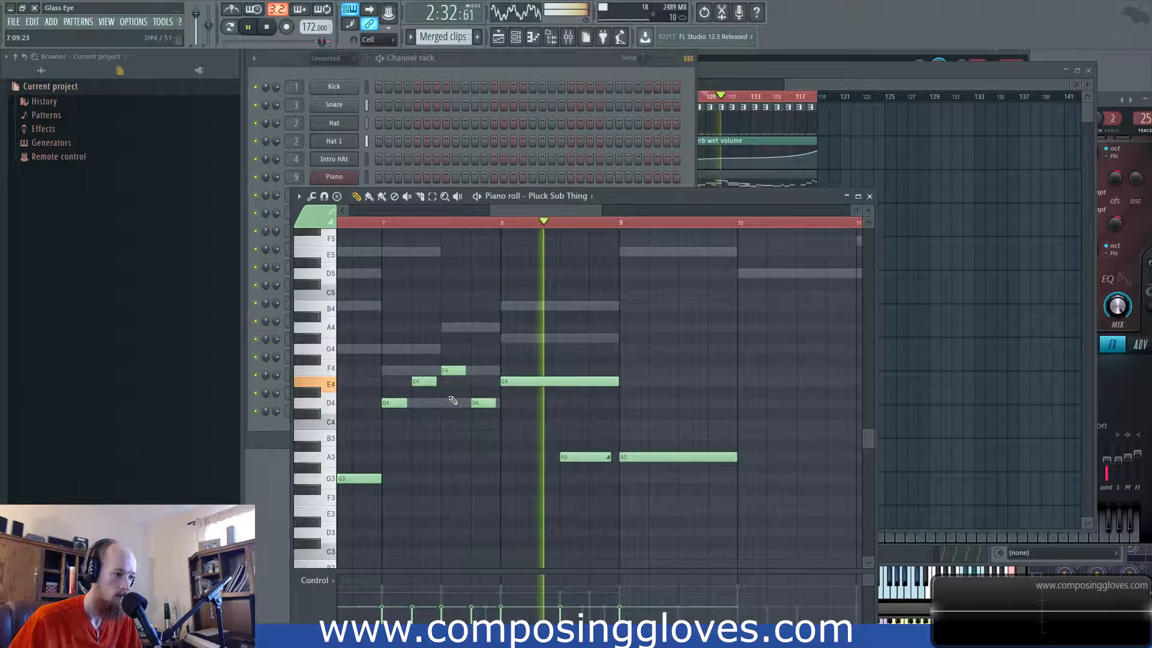
scroll(621, 369, down, 3)
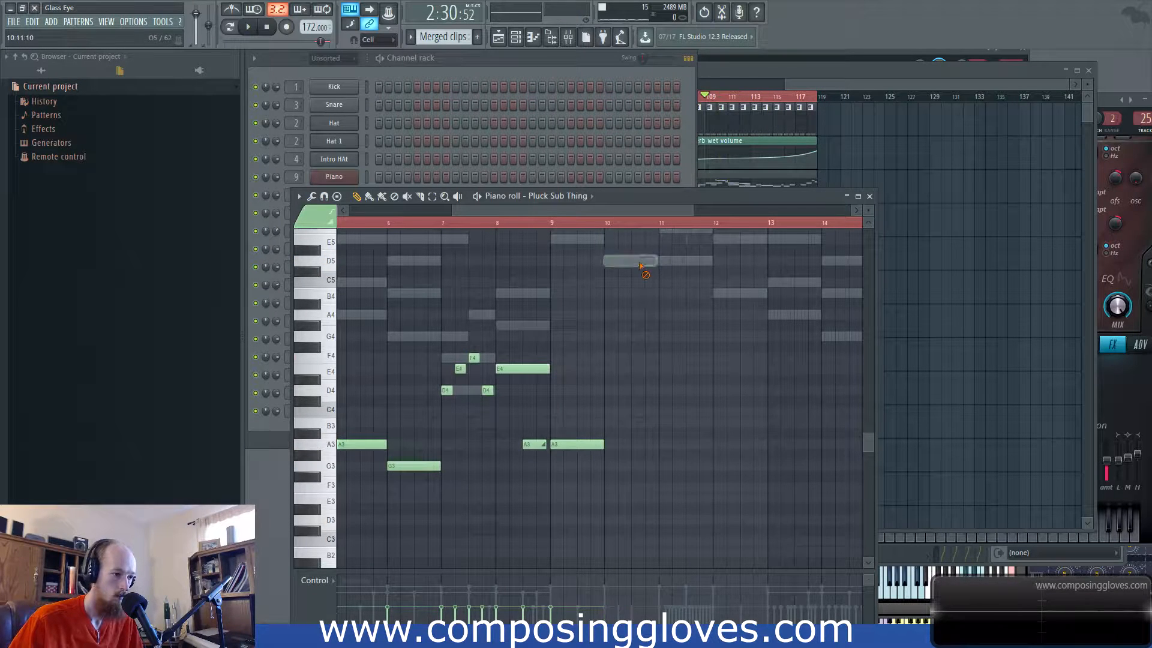
Step: Add full-bar notes G3 in bar 10, D3 in bar 11 and E3 in bar 12, and play the phrase back
key(space)
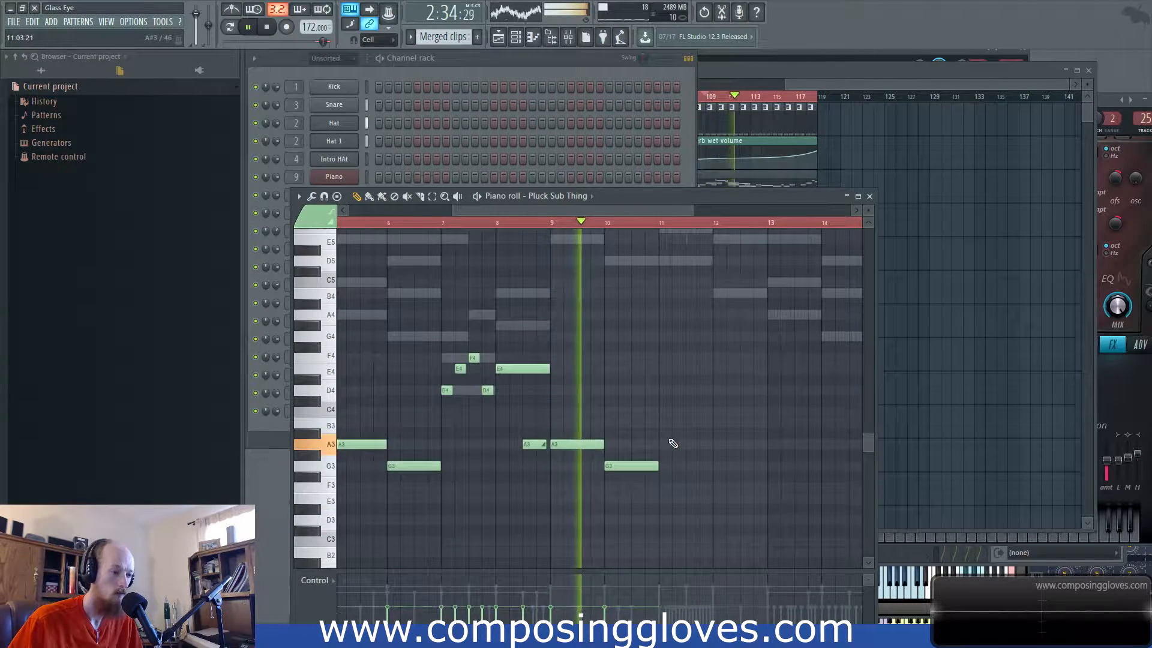
click(687, 520)
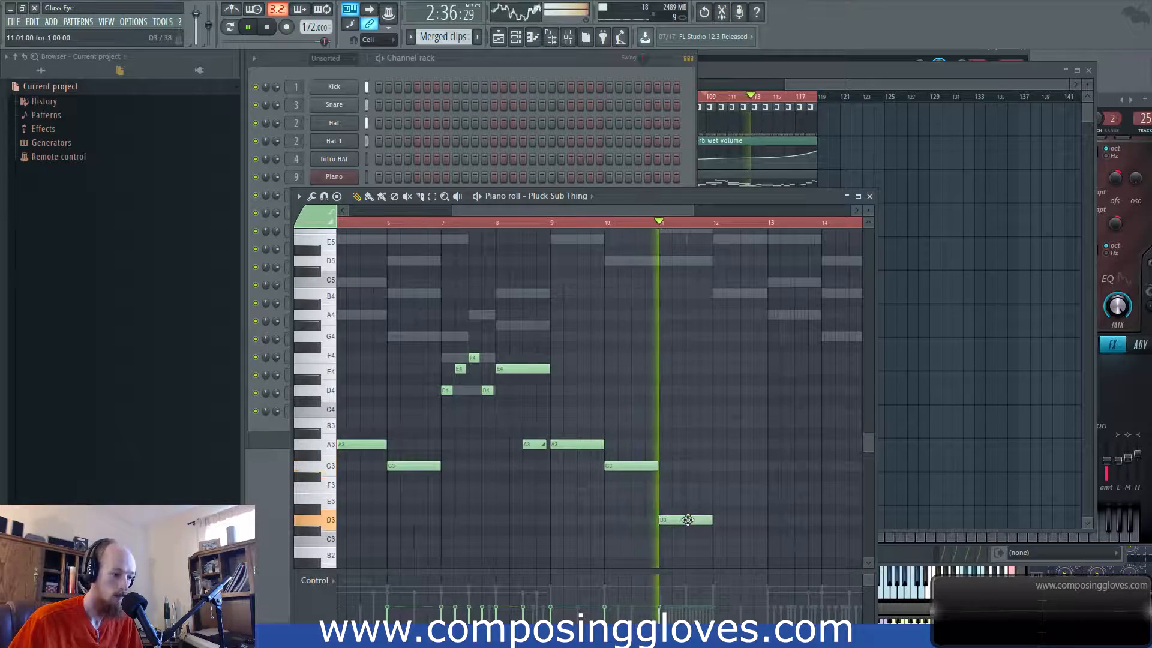
click(677, 283)
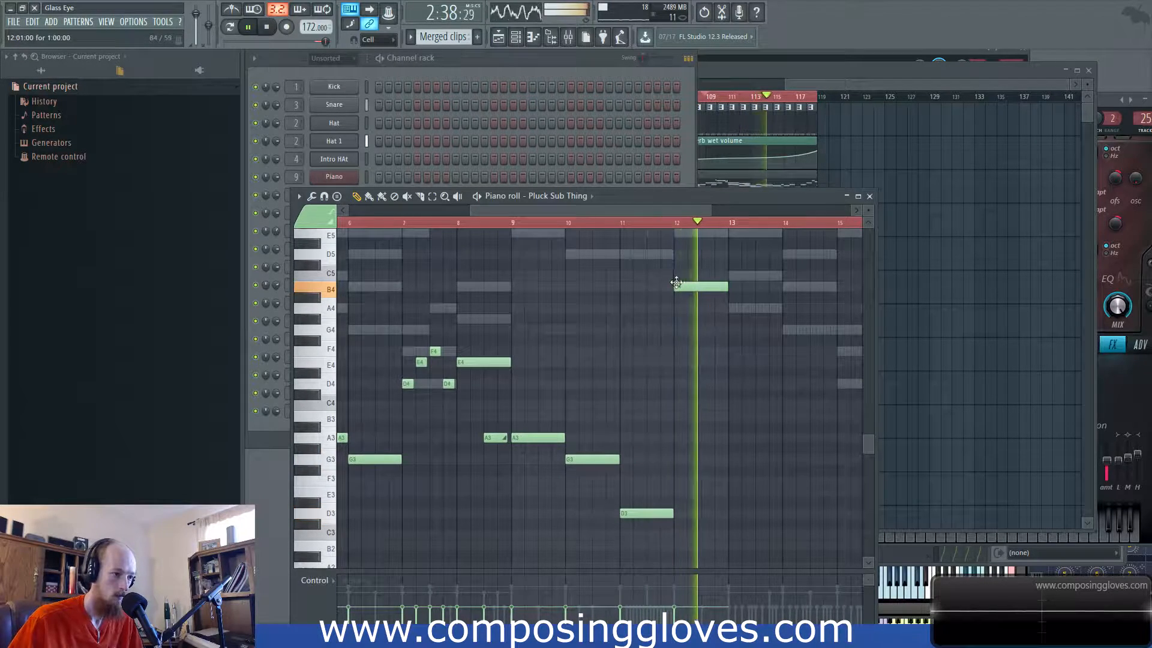
scroll(678, 304, up, 3)
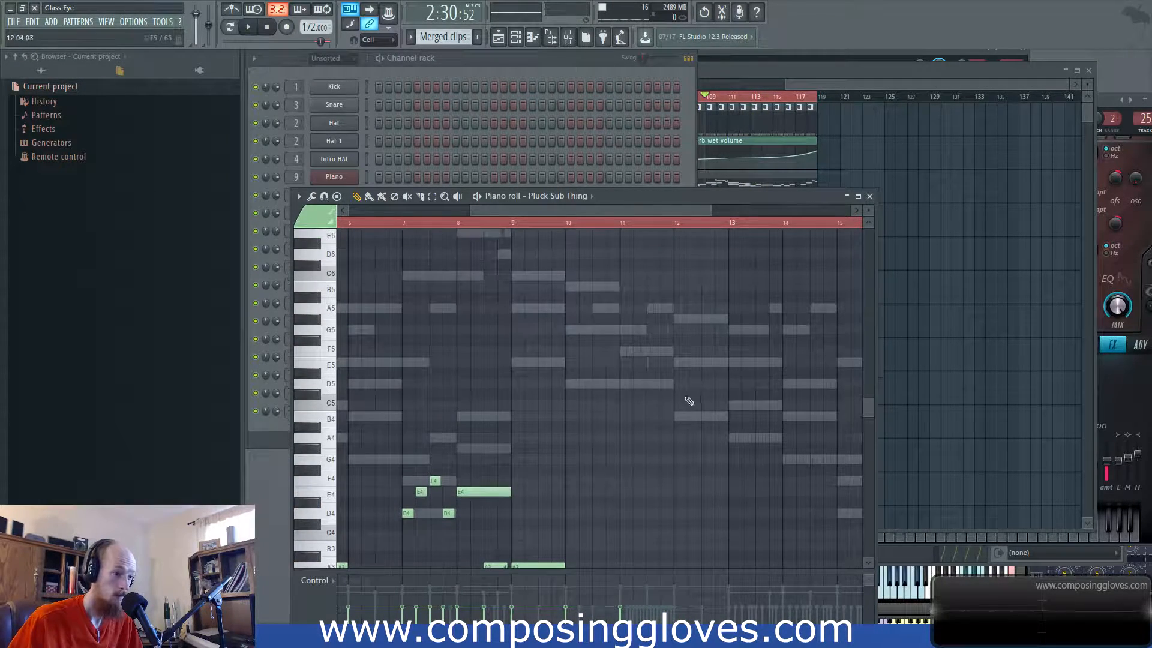
scroll(670, 534, down, 4)
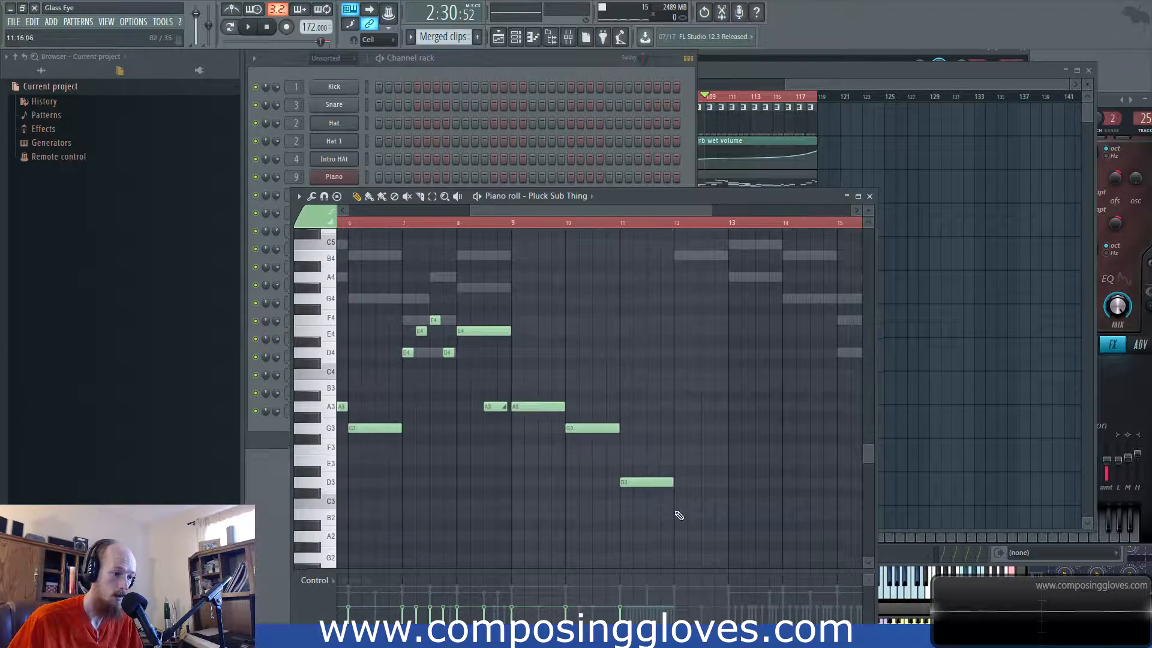
key(space)
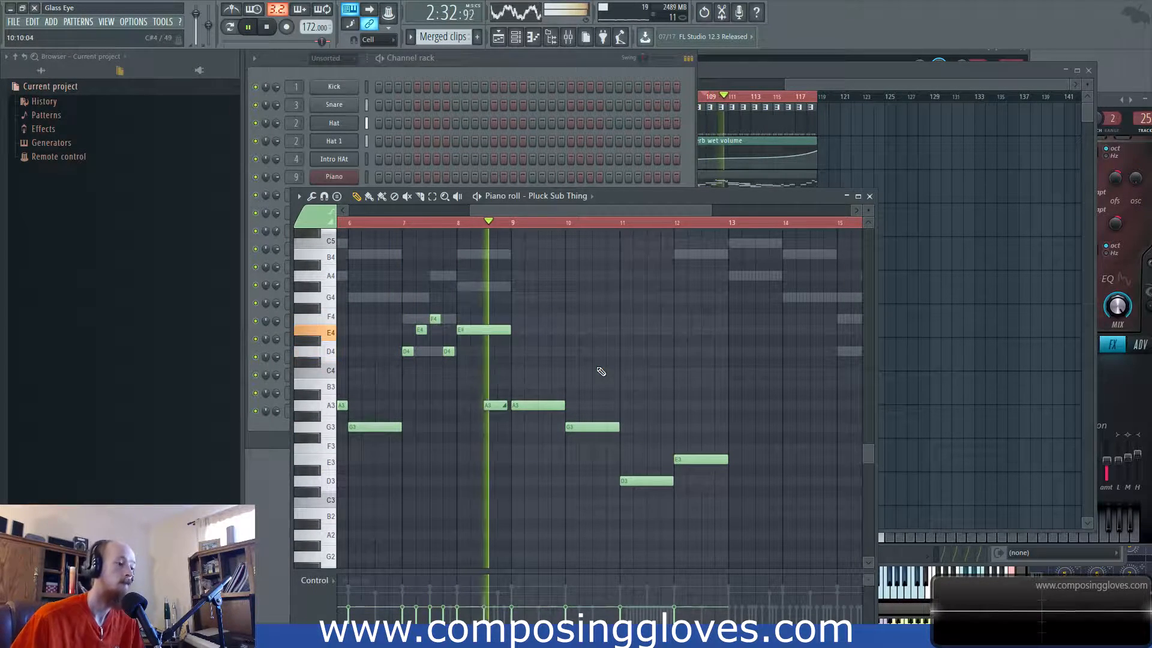
Step: Fill bars 13 to 16 with full-bar A4, G4, D4 and E4 notes and transpose them down one octave
drag(738, 379, 571, 374)
scroll(620, 368, up, 1)
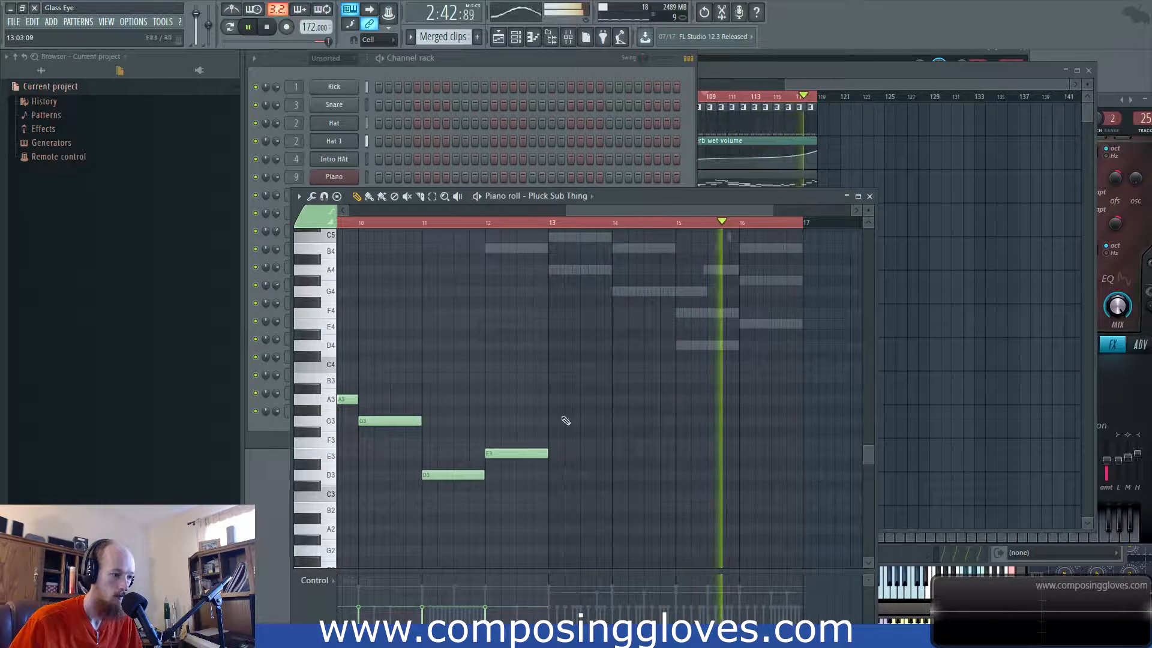
click(557, 270)
click(625, 293)
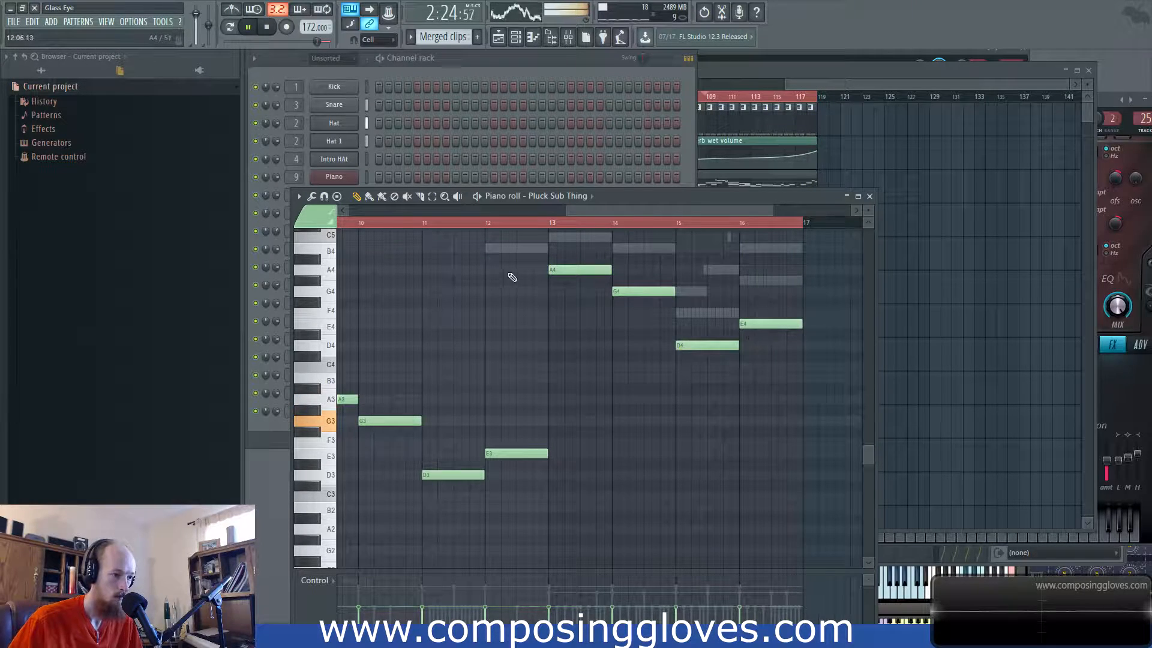
drag(508, 274, 866, 399)
drag(524, 272, 532, 394)
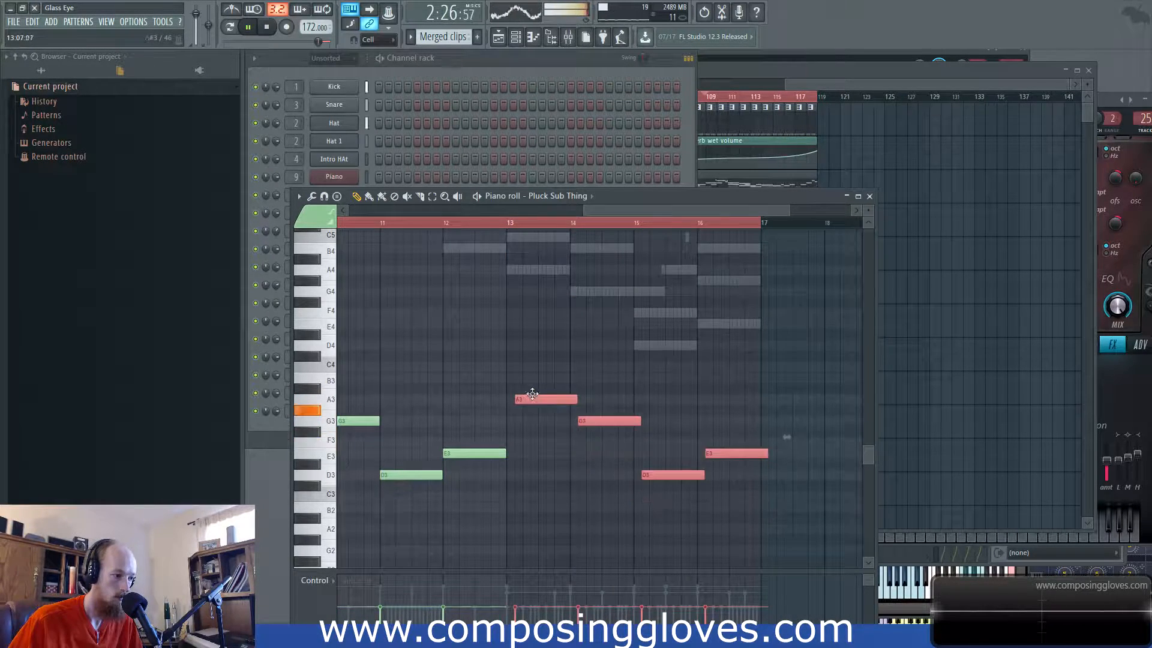
Step: Place the Fast LP - Pluck Sub Thing - Cutoff automation on Track 5 of the playlist and trim it to span bars 104 and 105
drag(841, 84, 670, 283)
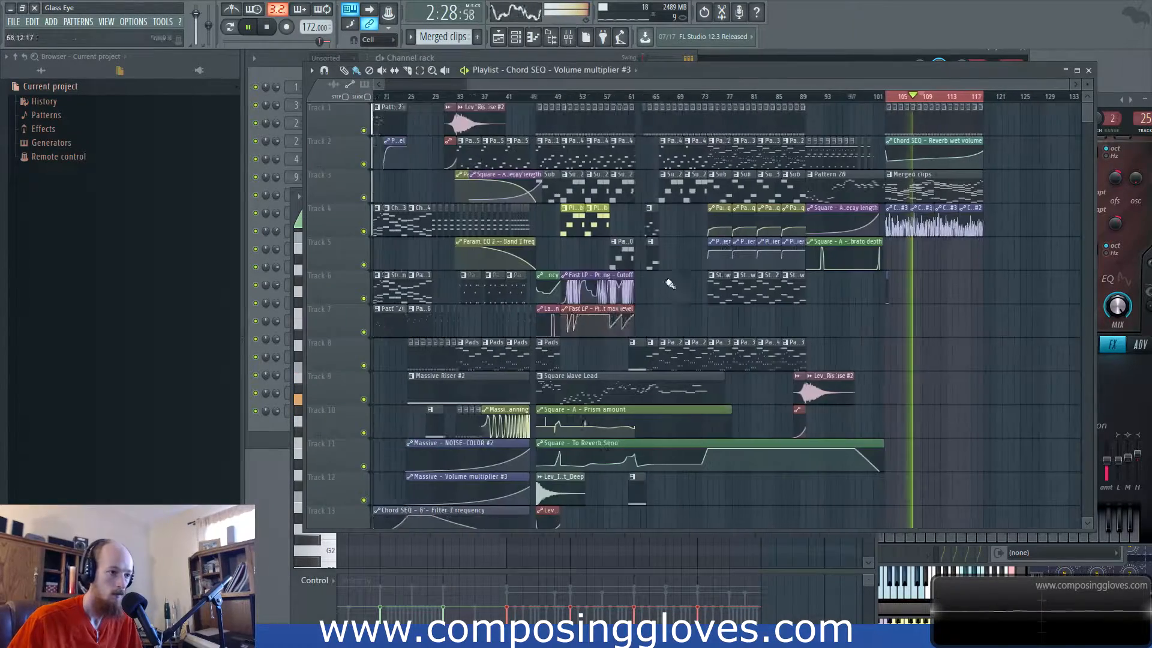
drag(810, 283, 761, 365)
scroll(924, 253, up, 5)
scroll(774, 347, down, 3)
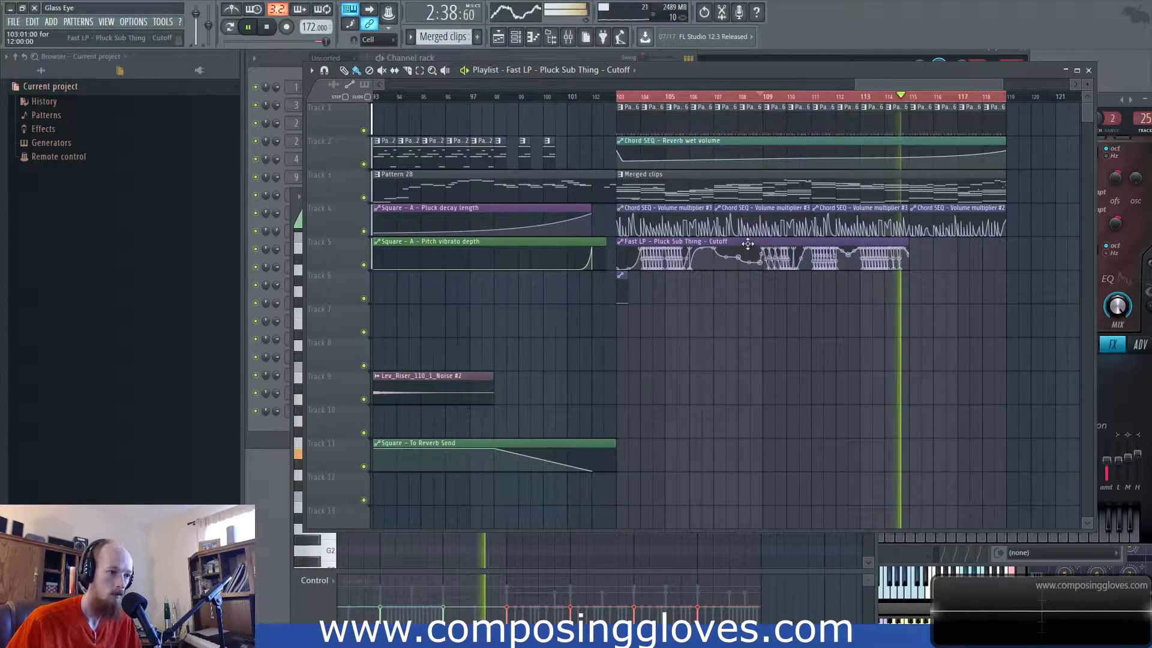
drag(907, 247, 687, 249)
click(622, 98)
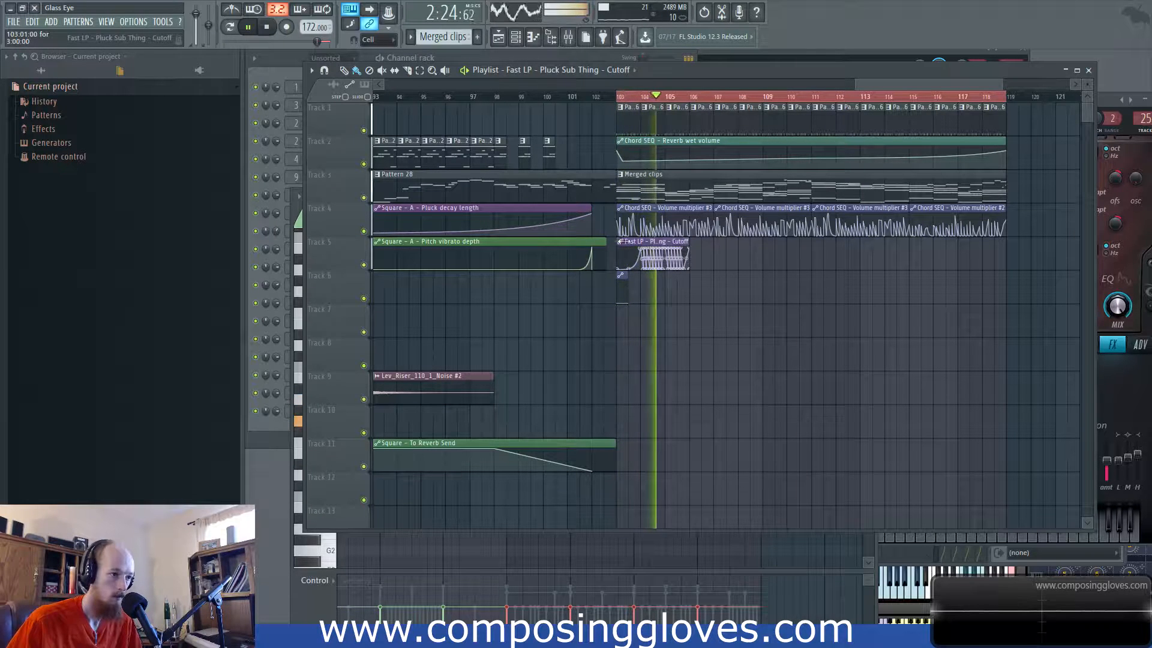
key(space)
key(space)
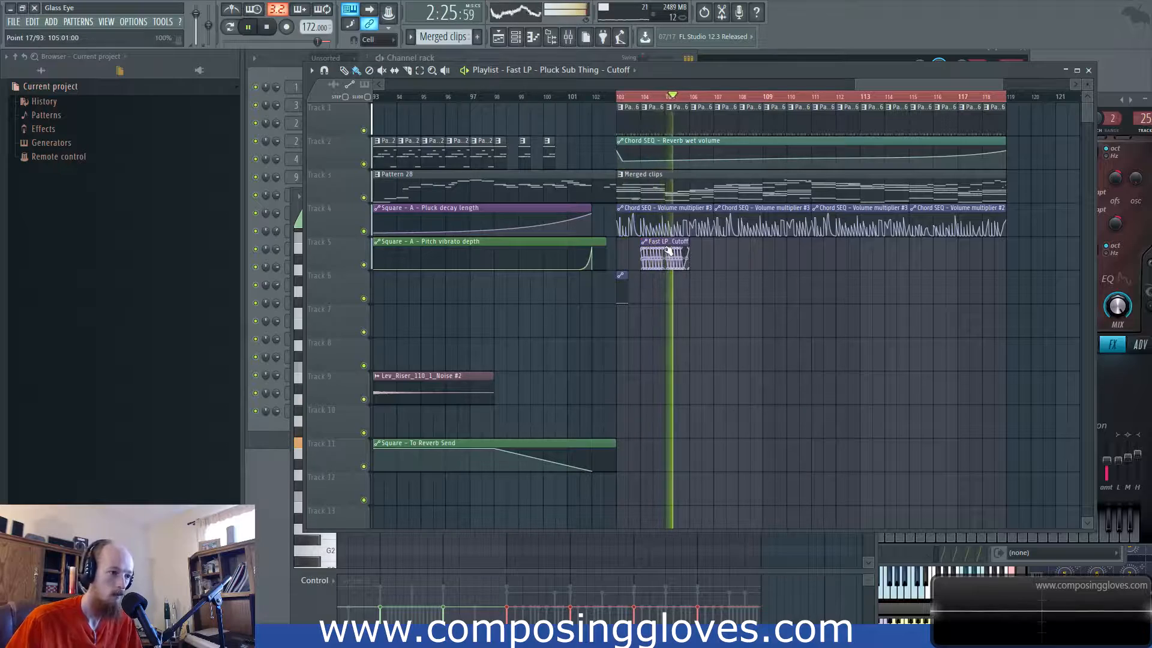
Step: Duplicate the cutoff clip to bar 106, extend the first clip four steps into that bar, and trim the copy's start to late in bar 106
scroll(667, 251, up, 3)
drag(669, 243, 773, 245)
key(space)
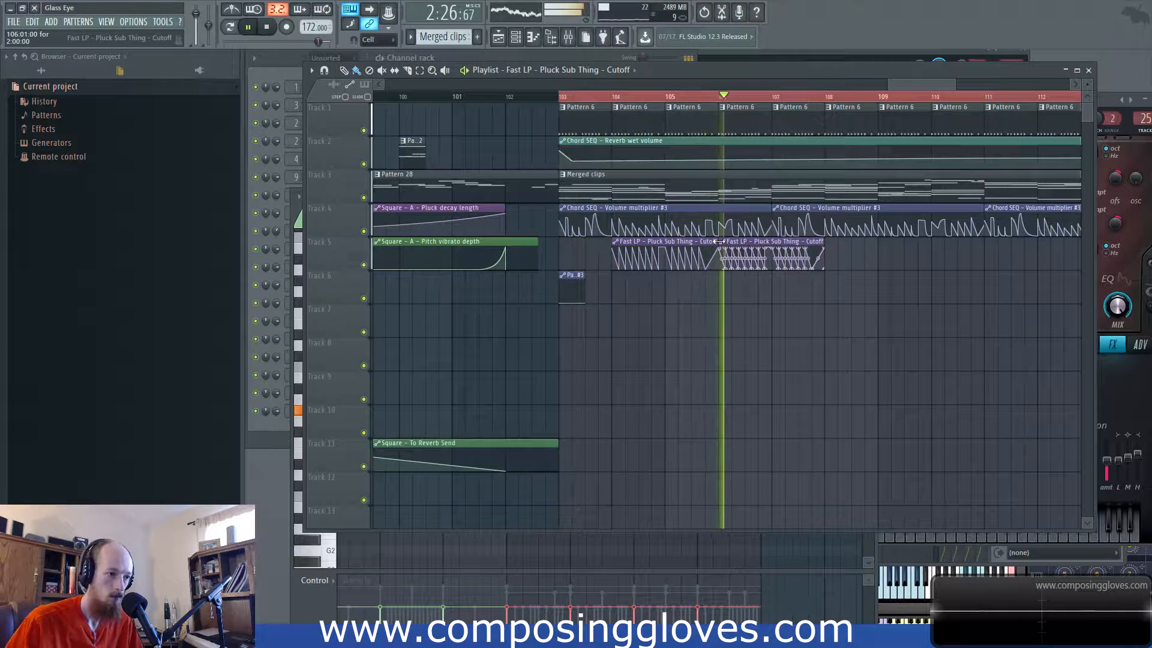
drag(734, 241, 768, 238)
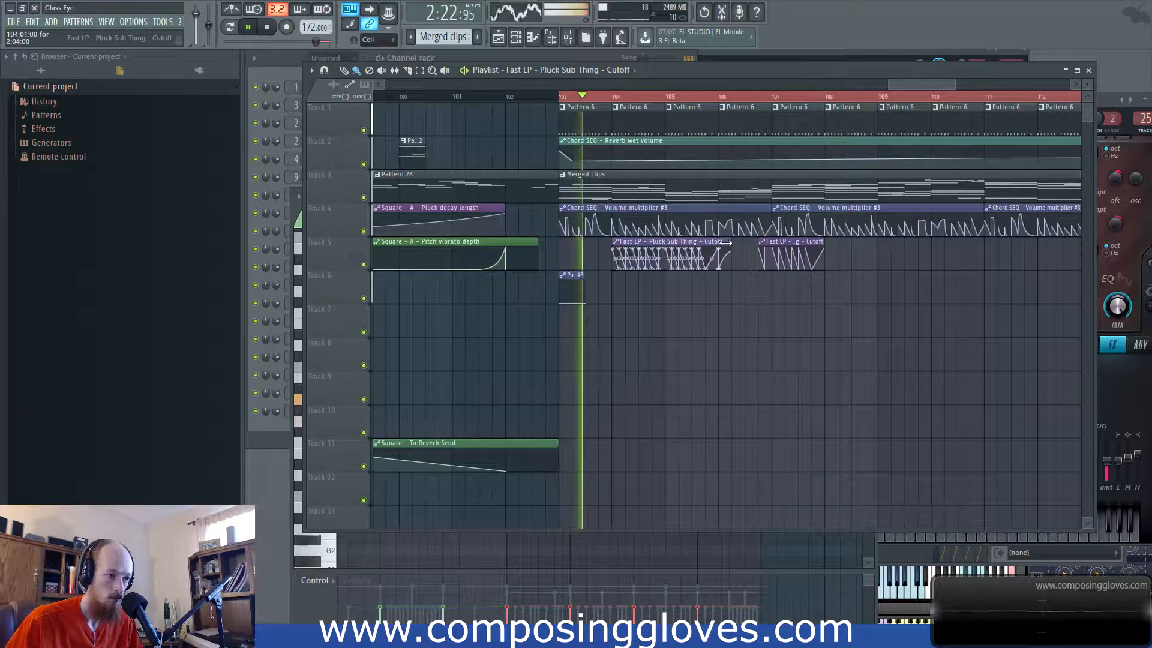
scroll(726, 243, up, 5)
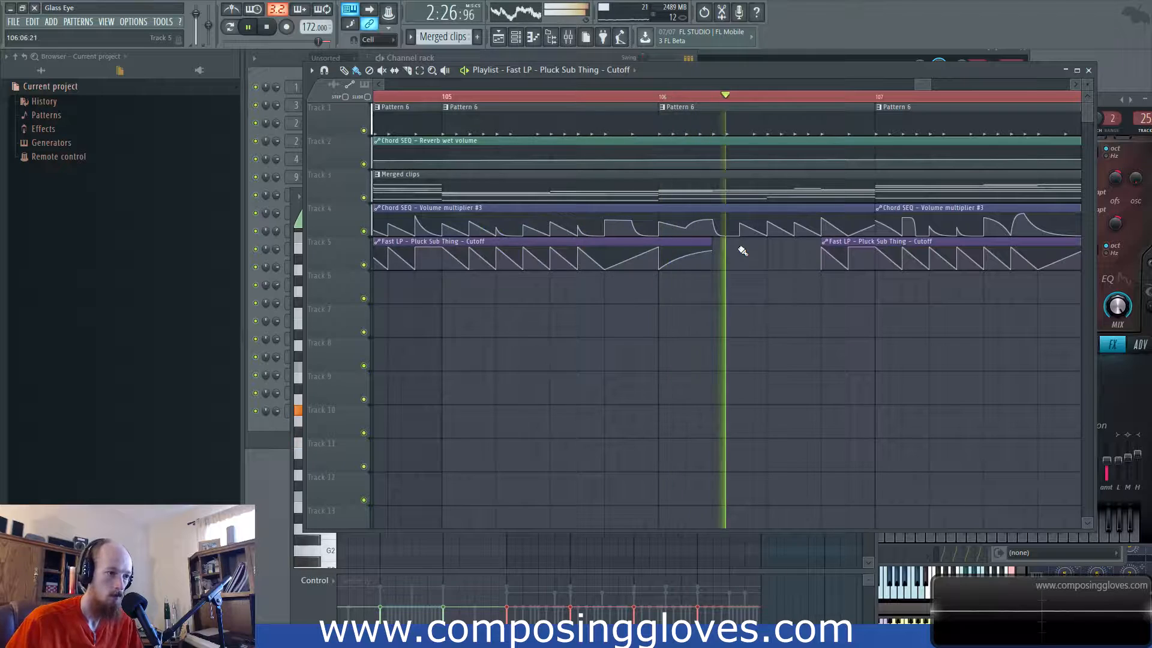
drag(902, 274, 692, 303)
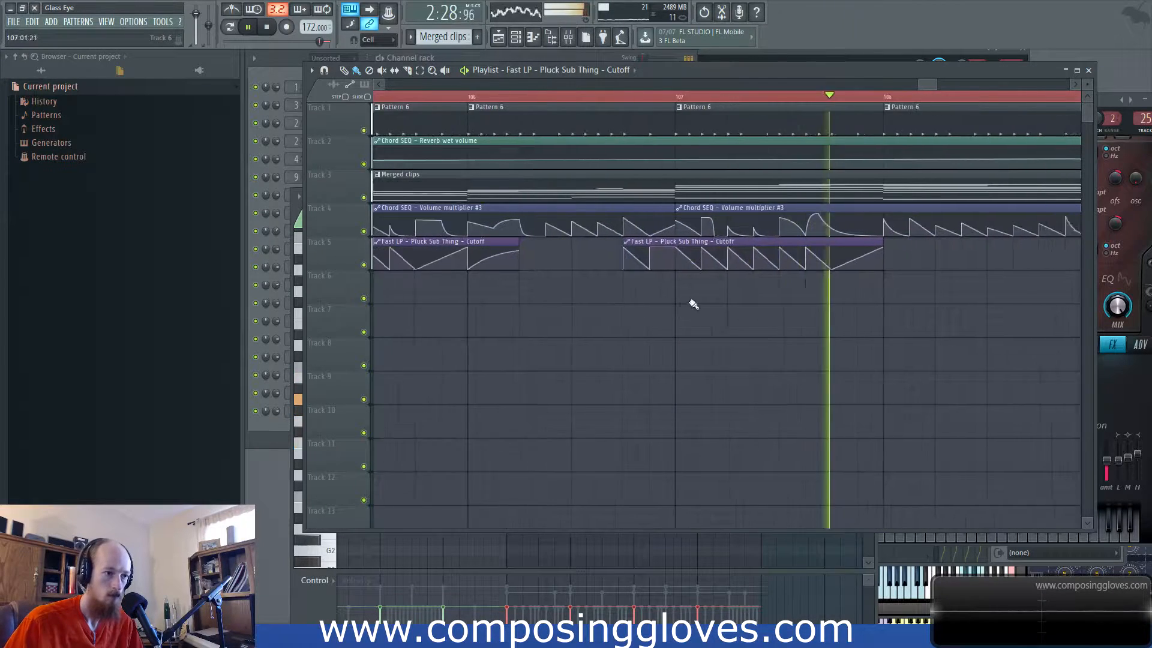
Step: Copy the trimmed cutoff clip to bar 109 on Track 5 and layer a slightly delayed duplicate beneath it on Track 6
scroll(692, 304, down, 2)
drag(745, 241, 1006, 237)
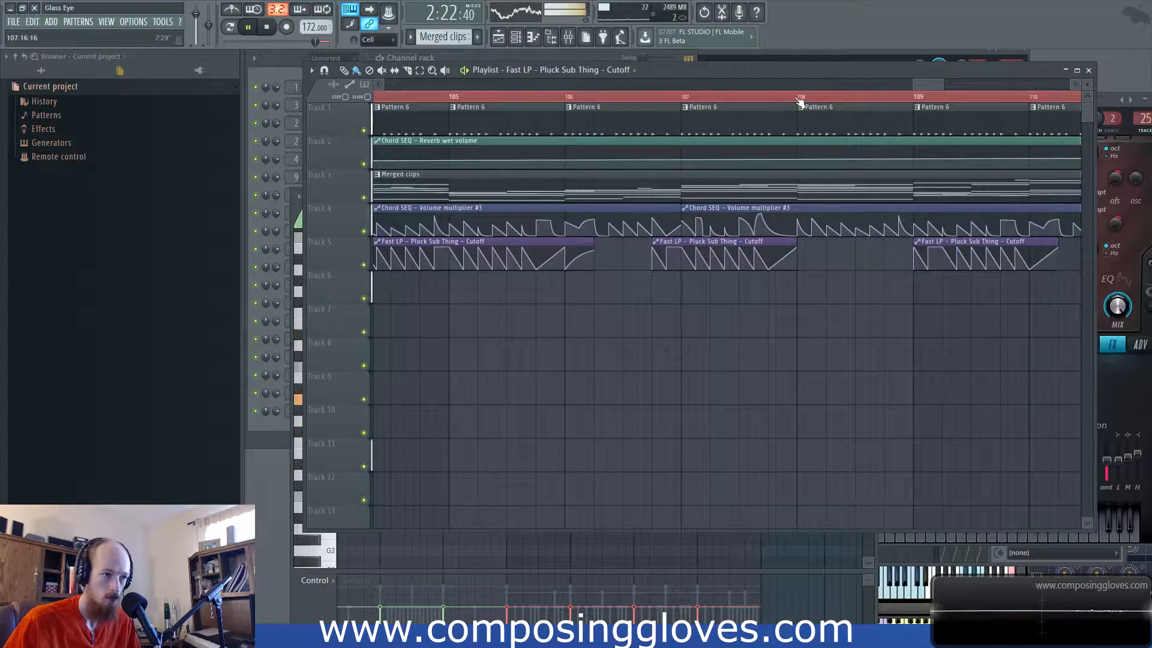
scroll(954, 255, up, 3)
drag(950, 247, 956, 295)
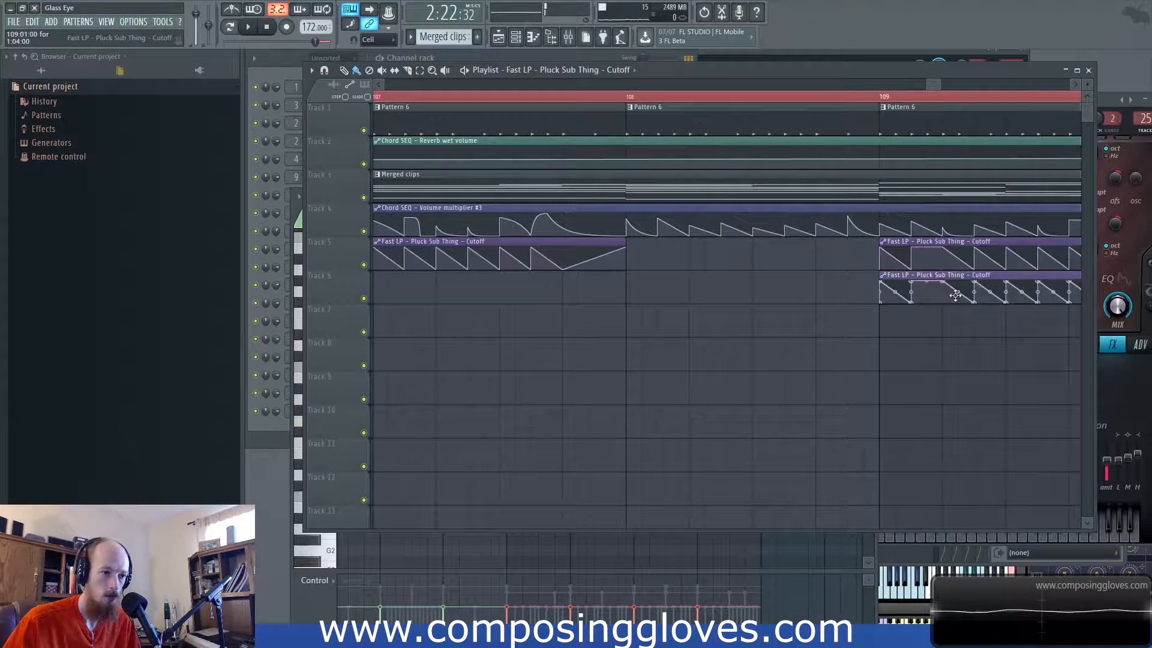
drag(836, 221, 748, 262)
scroll(808, 271, down, 3)
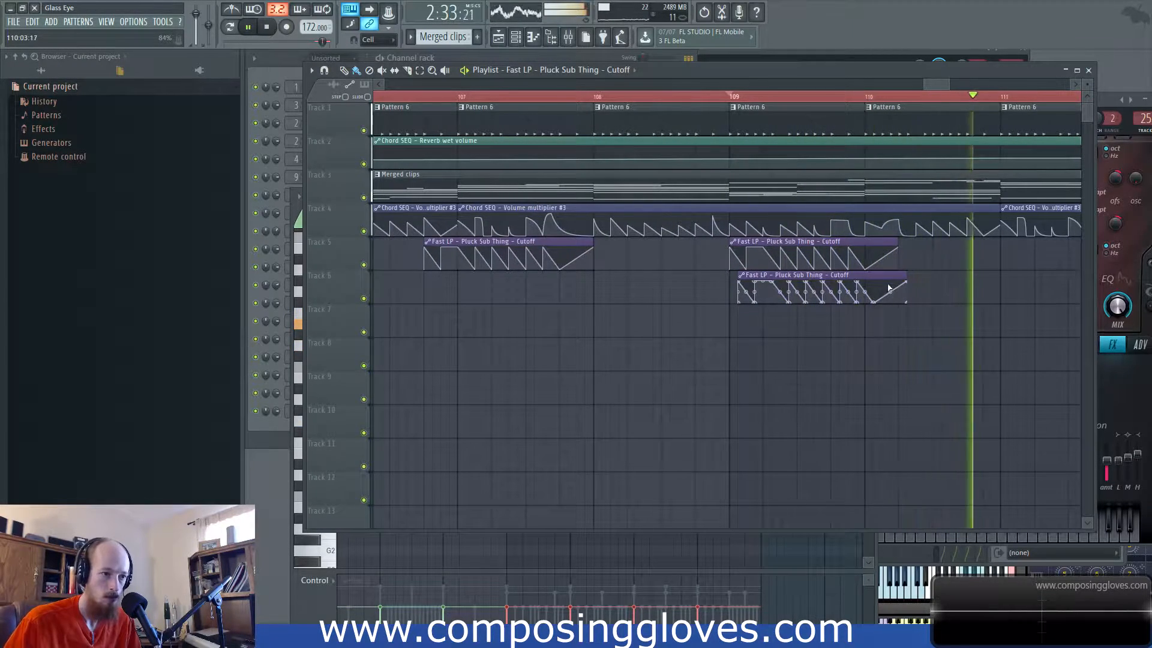
scroll(885, 288, down, 3)
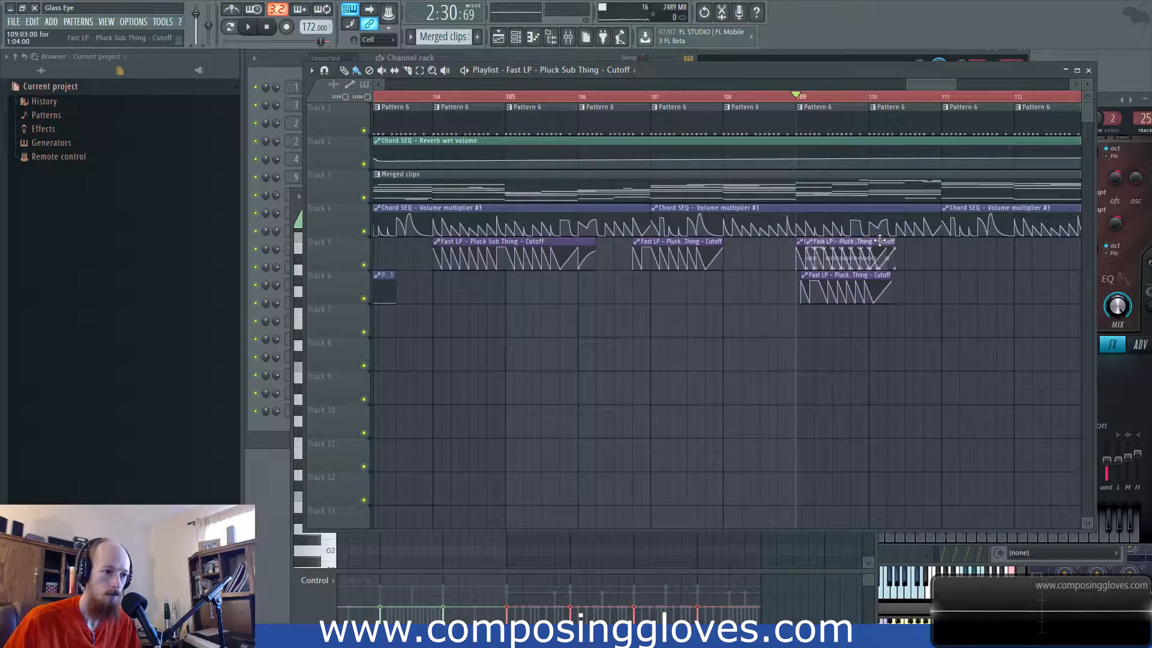
Step: Place one-bar cutoff clips at bars 111 and 112 on Track 5 and play the section back
scroll(862, 321, up, 4)
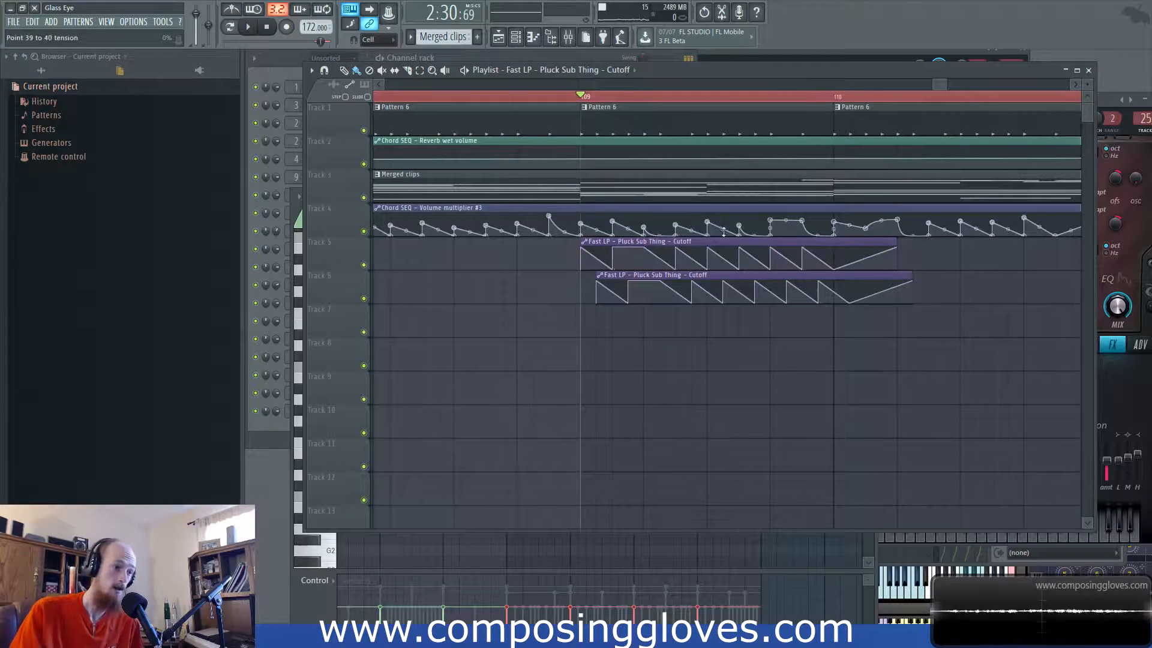
scroll(724, 233, down, 2)
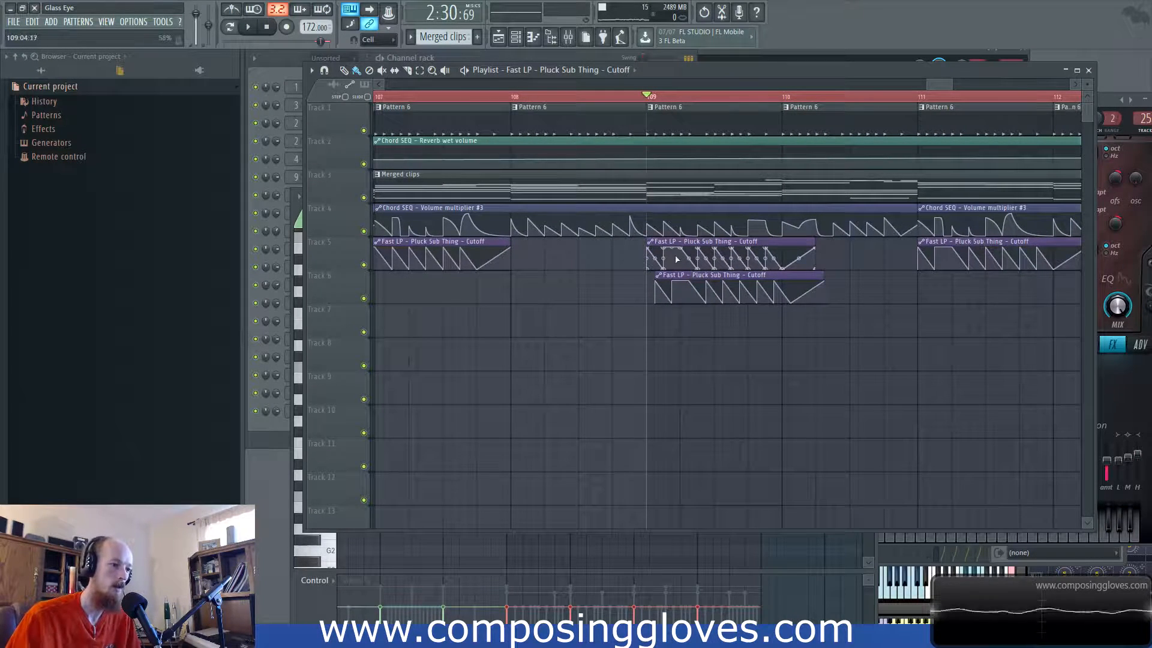
key(space)
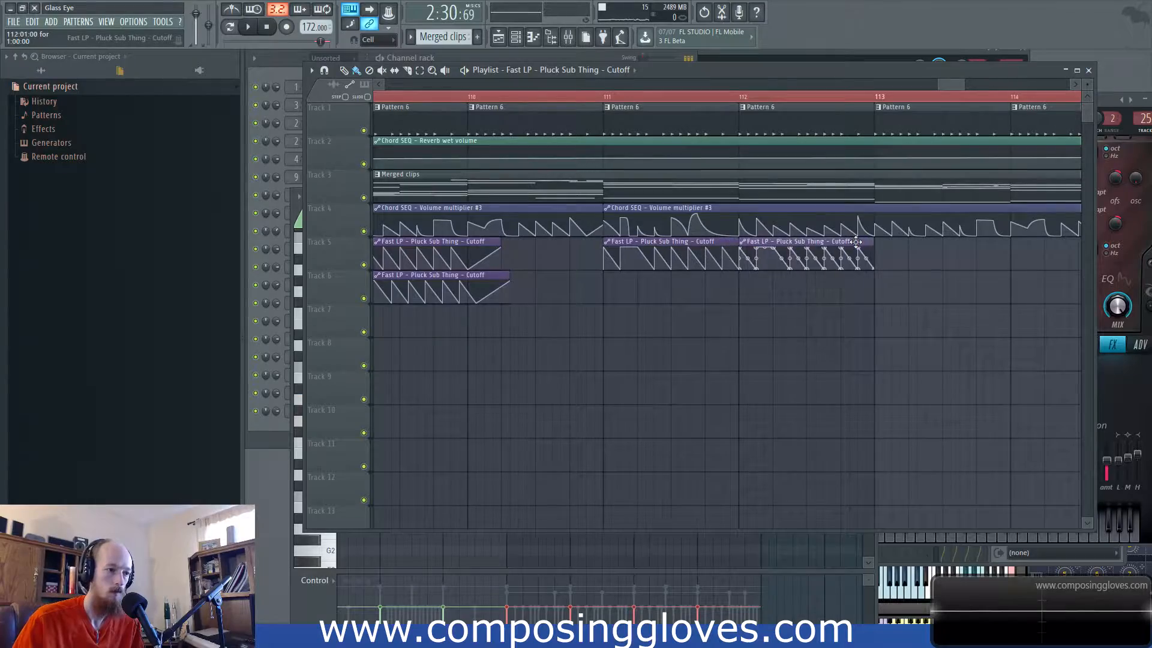
key(space)
Step: Copy the Fast LP - Pluck Sub Thing - Cutoff - Output max level automation to Track 7, starting in bar 111
scroll(828, 298, down, 5)
drag(854, 318, 741, 386)
scroll(658, 360, down, 5)
drag(480, 345, 728, 329)
drag(666, 289, 902, 298)
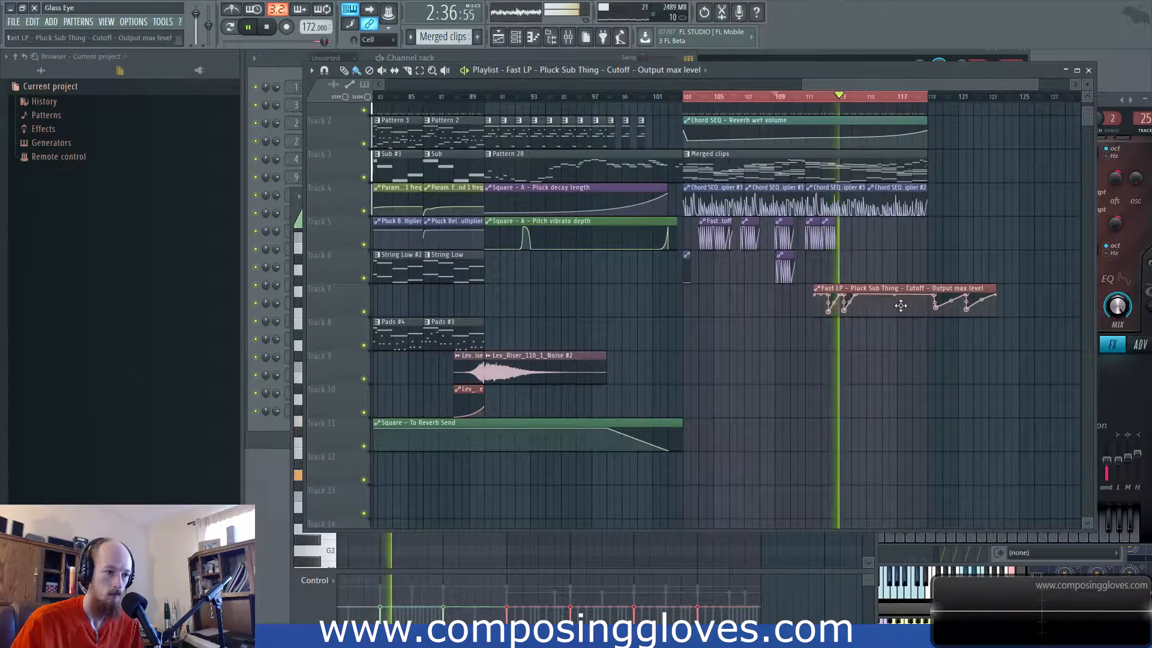
scroll(900, 305, up, 3)
drag(826, 289, 817, 288)
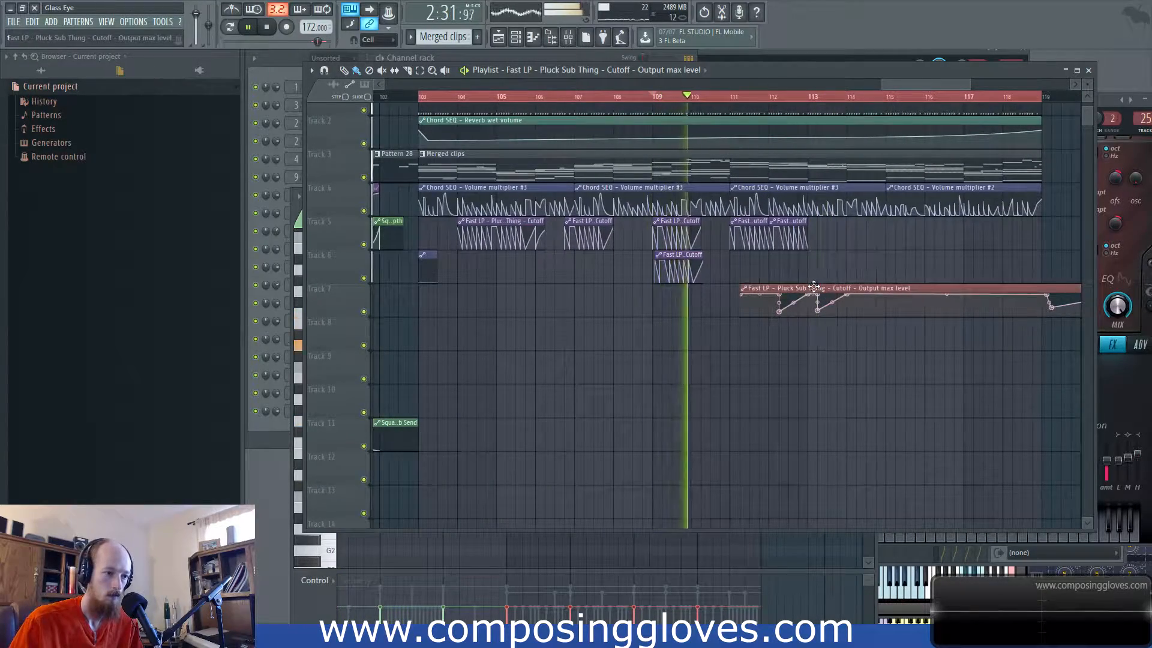
scroll(863, 264, down, 2)
scroll(831, 260, up, 2)
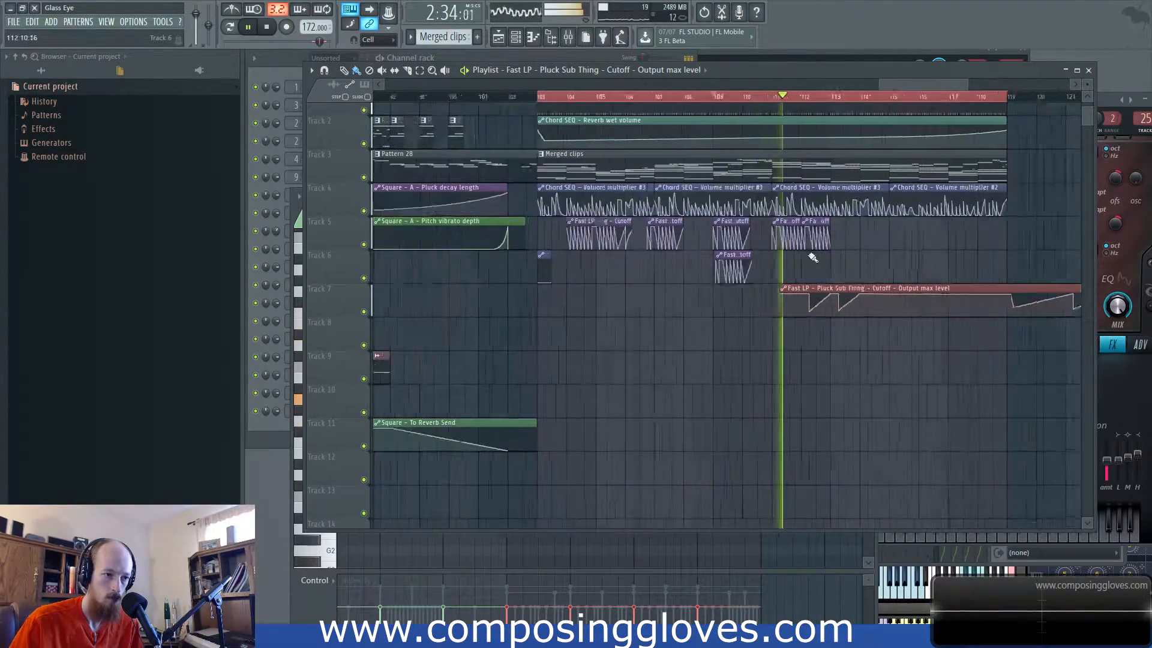
Step: Copy the cutoff clips from bars 111 and 112 to bars 113 and 114, and remove the extra copy at bar 115
drag(737, 237, 909, 220)
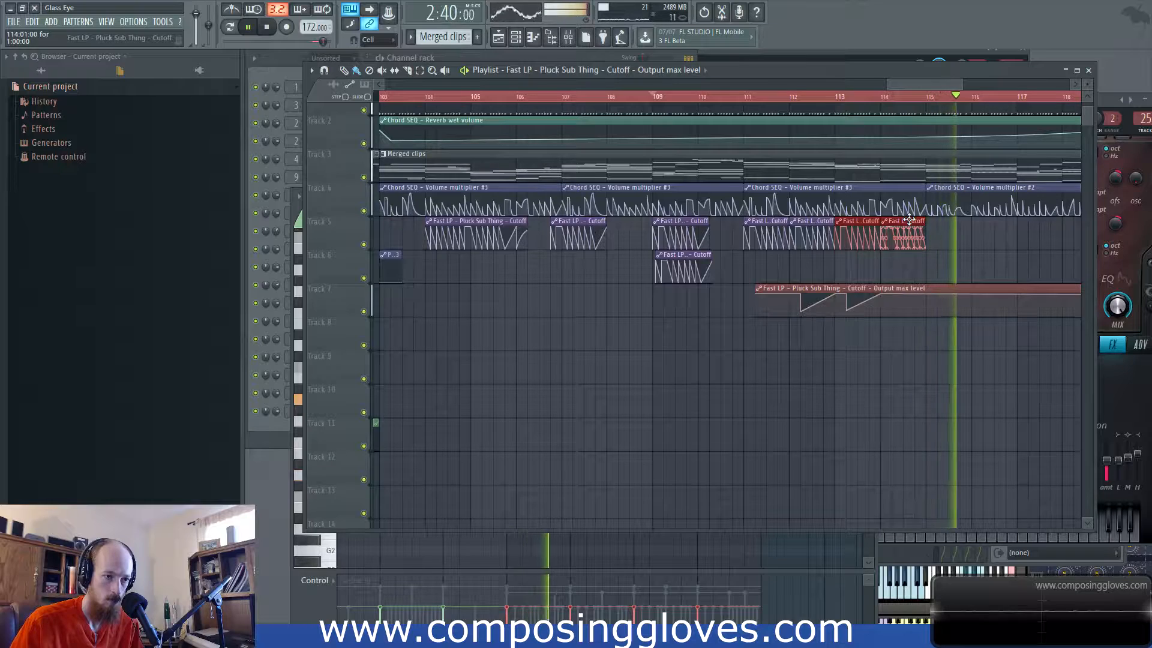
drag(816, 221, 952, 211)
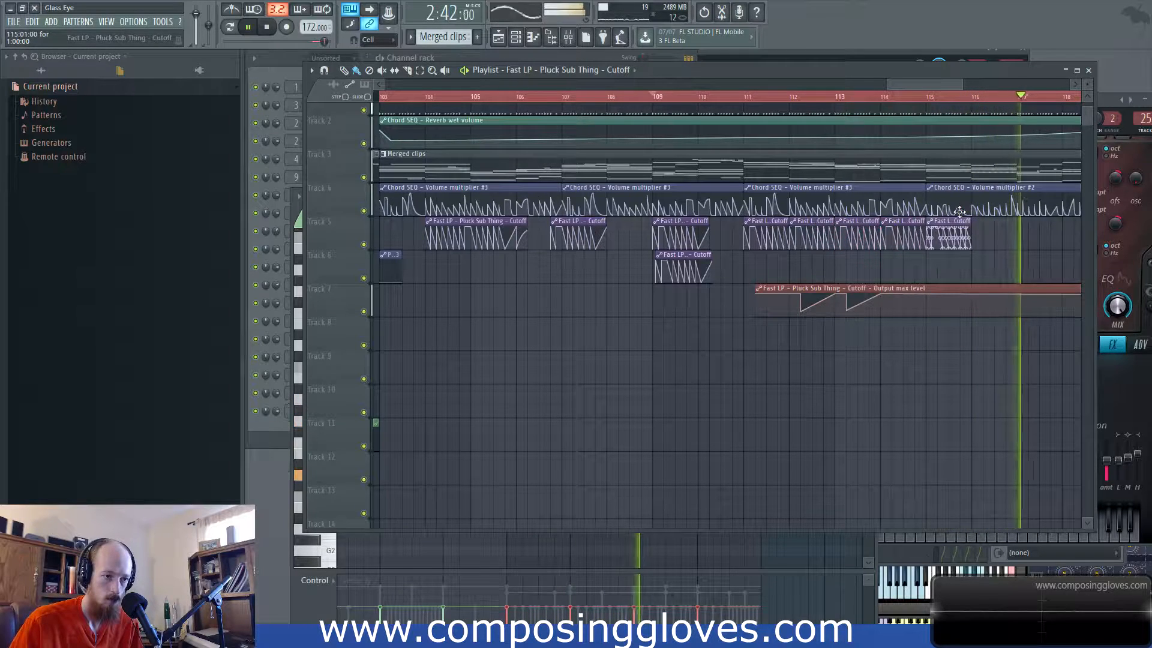
right_click(946, 230)
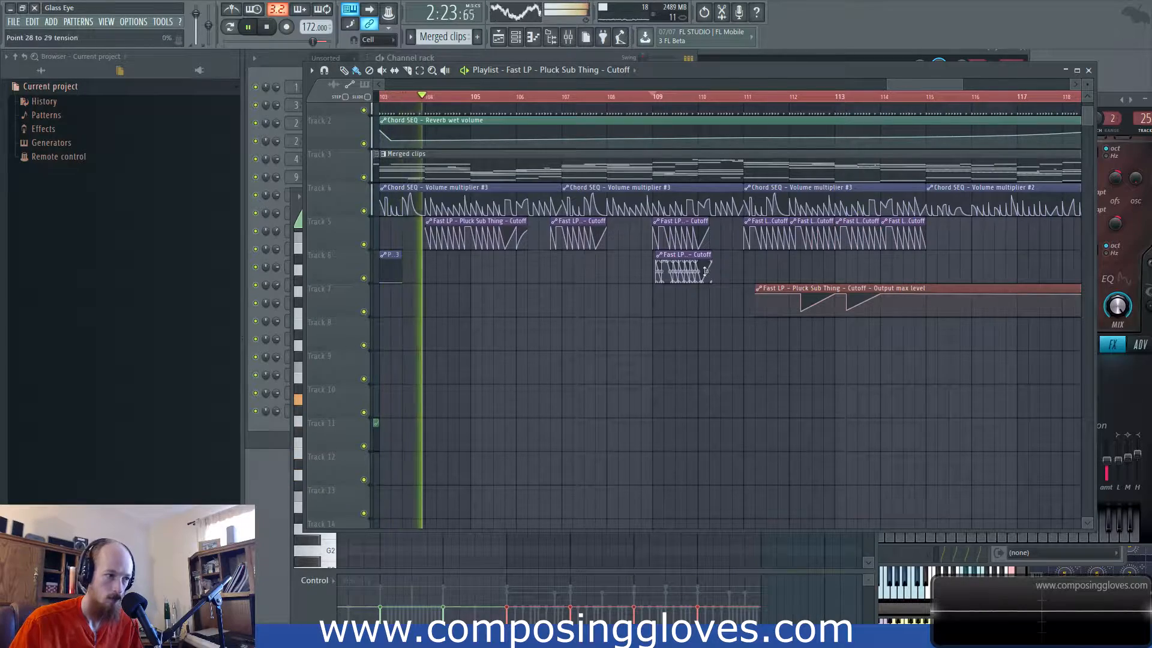
Step: Place a cutoff clip shortened to two steps at the start of bar 115 on Track 6
scroll(706, 270, down, 2)
drag(924, 269, 885, 268)
scroll(885, 268, up, 3)
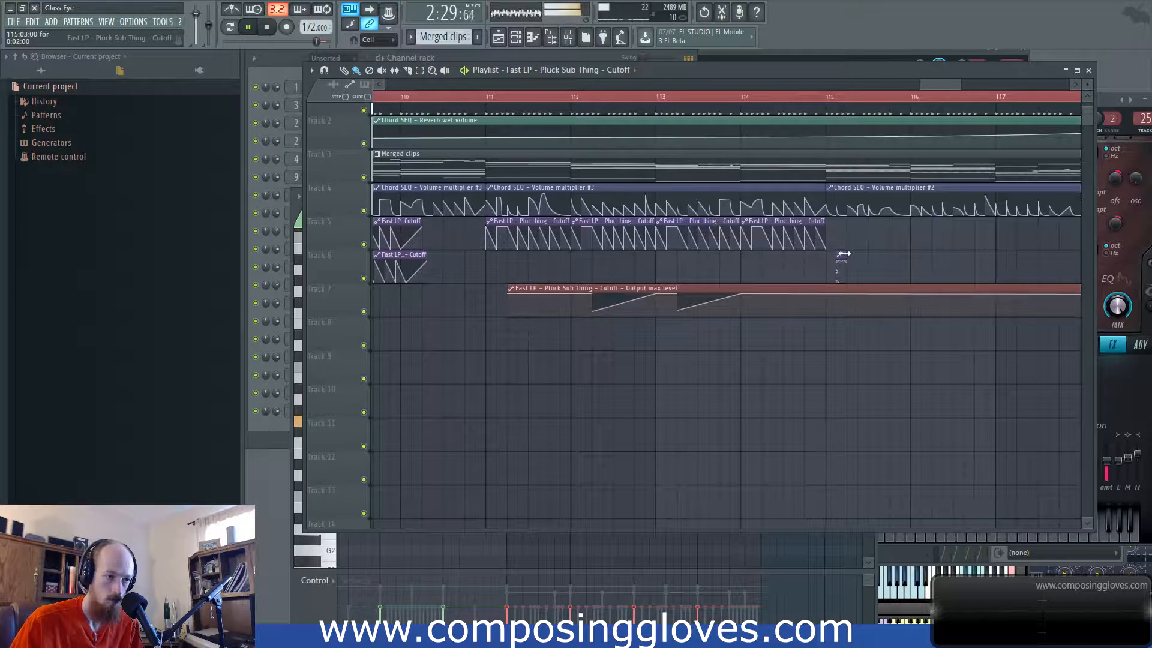
scroll(846, 266, up, 3)
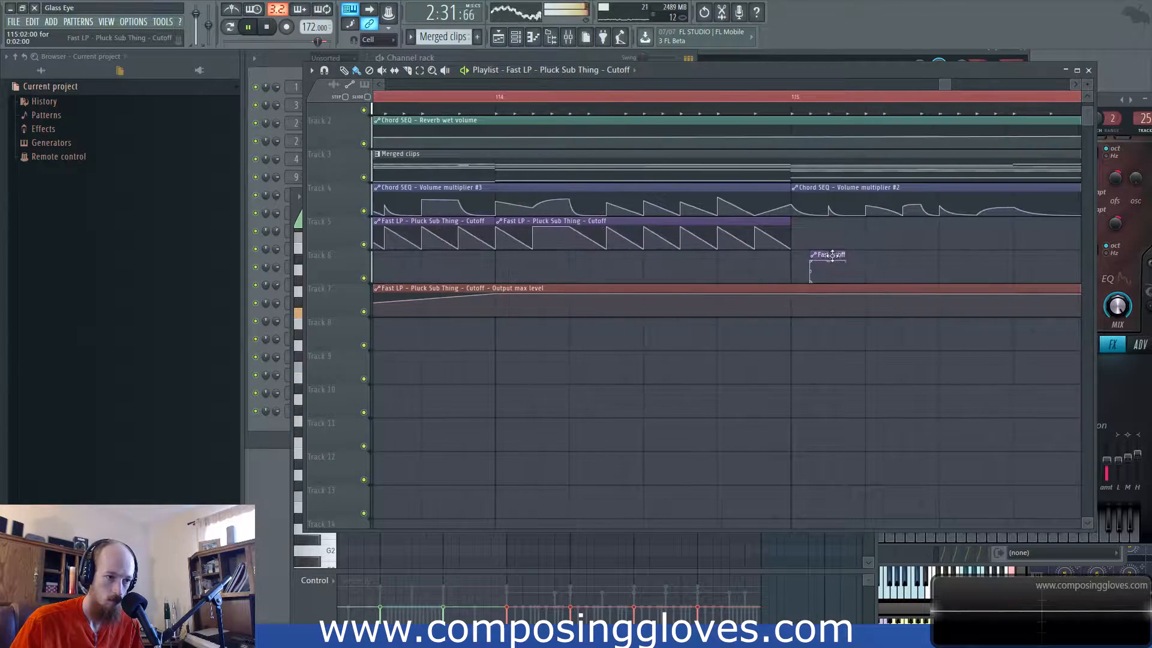
scroll(811, 257, down, 6)
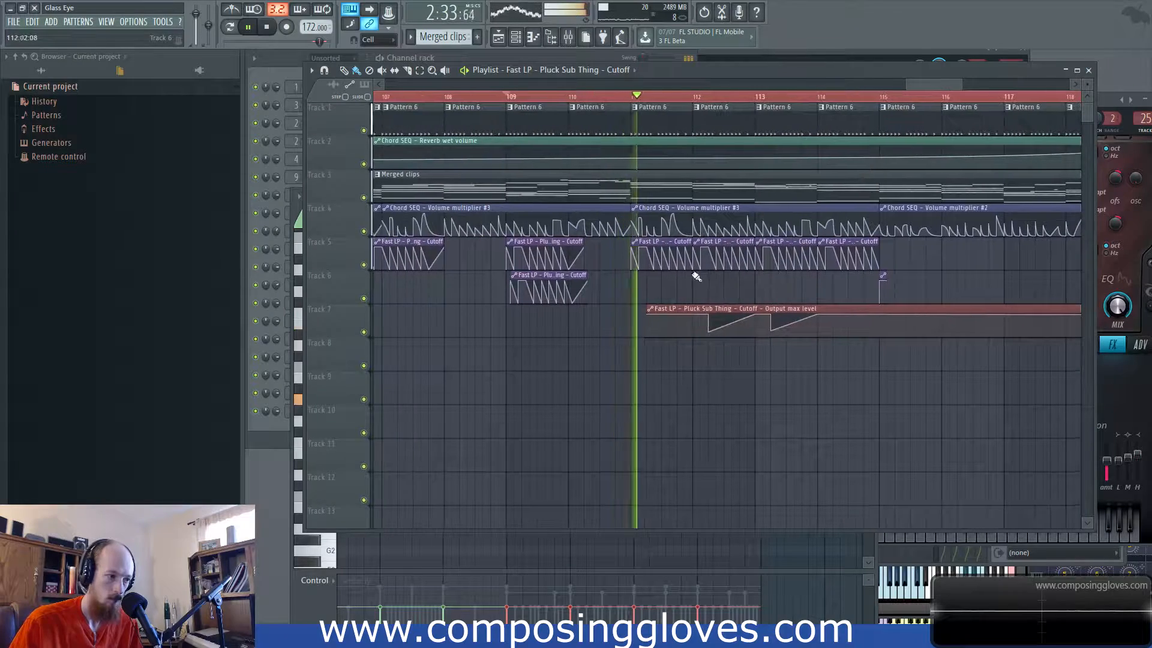
Step: Play back the outro to check the new cutoff and output level automation
scroll(596, 258, left, 2)
key(space)
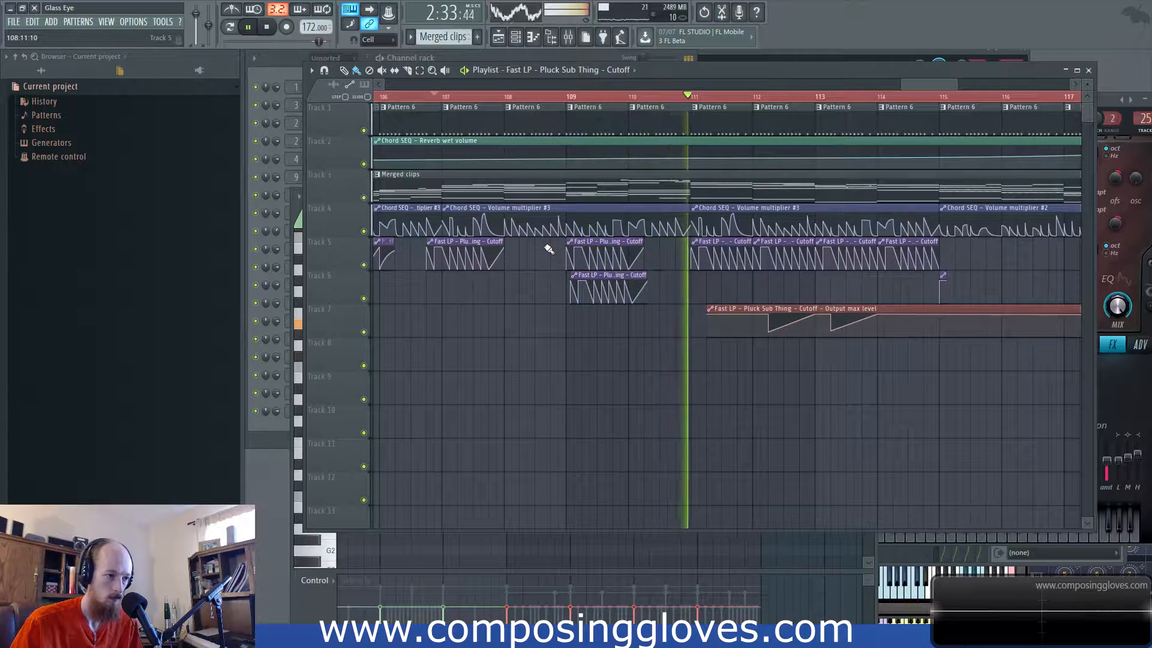
drag(723, 300, 602, 304)
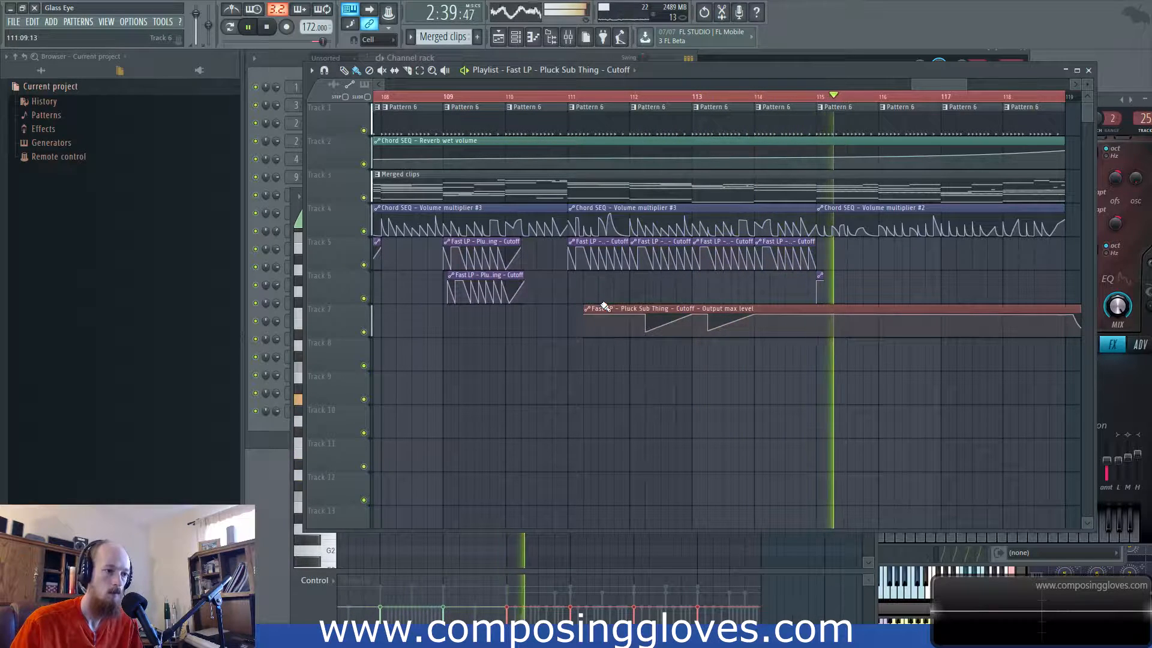
Step: Extend the cutoff clip starting at bar 114 on Track 5 to the end of the outro and make it unique
drag(784, 274, 645, 298)
drag(651, 242, 832, 243)
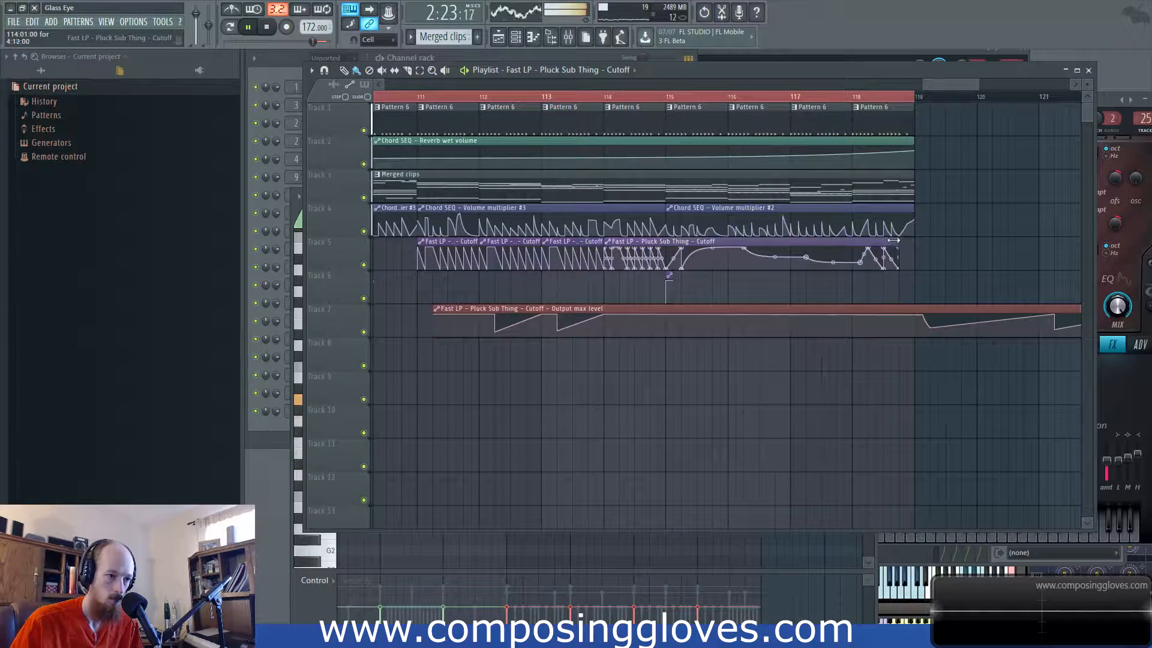
right_click(609, 246)
click(634, 332)
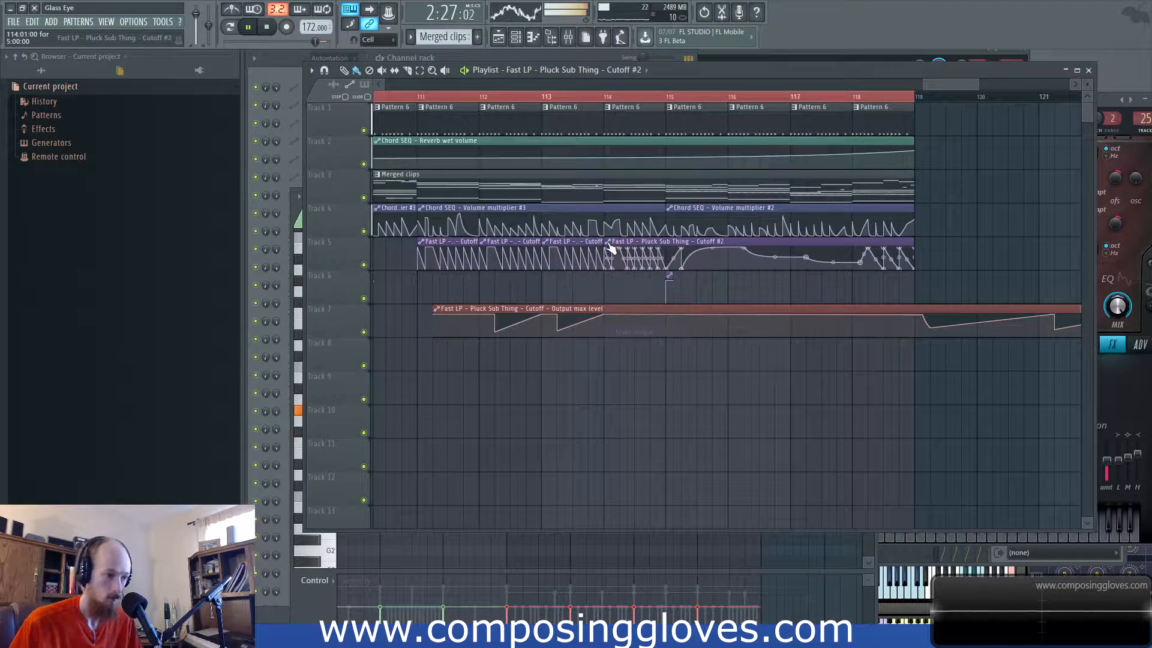
Step: Play from bar 113 and reshape the Cutoff #2 curve into a gradual rise between bars 115 and 118
click(548, 97)
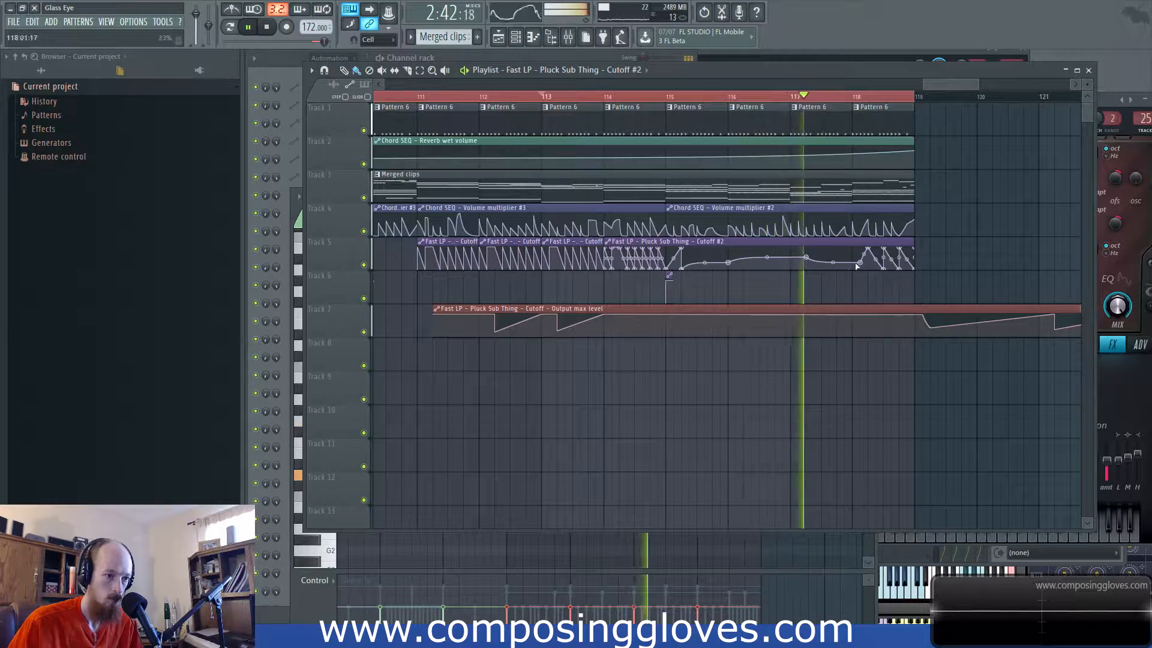
drag(860, 263, 861, 257)
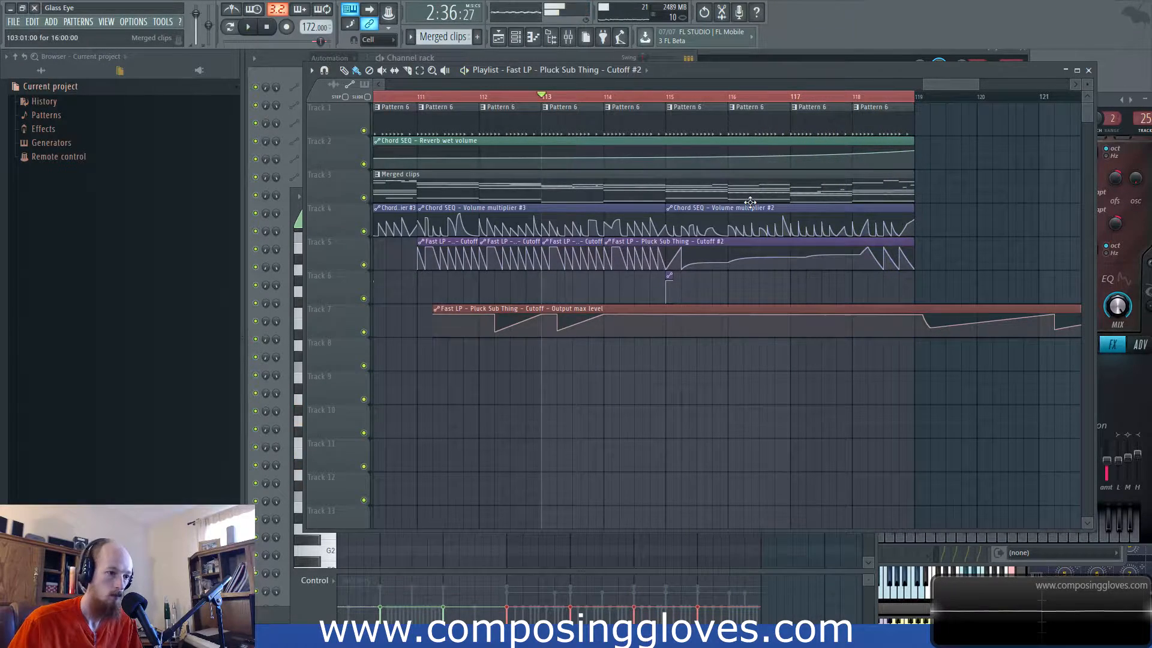
Step: Shorten the output max level automation on Track 7 to end with the other outro clips at bar 119, and stop playback
scroll(864, 257, down, 3)
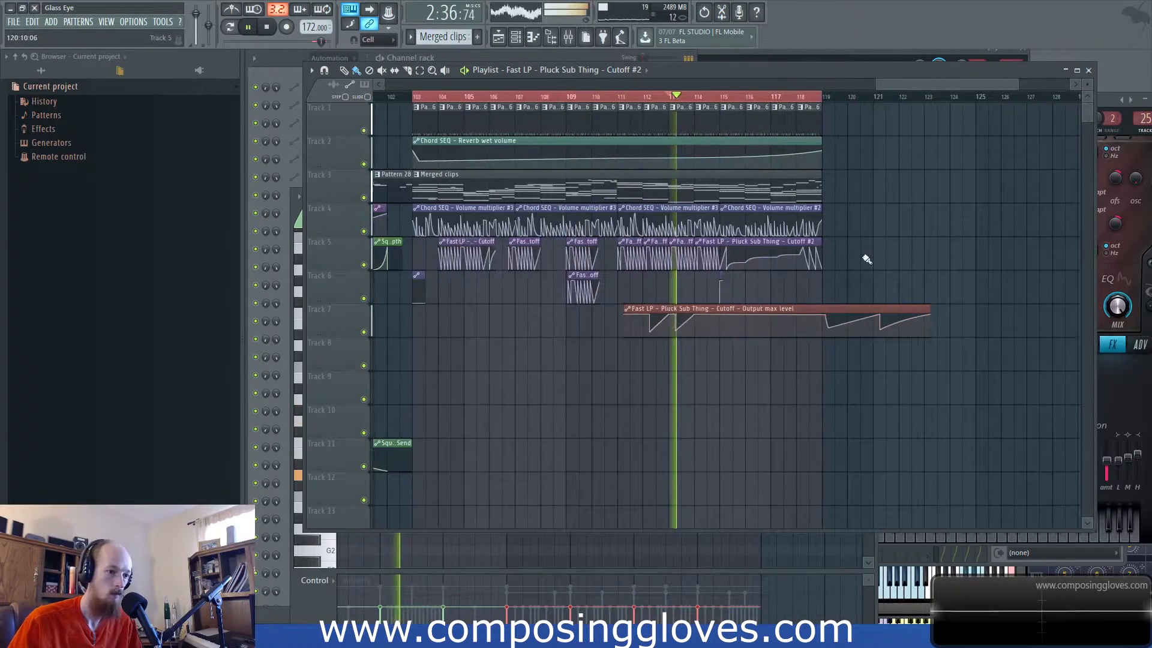
drag(924, 306, 870, 300)
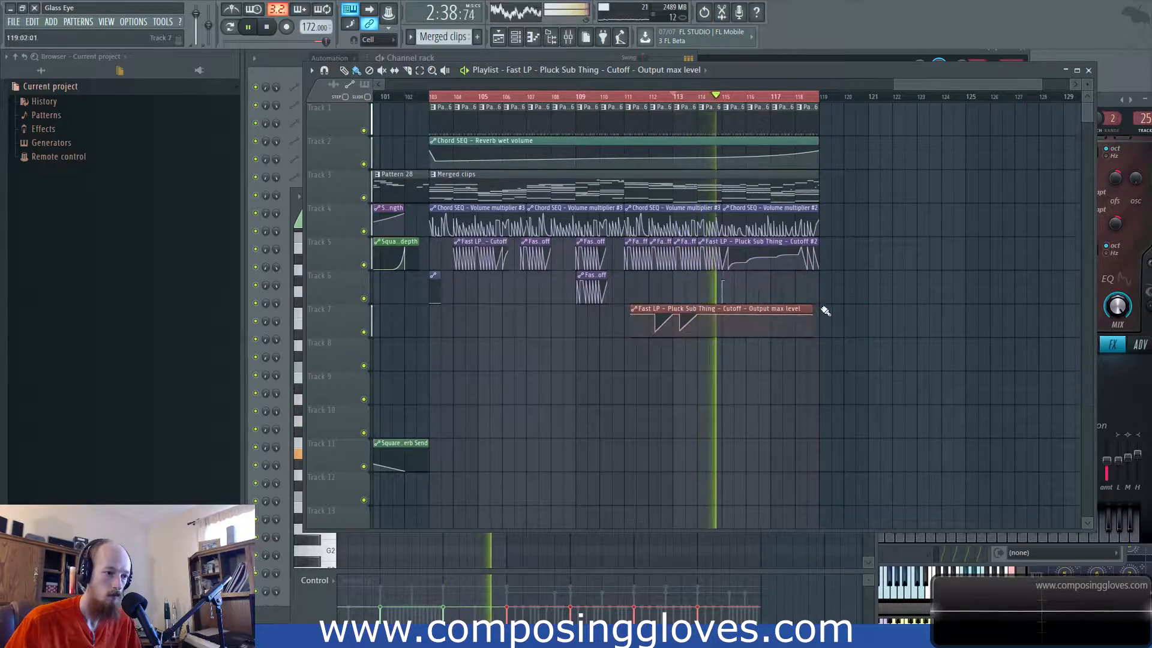
ctrl+scroll(822, 310, up, 5)
ctrl+scroll(596, 288, down, 5)
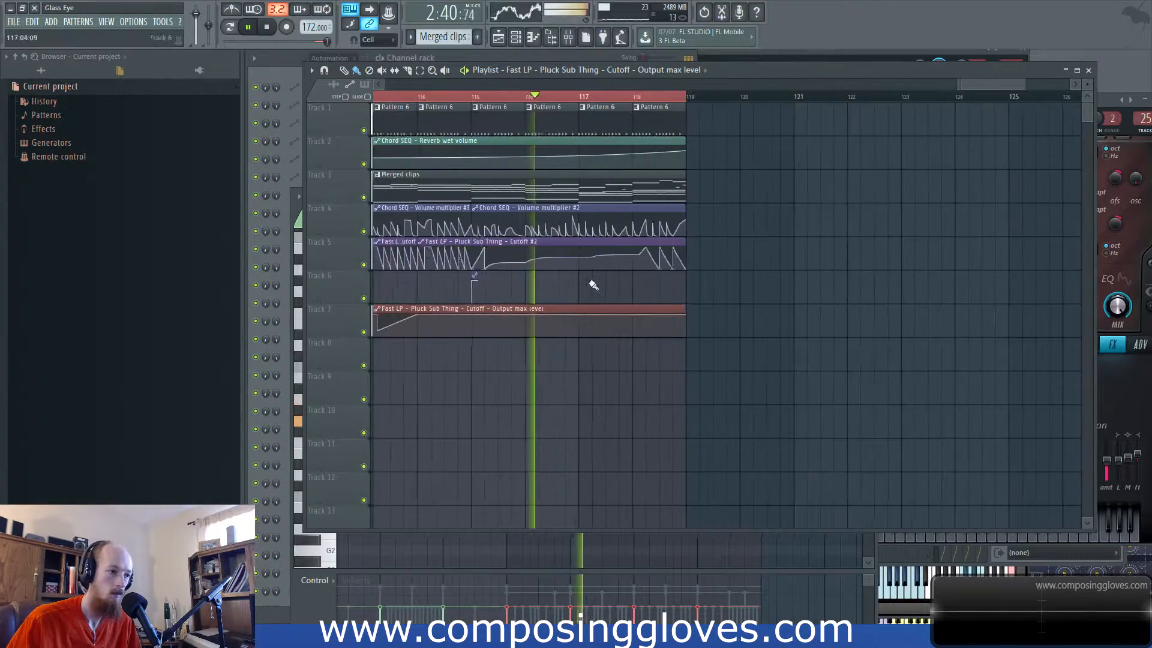
key(space)
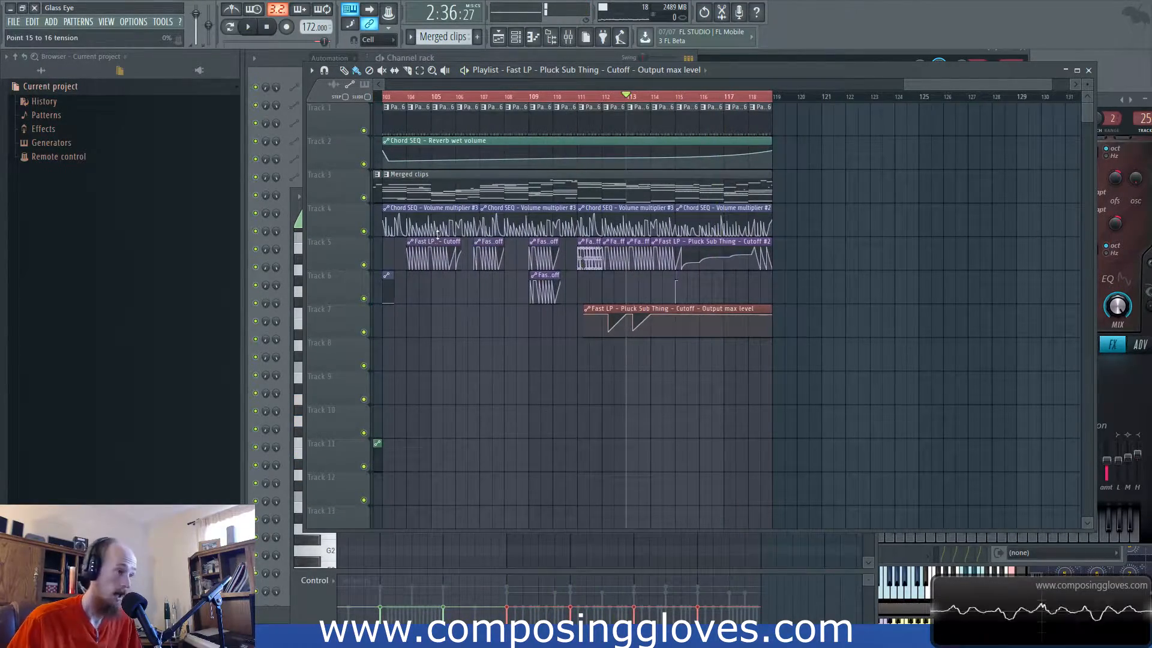
Step: Audition the free loops in the LoopMaster David Carbone DandB Masterclass folder under FL Stuff
click(33, 86)
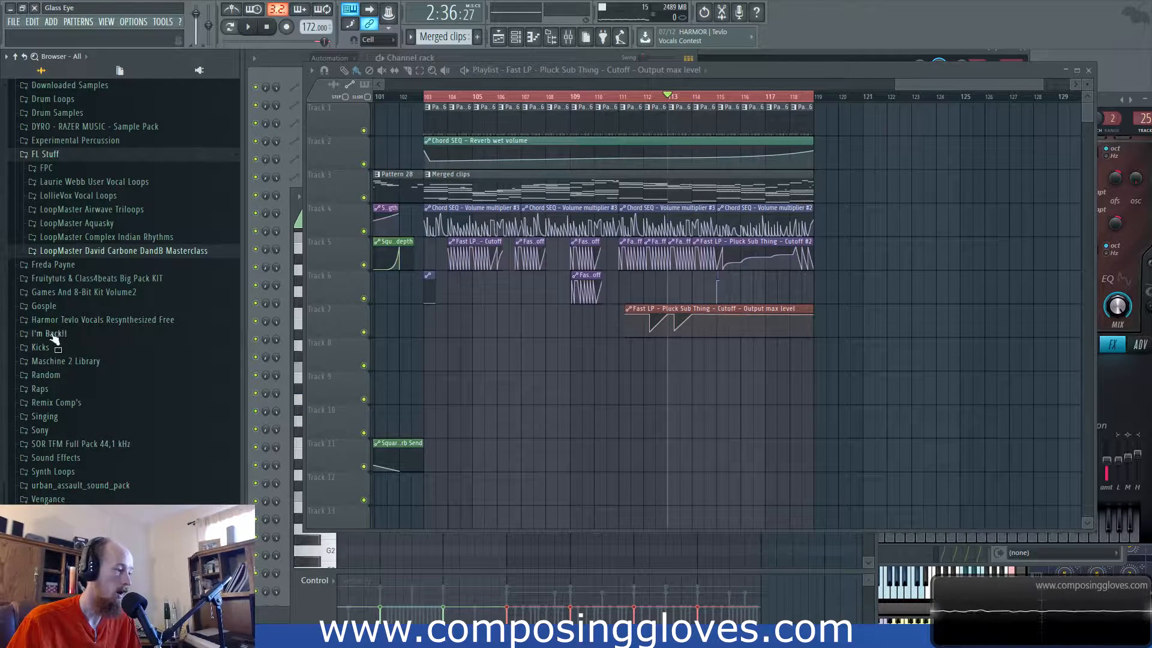
click(171, 252)
click(137, 266)
click(138, 317)
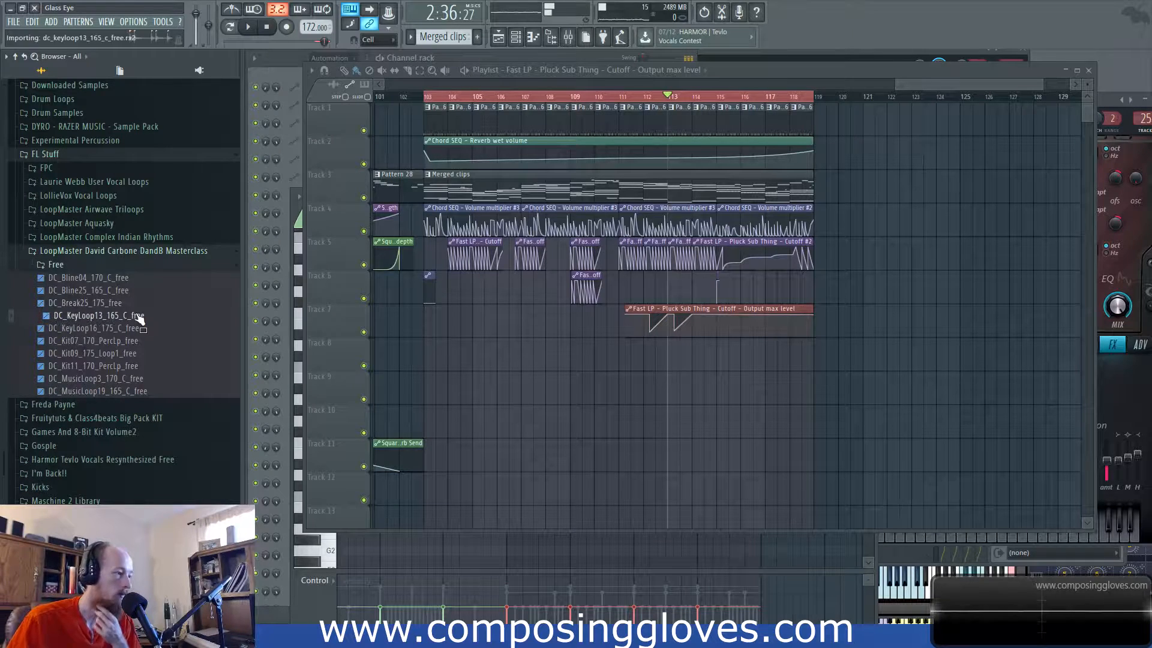
click(147, 341)
click(150, 354)
click(149, 366)
click(82, 250)
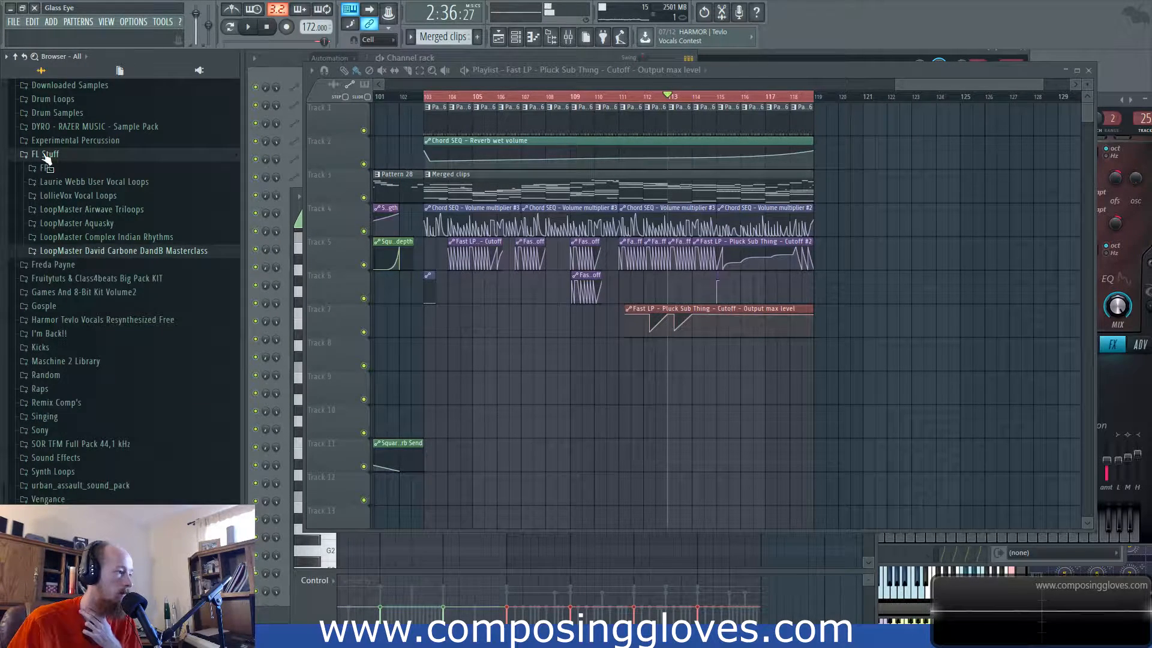
click(72, 158)
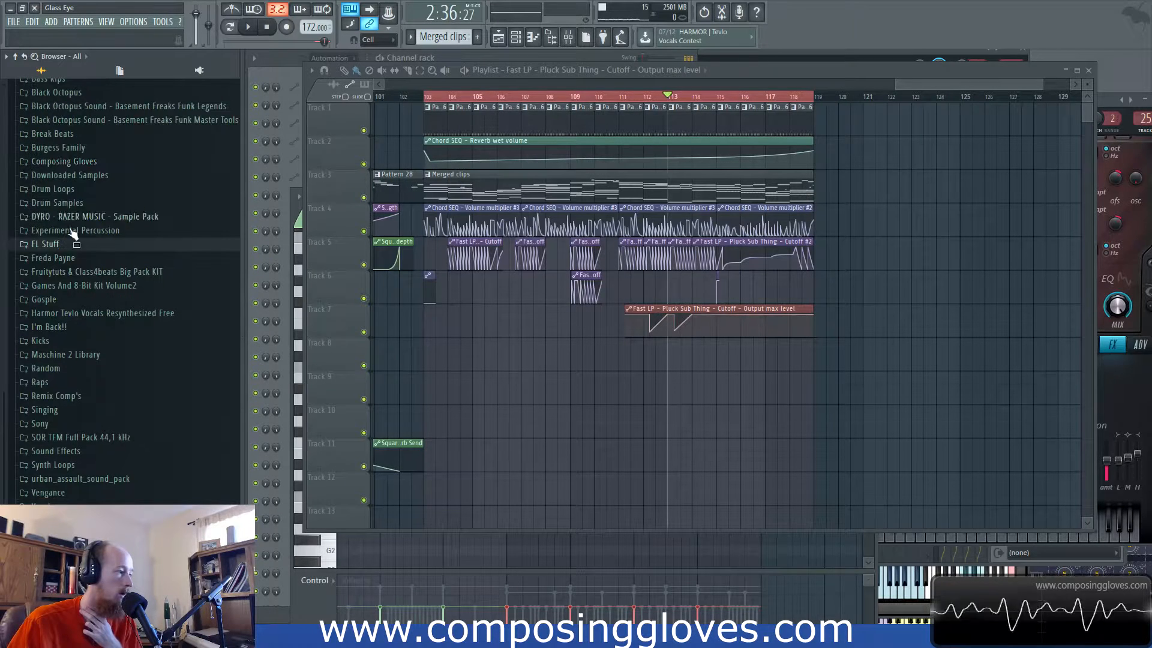
Step: Look through the Black Octopus folder and the Outbreak Kit in Vengence Dance Exploasion for usable loops
scroll(90, 252, up, 5)
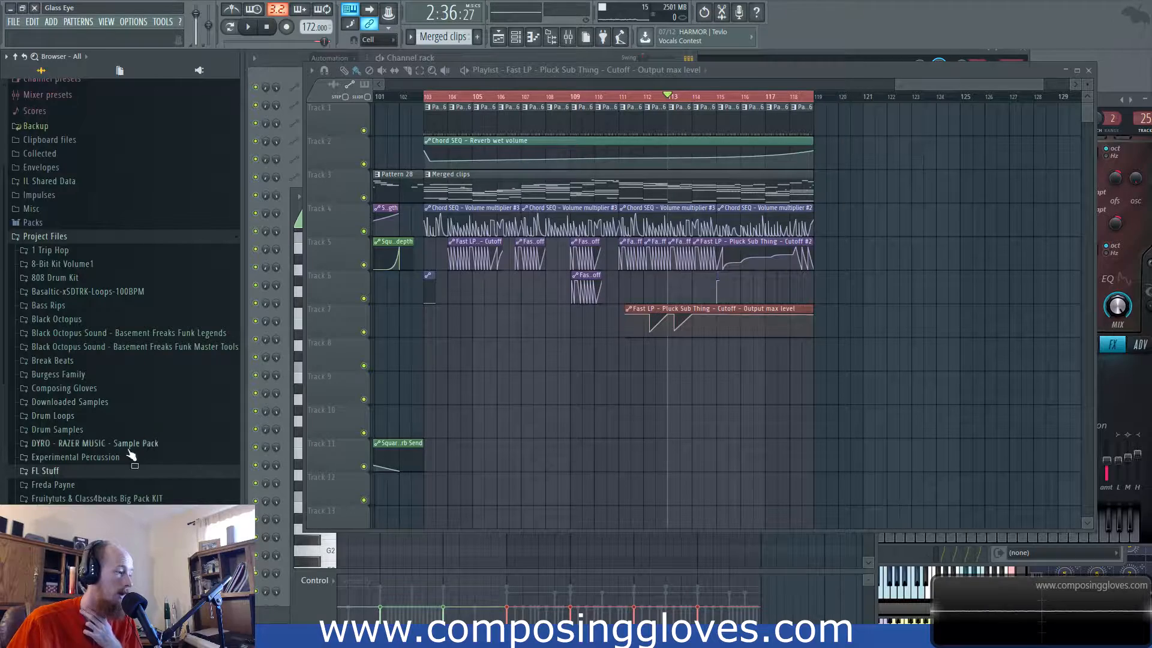
click(96, 319)
click(96, 319)
scroll(99, 360, down, 5)
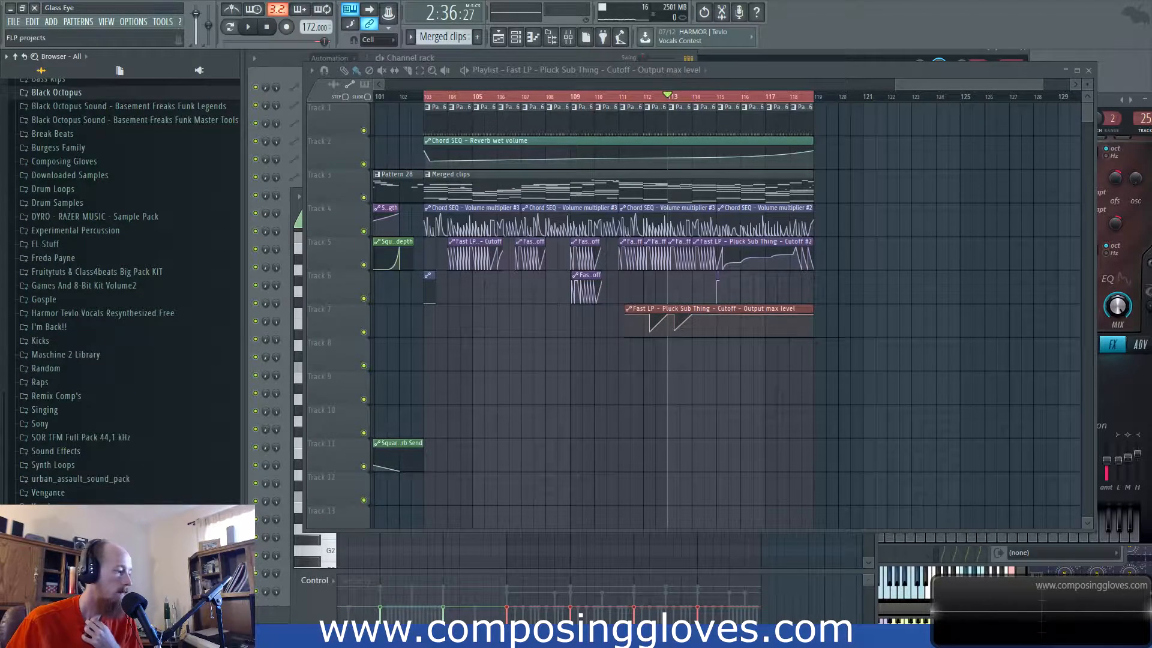
click(180, 492)
click(160, 480)
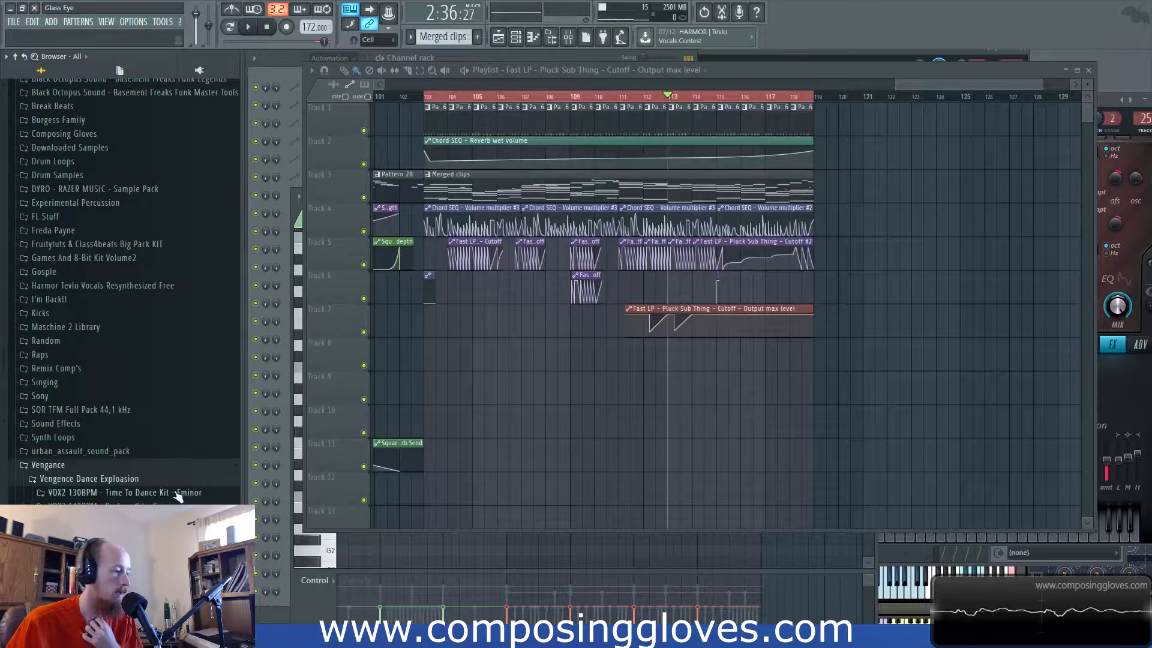
click(138, 383)
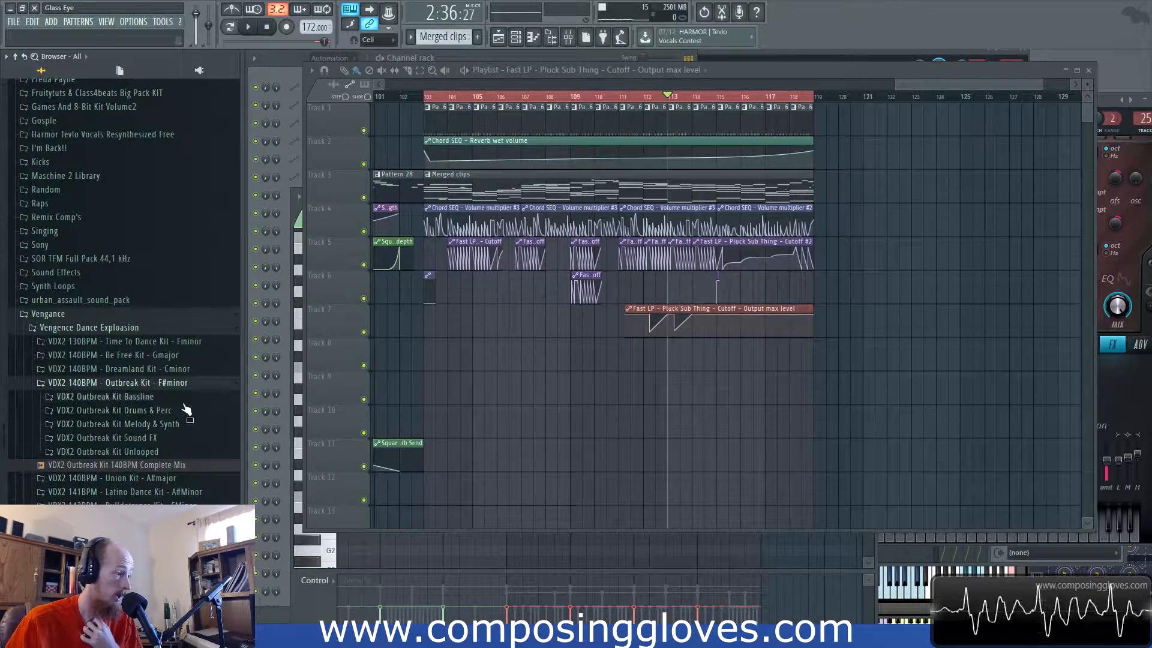
click(149, 454)
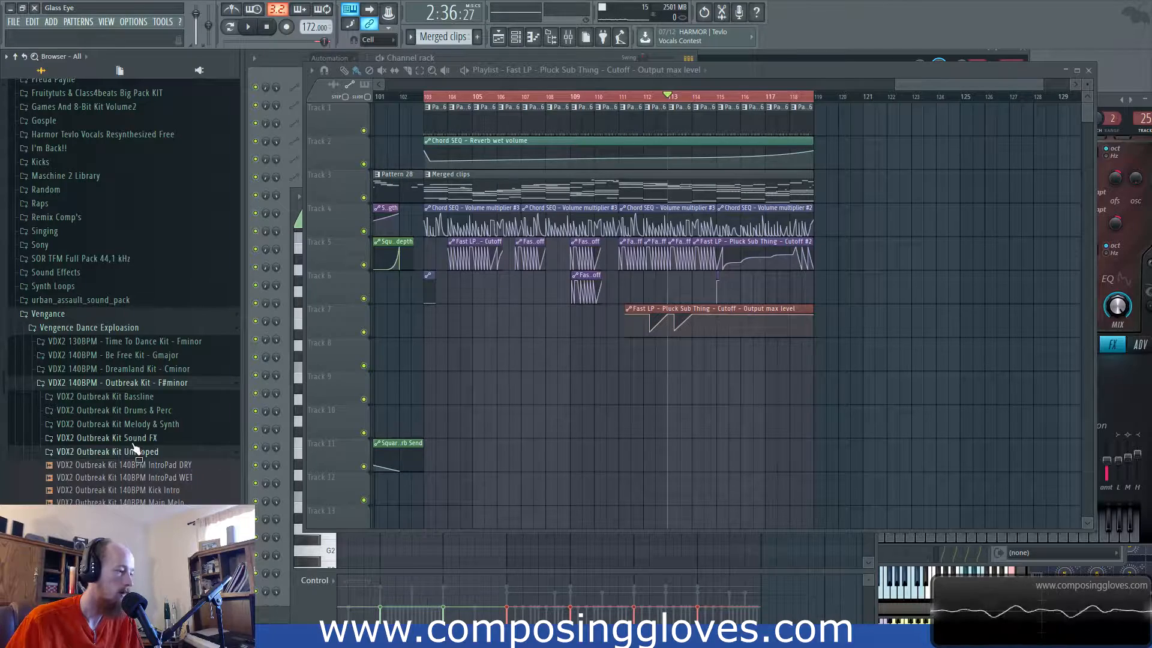
Step: Audition Loops 01 to 03 in the drums and percussion folder of the VDX2 140BPM Dreamland Kit
click(139, 369)
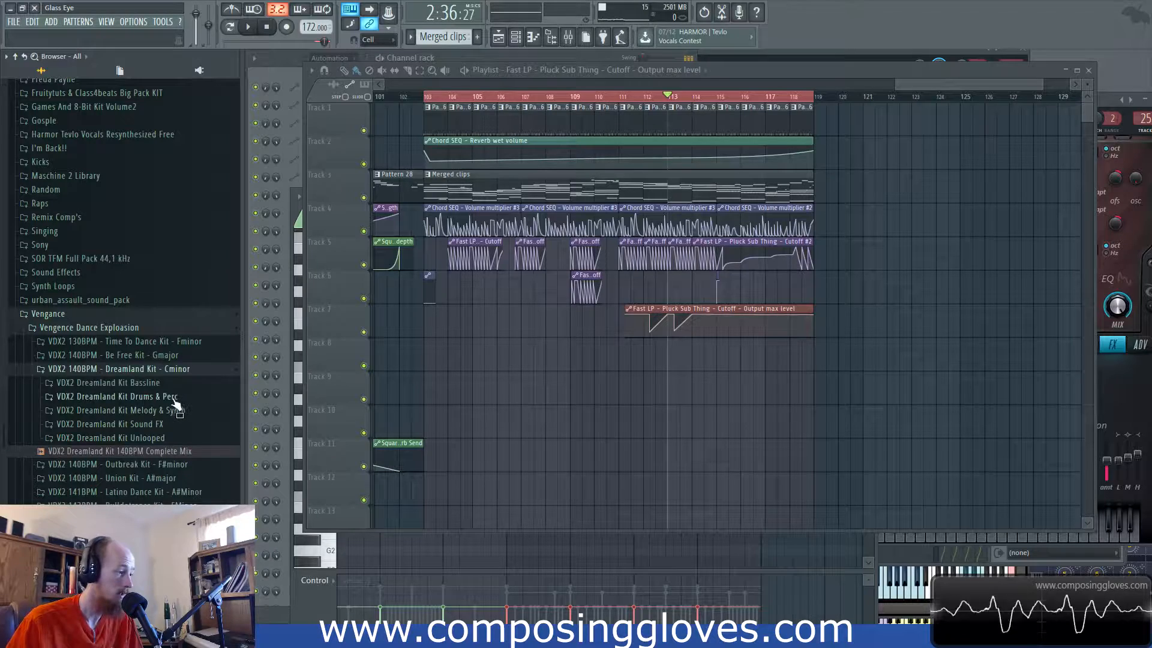
click(171, 398)
click(186, 462)
click(182, 474)
click(179, 486)
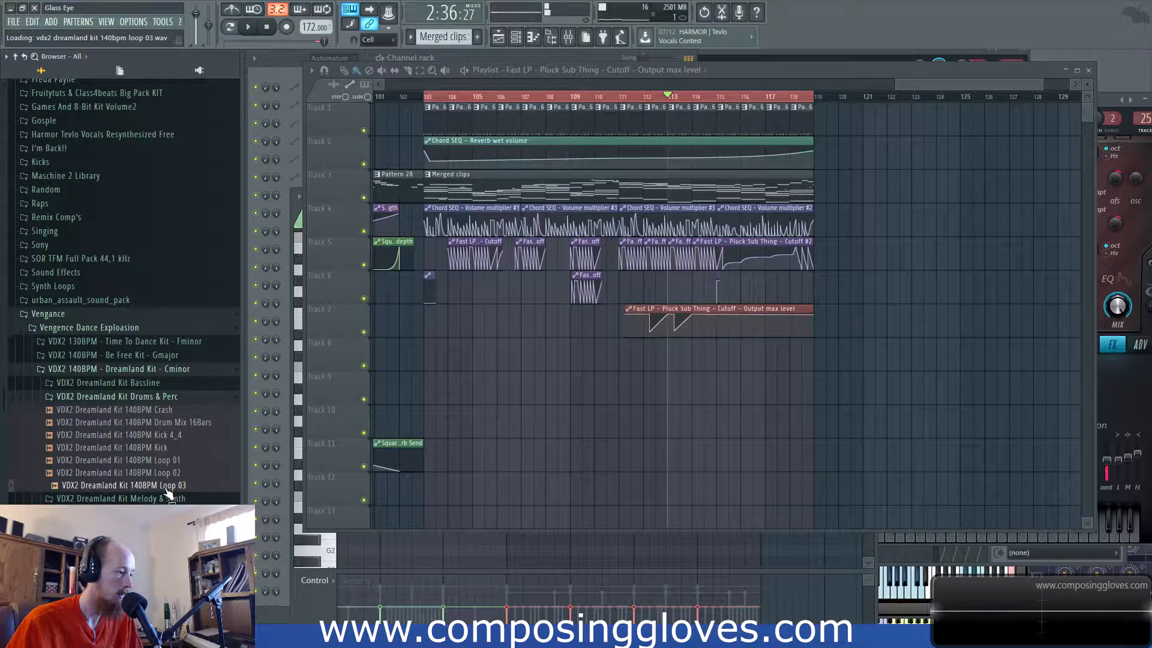
click(128, 397)
click(129, 371)
Step: Audition the drum loops of the VDX2 140BPM Be Free Kit and Union Kit
click(132, 355)
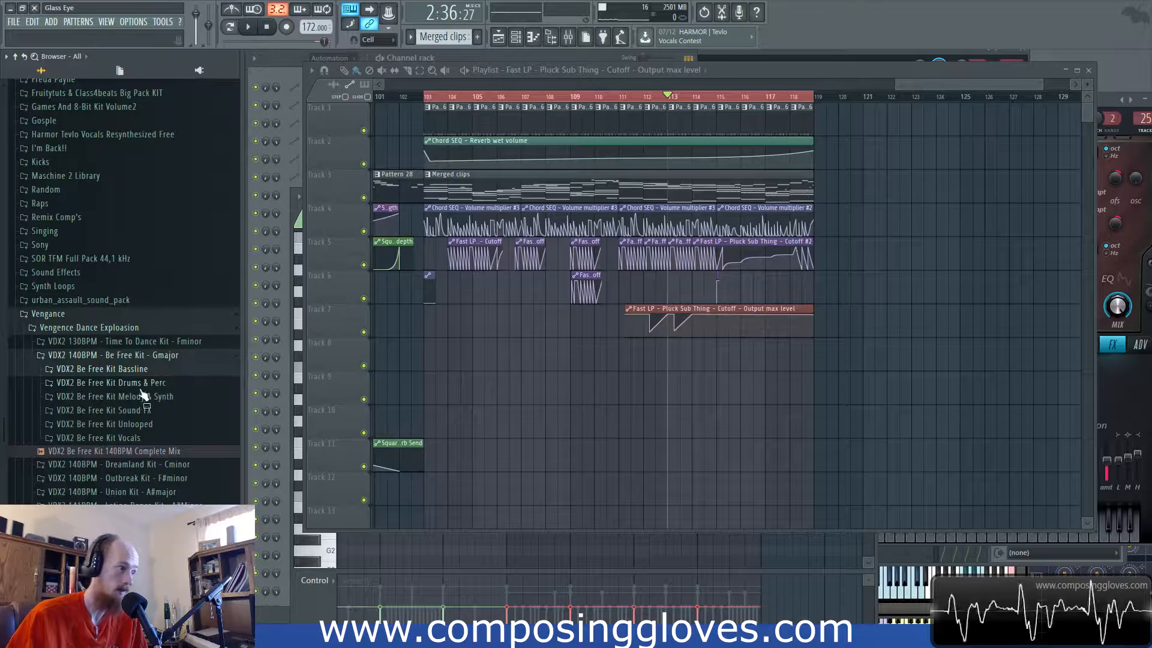
click(144, 383)
click(161, 480)
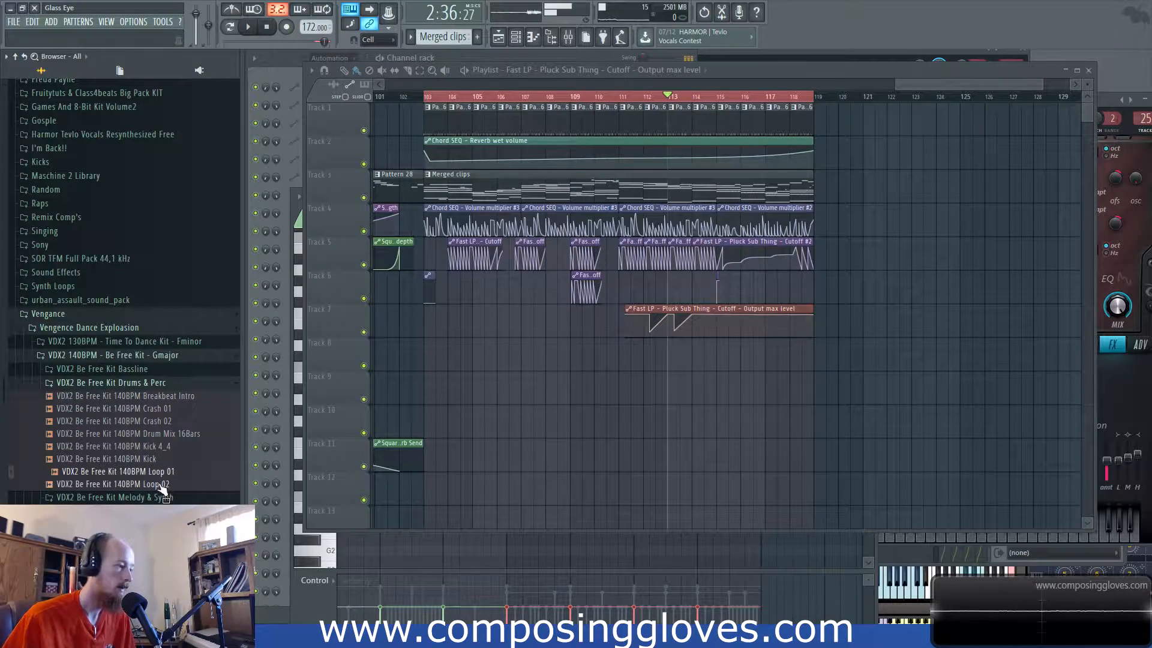
click(144, 384)
click(131, 355)
click(135, 397)
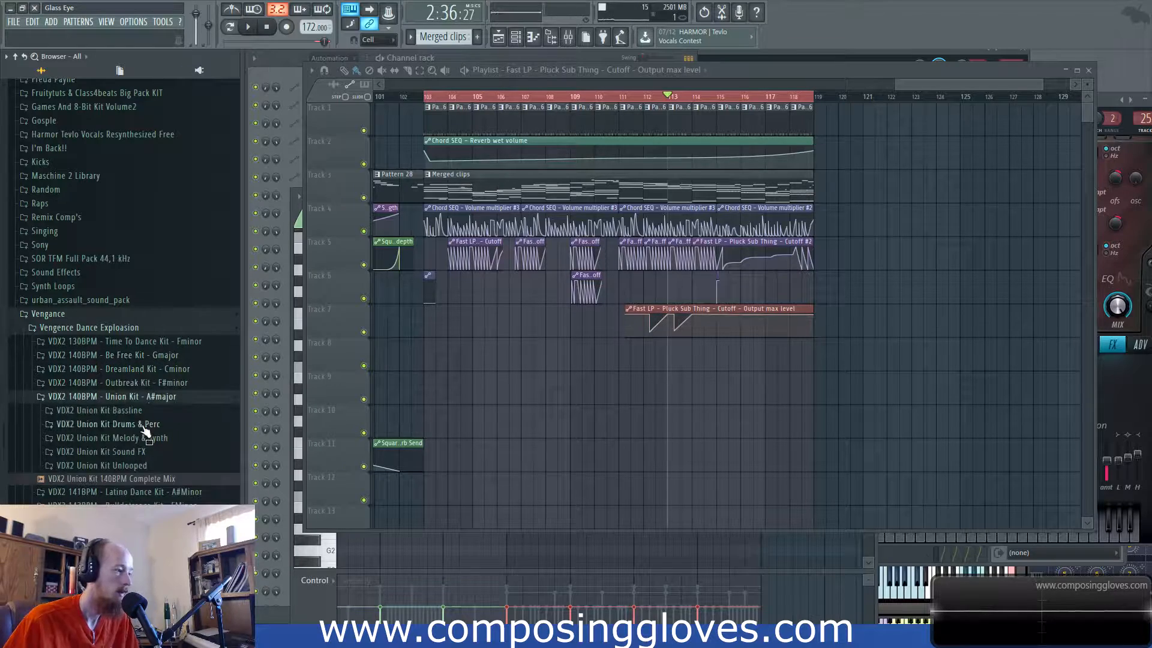
click(145, 425)
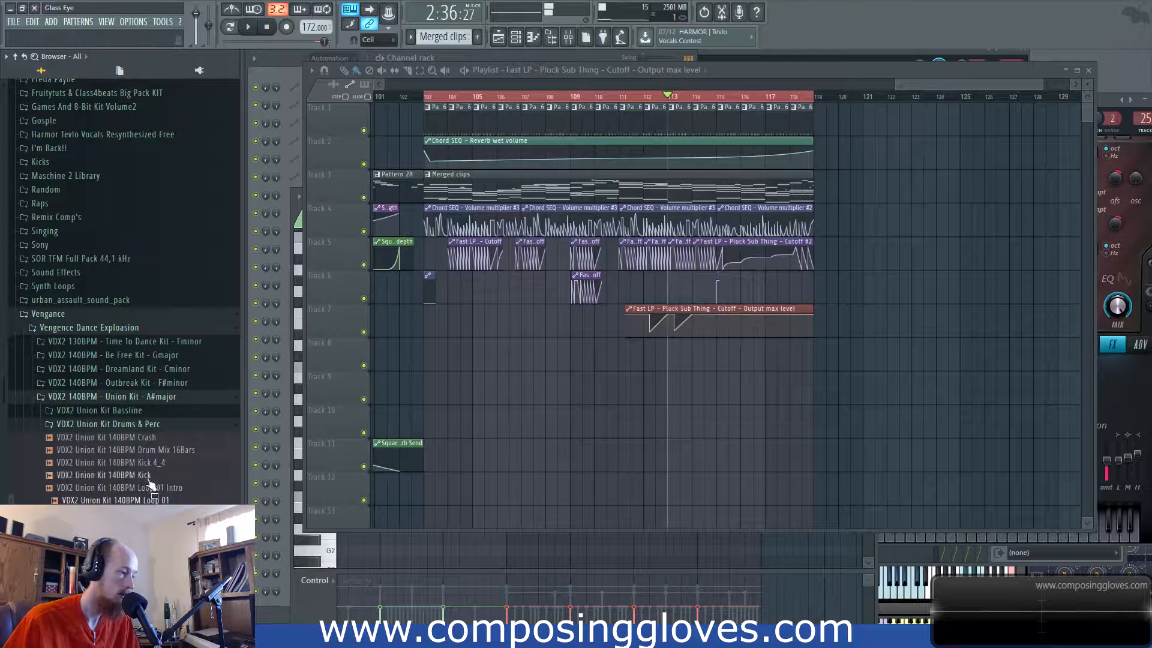
click(160, 397)
Step: Place VDX2 Bulldotrance Kit 142BPM Loop 02 from the kit's drums and percussion on Track 8 at bar 112
click(155, 424)
click(180, 453)
click(178, 490)
drag(180, 516, 679, 372)
scroll(679, 372, up, 5)
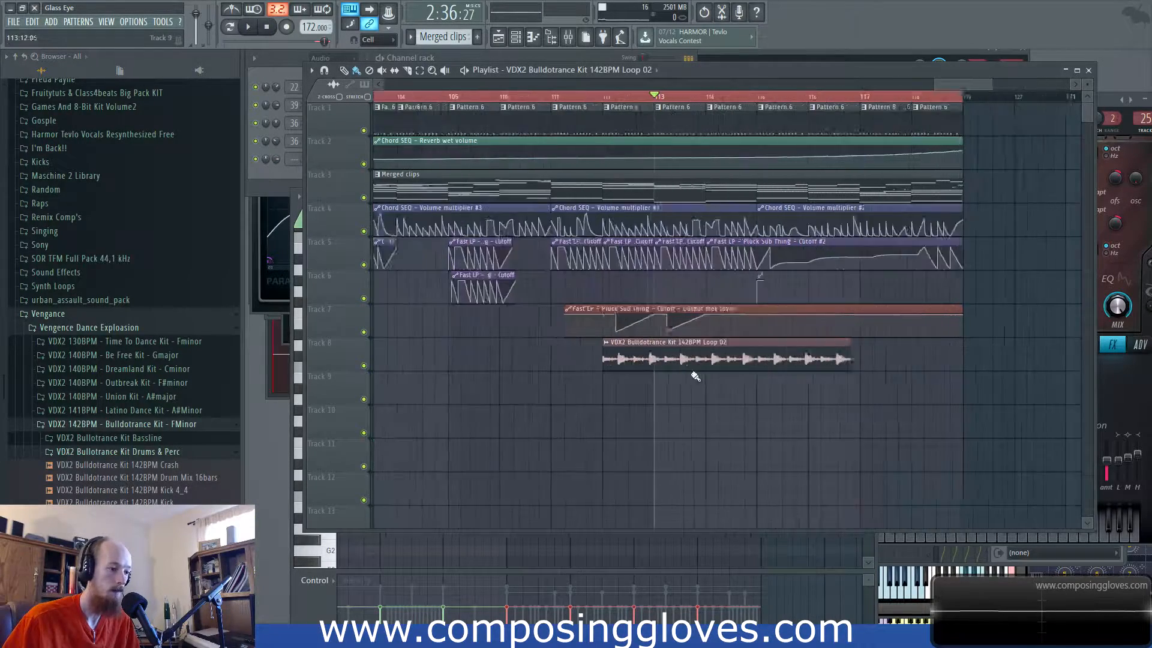
Step: Trim the Bulldotrance loop clip to slightly more than one beat and move it to the start of bar 103 on Track 8
drag(990, 360, 480, 353)
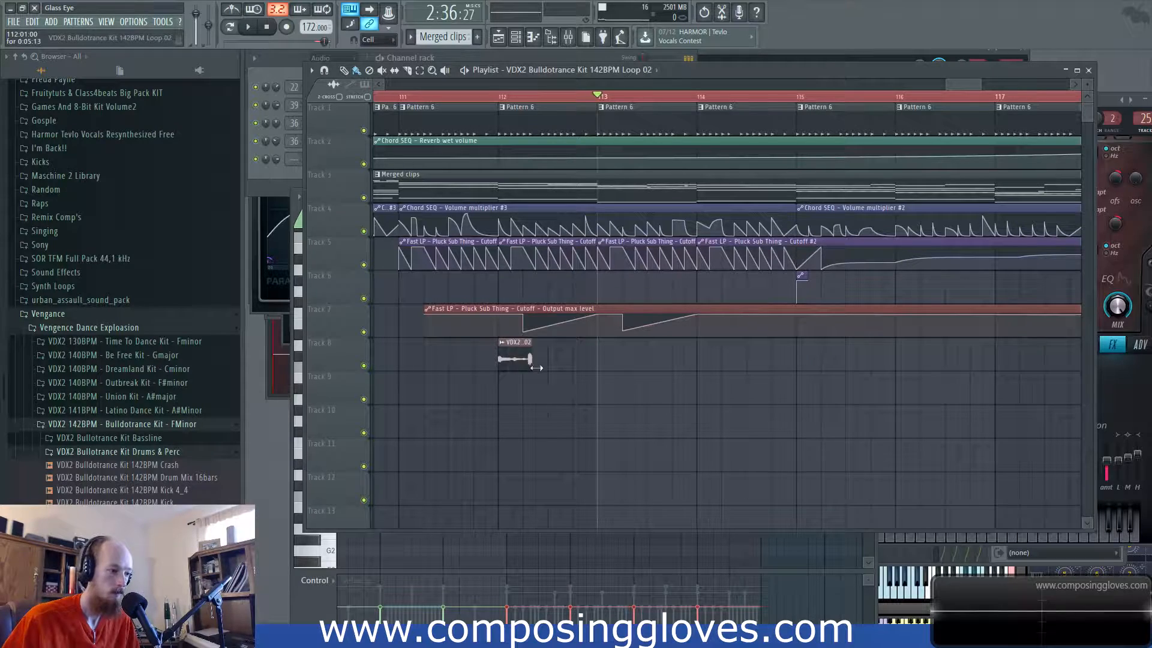
scroll(525, 371, down, 4)
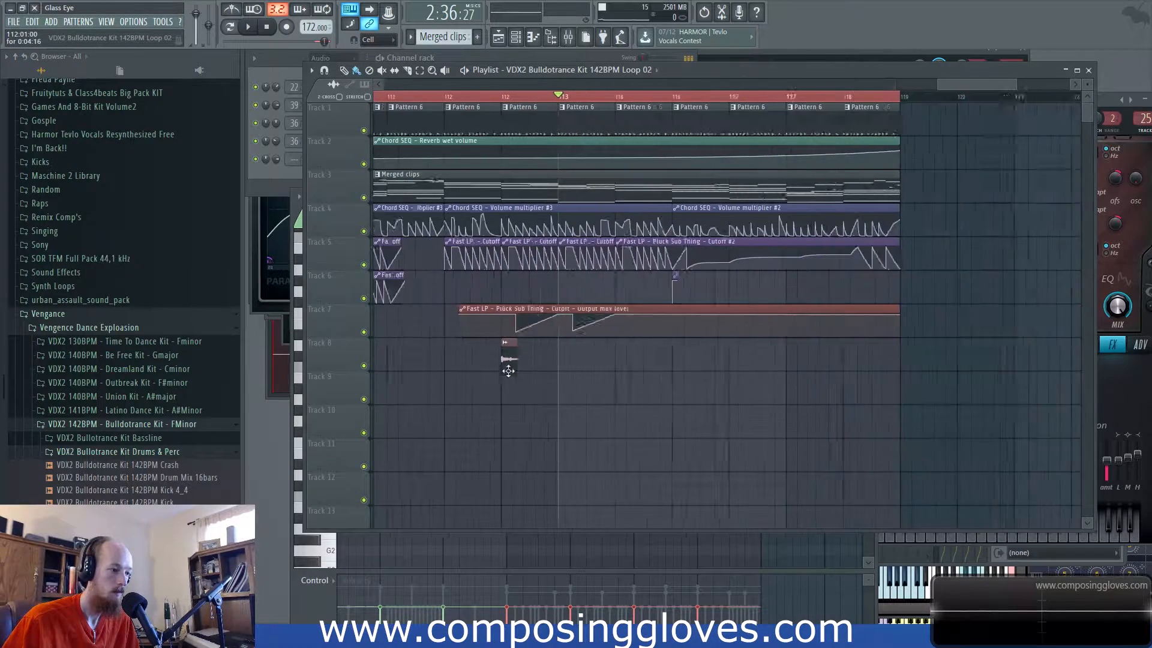
click(534, 98)
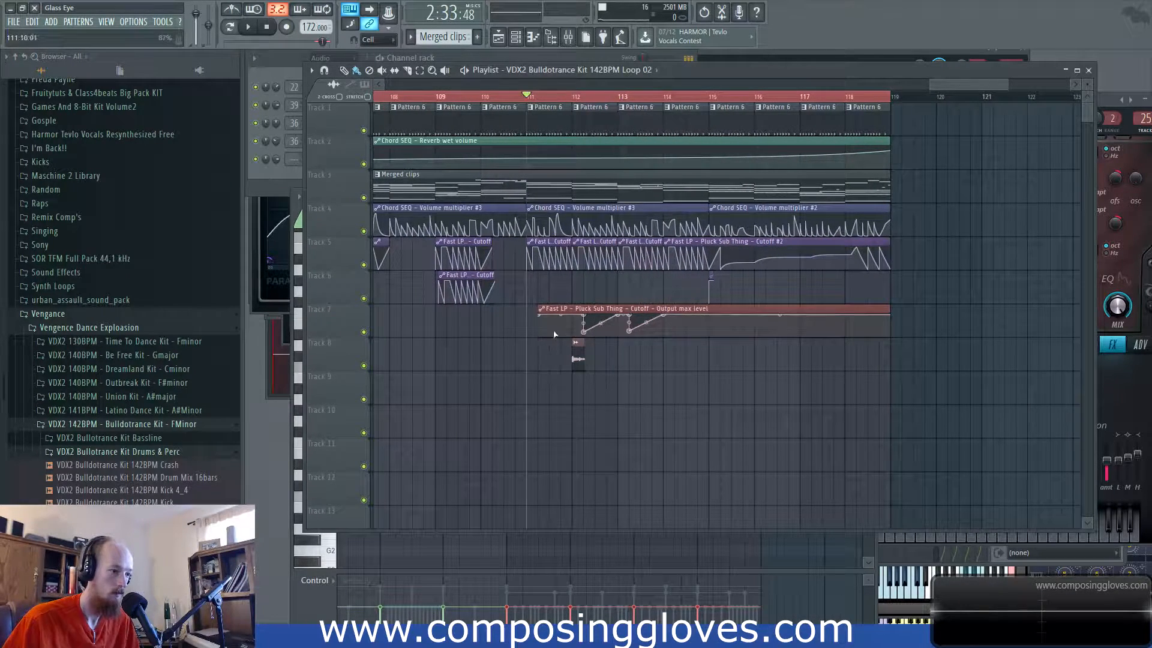
scroll(544, 366, down, 3)
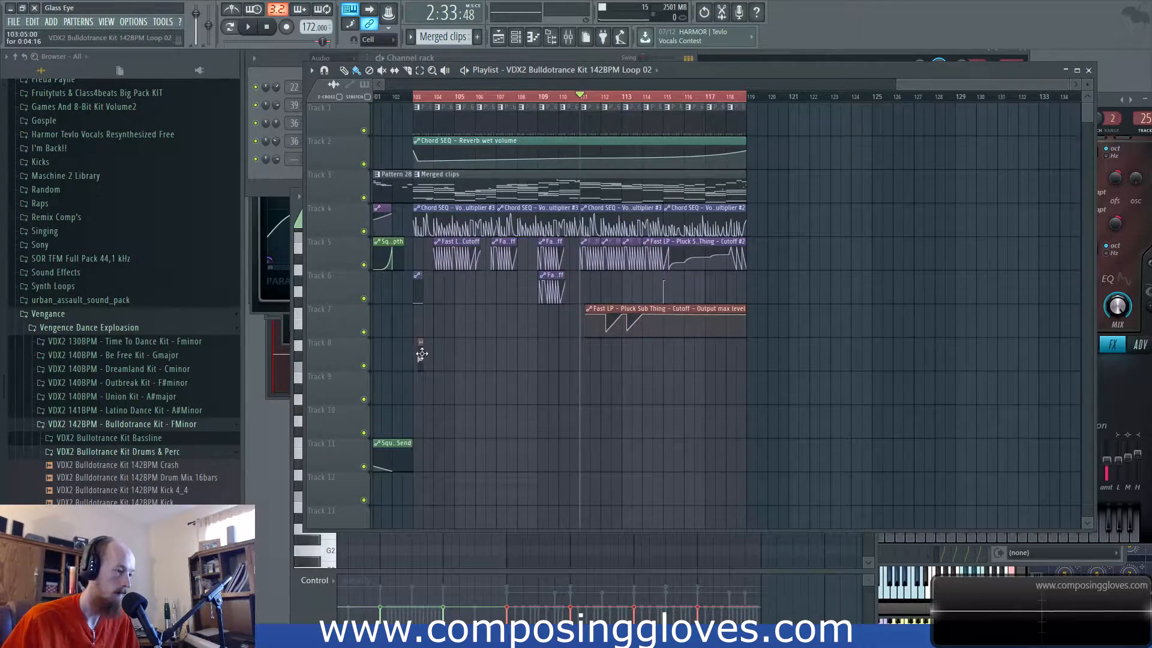
scroll(420, 357, up, 4)
scroll(419, 318, up, 4)
Step: Play the loop clip from bar 103 and shorten it to exactly one beat
click(398, 96)
key(space)
key(space)
scroll(429, 366, up, 2)
scroll(429, 366, up, 1)
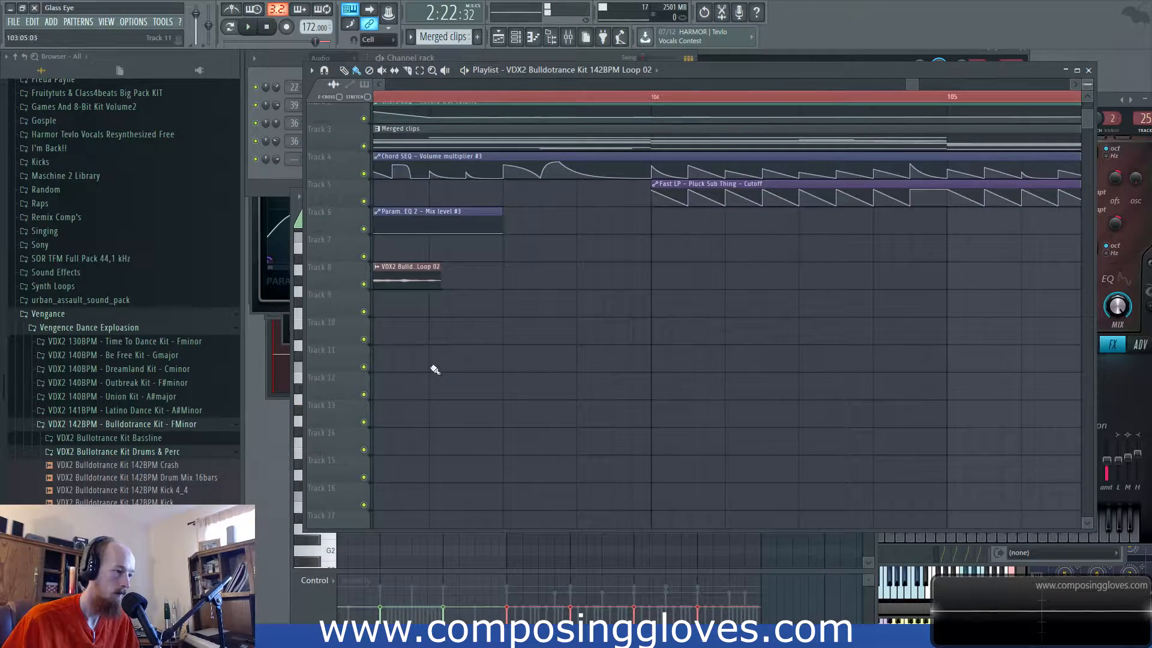
drag(463, 344, 591, 354)
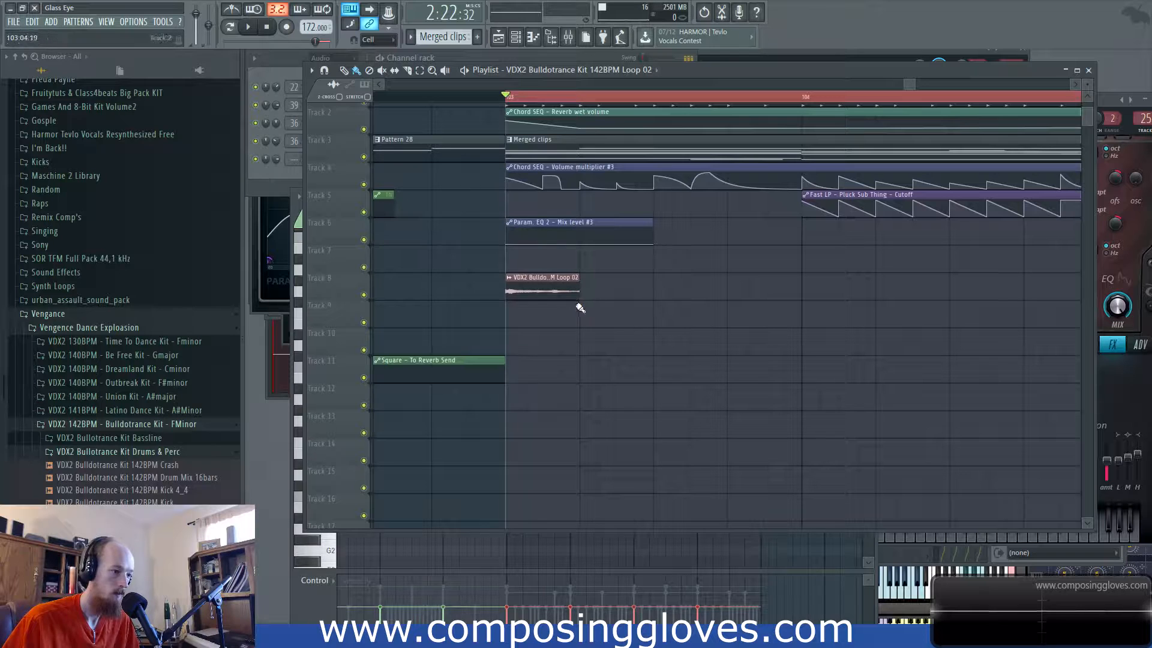
Step: Duplicate the one-beat loop clip three times to fill bar 103, and play back the result
click(531, 298)
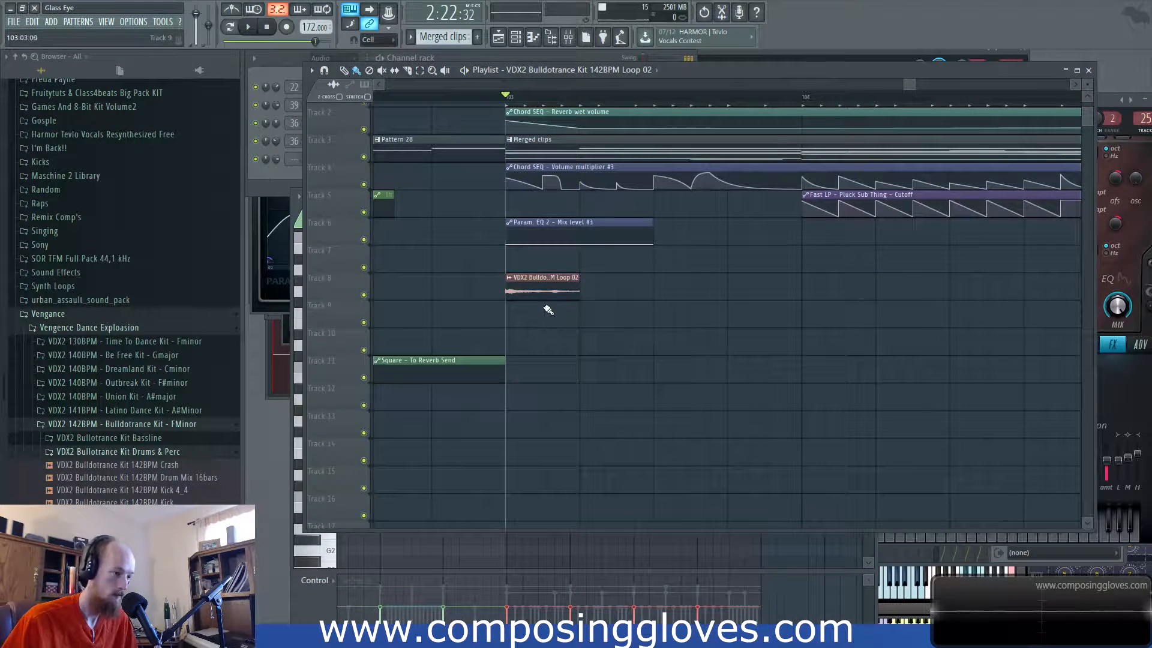
key(ctrl+b)
key(ctrl+b)
key(ctrl+b)
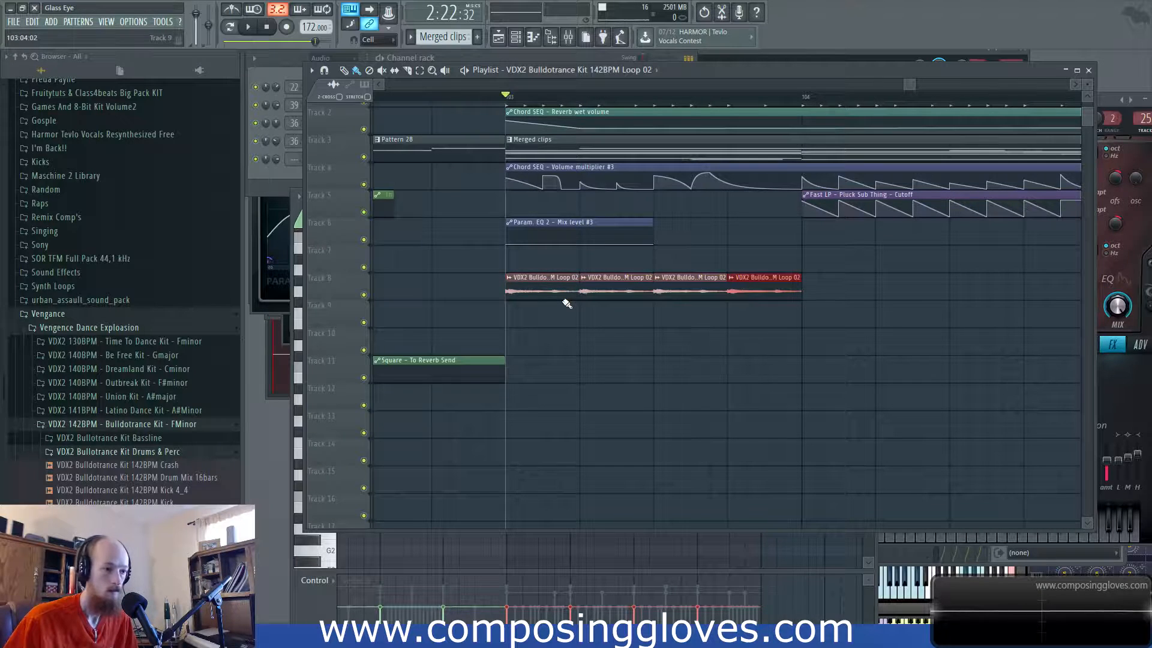
key(space)
scroll(567, 304, down, 1)
scroll(567, 303, down, 2)
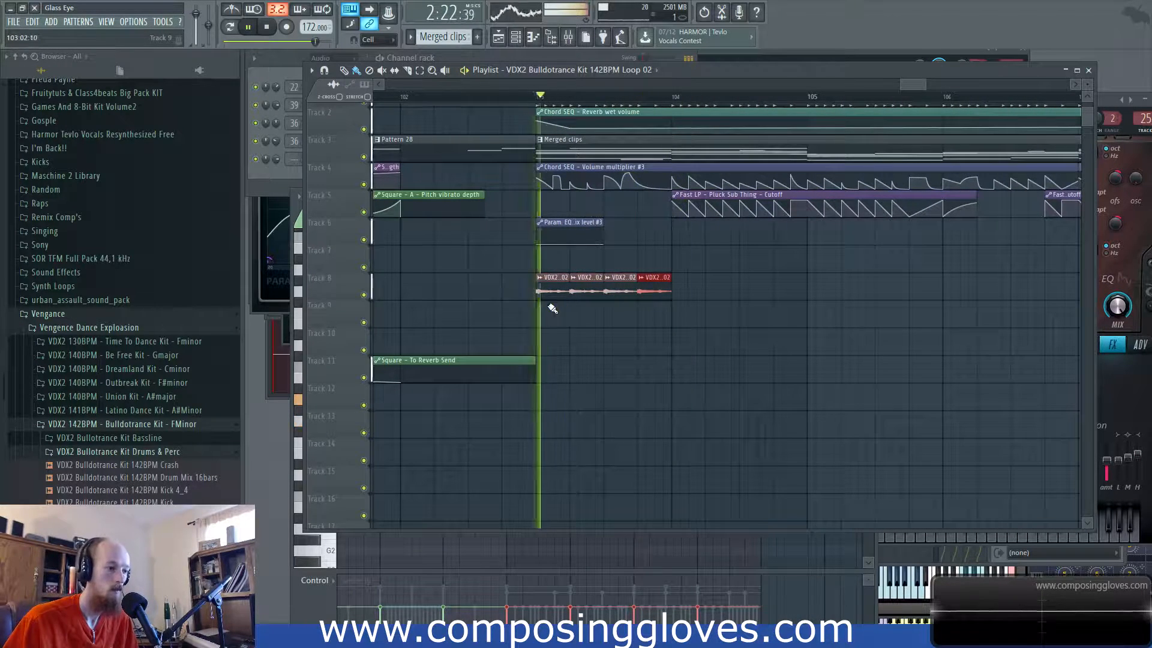
key(space)
Step: Replace the sample of the four loop clips in bar 103 with Lev_Toploop_128_028 from Black Octopus Leviathan's 128 bpm full drum loops
click(127, 424)
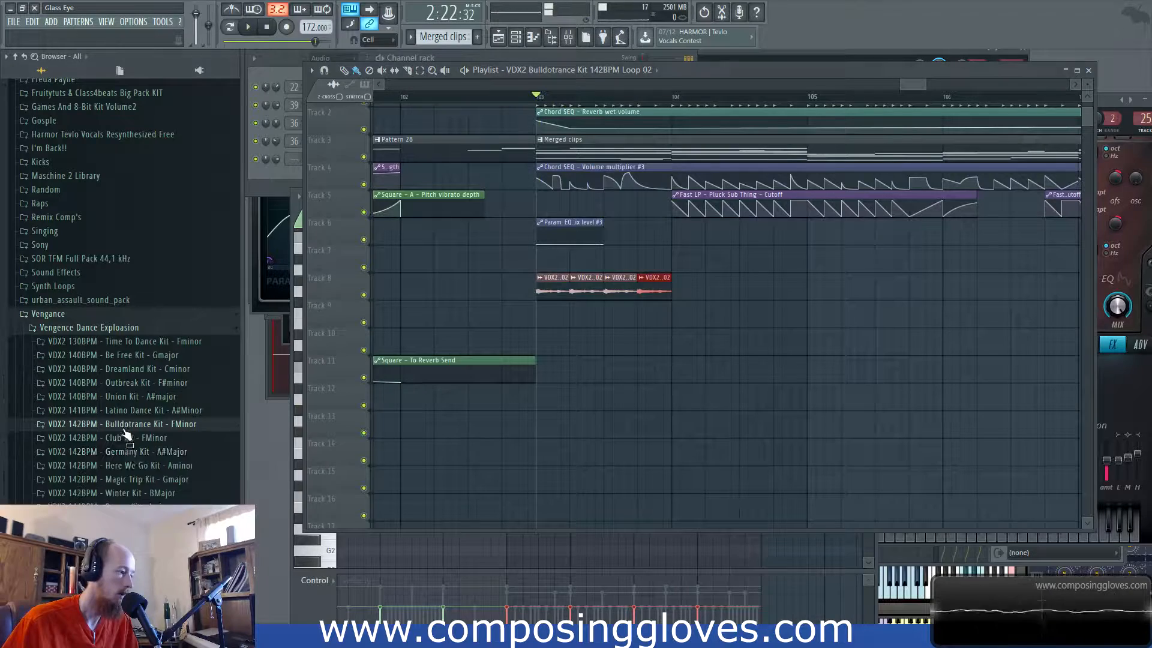
click(85, 327)
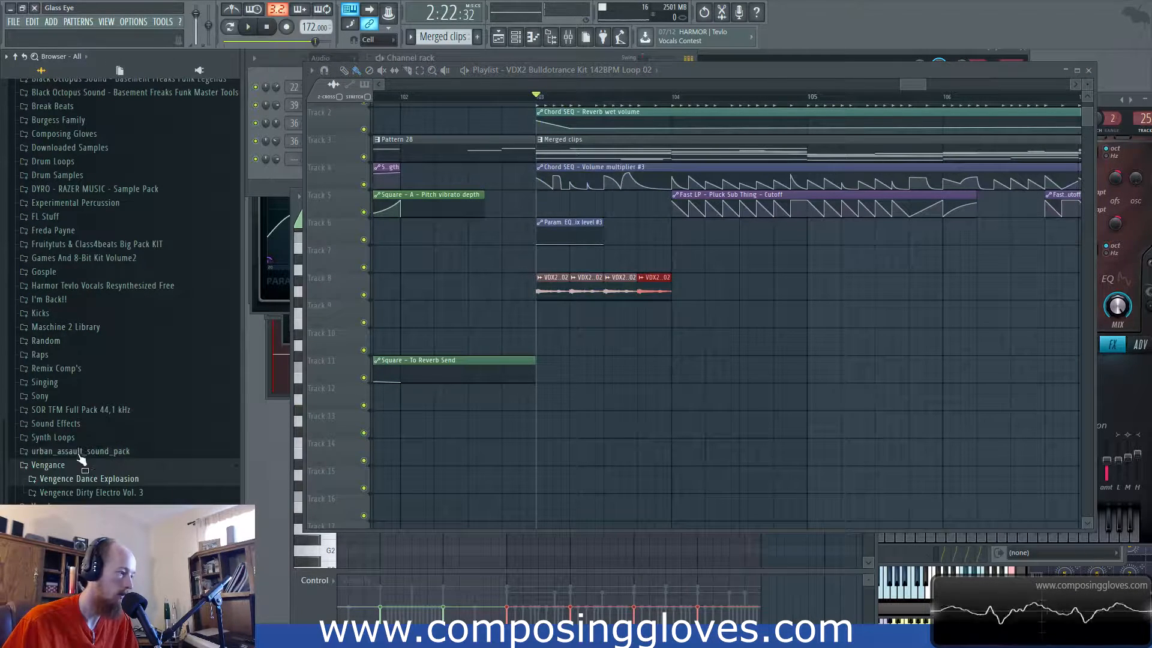
click(56, 467)
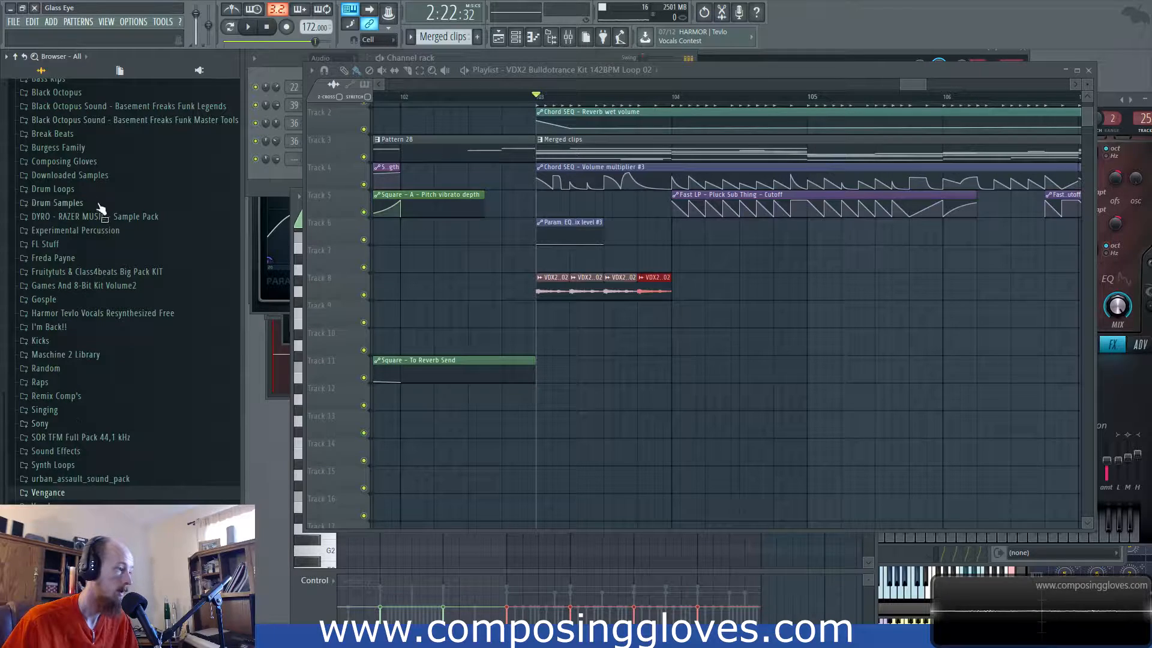
scroll(87, 207, up, 5)
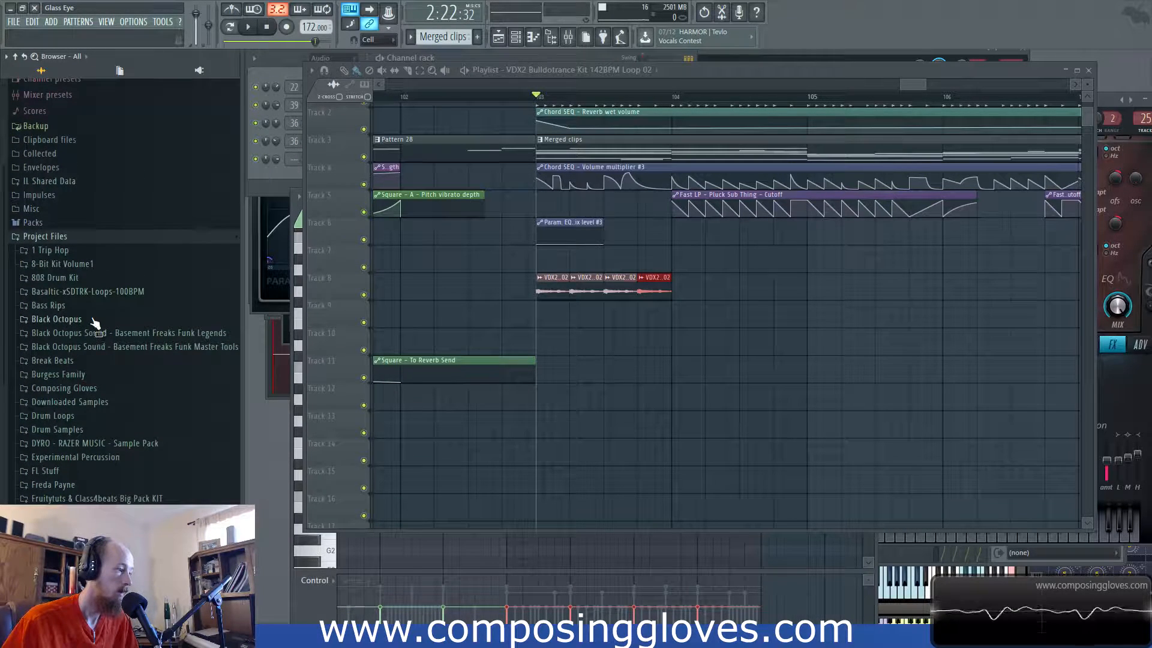
click(66, 319)
click(66, 333)
click(123, 348)
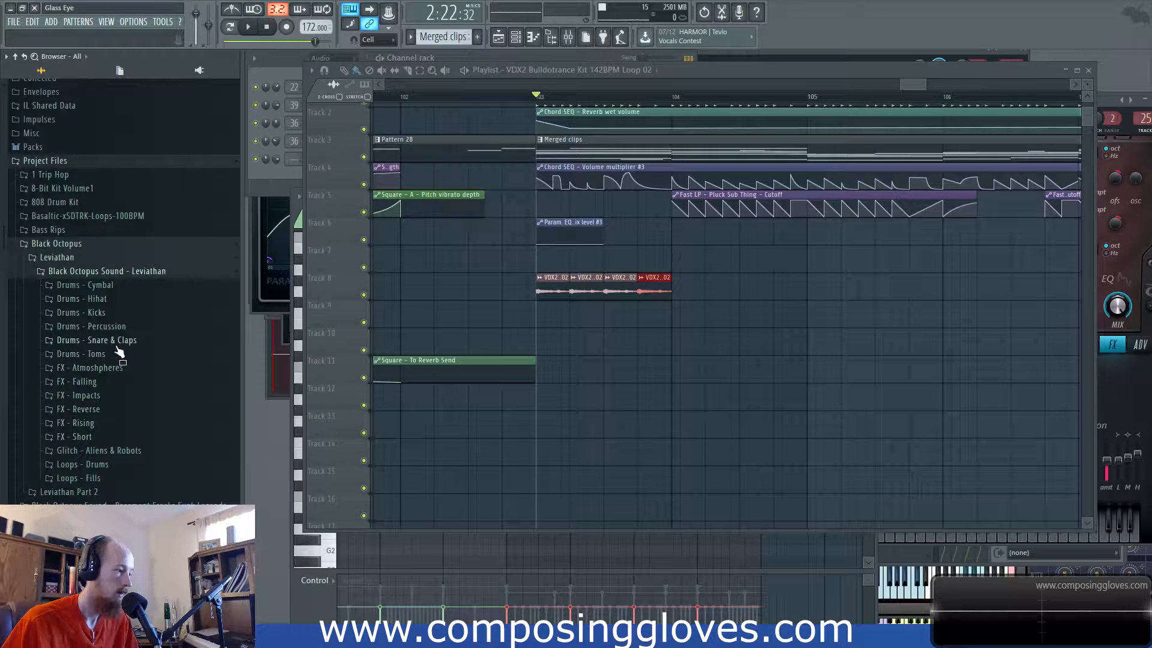
click(115, 465)
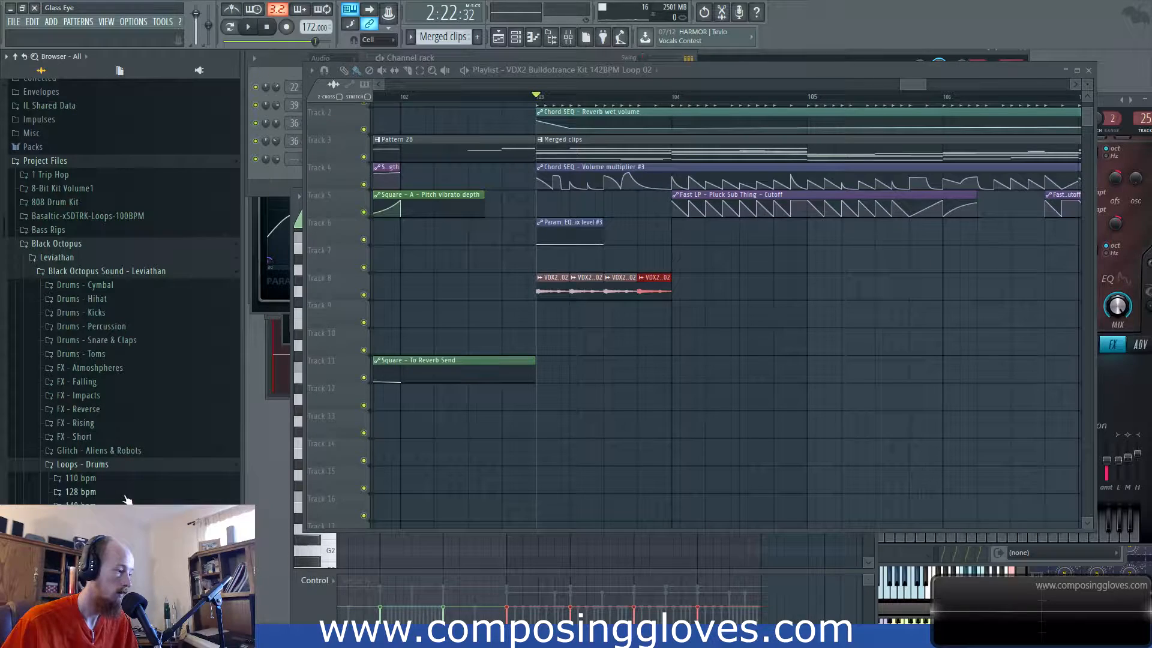
click(126, 495)
drag(135, 452, 575, 292)
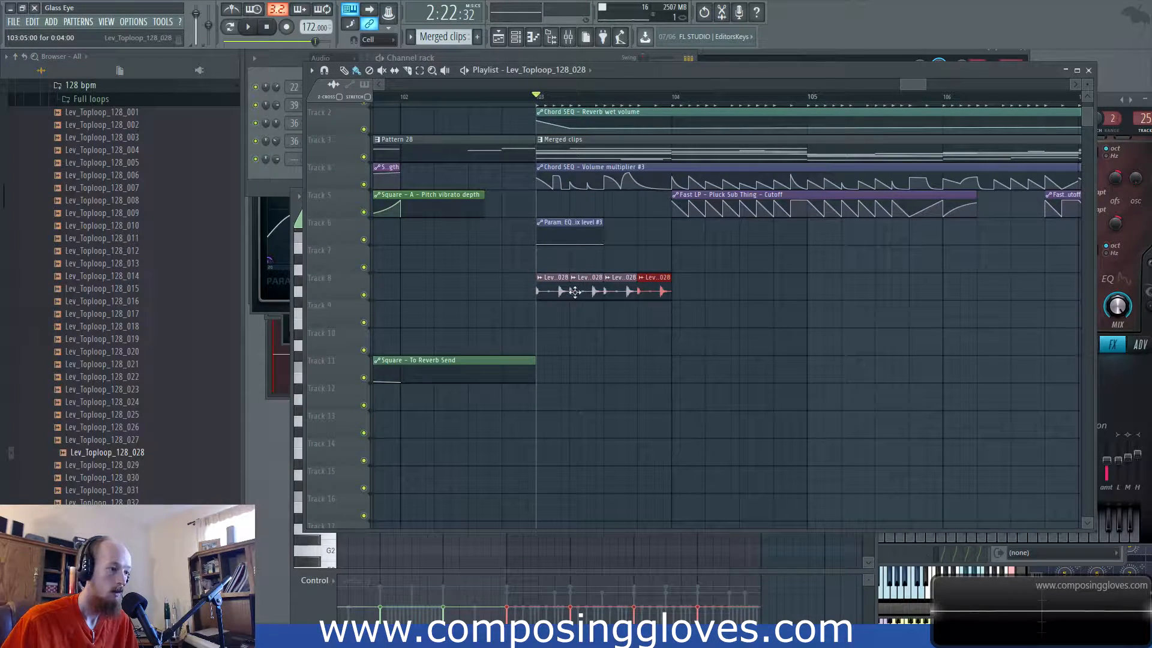
Step: Slip the audio inside the third Lev_Toploop_128_028 clip on Track 8 to an earlier position and audition the result
key(space)
key(space)
scroll(603, 304, up, 4)
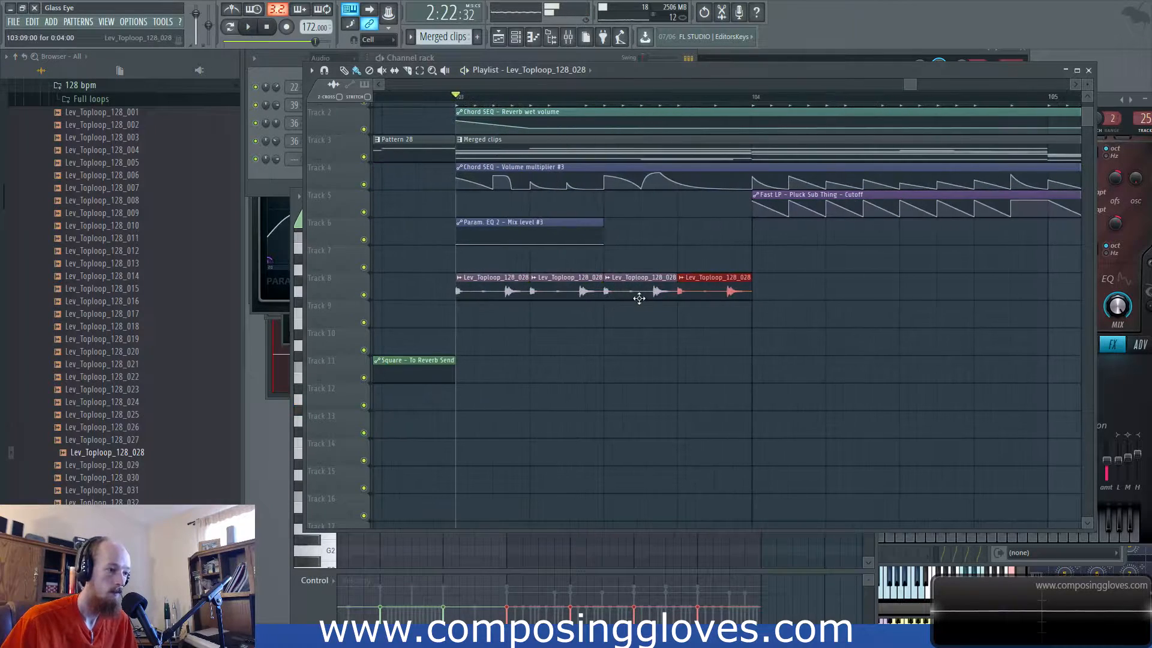
right_click(639, 299)
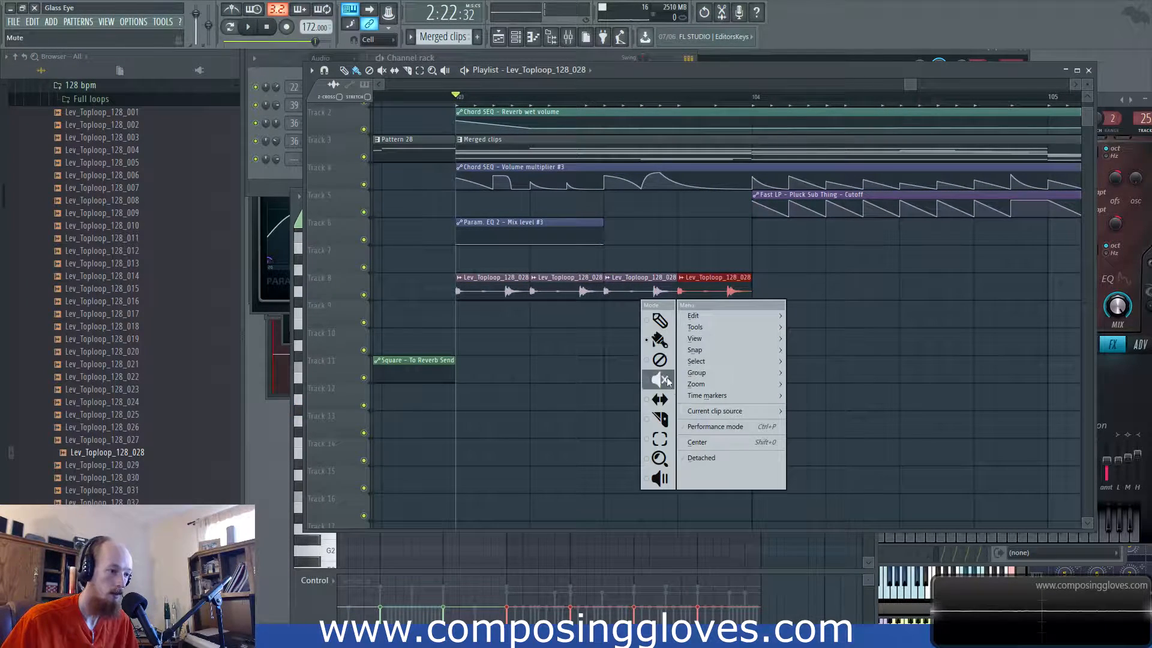
click(662, 400)
drag(635, 291, 580, 293)
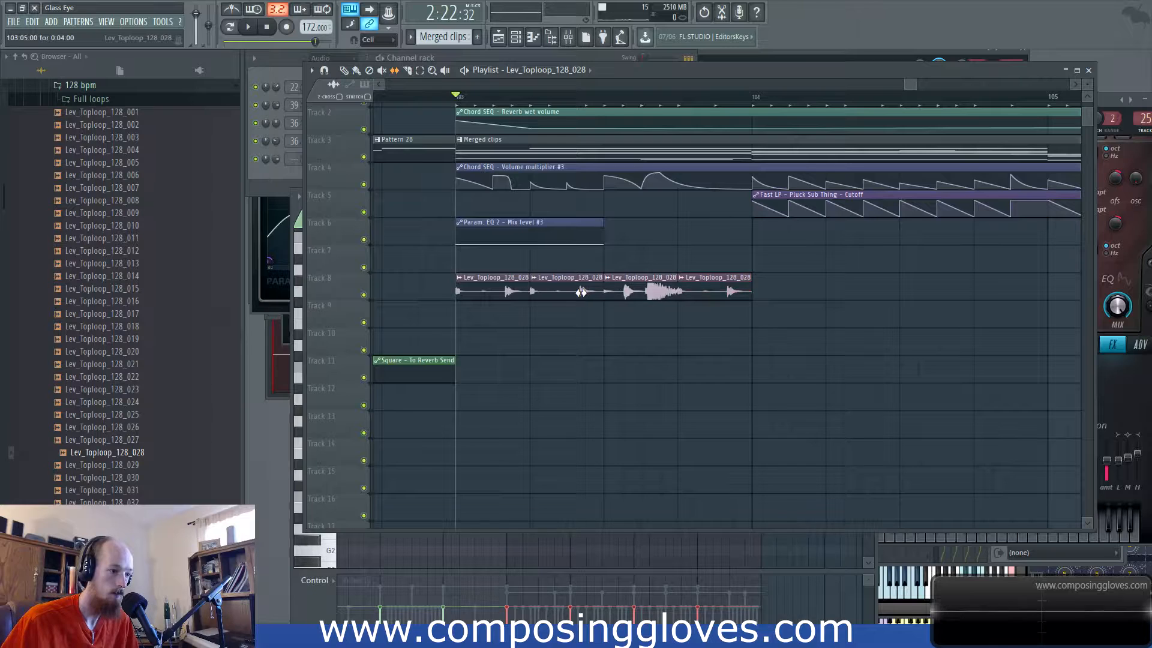
key(space)
key(space)
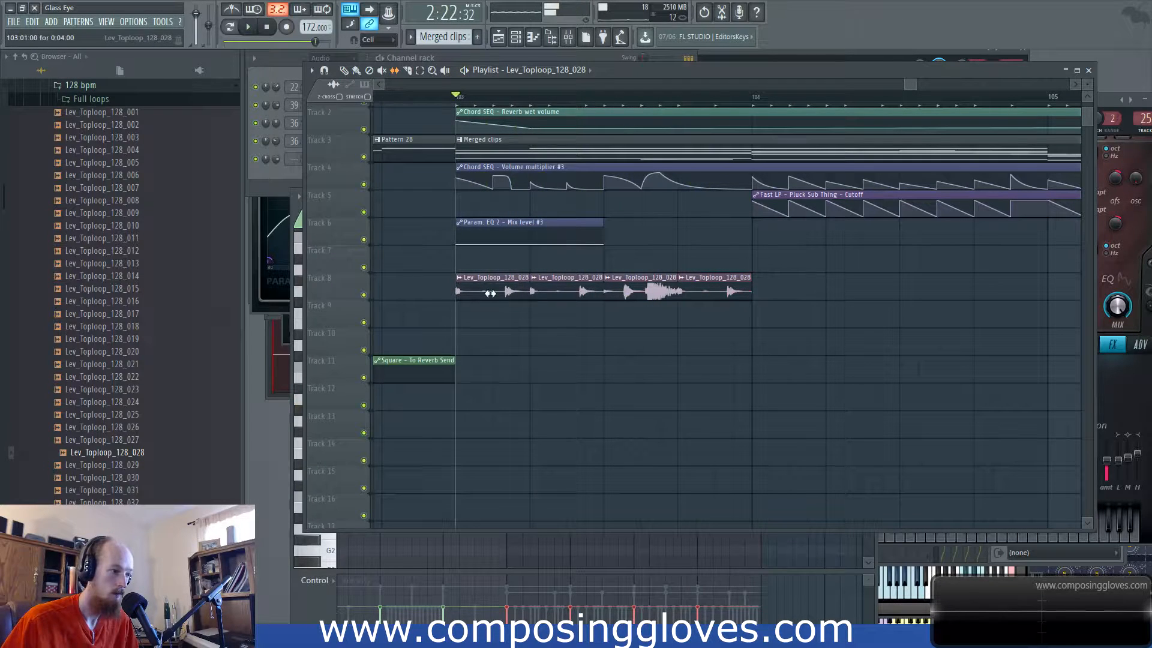
Step: Slip the audio inside the first Lev_Toploop_128_028 clip on Track 8 earlier and play it back
drag(491, 294, 438, 292)
key(space)
key(space)
key(space)
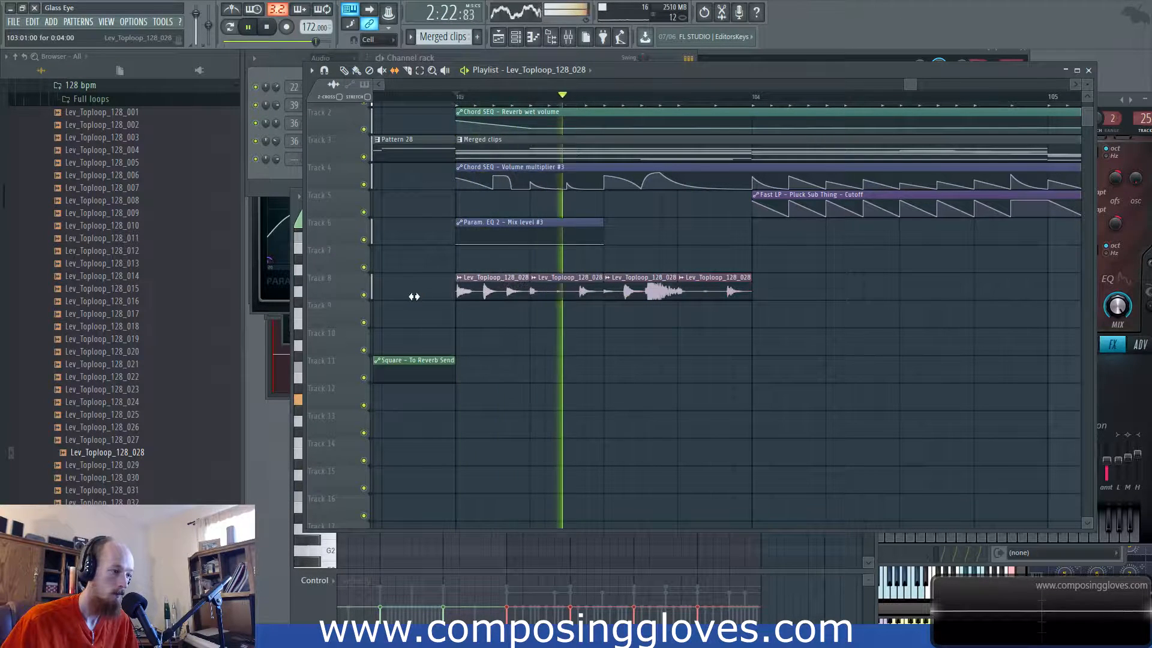
key(space)
Step: Replace the last three Track 8 clips with copies of the slipped first clip, filling bar 103
right_click(591, 289)
right_click(636, 291)
right_click(690, 294)
key(space)
key(space)
click(497, 284)
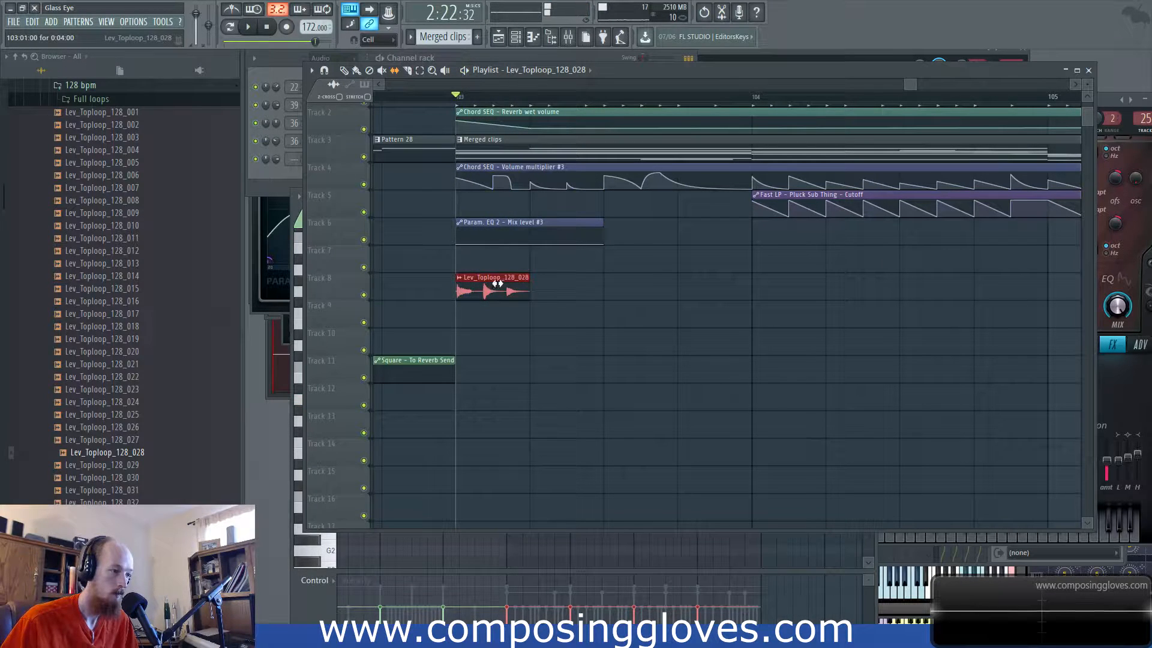
drag(498, 277, 714, 270)
right_click(720, 259)
right_click(678, 264)
click(709, 275)
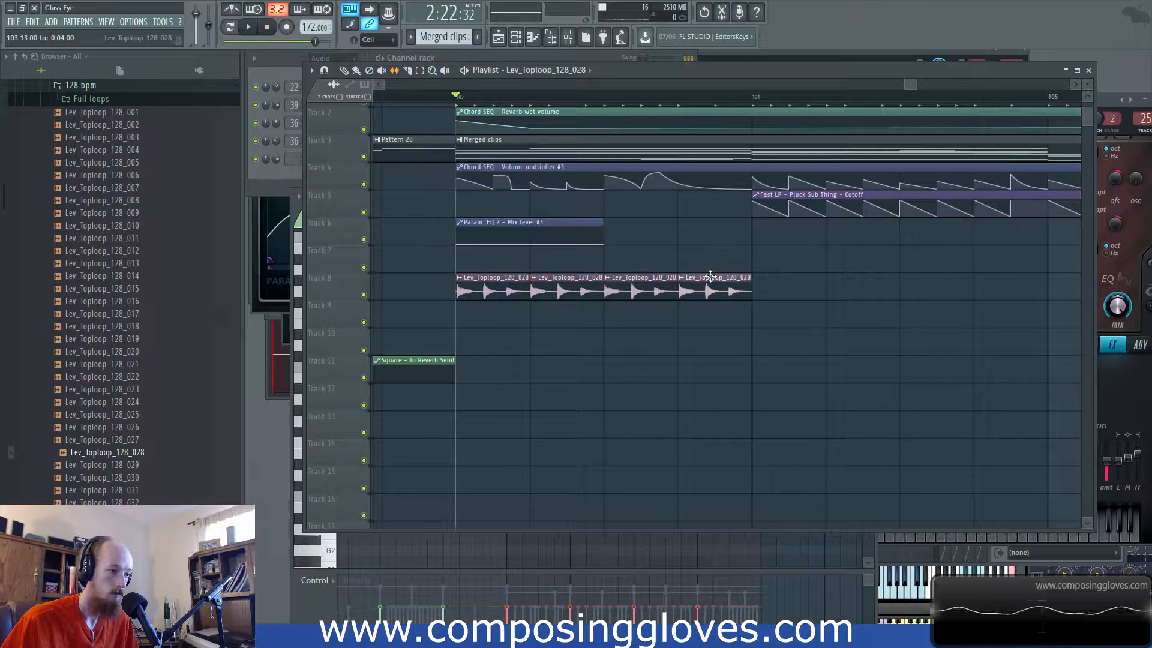
Step: Slip the audio inside all four Lev_Toploop_128_028 clips later and audition the new groove
key(space)
drag(496, 282, 679, 294)
key(space)
key(space)
key(space)
key(space)
key(space)
Step: Preview the following top loops, swap the four Track 8 clips to Lev_Toploop_128_032, and play them
click(102, 465)
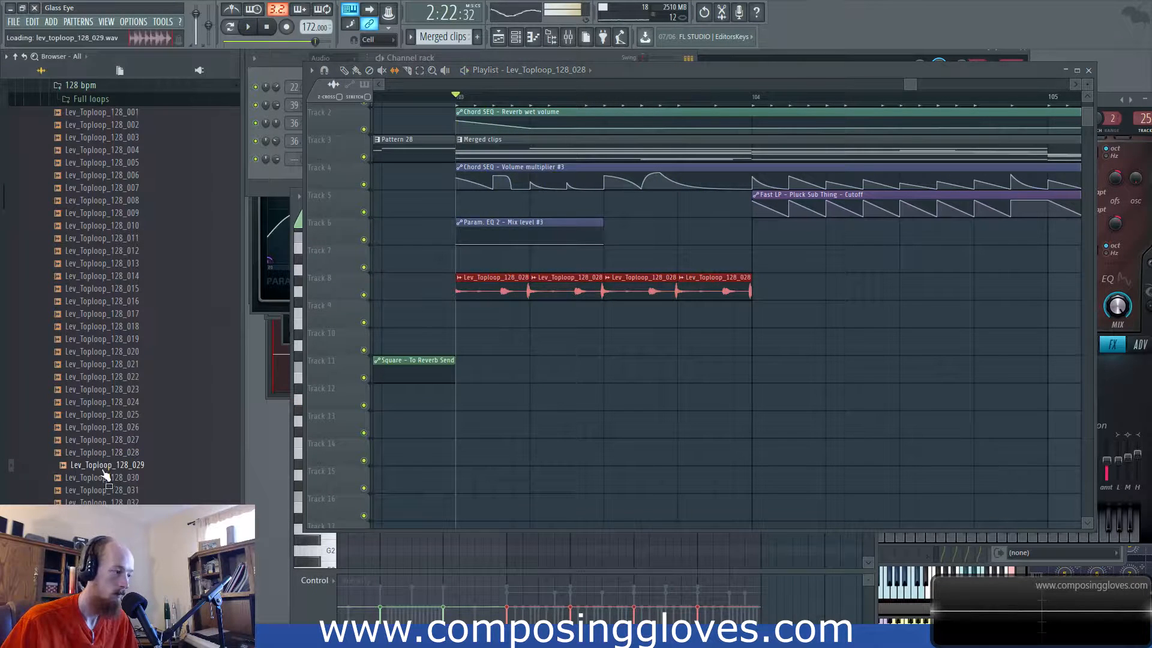
click(104, 491)
click(114, 501)
key(Down)
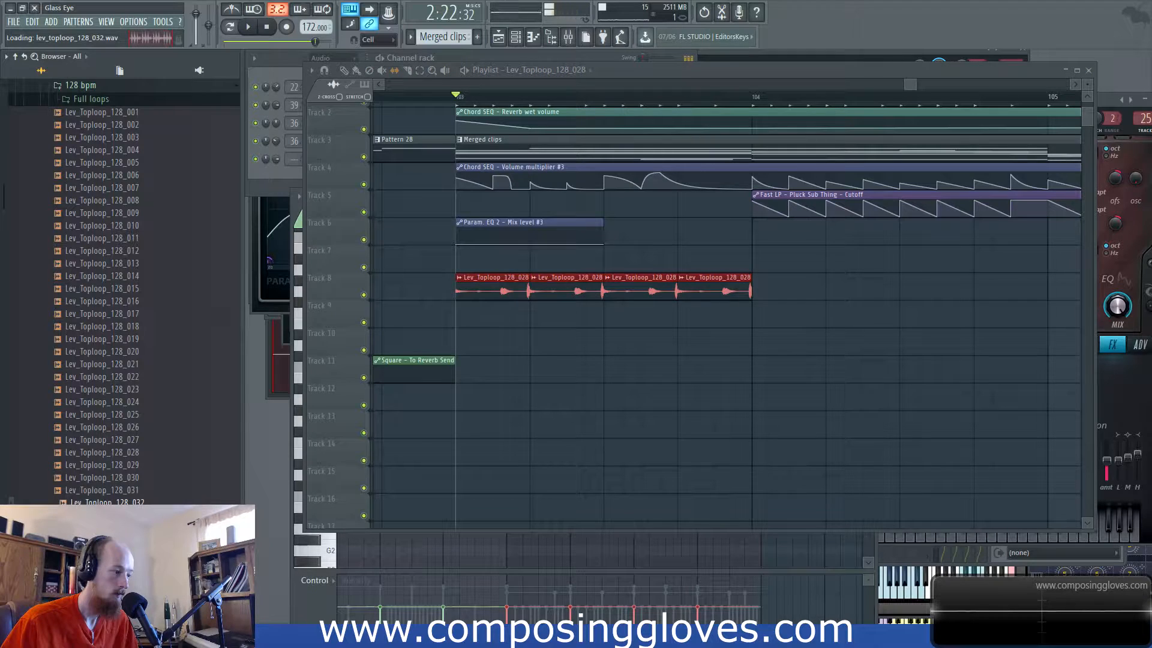
drag(107, 502, 531, 298)
key(space)
key(space)
key(space)
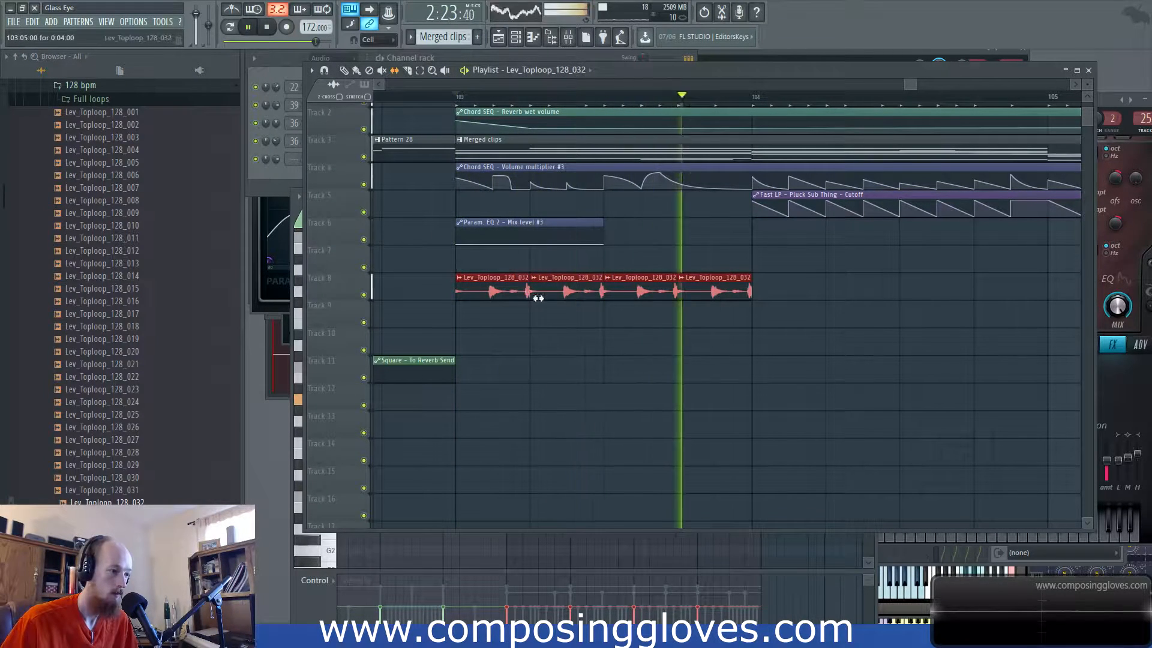
Step: Slip the audio inside the four Lev_Toploop_128_032 clips earlier and audition the result
drag(507, 291, 480, 298)
key(space)
key(space)
key(space)
key(space)
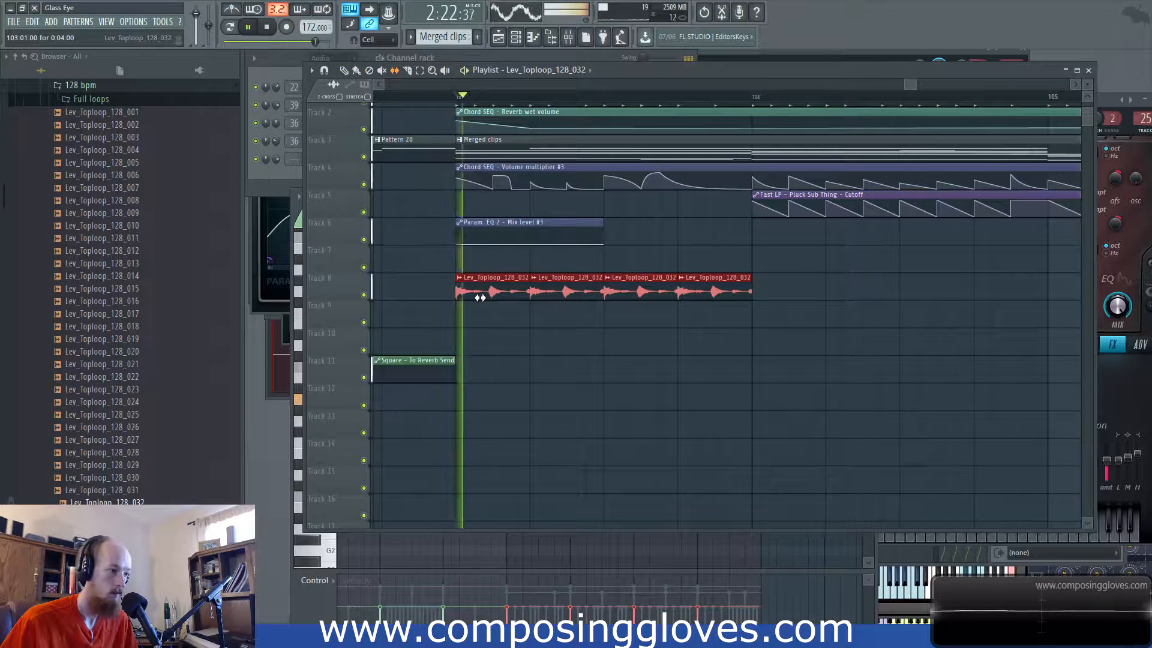
key(space)
key(space)
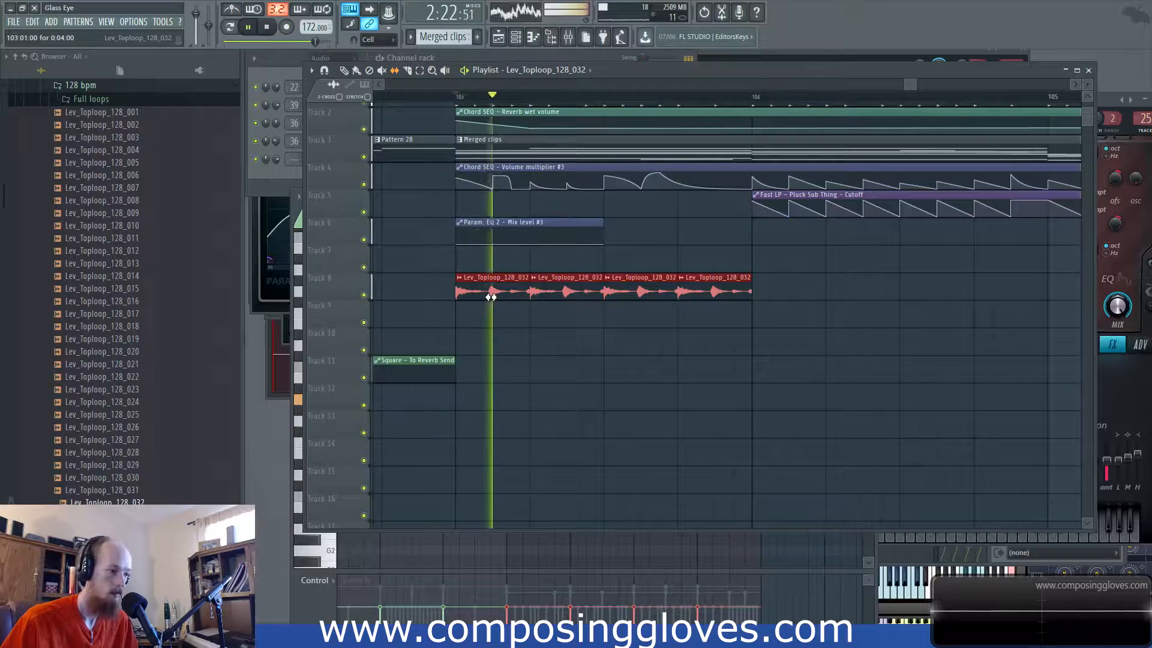
Step: Stop playback and delete the four Lev_Toploop_128_032 clips from Track 8
scroll(491, 297, down, 3)
key(space)
right_click(491, 294)
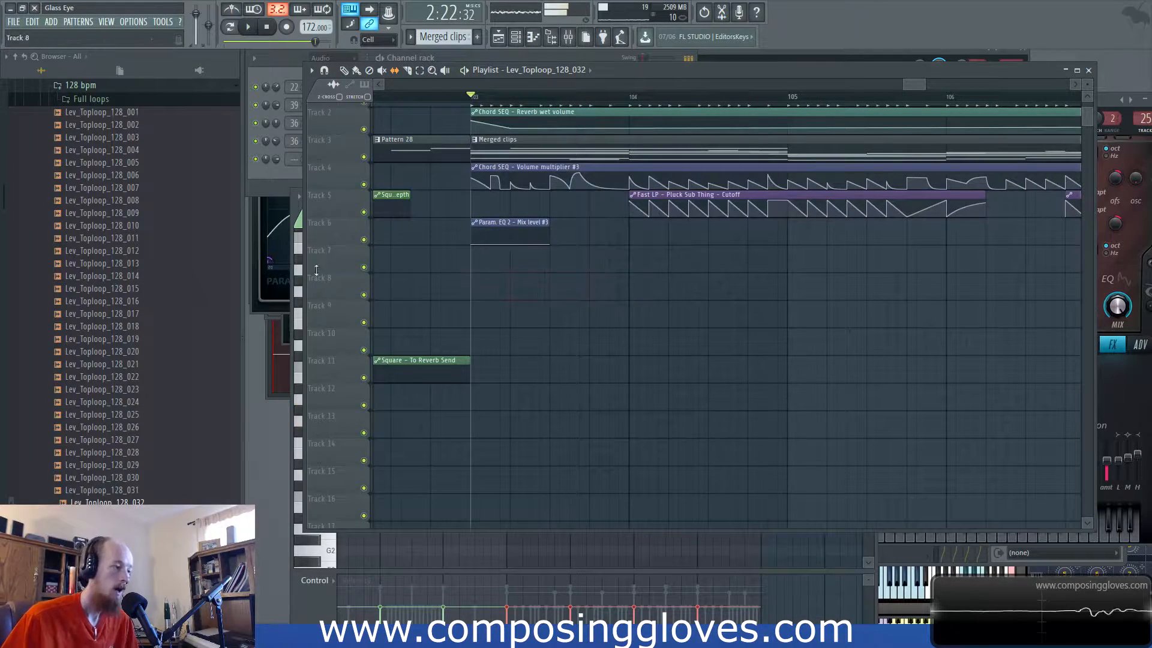
Step: Close the 128 bpm loop listing, show the Unsorted channels in the channel rack, and create a new empty pattern
click(88, 99)
scroll(136, 357, up, 9)
click(285, 66)
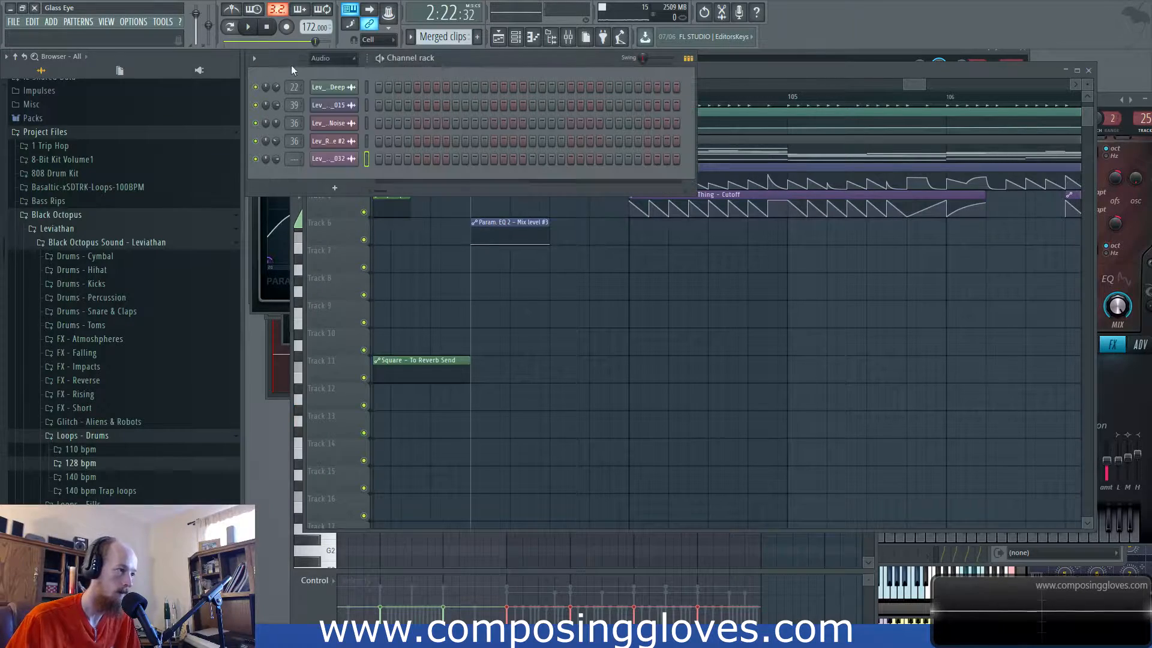
click(329, 58)
click(324, 69)
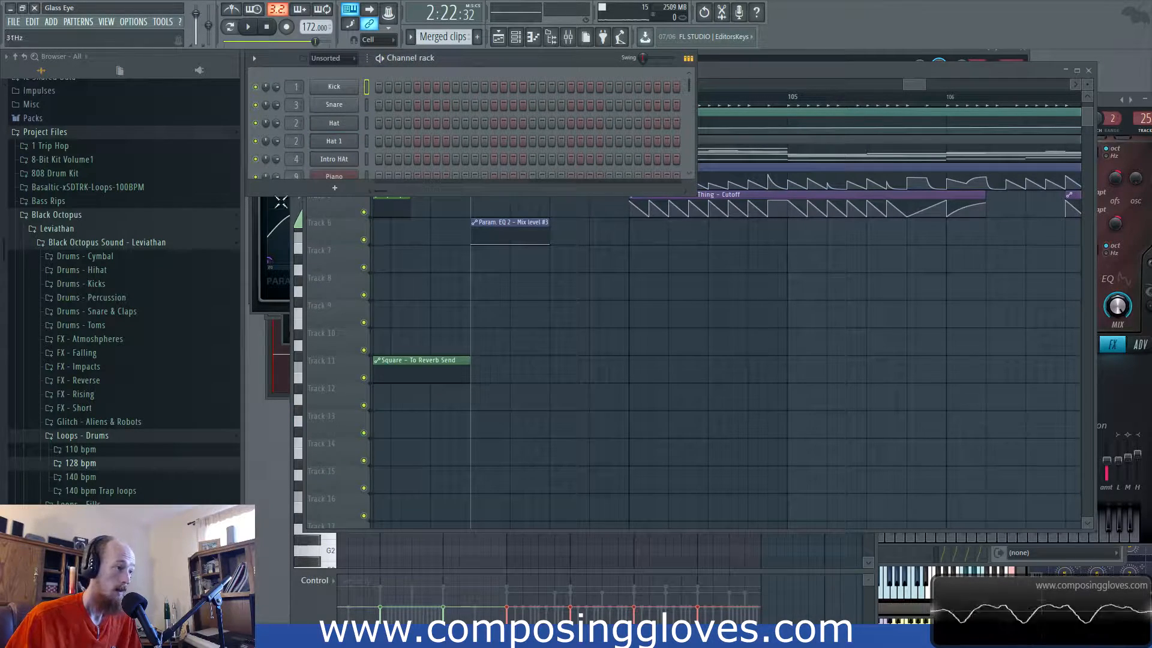
click(477, 37)
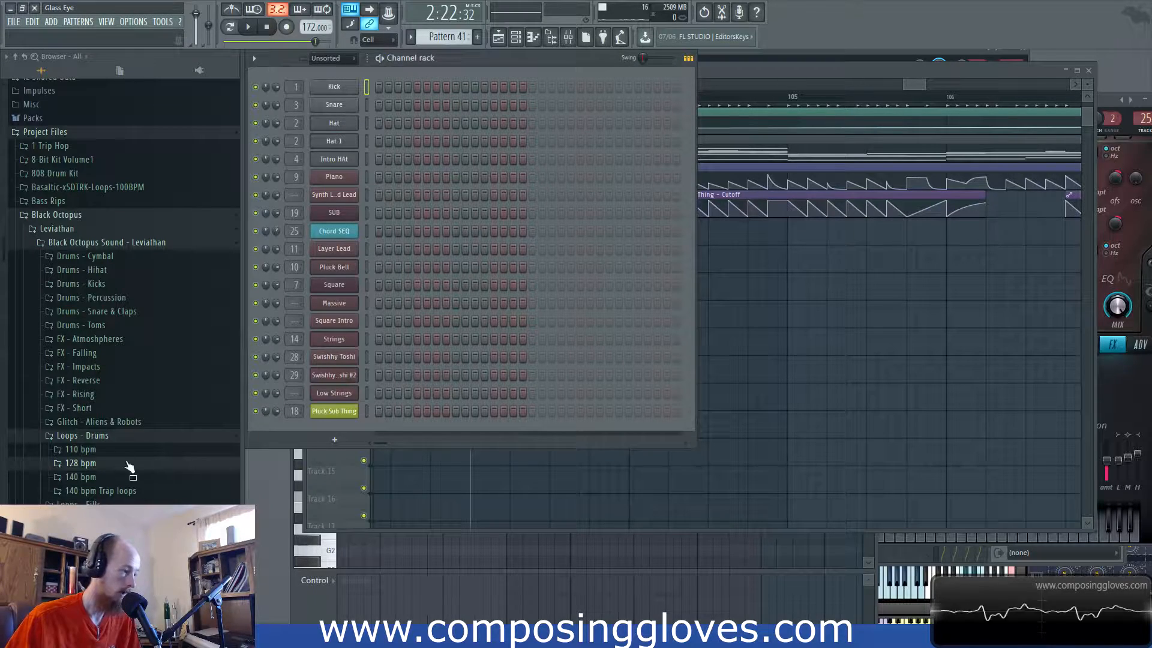
Step: Close the Loops - Drums folder and open the Closed samples inside the Leviathan Drums - Hihat folder
click(90, 437)
scroll(108, 420, up, 5)
scroll(120, 410, down, 2)
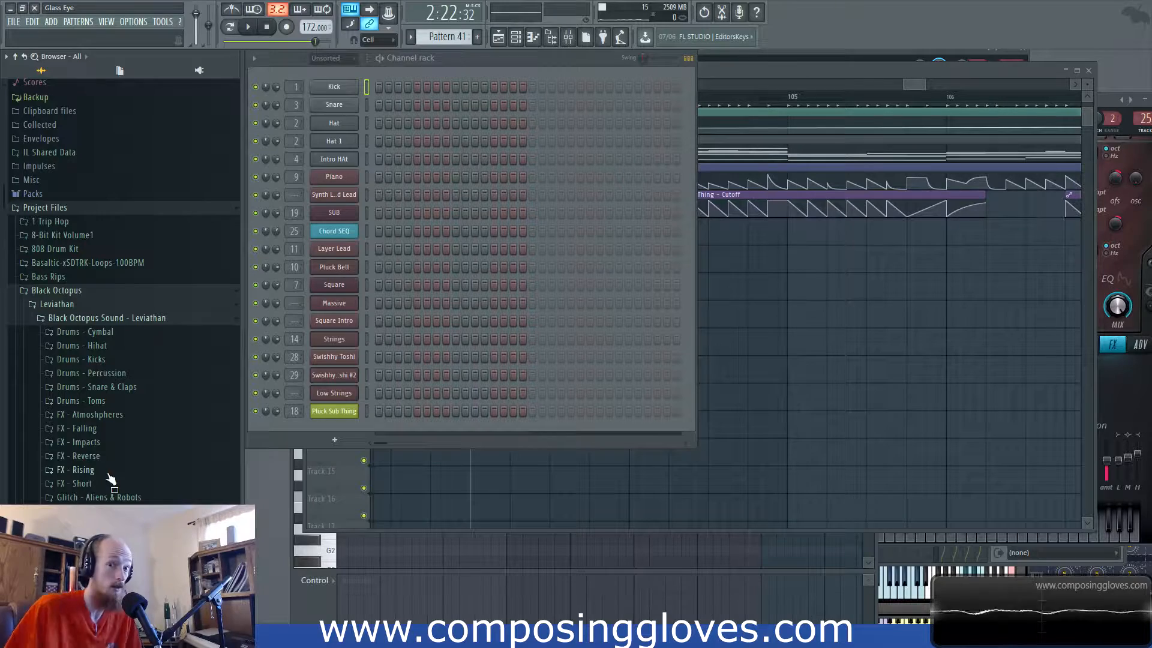
click(60, 306)
click(65, 306)
click(96, 345)
click(77, 207)
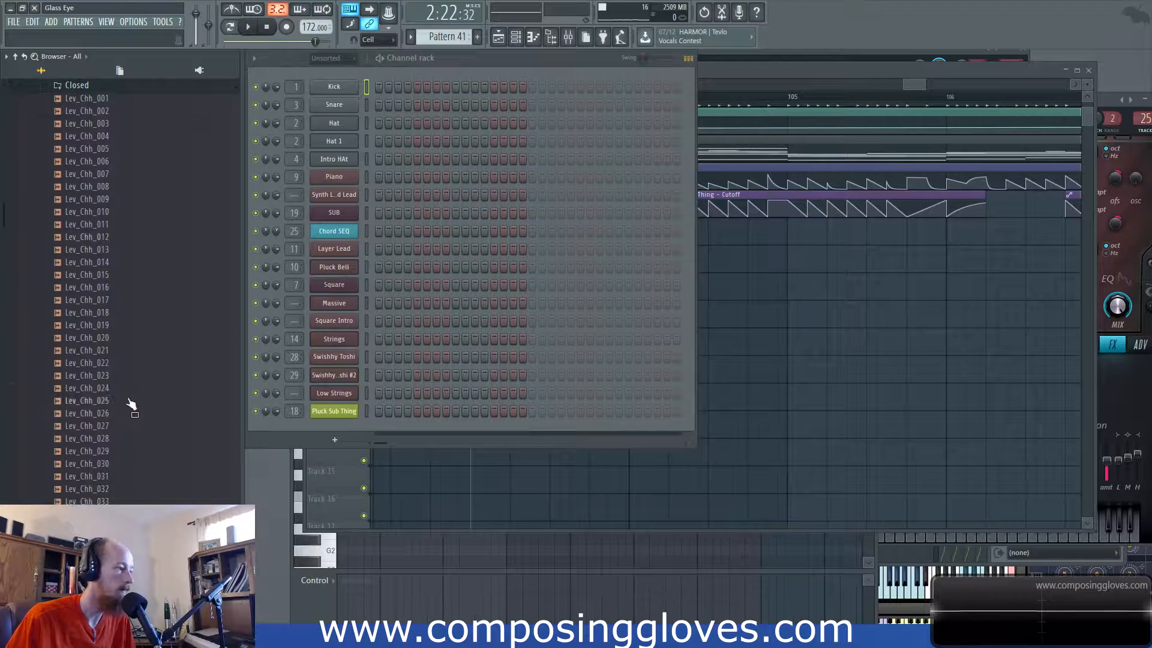
Step: Add Lev_Chh_024 and Lev_Chh_048 as new channels and place a hit on Lev_Chh_024's first step
drag(89, 388, 335, 429)
click(85, 465)
click(85, 515)
scroll(87, 288, down, 4)
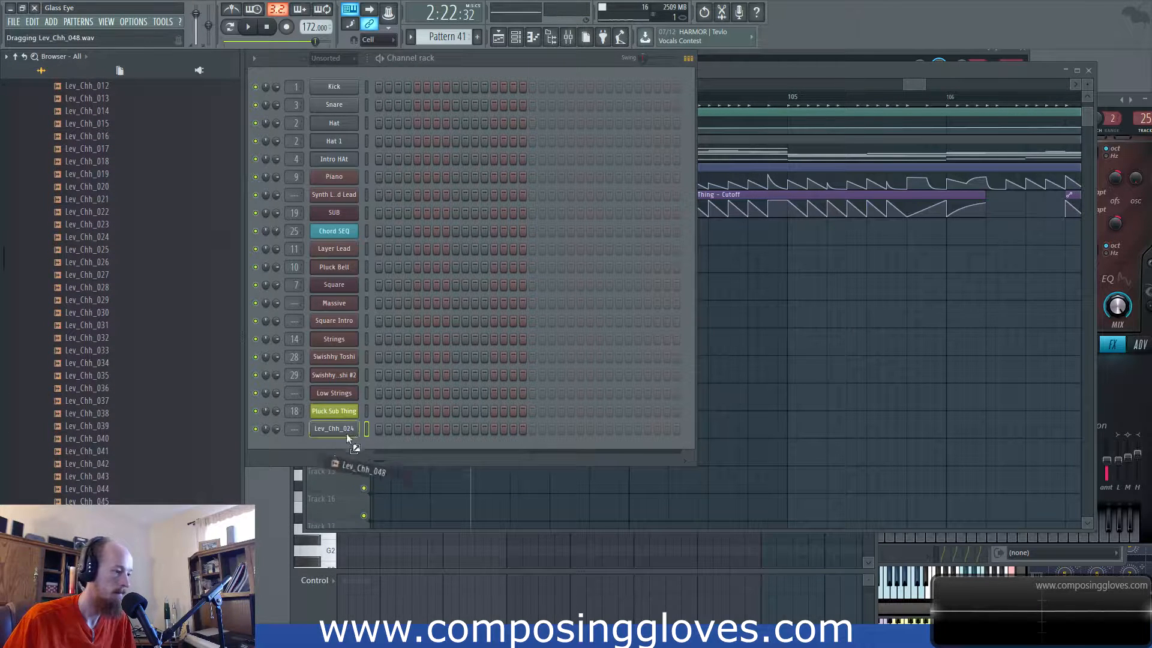
drag(347, 438, 329, 455)
click(379, 428)
key(space)
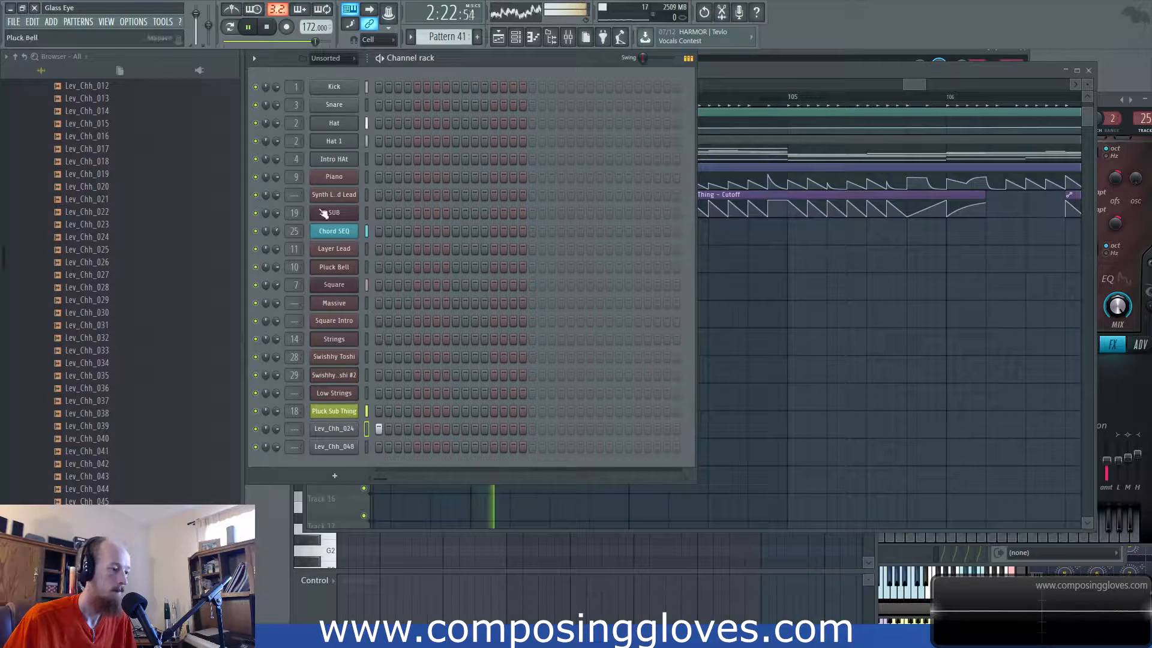
Step: Adjust the sample fade-out of Lev_Chh_024 and put a clone of that channel in place of Lev_Chh_048
click(350, 429)
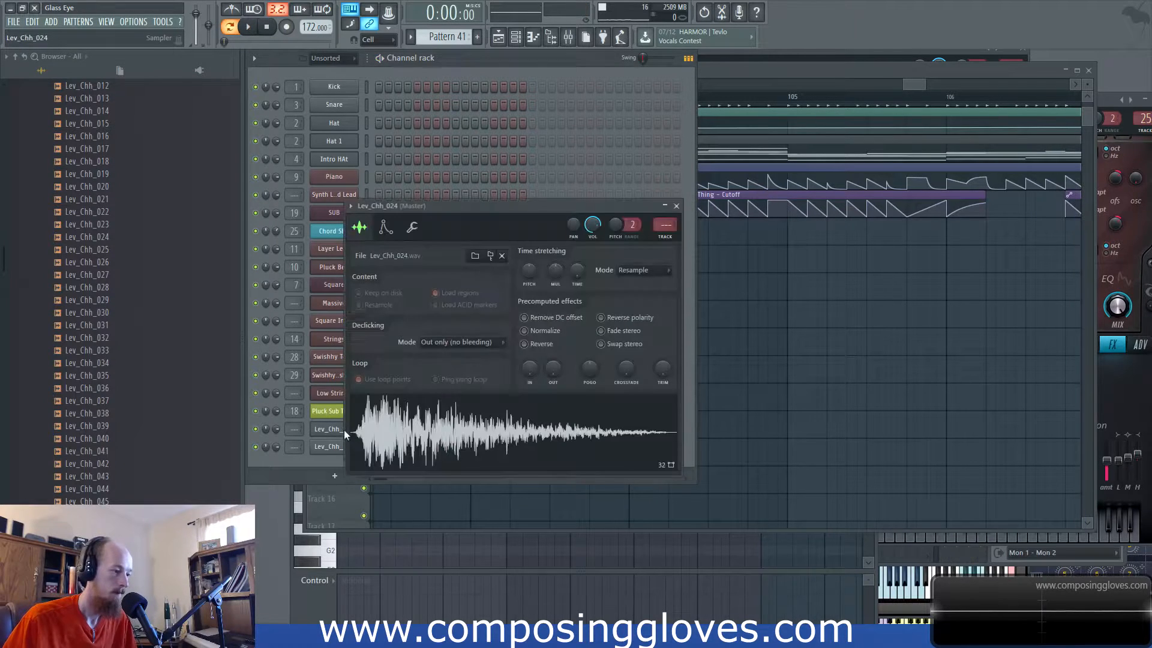
drag(552, 369, 553, 336)
drag(553, 336, 552, 331)
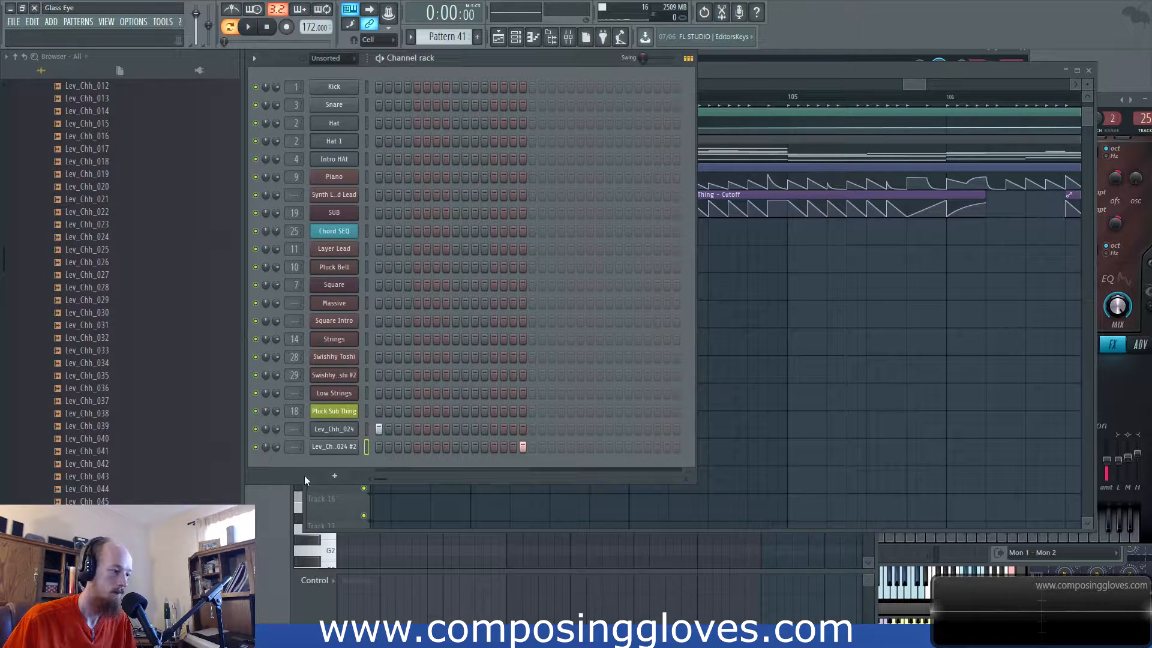
Step: Program hits on steps 5 and 13 of Lev_Chh_024 and steps 1, 3, 9 and 11 of its clone, and play the pattern
drag(305, 476, 306, 471)
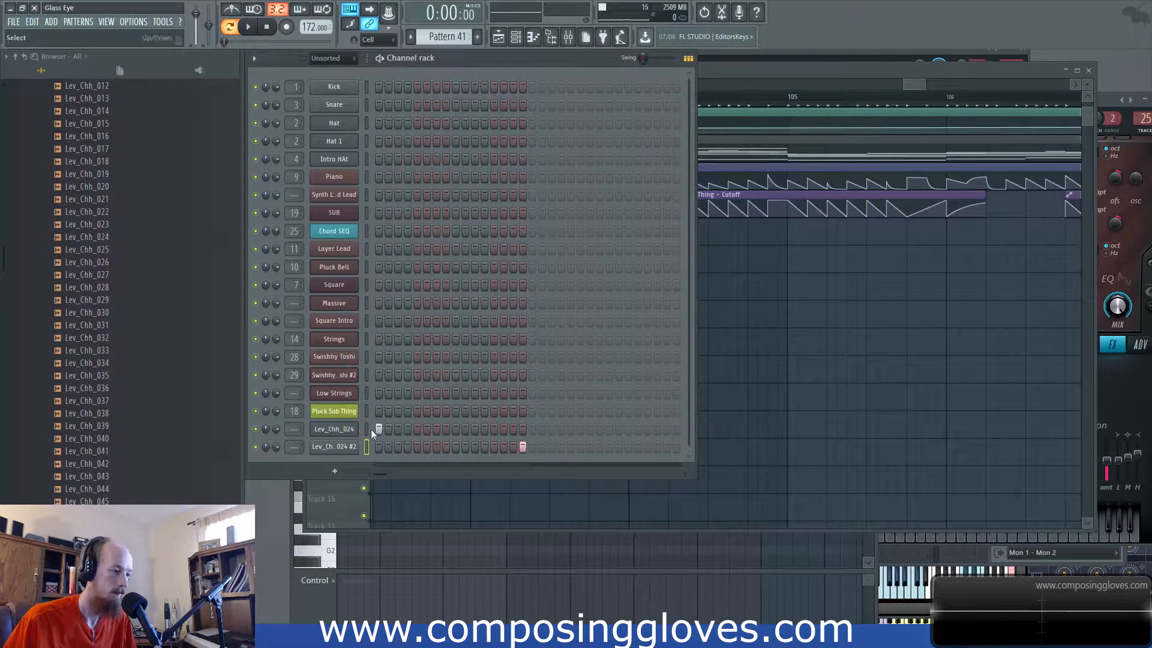
click(427, 429)
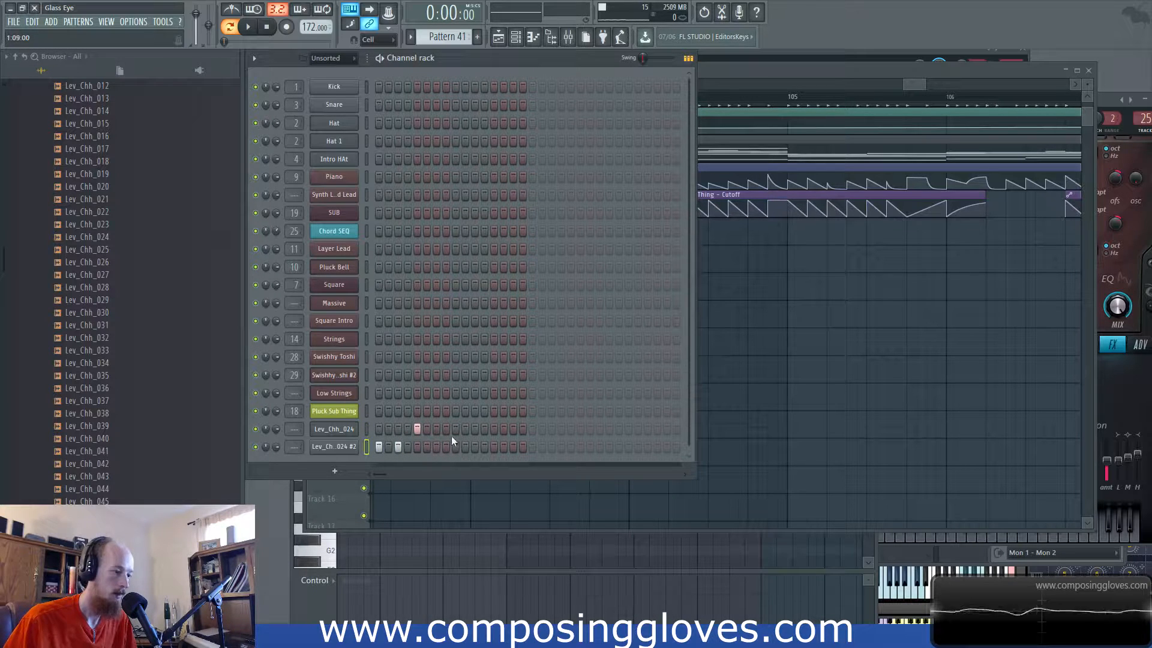
key(space)
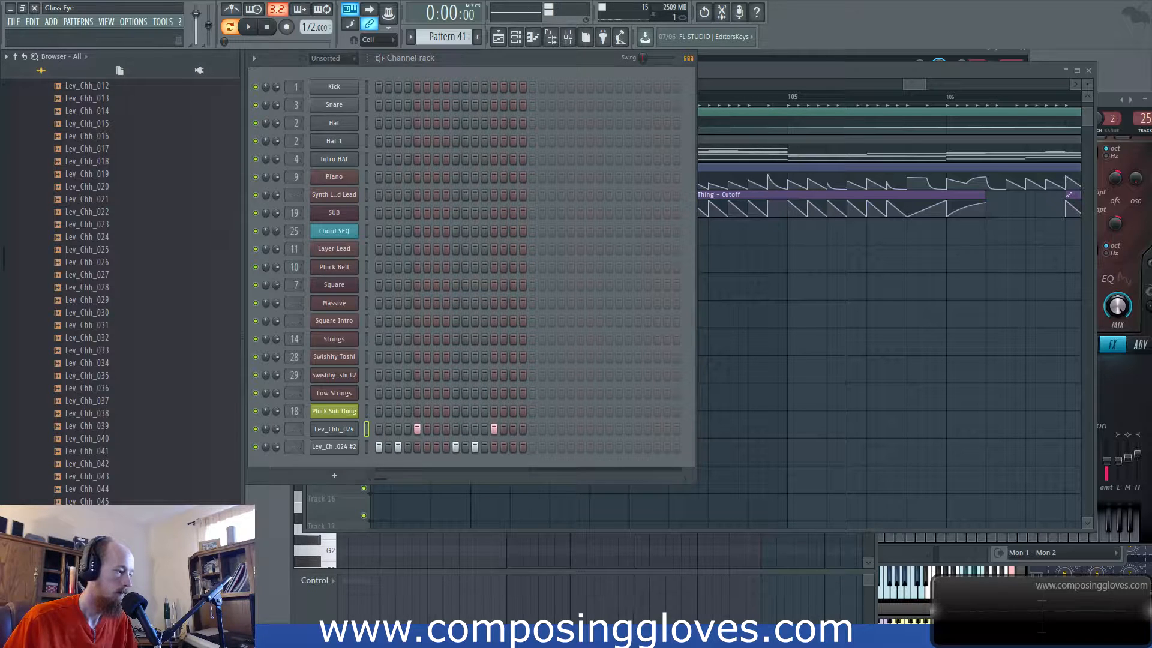
Step: Swap the two hi-hat channels' samples to Lev_Chh_051 and Lev_Chh_052 and shorten their tails with fade-outs, 24% on Lev_Chh_051
click(353, 427)
drag(556, 372, 556, 363)
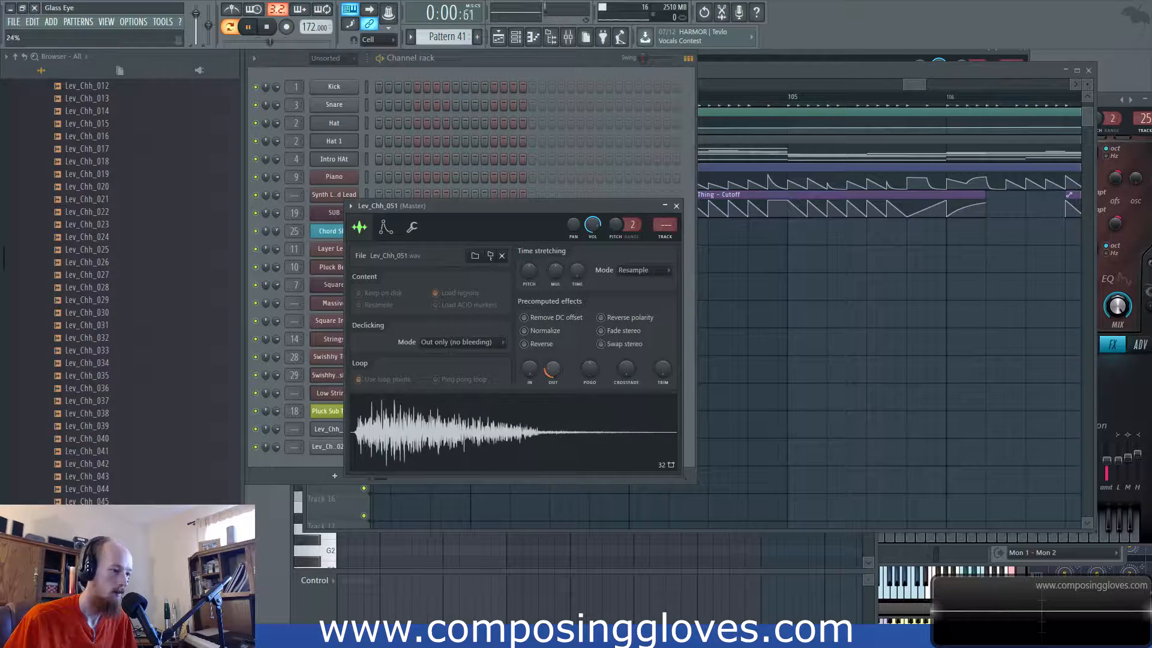
click(330, 446)
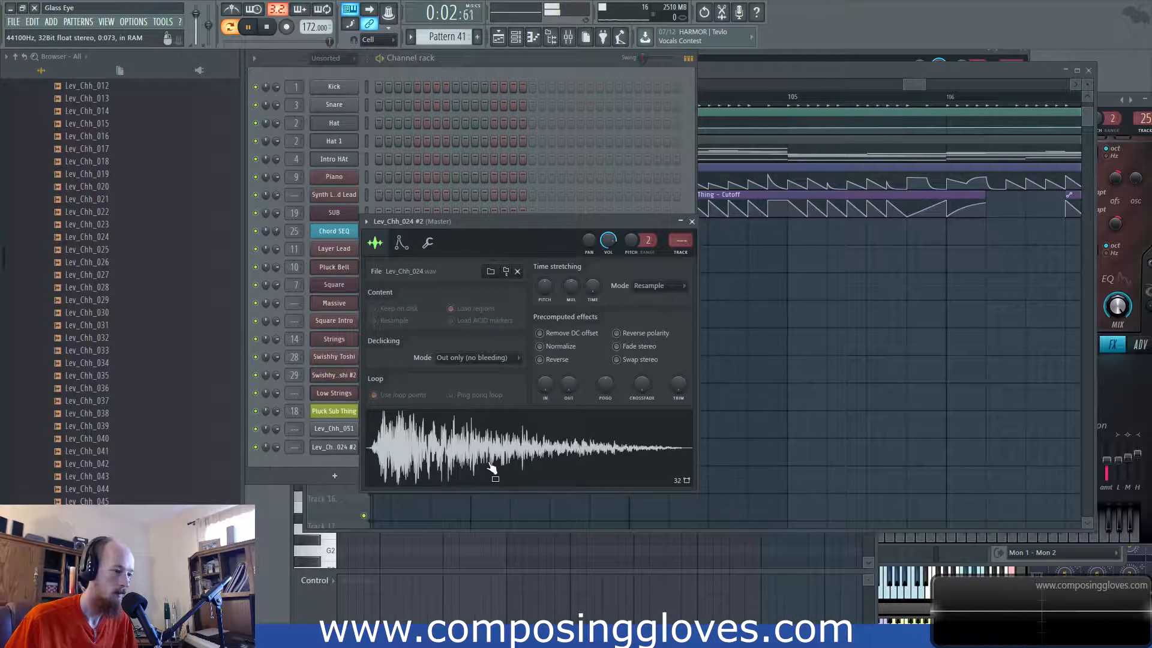
drag(559, 389, 566, 402)
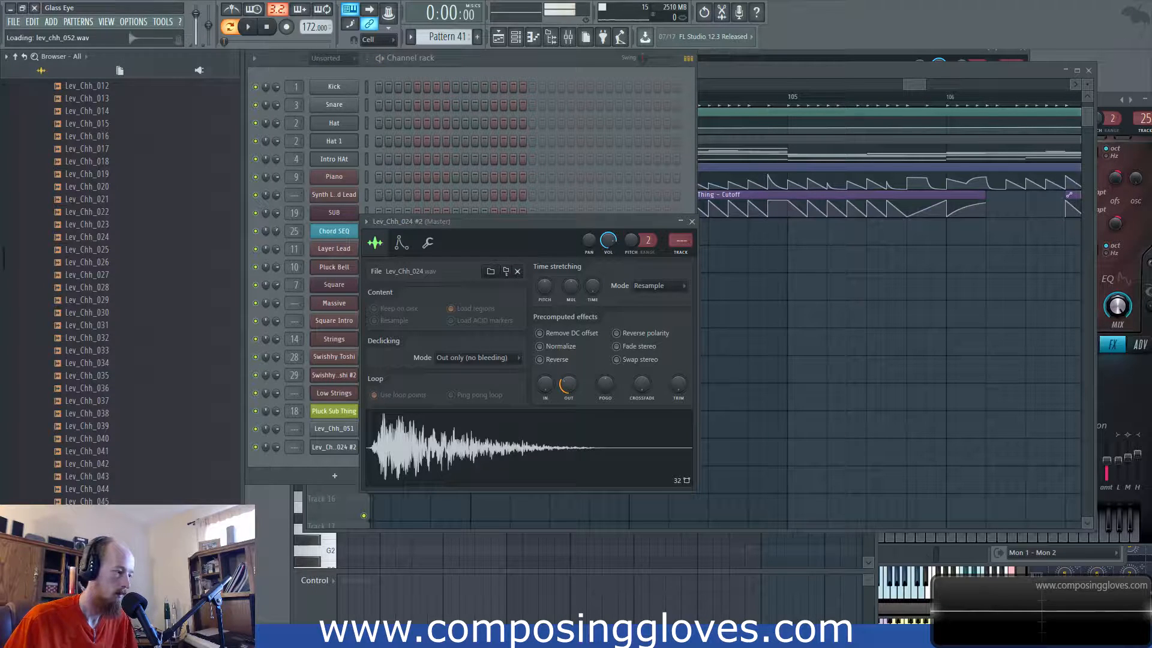
drag(324, 426, 333, 448)
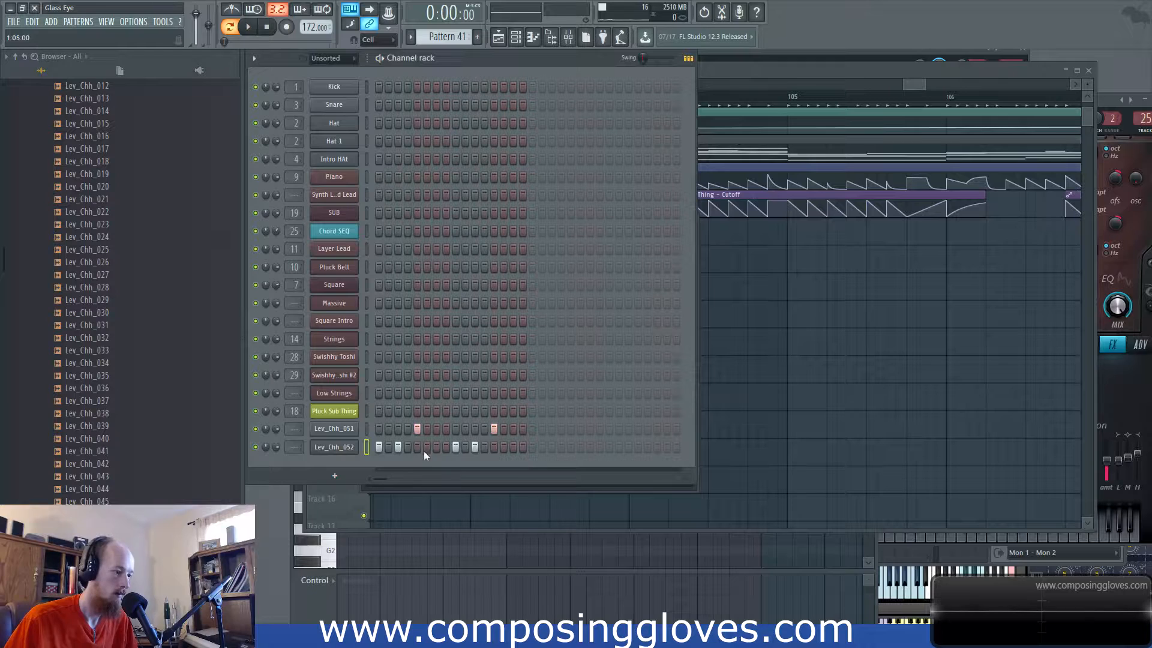
Step: Add hits on steps 6 to 8 and 14 to 16 of the Lev_Chh_052 channel
key(space)
drag(427, 448, 532, 453)
click(533, 448)
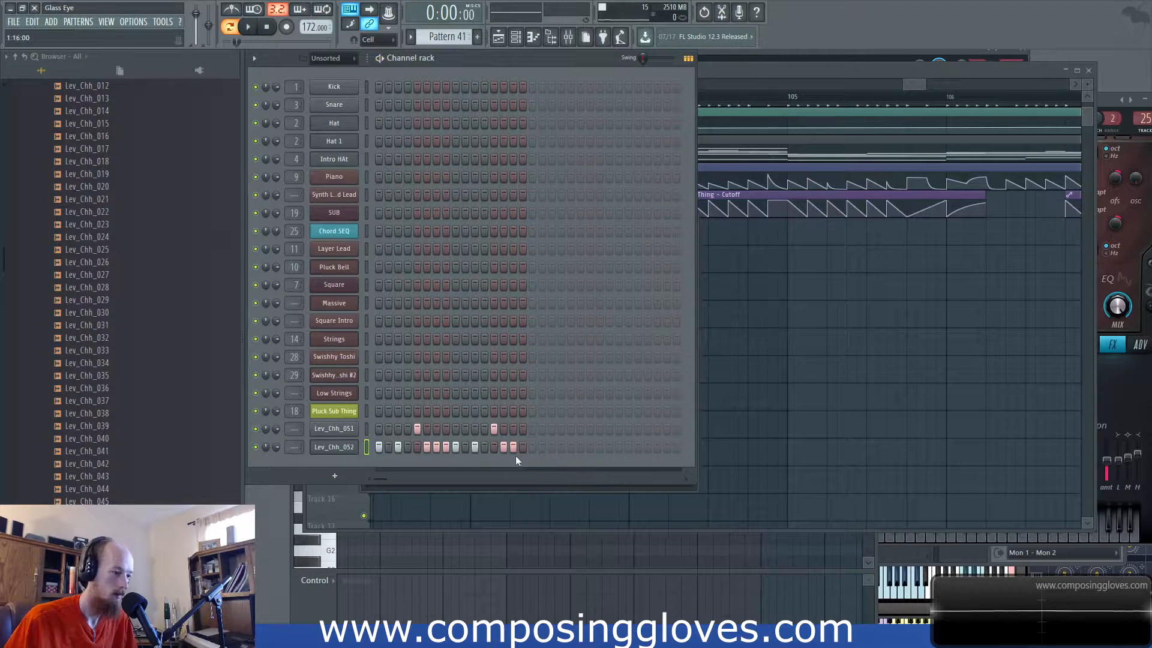
Step: Open Lev_Chh_052 in the piano roll and lower the velocities of the hits on steps 6 to 8, 14 and 15
right_click(350, 452)
click(387, 444)
scroll(403, 433, up, 15)
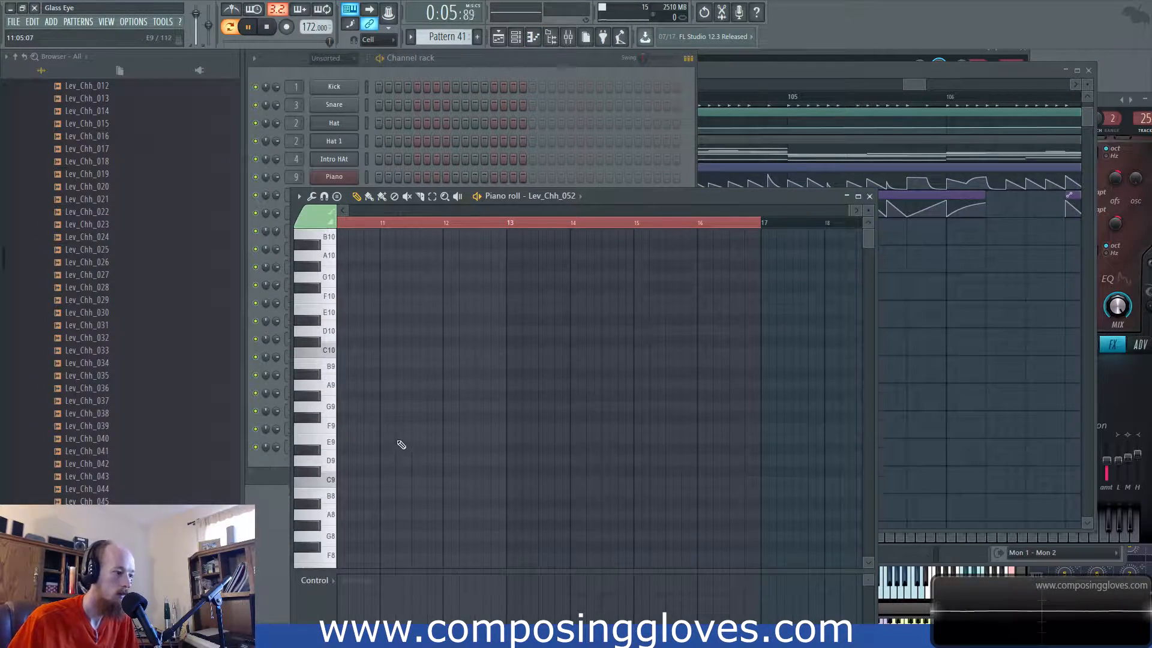
scroll(402, 445, up, 3)
scroll(409, 455, down, 4)
scroll(407, 438, up, 5)
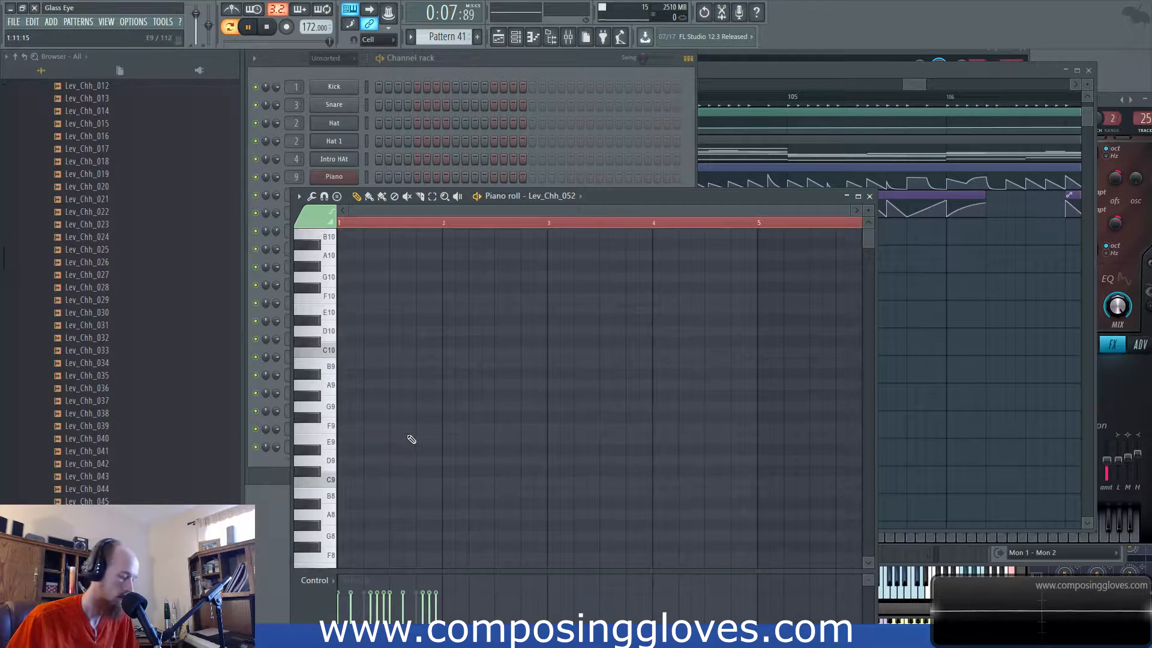
key(ctrl+d)
scroll(411, 439, down, 5)
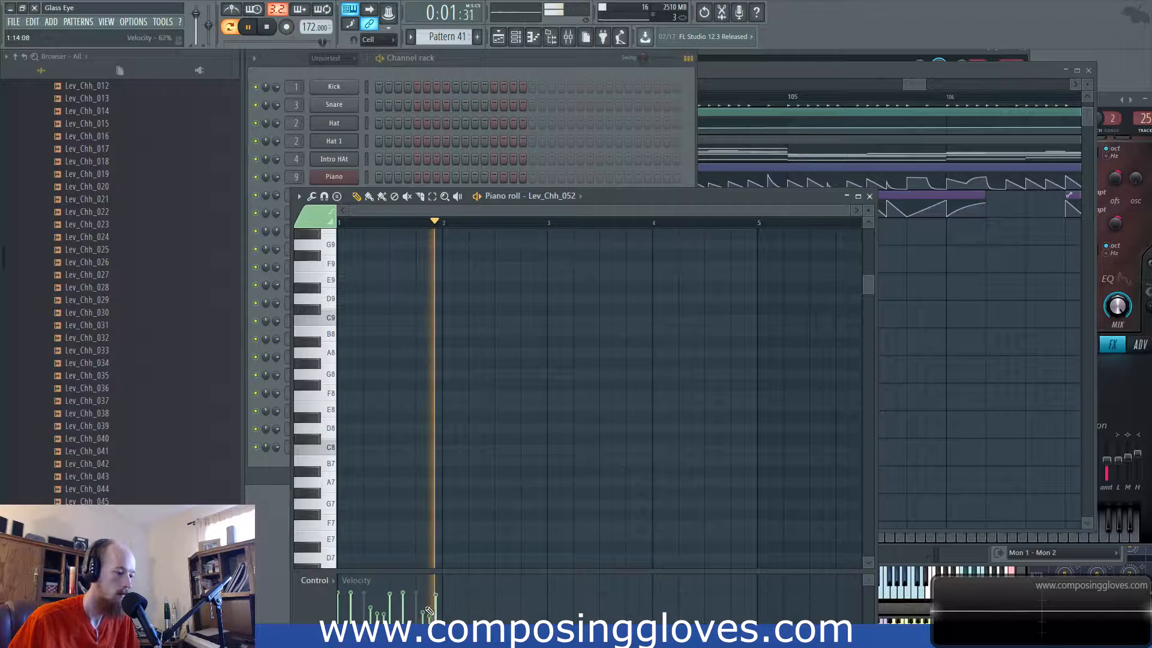
scroll(342, 314, up, 5)
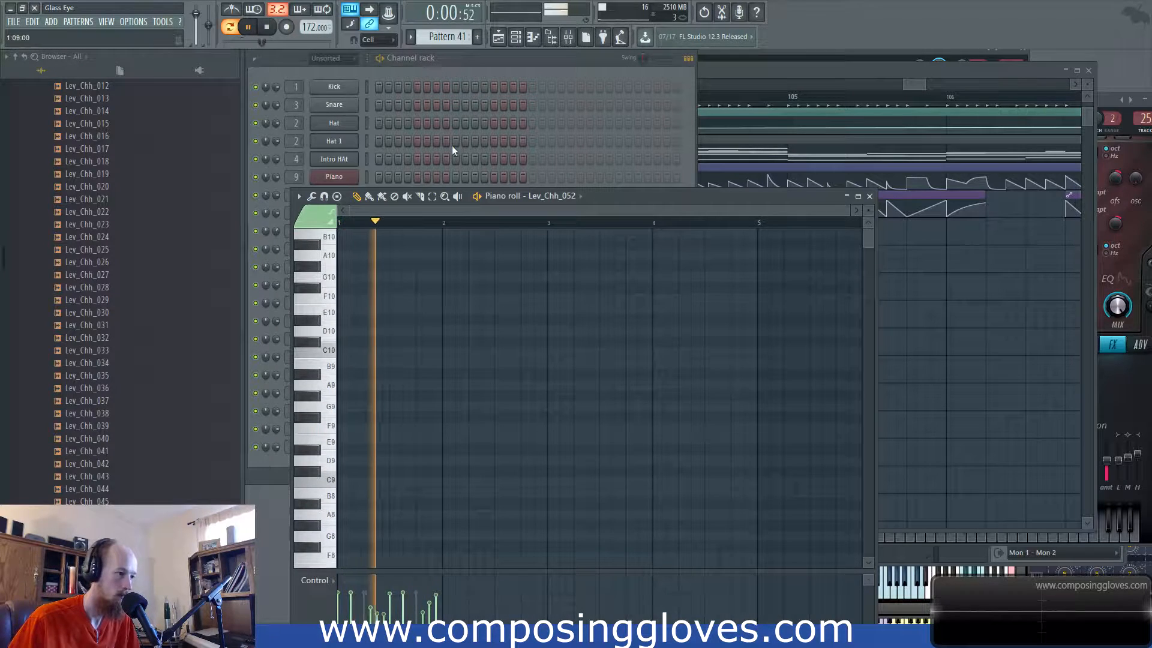
Step: Fill the remaining empty steps of Lev_Chh_052 so all 16 steps have a hit
click(571, 74)
mouse_move(384, 448)
mouse_down()
mouse_move(600, 448)
mouse_move(527, 456)
mouse_up()
click(524, 451)
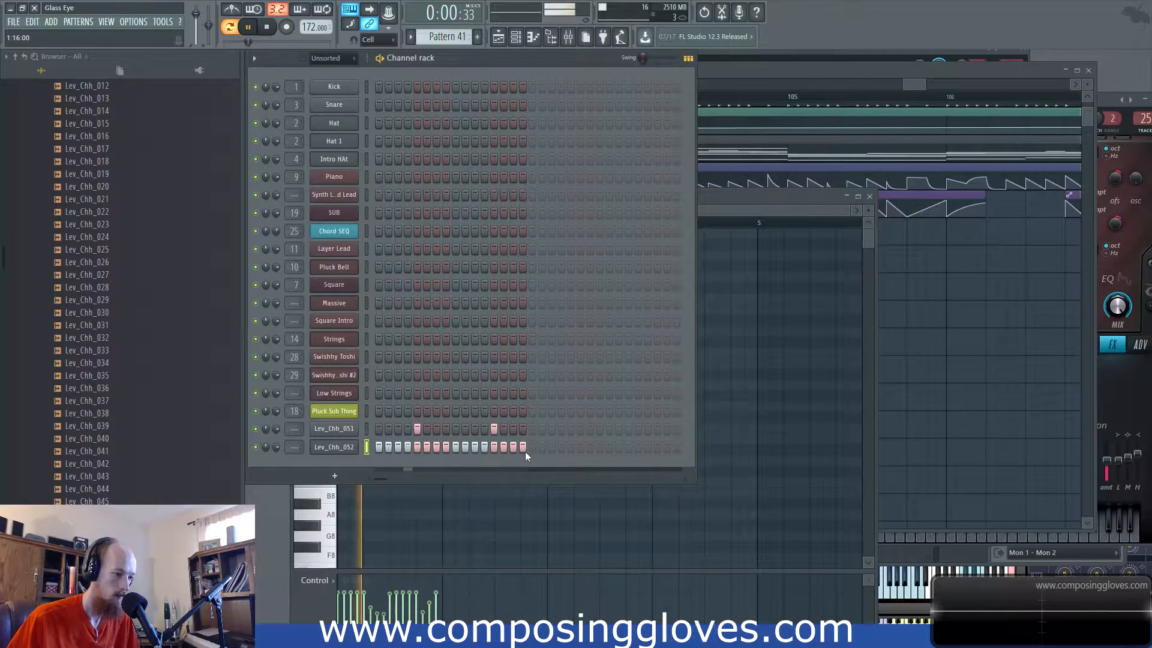
Step: Reshape the Lev_Chh_052 velocities, lowering the hits in the second half of the bar into a rise towards step 16
drag(344, 624, 370, 598)
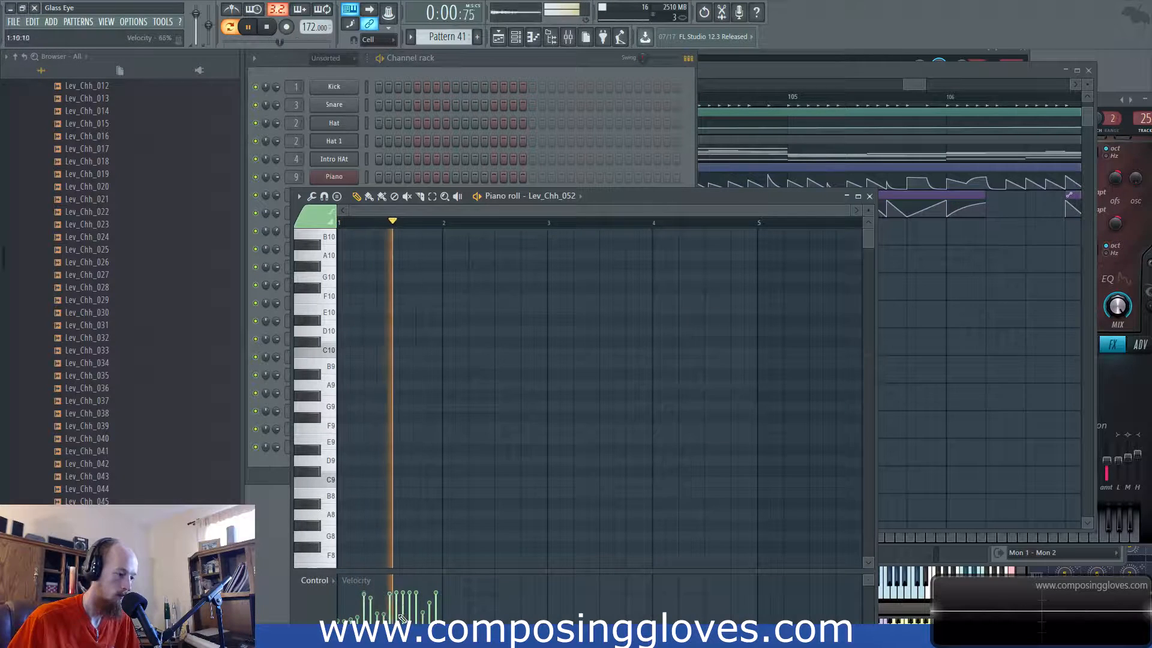
drag(586, 198, 586, 99)
mouse_move(418, 533)
mouse_down()
mouse_move(382, 553)
mouse_move(383, 541)
mouse_move(338, 551)
mouse_move(356, 532)
mouse_move(428, 530)
mouse_move(428, 513)
mouse_up()
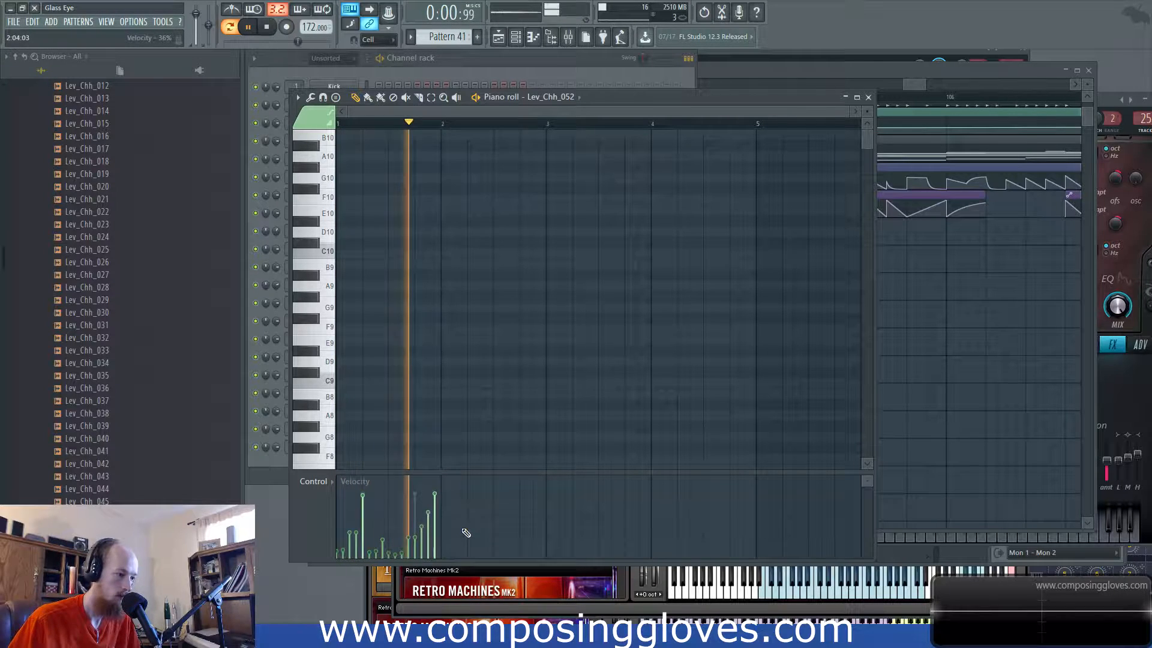
Step: Place the Pattern 41 clip at bar 103 on Track 8 and add Lev_Chh_051 hits on steps 1 and 9
key(F5)
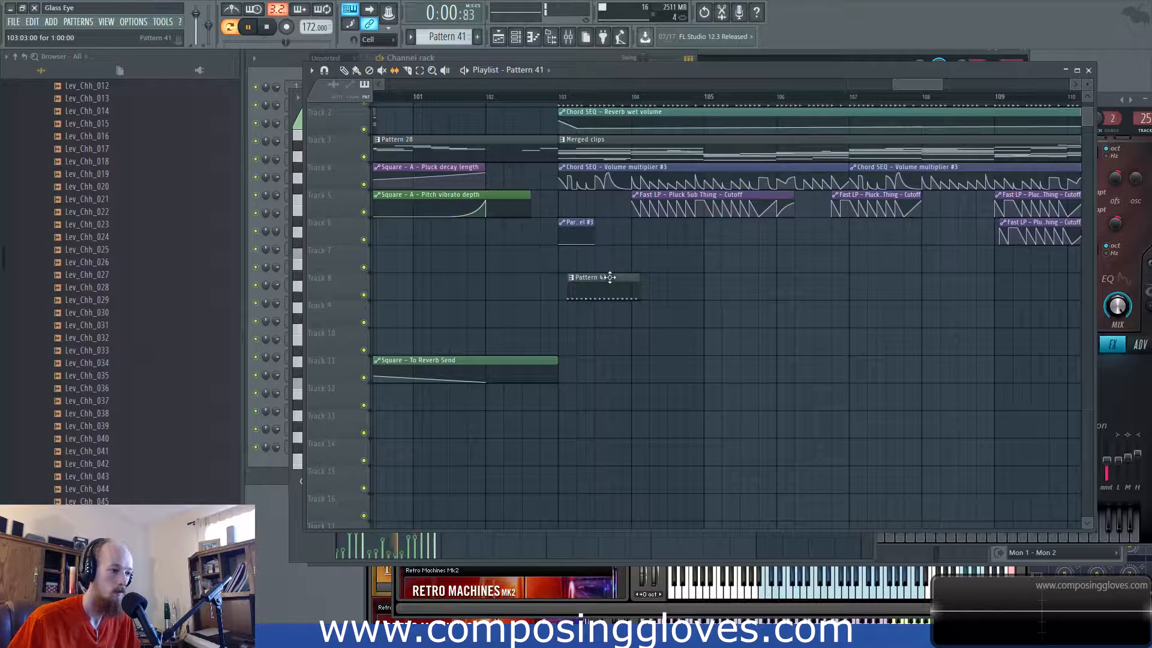
click(276, 474)
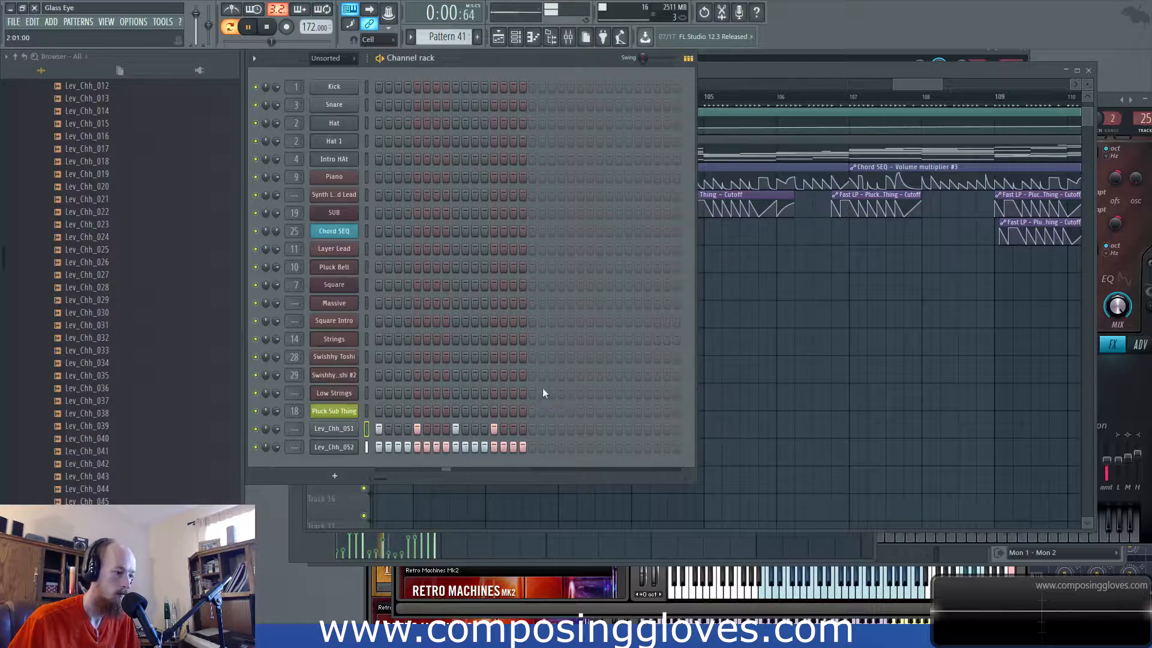
click(898, 87)
scroll(892, 288, down, 2)
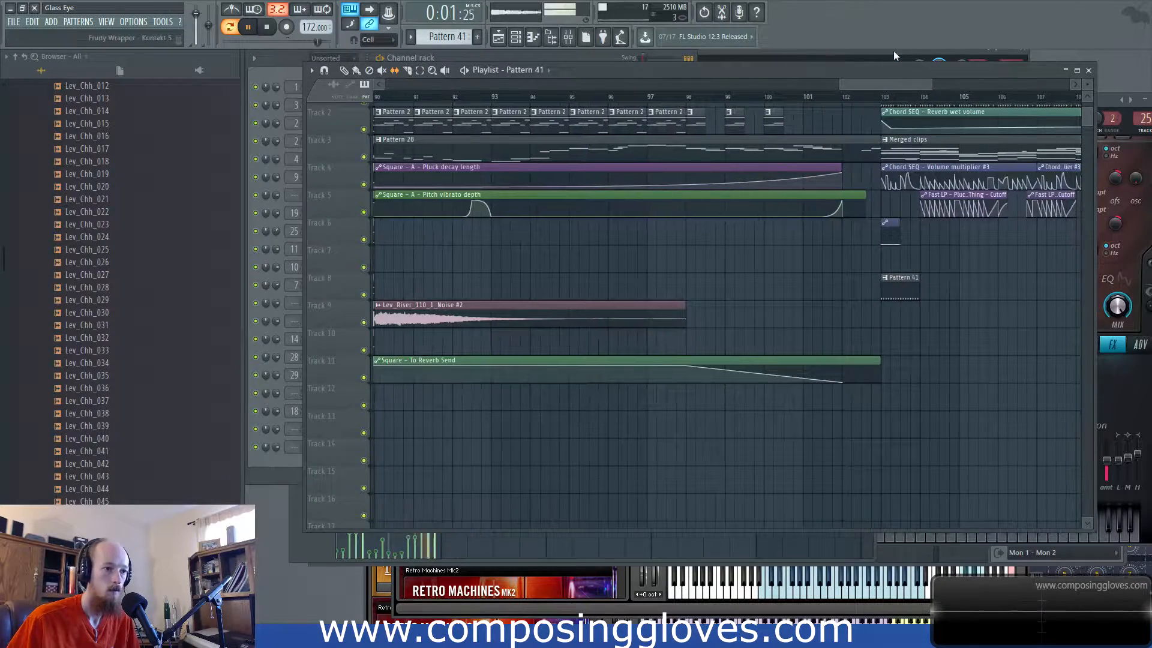
scroll(828, 244, up, 4)
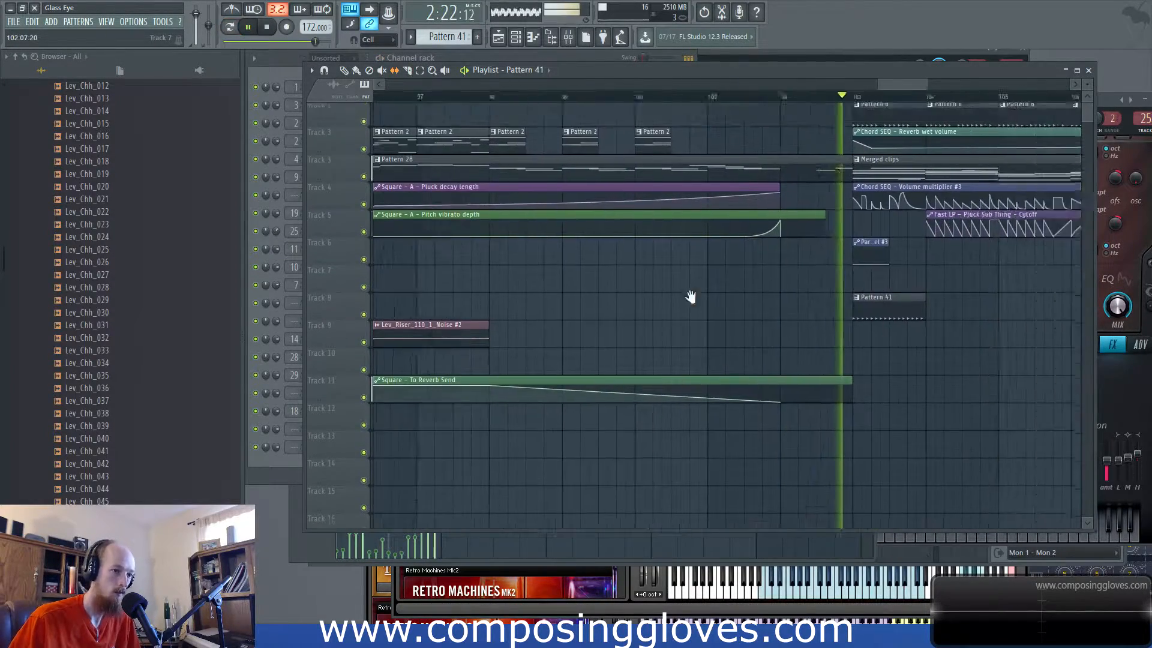
Step: Repeat the Pattern 41 clip along Track 8 from bar 103 through bar 118
click(667, 314)
key(ctrl+b)
key(ctrl+b)
key(ctrl+b)
key(ctrl+b)
key(ctrl+b)
key(ctrl+b)
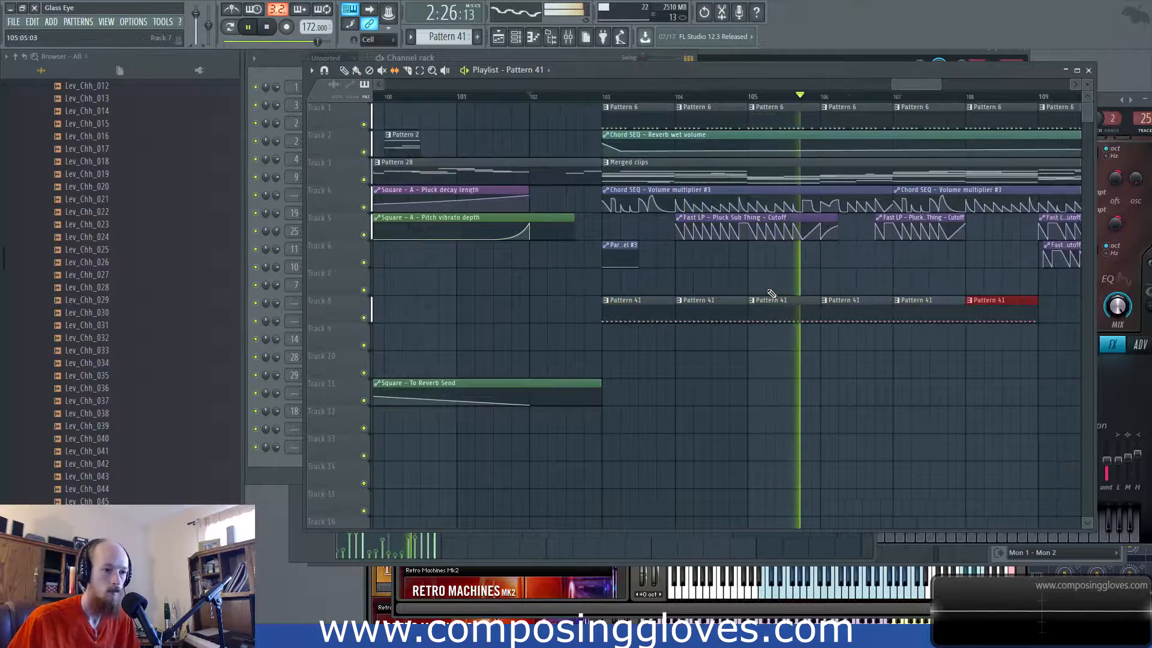
key(ctrl+b)
key(ctrl+b)
scroll(714, 291, down, 4)
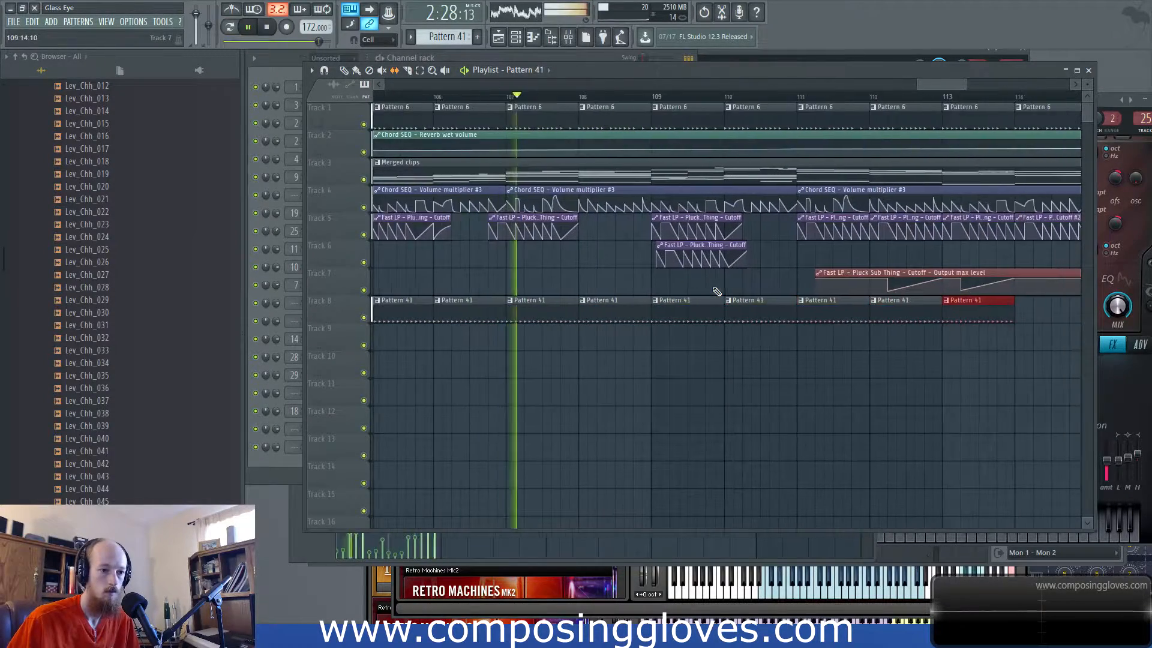
key(ctrl+b)
key(ctrl+b)
key(ctrl+b)
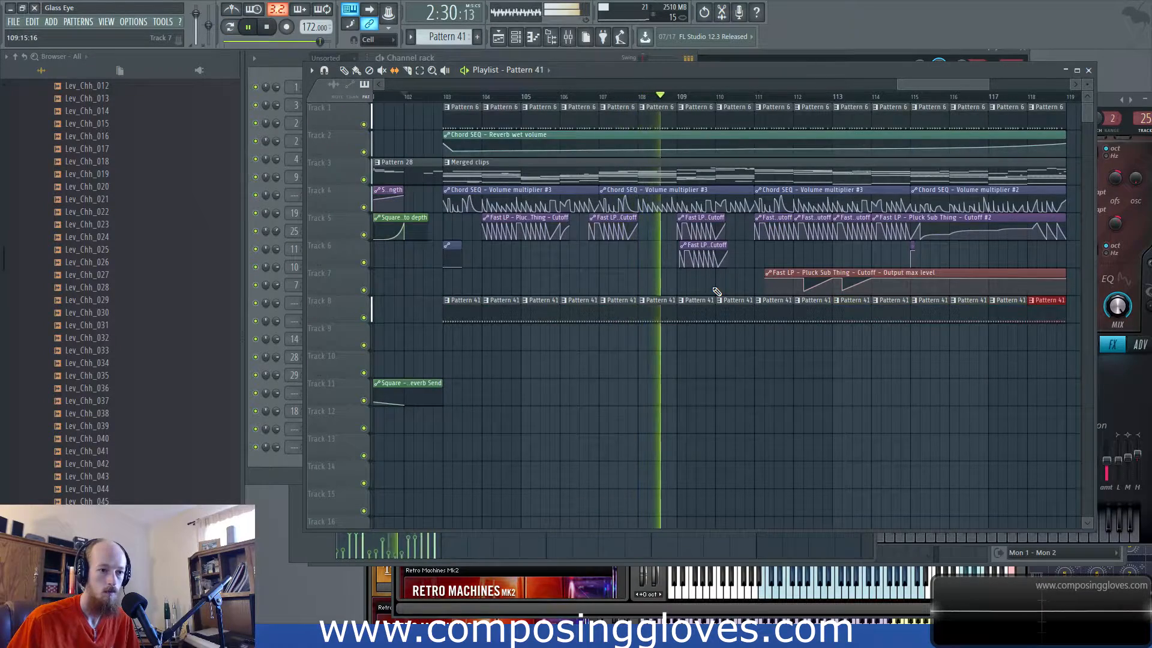
Step: Play the section from bar 103 and raise the velocities of the quieter Lev_Chh_052 hits
scroll(642, 207, down, 3)
click(573, 97)
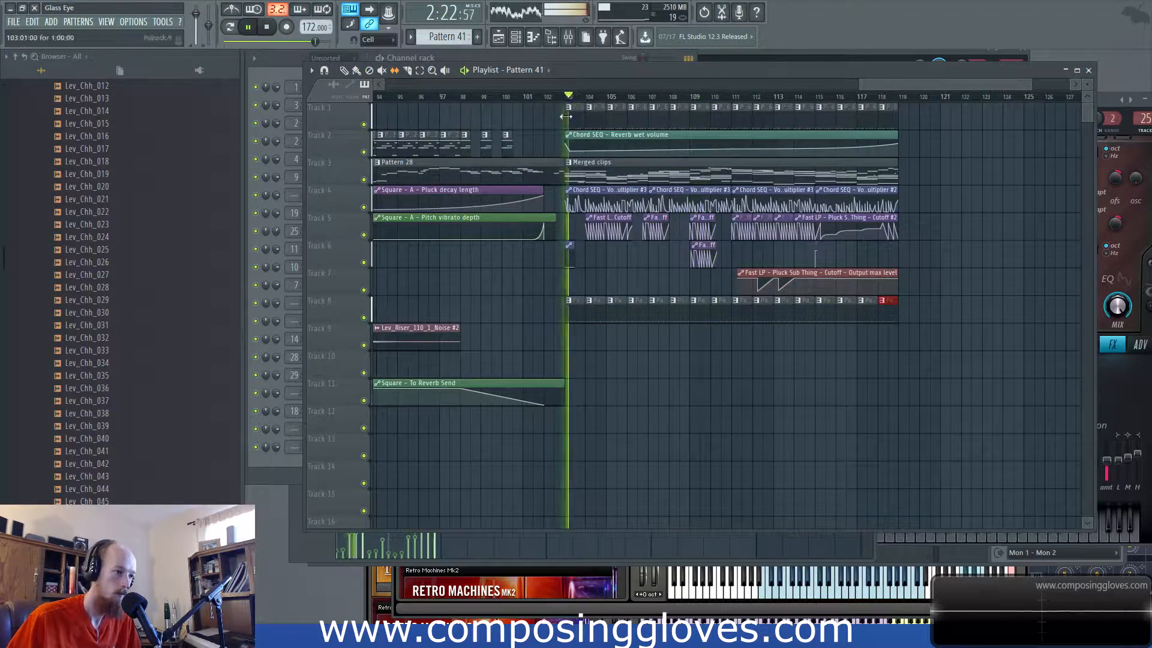
click(326, 559)
mouse_move(359, 524)
mouse_down()
mouse_move(432, 515)
mouse_move(369, 515)
mouse_up()
click(369, 518)
click(382, 510)
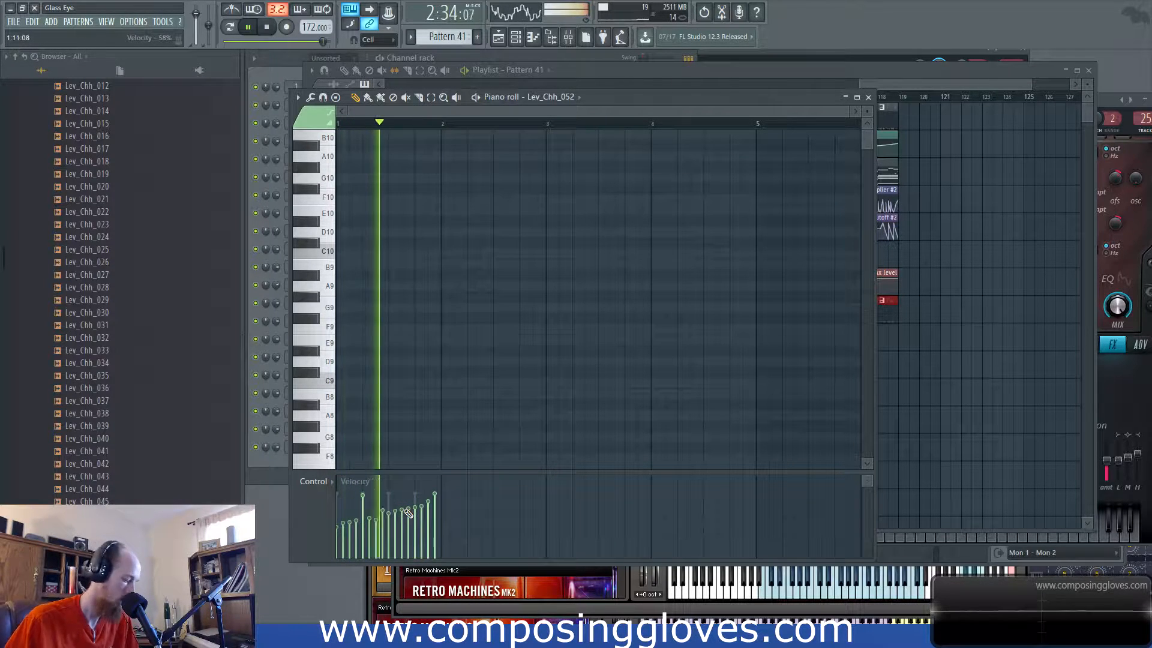
Step: Replay the section from bar 103 and delete the extra Fast LP - Pluck Sub Thing - Cutoff clip on Track 6 at bar 109
click(916, 80)
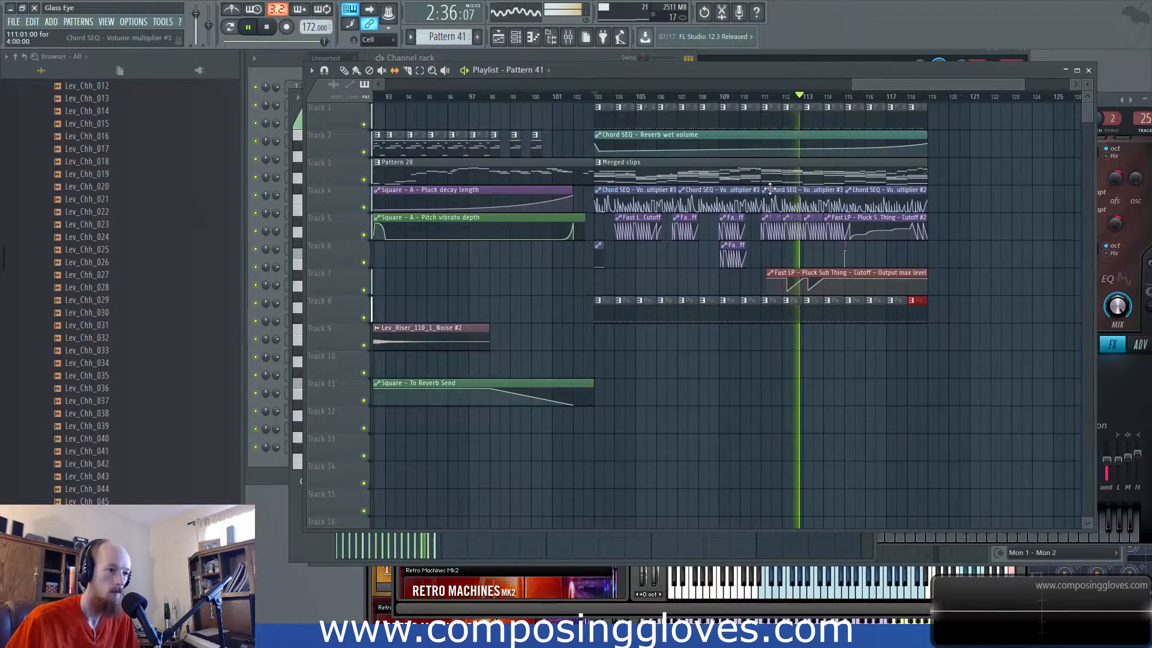
scroll(755, 96, up, 2)
click(454, 98)
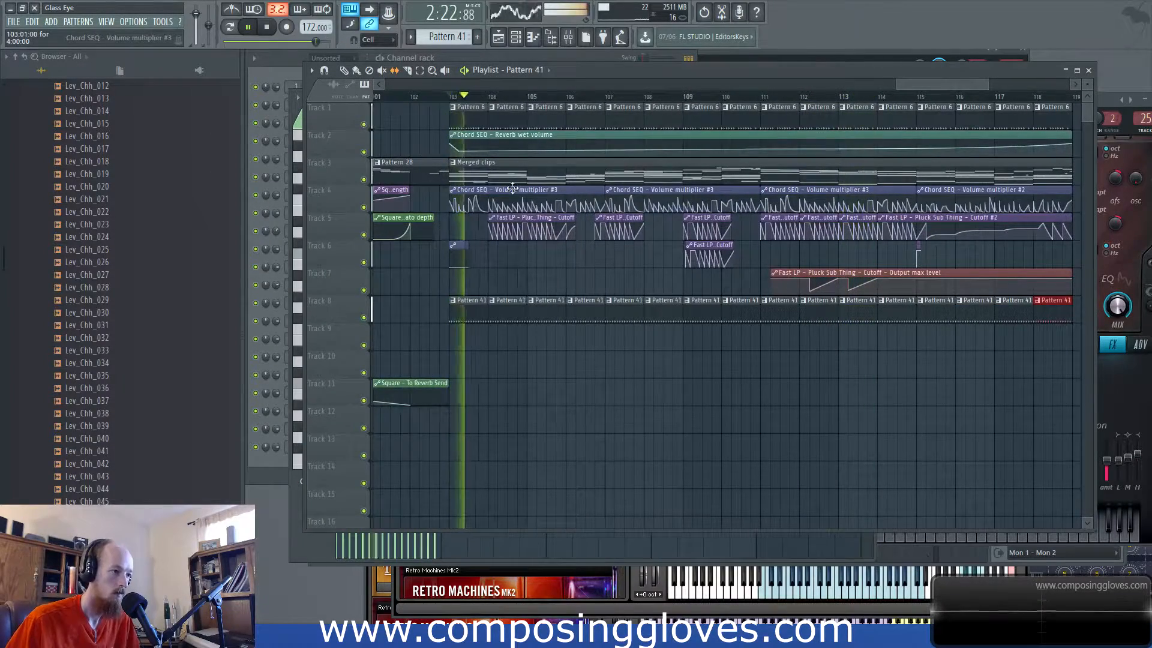
scroll(496, 97, up, 2)
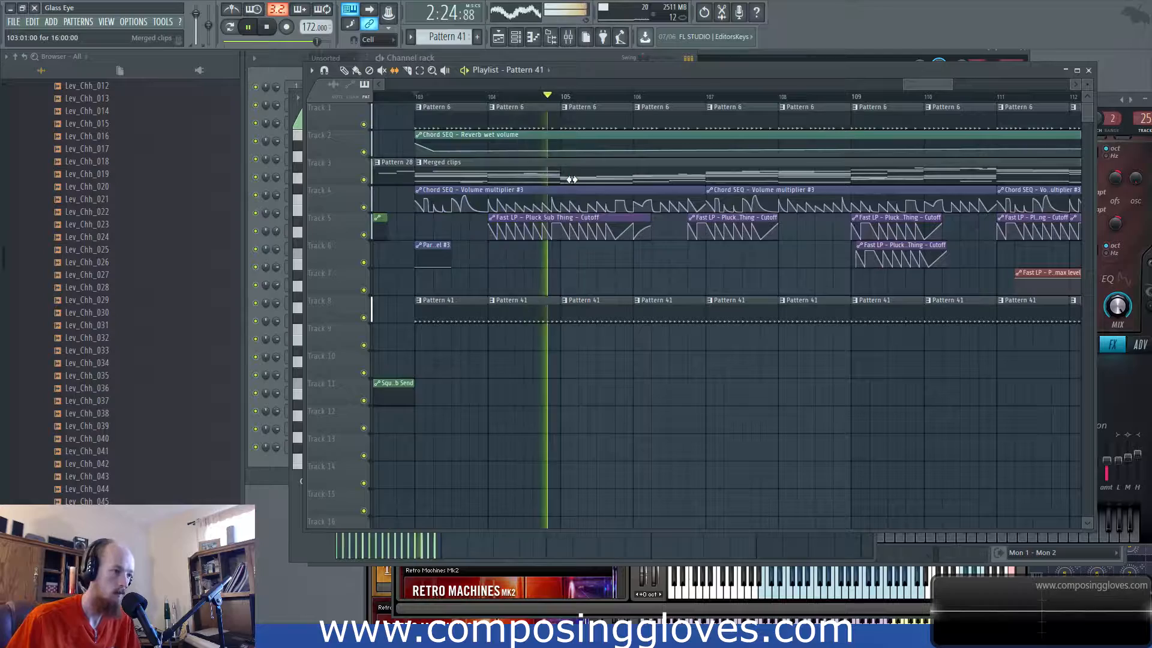
right_click(517, 187)
click(535, 202)
scroll(688, 227, down, 2)
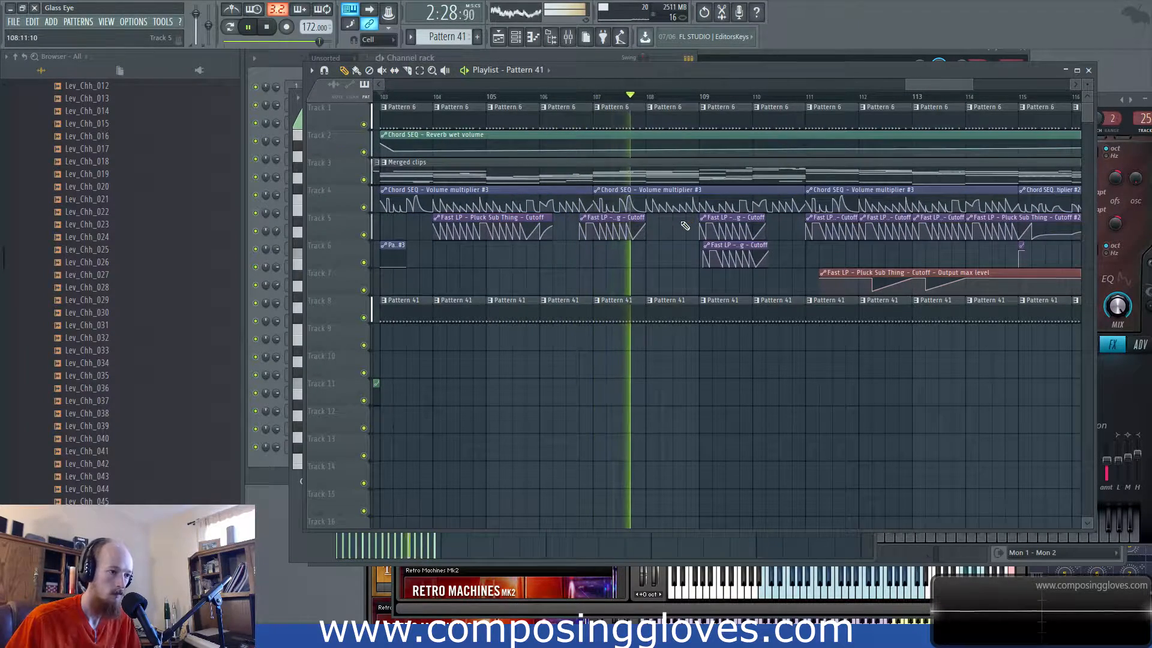
right_click(750, 255)
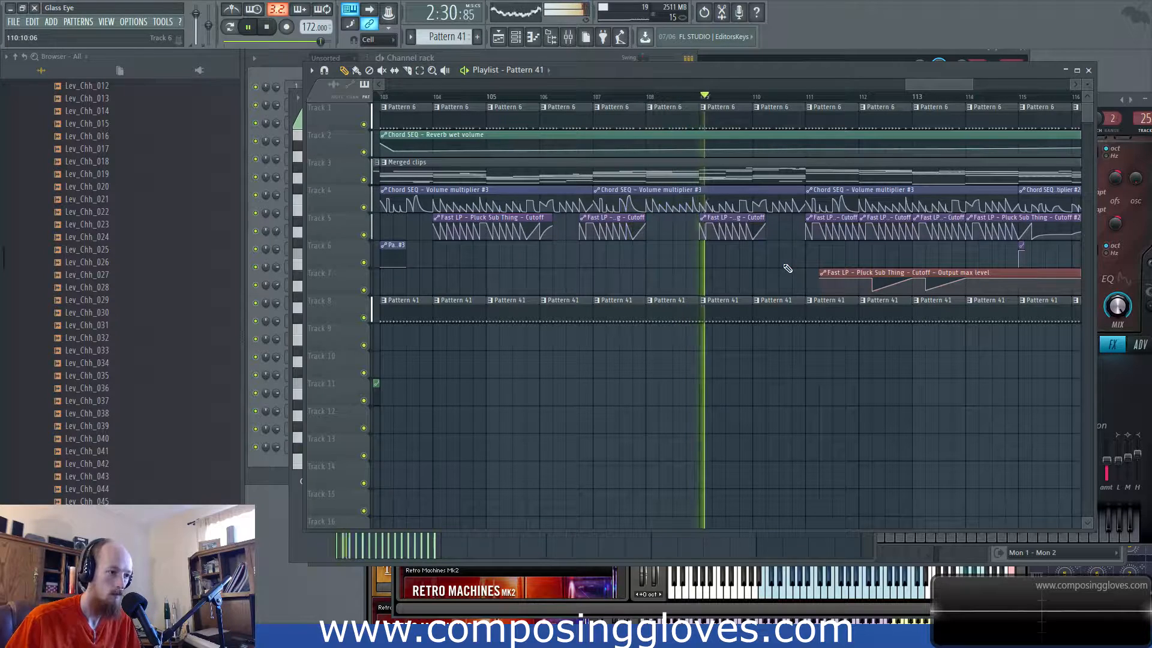
Step: Listen to the rest of the section from about bar 107 to its end
click(585, 96)
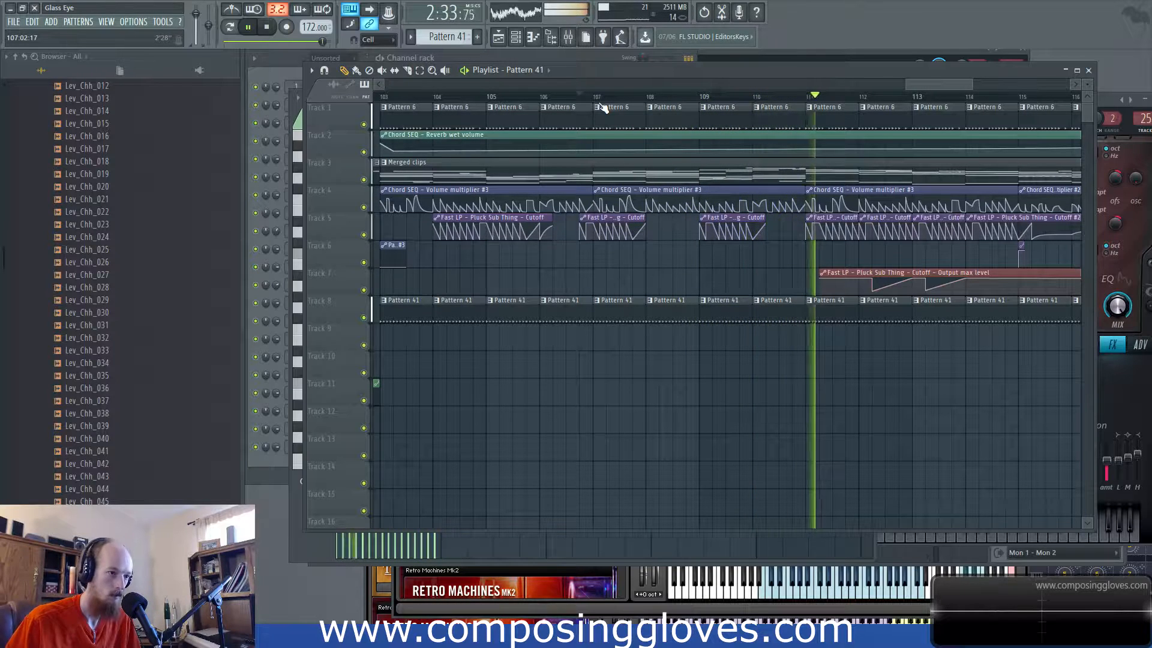
drag(822, 217, 567, 213)
scroll(647, 207, down, 2)
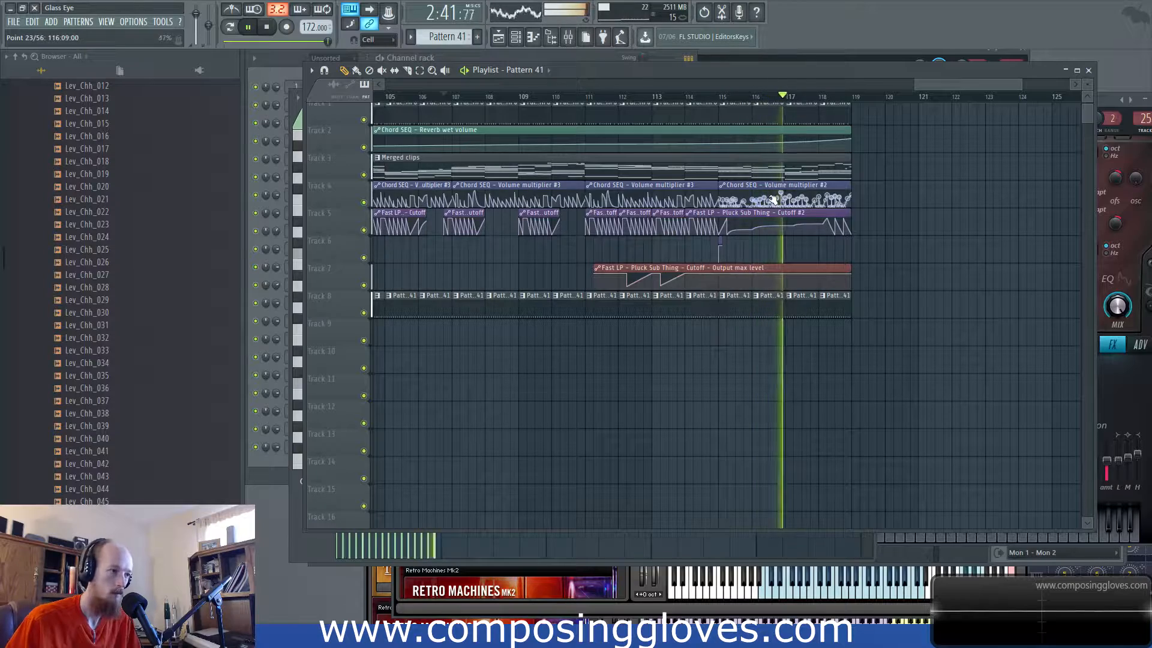
scroll(829, 204, down, 2)
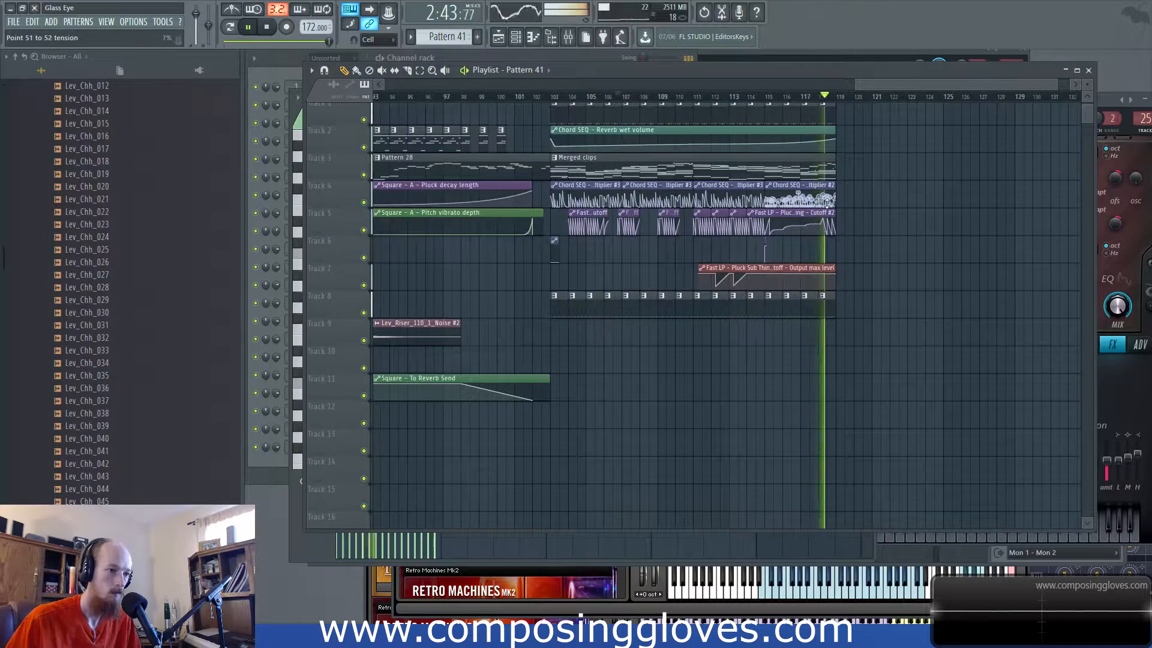
Step: Stop playback and look over the song's earlier sections in the playlist back to about bar 33
key(space)
drag(889, 86, 678, 115)
scroll(723, 177, up, 2)
scroll(684, 235, down, 3)
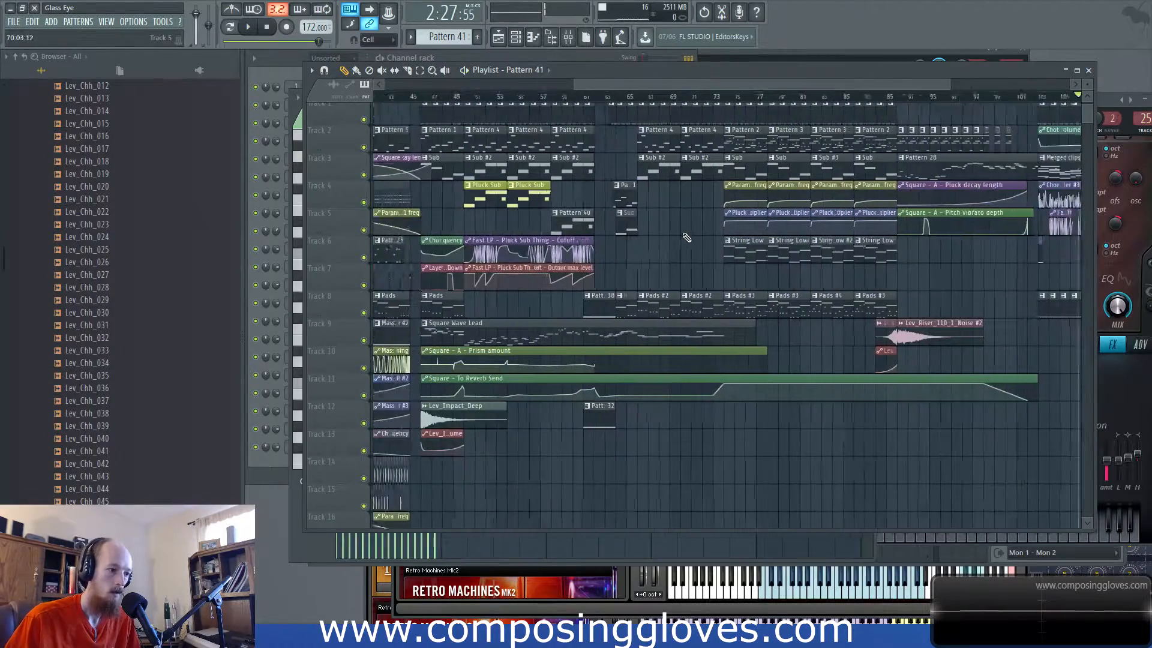
scroll(673, 234, down, 1)
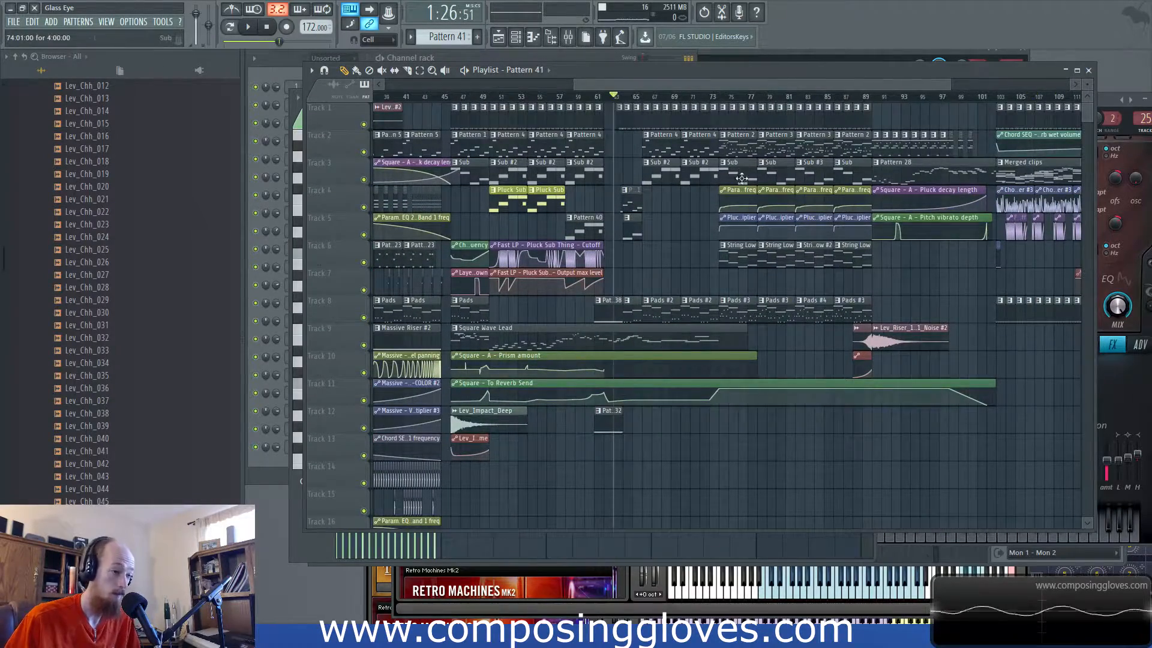
scroll(741, 170, down, 2)
scroll(912, 224, up, 3)
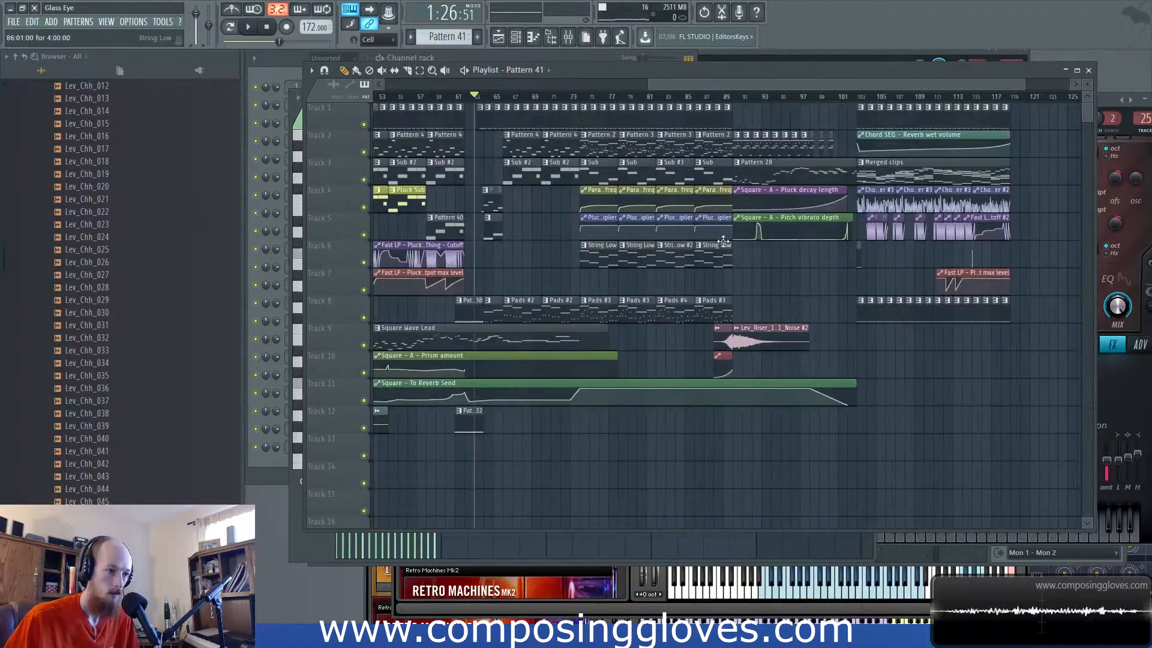
scroll(749, 285, down, 3)
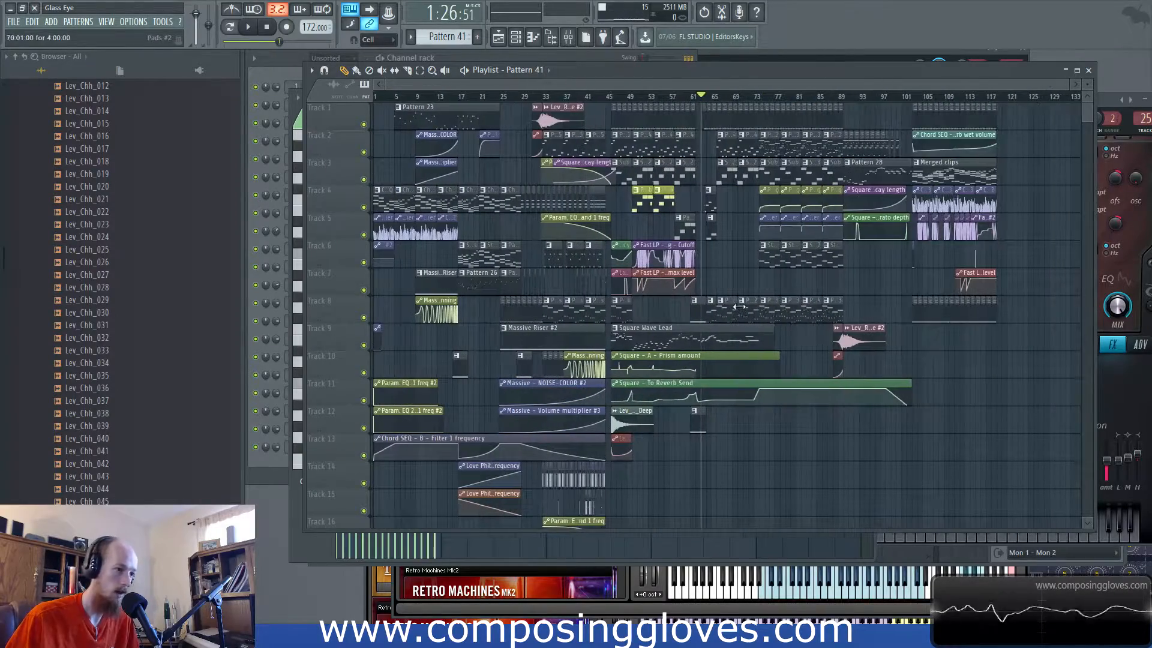
scroll(571, 377, down, 4)
scroll(620, 296, up, 4)
scroll(619, 296, up, 5)
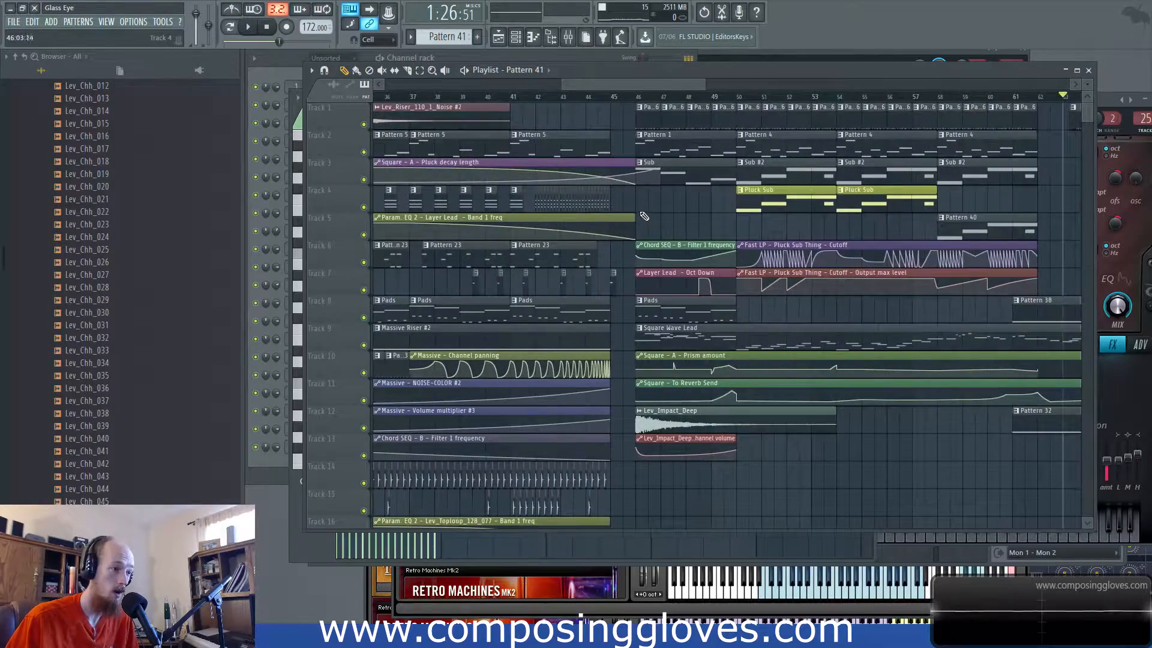
scroll(510, 171, down, 3)
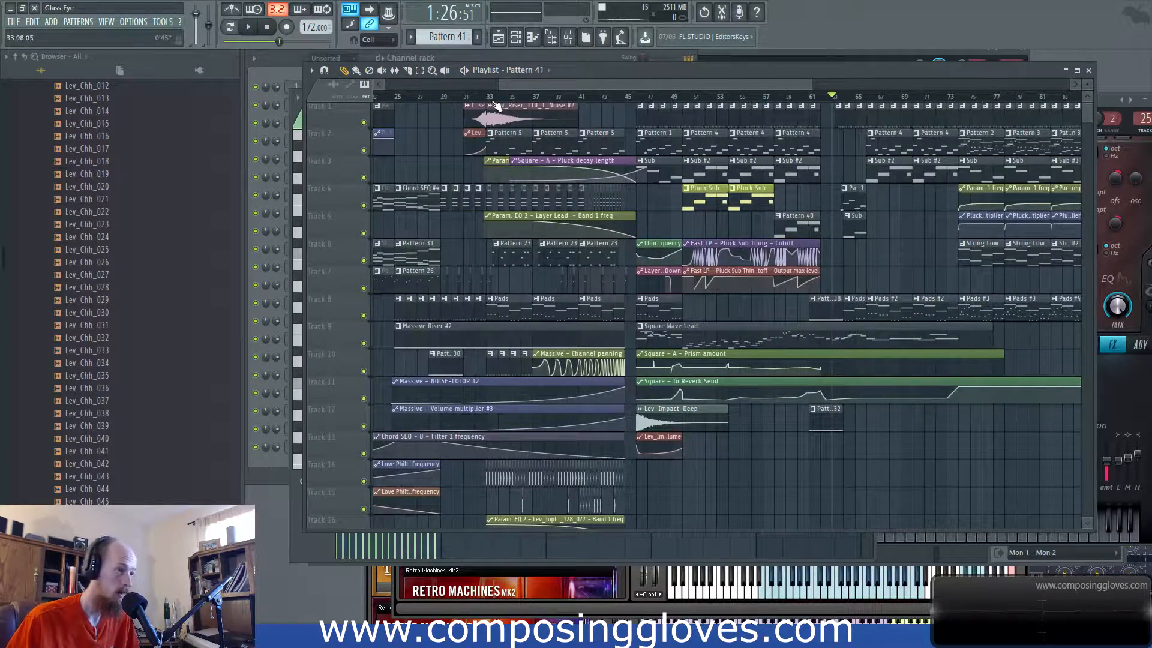
Step: Move the Square - A - Pluck decay length clip from Track 3 to Track 22, starting at bar 33
scroll(522, 282, down, 5)
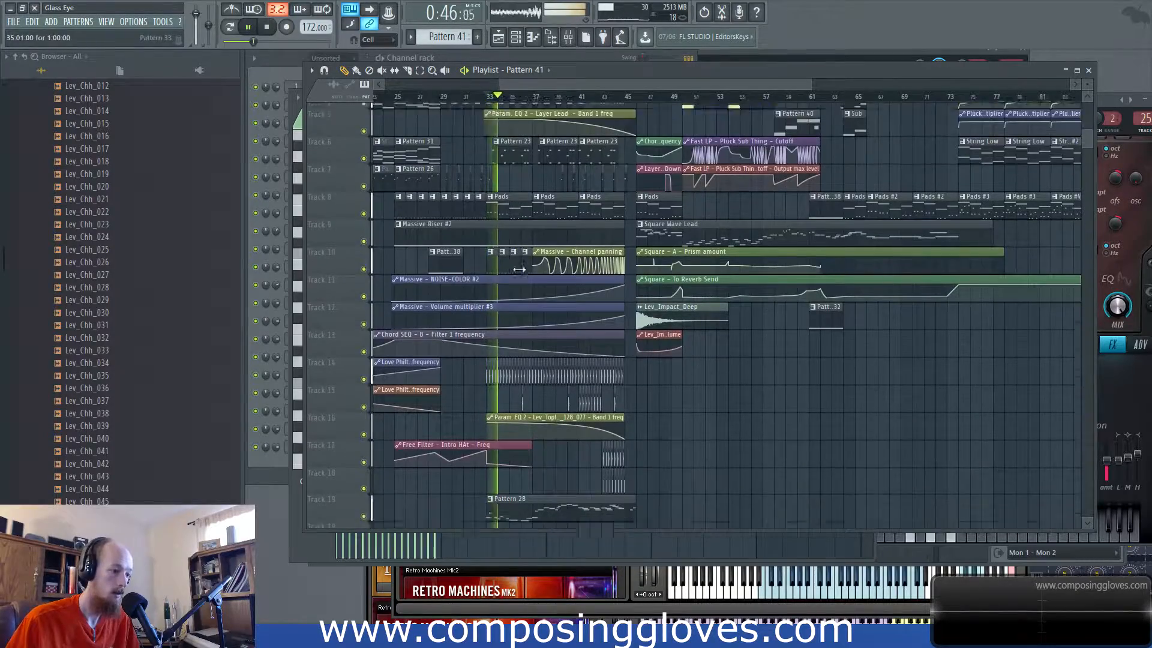
scroll(540, 240, up, 4)
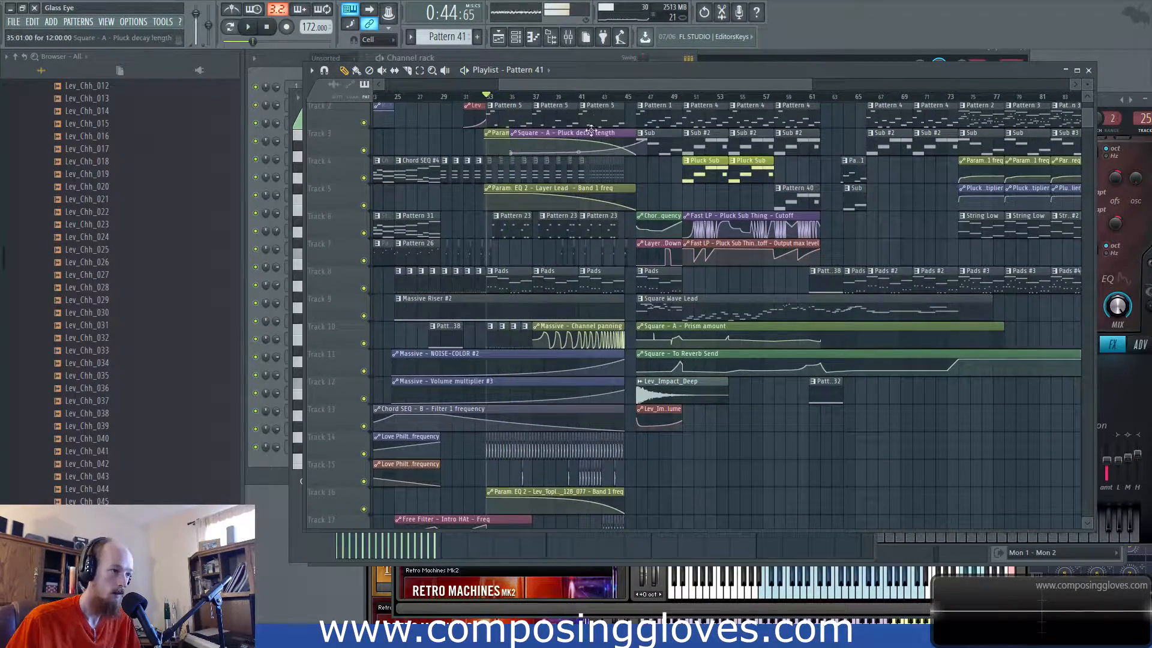
scroll(536, 233, down, 9)
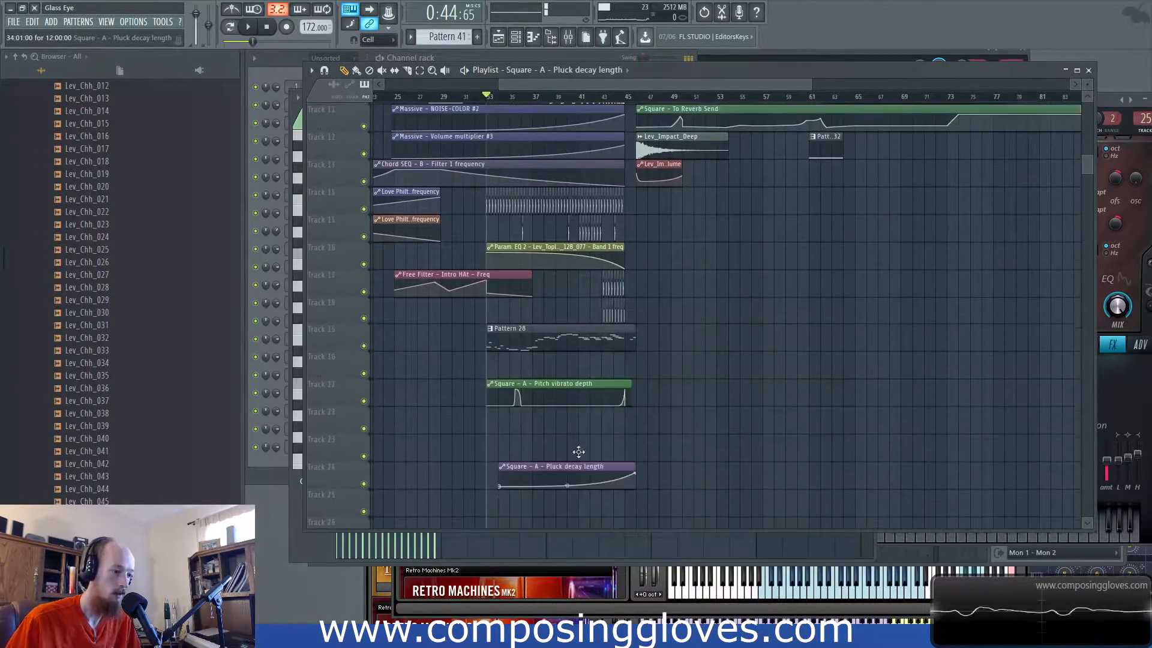
key(space)
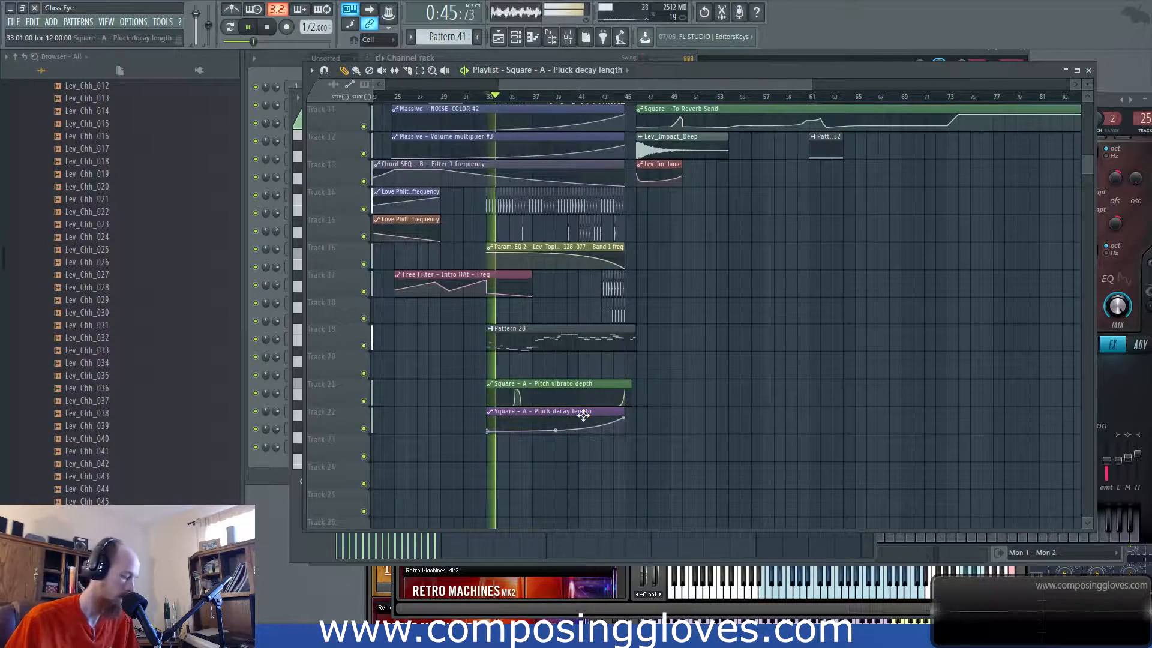
Step: Listen to the arrangement from bar 33 onwards and examine the transition around bars 61 to 63
scroll(640, 305, up, 10)
scroll(663, 283, up, 3)
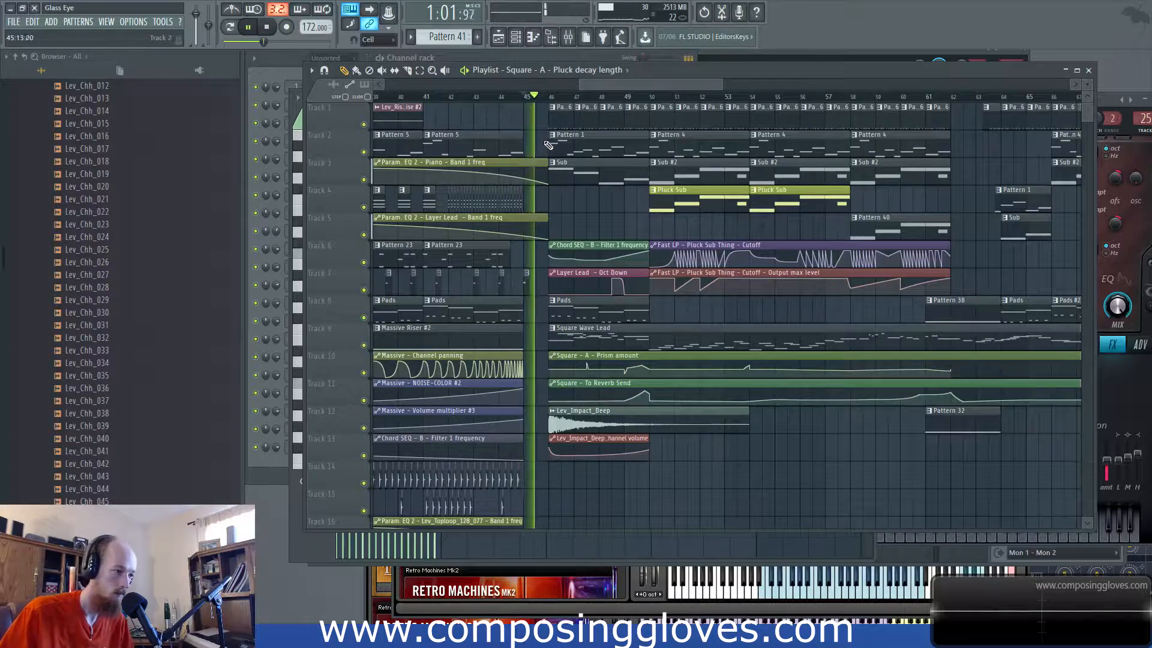
drag(624, 175, 548, 196)
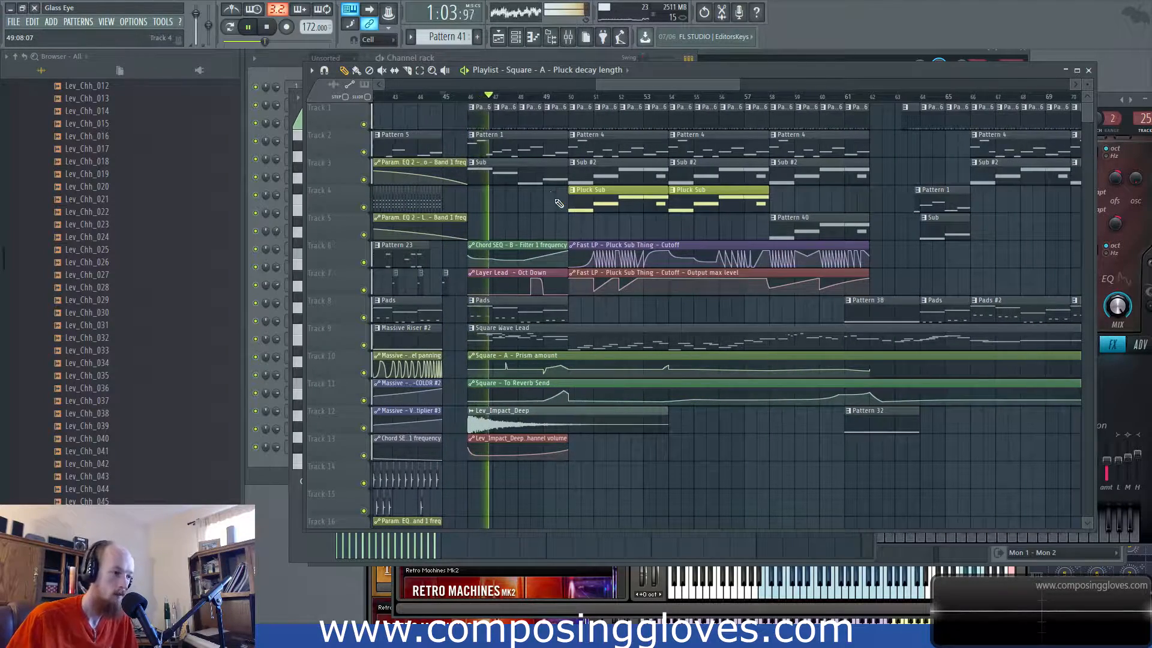
scroll(558, 205, down, 2)
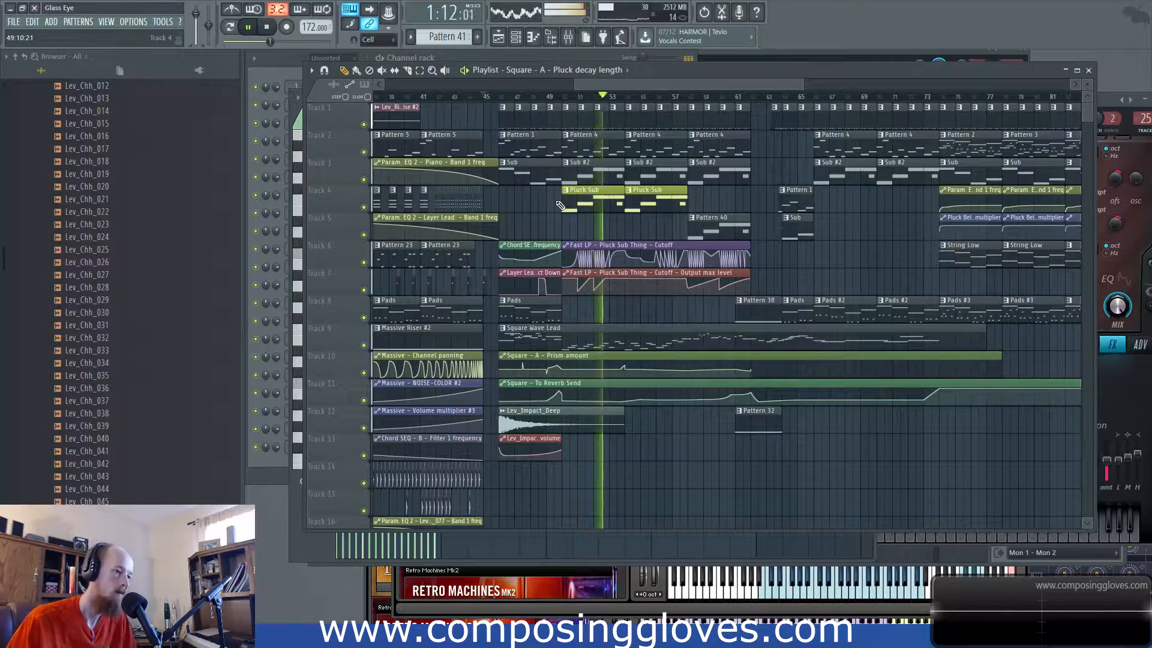
drag(787, 272, 659, 295)
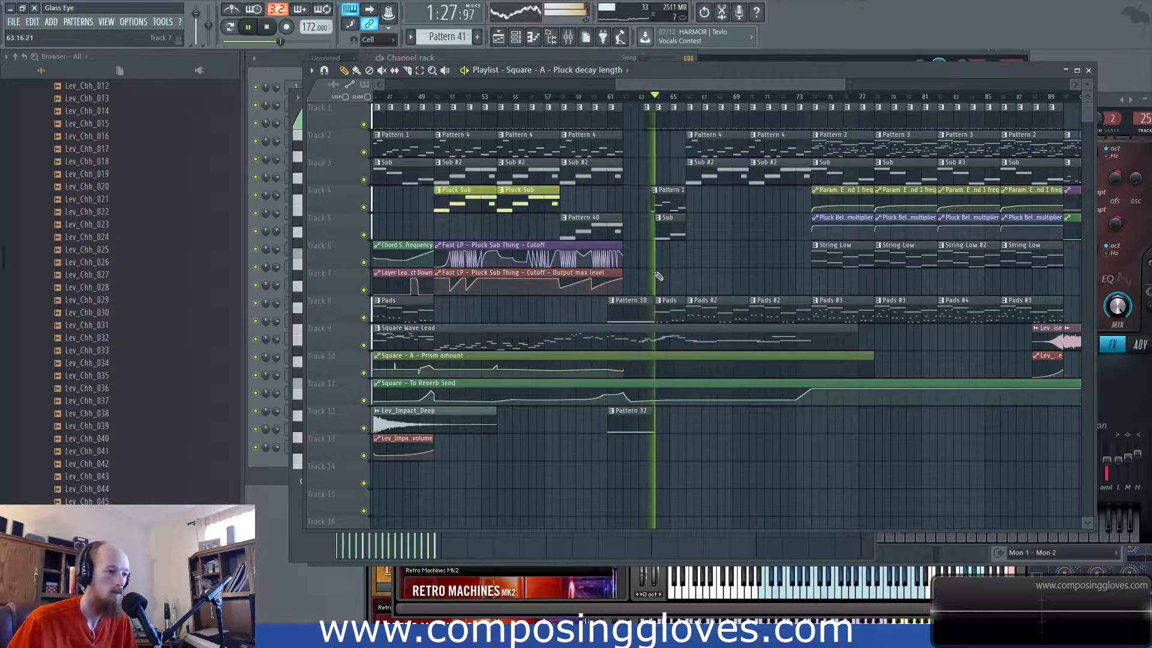
scroll(602, 321, up, 4)
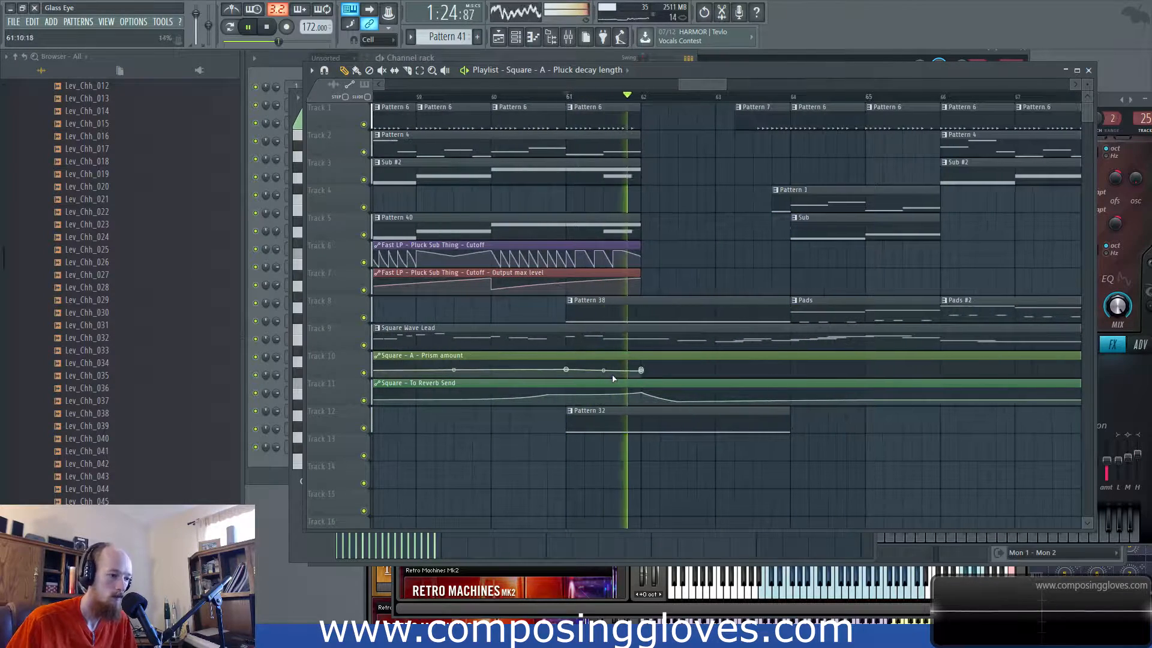
scroll(640, 378, up, 4)
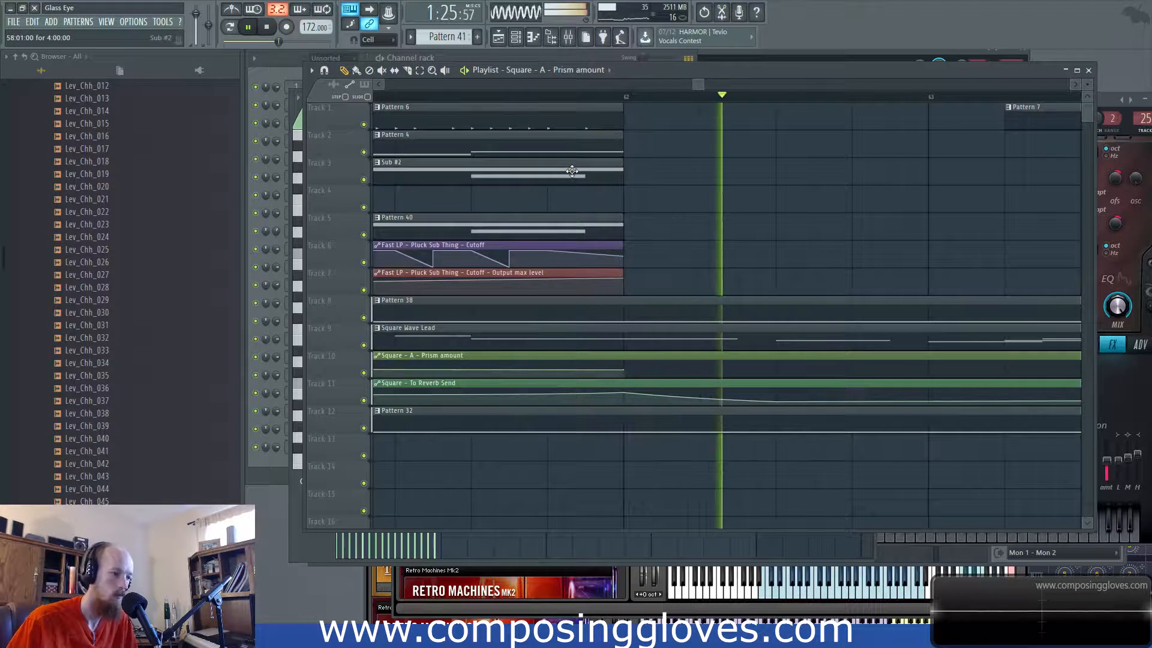
Step: Lower the Square - To Reverb Send automation point at bar 74 slightly and replay the transition into that bar
ctrl+scroll(803, 204, down, 5)
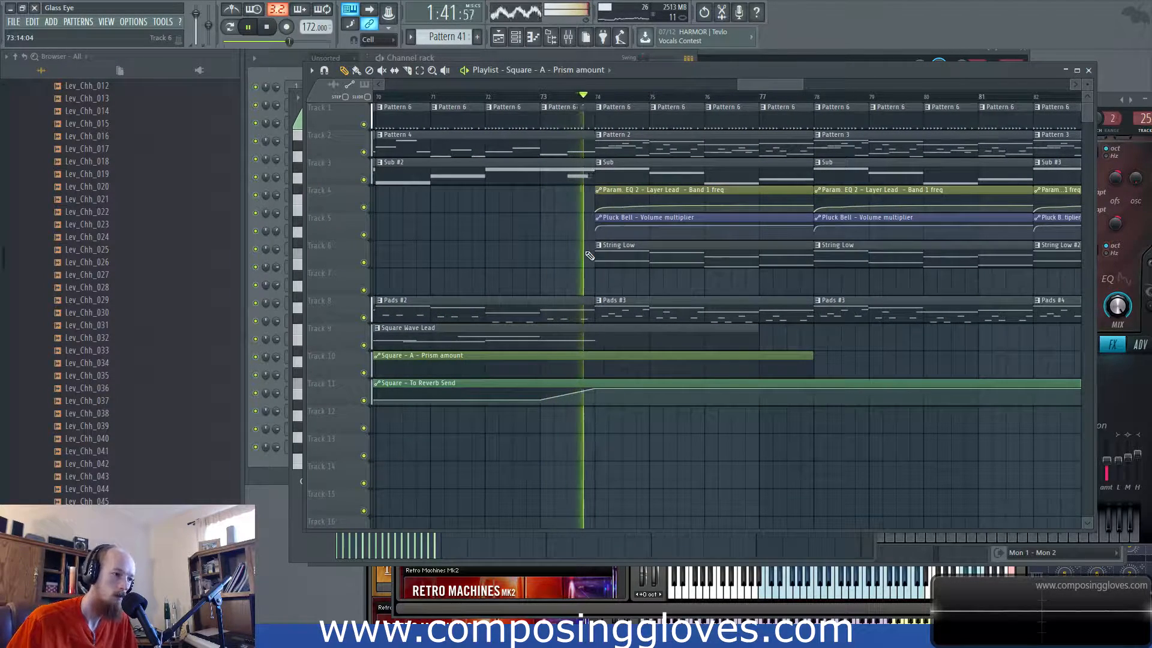
drag(595, 391, 597, 395)
click(531, 94)
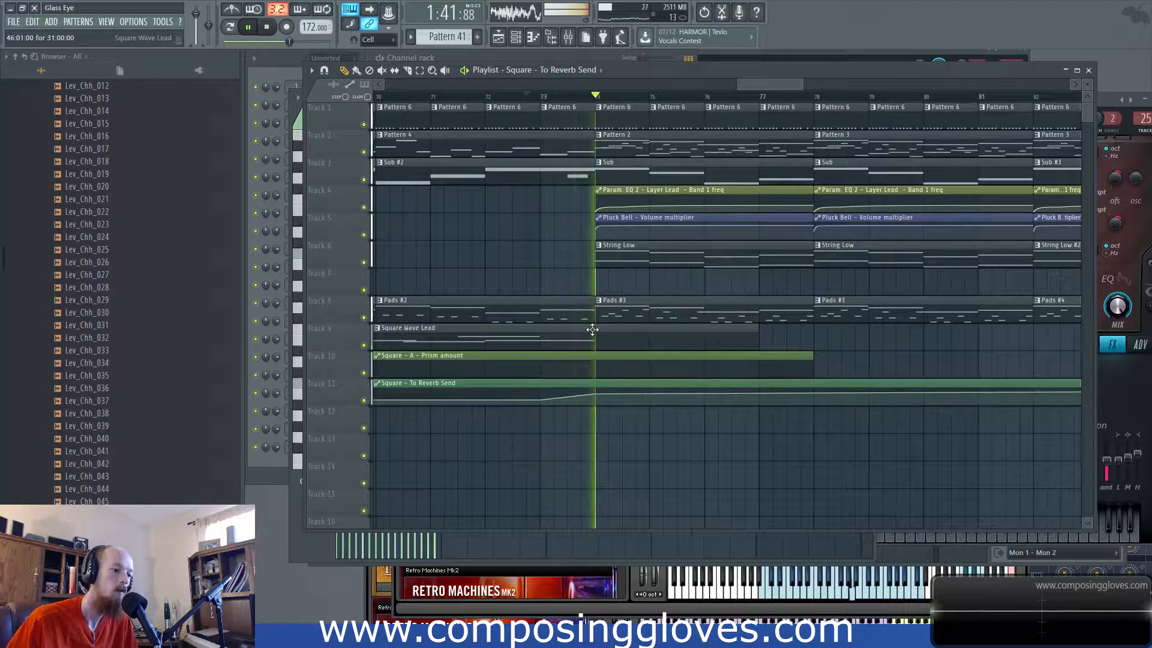
drag(594, 395, 596, 391)
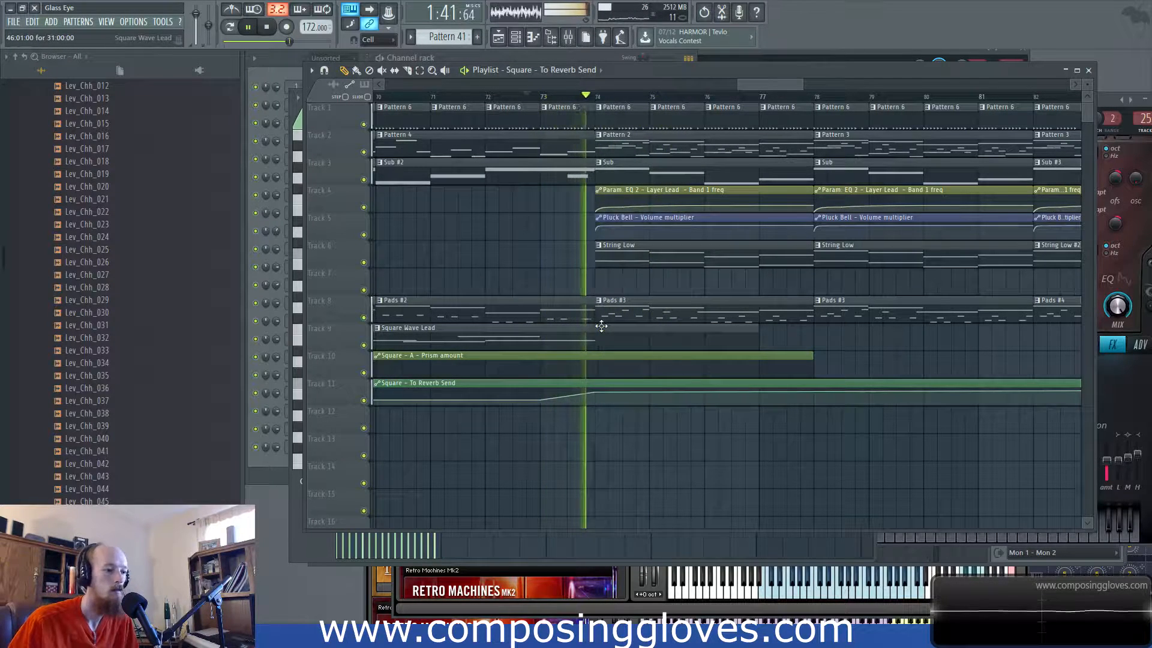
Step: Listen to the arrangement from bar 74 to about bar 88, following the clips in the playlist
drag(652, 295, 566, 296)
drag(646, 246, 561, 259)
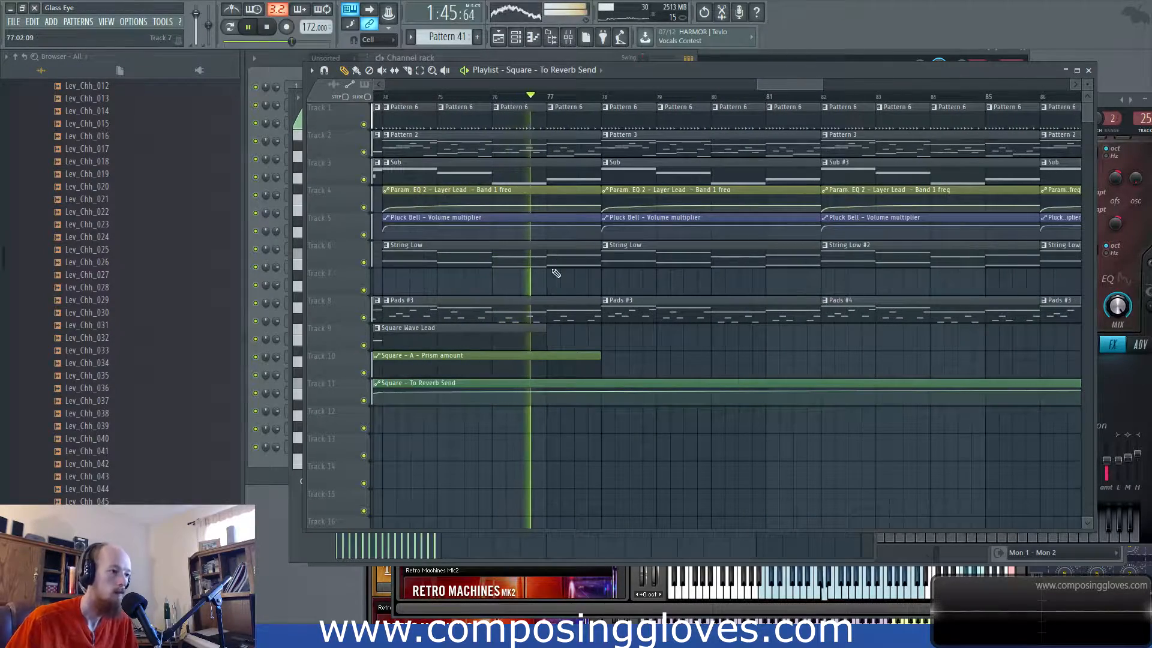
scroll(579, 258, down, 3)
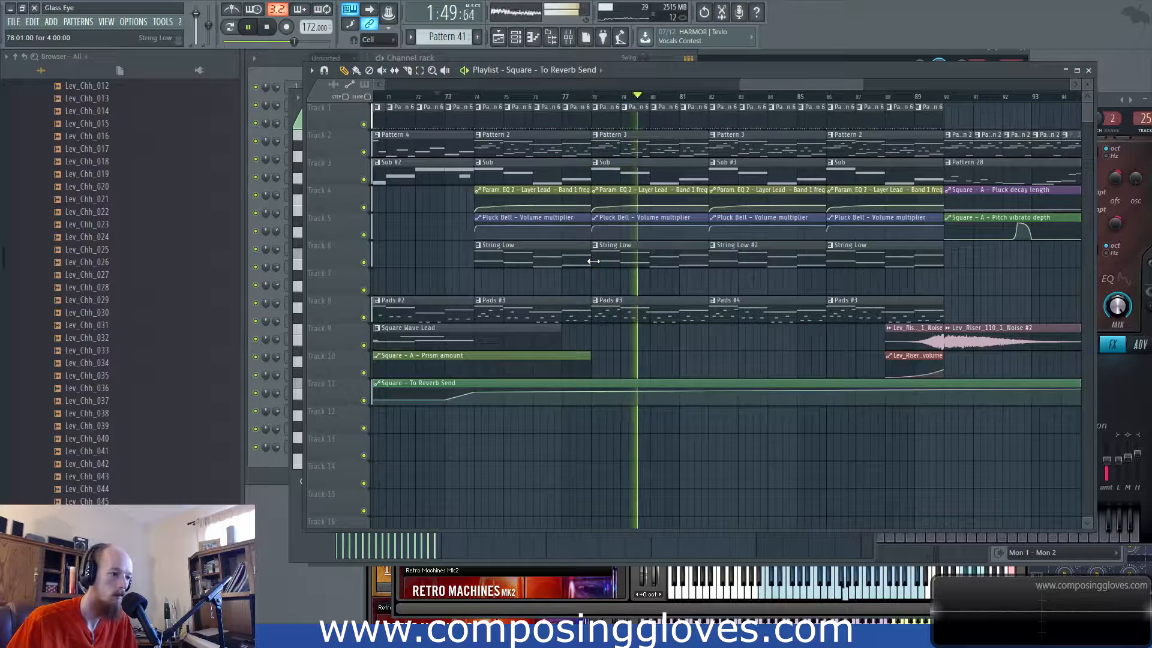
drag(632, 263, 529, 260)
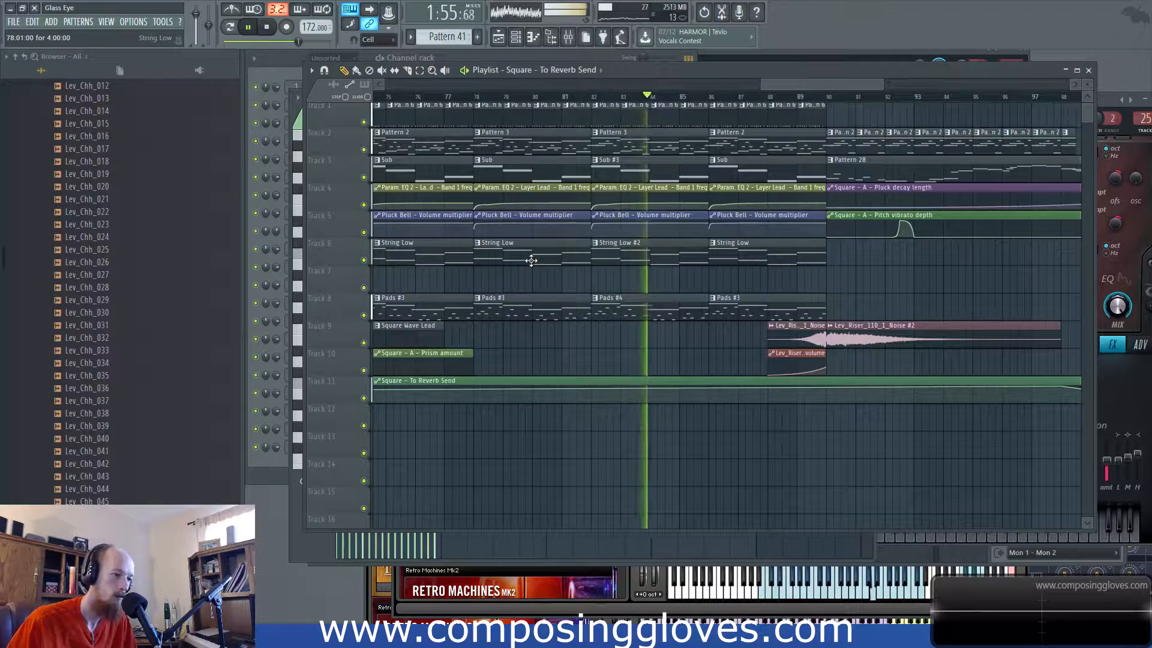
drag(710, 282, 589, 284)
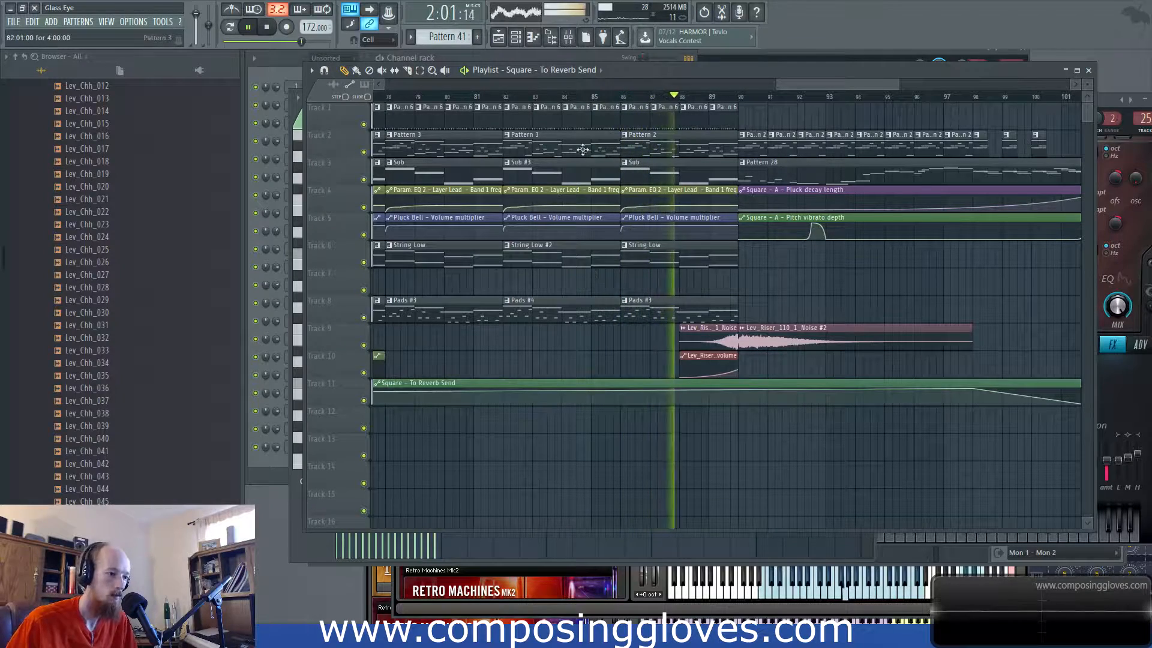
key(space)
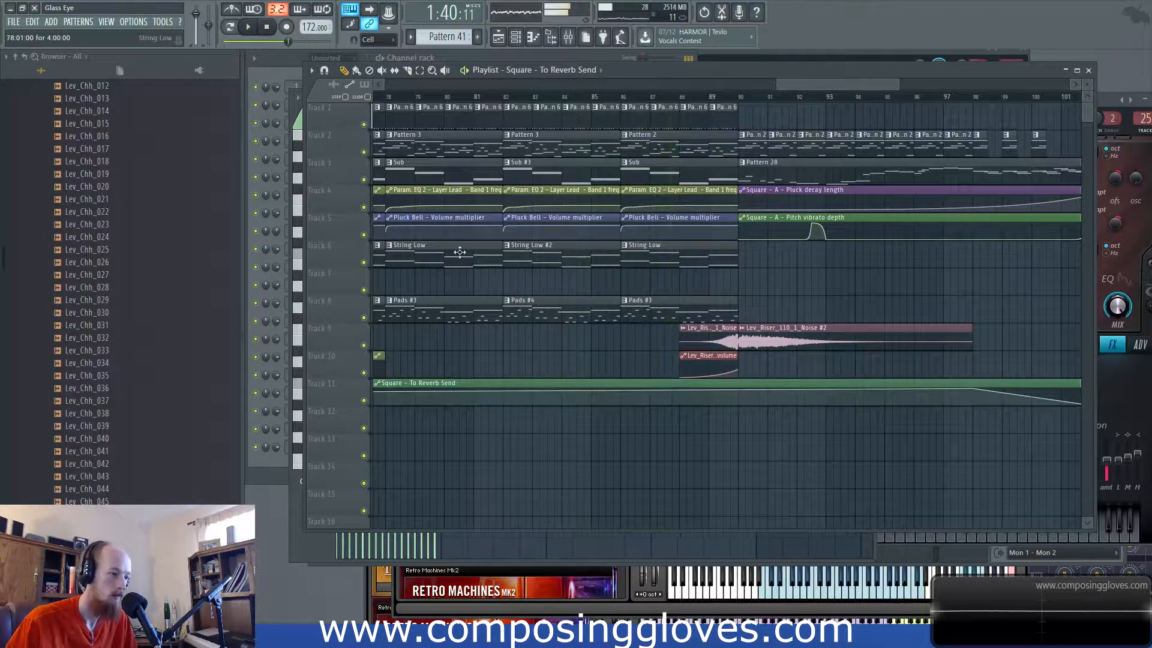
Step: Create a new empty pattern and add a Kontakt 5 channel to the channel rack
click(354, 60)
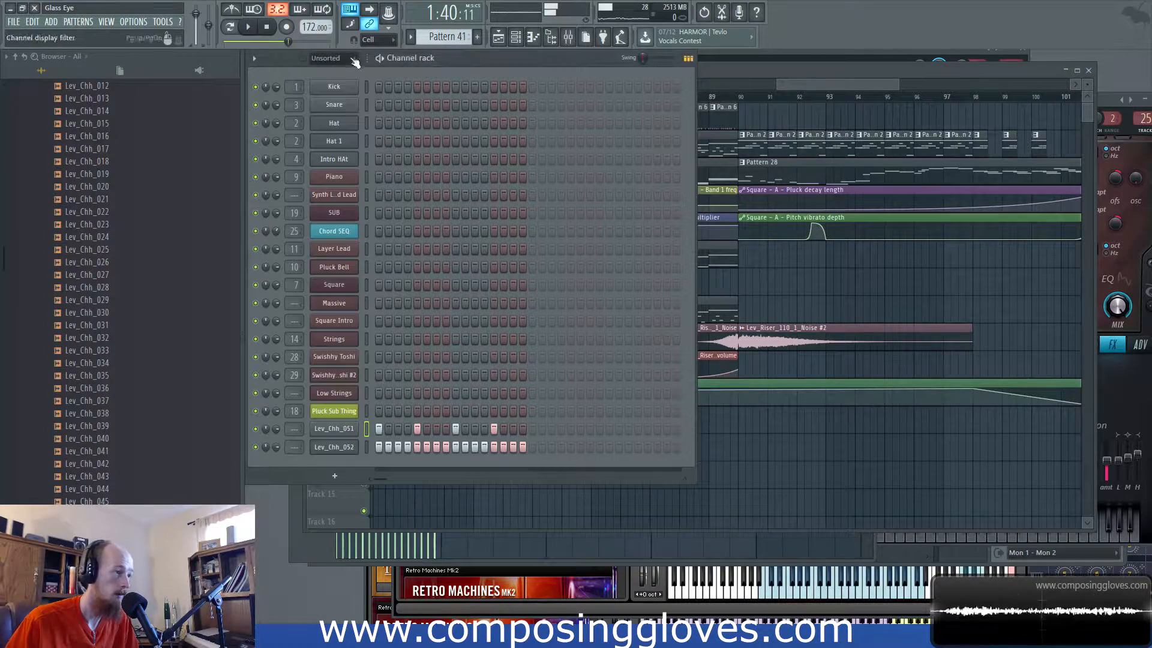
click(479, 38)
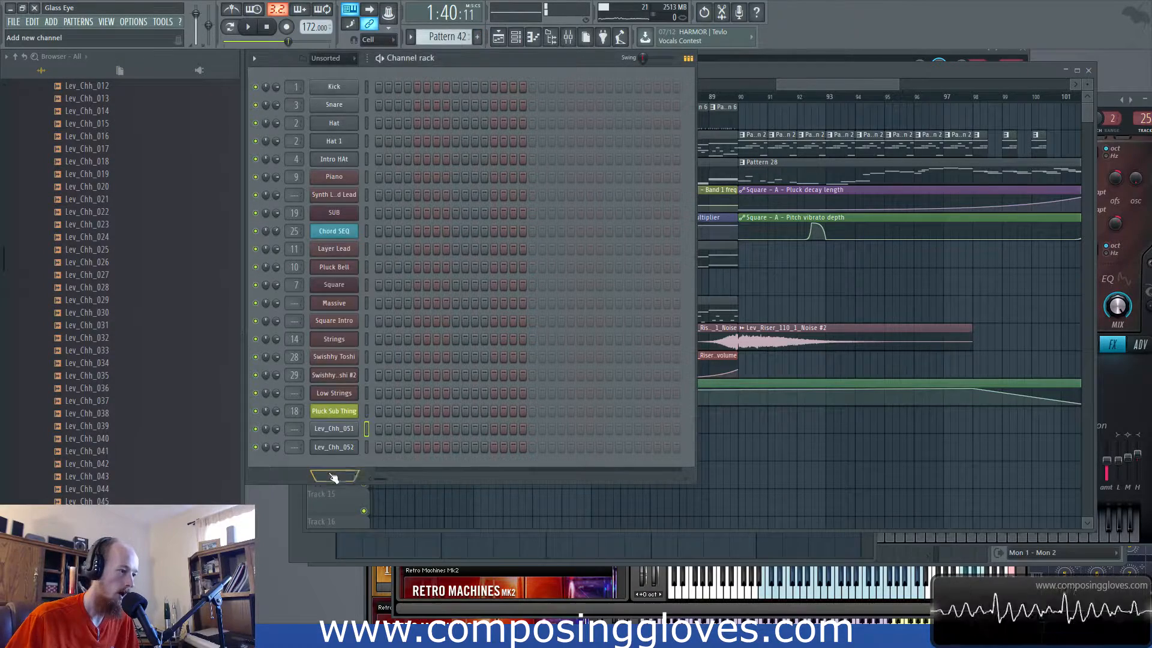
click(334, 477)
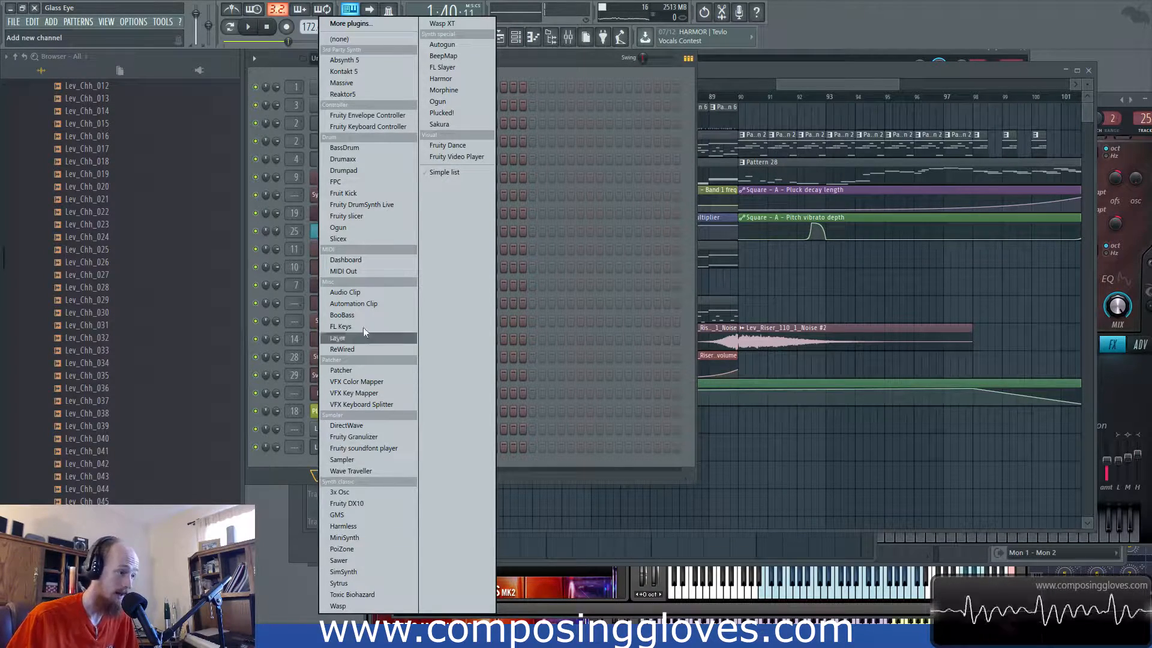
click(393, 72)
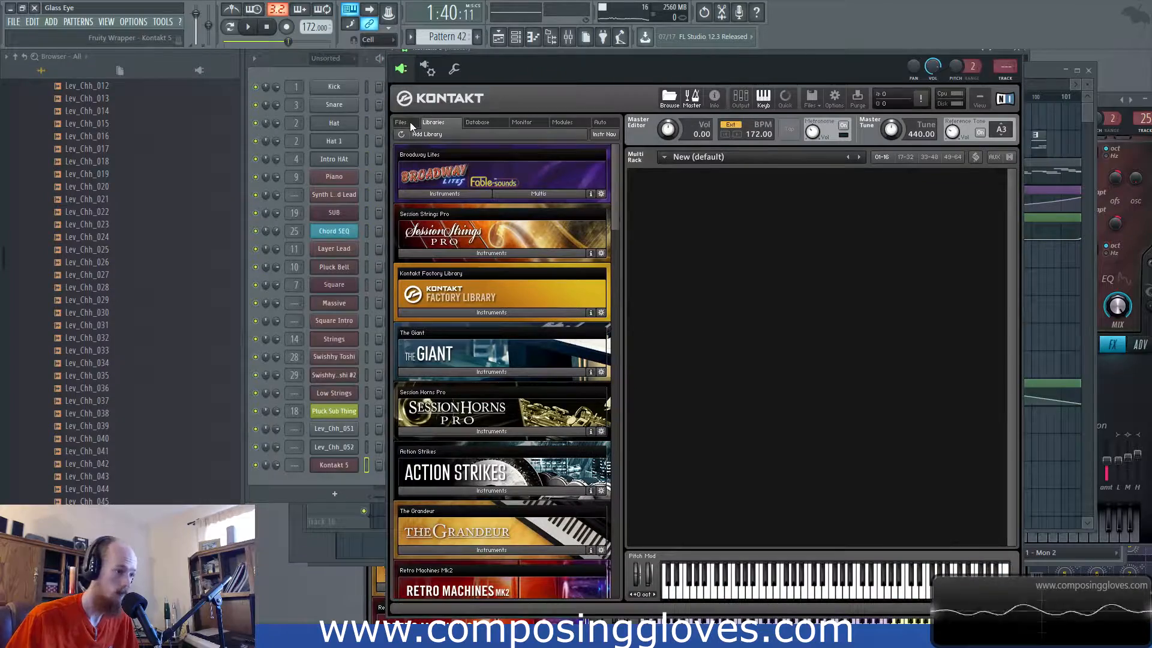
Step: Load the Action Strikes - Hits instrument from the Action Strikes library into Kontakt
scroll(611, 265, down, 15)
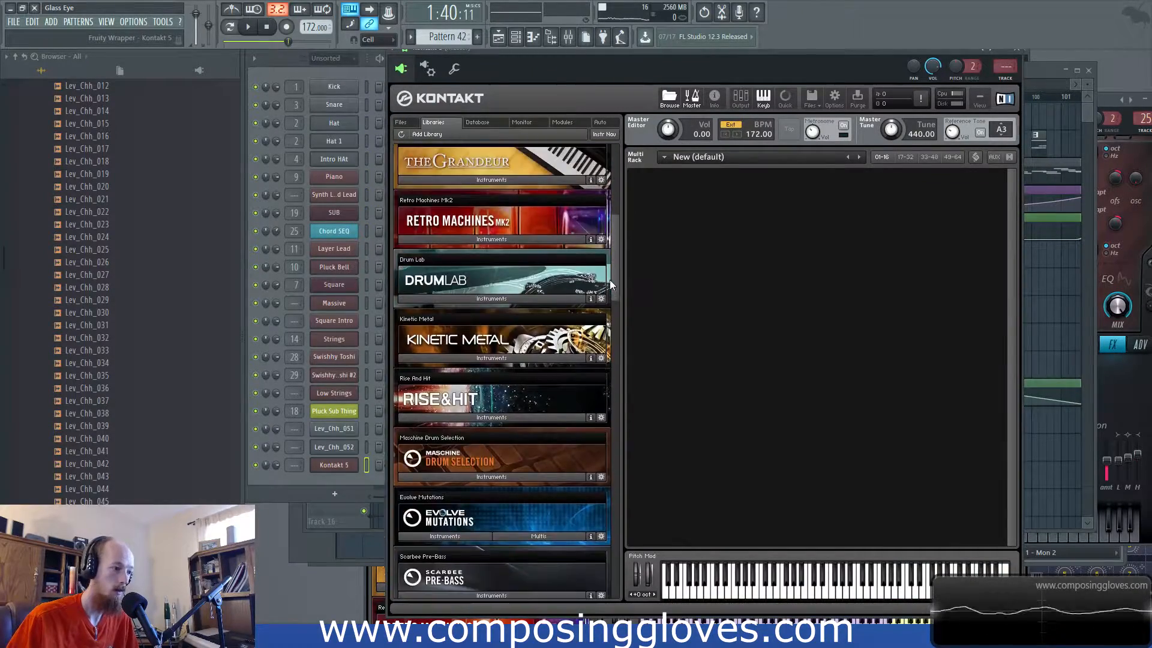
scroll(605, 473, up, 15)
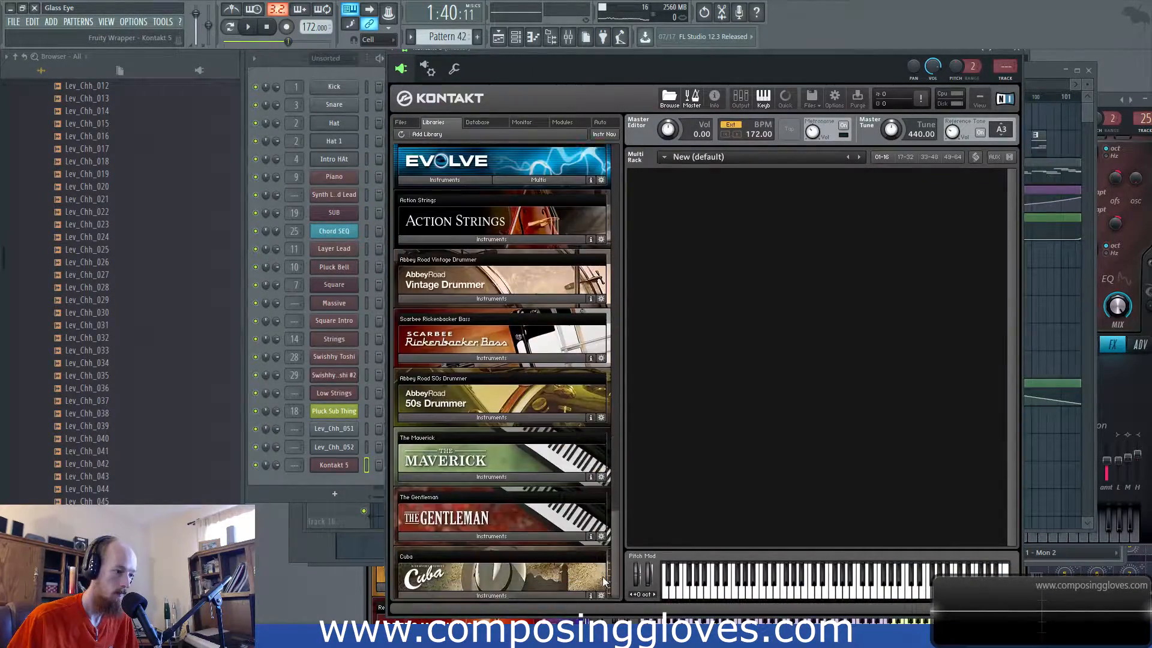
scroll(563, 193, down, 3)
click(469, 366)
double_click(444, 392)
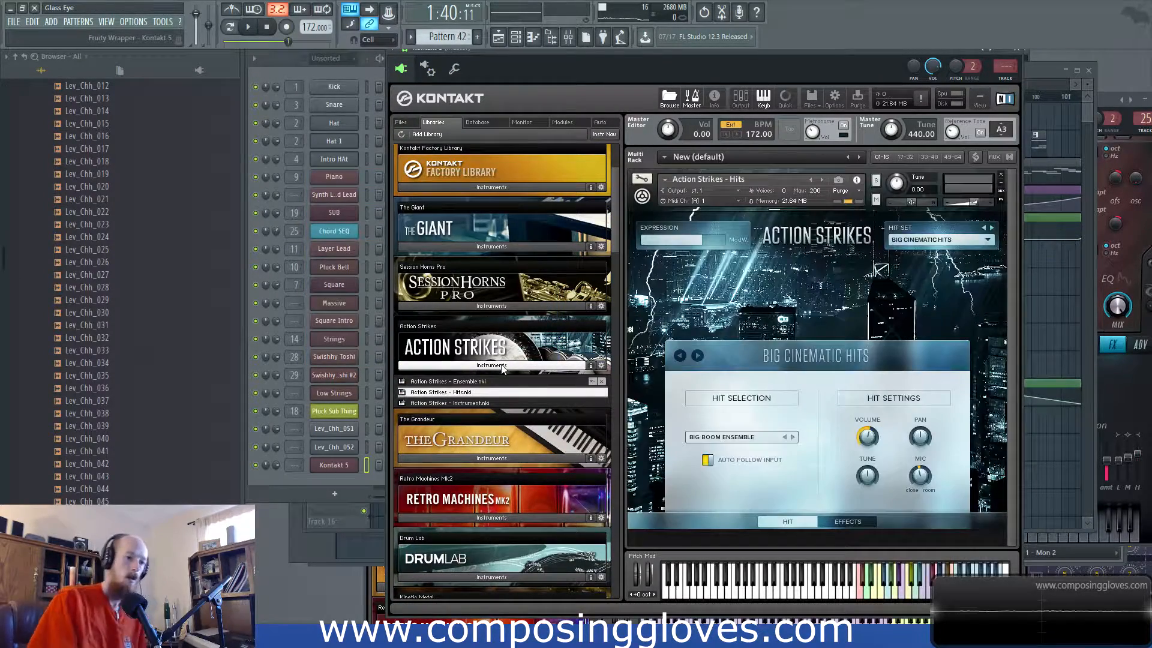
Step: Audition the SFX Percussion and Mystic Percussion hit sets and choose Cinematic Toms for the instrument
click(953, 240)
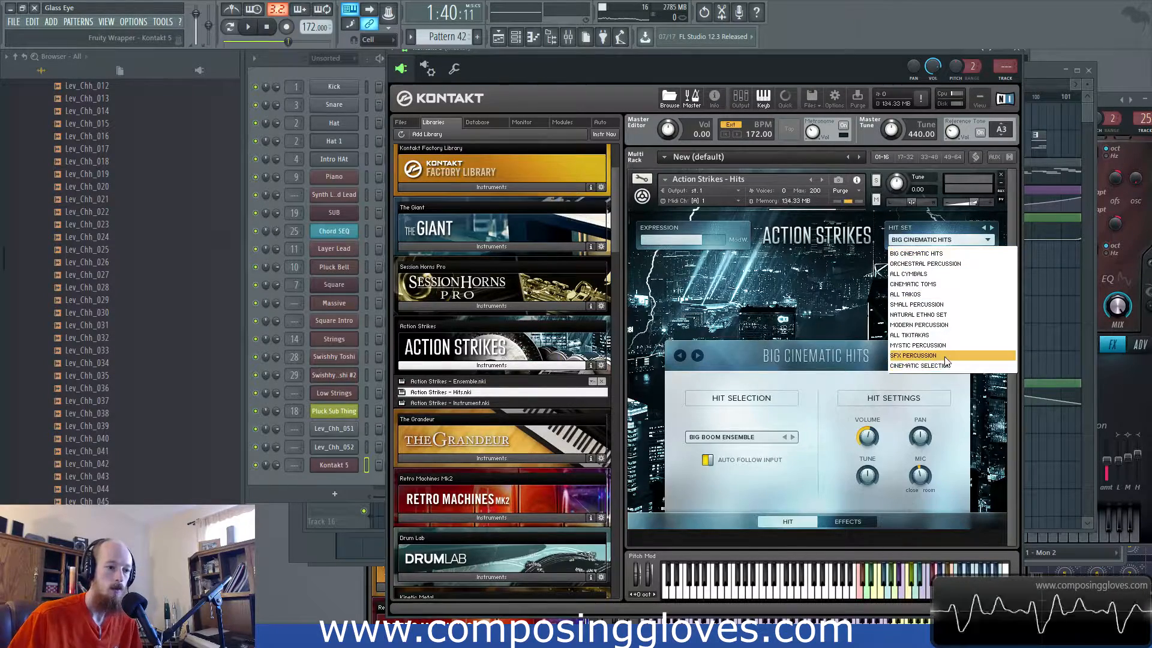
click(924, 356)
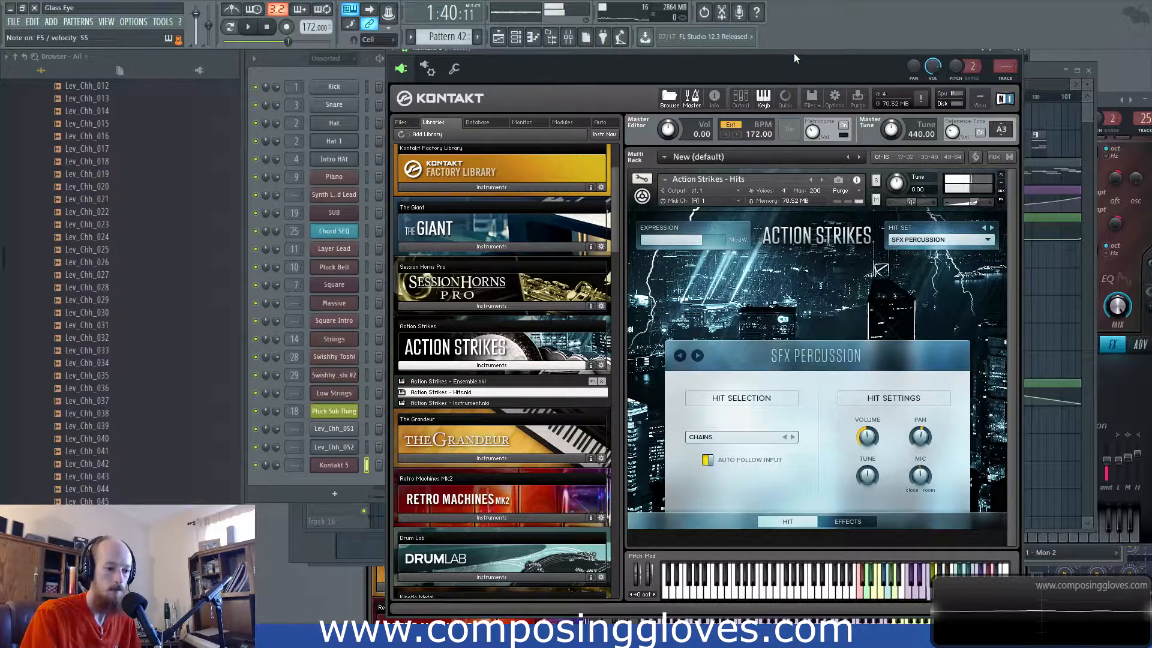
click(974, 240)
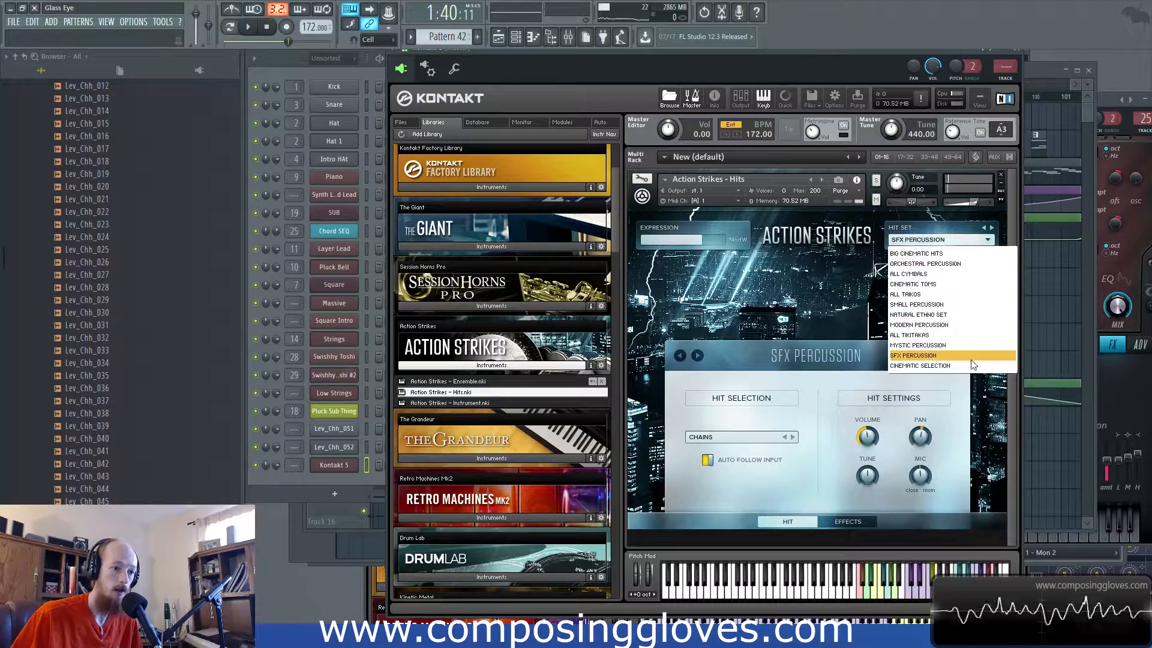
click(964, 346)
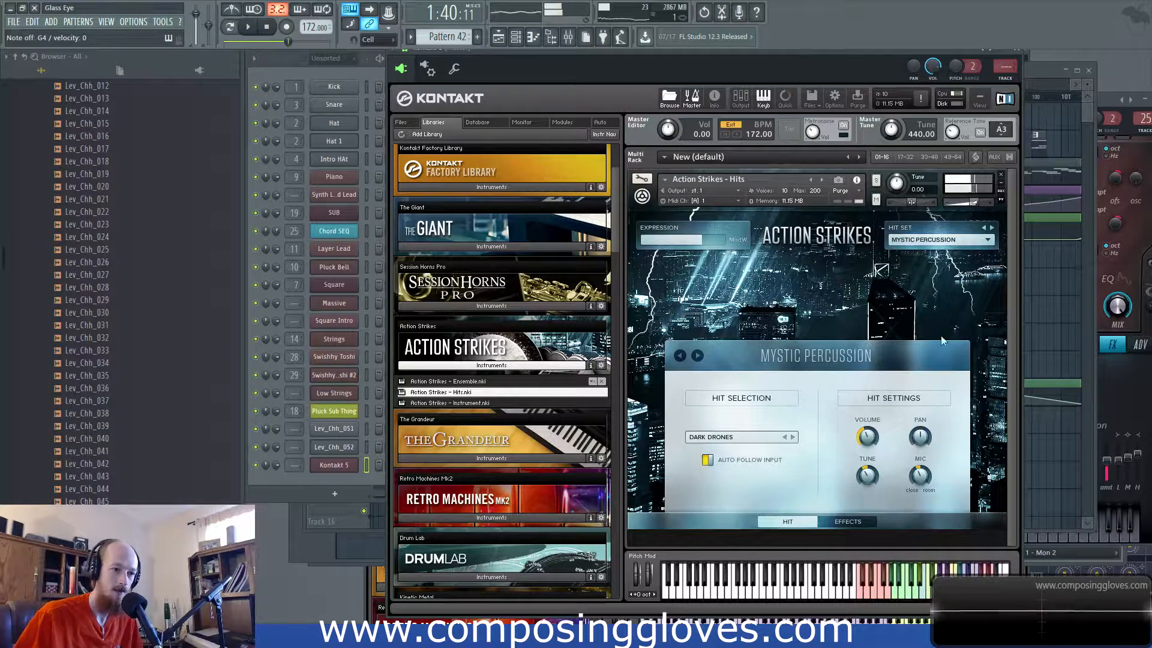
click(933, 242)
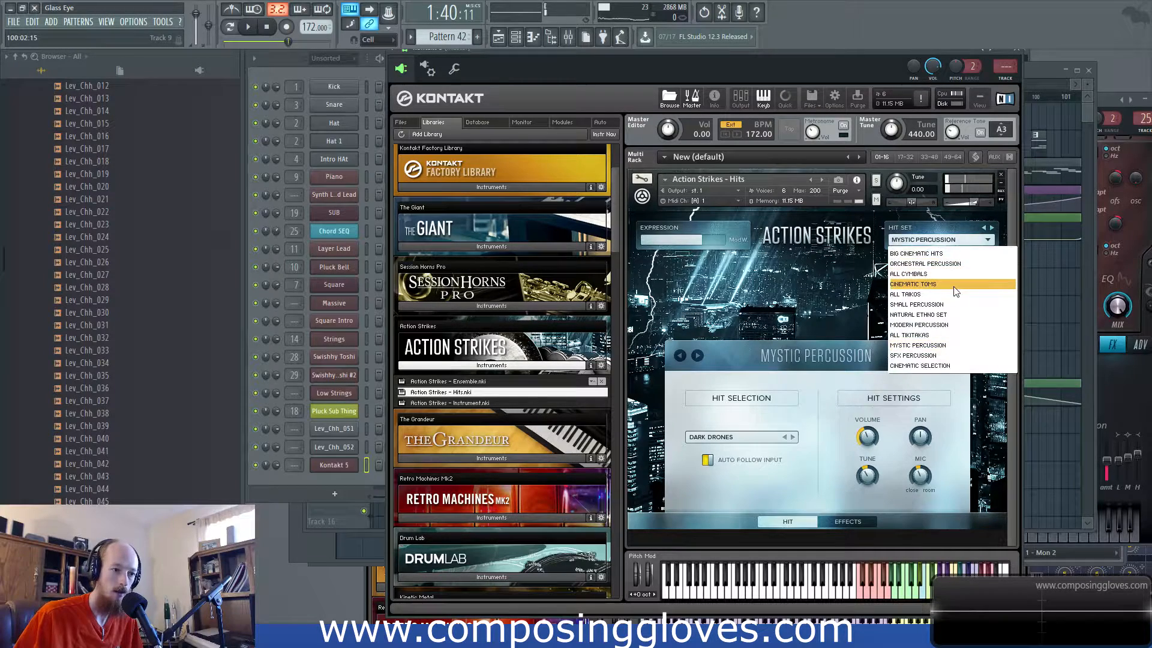
click(954, 287)
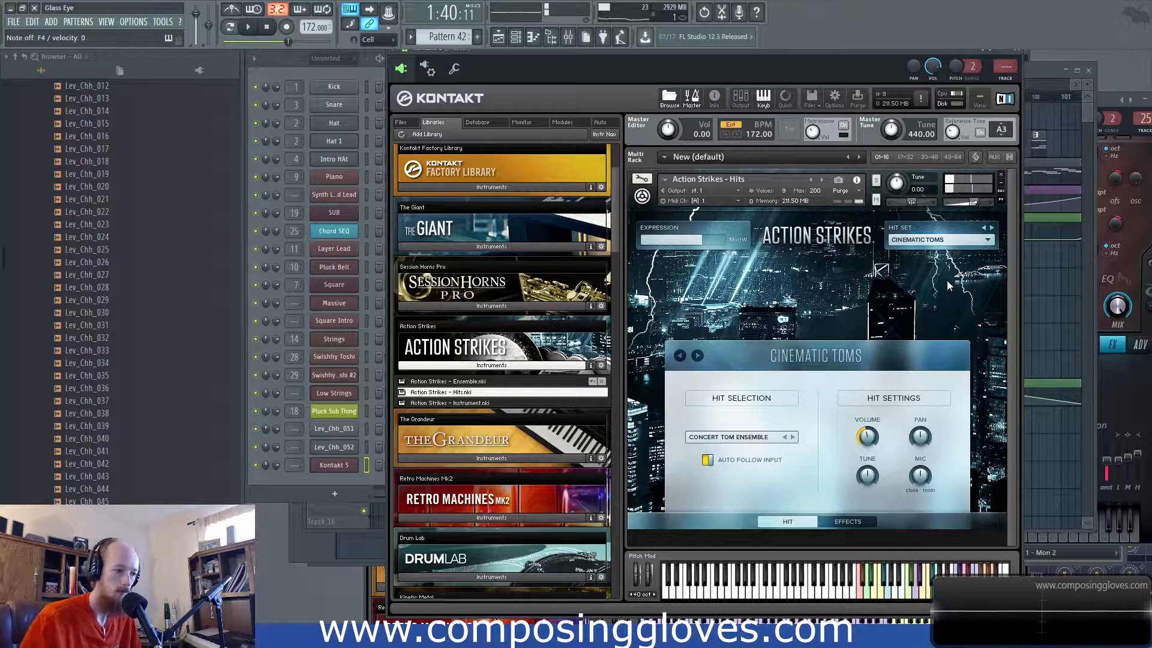
Step: Rename the Kontakt channel as Big Hits and raise the Action Strikes instrument volume to 5.9
click(327, 483)
key(F2)
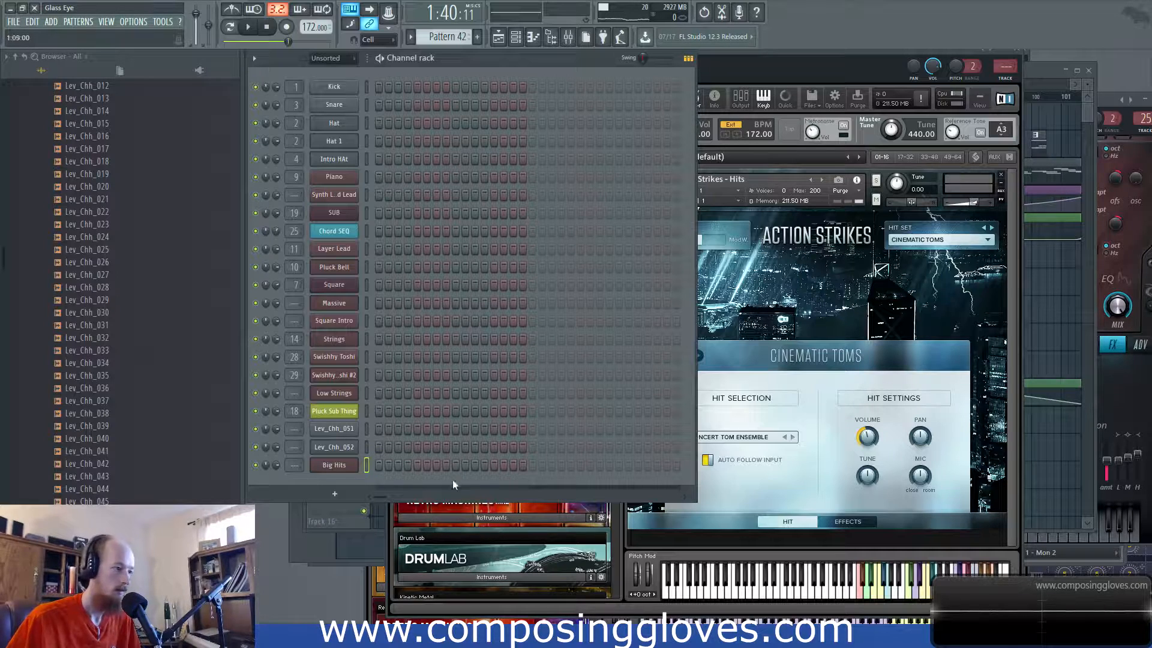
drag(973, 207, 982, 209)
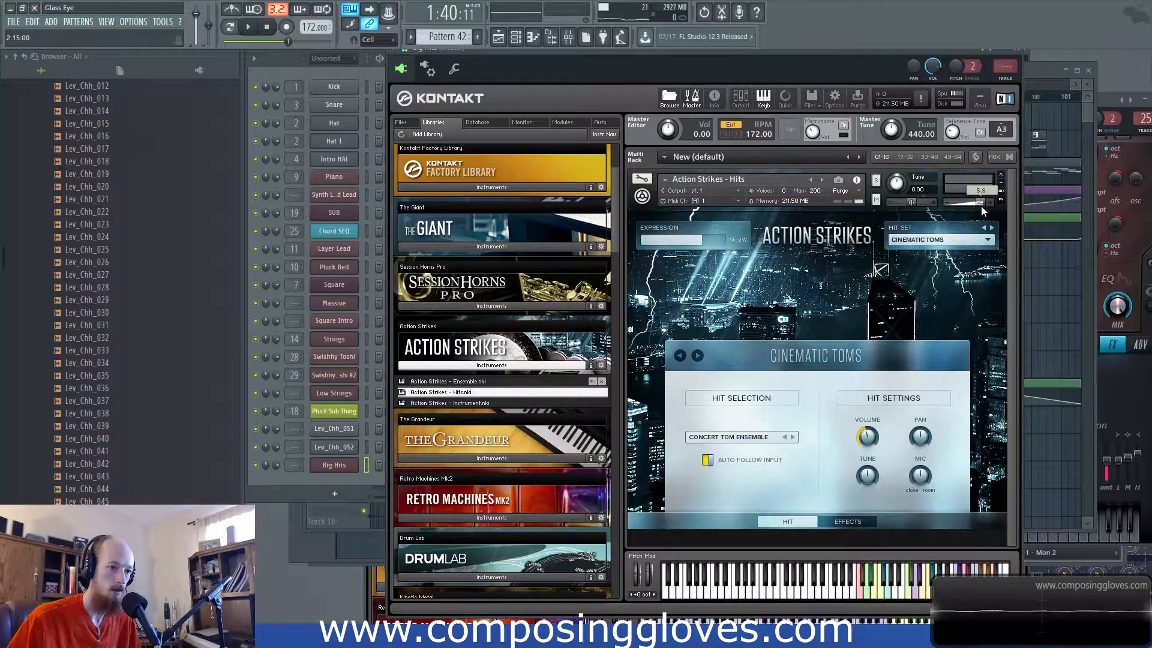
drag(834, 53, 949, 223)
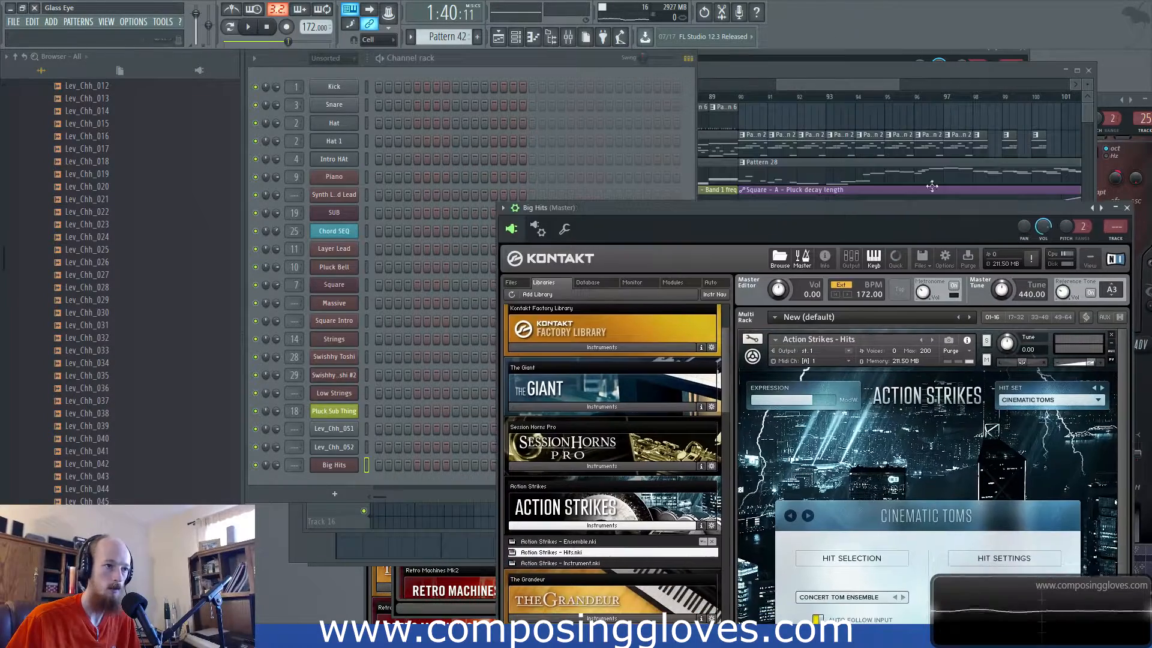
Step: Play the song from just before bar 74 to about bar 79 to judge where big hits fit
click(714, 88)
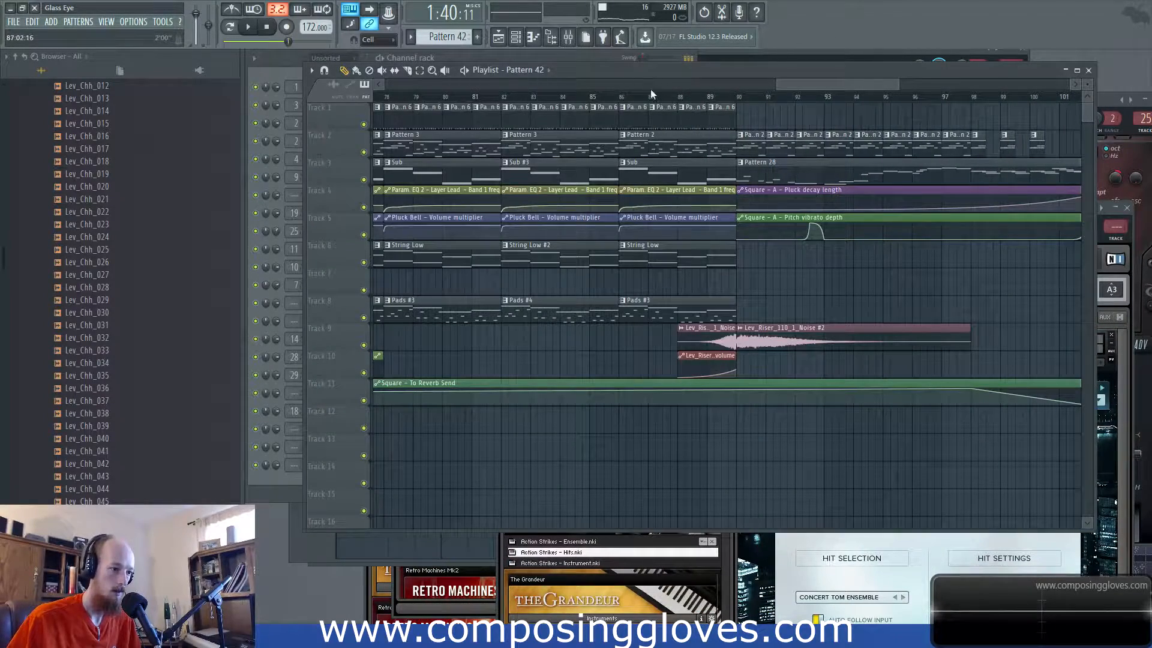
scroll(476, 103, left, 3)
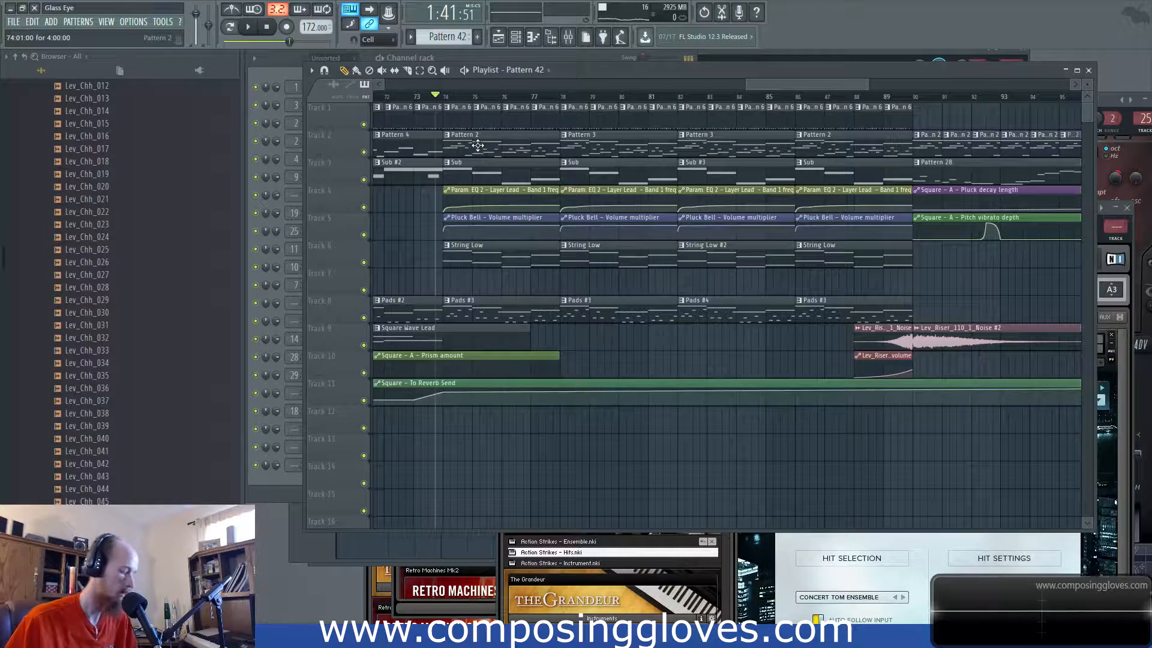
scroll(519, 264, up, 4)
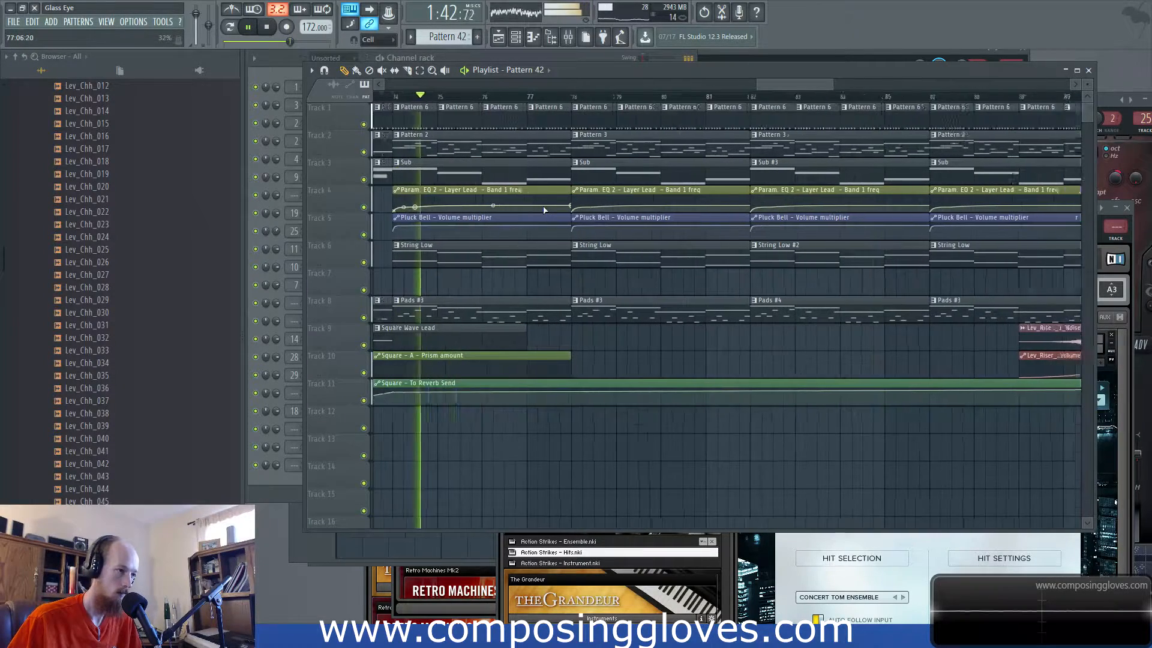
drag(519, 264, 512, 259)
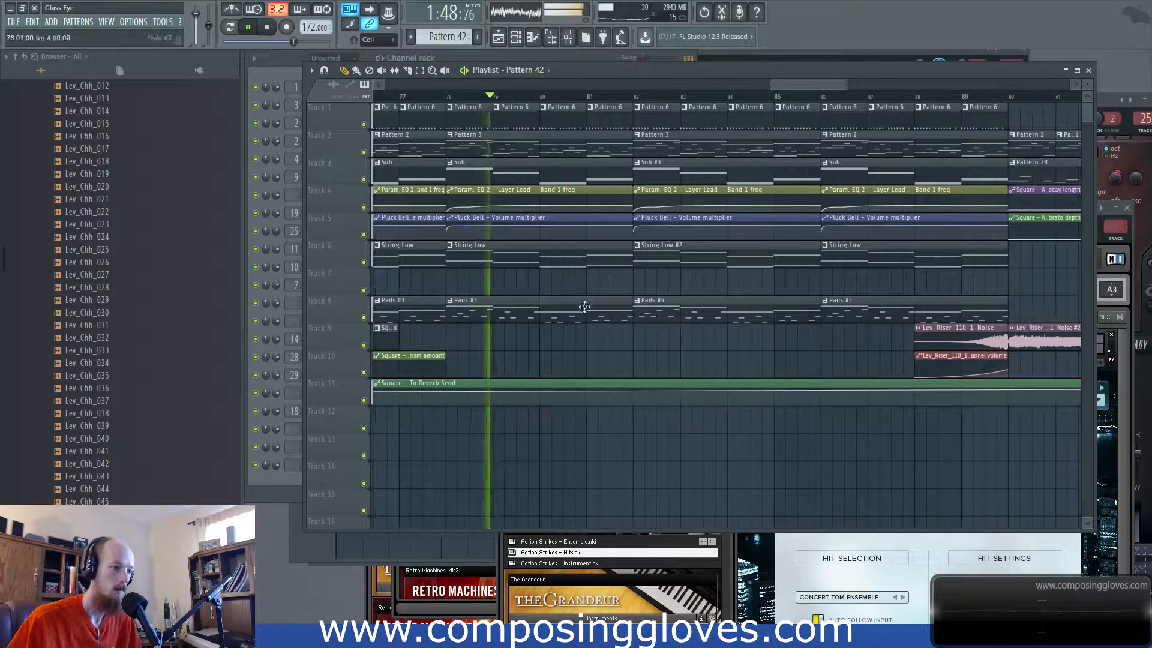
key(space)
Step: Place one-bar C6 and F5 notes at the start and an E5 note on beat two in the Big Hits piano roll
click(282, 484)
right_click(356, 465)
click(381, 461)
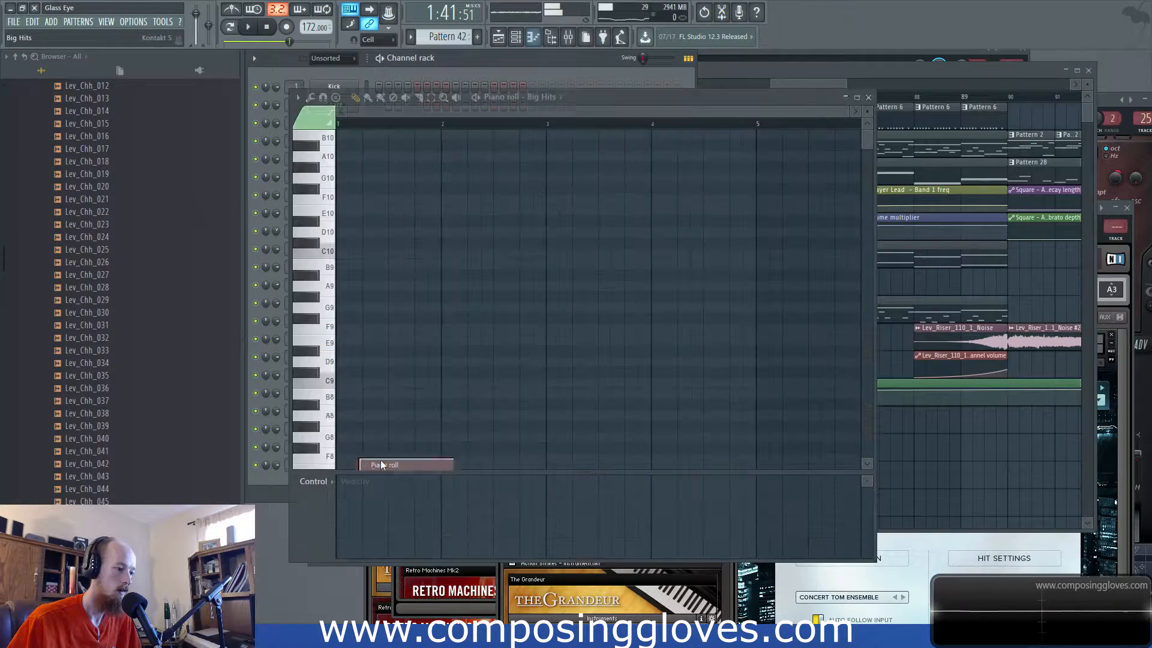
scroll(324, 393, down, 10)
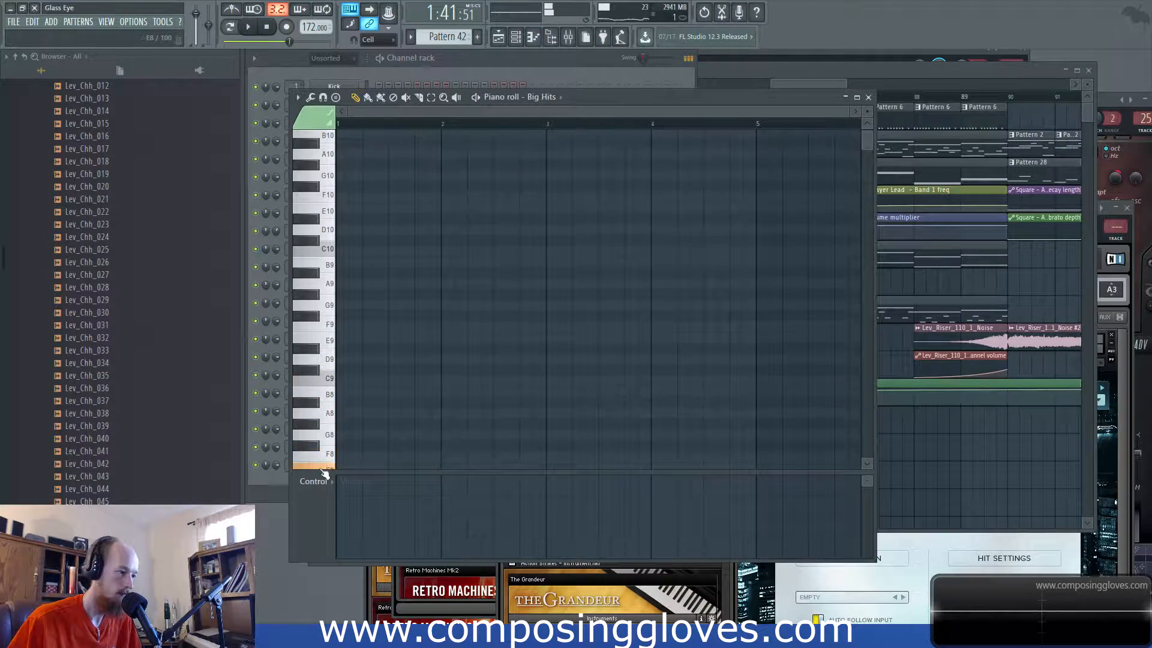
click(325, 381)
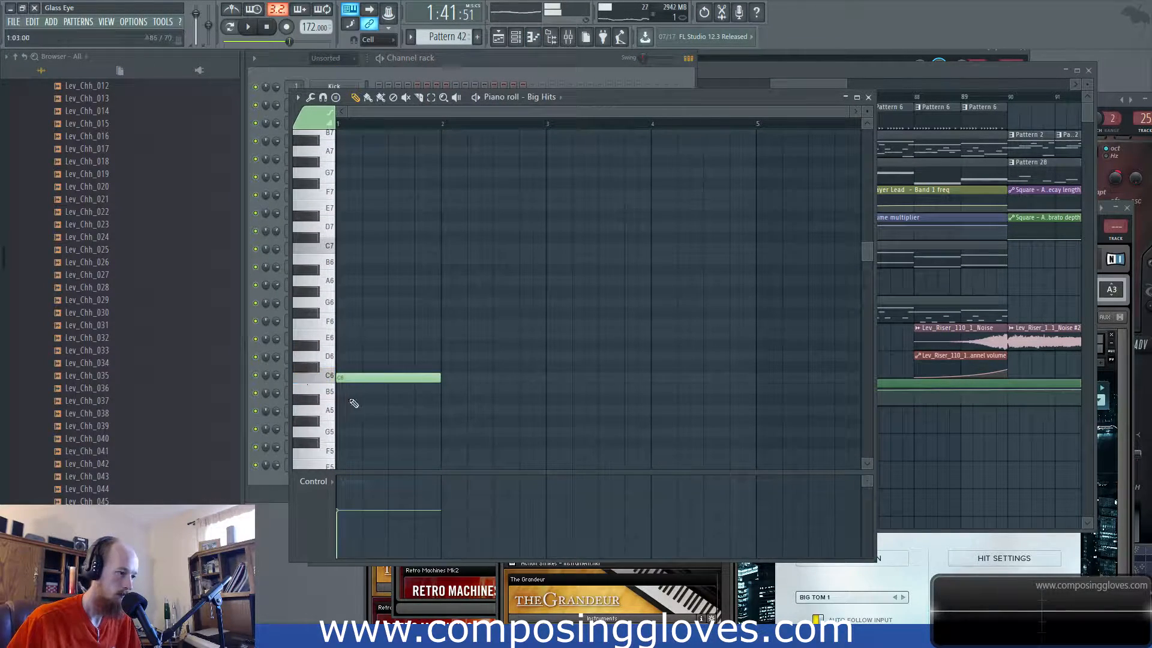
scroll(327, 441, down, 1)
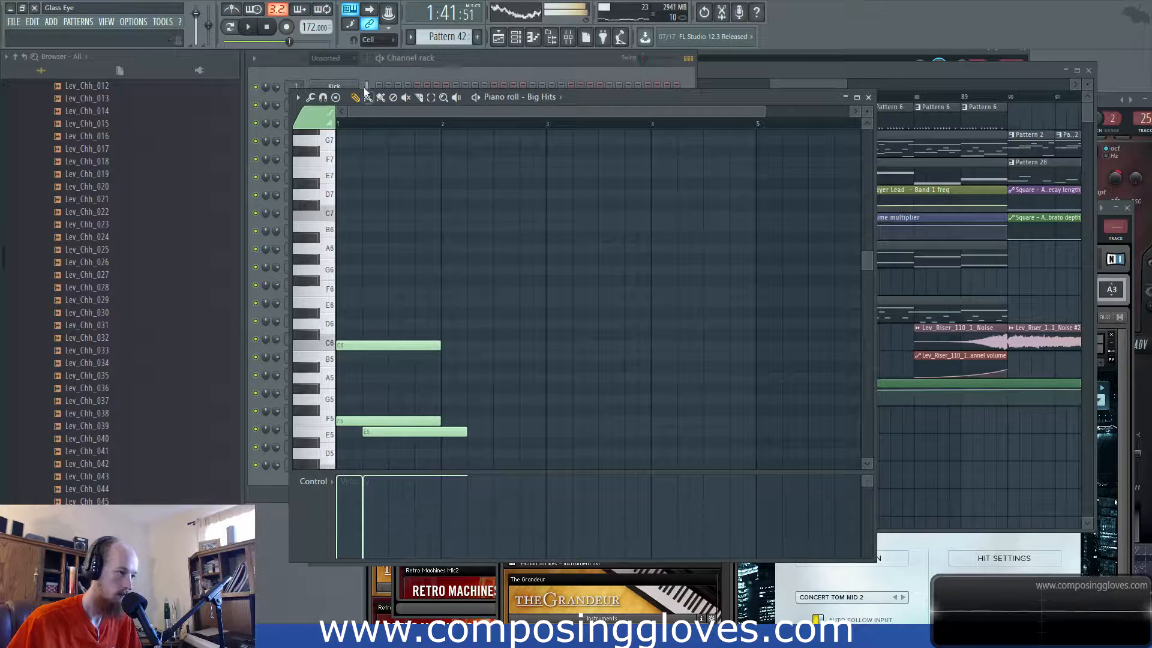
Step: Play the hits in pattern mode, shift E5 to half a beat in and C6 to beat two, and add C#5 on beat two
click(229, 27)
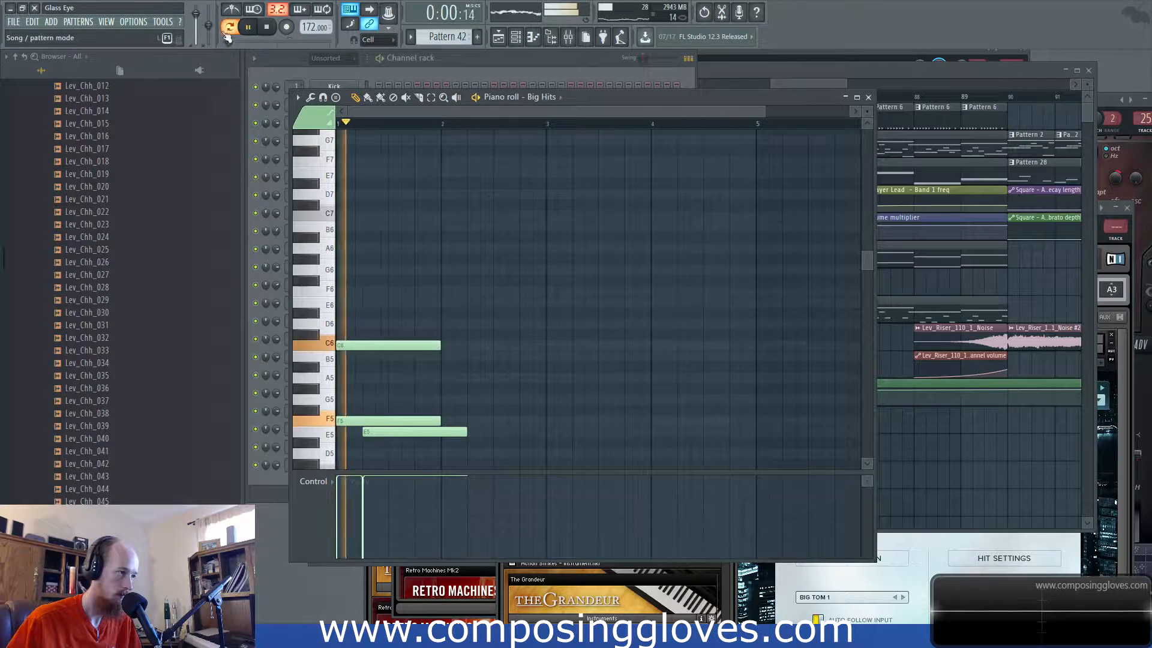
key(space)
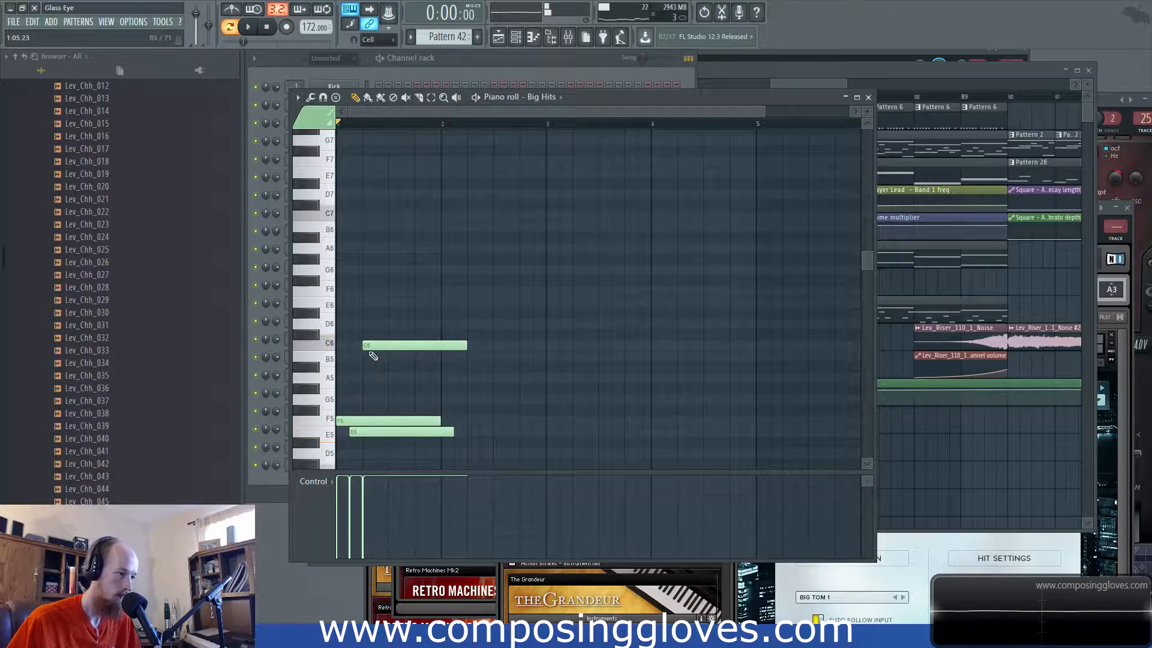
scroll(359, 452, down, 3)
key(space)
click(368, 368)
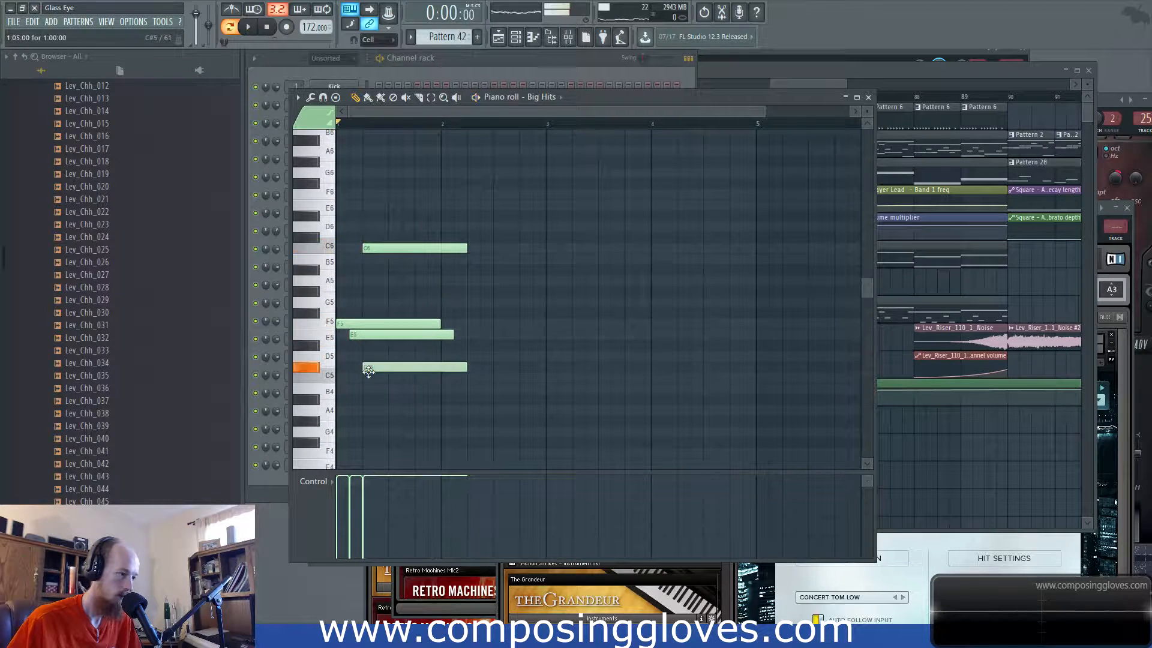
Step: Add a one-bar B4 note on beat two, lower the starting F5 note to G4, and move the E5 note to D5
click(375, 390)
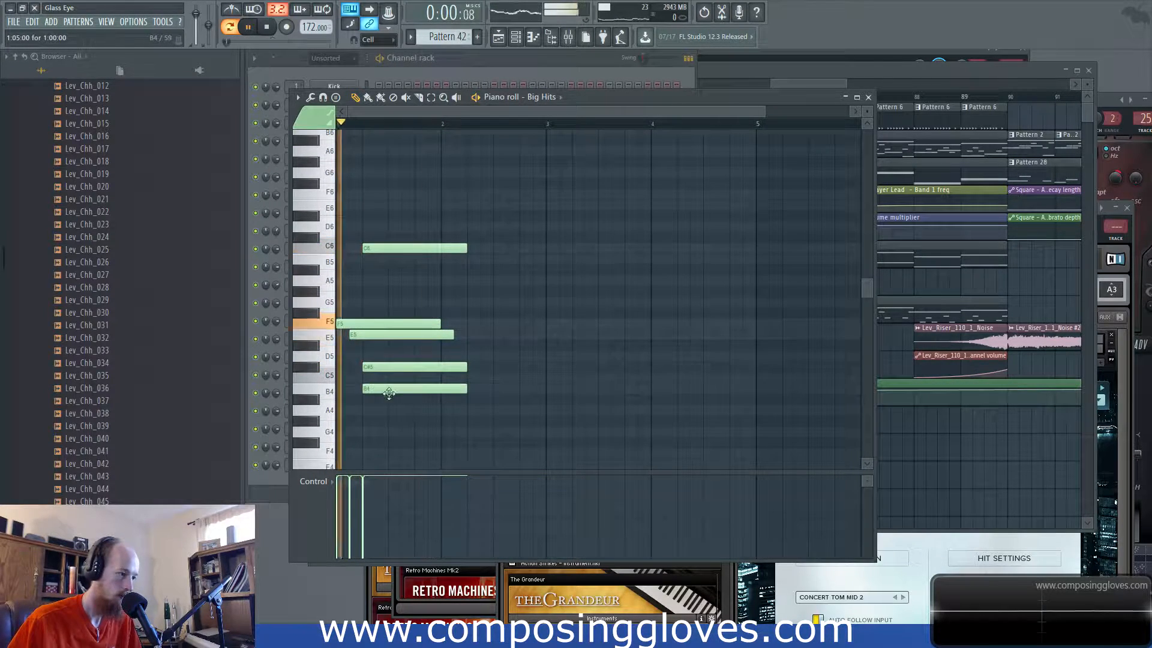
drag(373, 335, 345, 432)
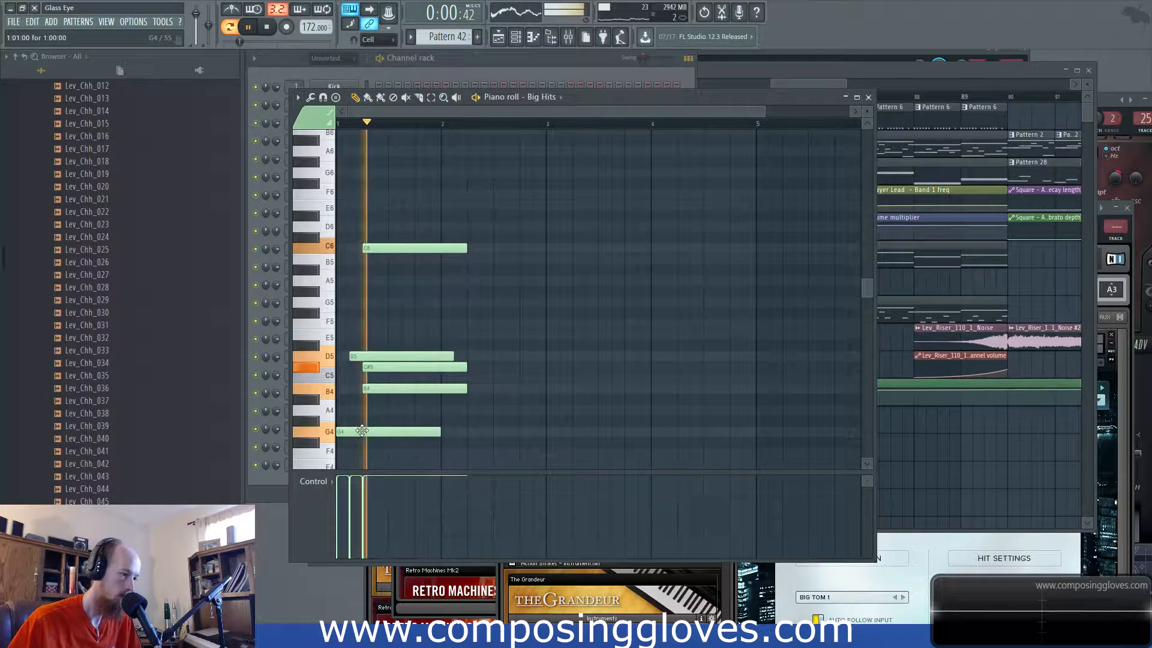
key(space)
Step: Place the Pattern 42 hits on Track 9 starting one beat before bar 86, and audition them in the song
click(1030, 71)
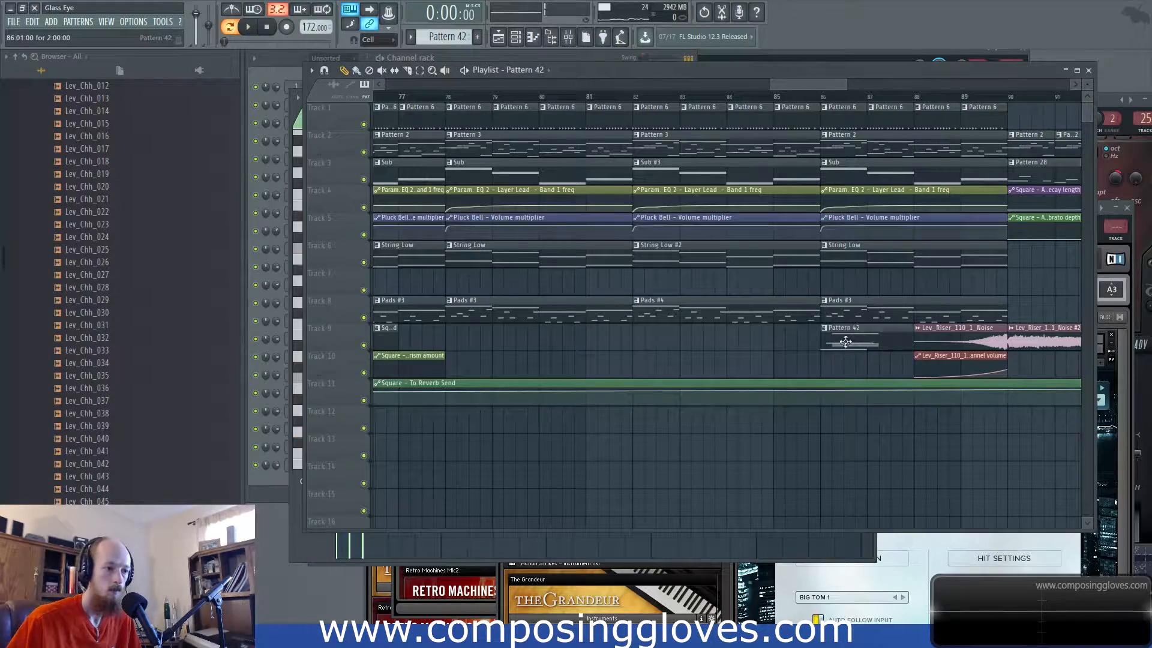
click(683, 96)
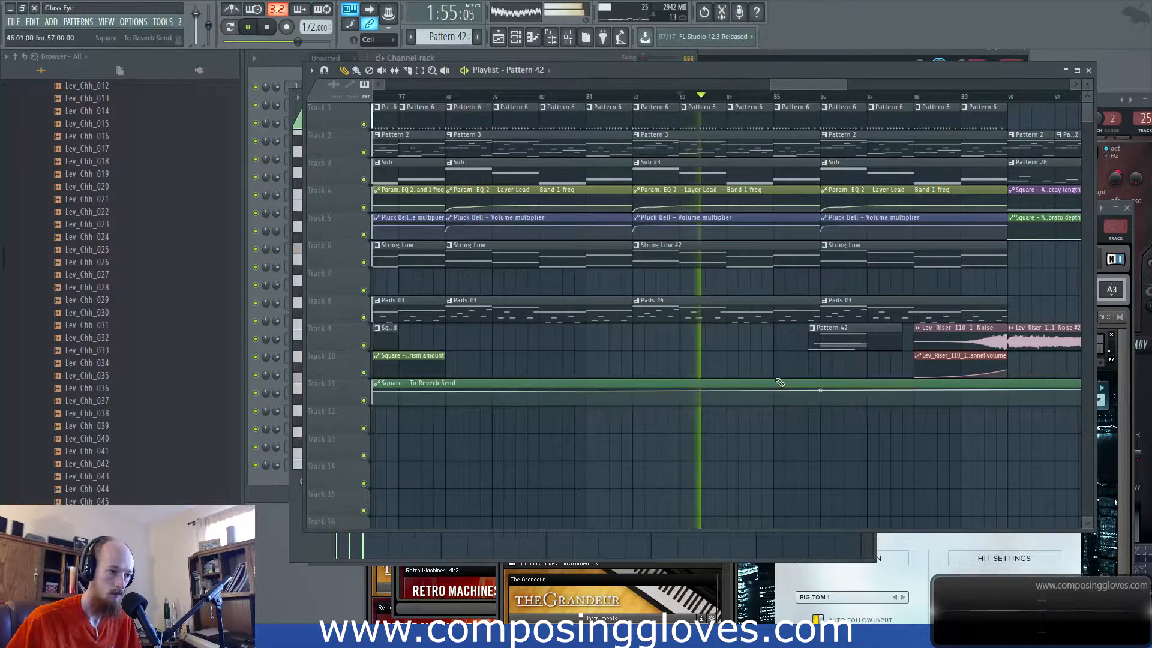
scroll(787, 395, up, 3)
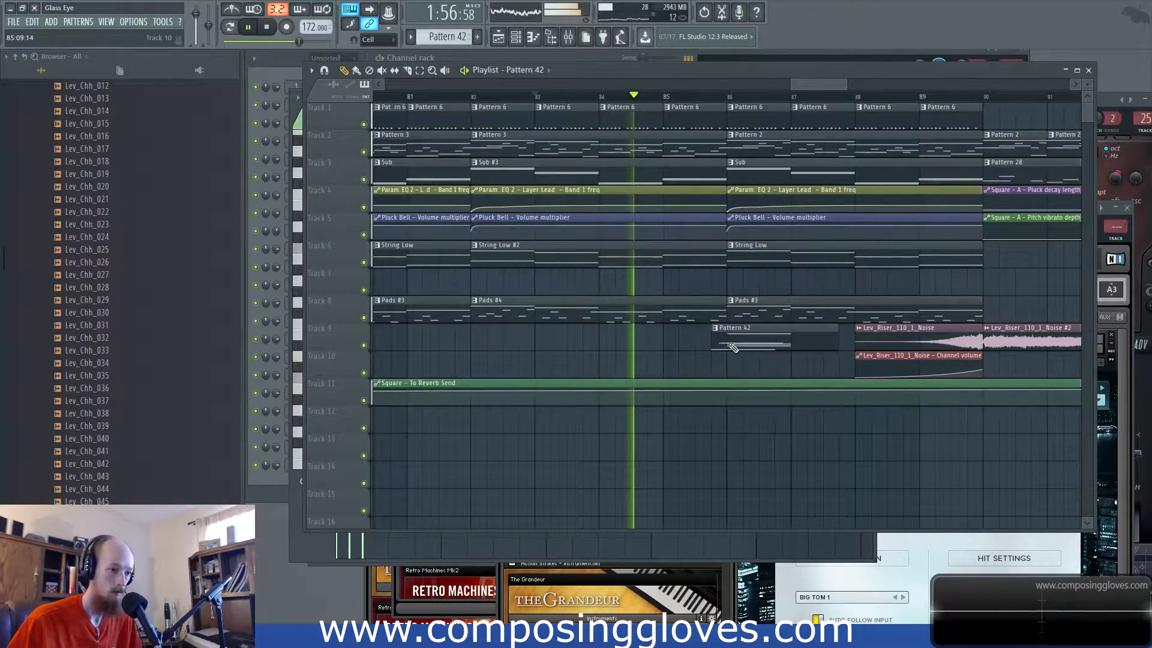
scroll(720, 375, down, 3)
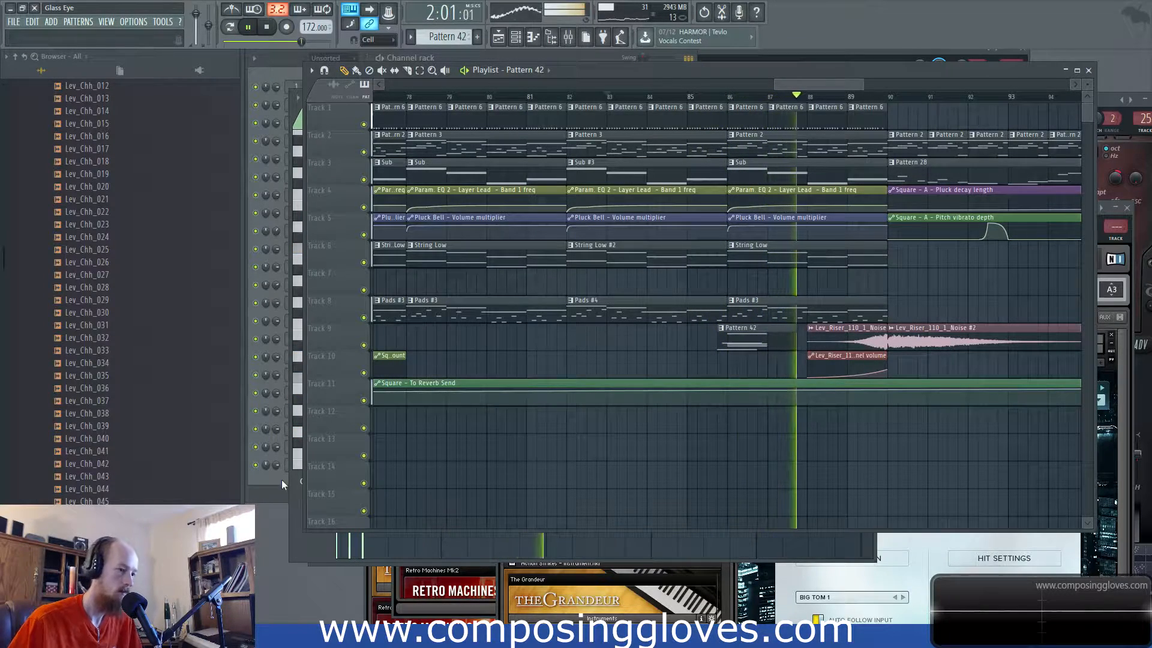
key(space)
key(space)
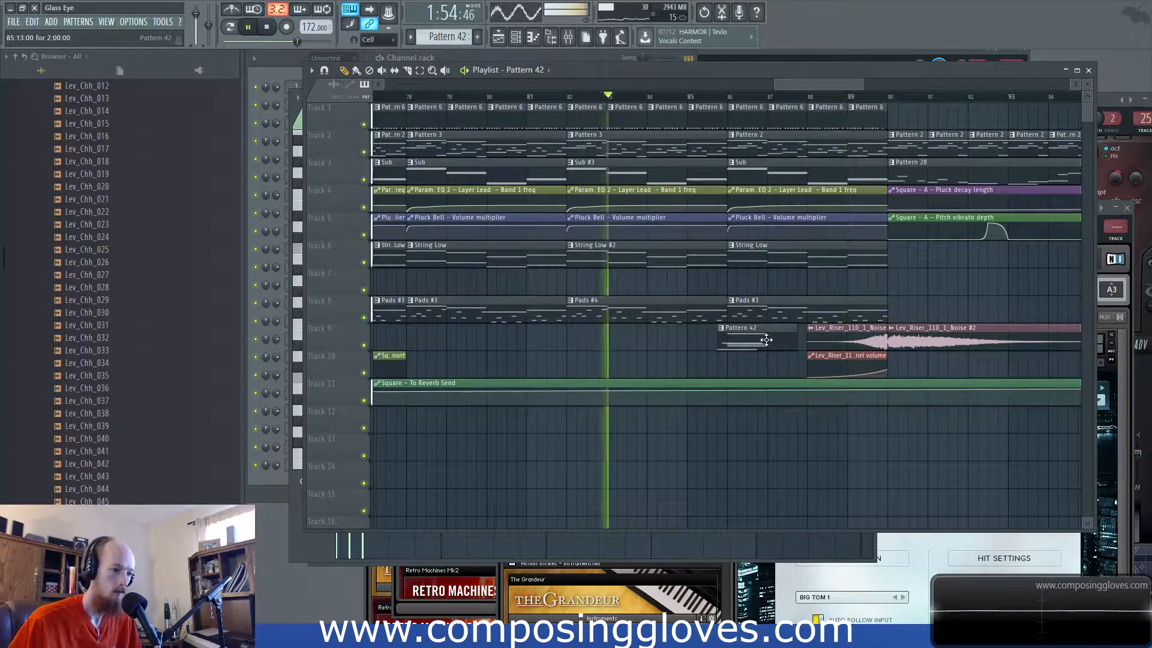
click(693, 97)
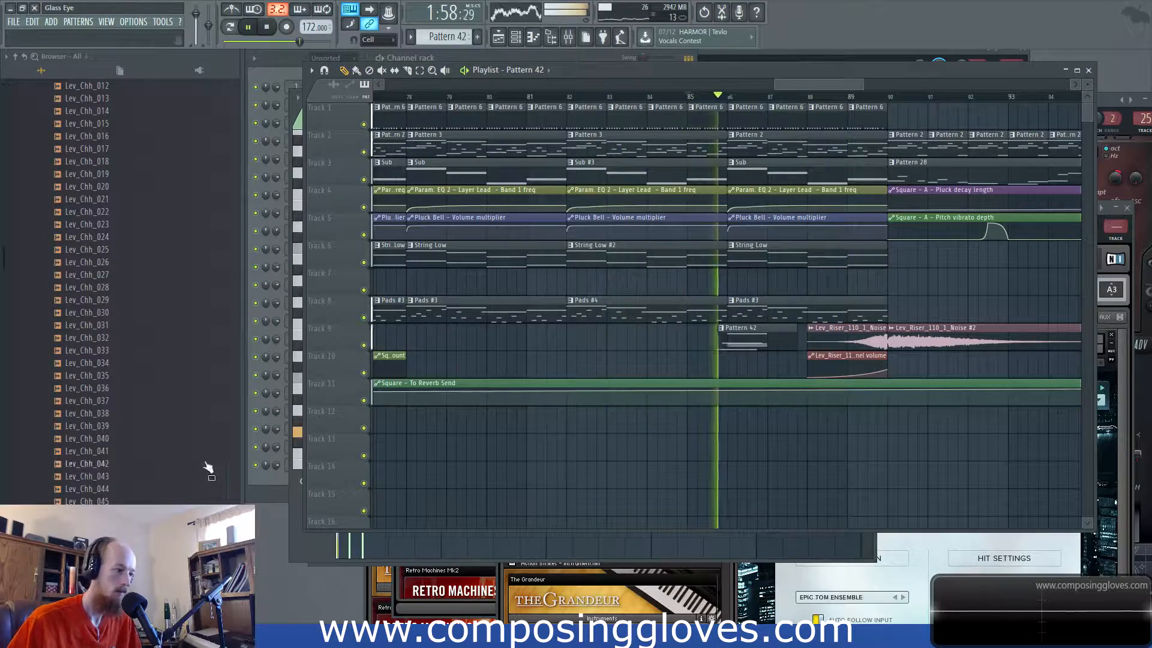
Step: Set the Action Strikes Concert Hall 1 reverb amount to -41.6 dB and turn on the Pump dynamics during playback
click(264, 492)
key(space)
click(334, 465)
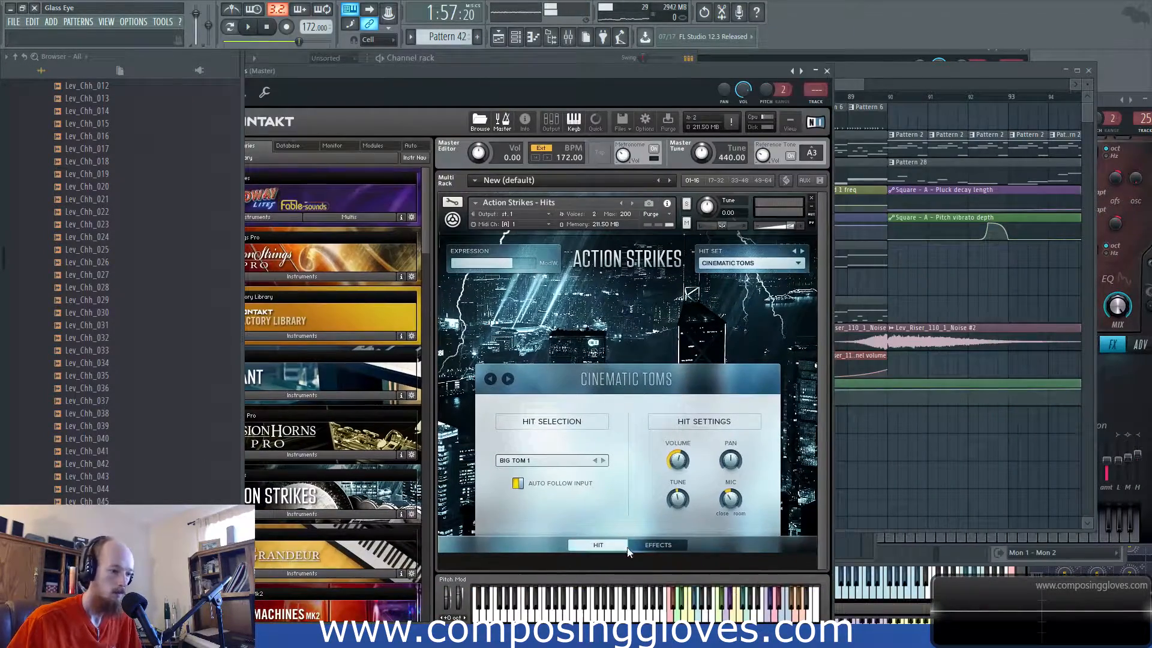
click(654, 546)
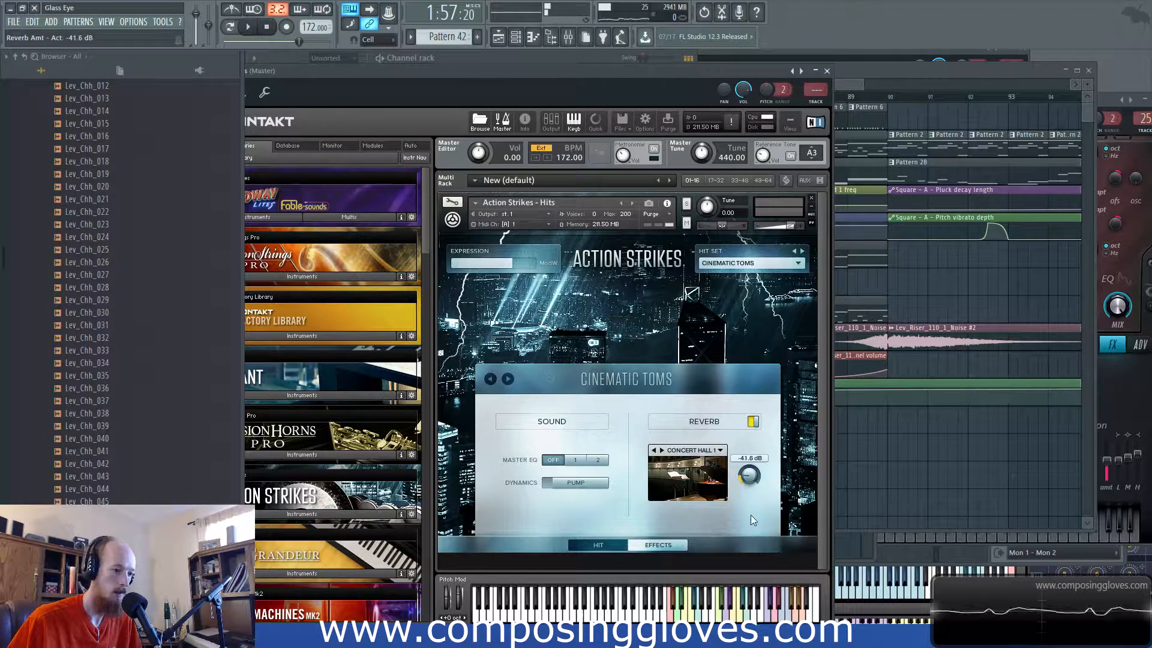
key(space)
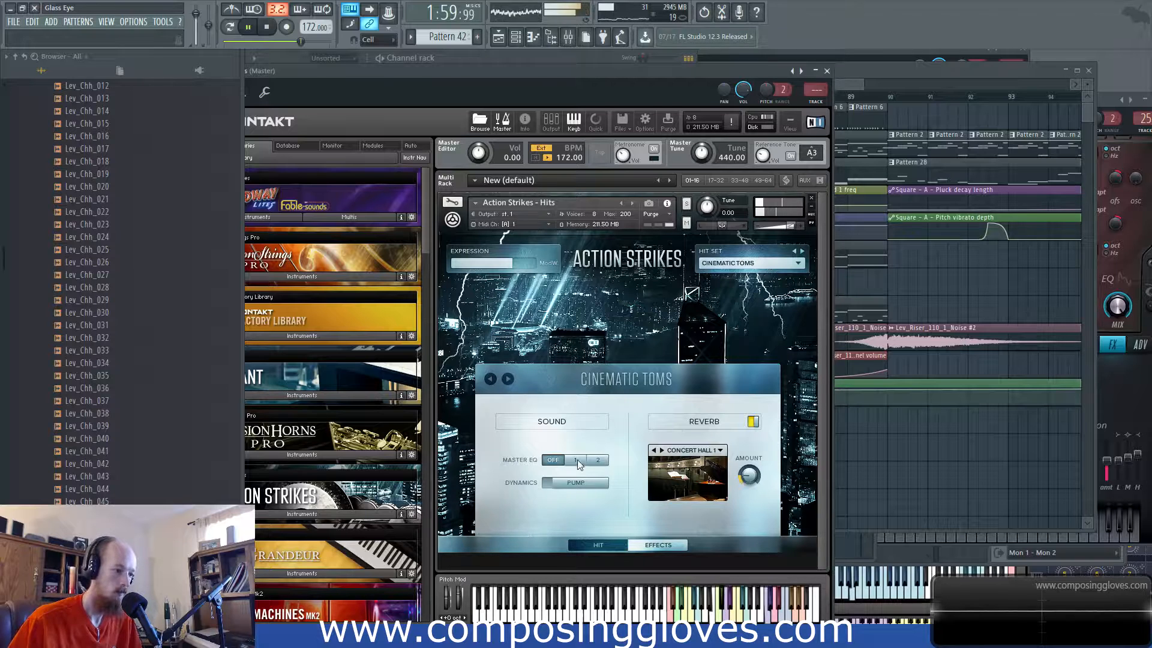
click(575, 485)
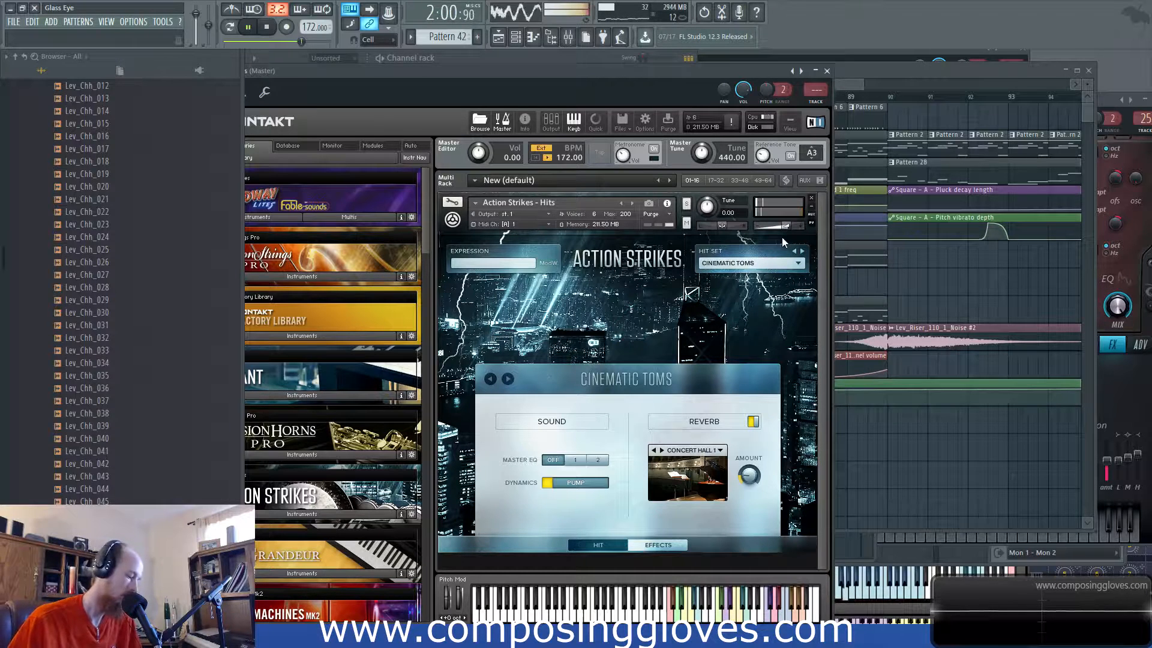
Step: Return to the playlist and keep the song playing to about bar 103 to judge the hits and following section
click(853, 84)
drag(858, 86, 869, 92)
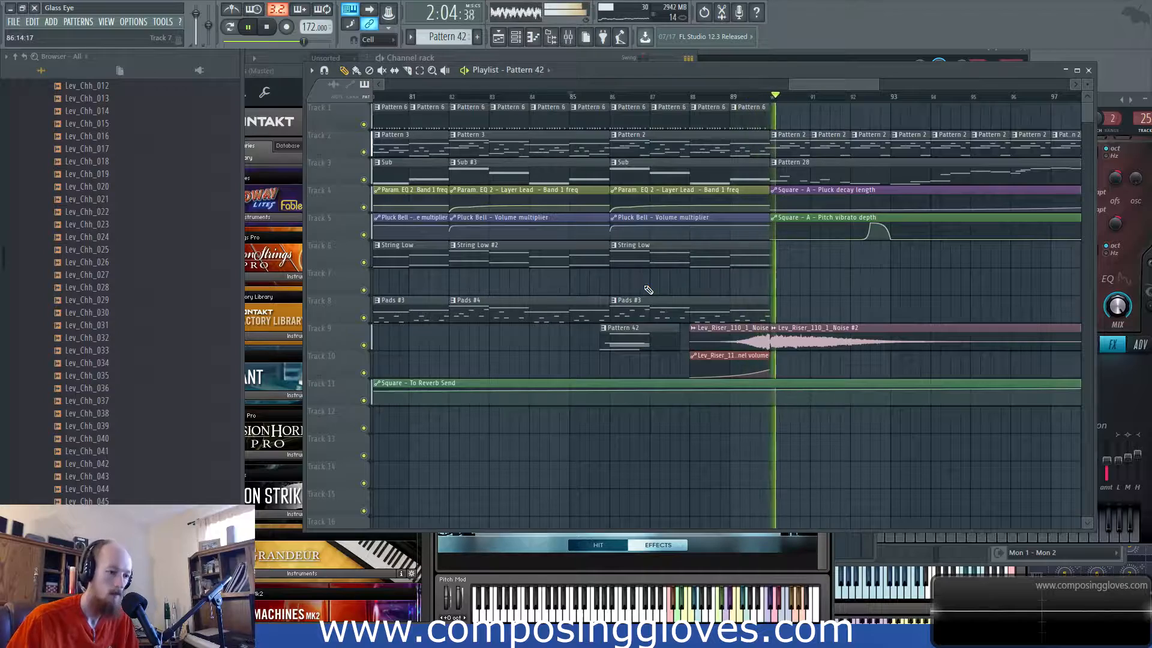
scroll(651, 313, down, 3)
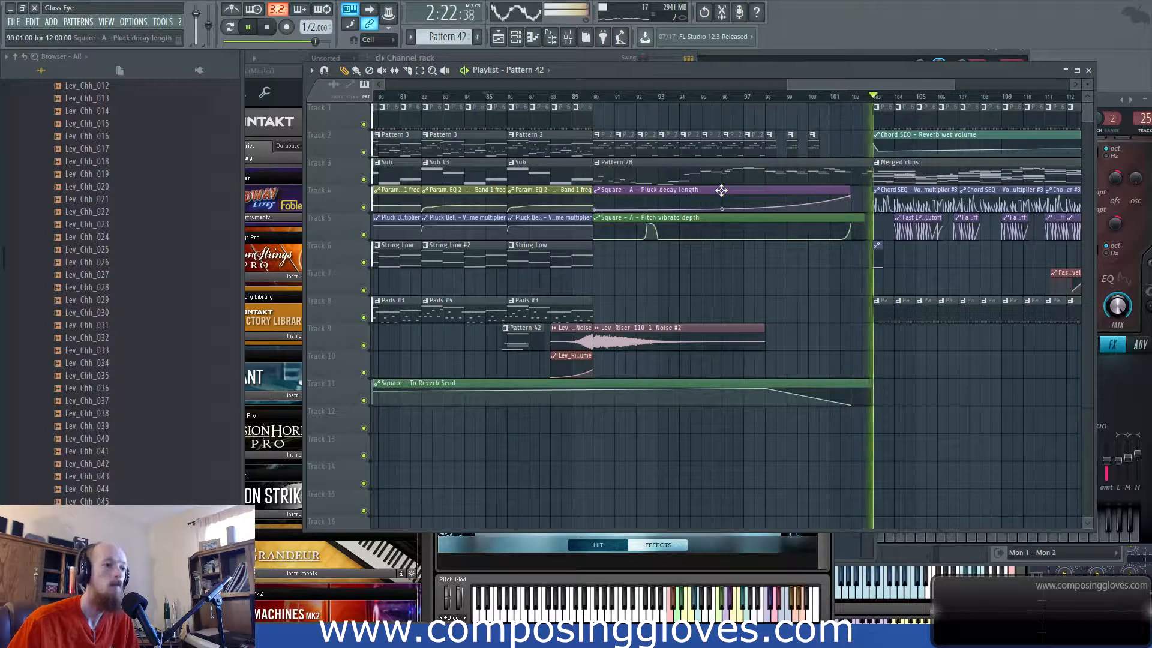
drag(909, 267, 753, 290)
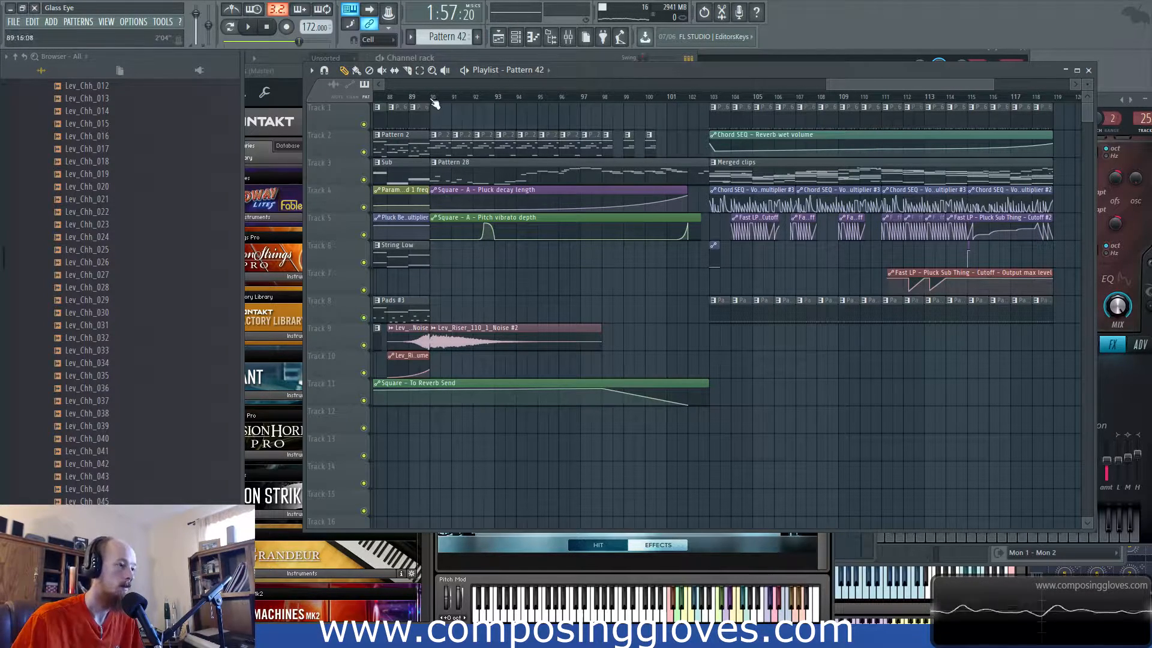
Step: Examine the arrangement between bars 90 and 103, including the Pattern 2 and Pattern 28 clips and their automation
scroll(644, 180, up, 4)
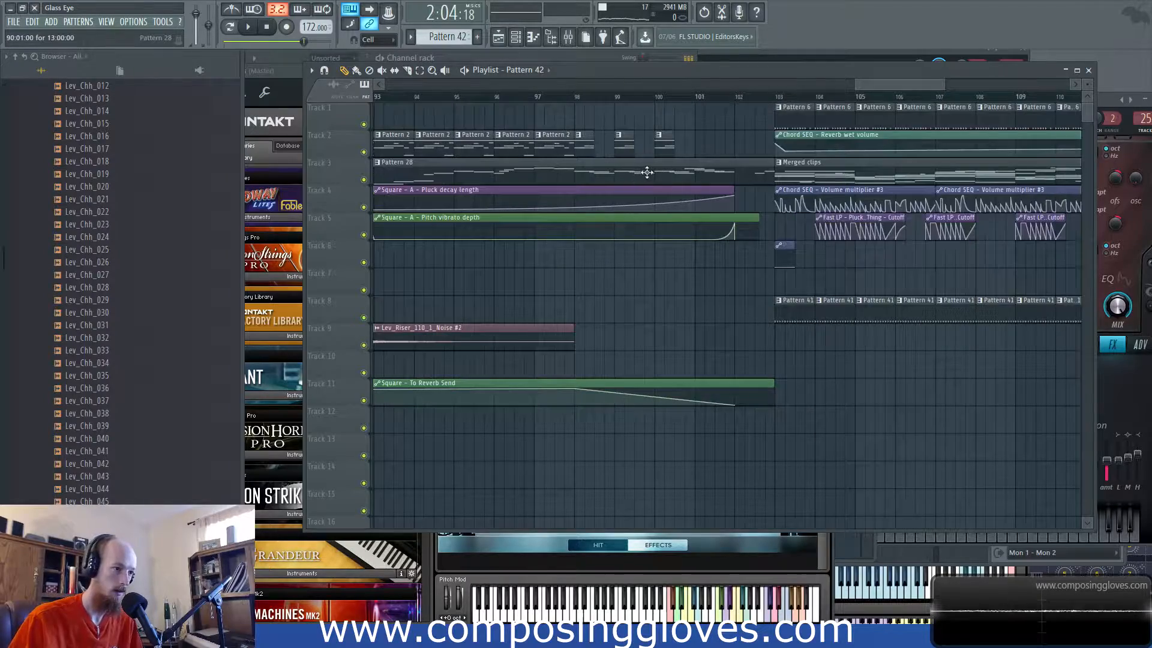
scroll(647, 173, down, 8)
scroll(694, 190, up, 8)
scroll(695, 187, down, 5)
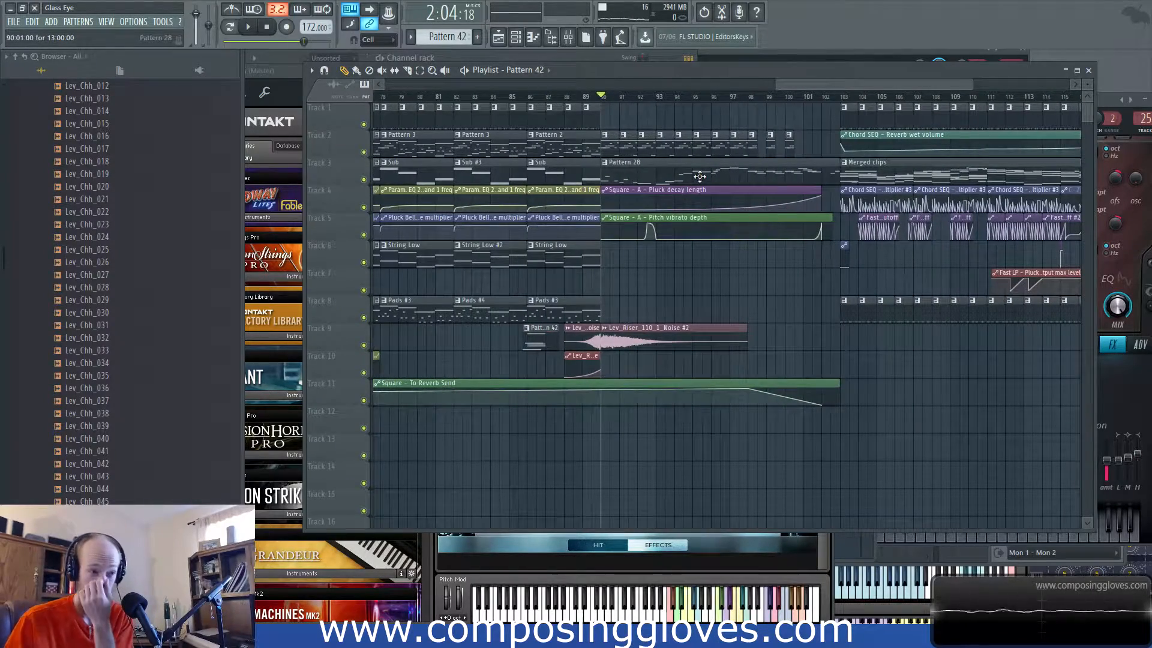
scroll(660, 180, up, 3)
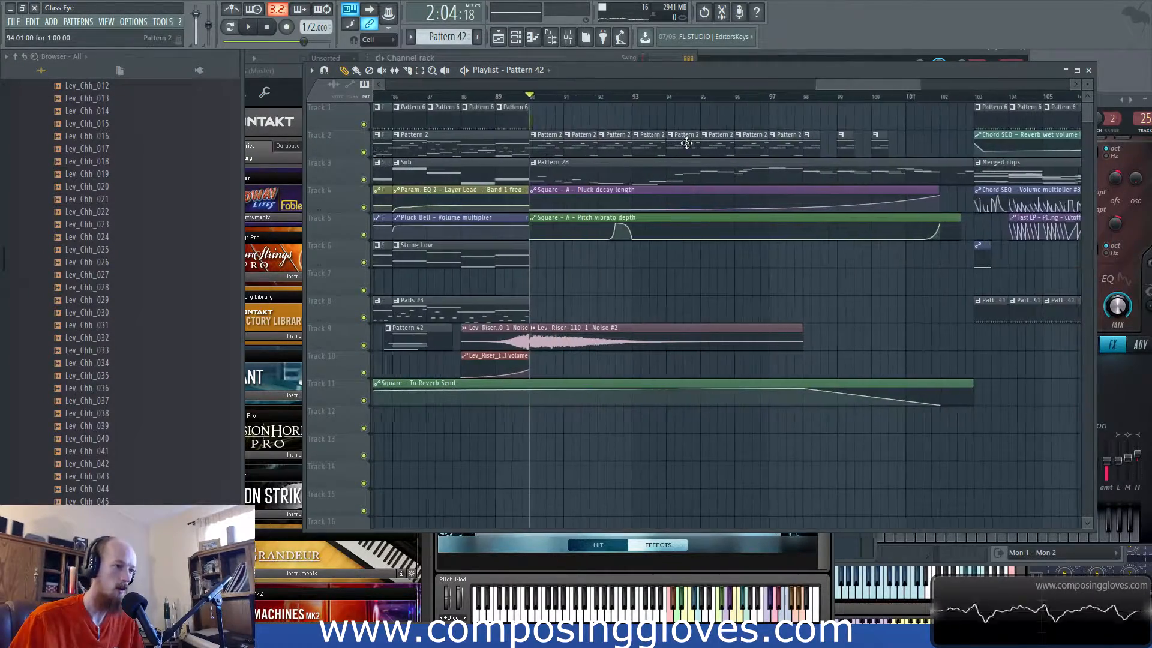
key(space)
key(space)
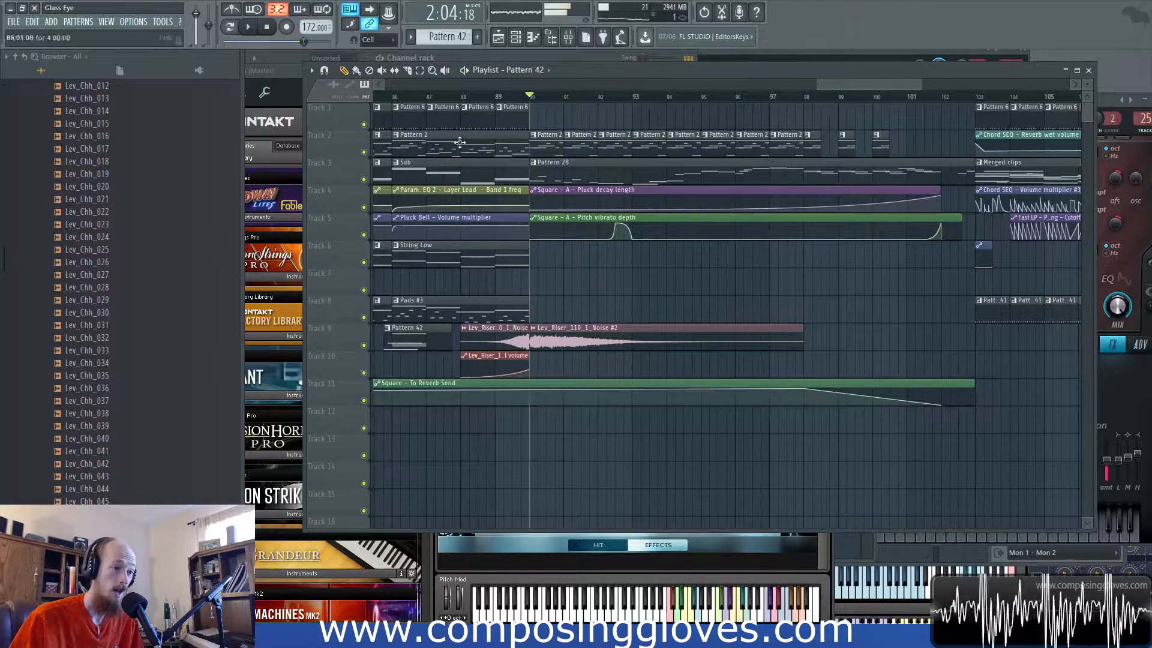
scroll(673, 237, right, 3)
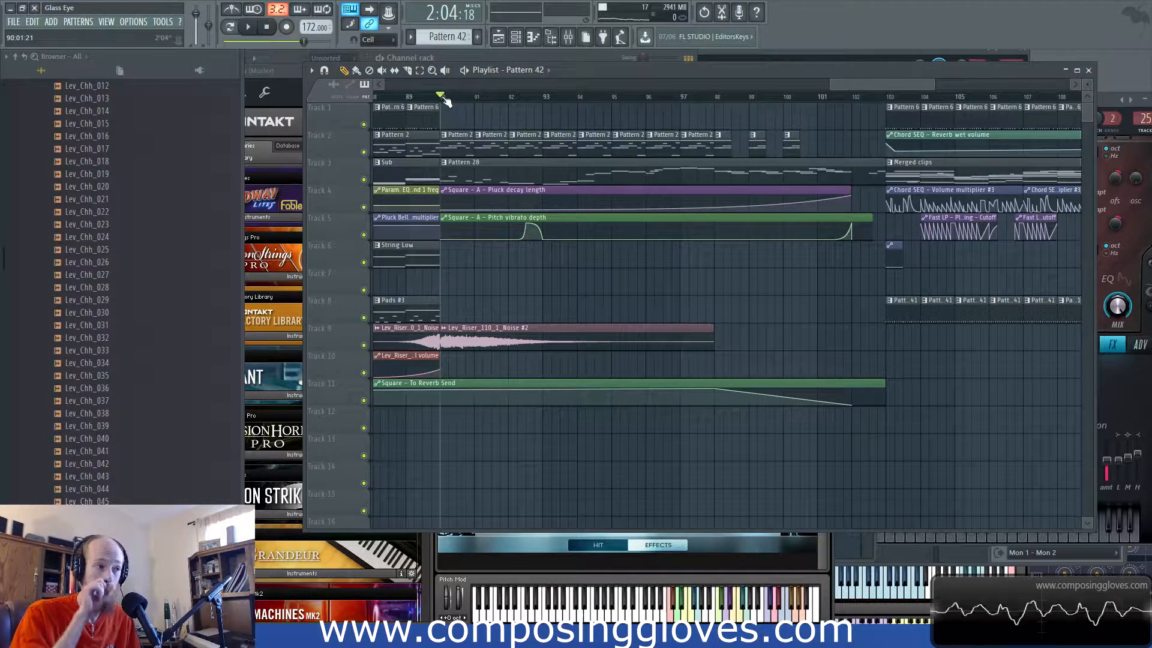
scroll(525, 181, right, 2)
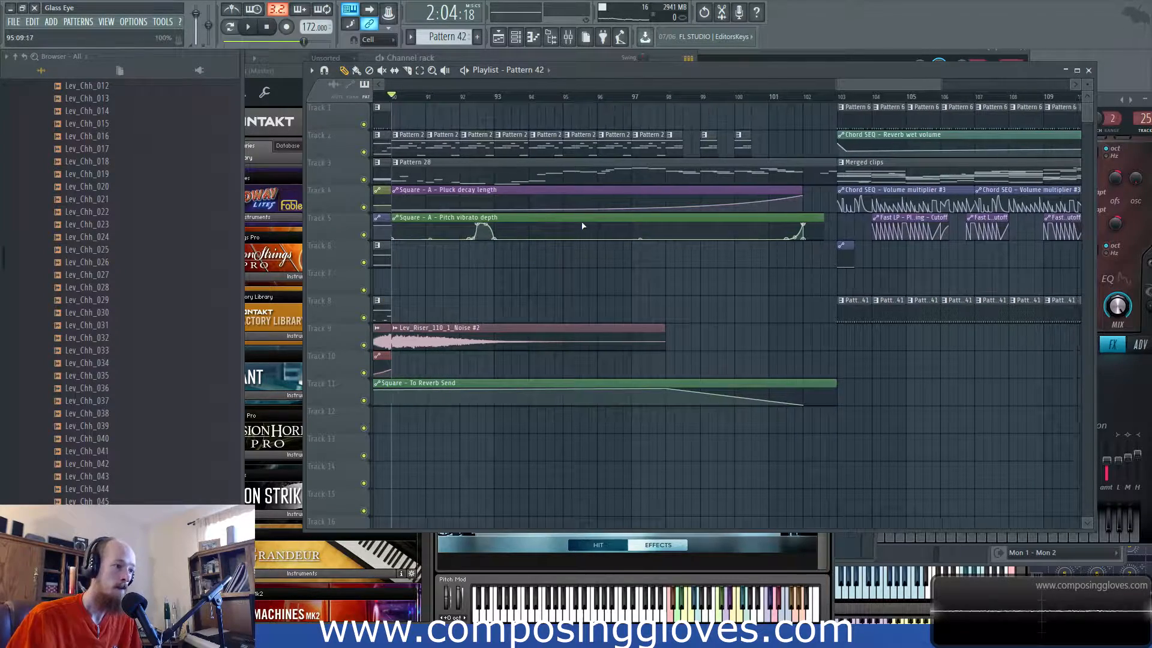
scroll(624, 283, right, 1)
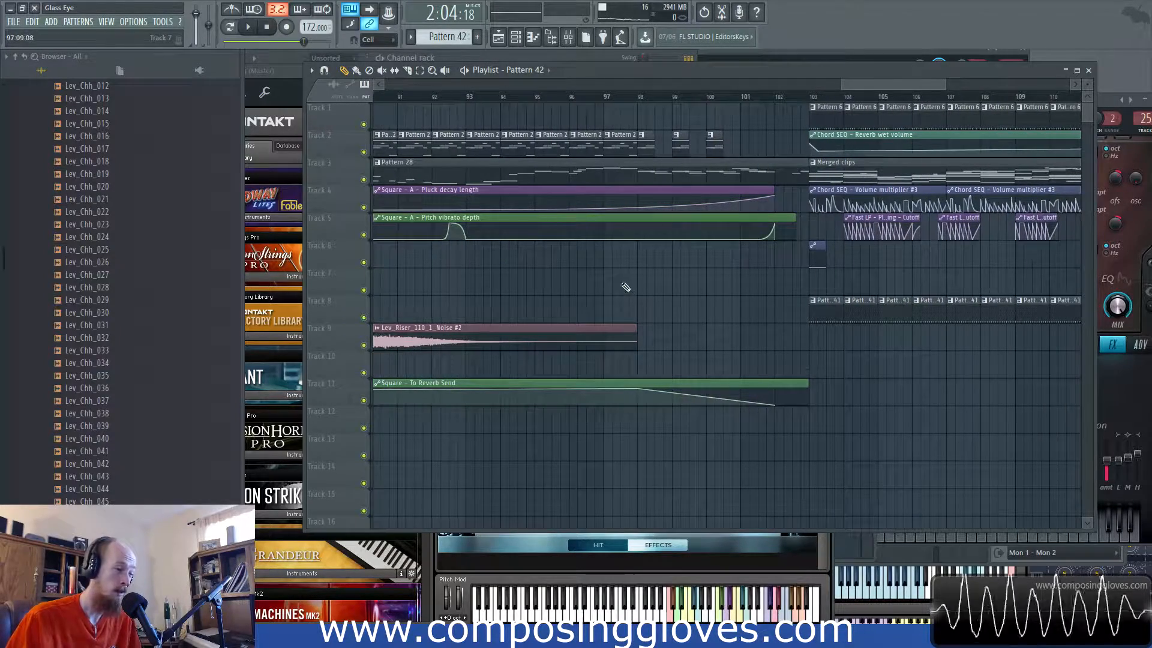
scroll(625, 288, left, 5)
scroll(693, 327, right, 1)
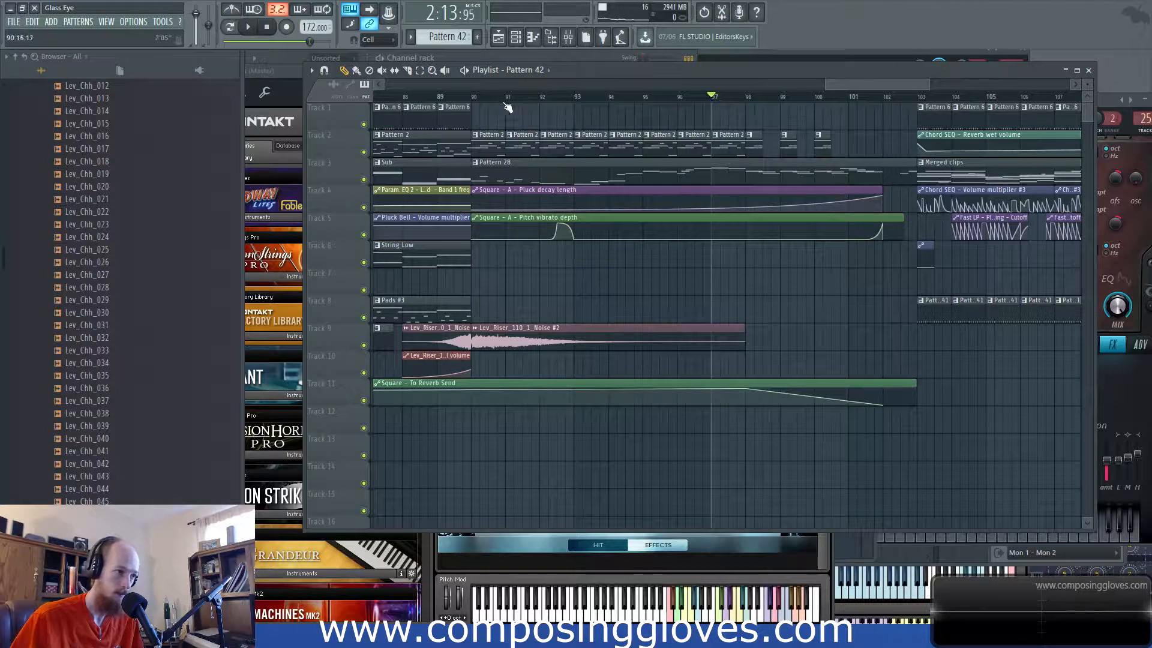
Step: Play the song from bar 90 to about bar 96 to hear how Pattern 2 and Pattern 28 fit together
scroll(615, 146, up, 4)
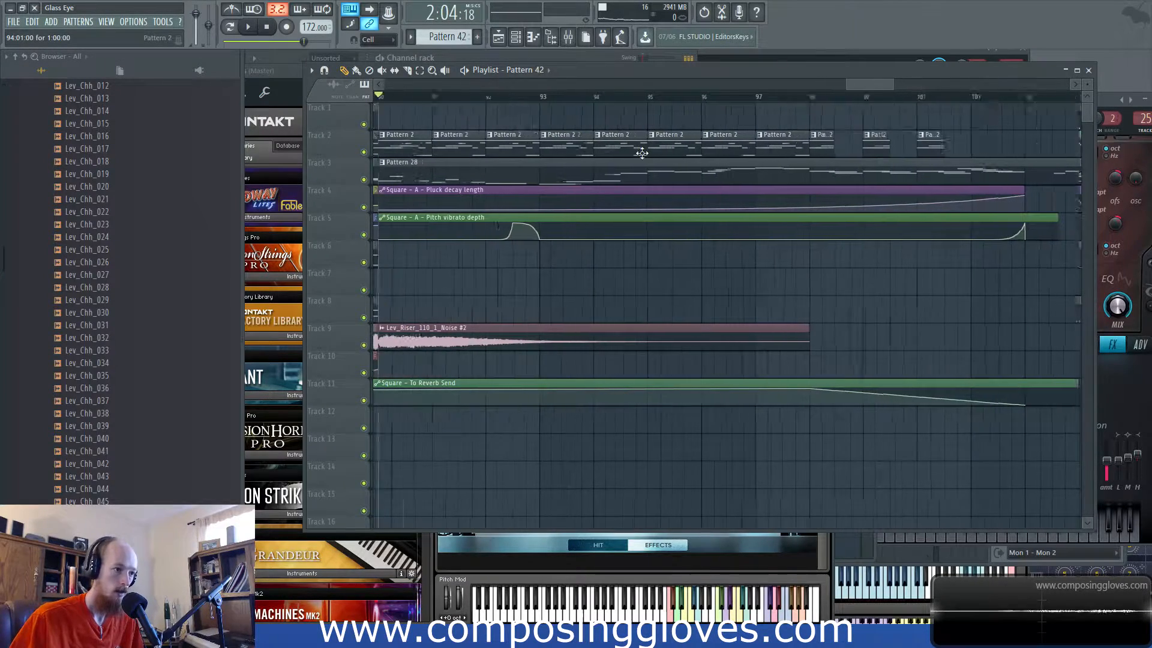
key(space)
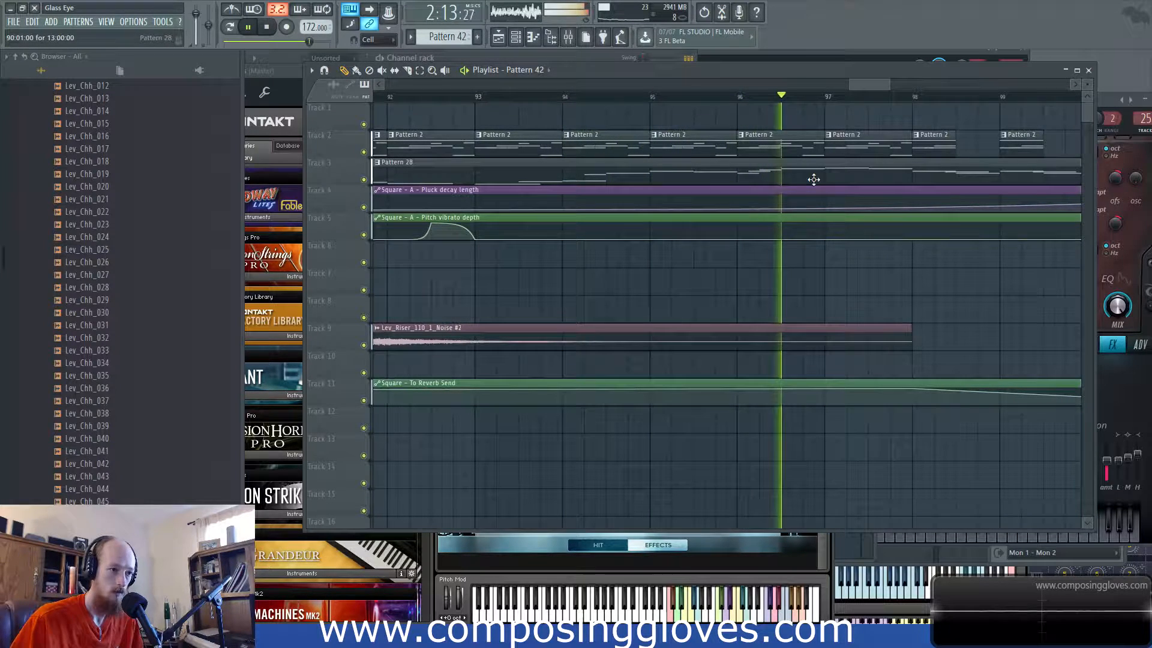
key(space)
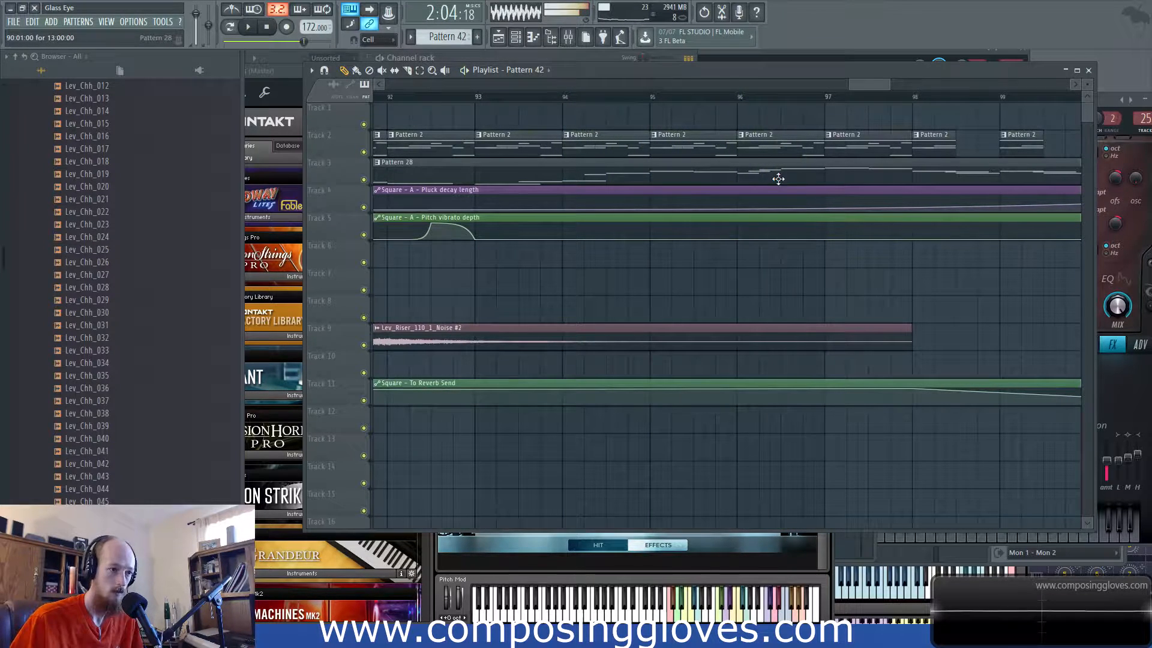
Step: Slip the contents of the Pattern 2 clips at bars 95 and 96, and play from bar 95
right_click(699, 146)
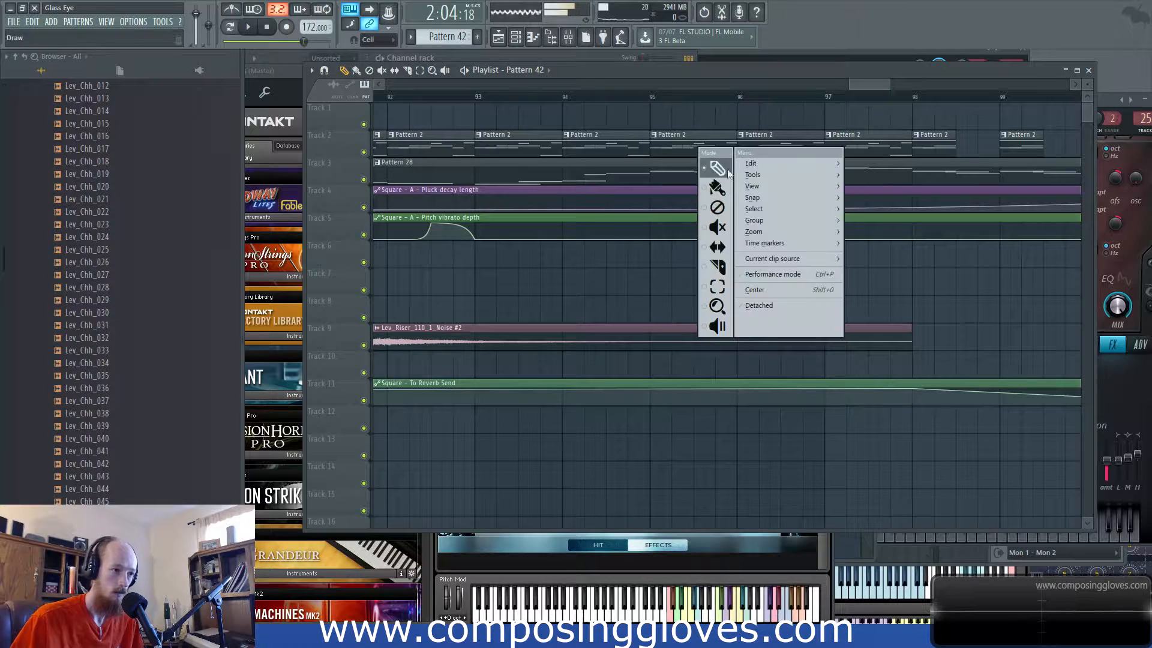
click(715, 247)
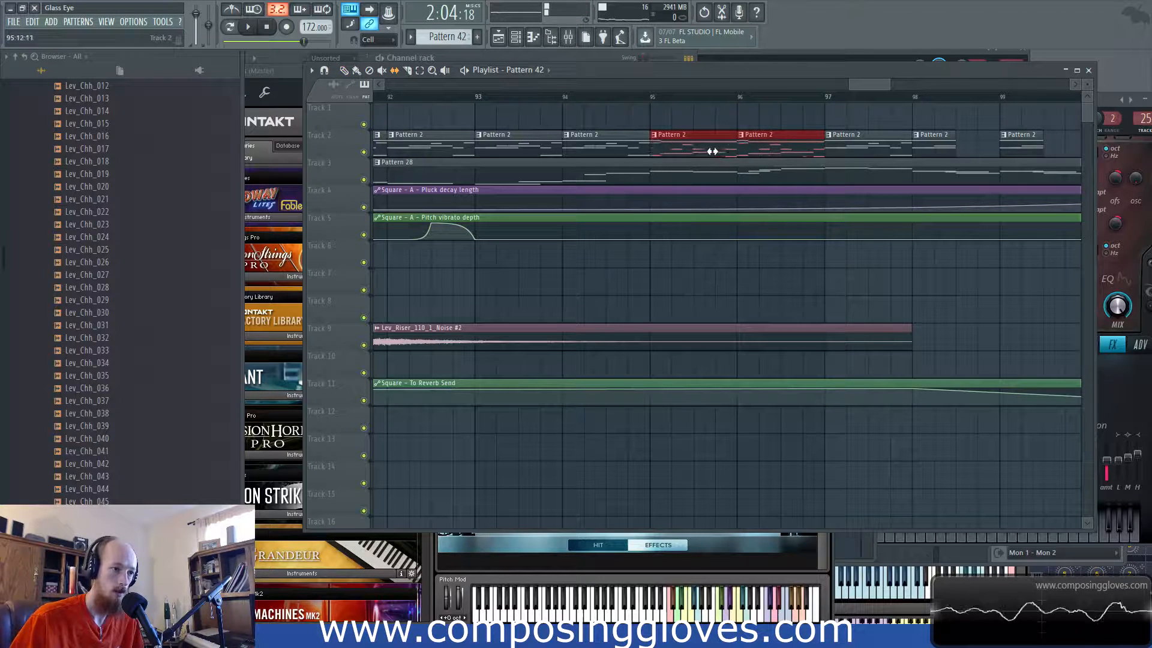
click(659, 101)
key(space)
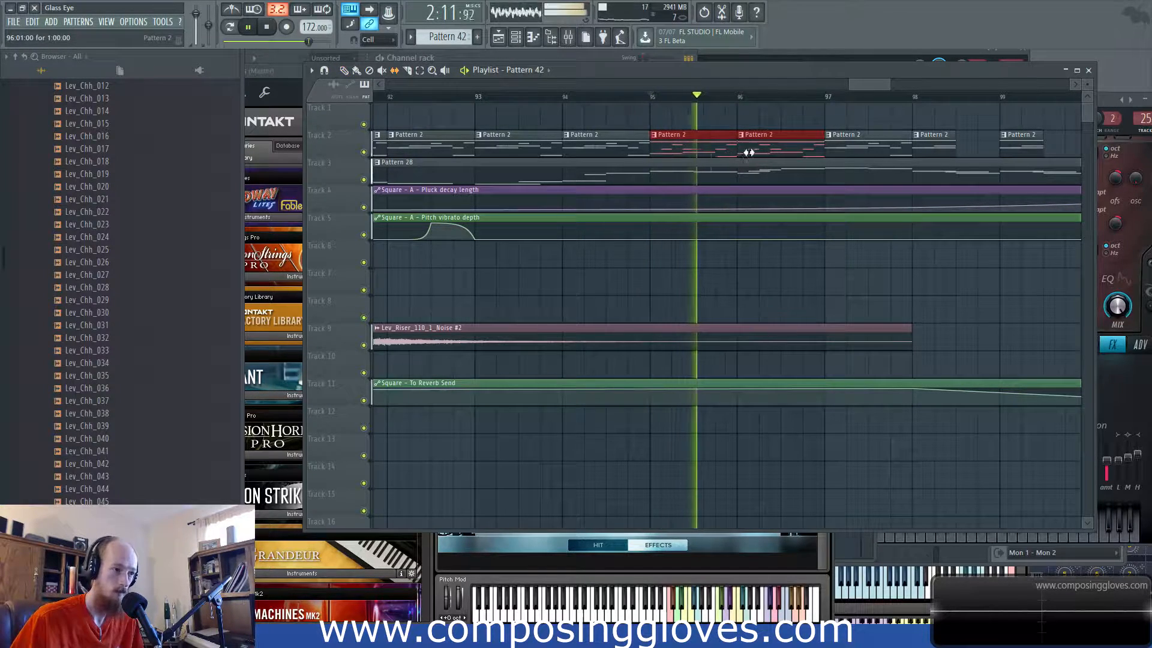
click(689, 153)
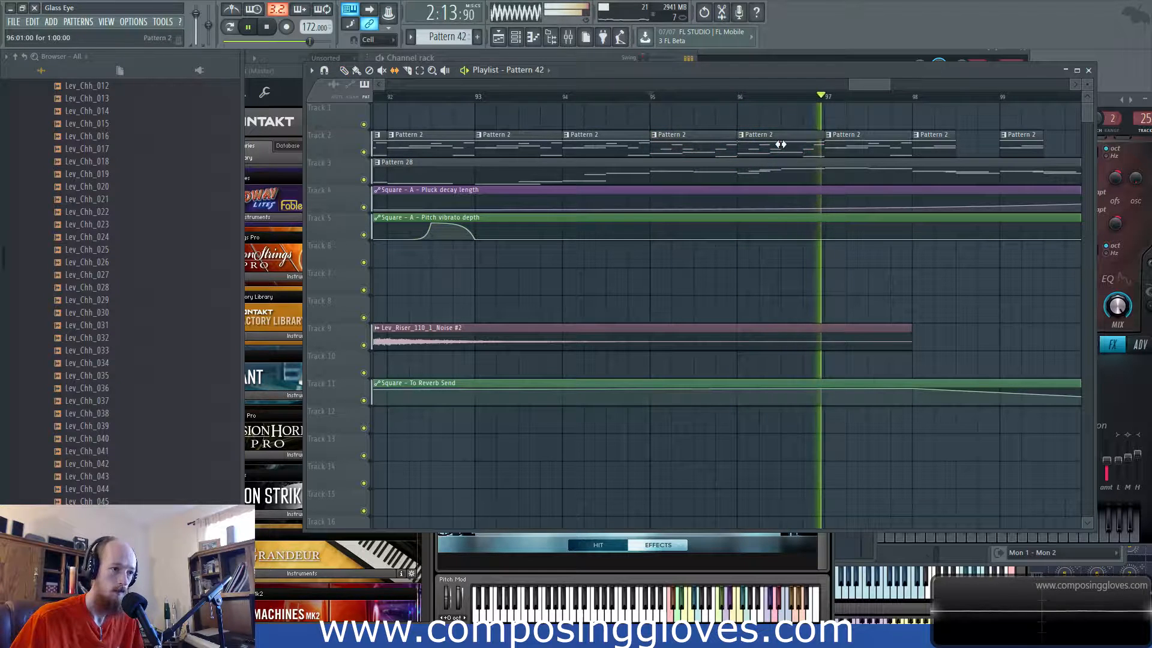
Step: Replay the section from bar 95 to about bar 101 to check how the Pattern 2 clips sound
key(space)
key(space)
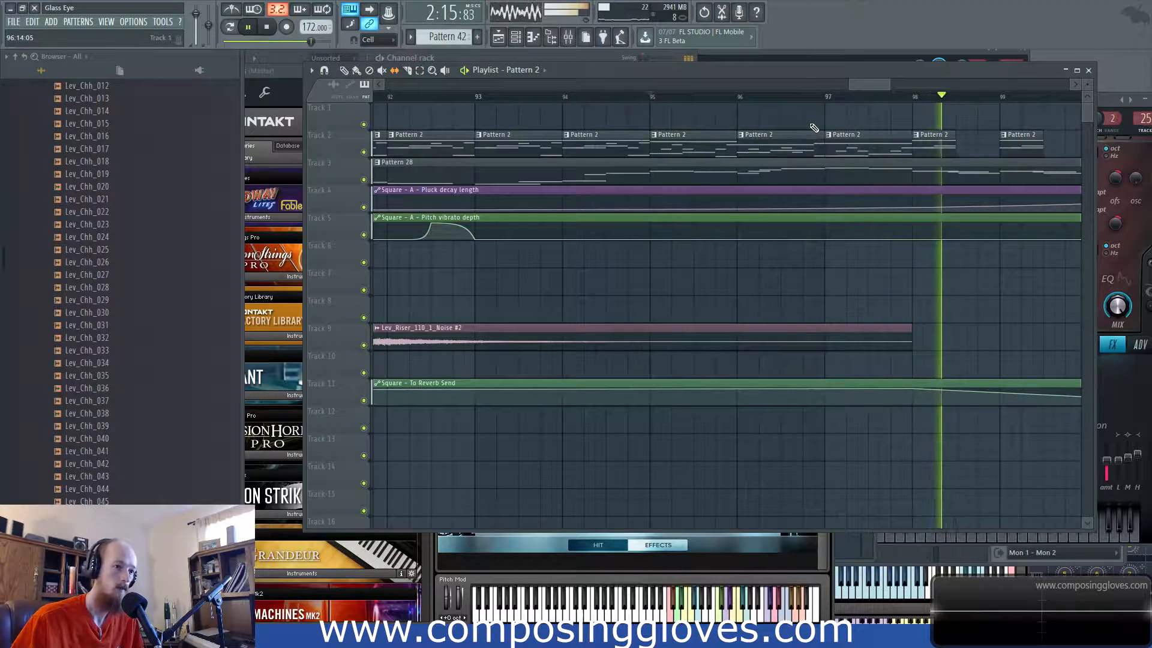
drag(855, 138, 696, 123)
scroll(754, 138, down, 3)
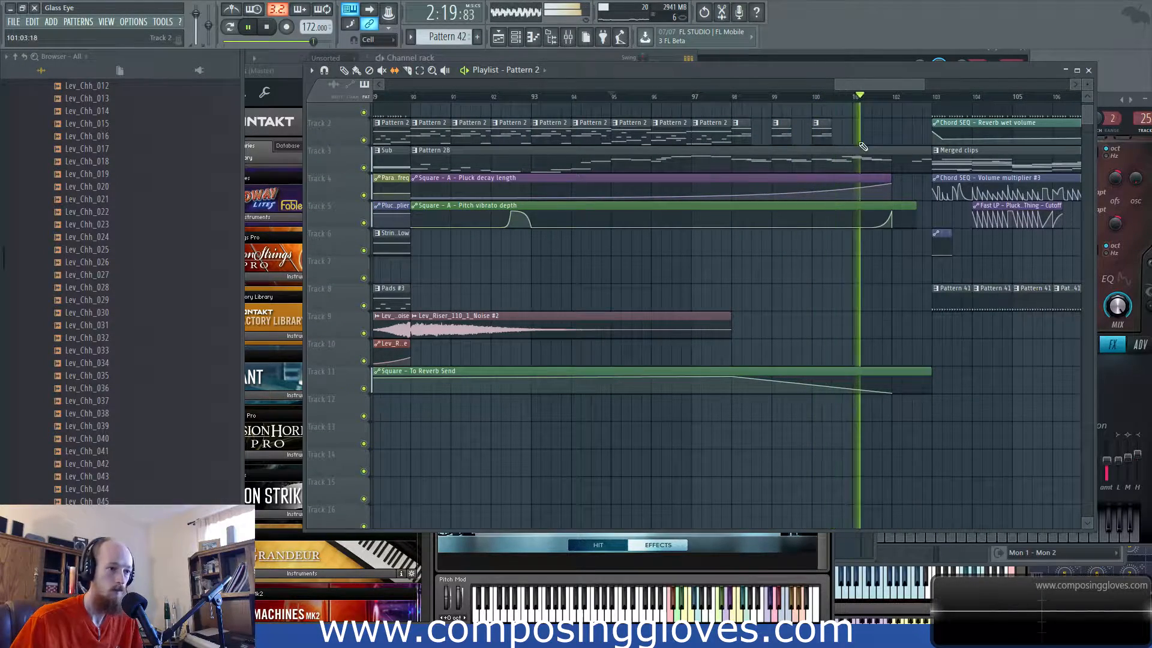
drag(877, 137, 766, 149)
key(space)
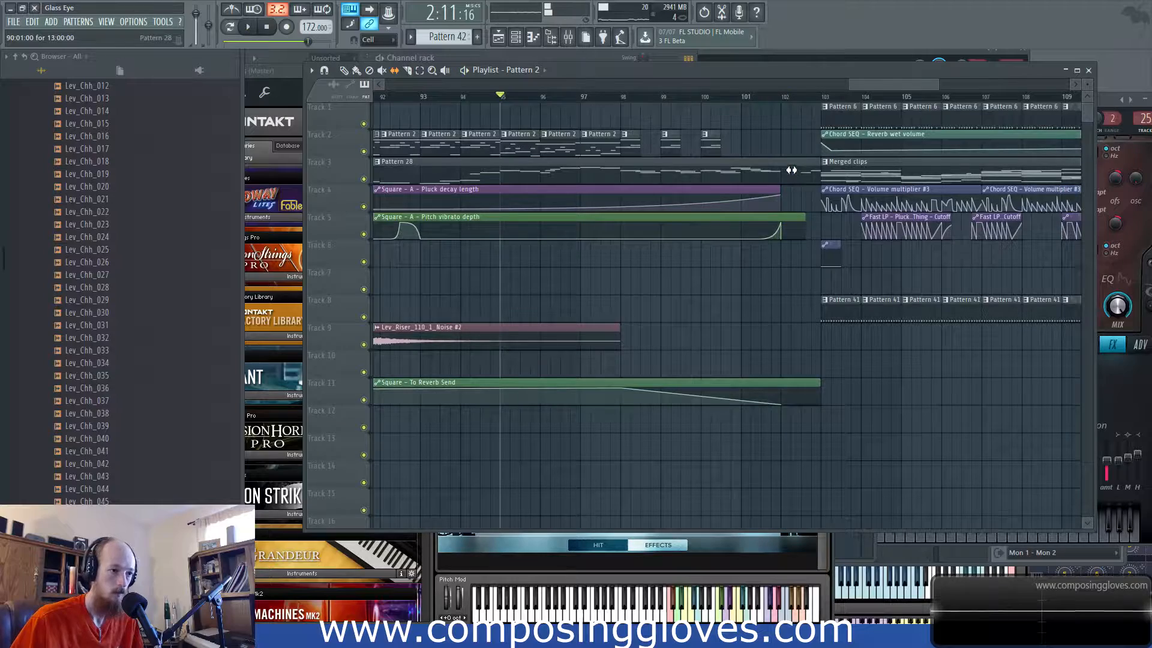
Step: Make the Pattern 28 clip at bar 90 unique and open its Square notes for editing
drag(533, 181, 703, 176)
click(474, 157)
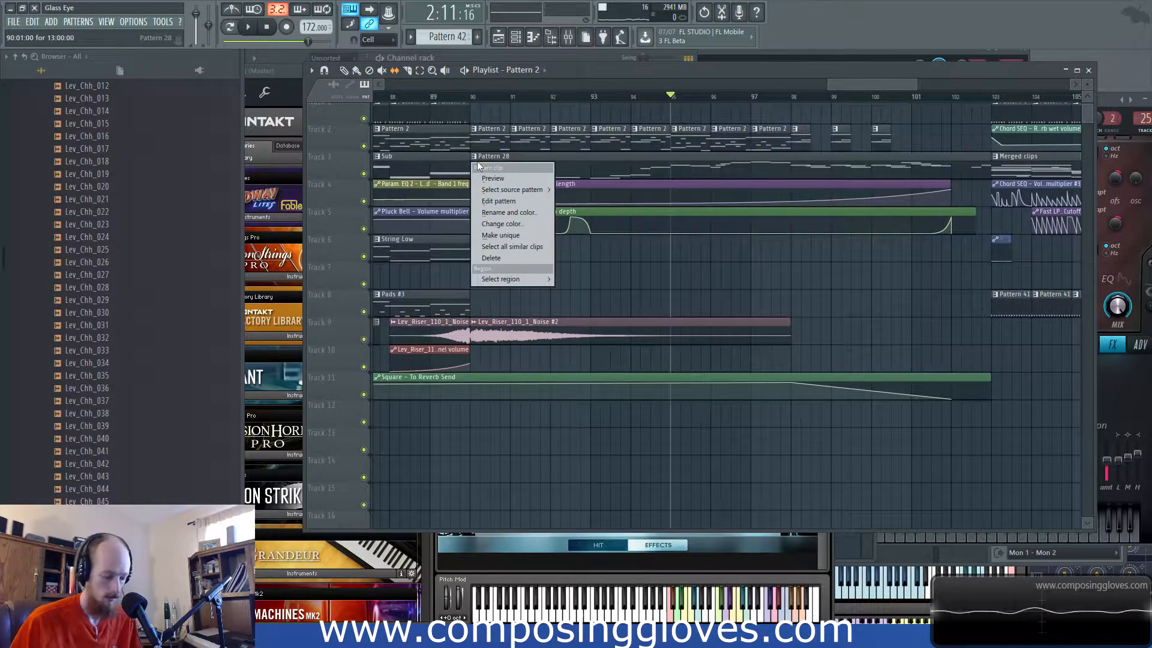
key(m)
double_click(753, 174)
Step: Extend the Square melody with a one-bar A5 note at bar 13 and an A4 slide note at 13:05
key(alt+t)
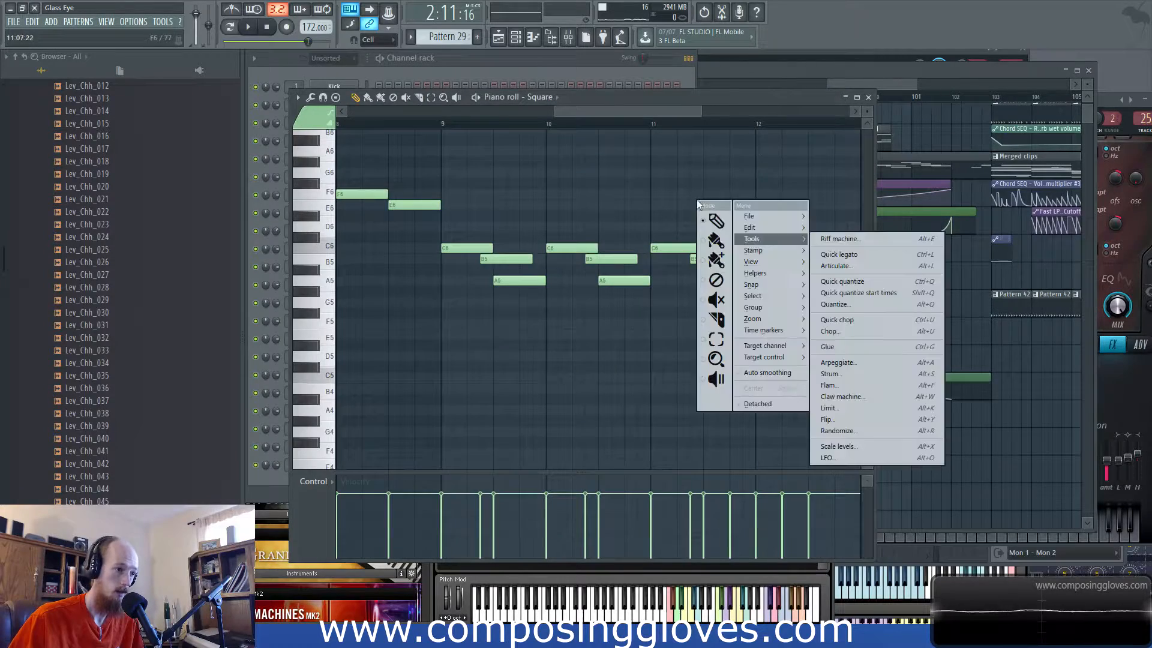
click(738, 188)
drag(738, 188, 462, 211)
scroll(576, 270, down, 1)
scroll(571, 318, up, 2)
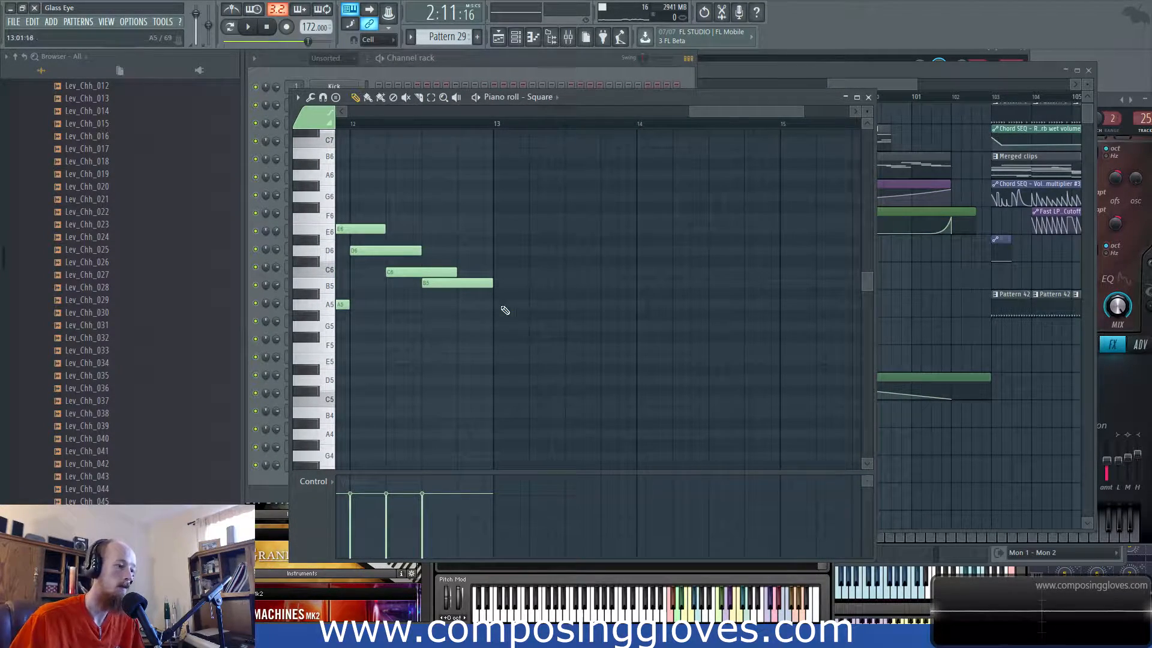
scroll(542, 421, down, 3)
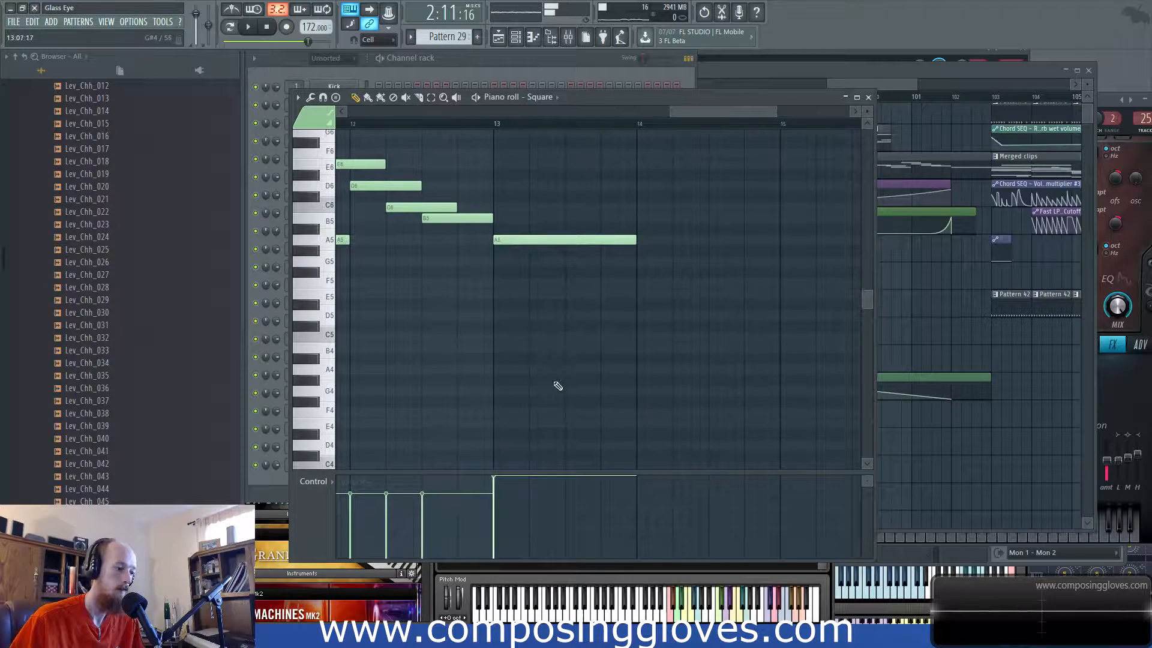
drag(541, 385, 536, 400)
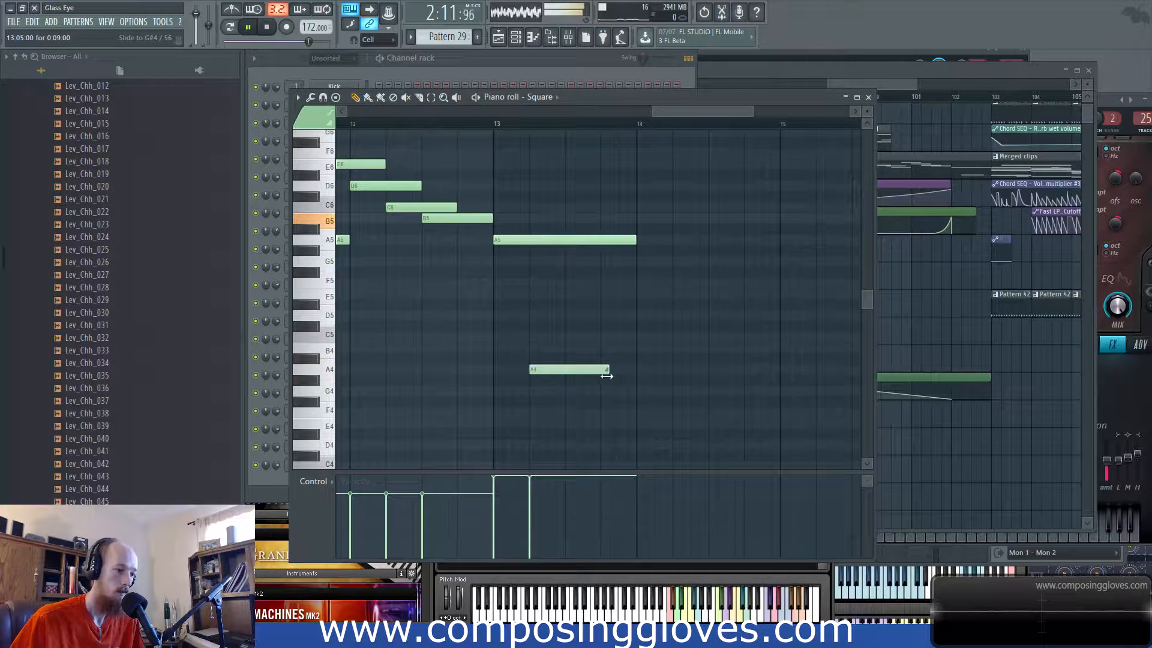
Step: Play the melody's ending and move the slide note to A3 at the start of bar 13
click(362, 126)
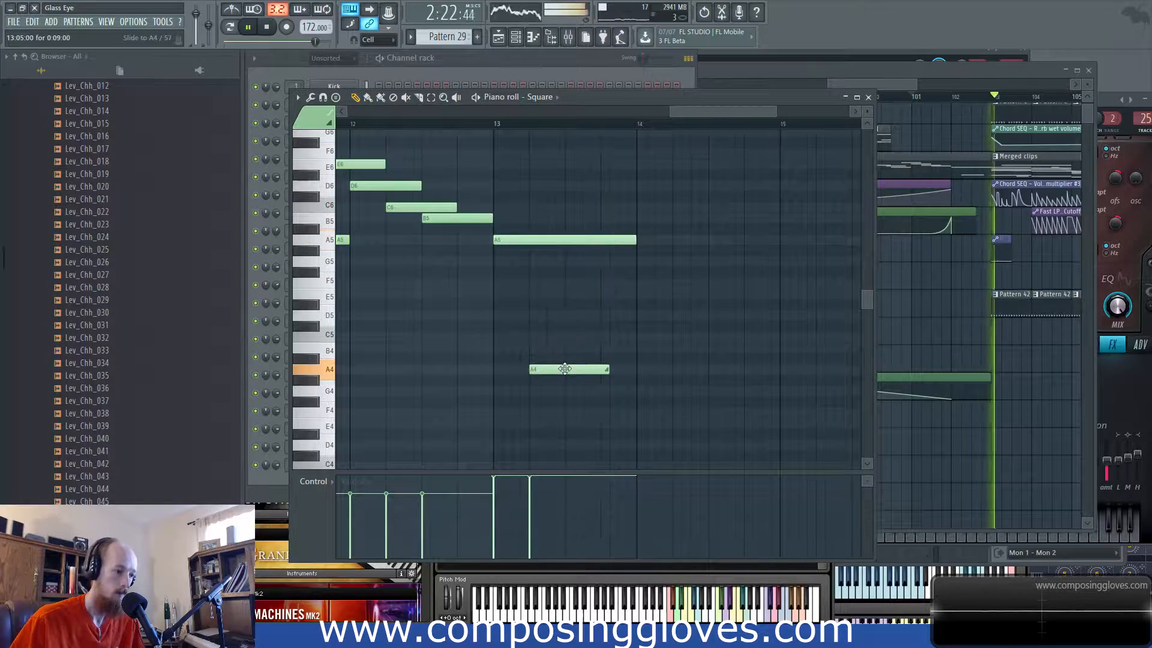
key(space)
scroll(549, 354, down, 2)
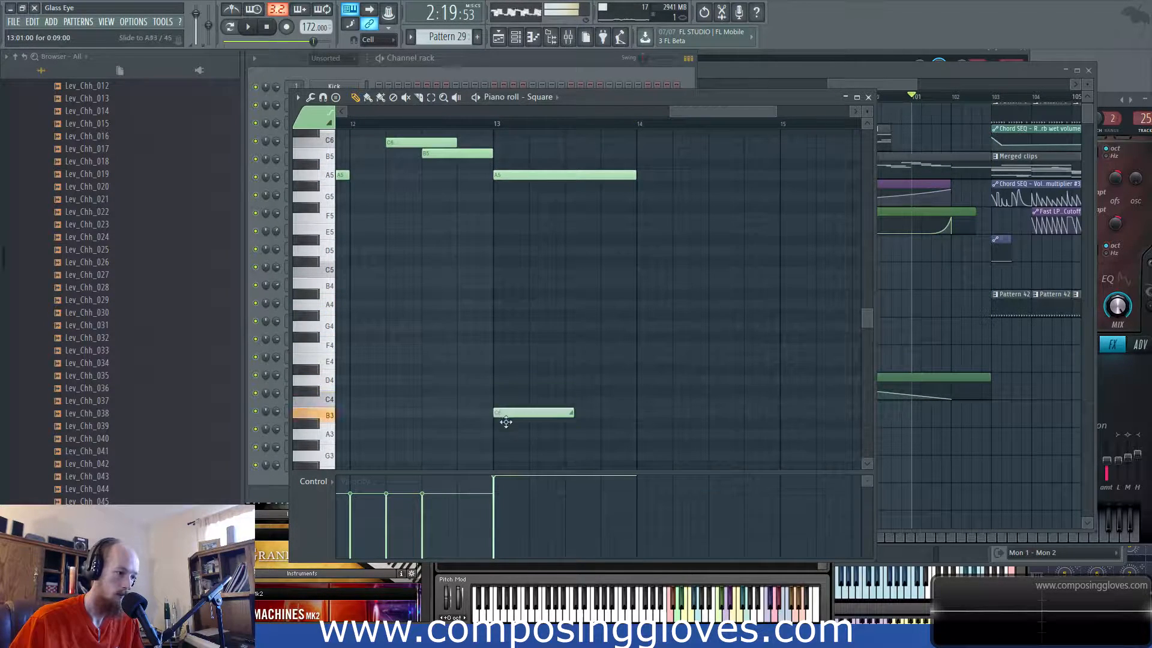
key(space)
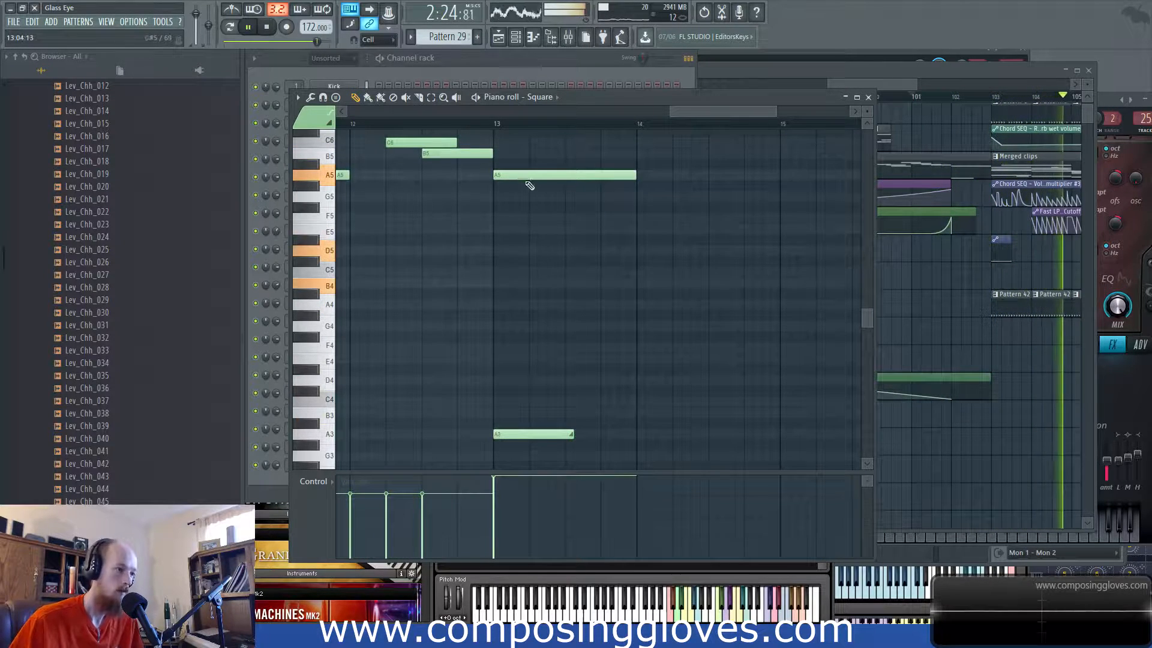
Step: Shorten the A5 note to the second half of bar 13, align the A3 slide note with it at 13:09, and play it
drag(534, 172, 558, 454)
drag(542, 433, 614, 429)
key(space)
key(space)
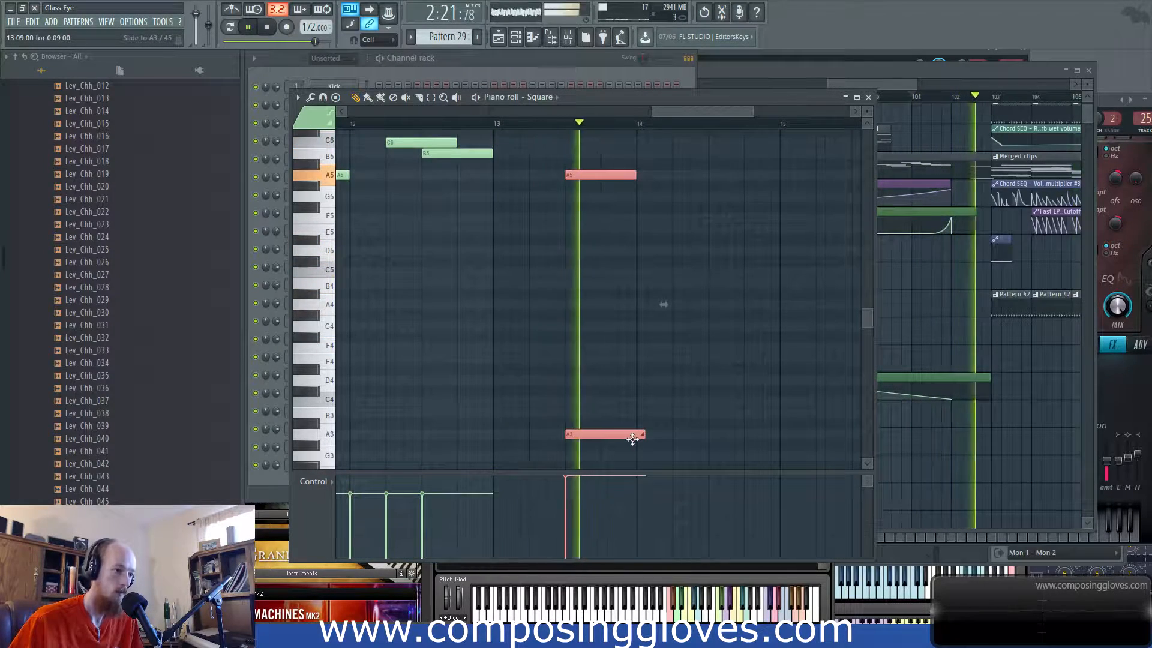
ctrl+click(622, 401)
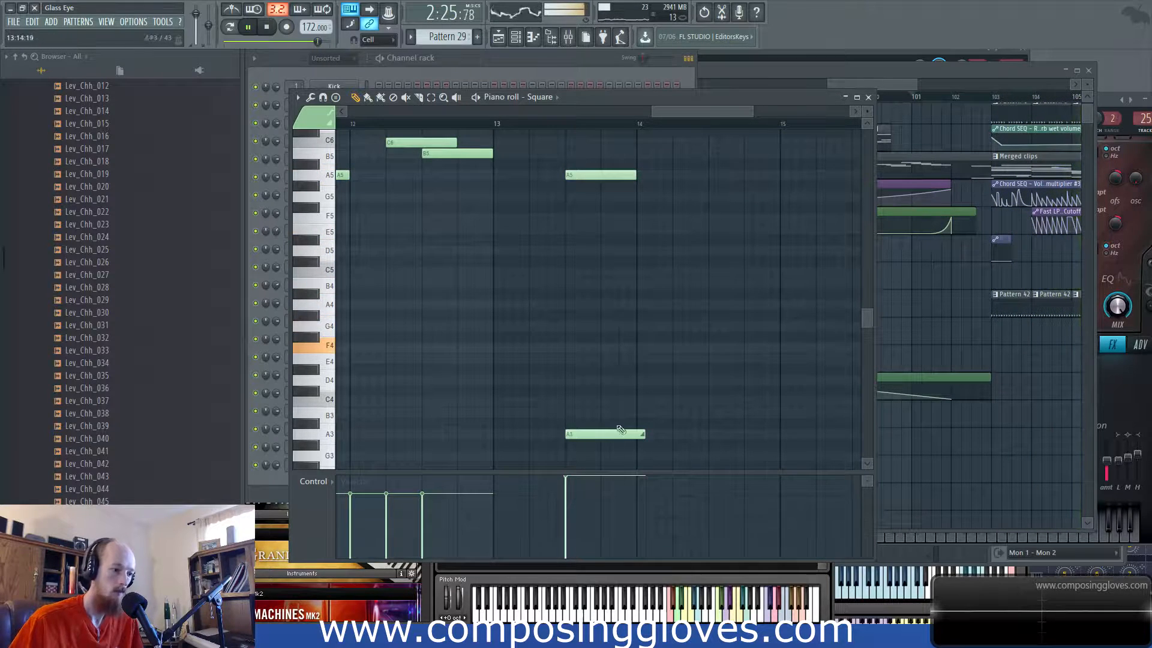
Step: Check the Square's opening note in Merged clips, and raise Pattern 29's slide note at 13:09 to A4
double_click(1020, 168)
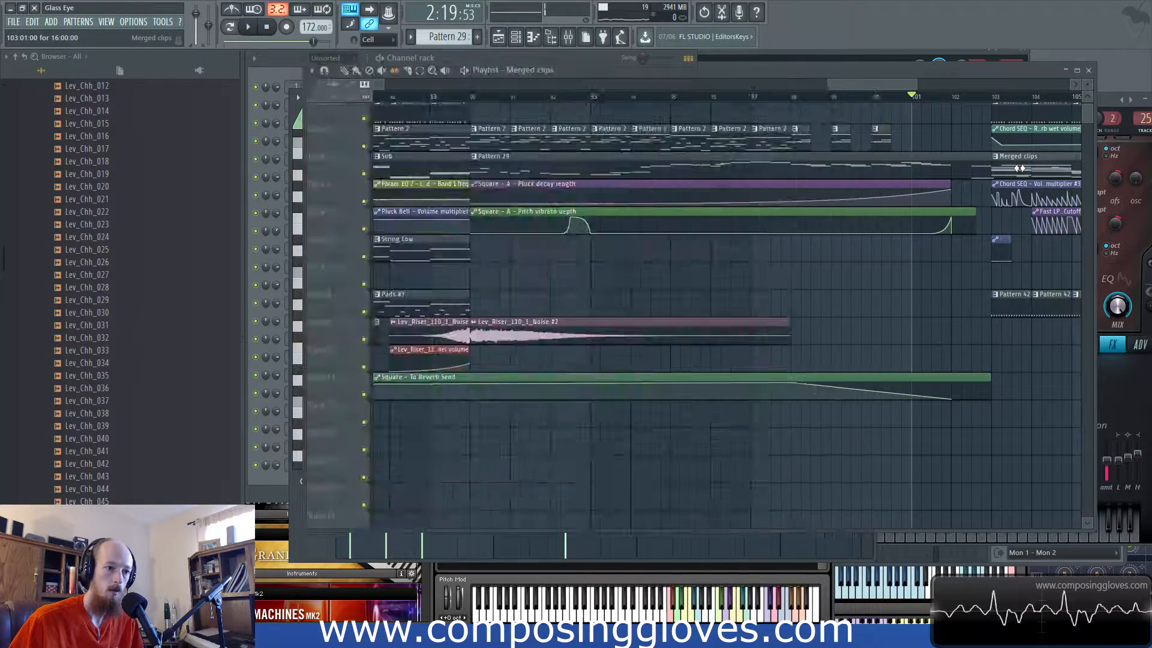
scroll(623, 255, up, 1)
right_click(477, 220)
scroll(468, 244, down, 4)
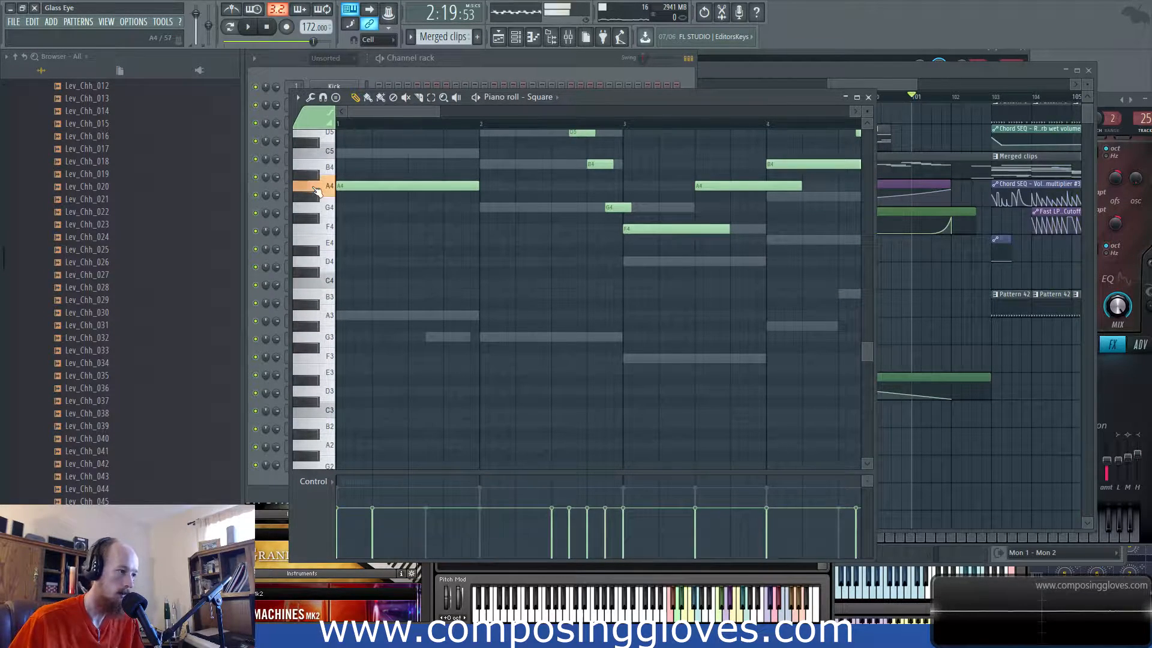
click(907, 92)
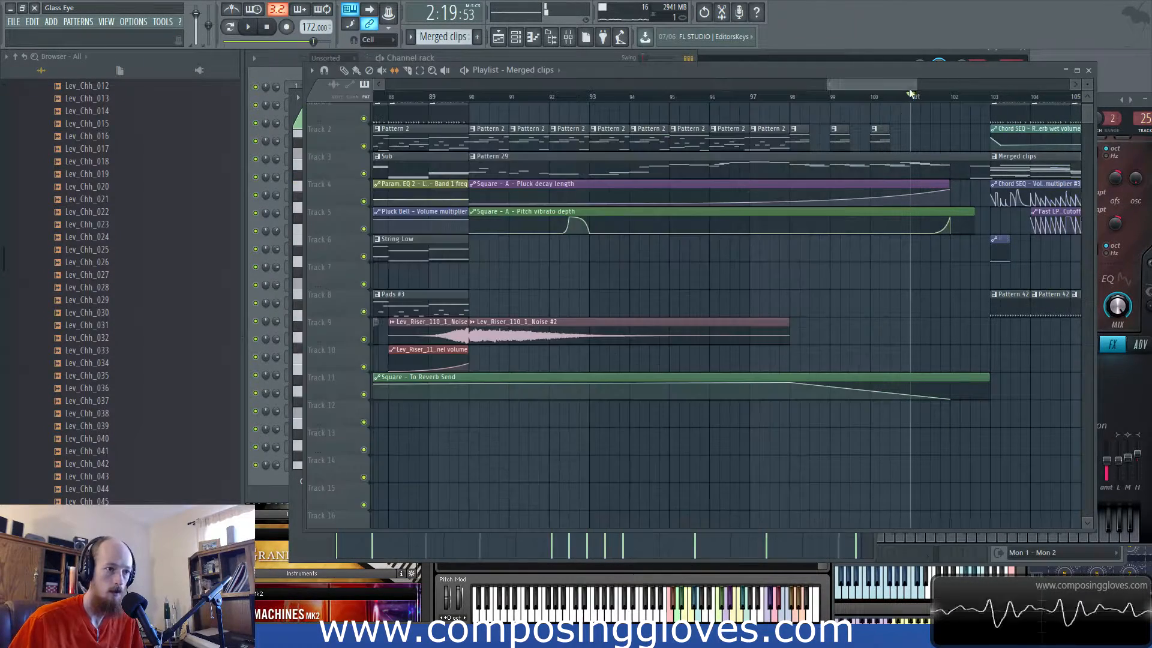
double_click(966, 170)
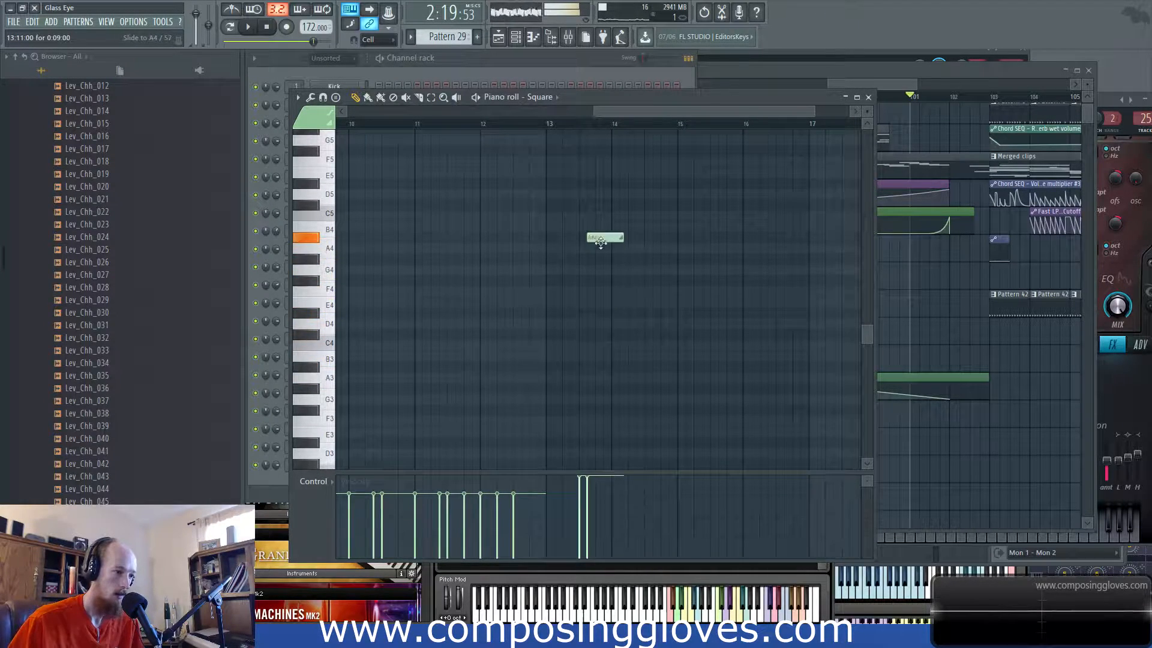
key(space)
scroll(597, 246, up, 5)
scroll(603, 228, up, 4)
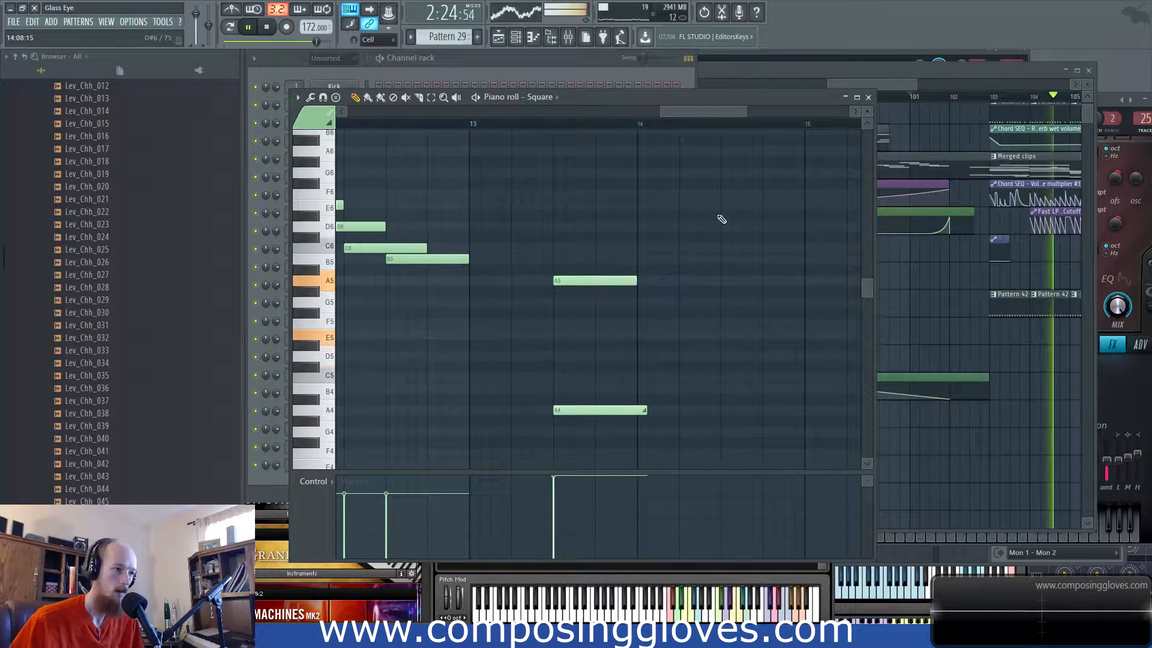
Step: Lower the velocity of the A5 note and the A4 slide note in bar 13 close to that of the preceding notes
click(921, 251)
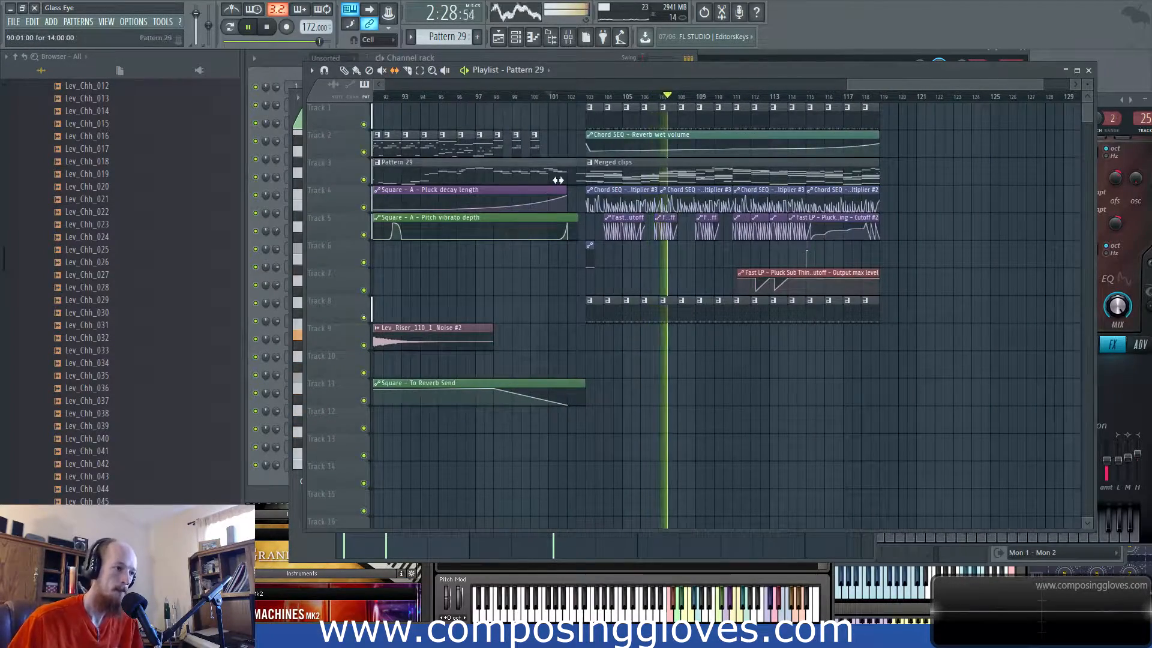
key(F7)
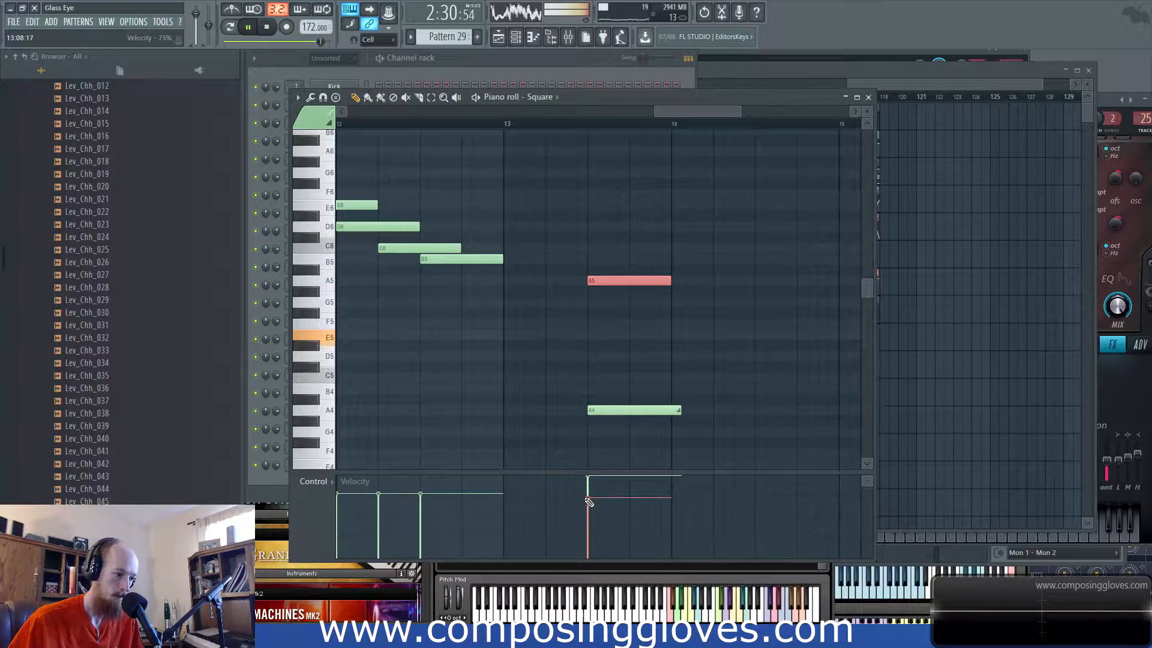
click(612, 409)
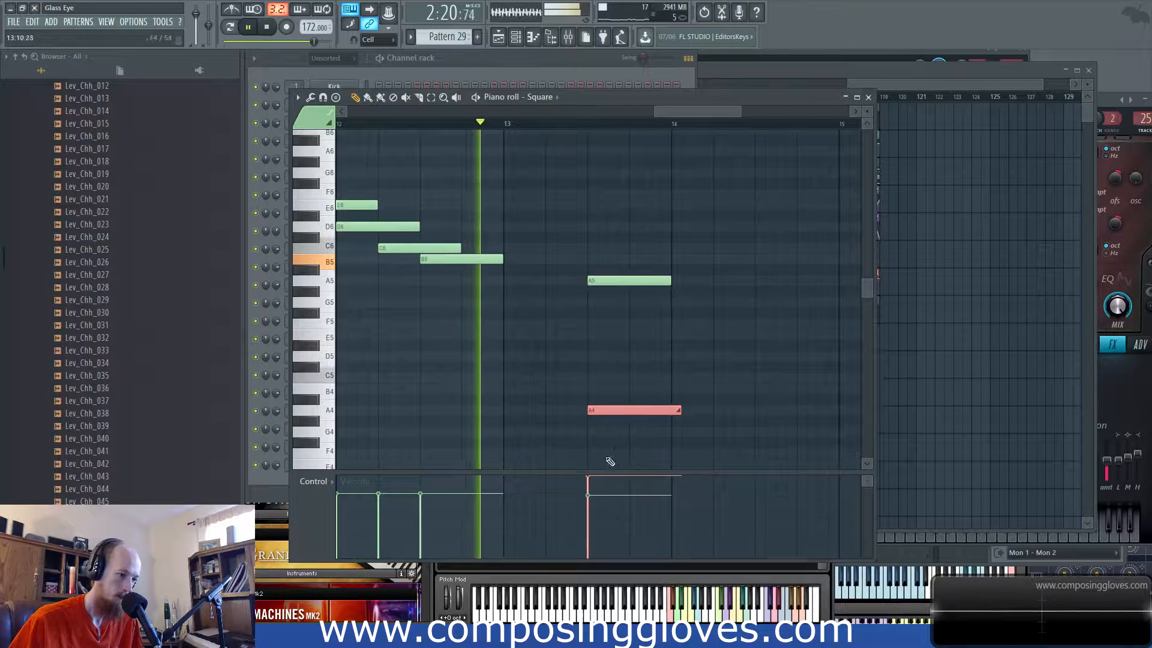
click(597, 496)
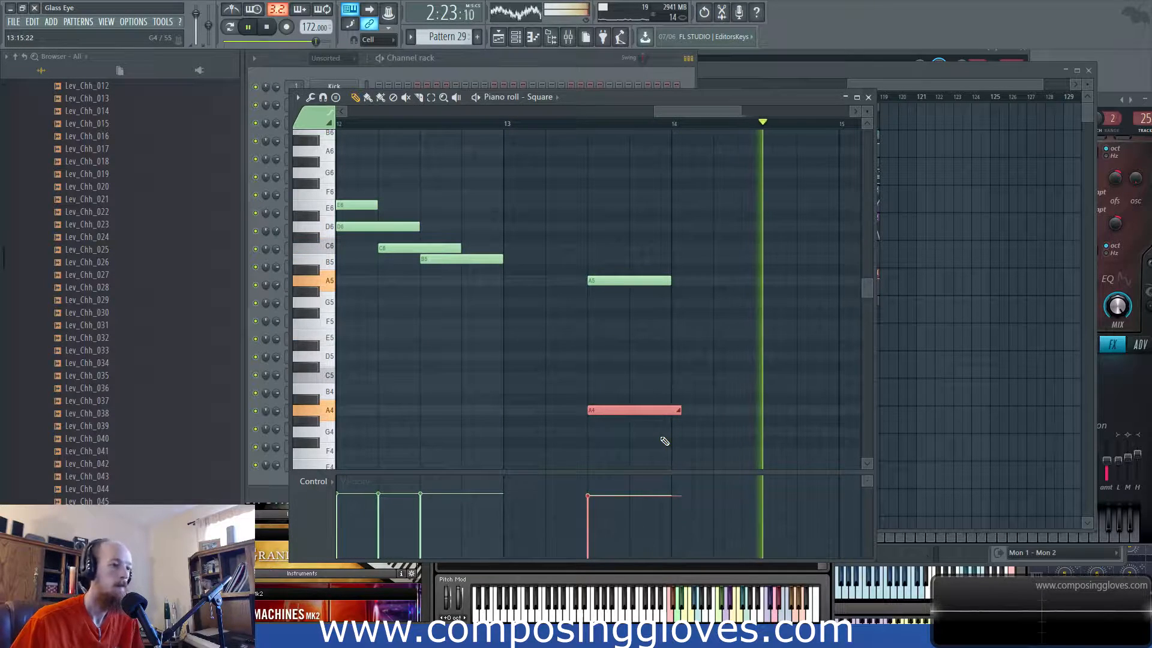
drag(900, 84, 924, 91)
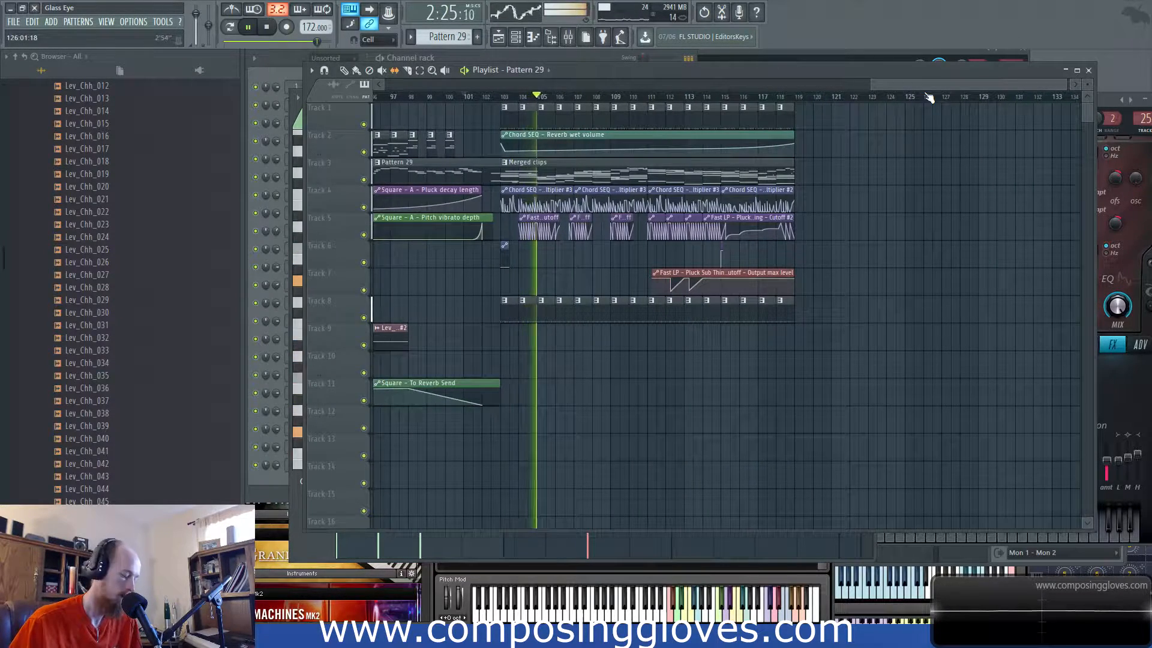
scroll(685, 235, up, 3)
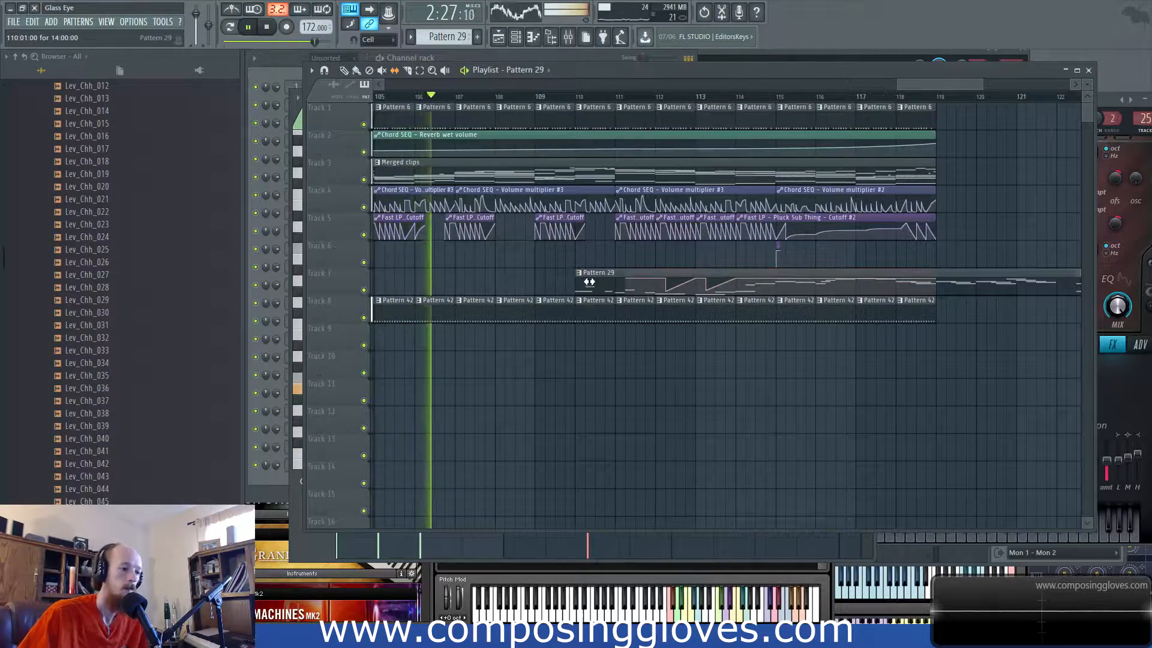
right_click(597, 285)
click(611, 298)
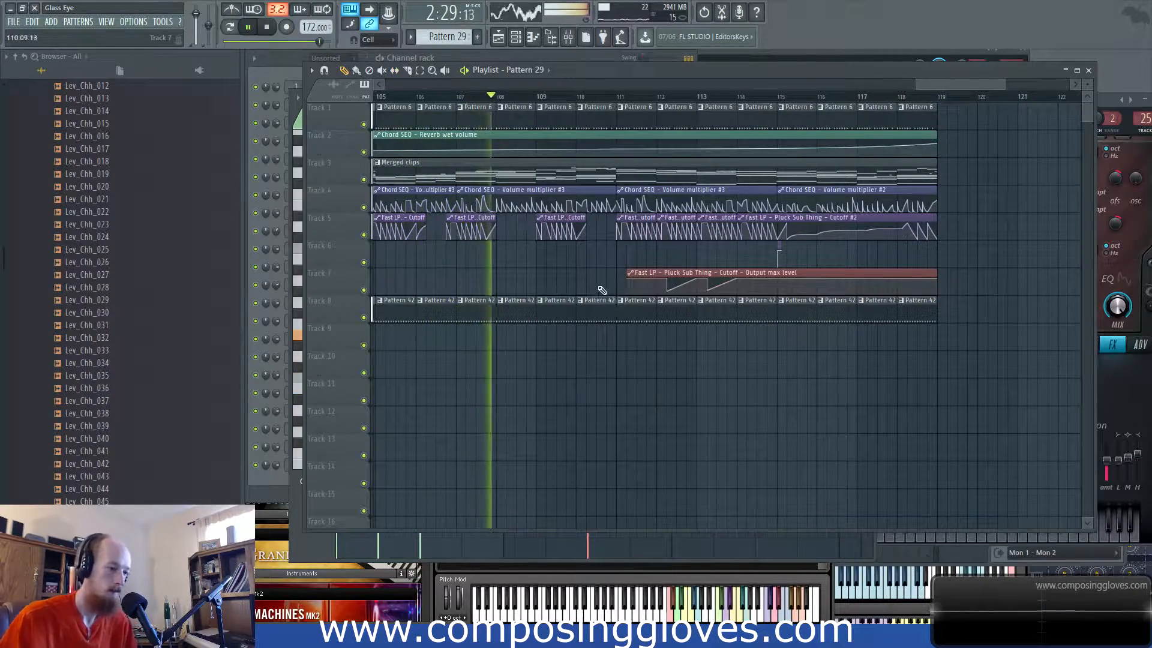
Step: Try shifting and shortening the Fast LP - Pluck Sub Thing - Cutoff clip at bar 109 during playback, and delete the clip
scroll(593, 285, down, 4)
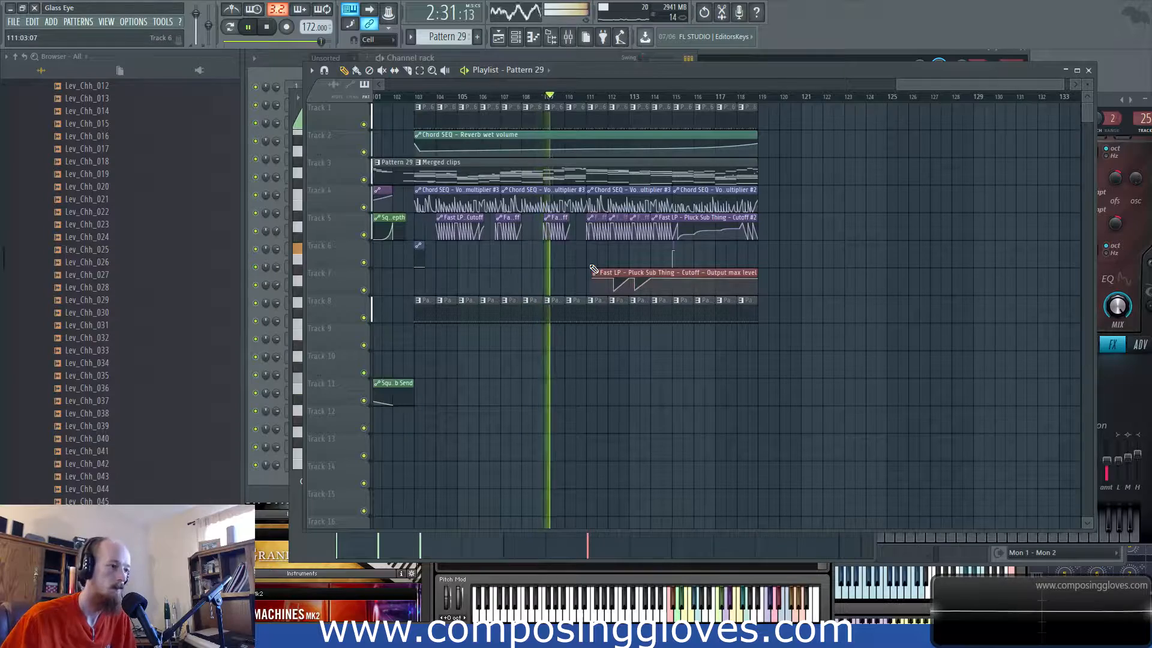
scroll(547, 257, up, 5)
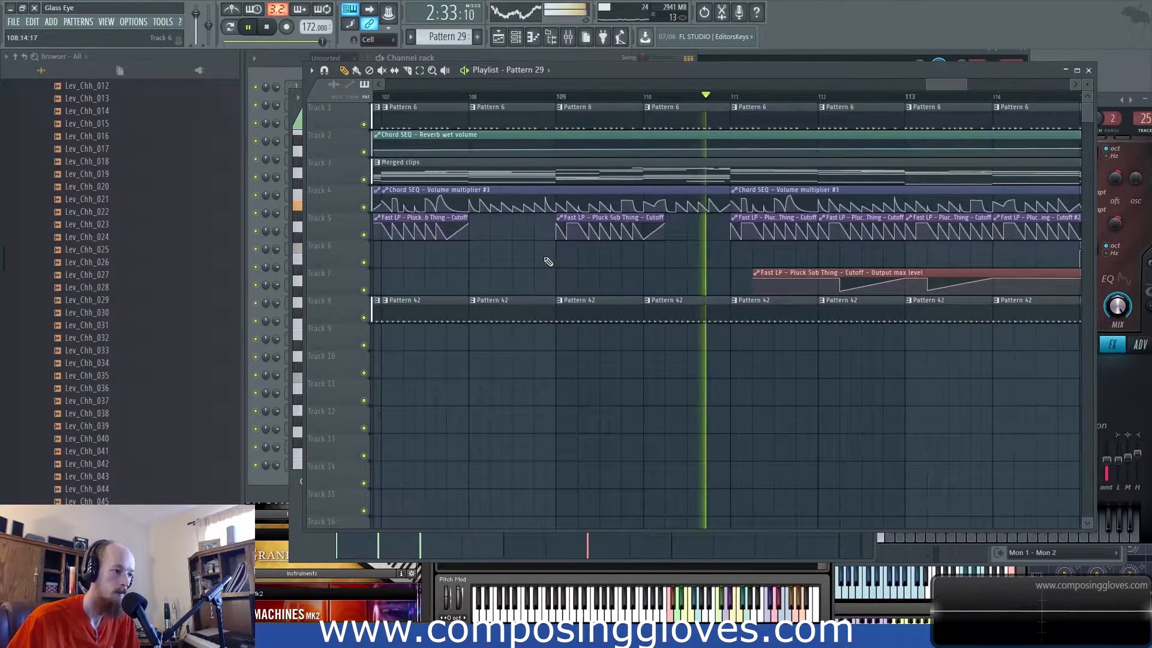
key(space)
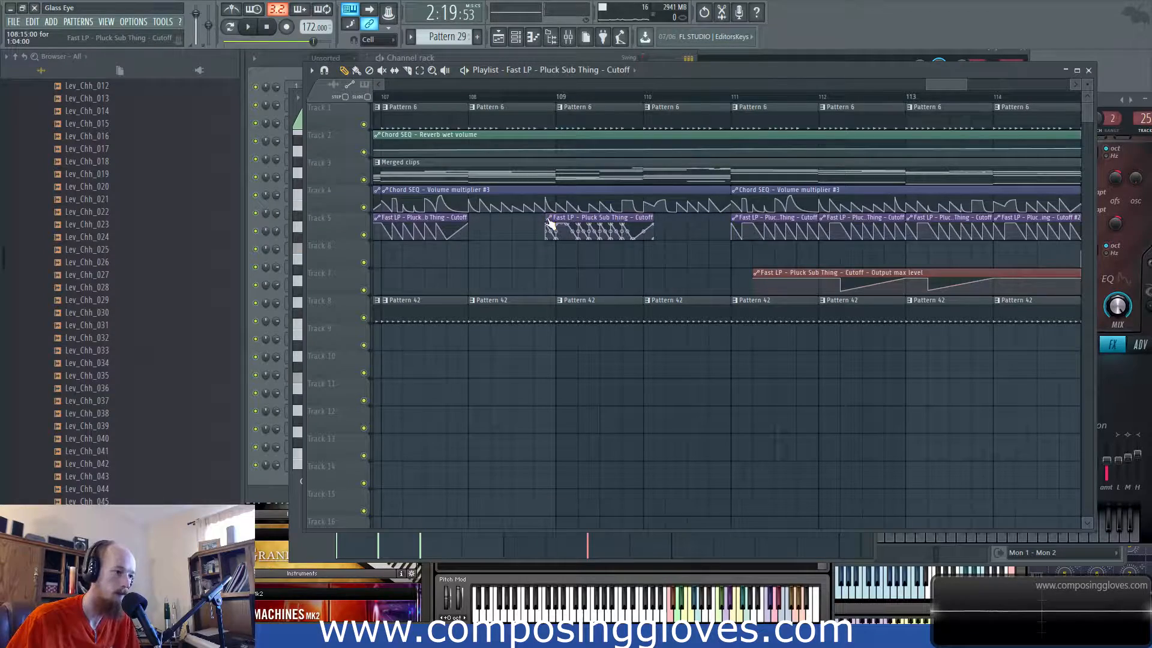
scroll(541, 114, left, 2)
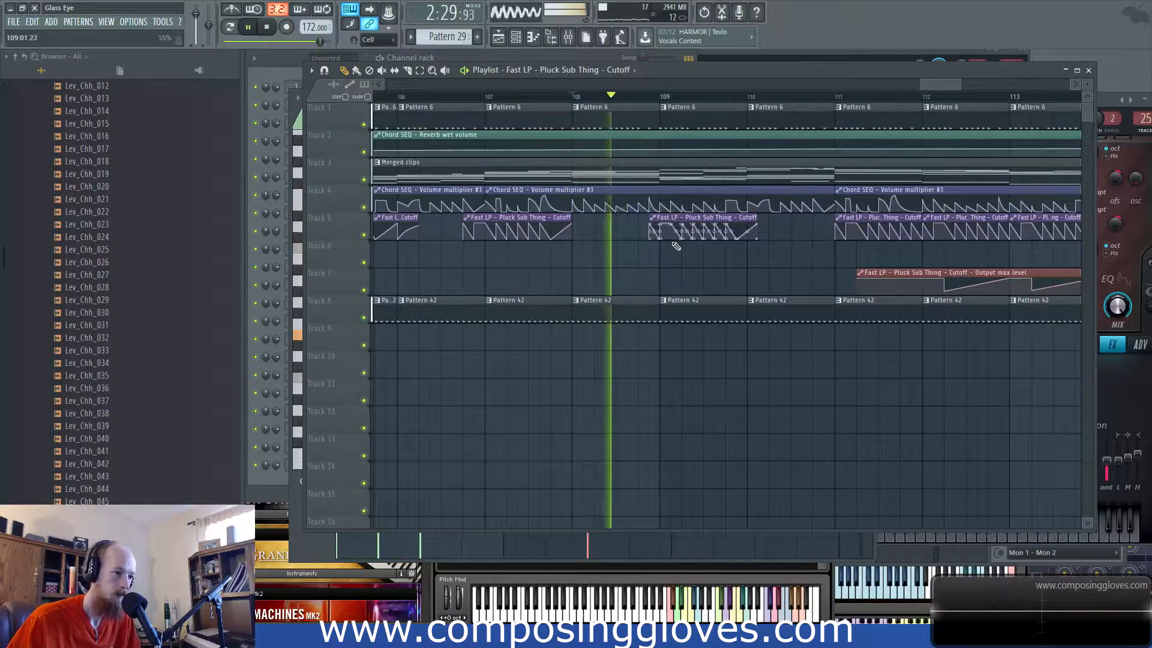
scroll(605, 242, right, 2)
drag(568, 227, 579, 228)
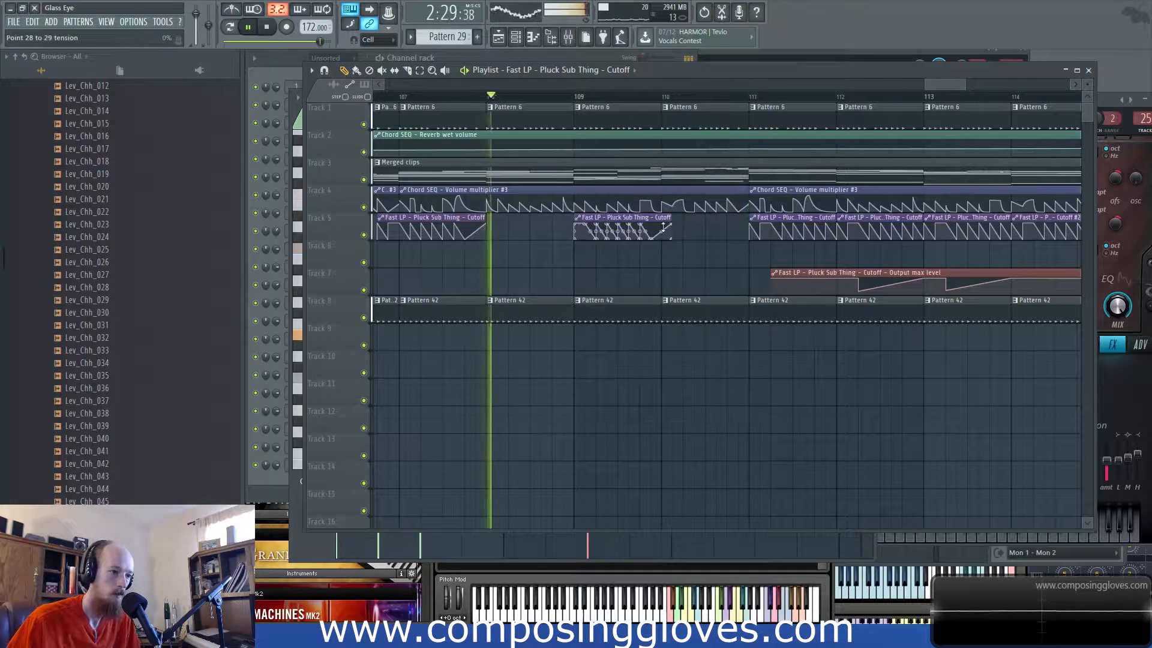
drag(671, 219, 592, 221)
drag(558, 224, 575, 224)
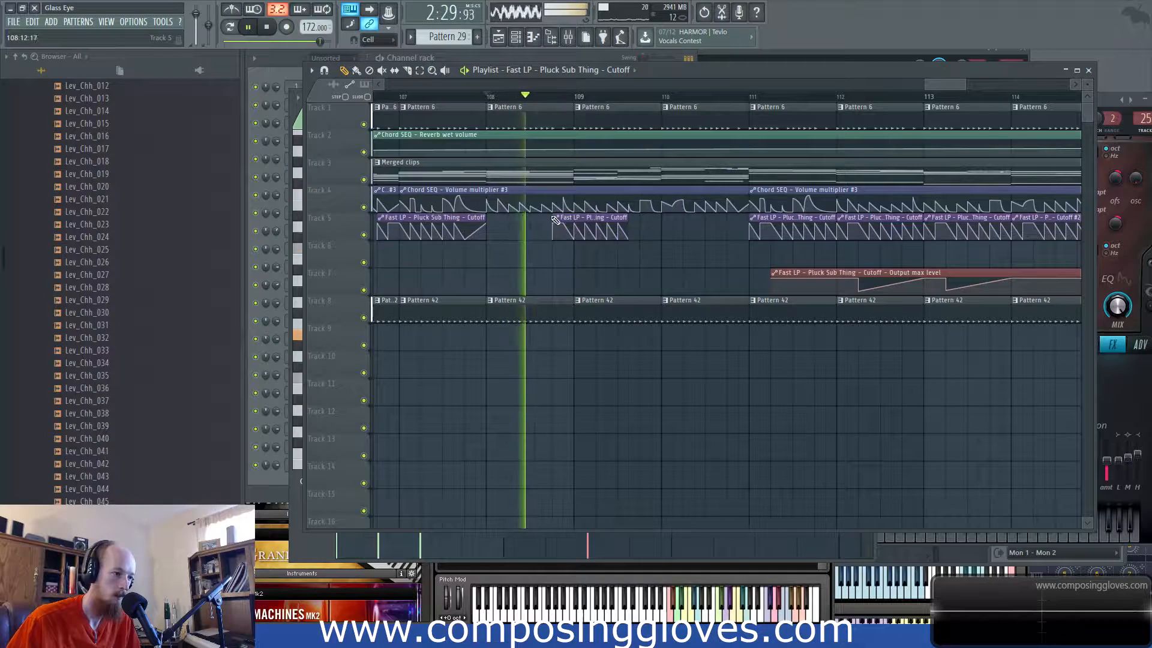
right_click(624, 225)
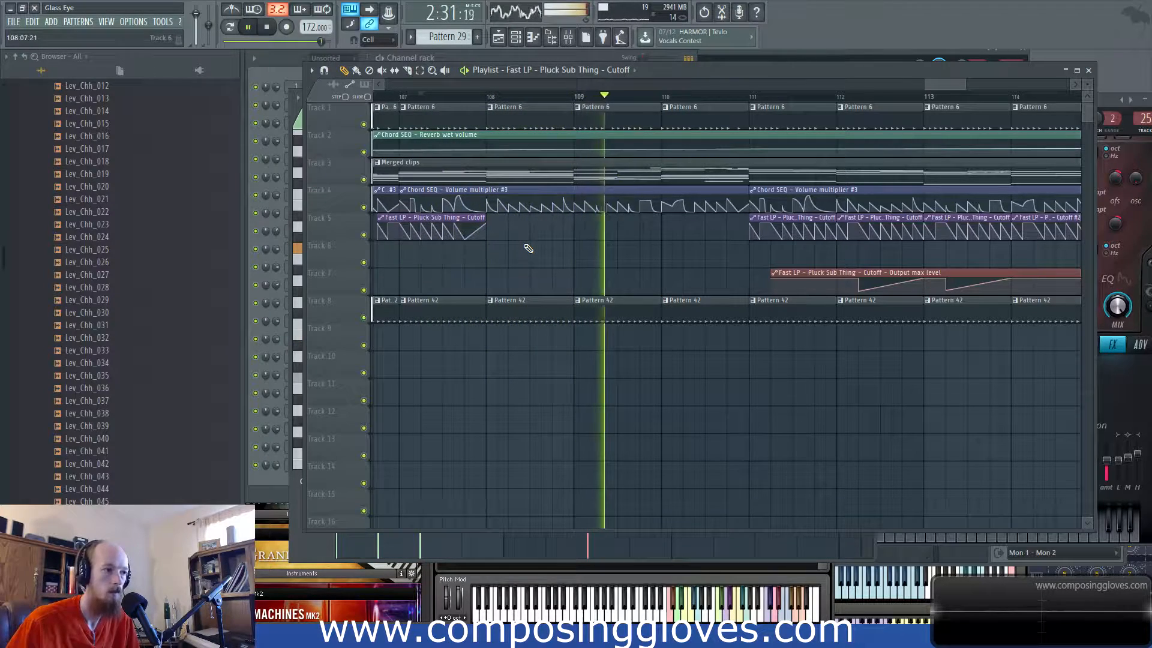
key(space)
Step: Lower the second Pluck Sub Thing note in bar 7 of Merged clips to D4 while the song plays
click(637, 176)
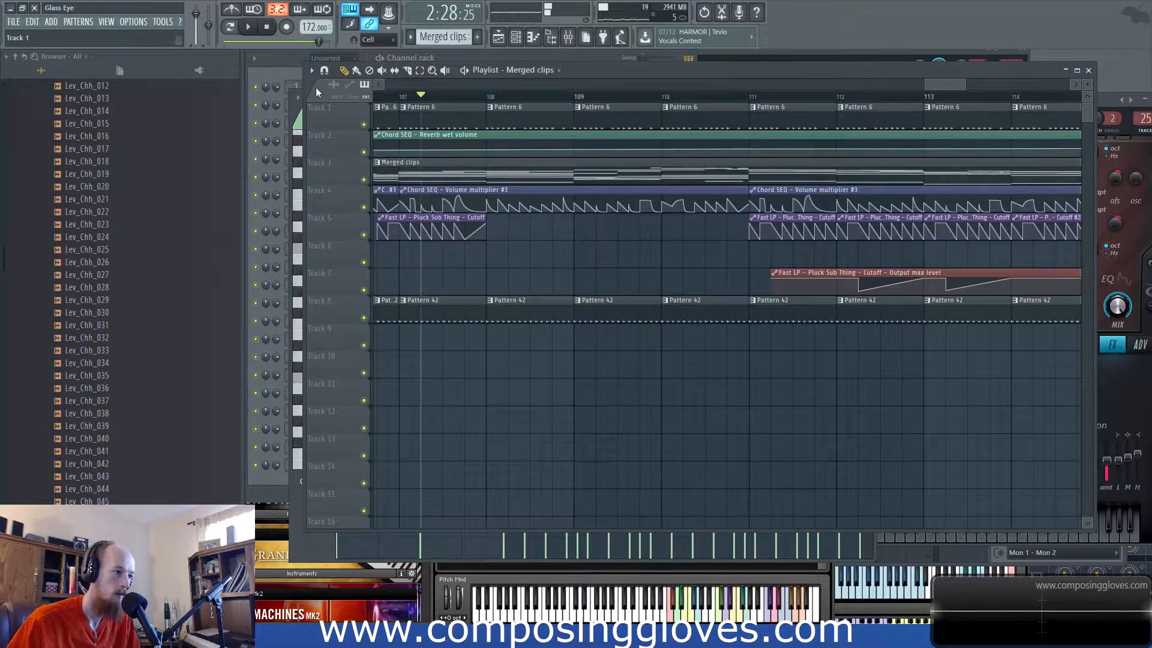
click(269, 67)
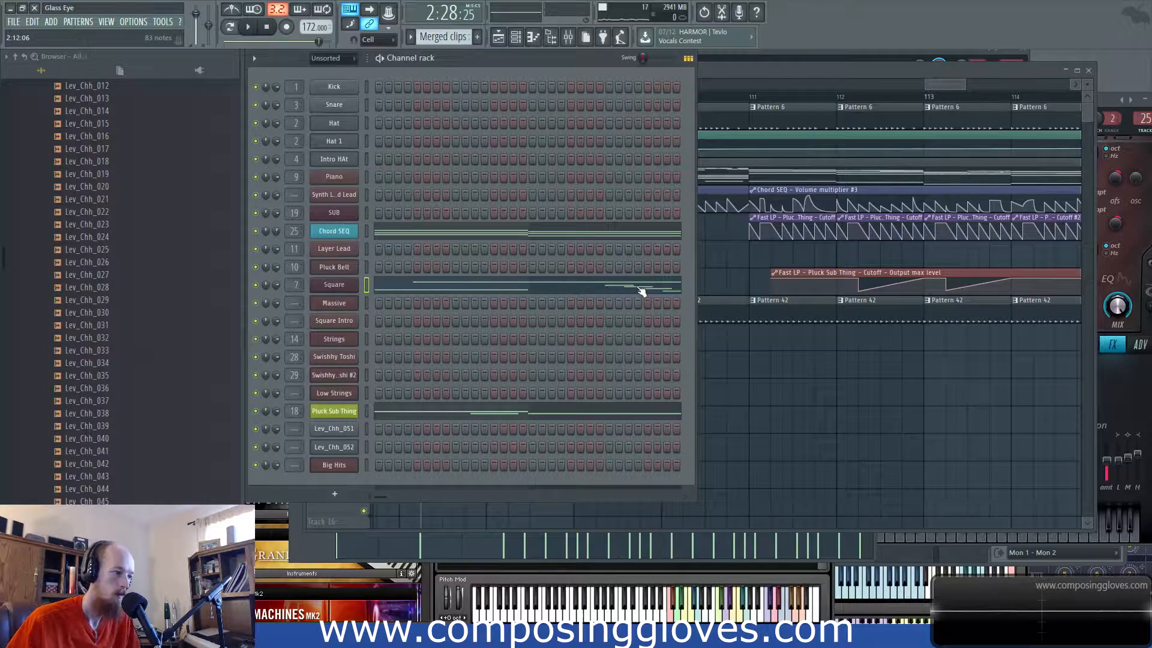
click(474, 414)
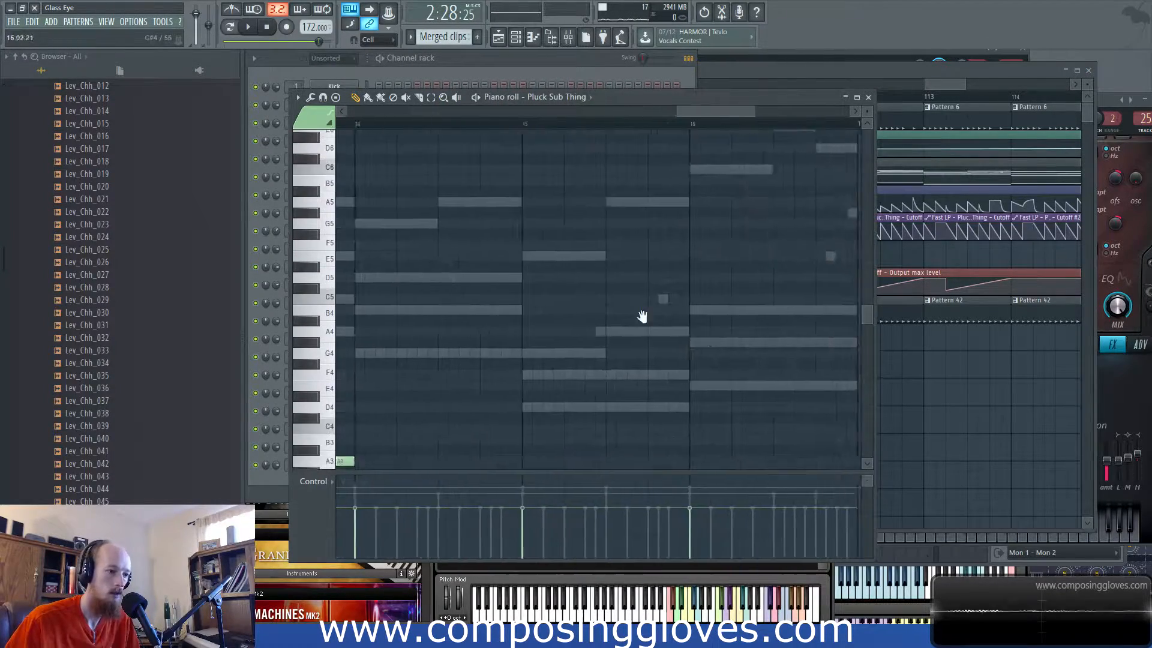
drag(536, 384, 802, 250)
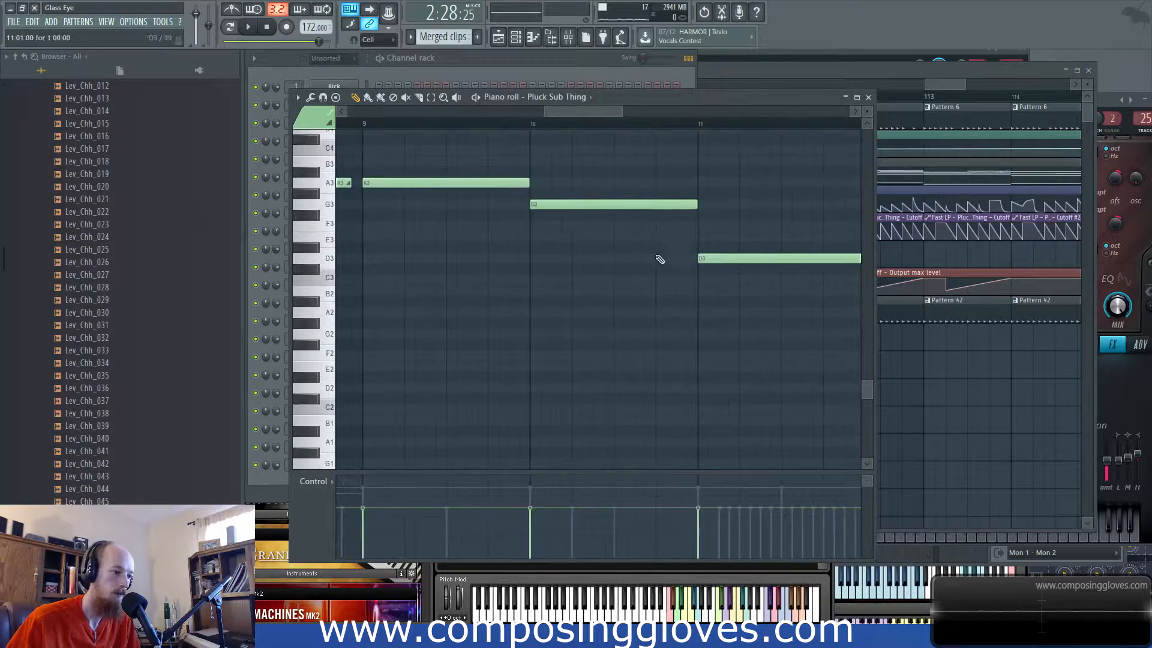
scroll(594, 228, down, 3)
scroll(546, 381, up, 5)
scroll(506, 260, up, 3)
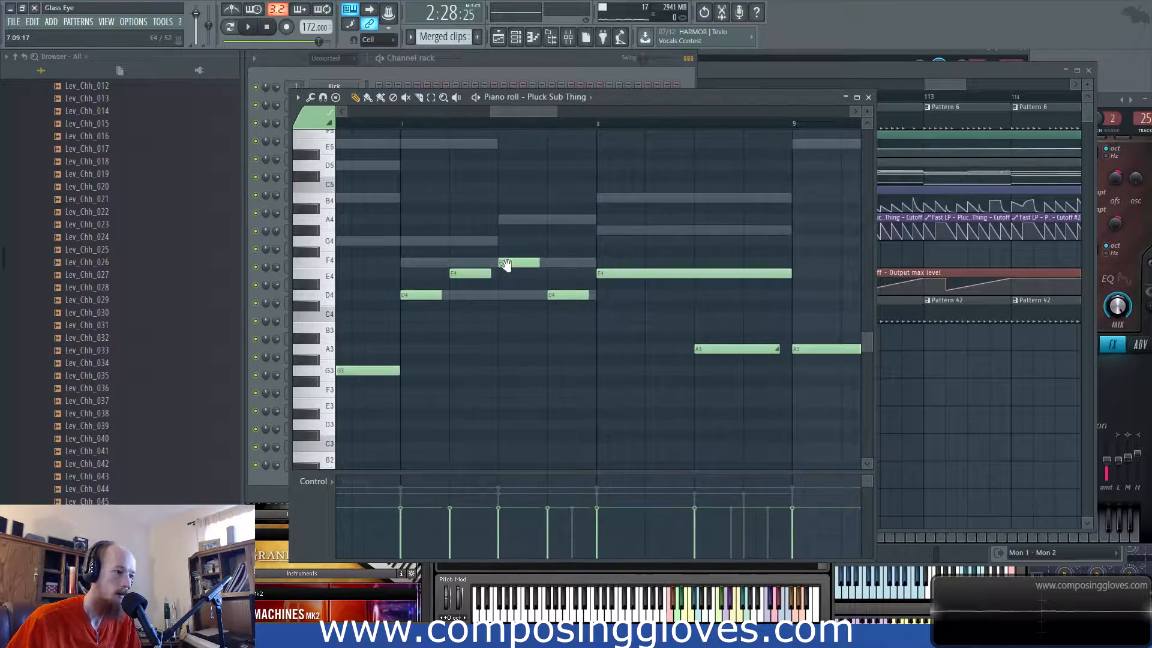
key(space)
drag(502, 283, 501, 306)
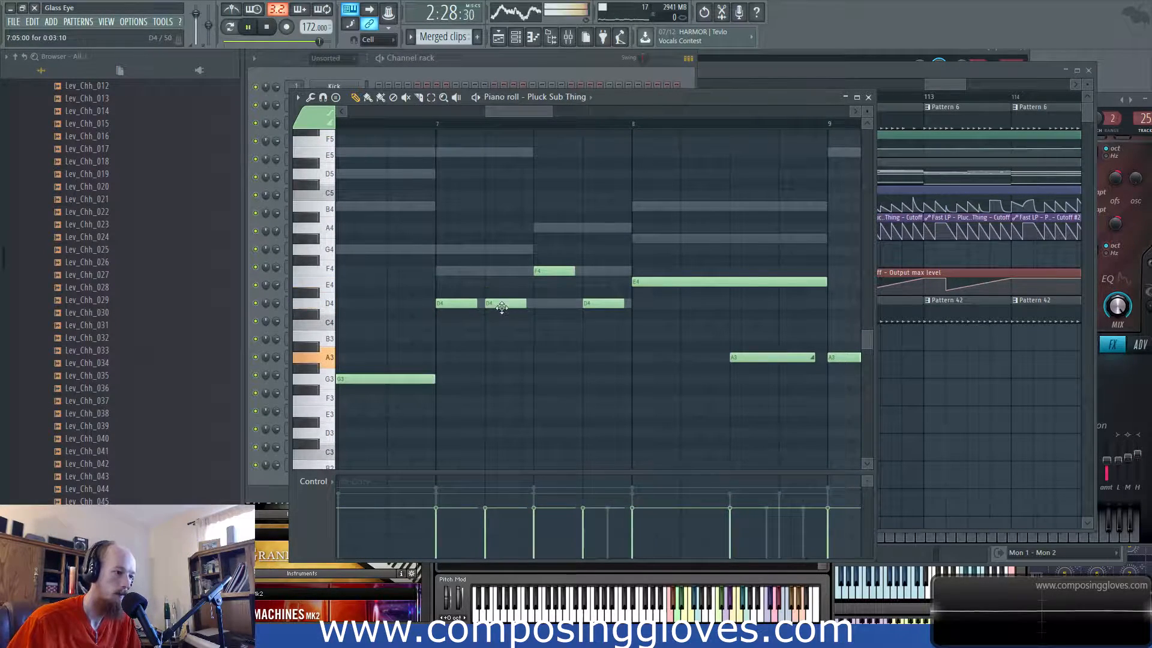
Step: Play the Pluck Sub Thing notes in bars 7 and 8 repeatedly to check the edited phrase
click(445, 124)
click(417, 125)
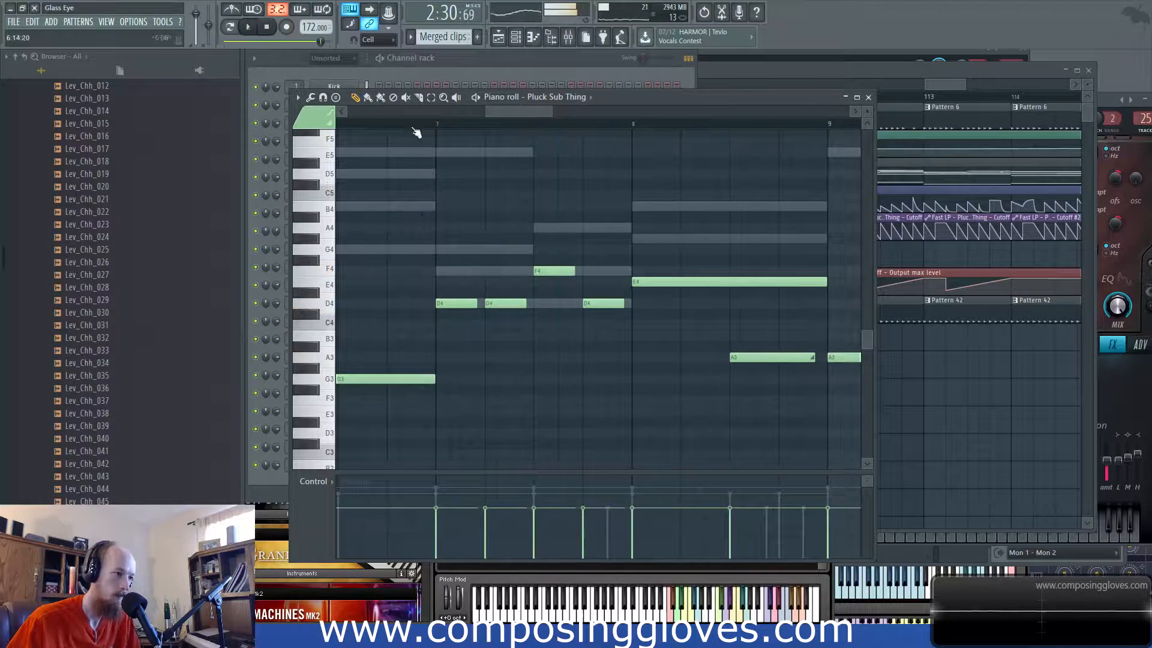
drag(420, 141, 511, 161)
click(509, 125)
click(405, 126)
drag(641, 286, 354, 240)
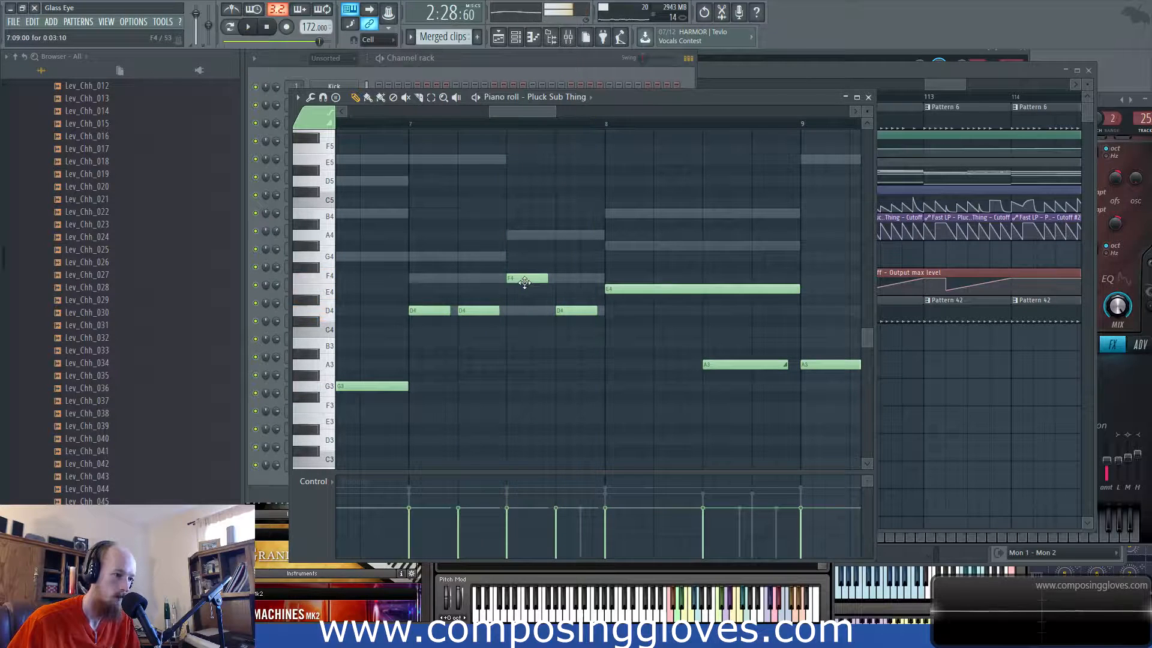
click(416, 131)
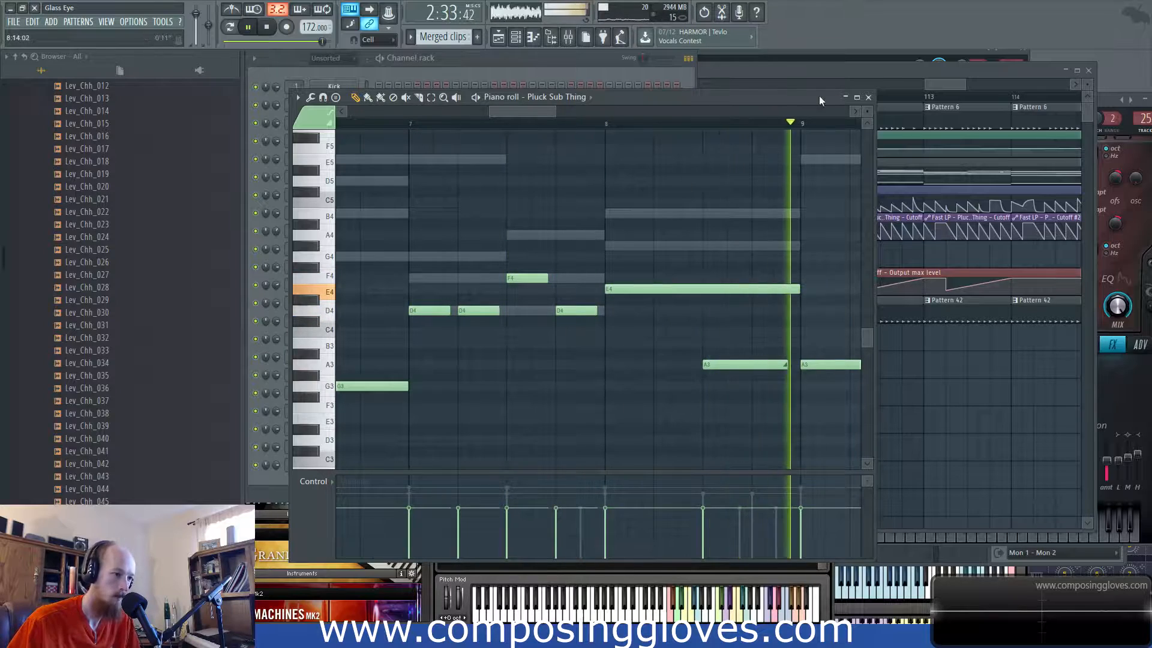
key(space)
Step: Play the arrangement from bar 115 to hear how the closing section ends
click(937, 84)
scroll(891, 133, down, 4)
key(space)
scroll(653, 167, up, 3)
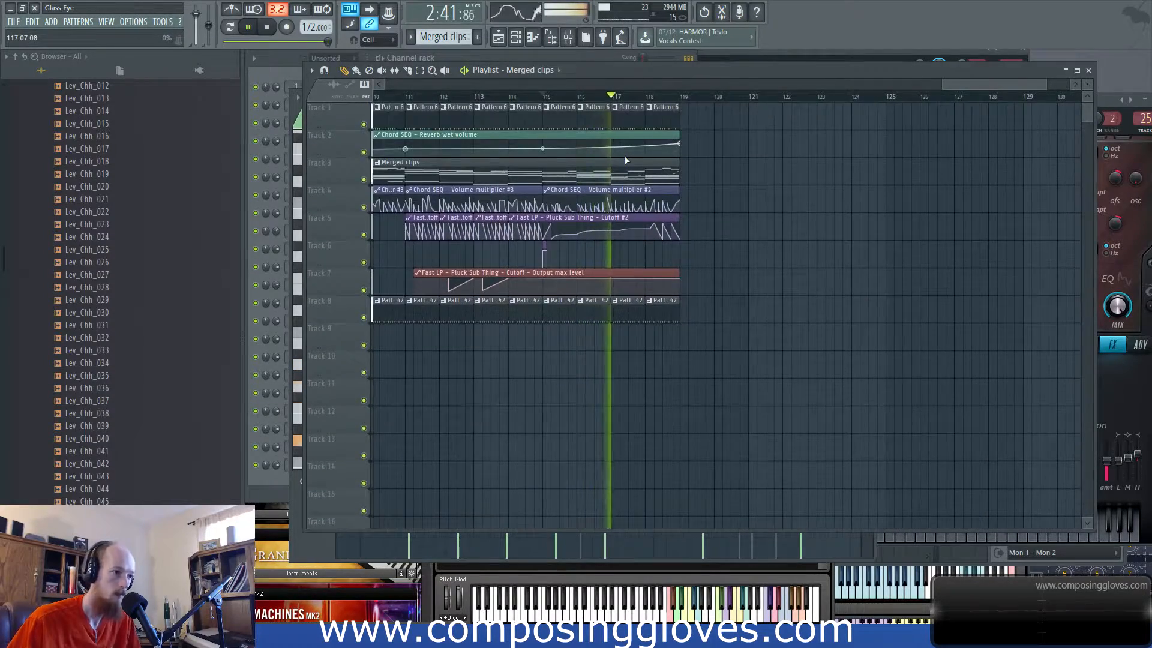
scroll(626, 161, up, 1)
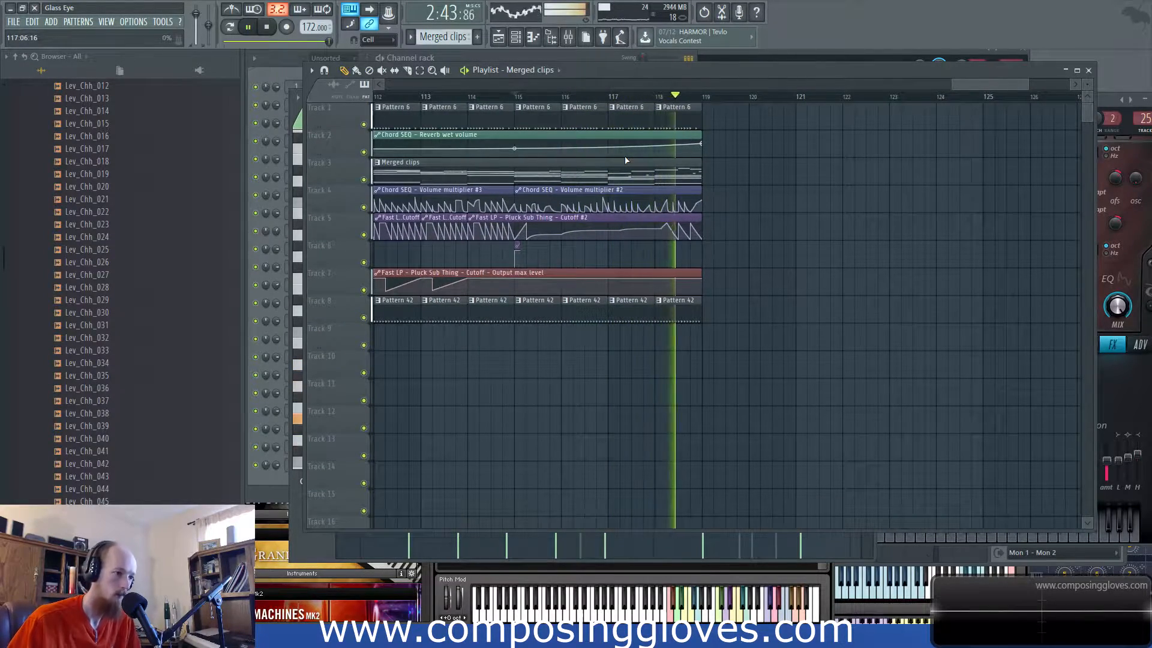
key(space)
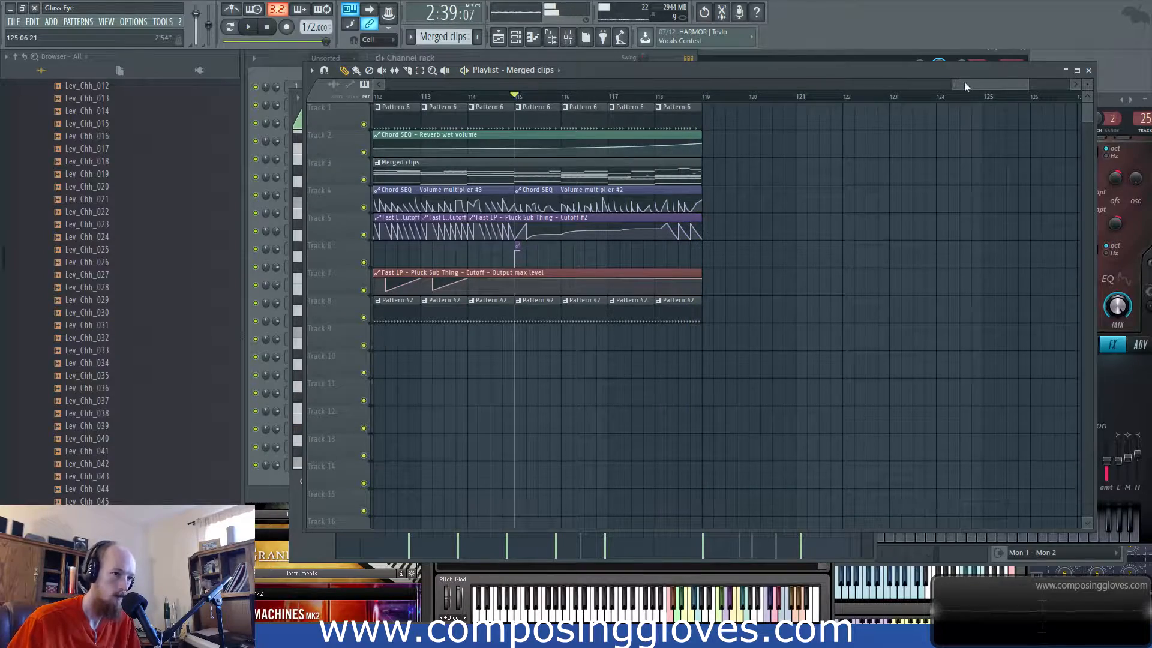
Step: Review the whole arrangement with bars 103 to 119 highlighted, and clear the selection
scroll(932, 90, down, 5)
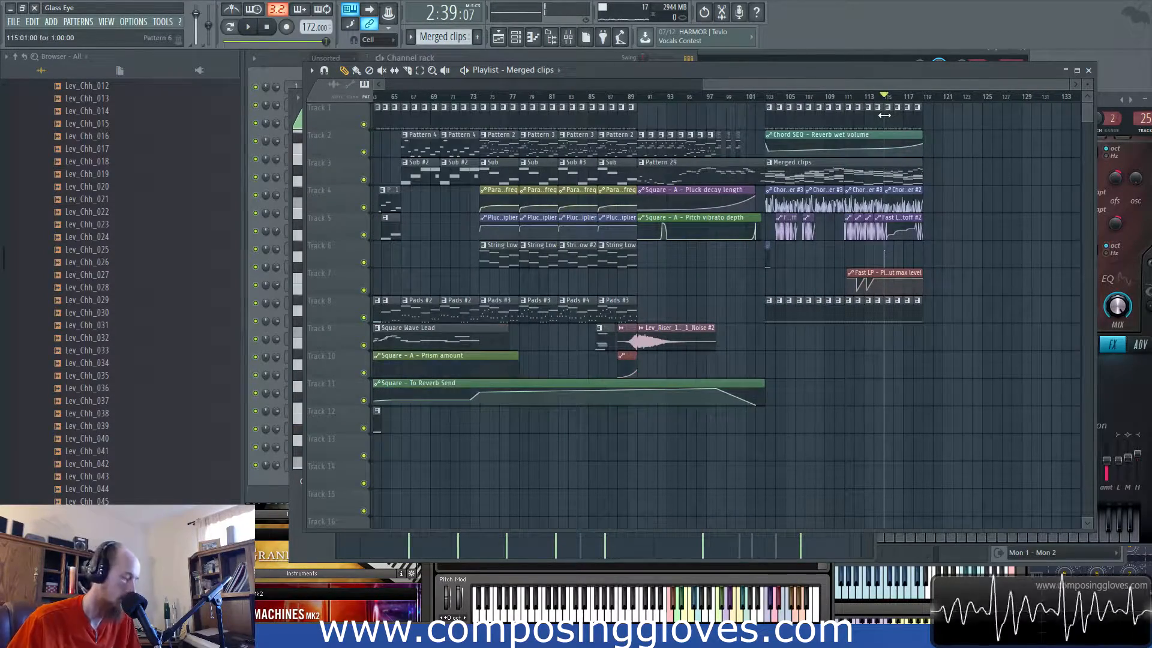
scroll(880, 118, down, 2)
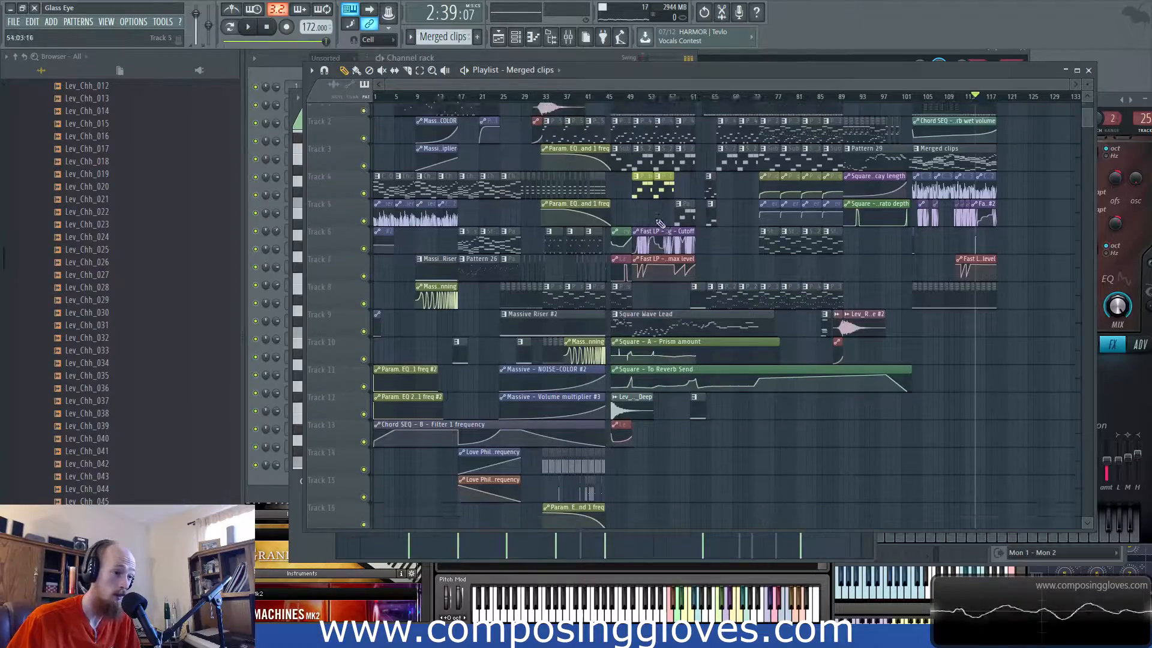
scroll(888, 238, up, 4)
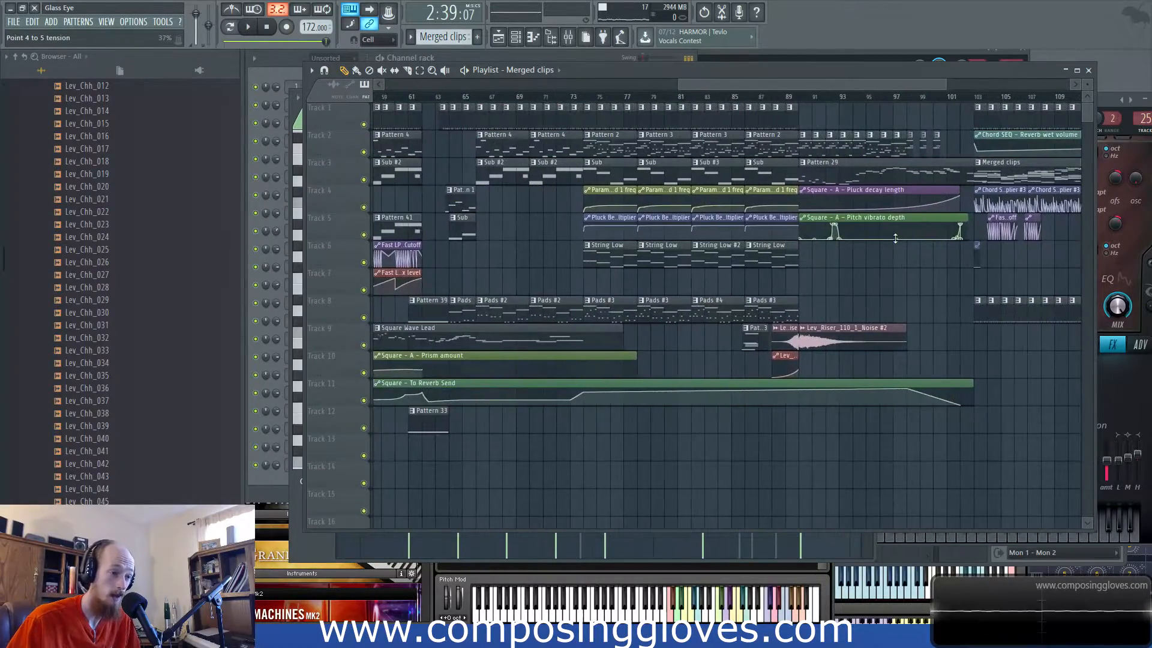
scroll(896, 238, down, 2)
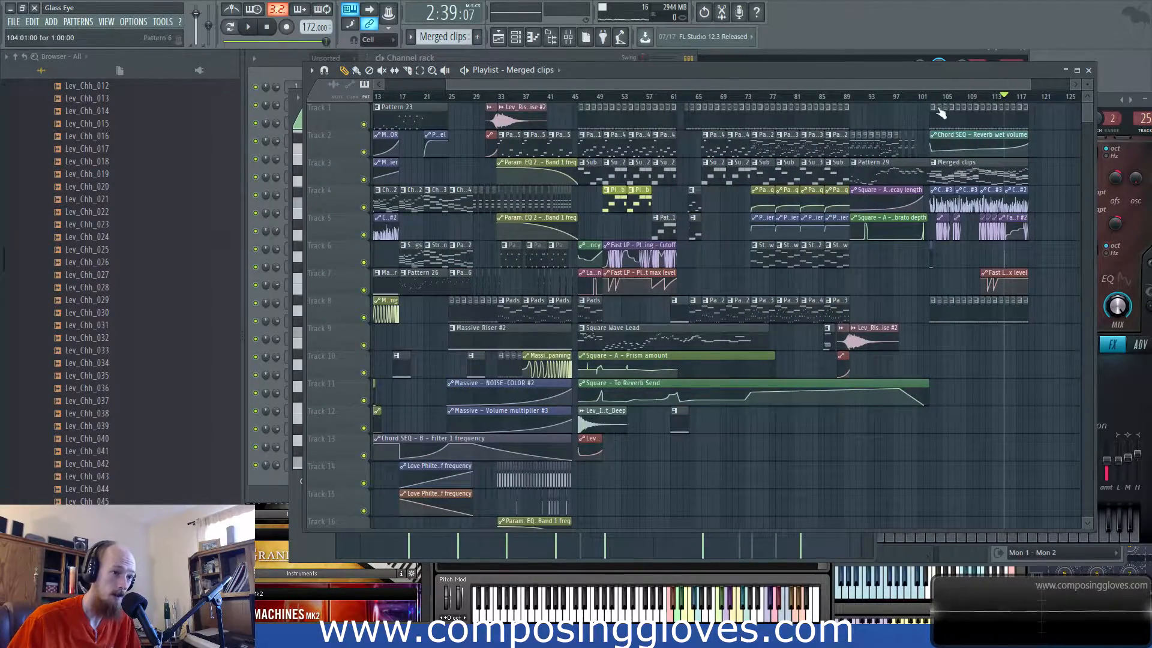
drag(936, 103, 1033, 112)
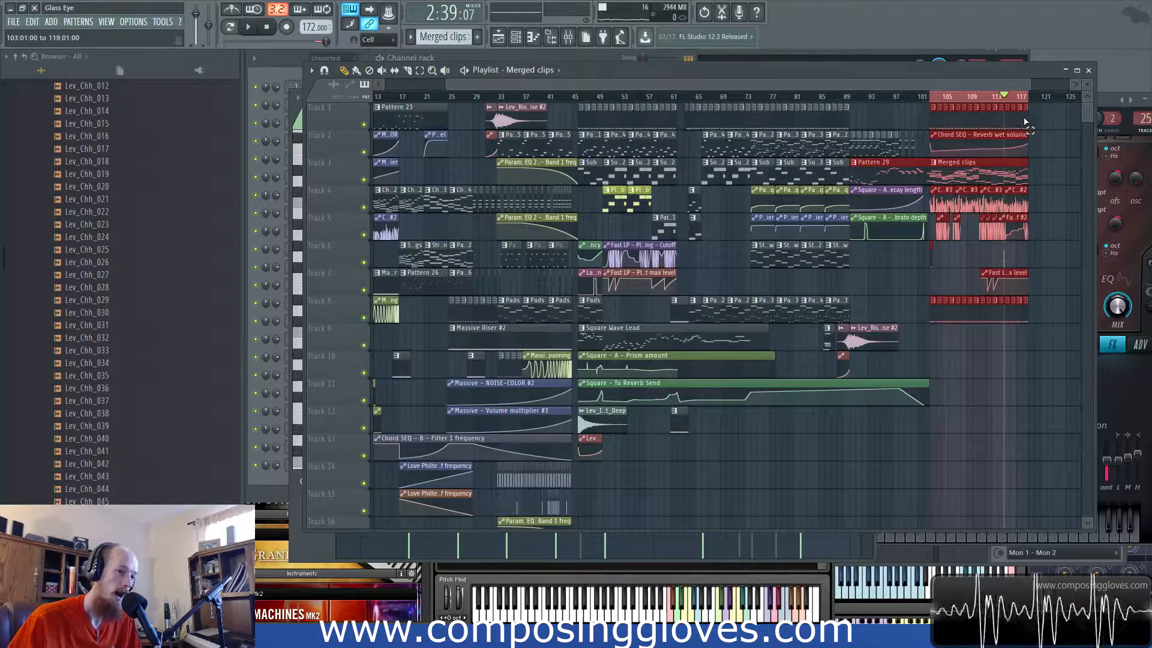
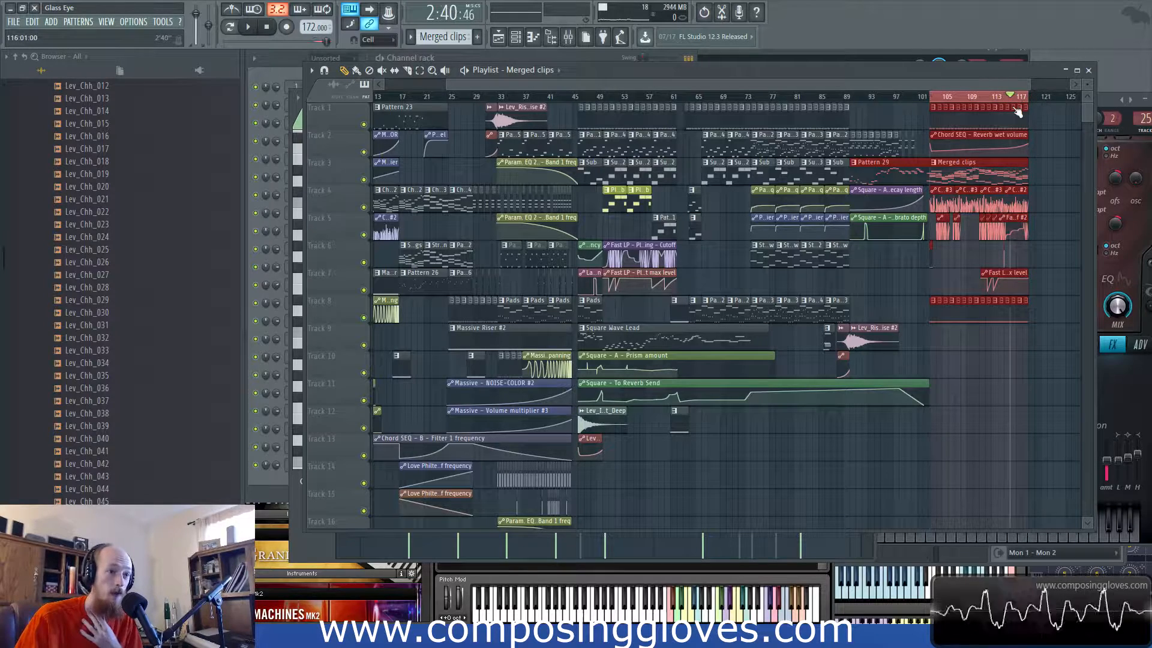
drag(1023, 97, 992, 97)
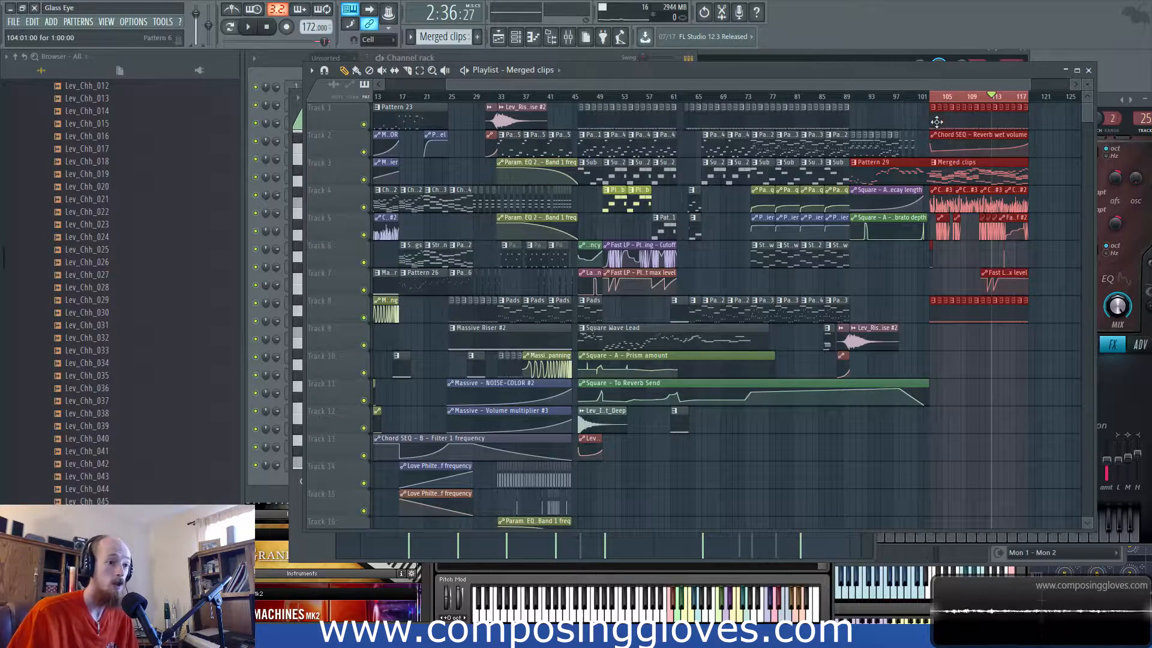
click(987, 133)
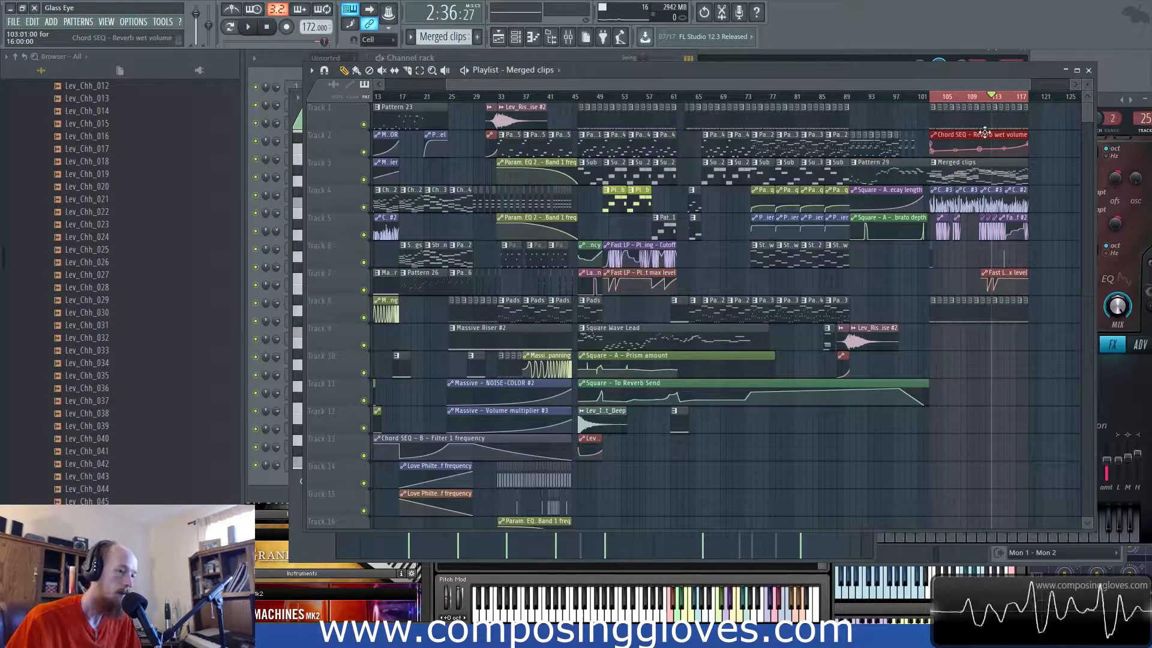
scroll(1007, 123, up, 5)
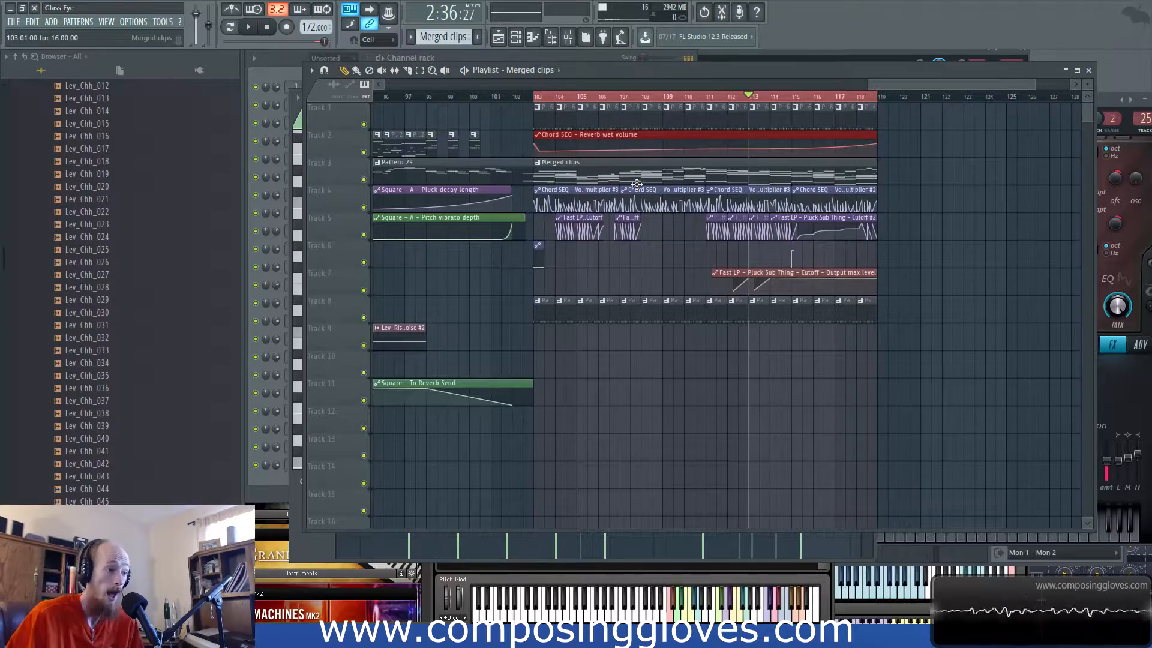
scroll(637, 182, down, 6)
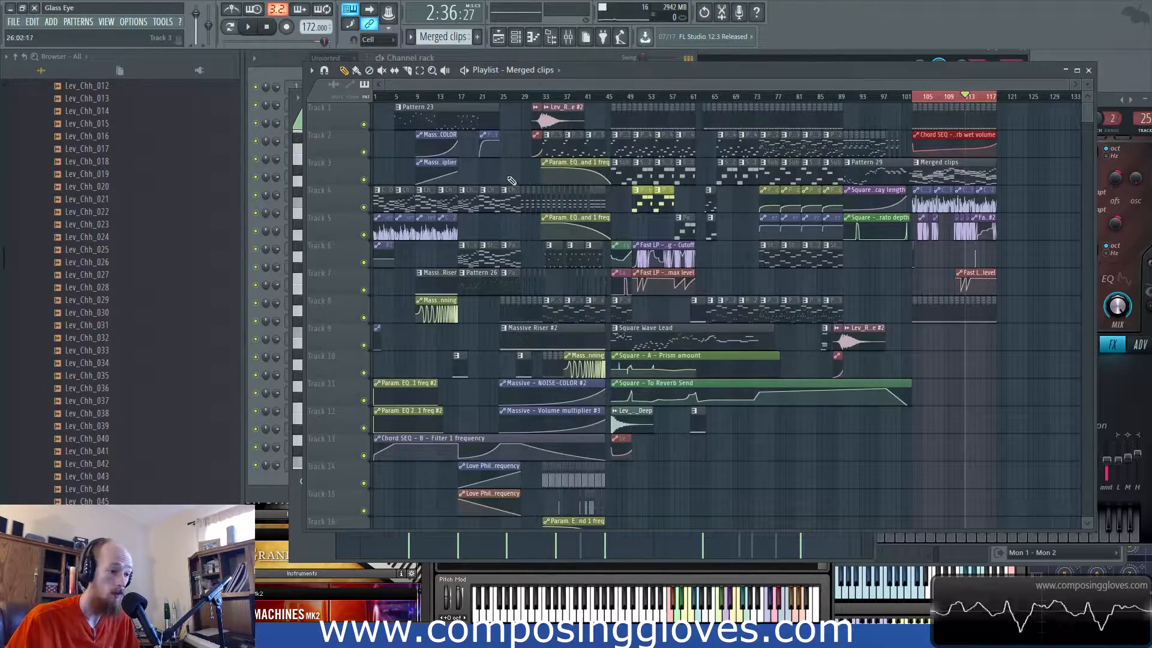
key(ctrl+d)
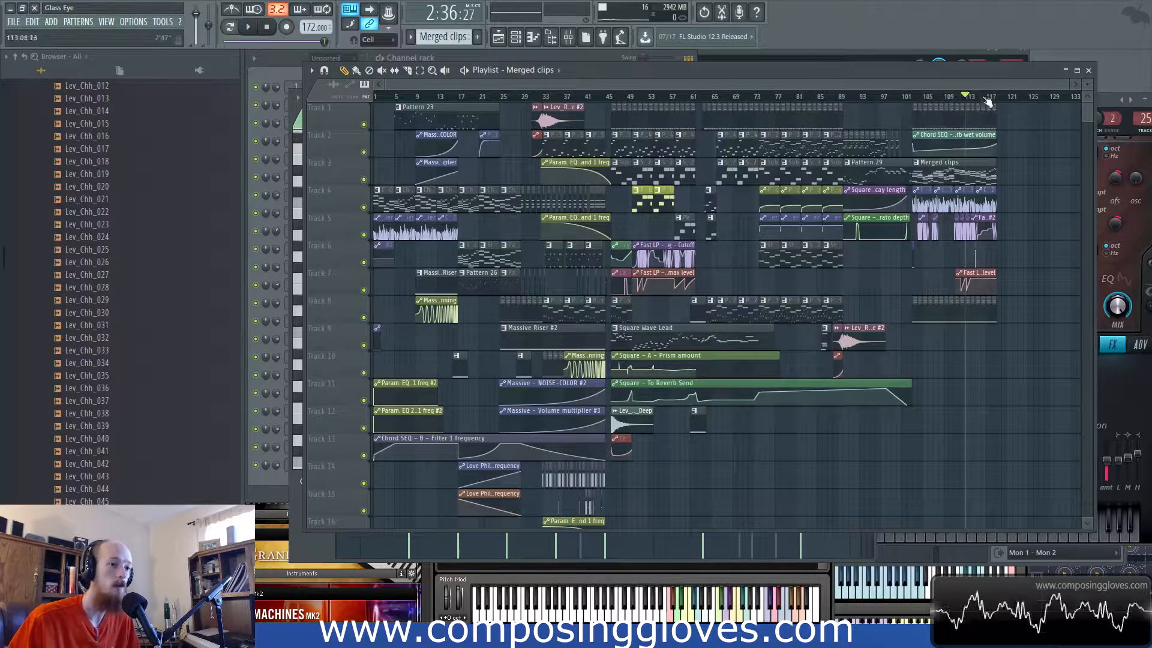
Step: Play the song briefly from bar 1 and look over the intro's clips
key(space)
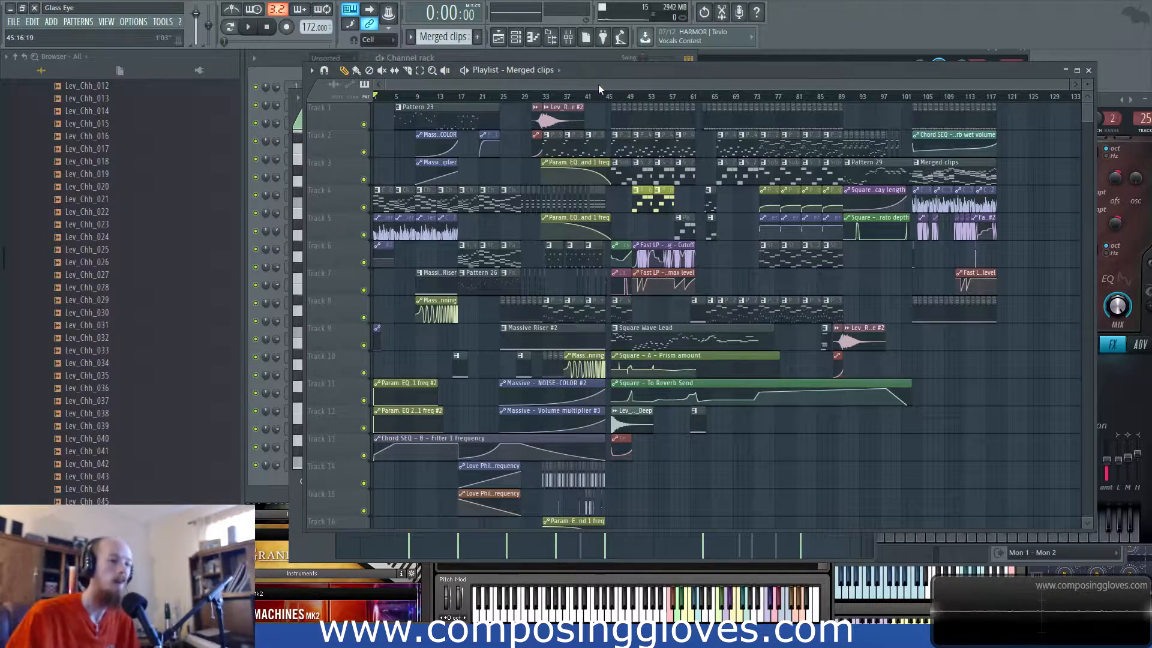
key(space)
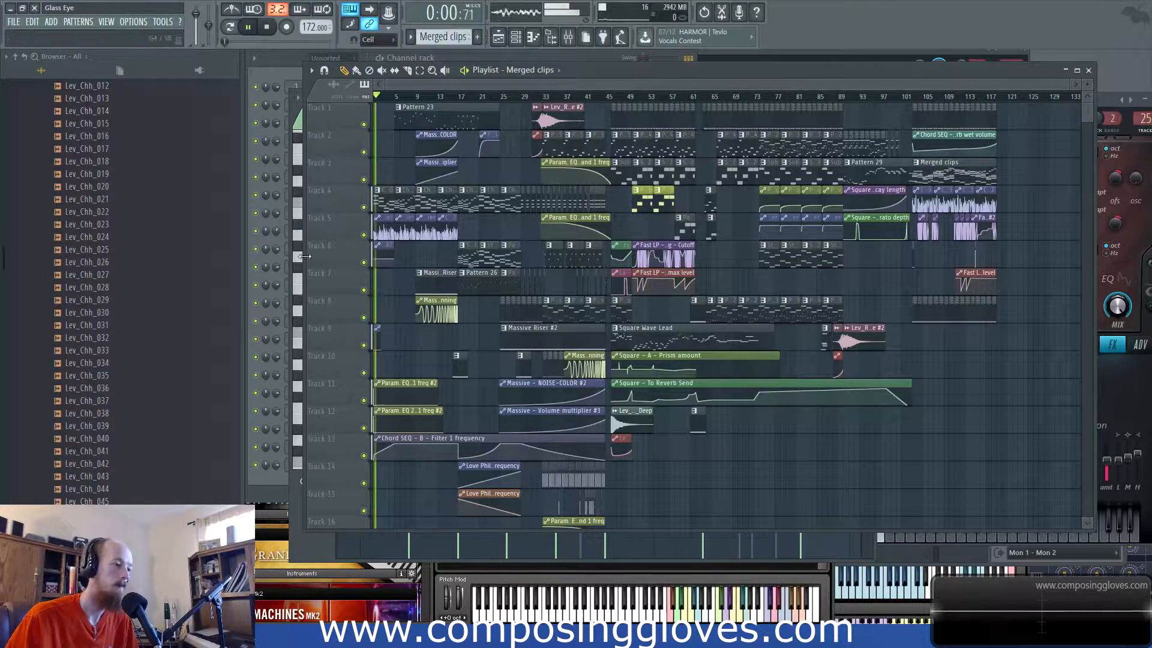
scroll(425, 261, up, 3)
scroll(426, 258, down, 4)
scroll(429, 255, up, 4)
key(space)
scroll(429, 288, down, 3)
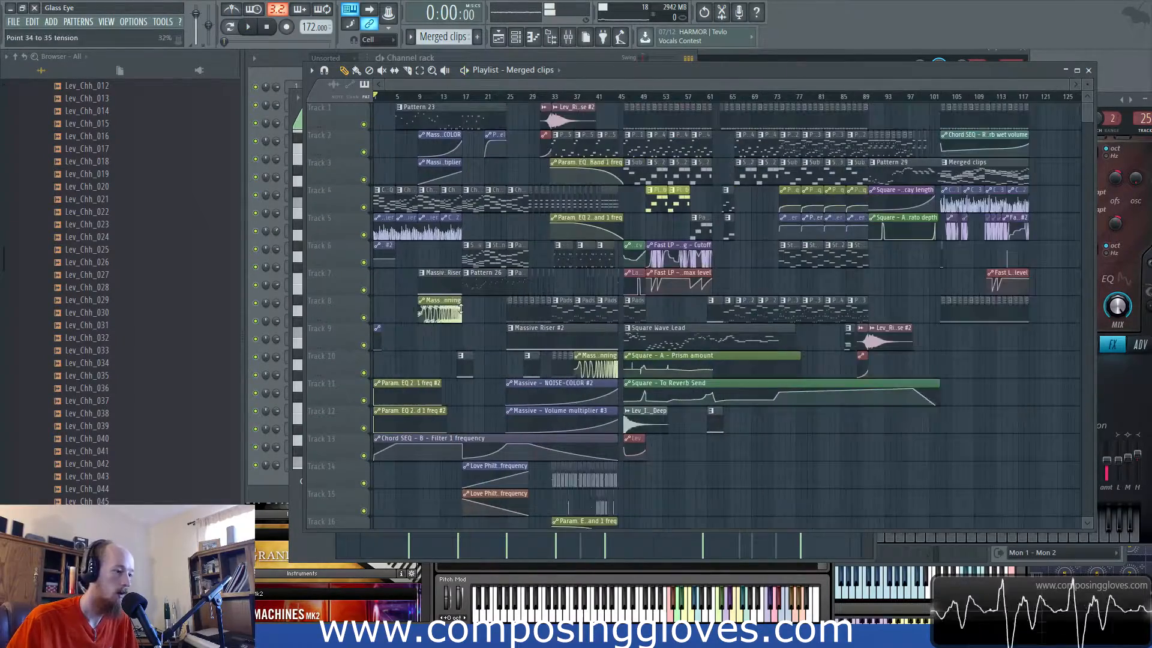
Step: Examine the automation clips in the closing section from bar 103, including Chord SEQ - Reverb wet volume
scroll(408, 247, up, 3)
drag(384, 258, 3, 300)
drag(665, 266, 491, 270)
scroll(910, 290, up, 3)
drag(704, 308, 402, 300)
drag(666, 269, 612, 264)
scroll(828, 284, up, 3)
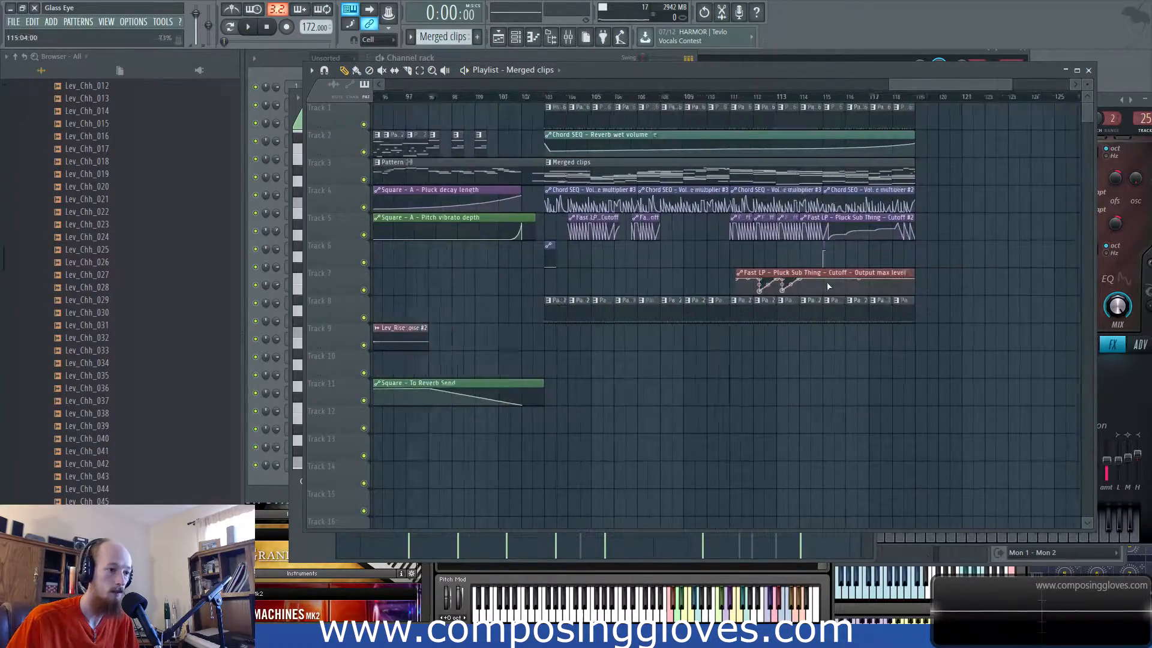
scroll(674, 282, down, 4)
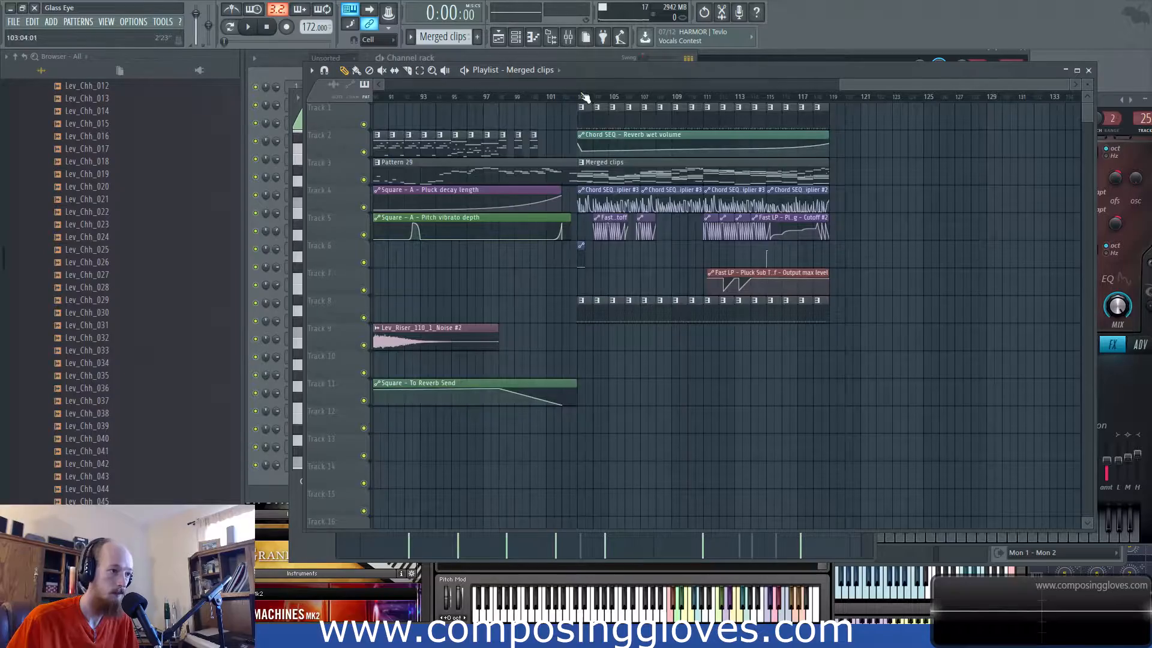
scroll(660, 251, up, 3)
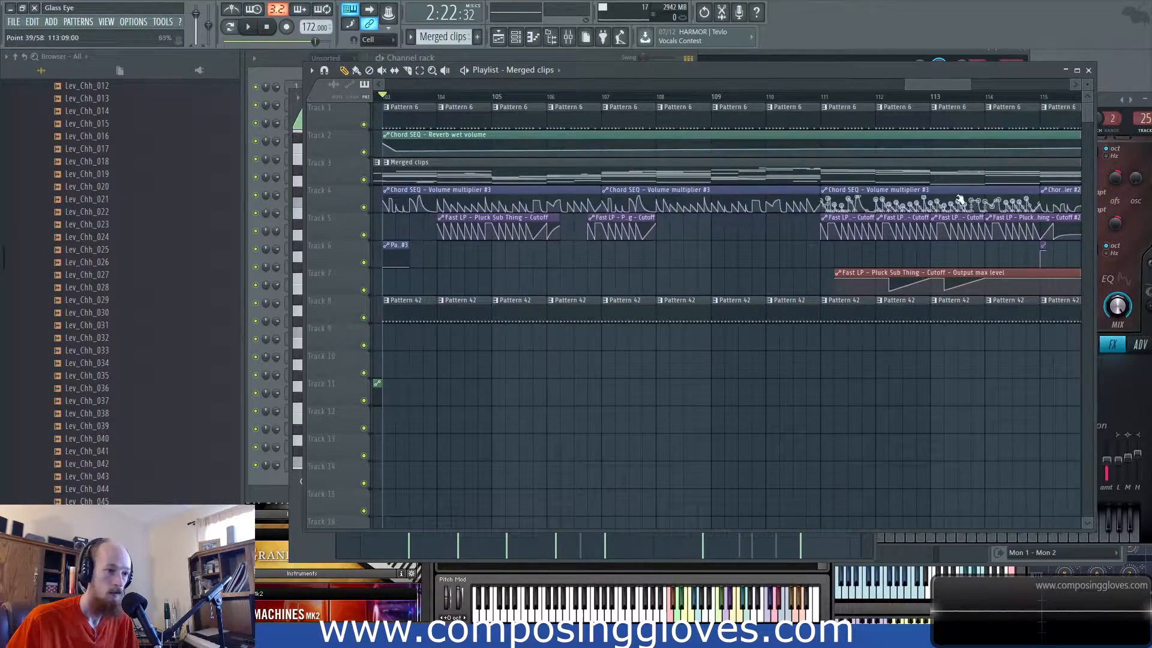
scroll(774, 276, down, 4)
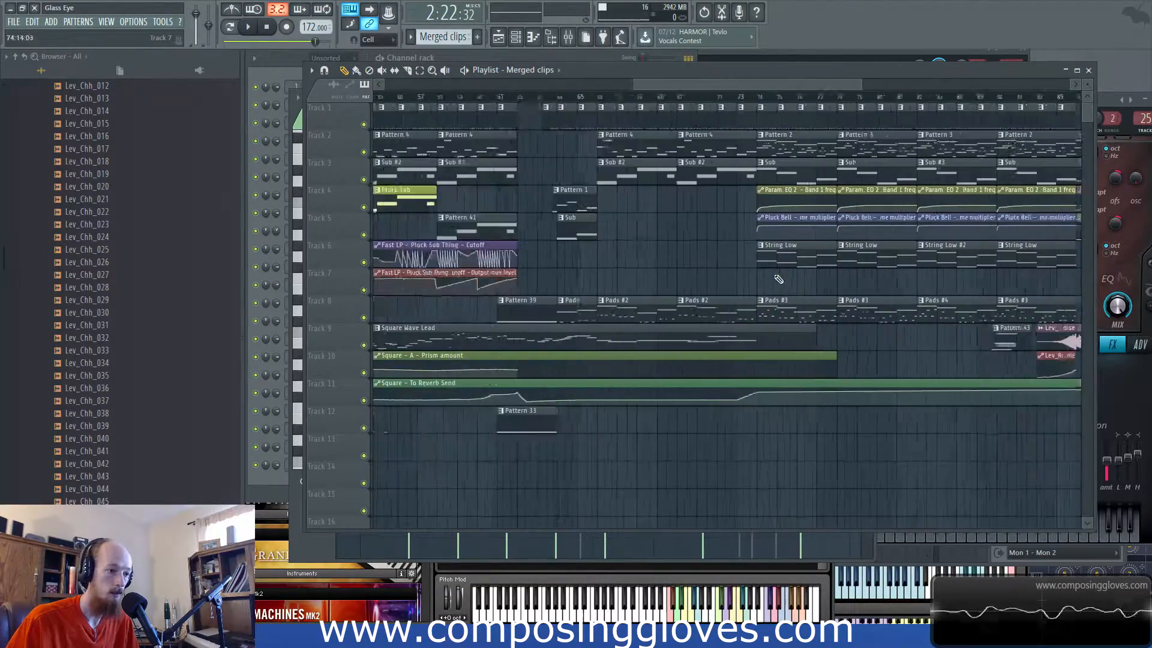
scroll(1007, 258, up, 3)
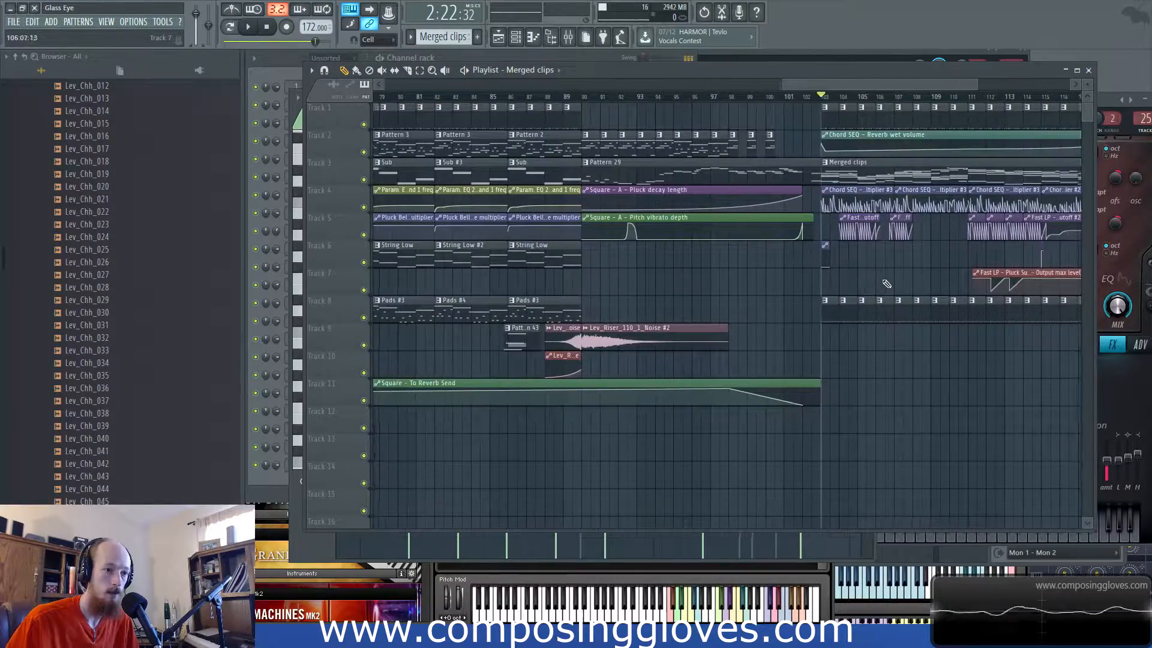
scroll(888, 271, up, 2)
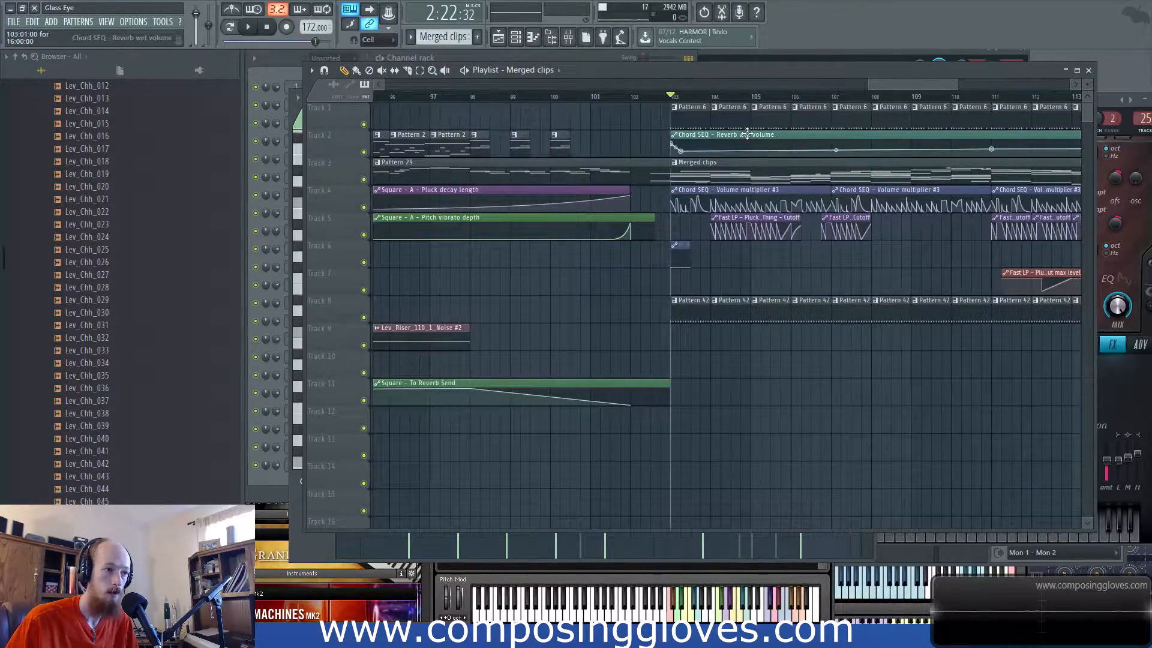
Step: Place a unique copy of the Chord SEQ - Reverb wet volume clip at bar 1 on Track 14, shortened to about a quarter bar
drag(160, 261, 337, 484)
drag(996, 465, 411, 475)
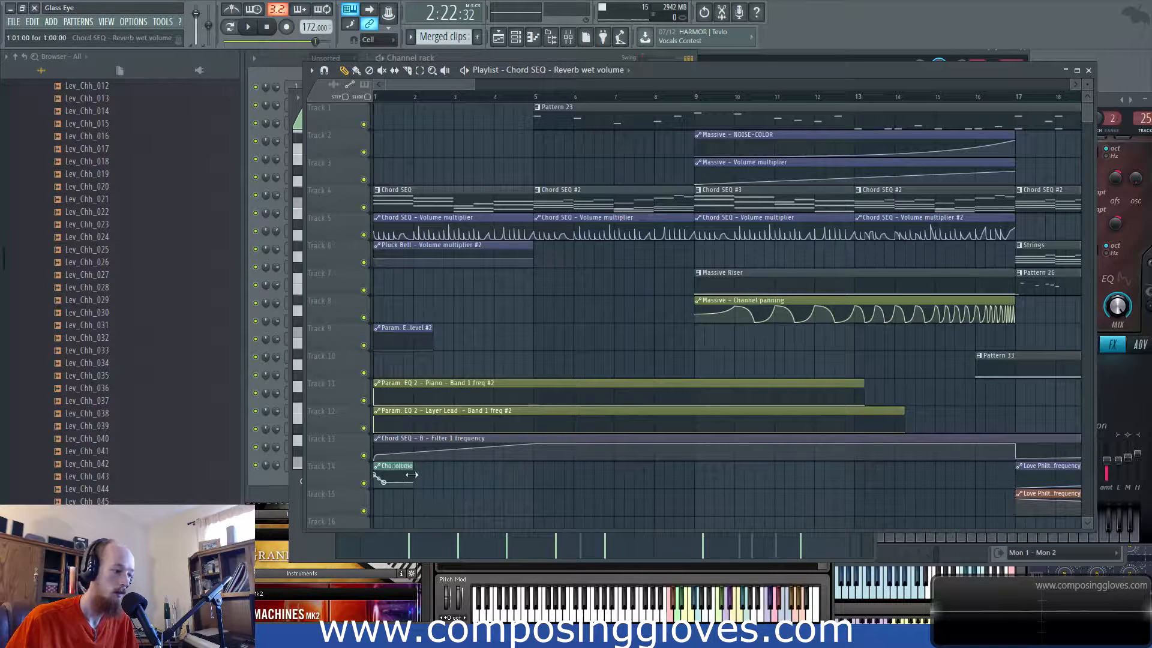
click(378, 467)
click(408, 537)
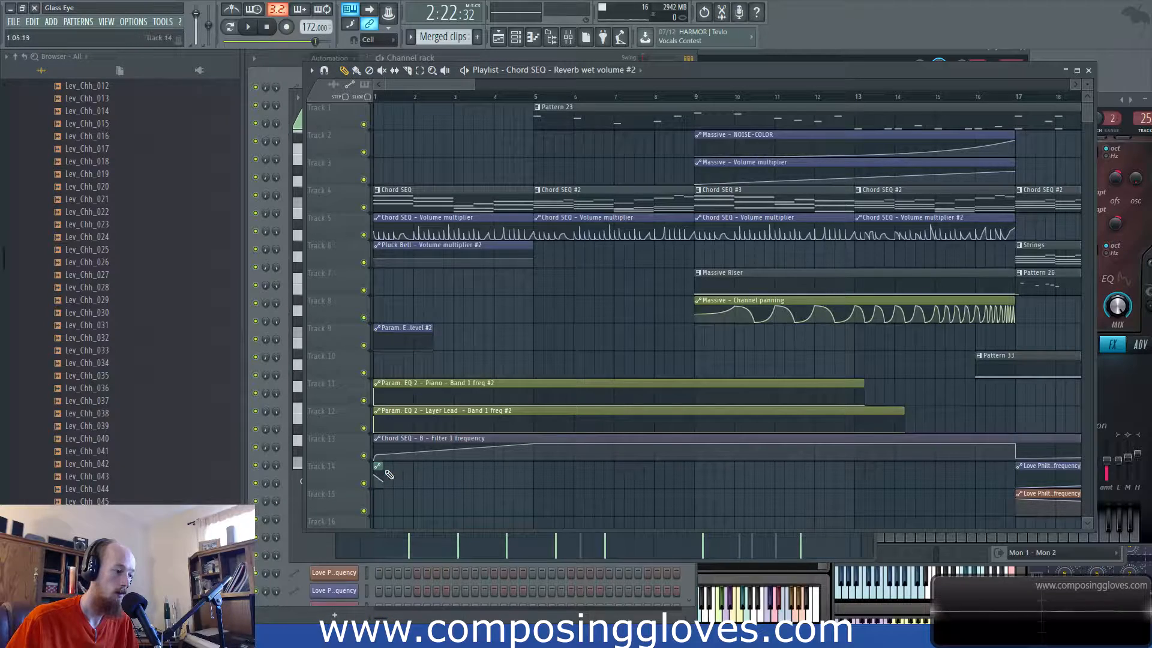
Step: Play the intro from bar 1 to hear the reverb automation, and review the arrangement's opening section
key(space)
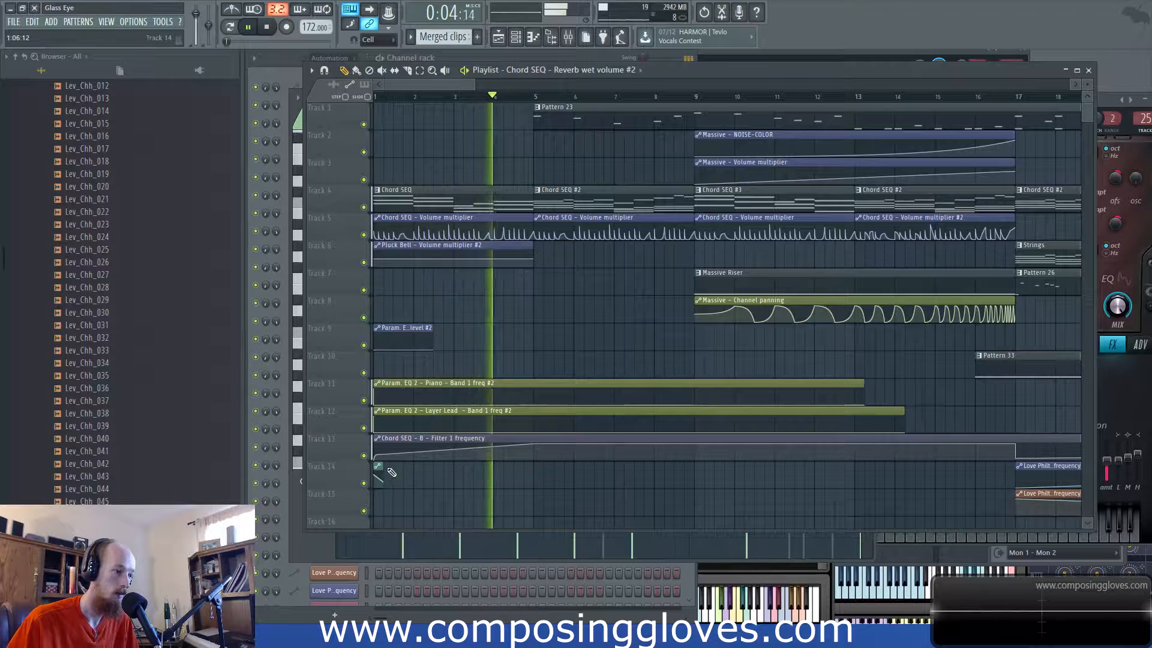
key(space)
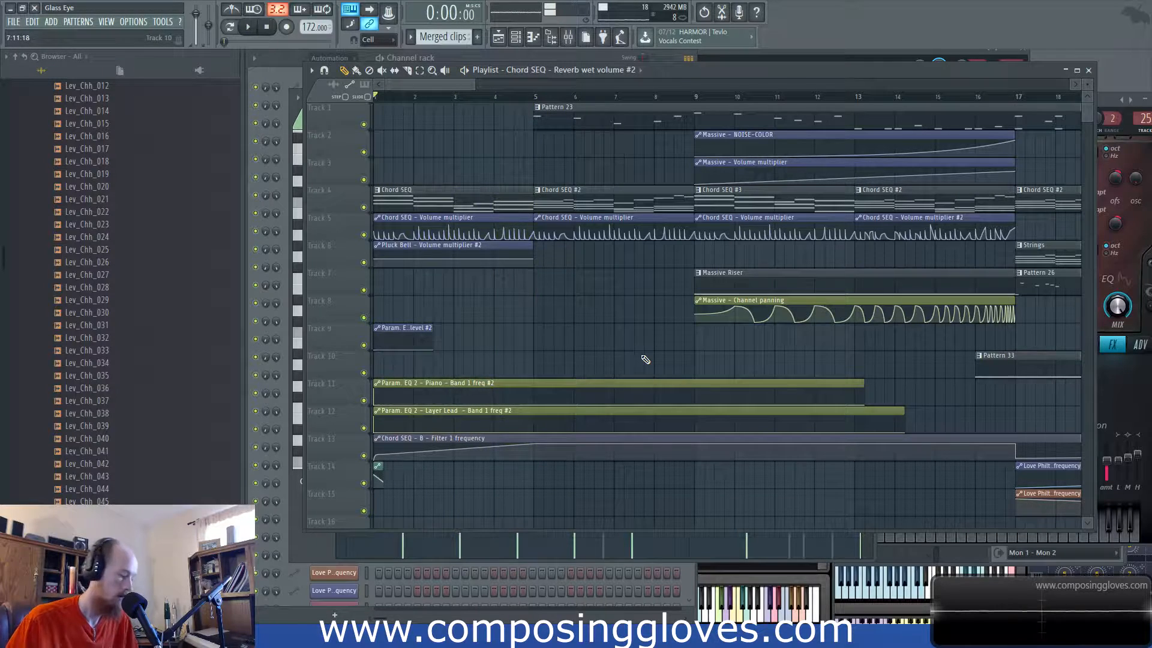
scroll(637, 344, down, 3)
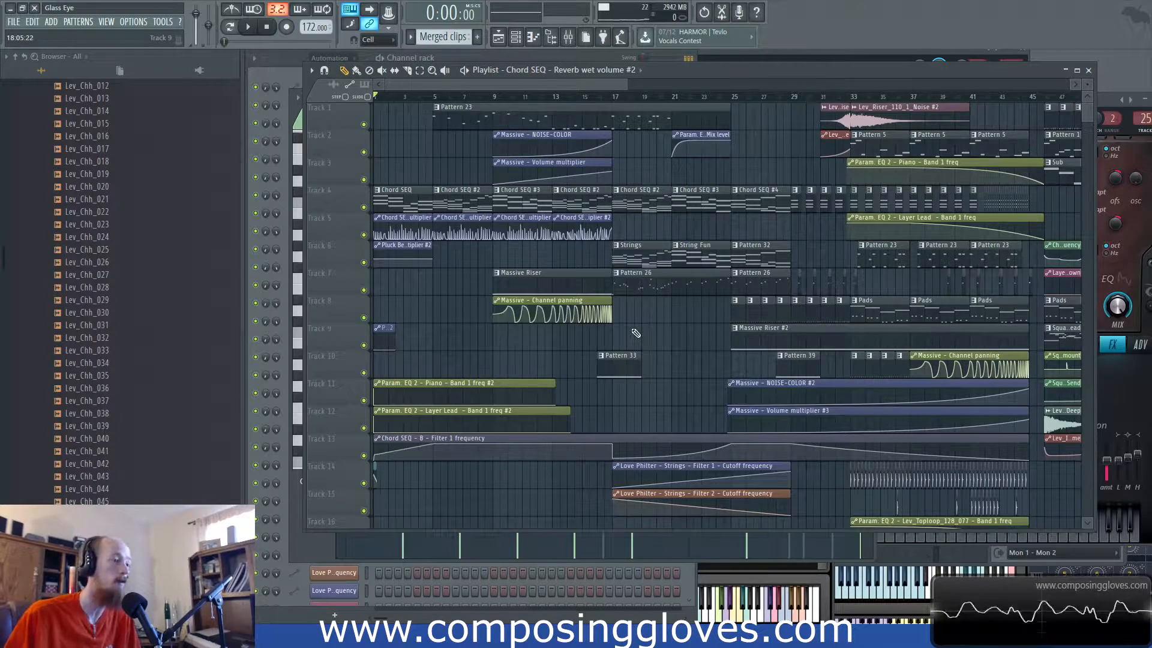
click(429, 96)
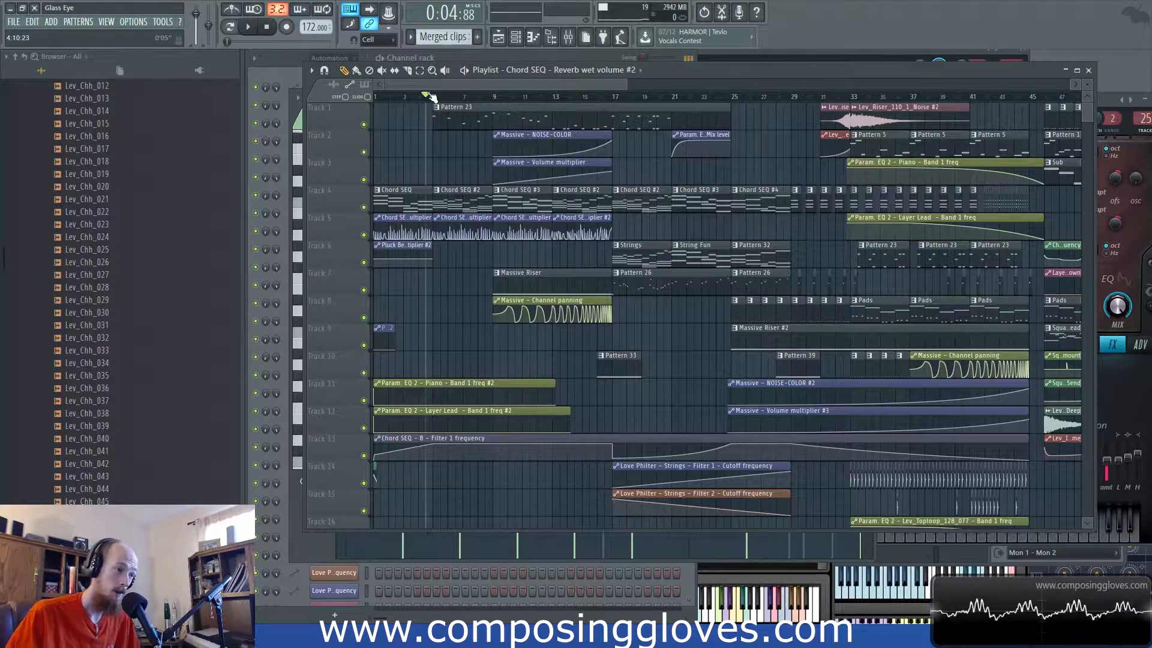
click(488, 96)
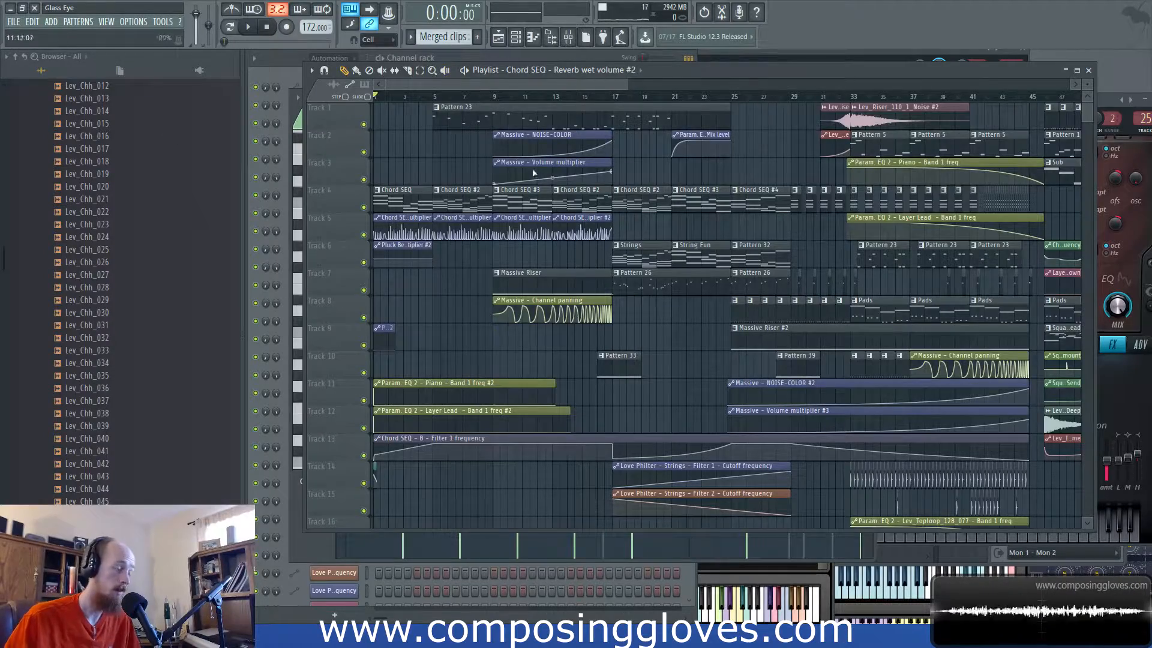
scroll(536, 165, down, 5)
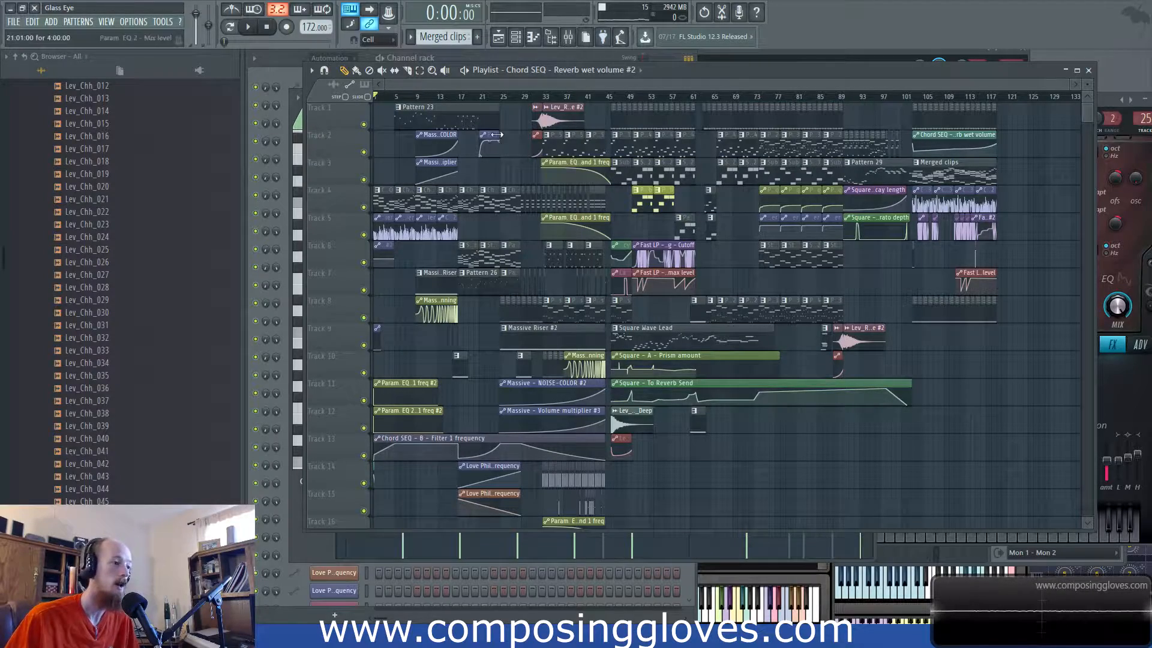
scroll(498, 138, up, 5)
key(space)
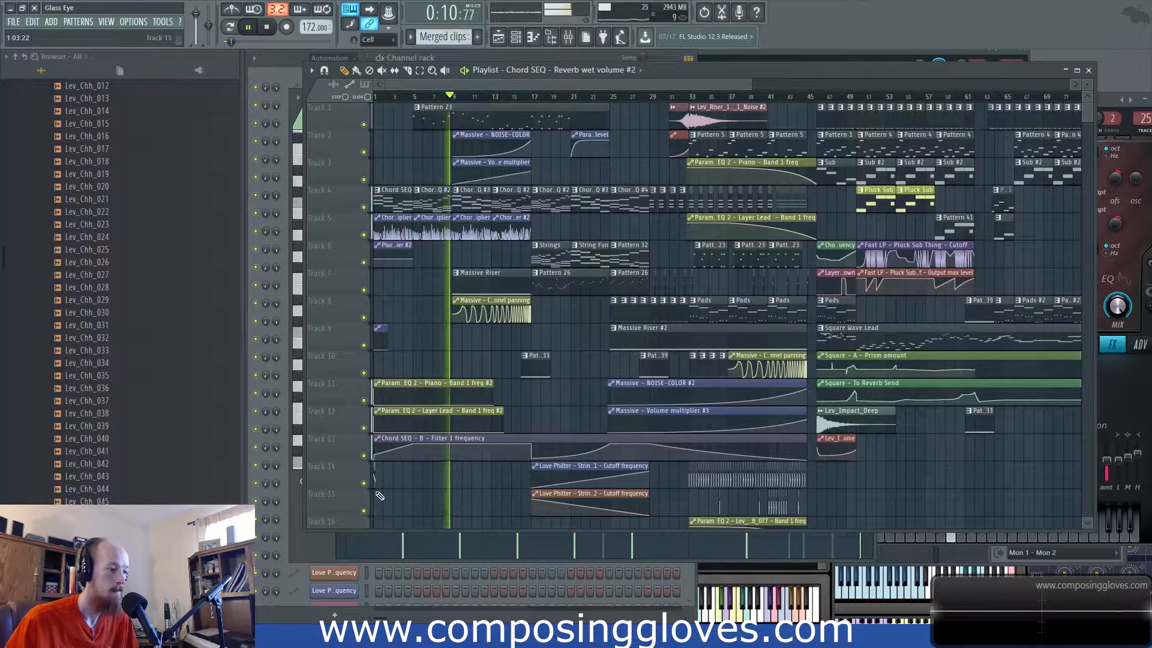
Step: Listen to the rest of the intro while looking over its clips, and stop playback
ctrl+scroll(384, 485, up, 4)
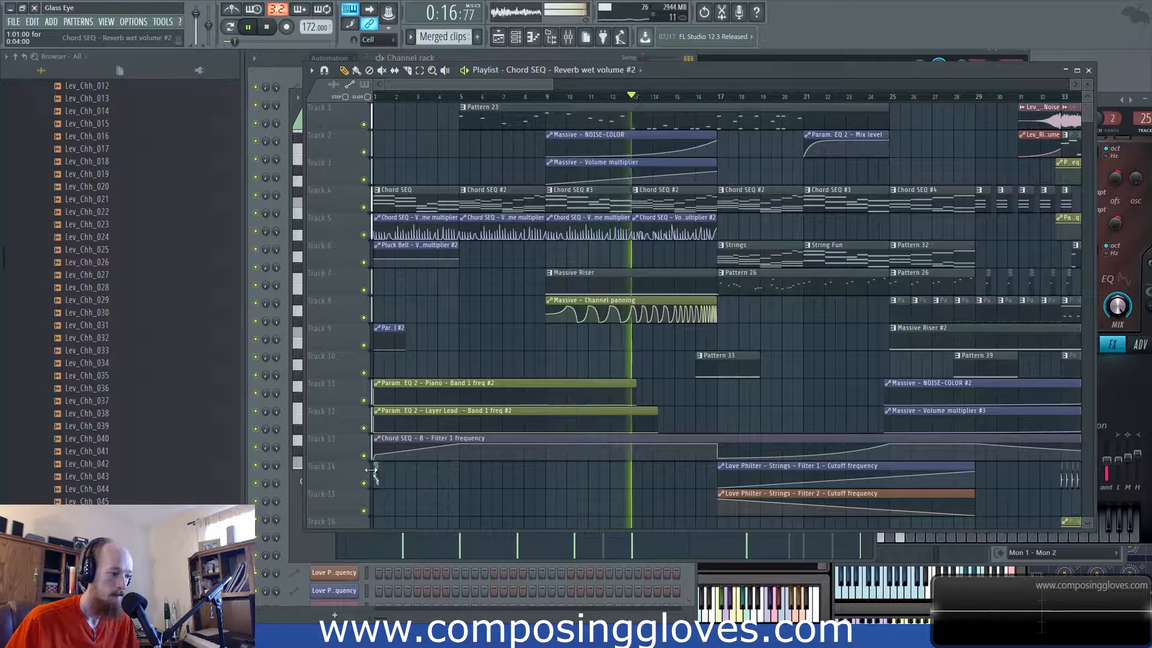
drag(580, 354, 534, 352)
scroll(542, 349, down, 3)
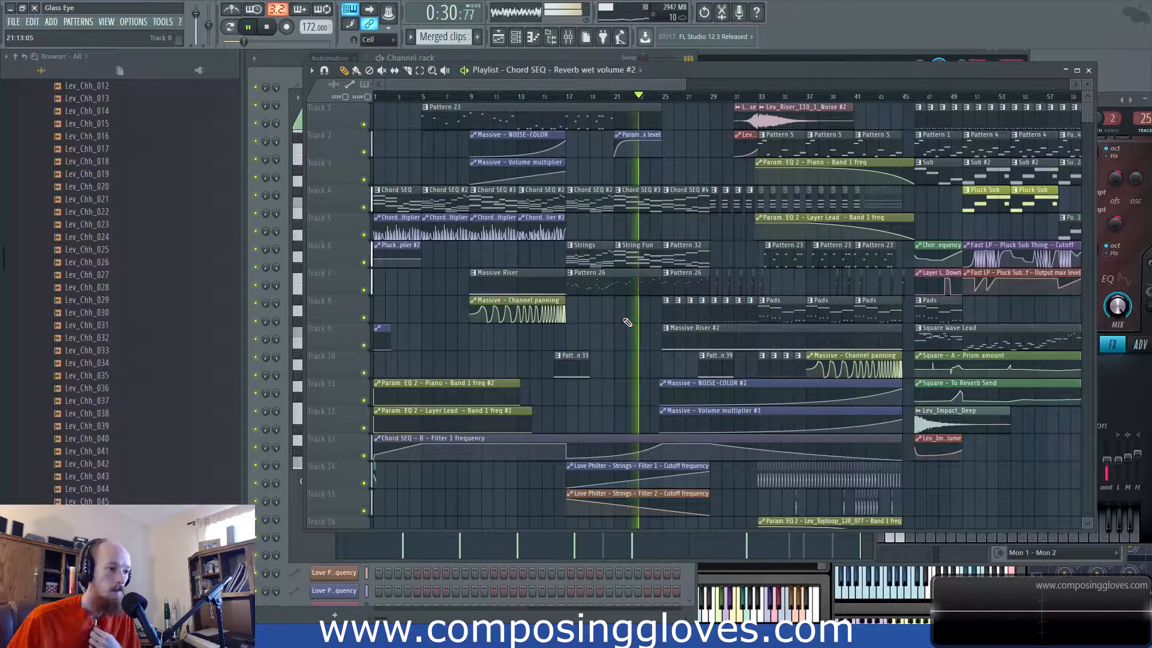
key(space)
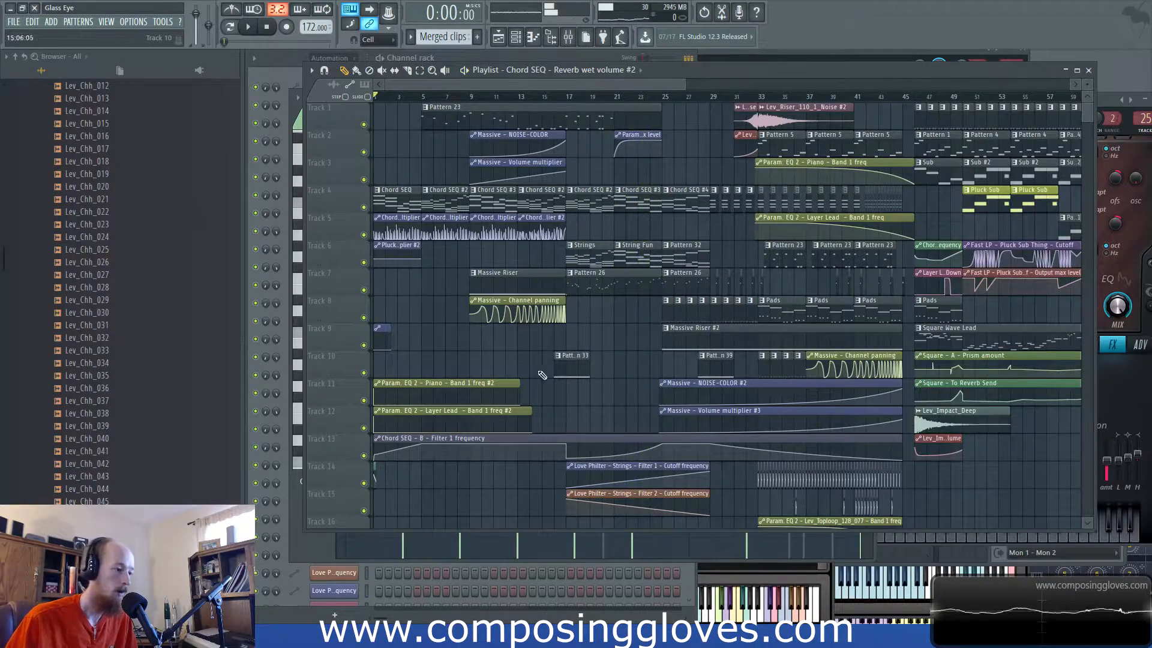
Step: Rename Track 14 as Reverb Auto
scroll(552, 374, up, 3)
scroll(411, 465, up, 3)
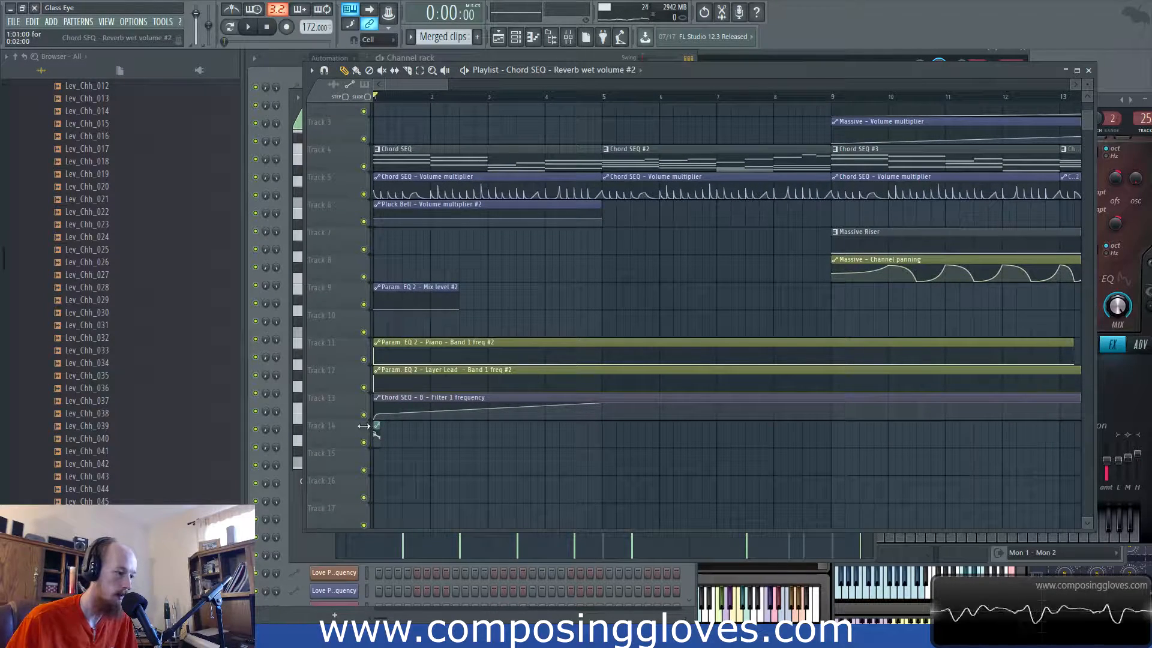
scroll(369, 428, up, 3)
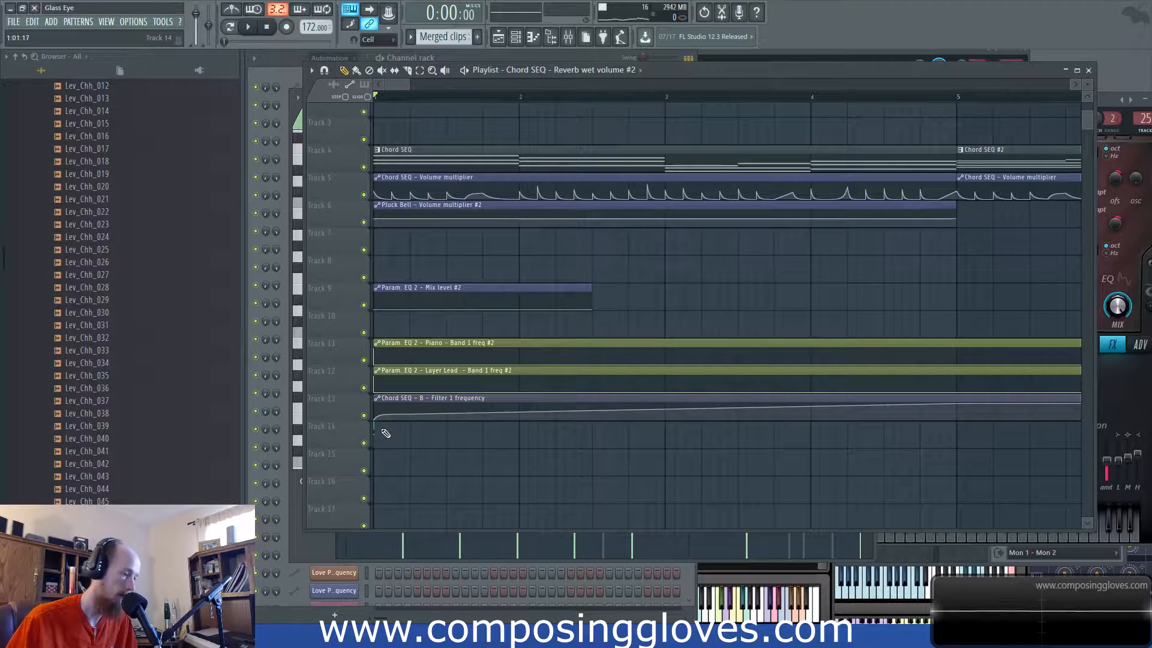
double_click(328, 429)
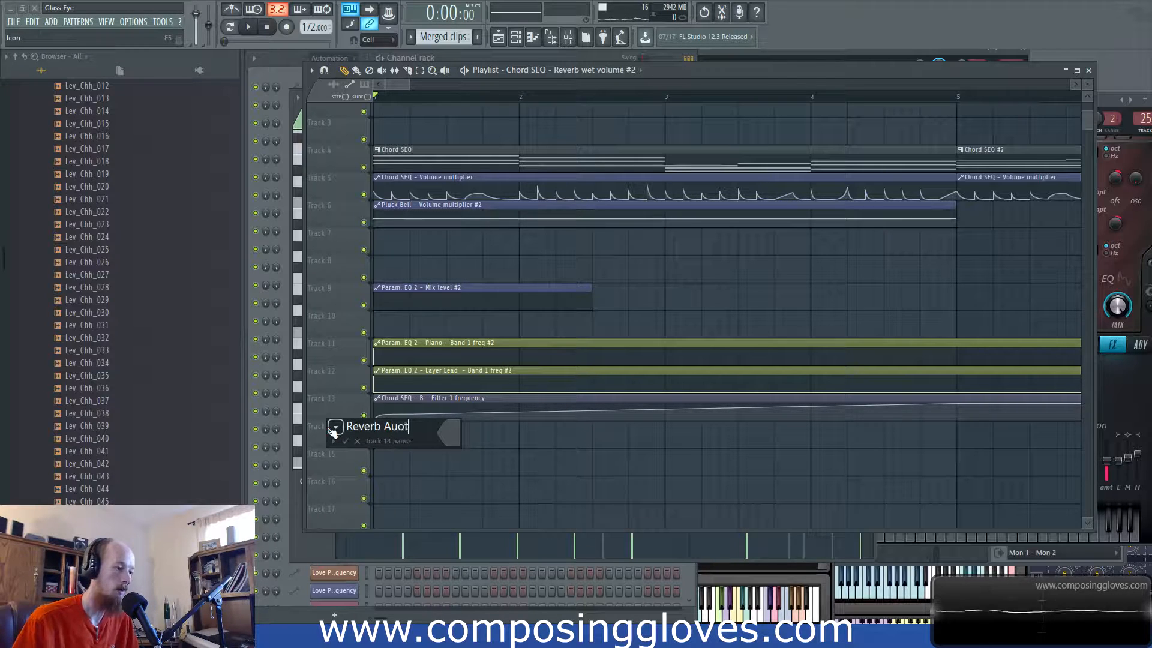
key(Return)
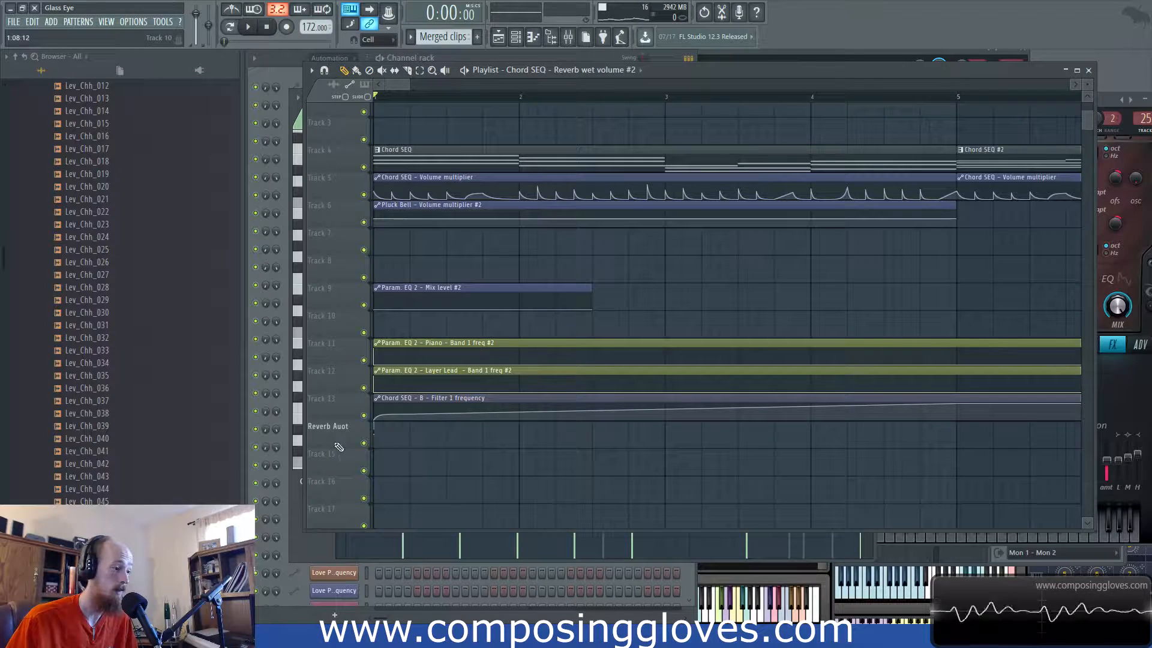
double_click(342, 433)
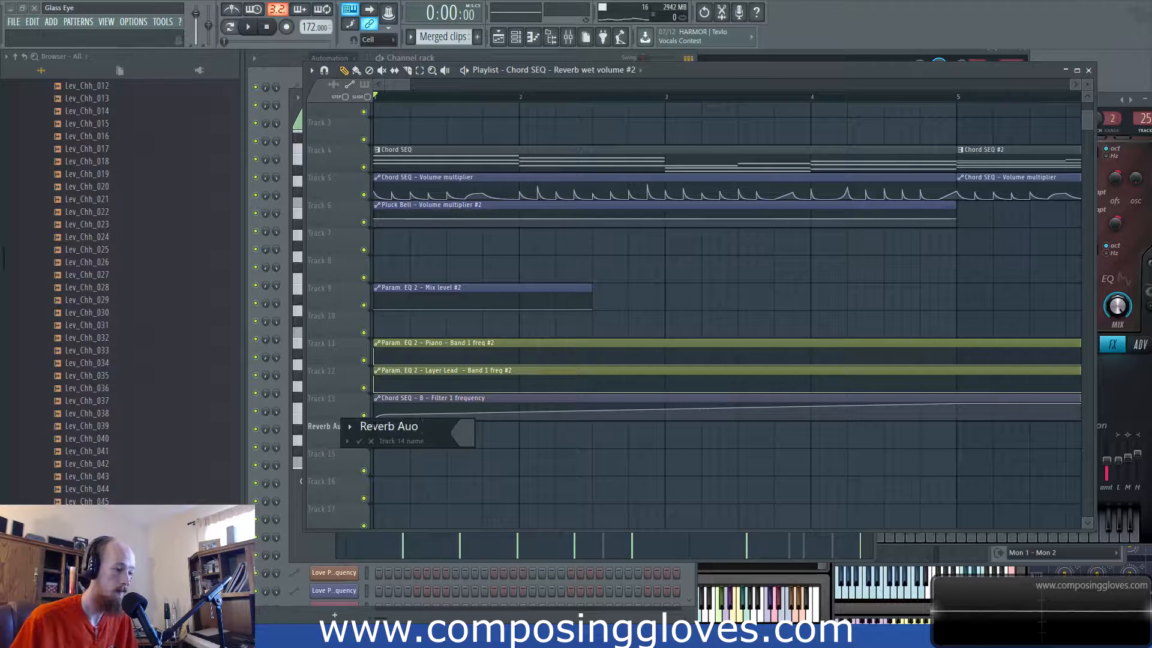
key(Return)
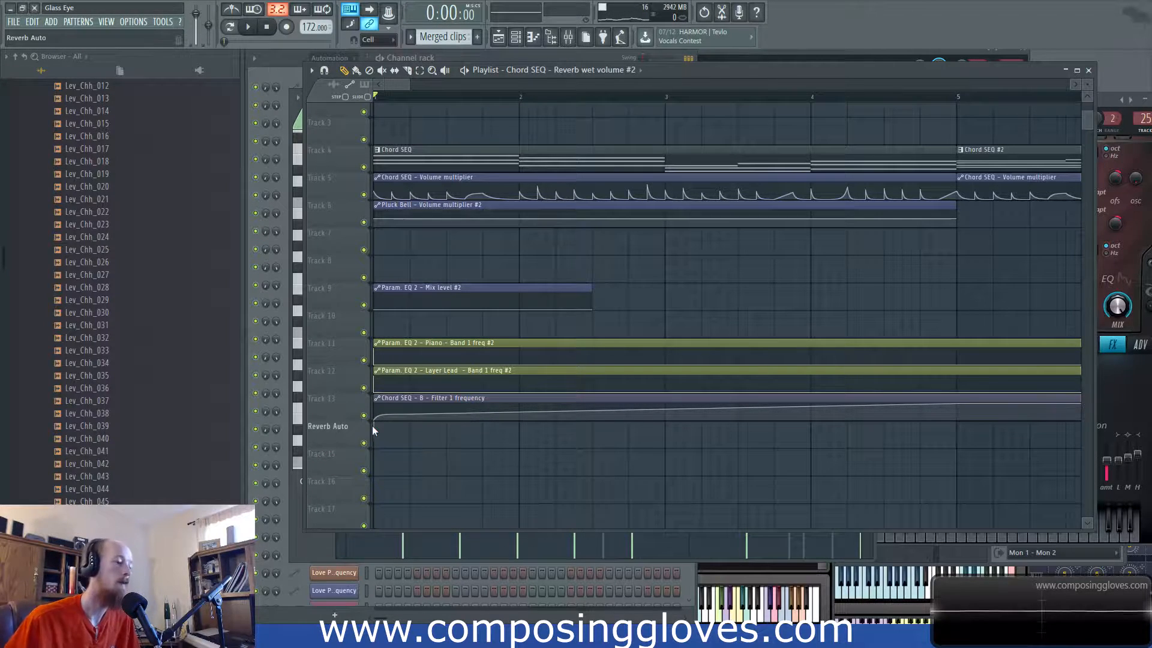
Step: Play the intro from bar 1 to about bar 10 to check the reverb automation
drag(403, 93, 387, 95)
scroll(414, 138, down, 5)
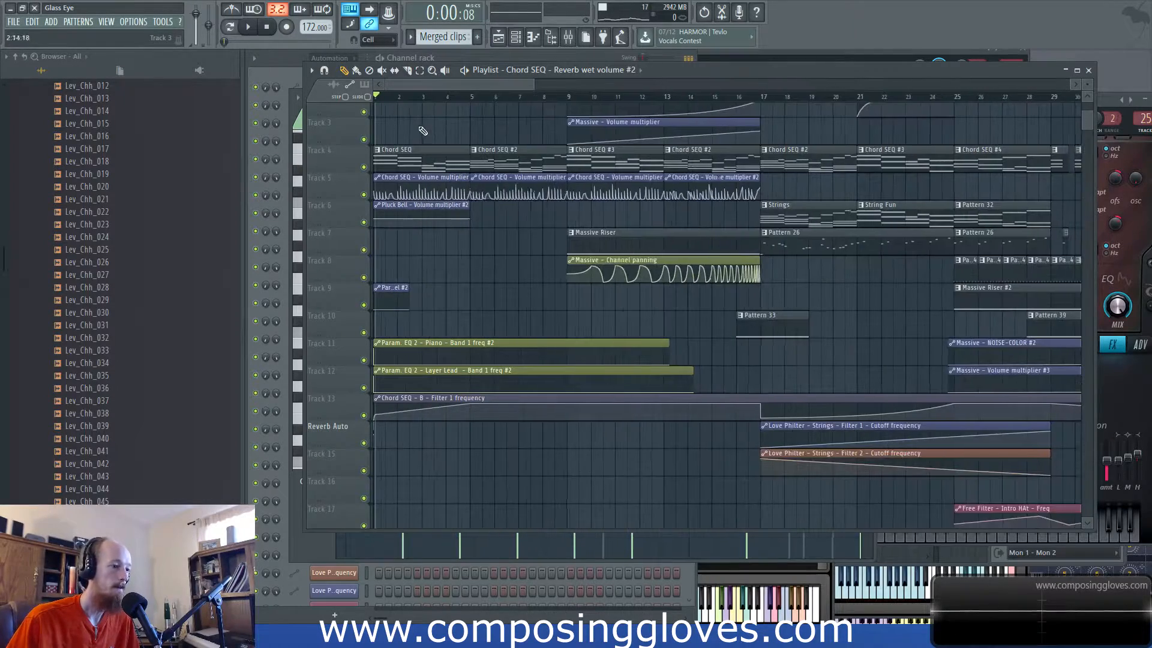
scroll(340, 259, up, 2)
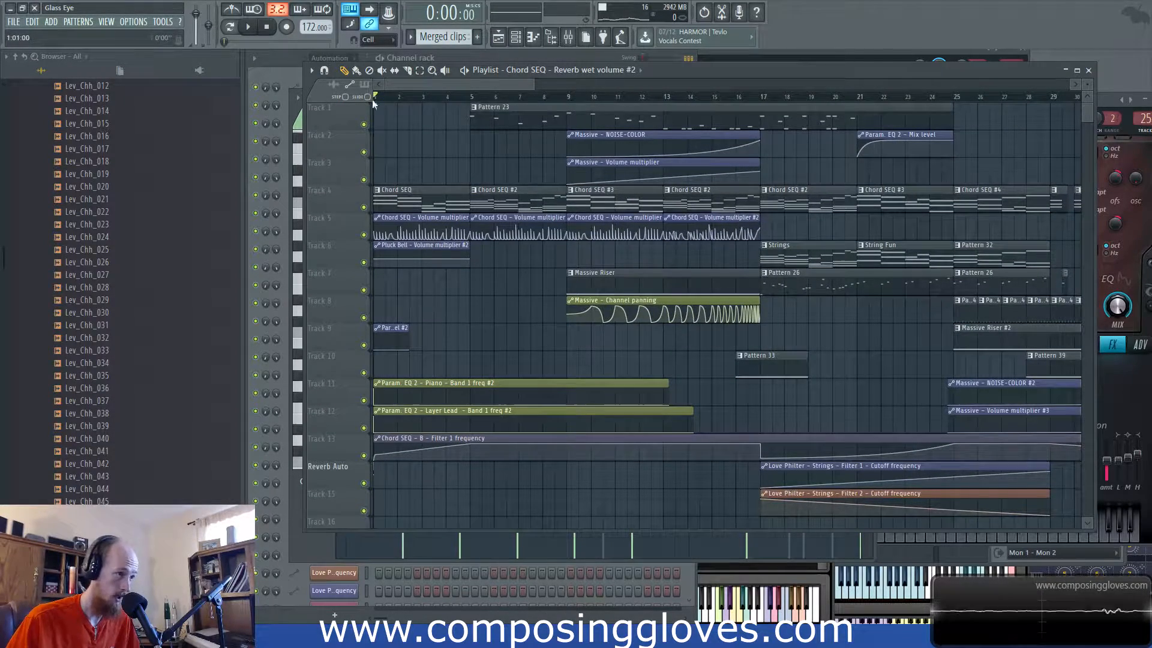
key(space)
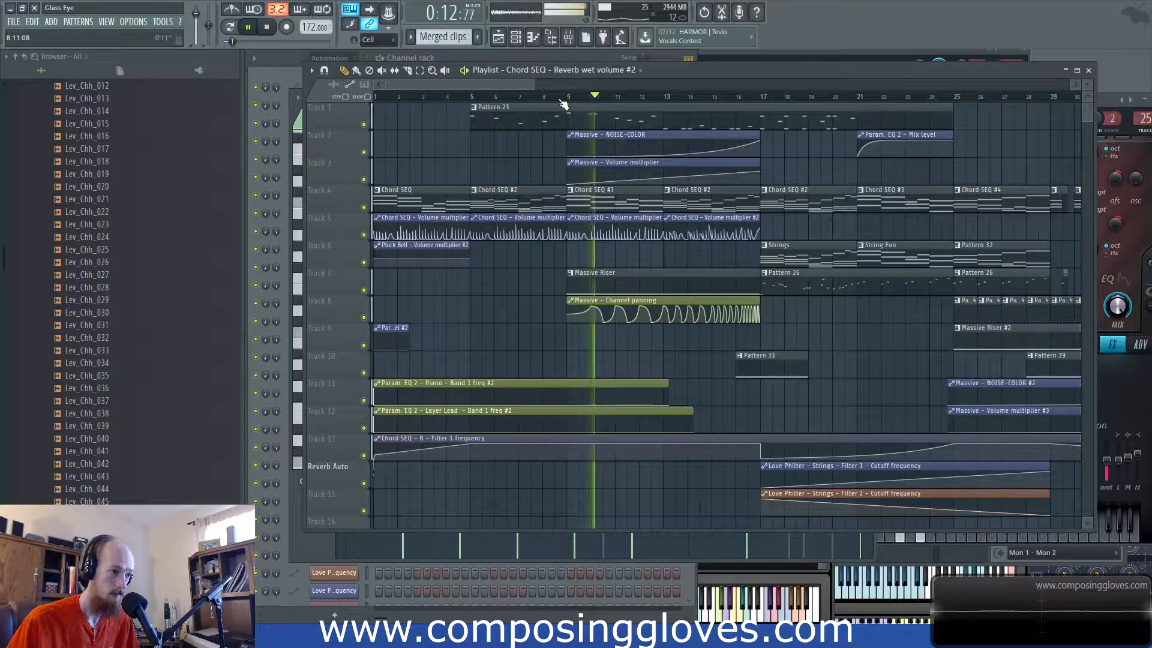
key(space)
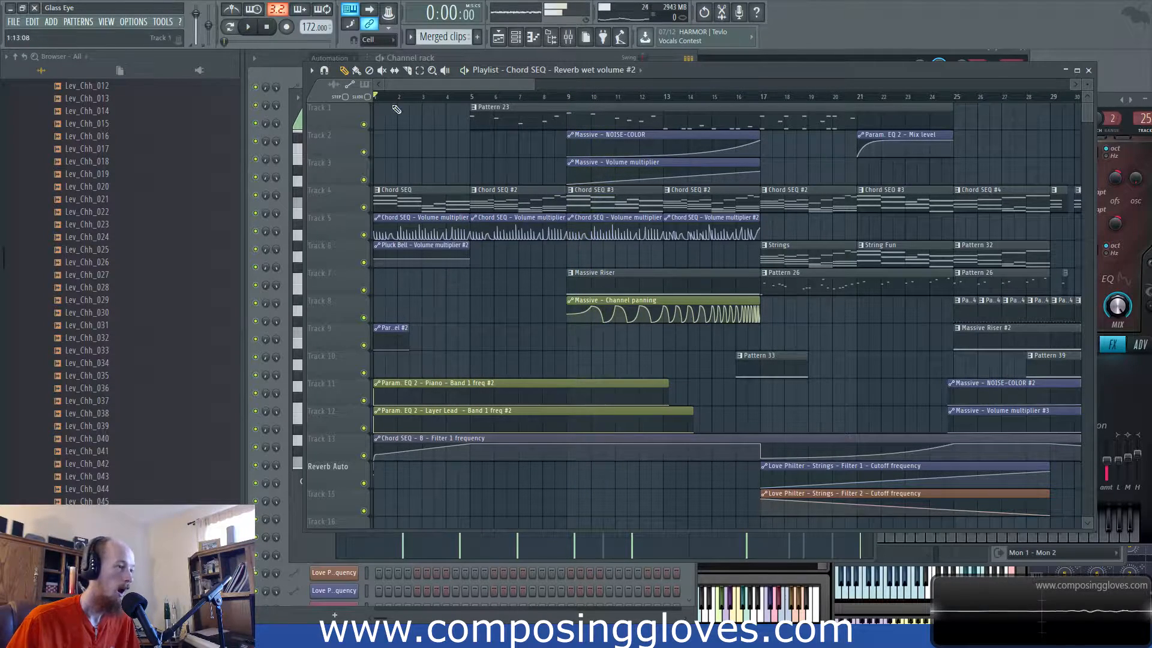
Step: Select the time range from bar 1 to bar 17, and look over the arrangement up to the closing section
drag(384, 100, 772, 137)
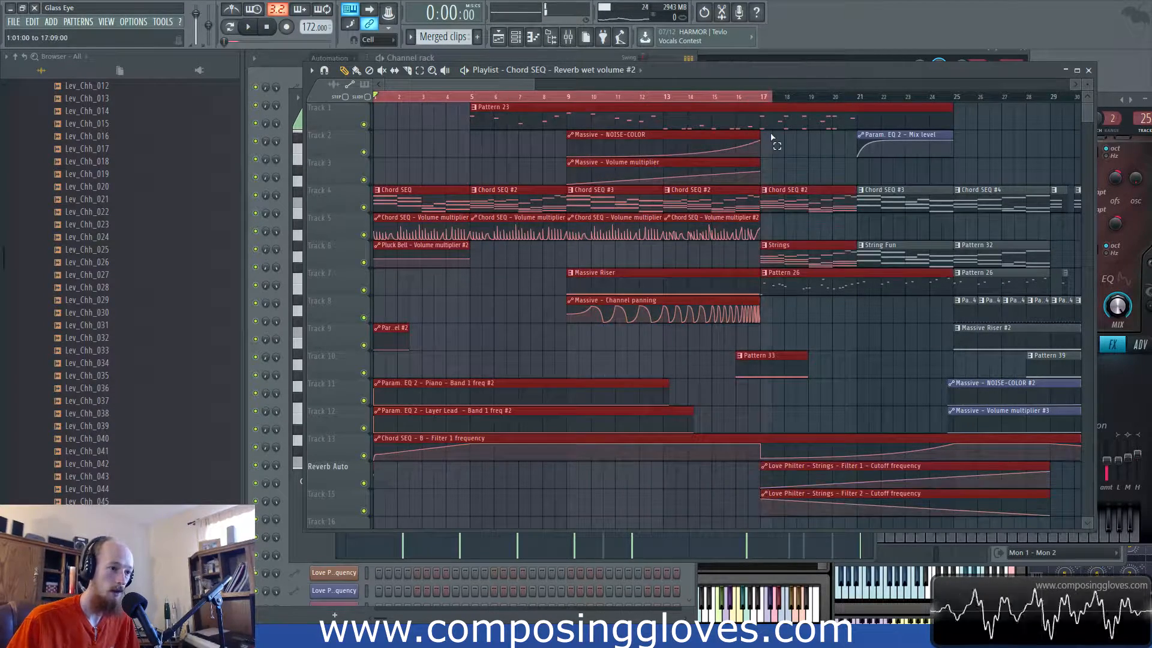
scroll(475, 206, down, 5)
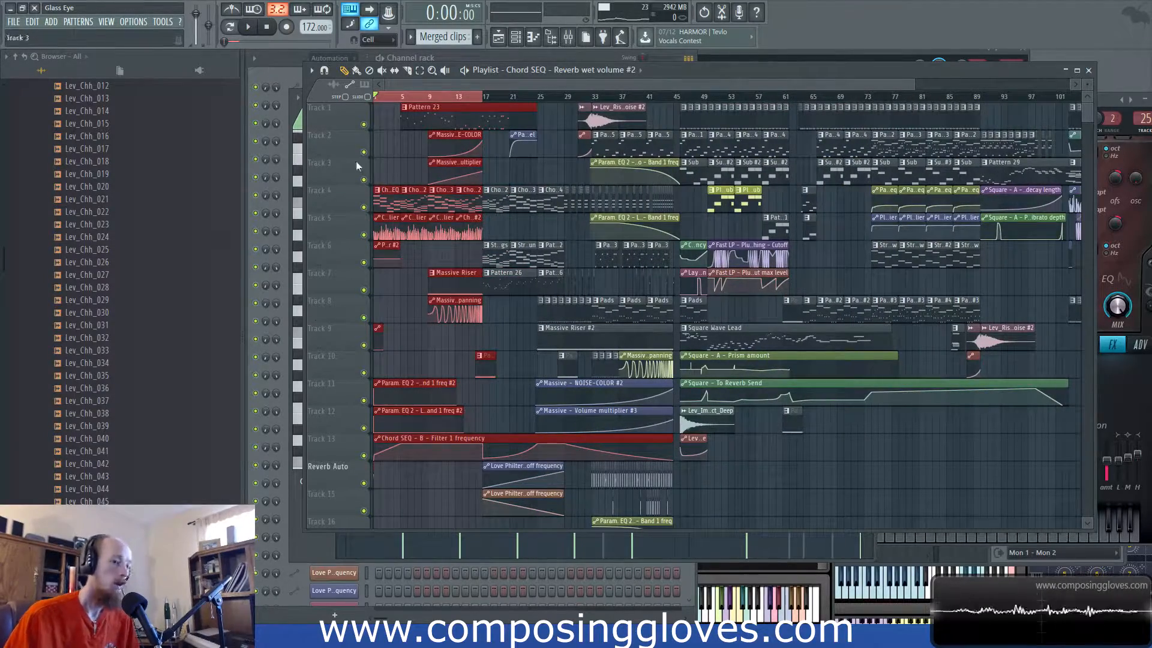
scroll(1026, 263, right, 5)
scroll(1020, 258, up, 4)
scroll(900, 252, right, 4)
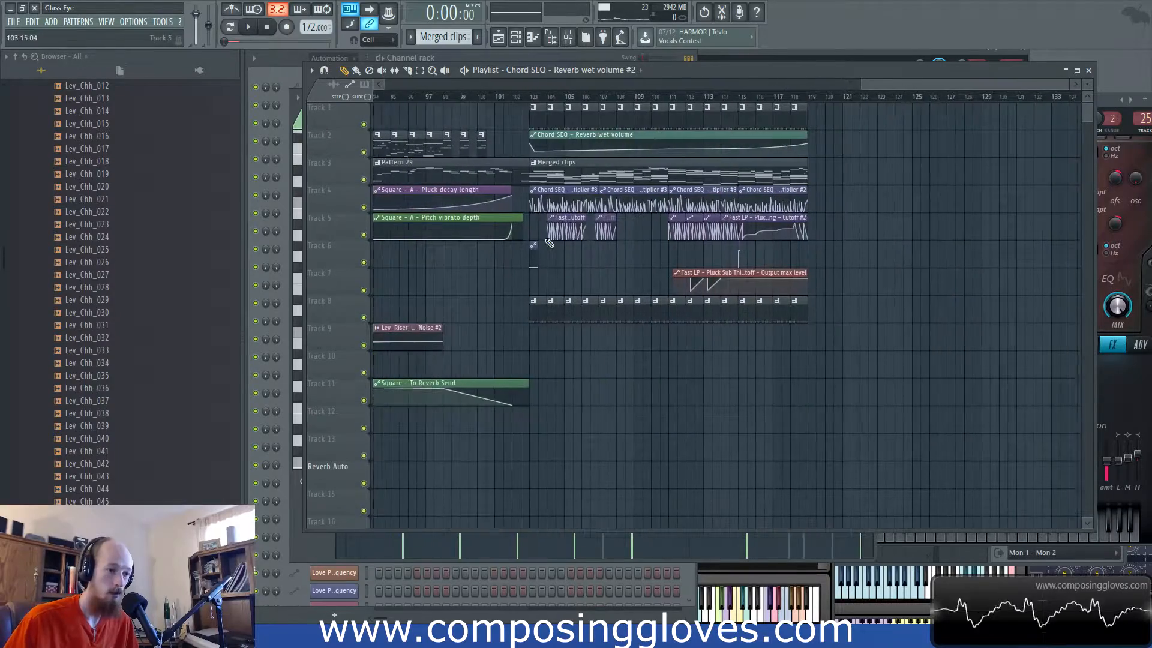
Step: Create an automation clip for the Chord SEQ channel volume over a selection of about two bars around bar 103
drag(517, 101, 558, 107)
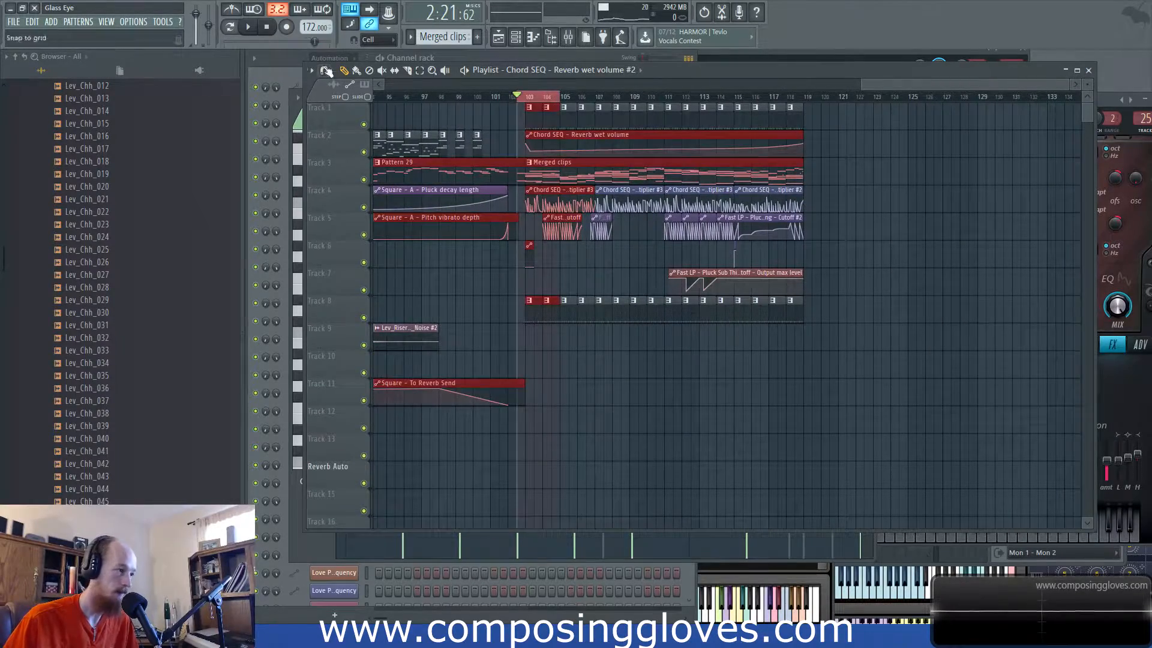
click(267, 70)
click(329, 62)
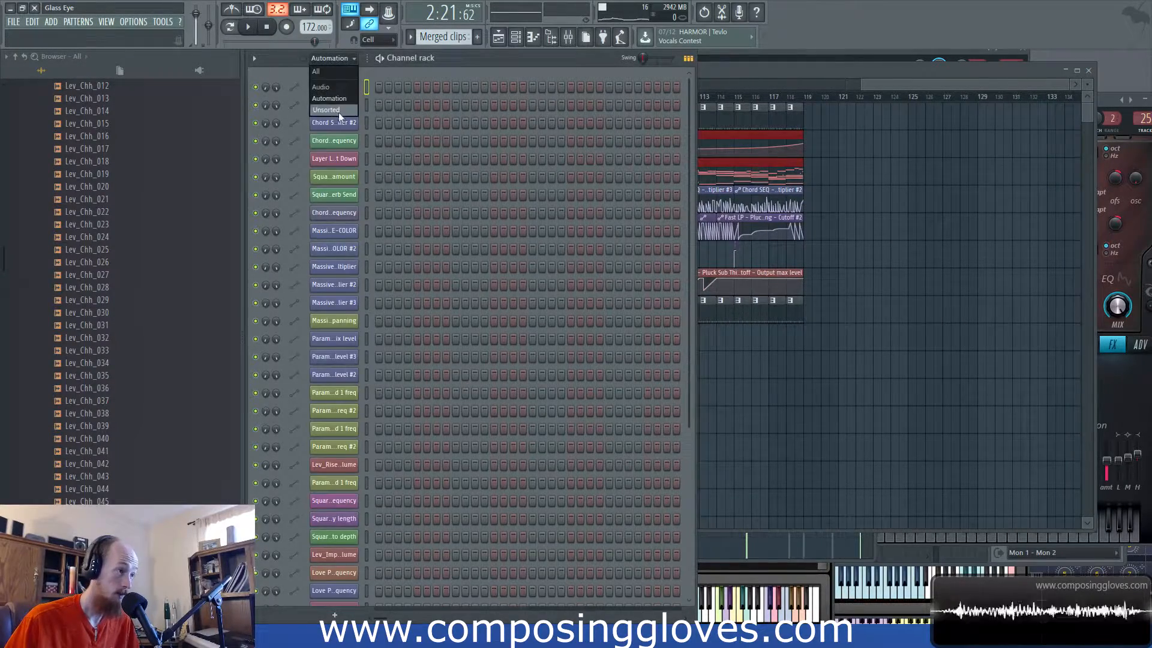
click(339, 113)
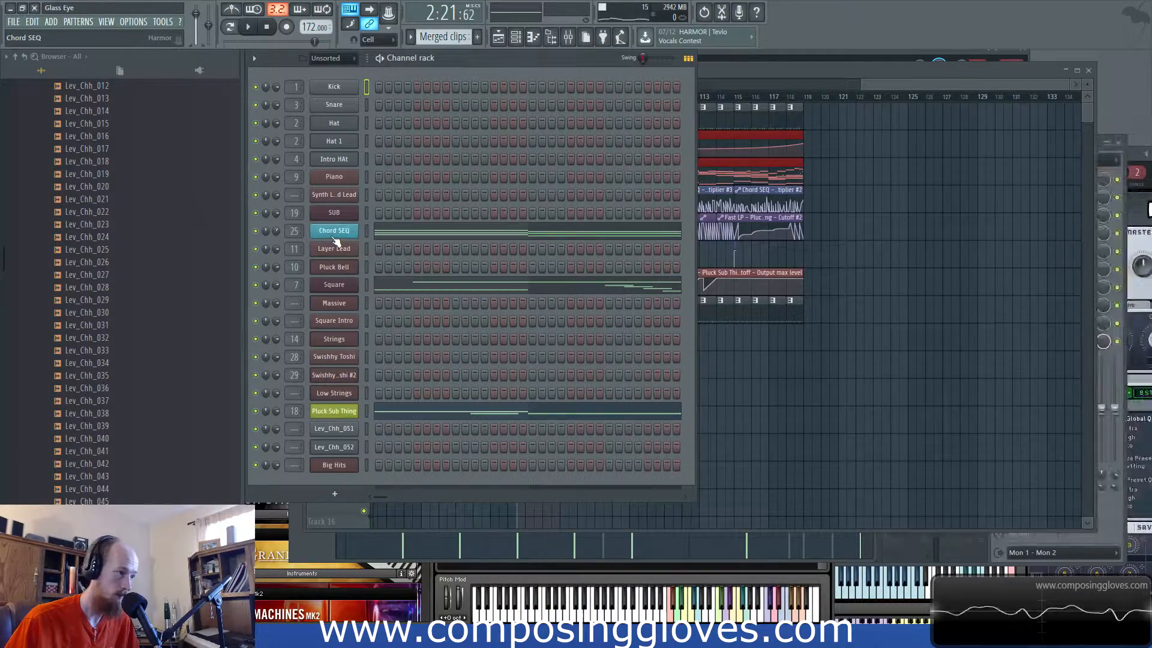
click(331, 232)
right_click(278, 231)
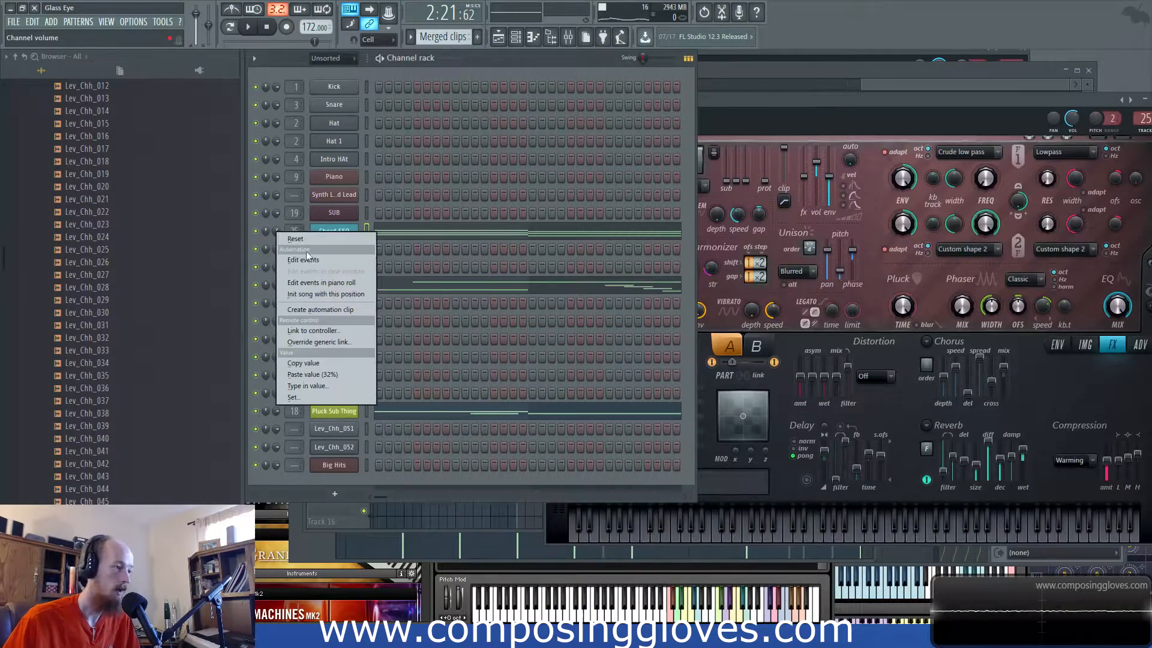
click(312, 304)
click(982, 84)
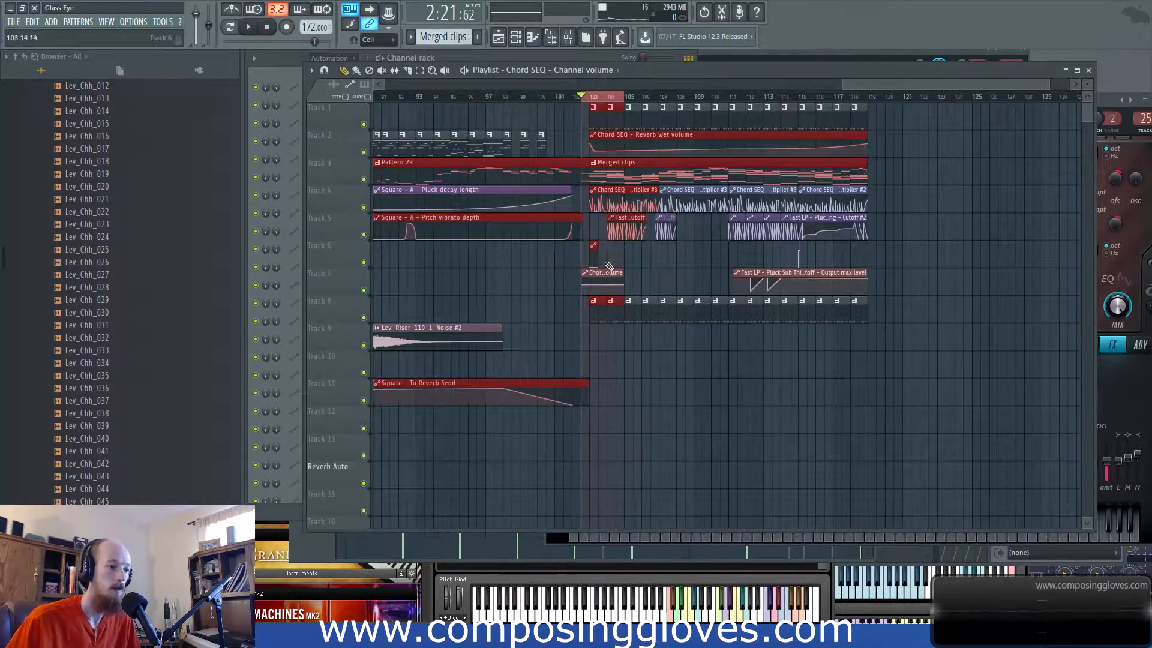
Step: Move the Chord SEQ channel volume automation clip from the closing section to bar 1 on Track 10
scroll(608, 271, up, 3)
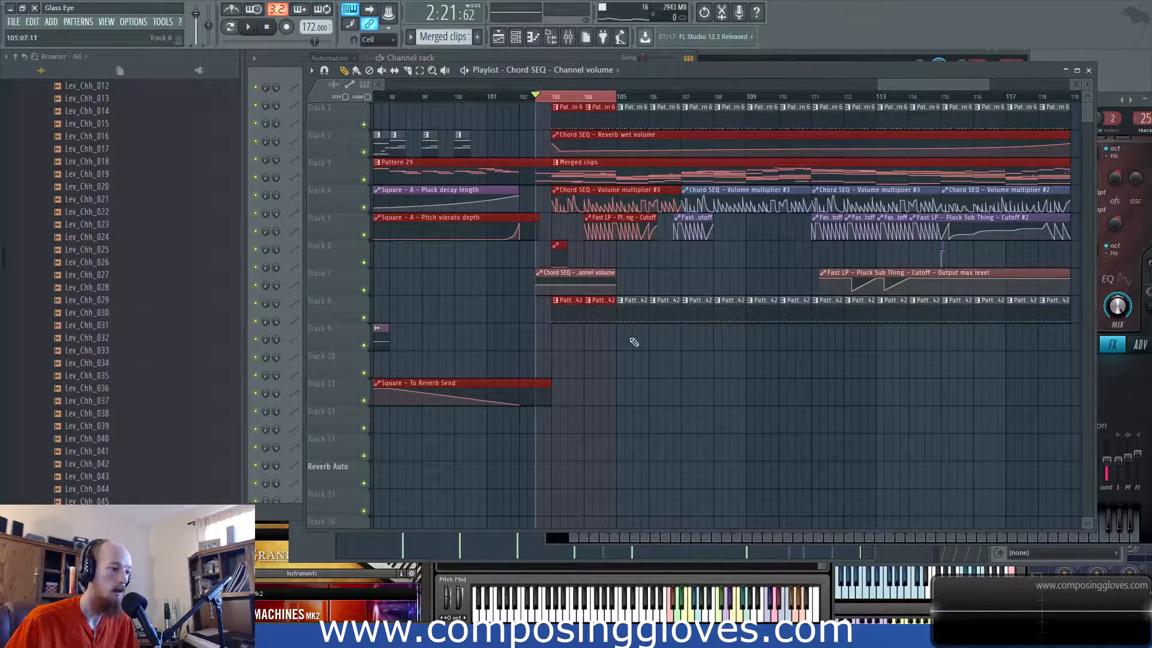
drag(570, 273, 579, 273)
scroll(572, 290, down, 4)
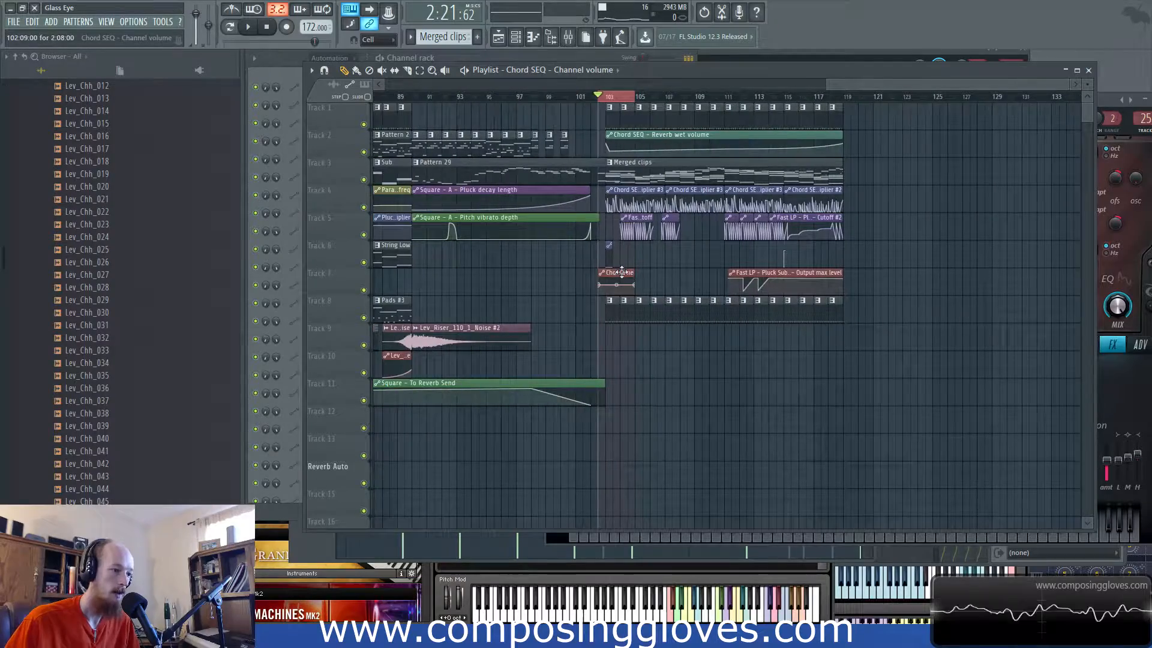
drag(2, 256, 2, 257)
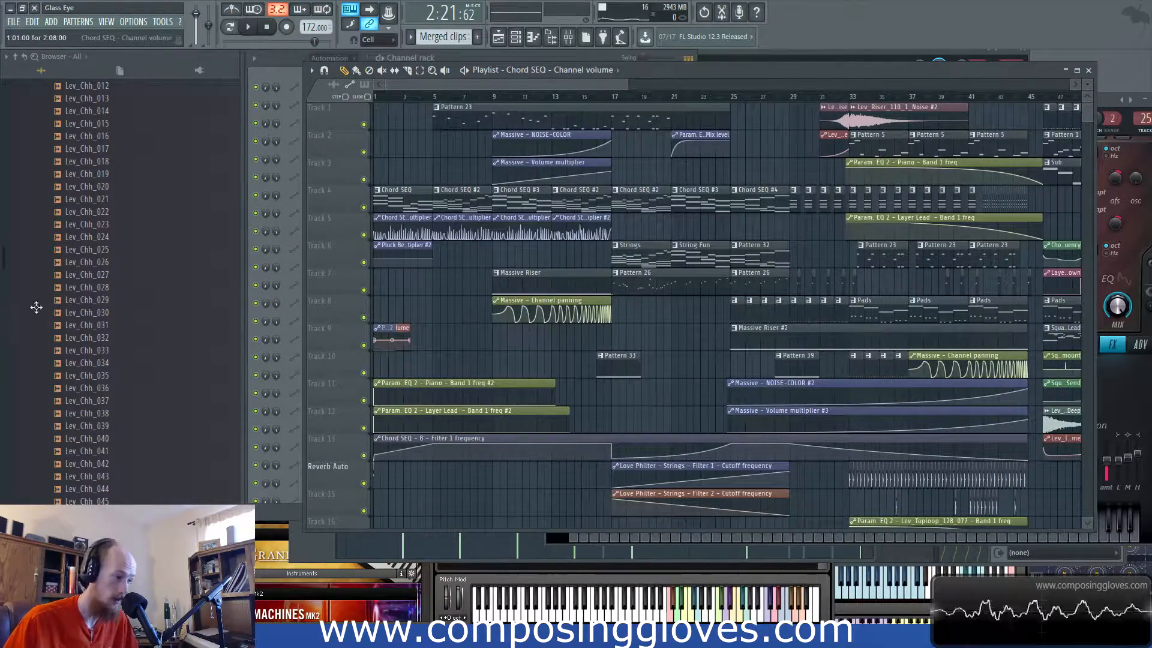
scroll(450, 372, up, 5)
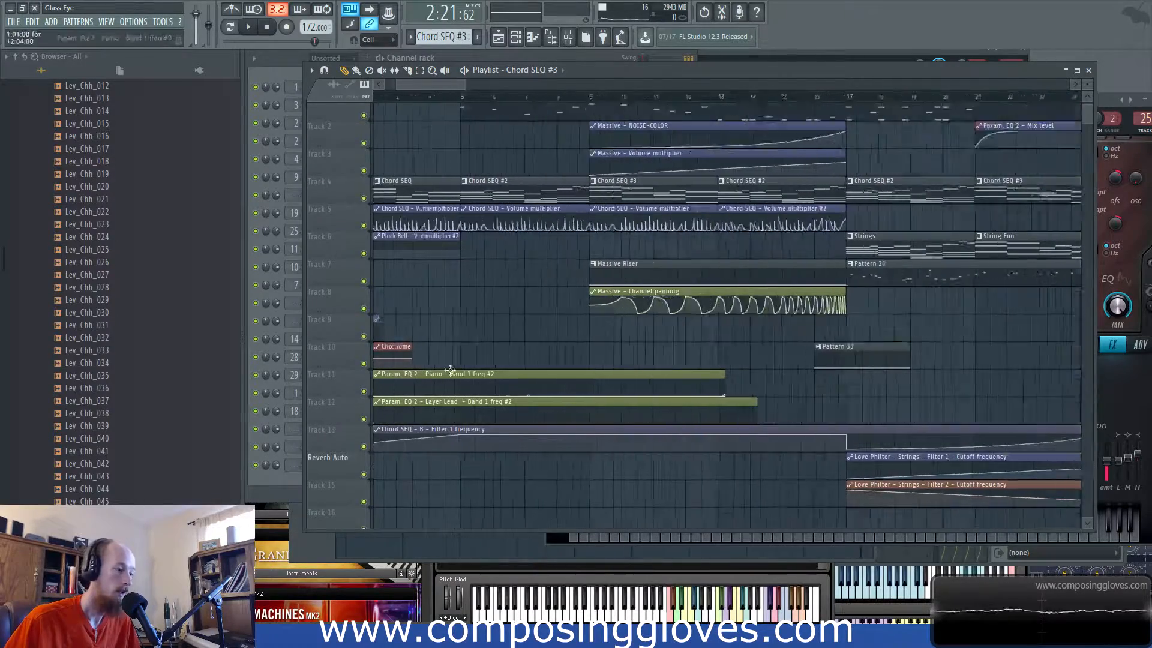
scroll(1021, 403, down, 1)
Step: Check the channel routing against the mixer tracks, and undo the accidental target mixer track changes
click(263, 492)
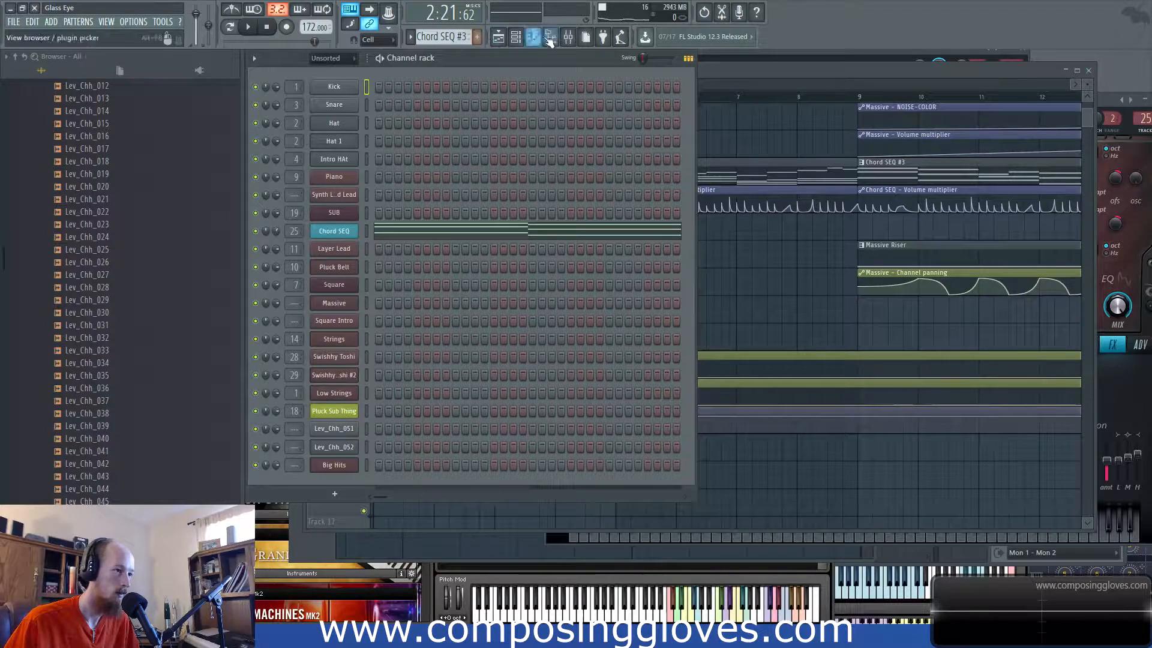
click(569, 39)
click(352, 223)
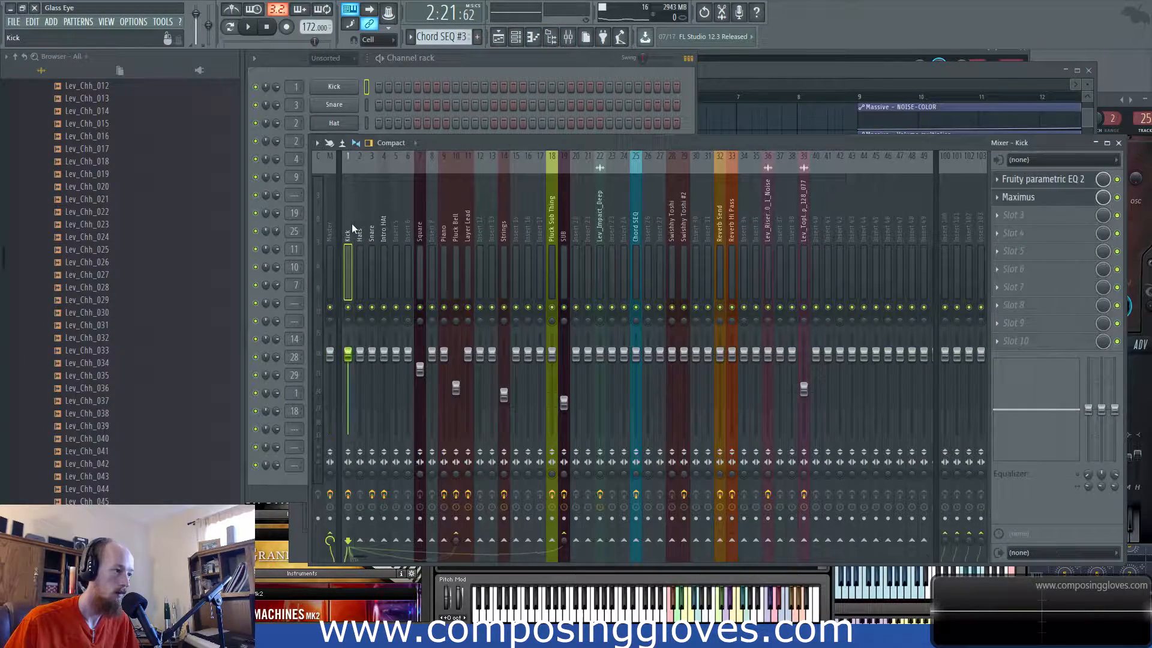
click(272, 488)
scroll(294, 393, down, 1)
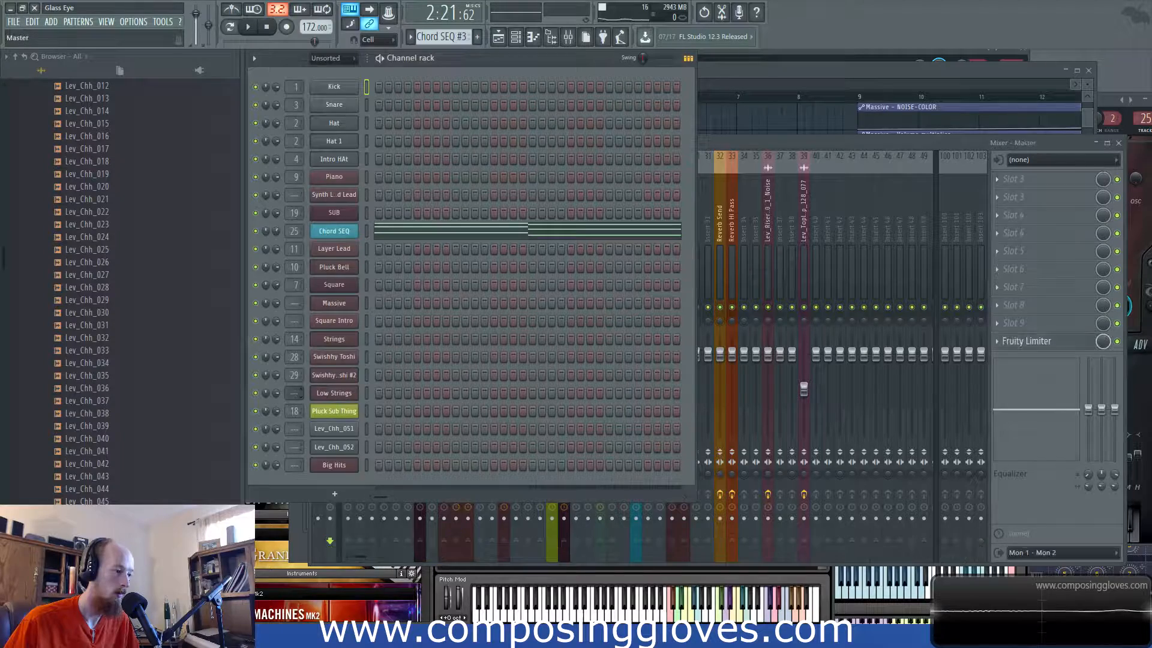
click(805, 171)
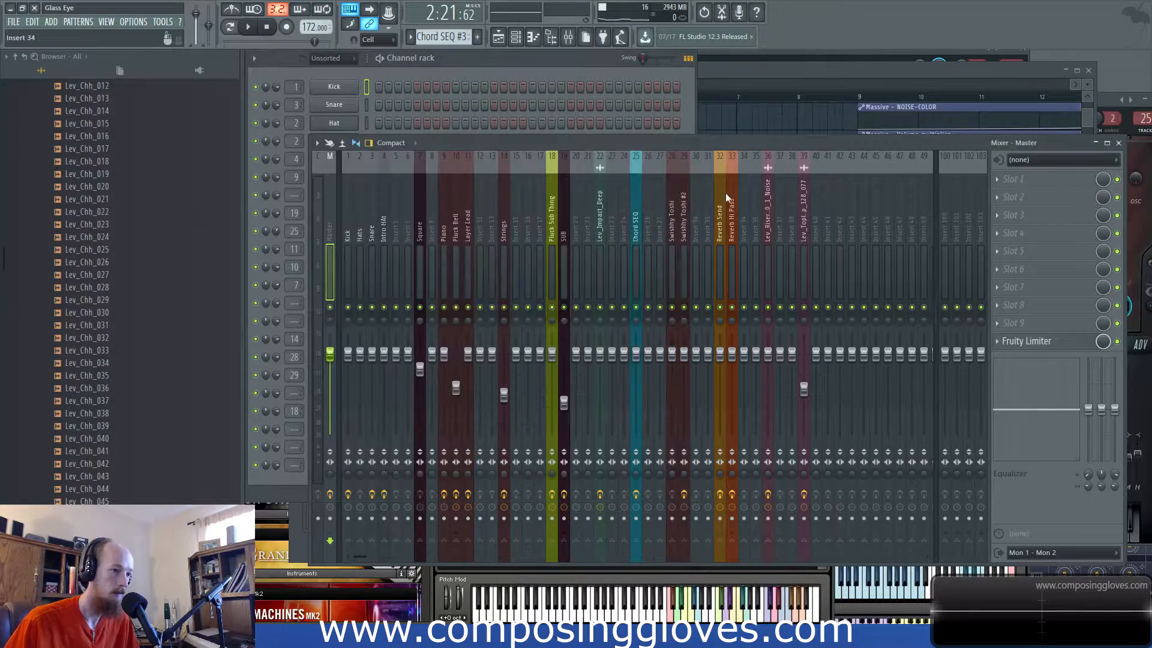
click(270, 491)
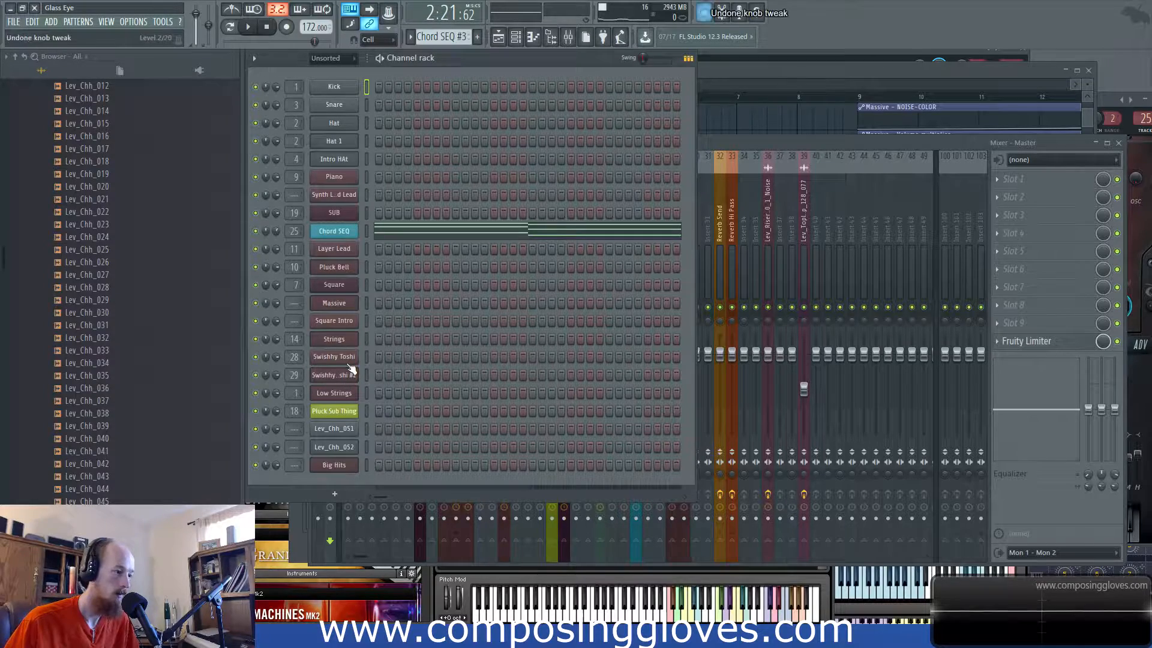
key(ctrl+alt+z)
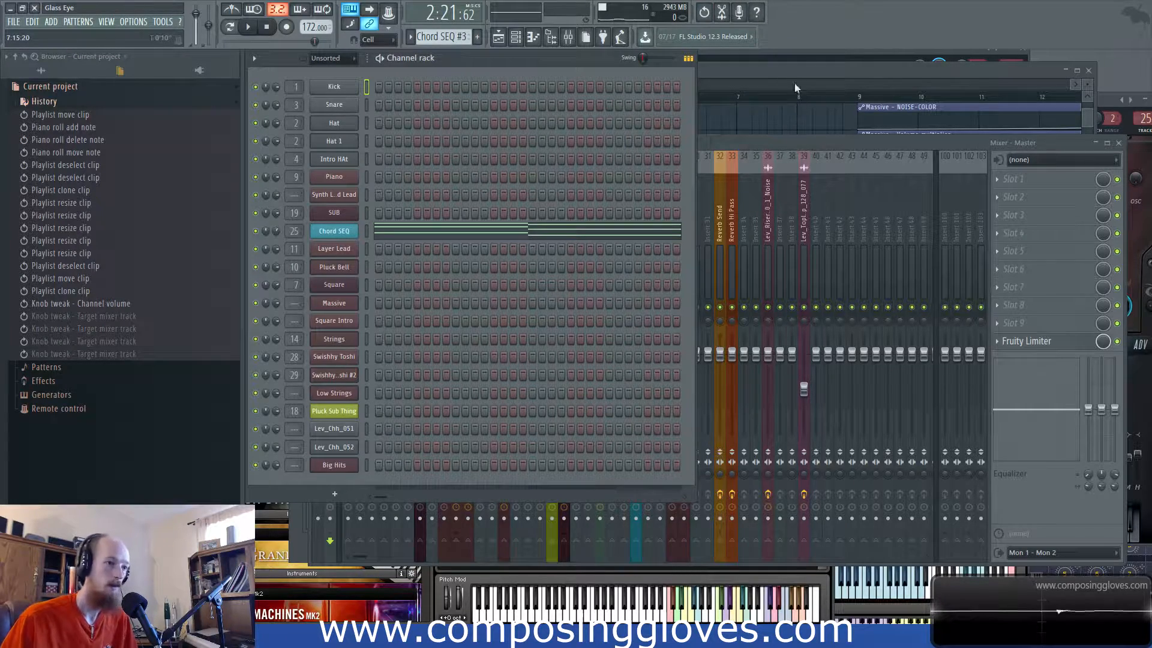
Step: Make the Chord SEQ channel volume automation clip at bar 1 on Track 10 unique
click(703, 120)
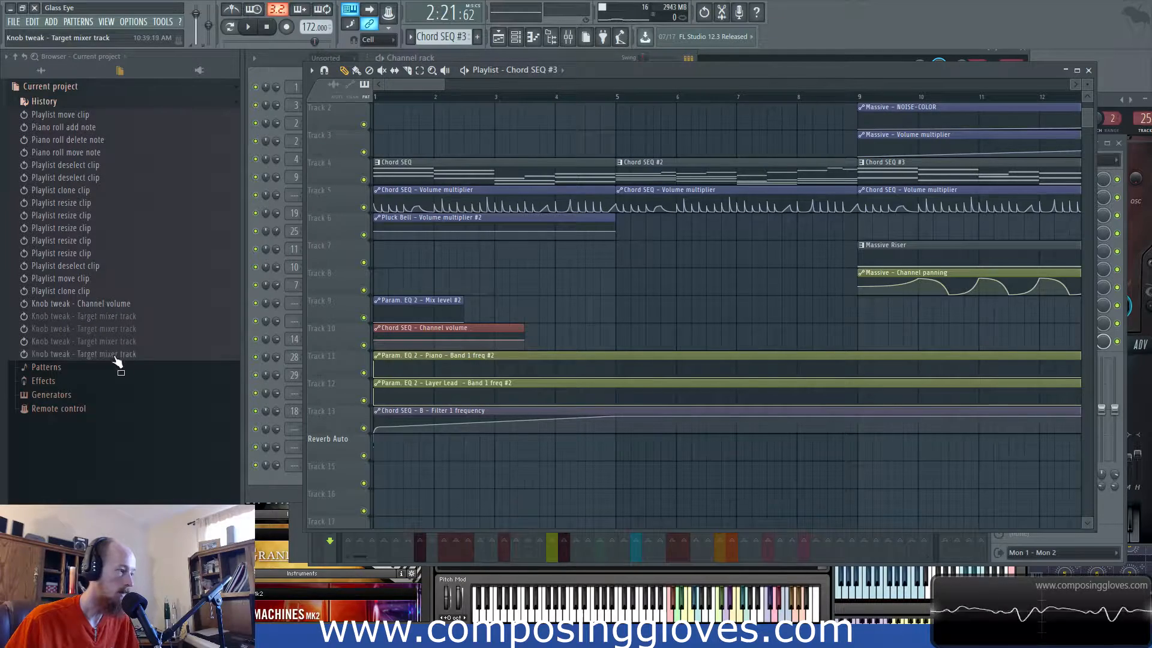
click(427, 307)
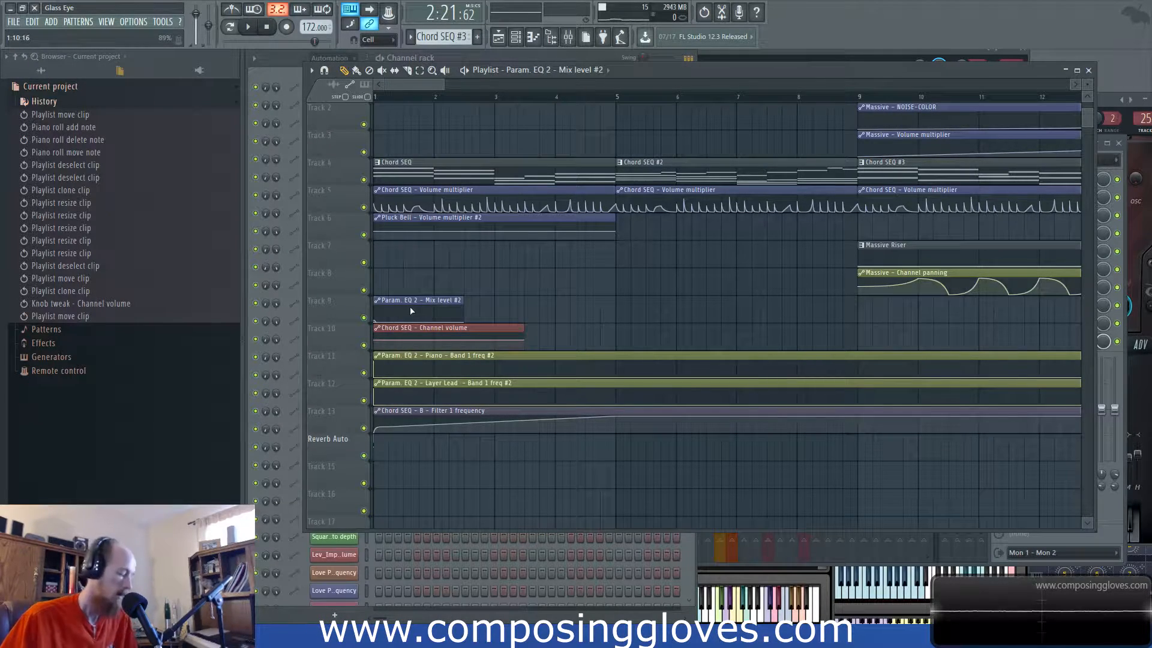
click(376, 329)
click(404, 418)
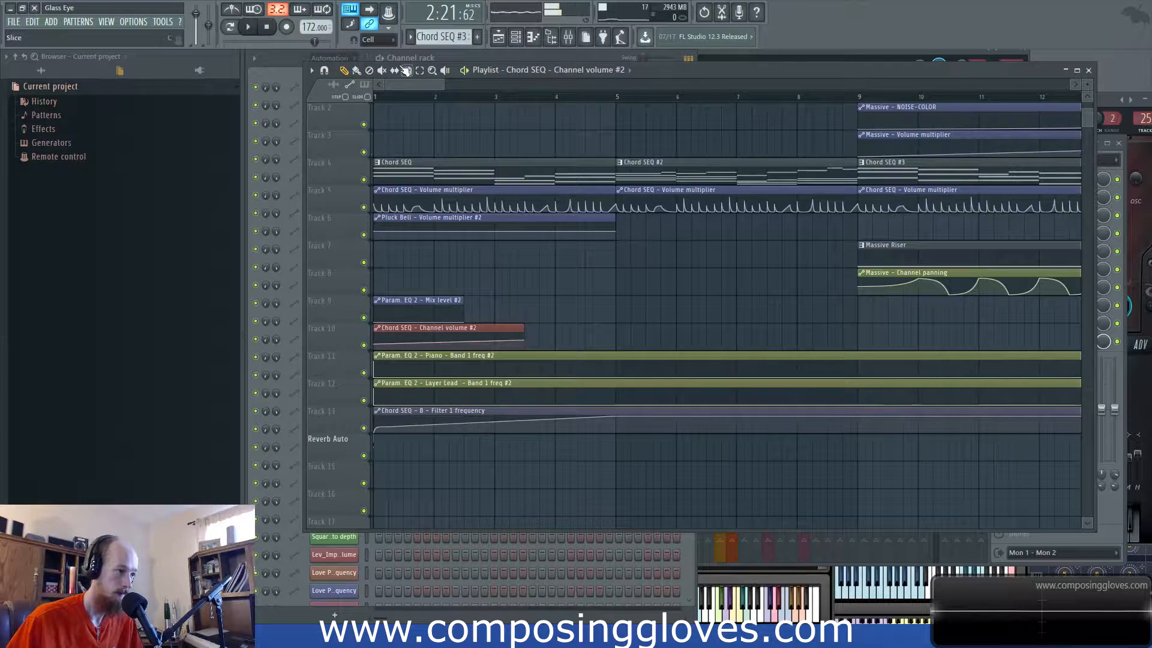
Step: Audition the song's start, shorten the Chord SEQ channel volume clip on Track 10, and enlarge the track for editing its curve
key(space)
drag(526, 341, 511, 348)
key(space)
key(space)
drag(337, 349, 339, 425)
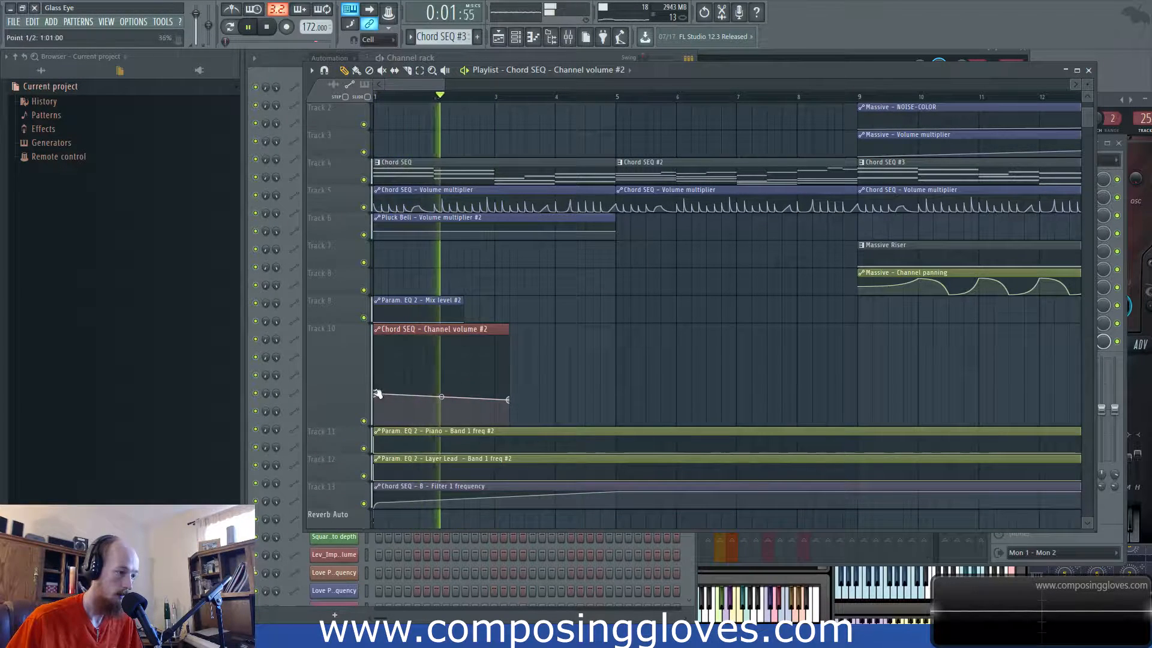
Step: Lower the starting point of the Chord SEQ channel volume clip and pull its end in to about bar 3
key(space)
key(space)
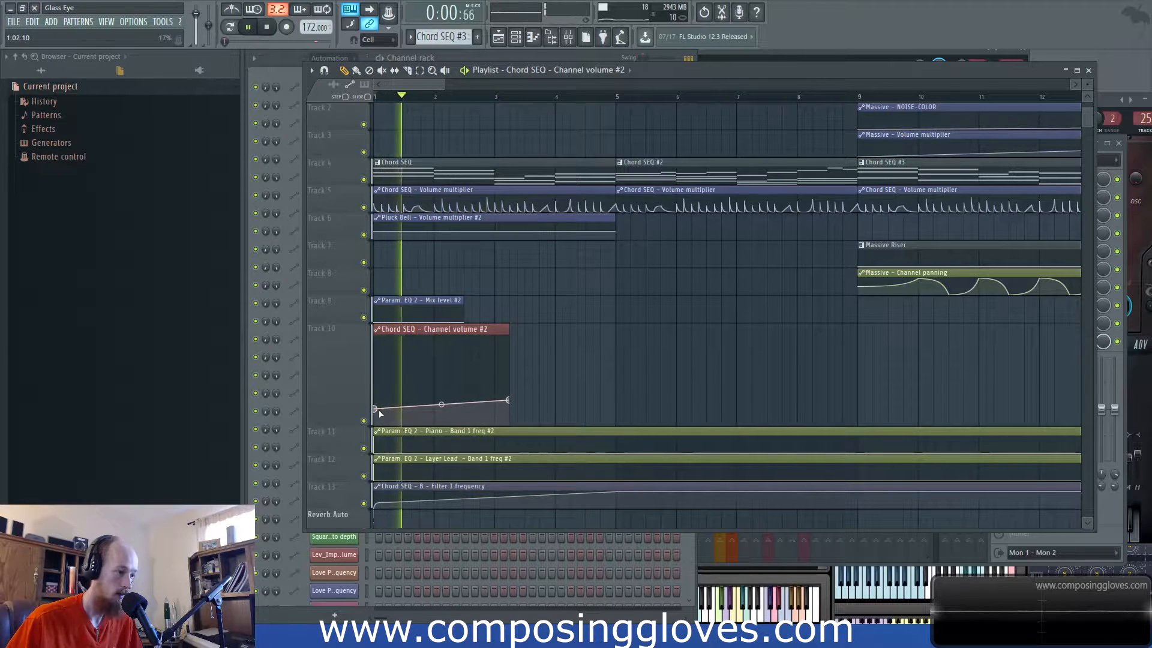
drag(508, 401, 504, 404)
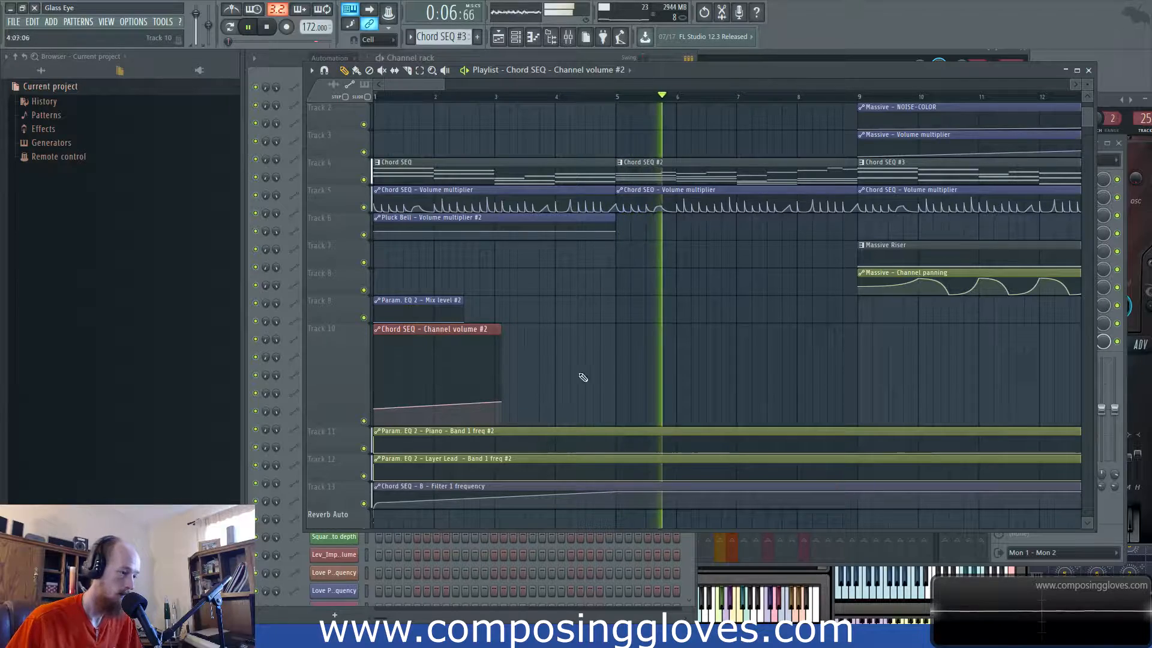
key(space)
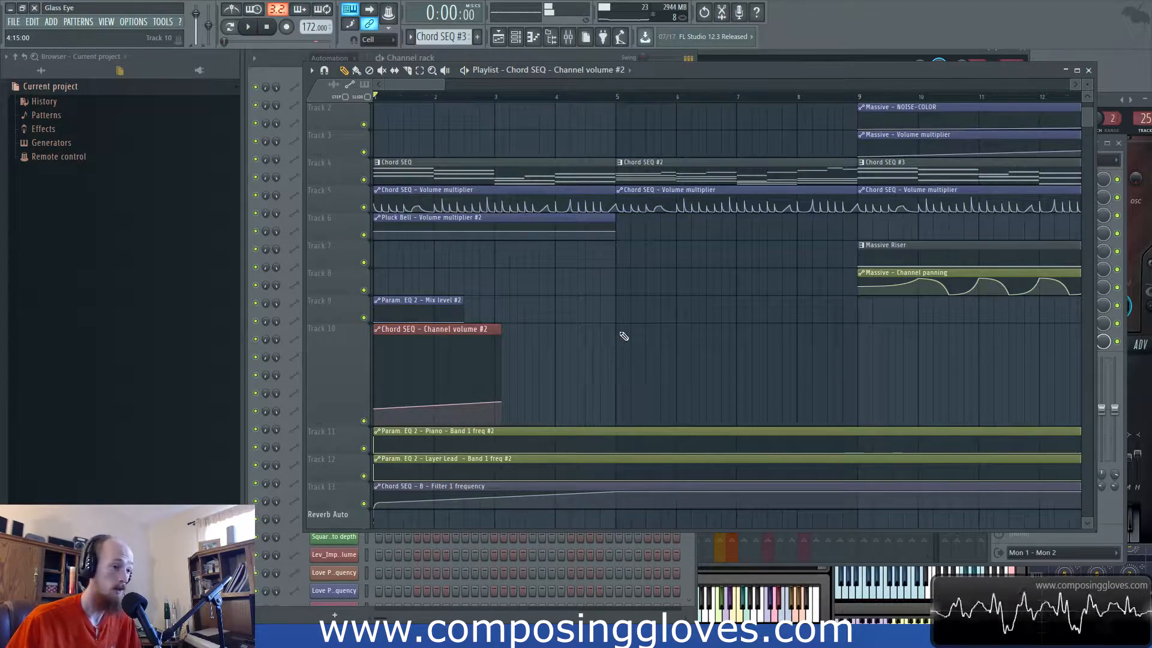
Step: Review the arrangement's overall clip layout, from the intro through to the closing section after bar 103
scroll(622, 335, down, 5)
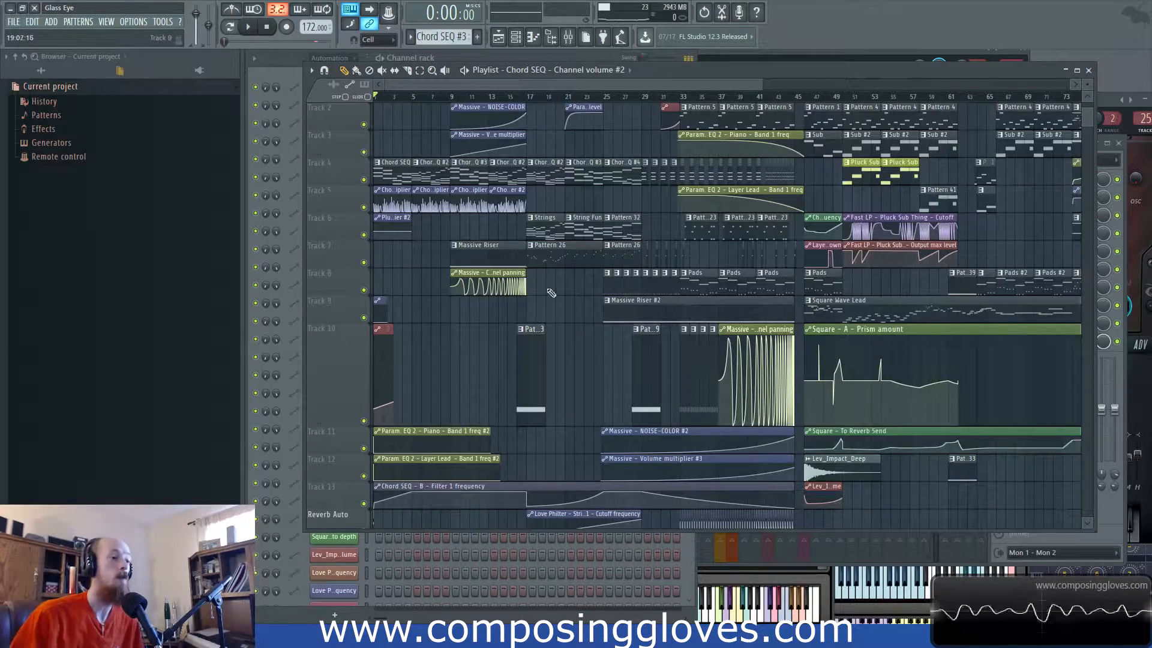
scroll(551, 292, up, 1)
scroll(872, 297, down, 2)
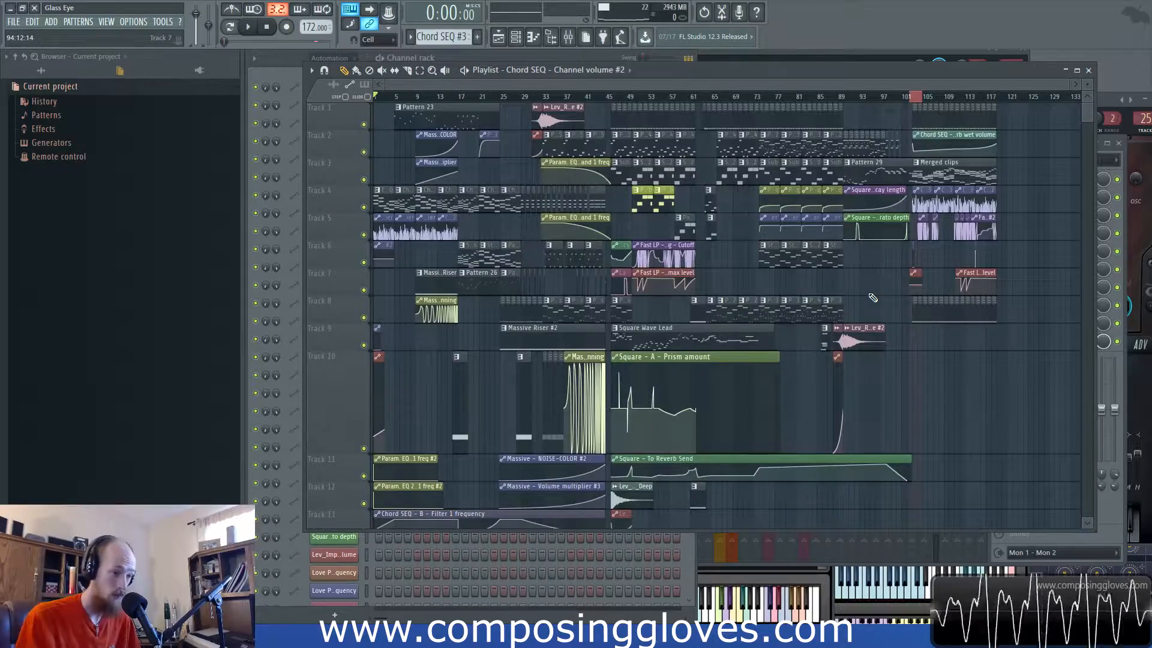
scroll(879, 284, up, 5)
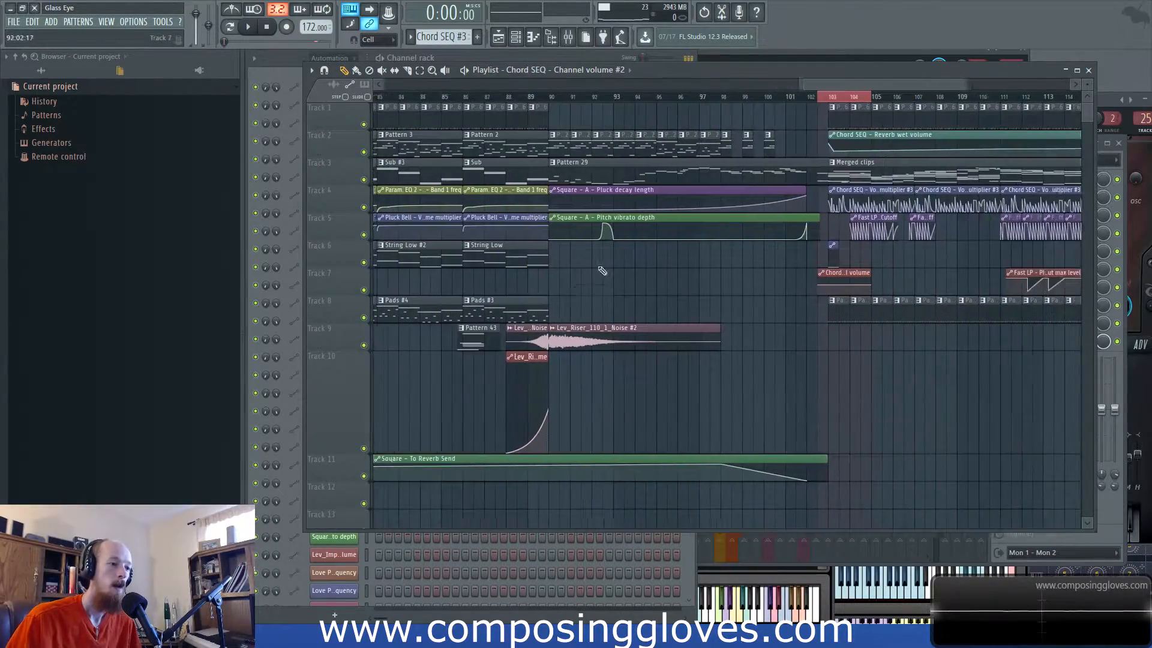
scroll(730, 238, down, 5)
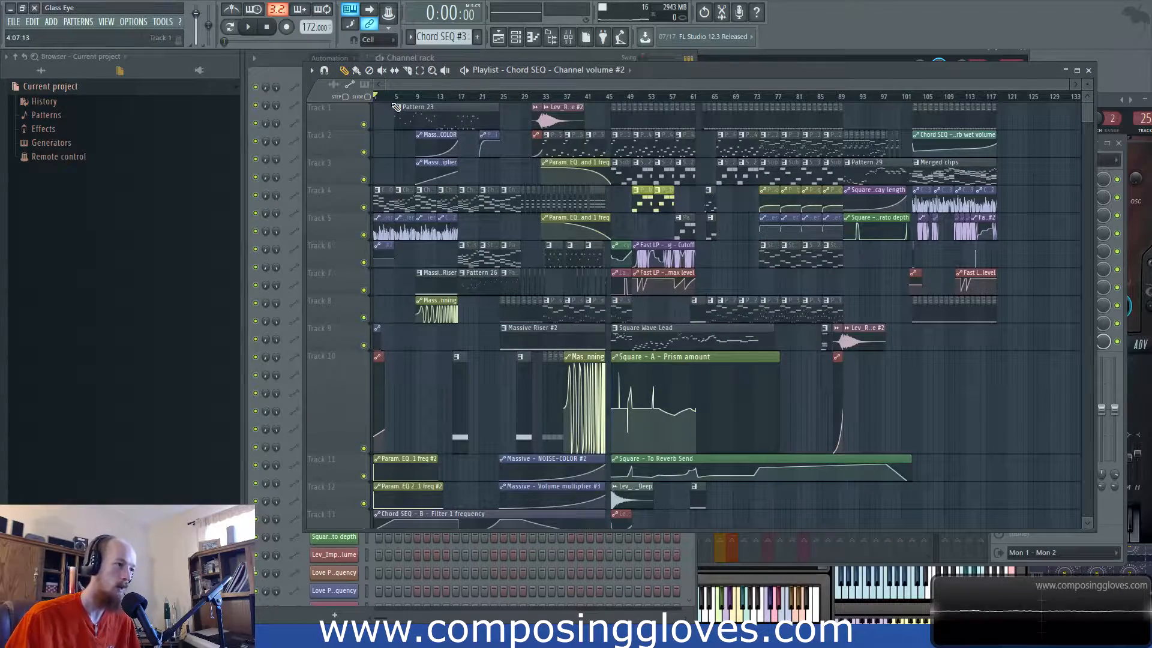
scroll(620, 331, down, 6)
scroll(600, 334, up, 6)
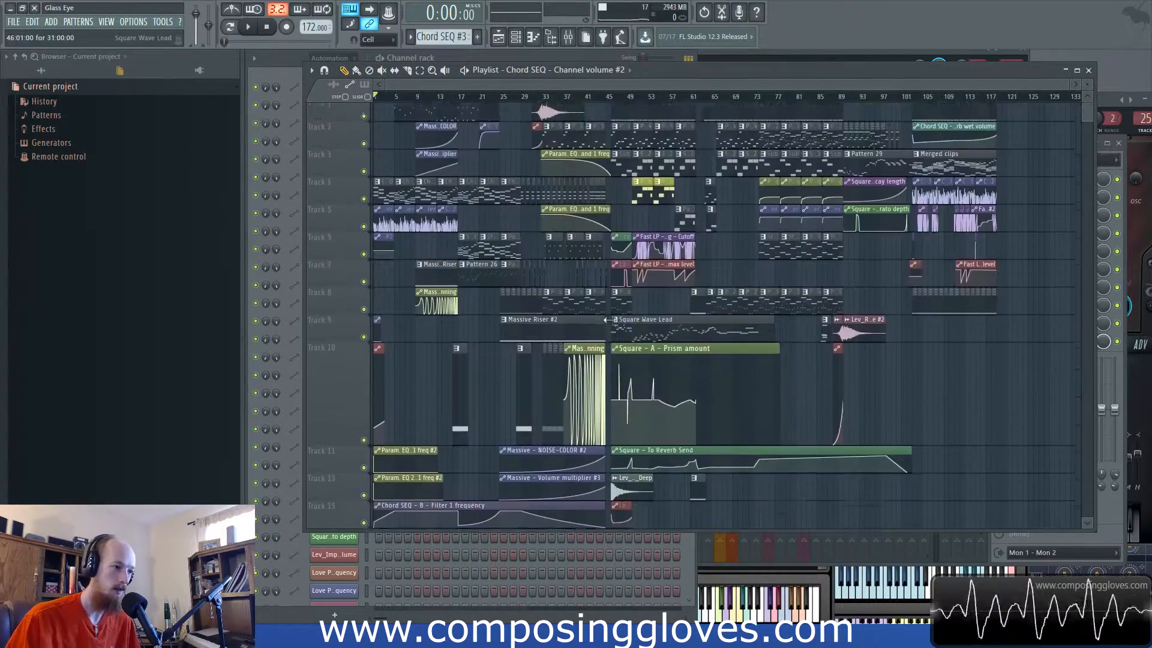
scroll(426, 336, up, 3)
Step: Shrink Track 10 back to about the height of its neighbouring tracks
drag(438, 357, 494, 343)
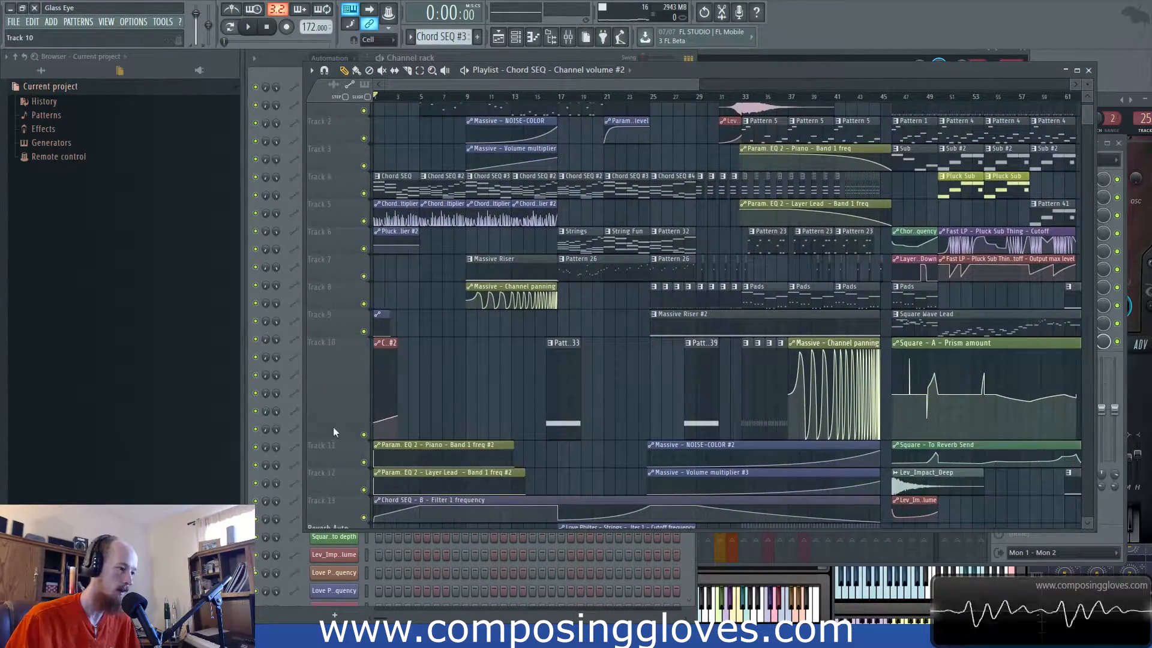
drag(319, 437, 355, 356)
scroll(922, 327, up, 2)
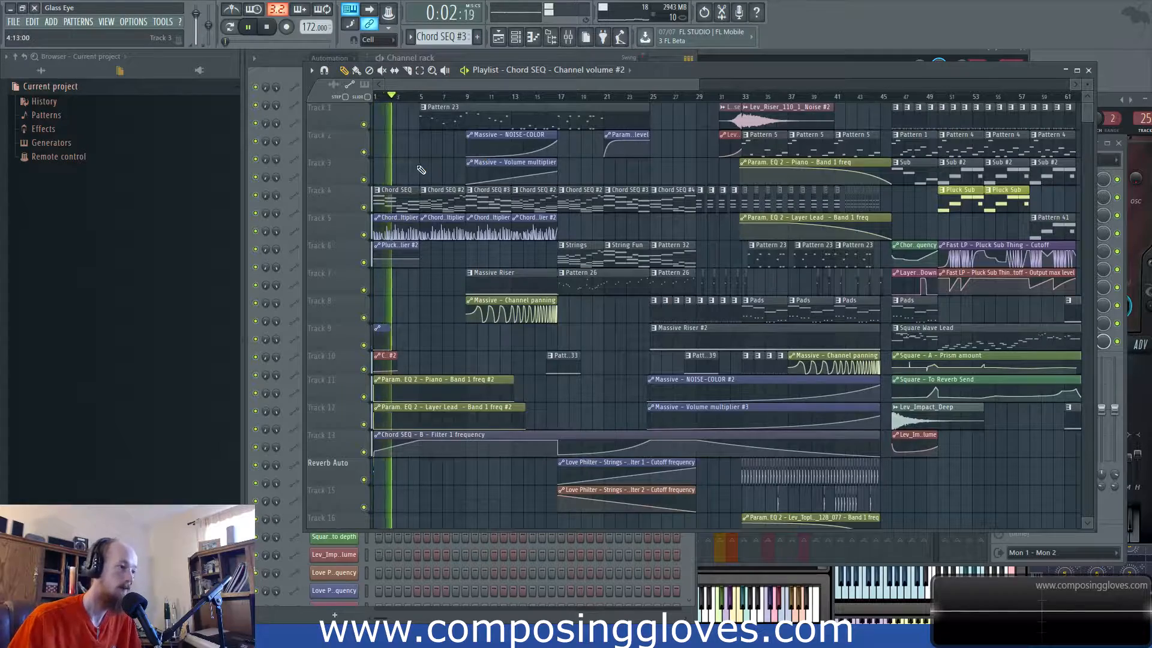
Step: Extend the Chord SEQ reverb wet volume clip at bar 103 on Track 2 to a length of 27 bars
scroll(421, 170, up, 3)
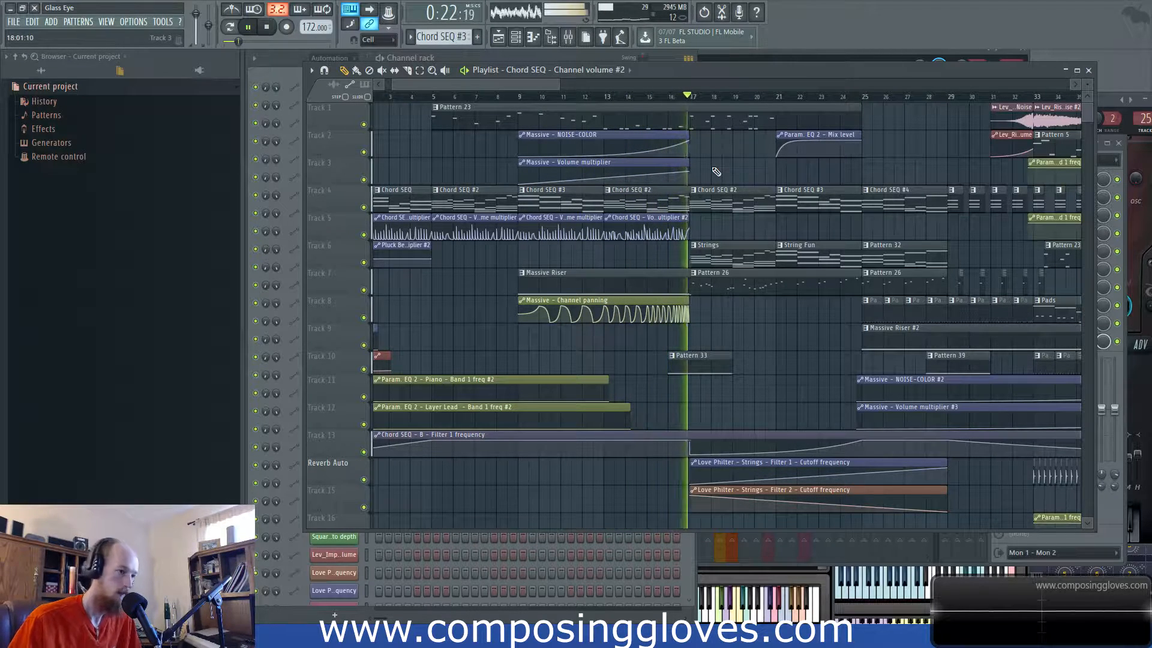
scroll(676, 182, right, 5)
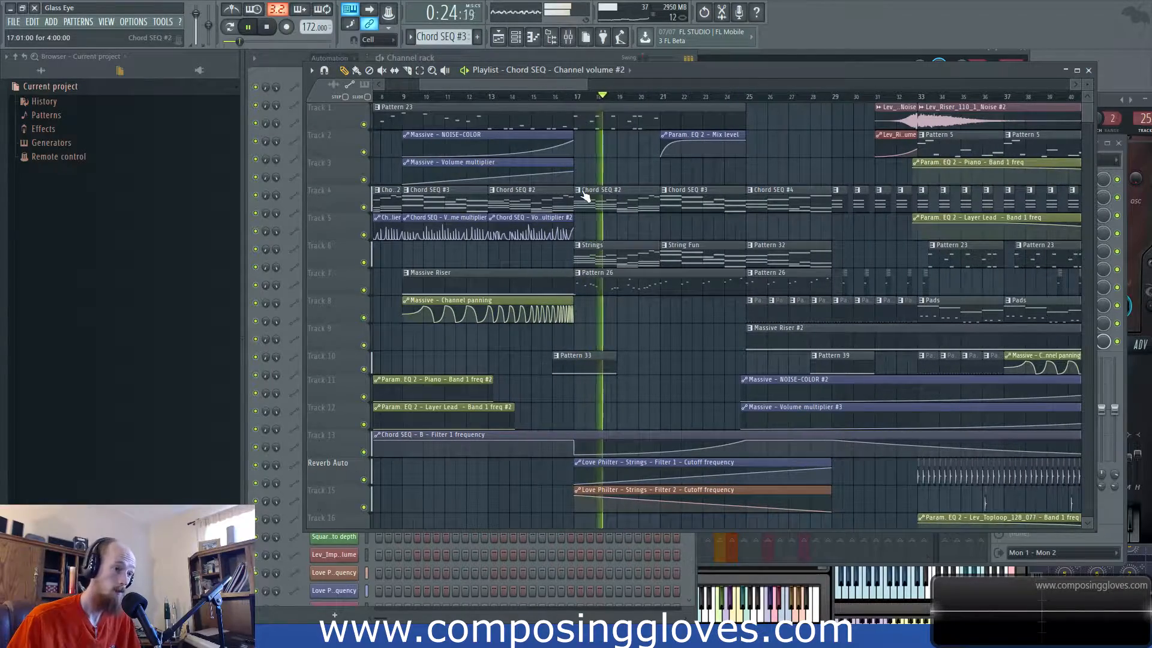
scroll(744, 179, right, 3)
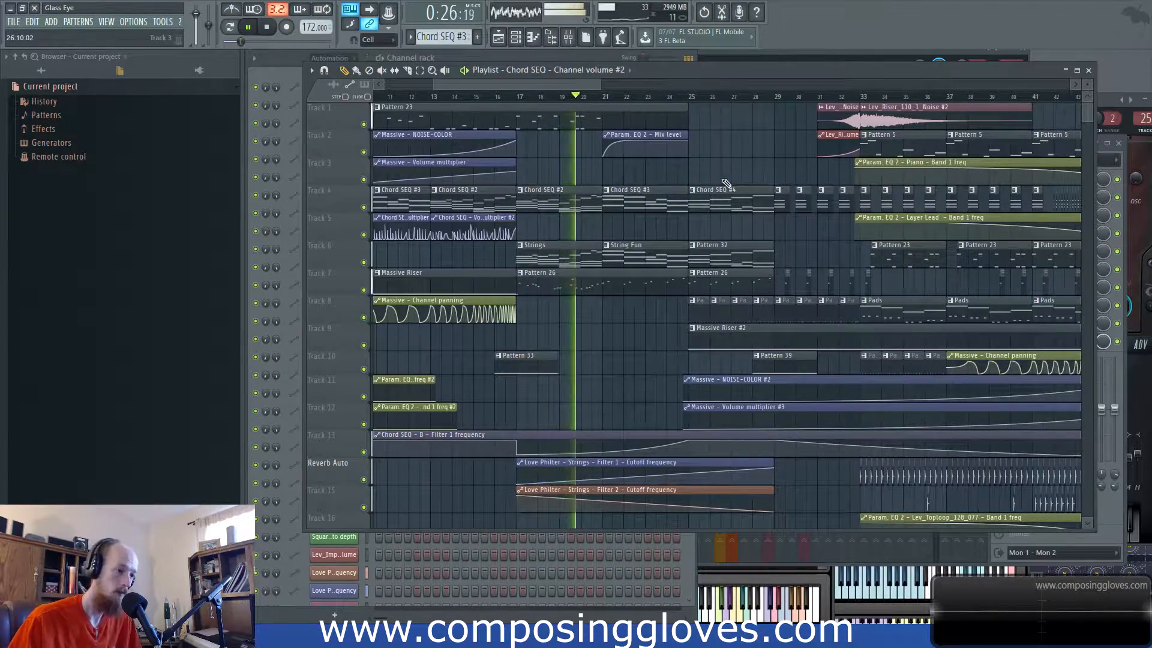
scroll(729, 183, down, 2)
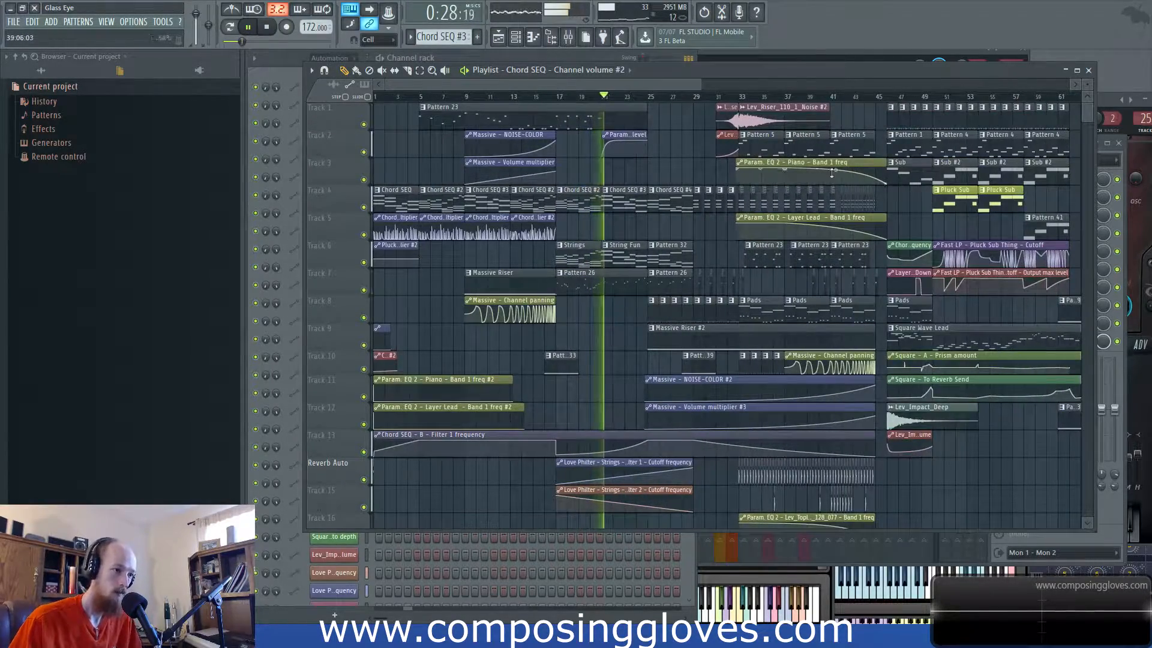
scroll(758, 177, right, 10)
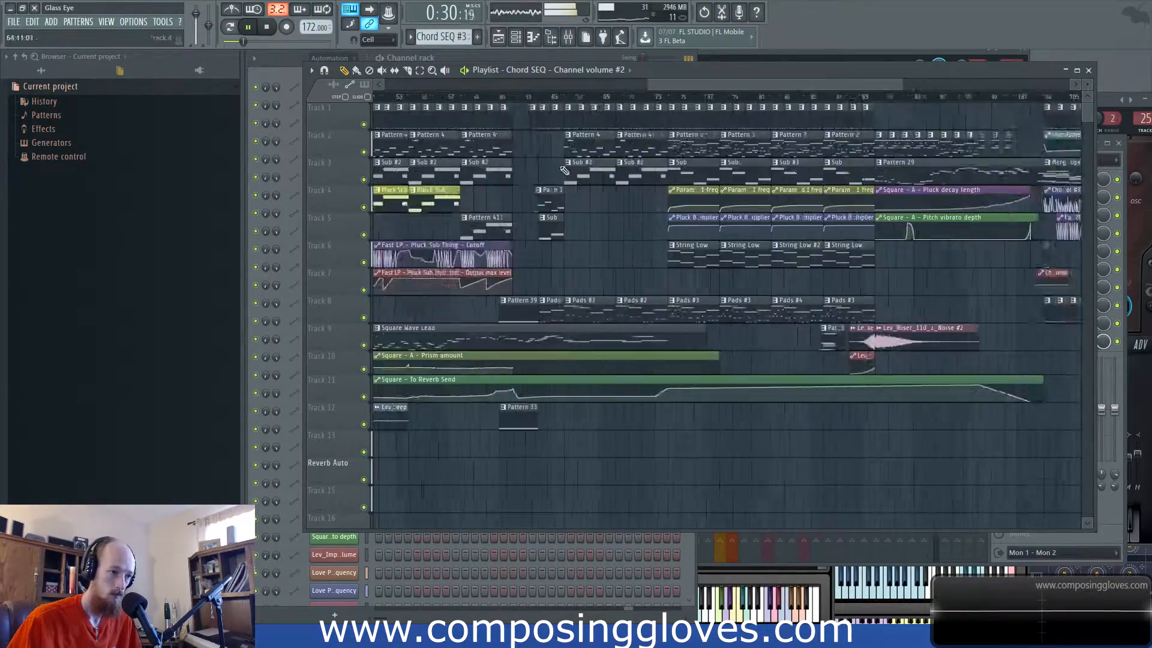
scroll(926, 183, up, 2)
scroll(900, 174, right, 10)
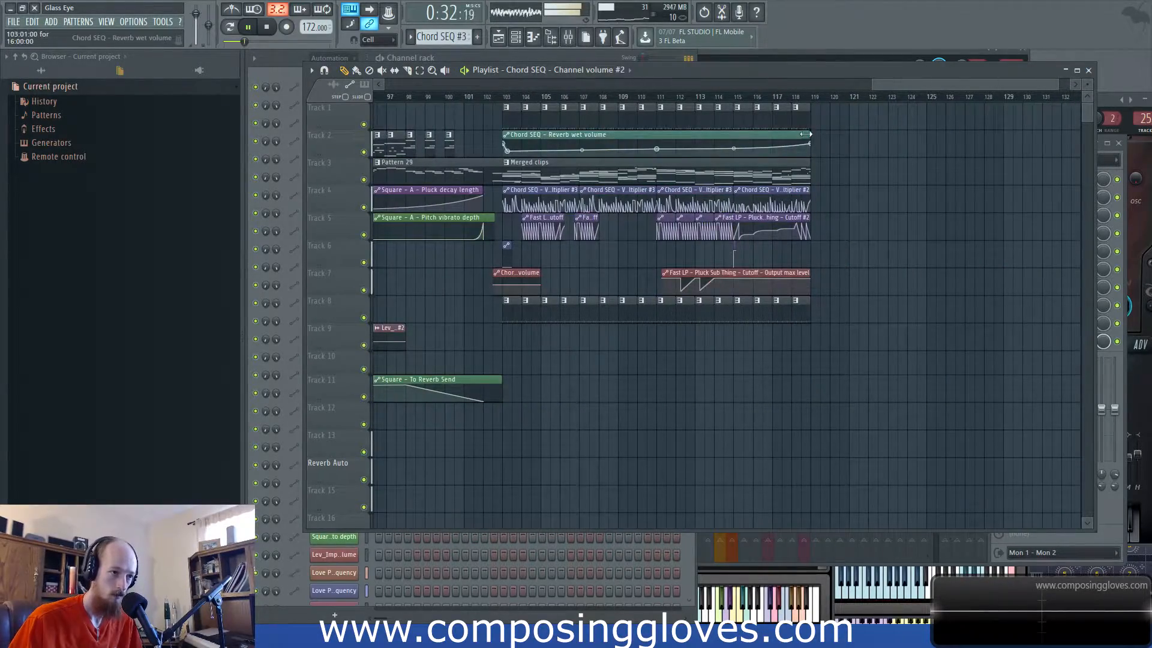
drag(806, 134, 1015, 125)
Step: Follow playback from about bar 25 through the build-up and into the section starting at bar 46, checking the transitions
drag(937, 83, 144, 109)
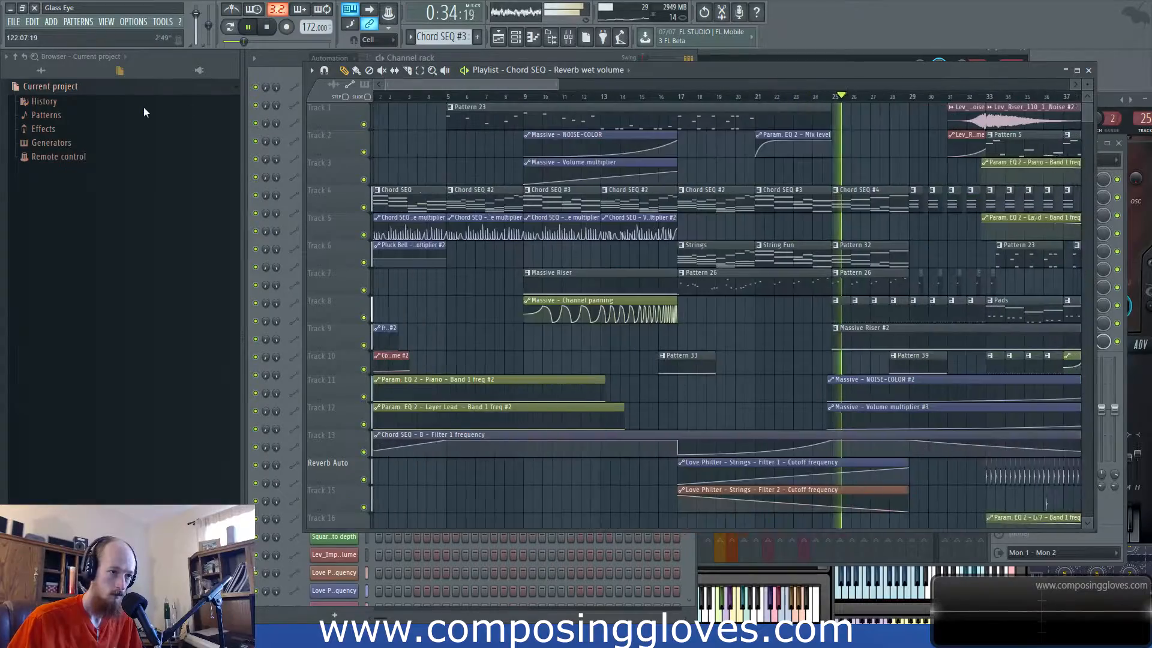
scroll(483, 198, right, 8)
scroll(564, 221, up, 2)
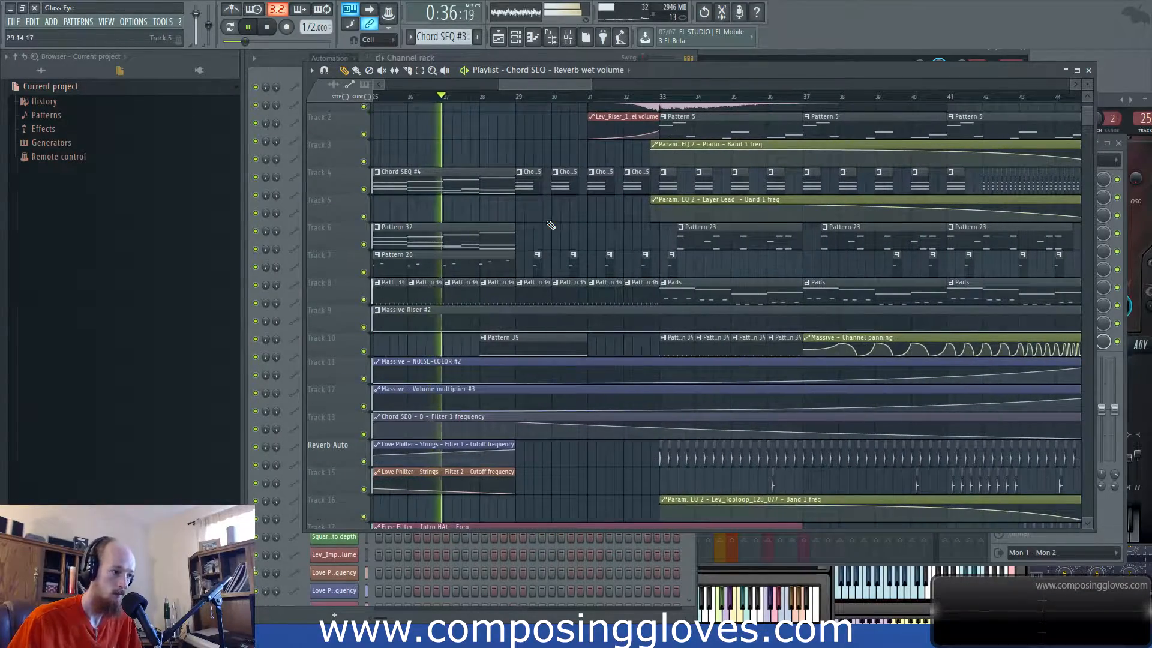
scroll(551, 225, up, 1)
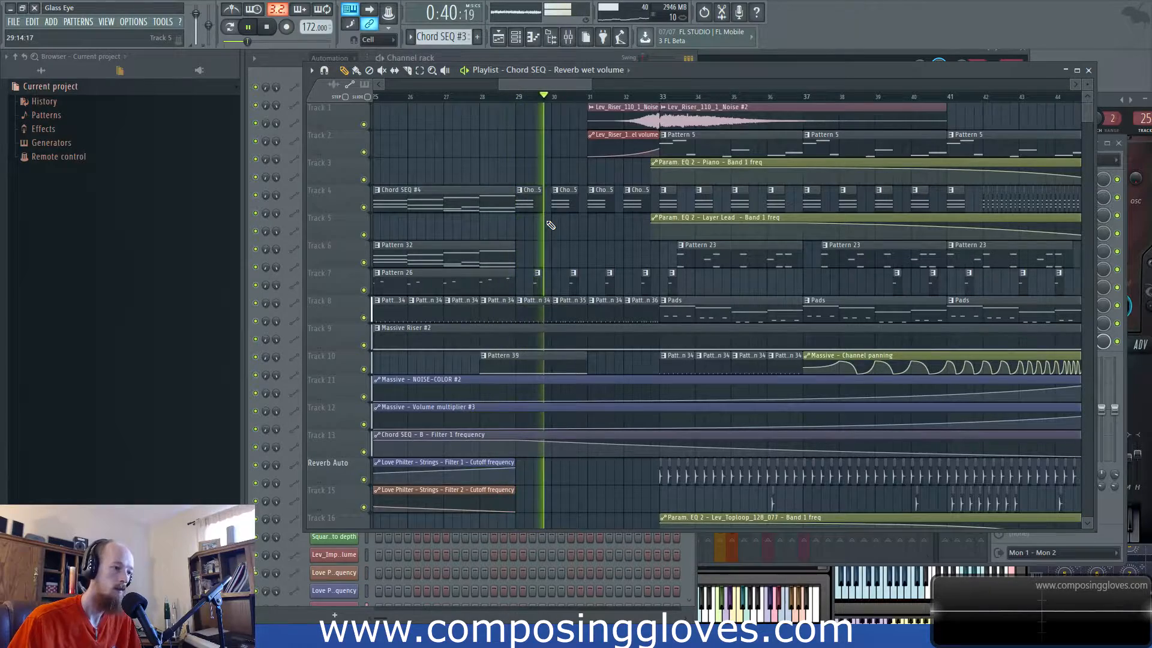
scroll(551, 225, down, 10)
scroll(556, 225, up, 10)
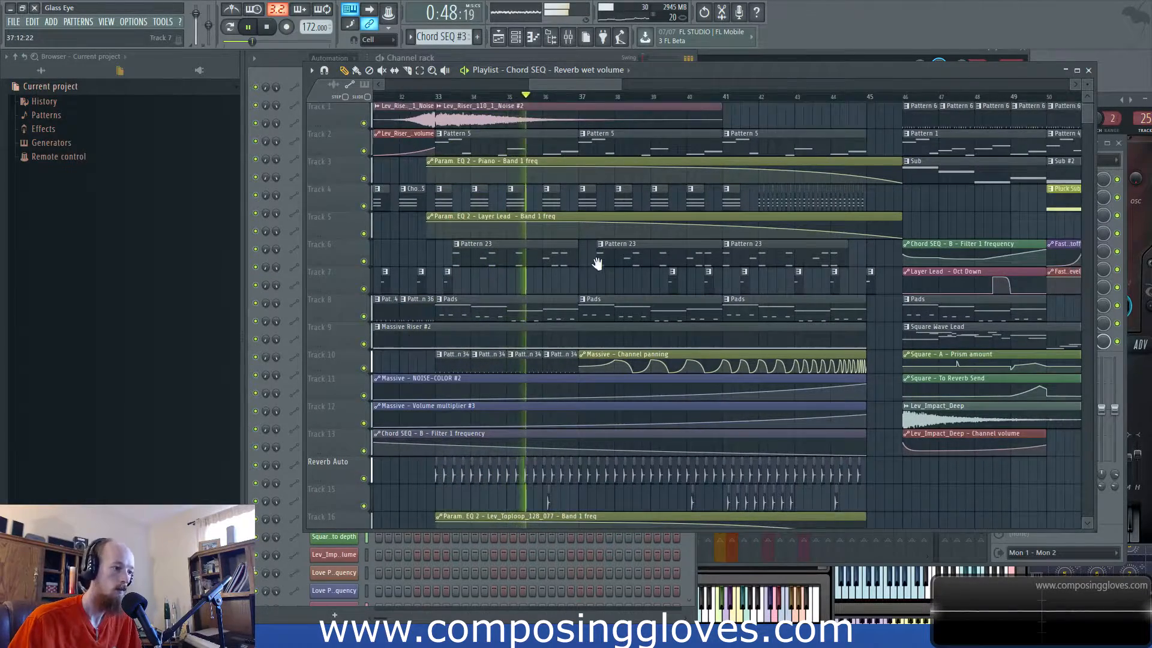
scroll(602, 270, down, 10)
scroll(588, 251, up, 8)
scroll(553, 294, up, 2)
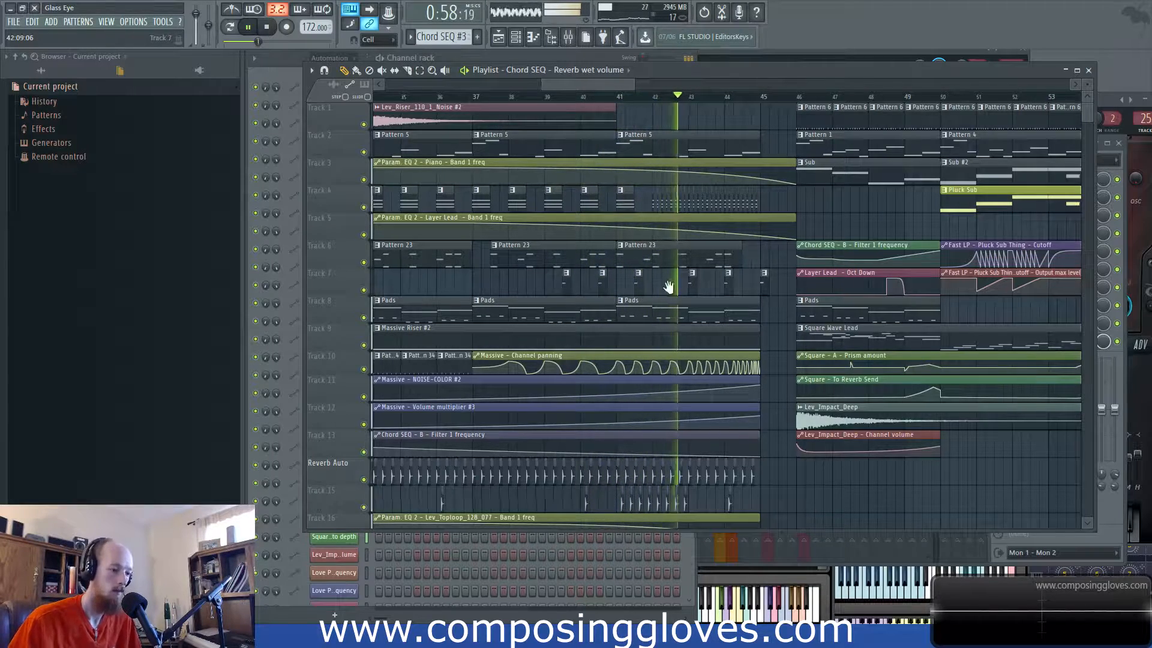
scroll(588, 284, down, 7)
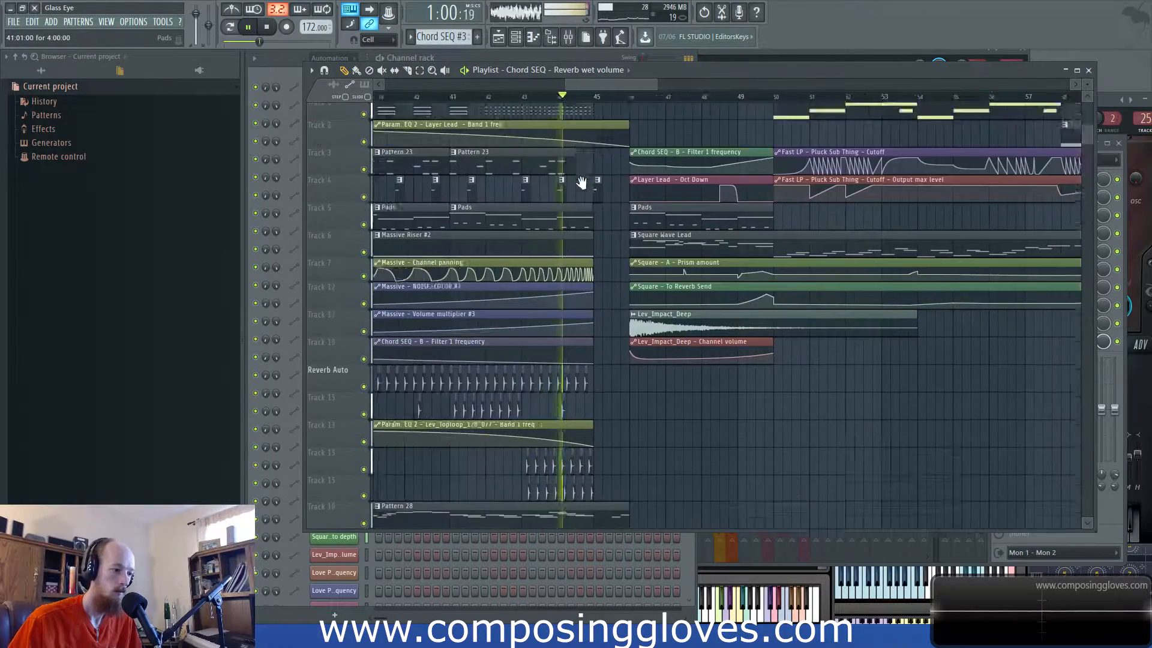
scroll(564, 258, up, 6)
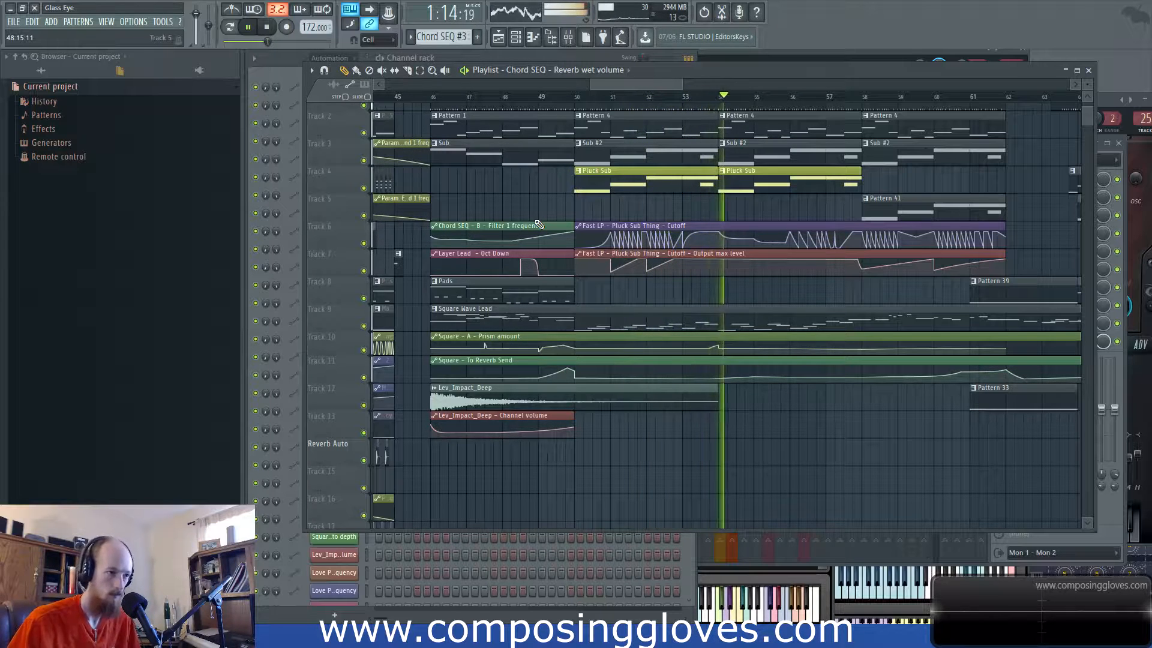
Step: Follow playback through the middle sections from about bar 54 to bar 98, checking the transitions between them
drag(729, 211, 642, 262)
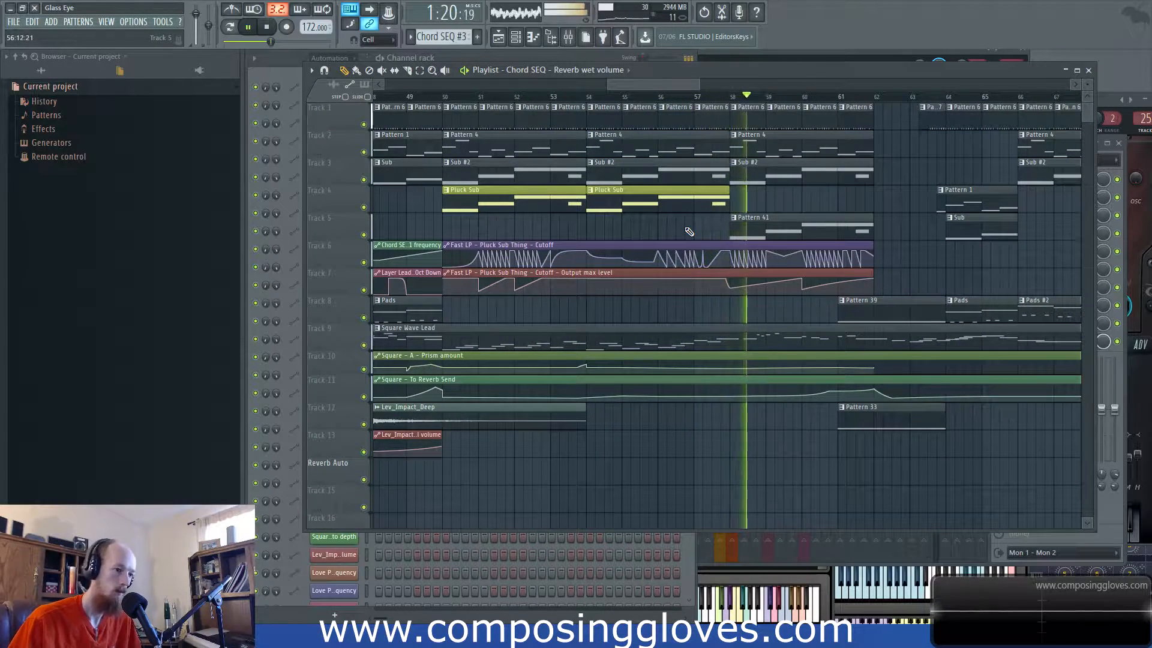
drag(750, 214, 641, 234)
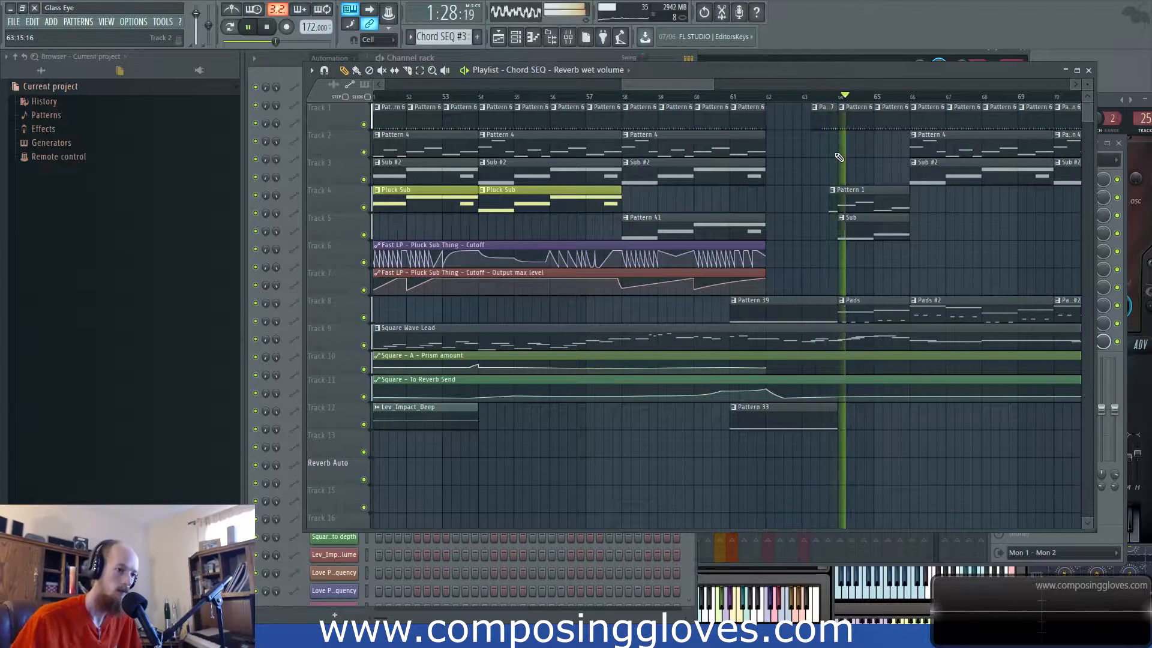
drag(841, 160, 639, 190)
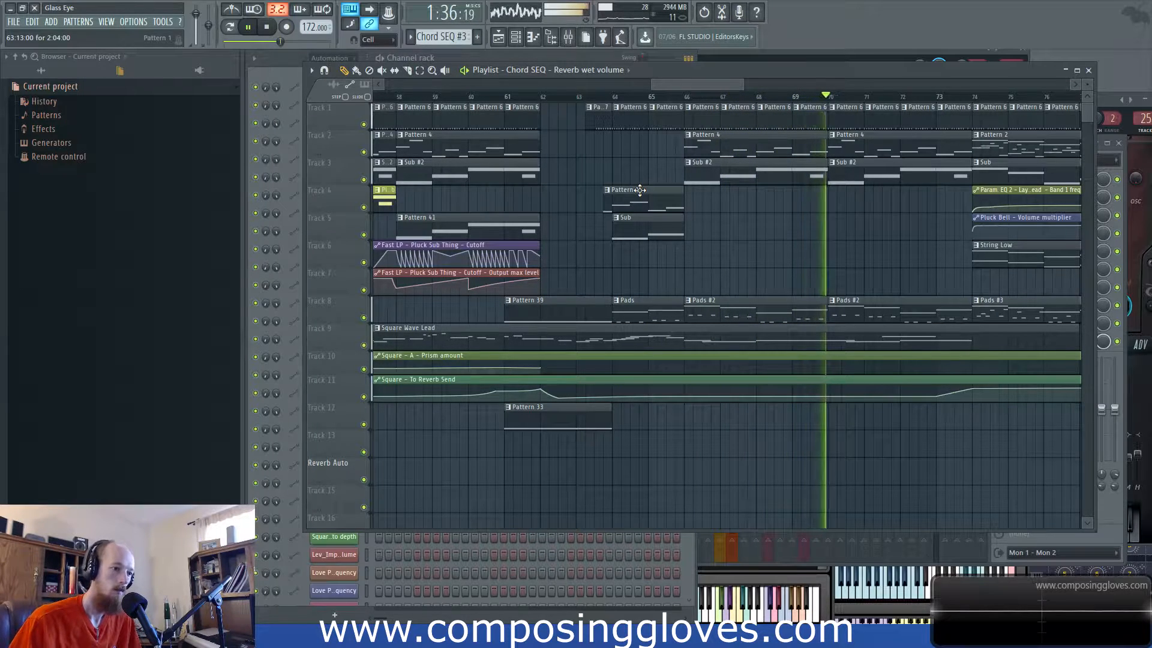
scroll(720, 228, right, 5)
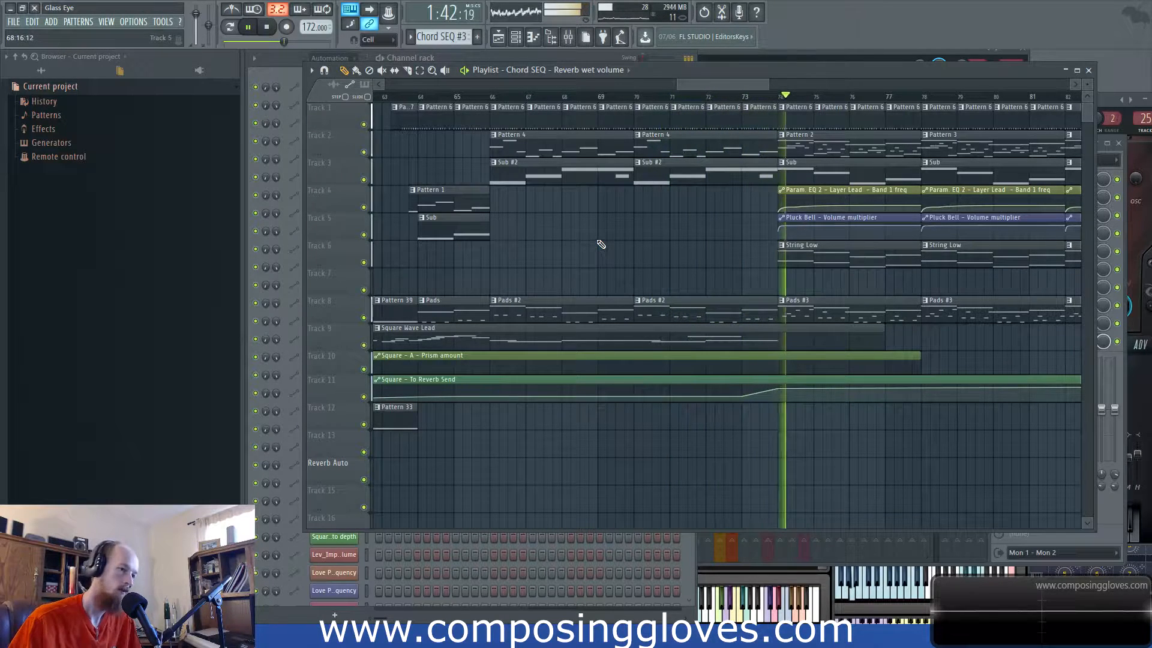
scroll(660, 279, right, 4)
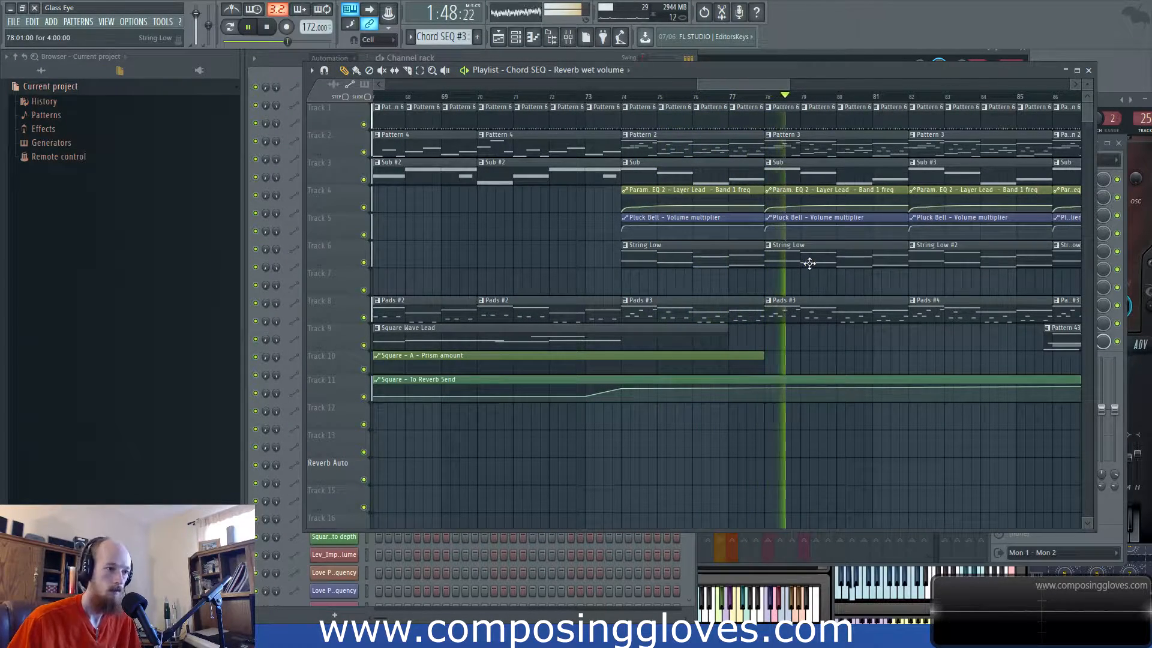
scroll(702, 300, right, 3)
drag(769, 284, 702, 311)
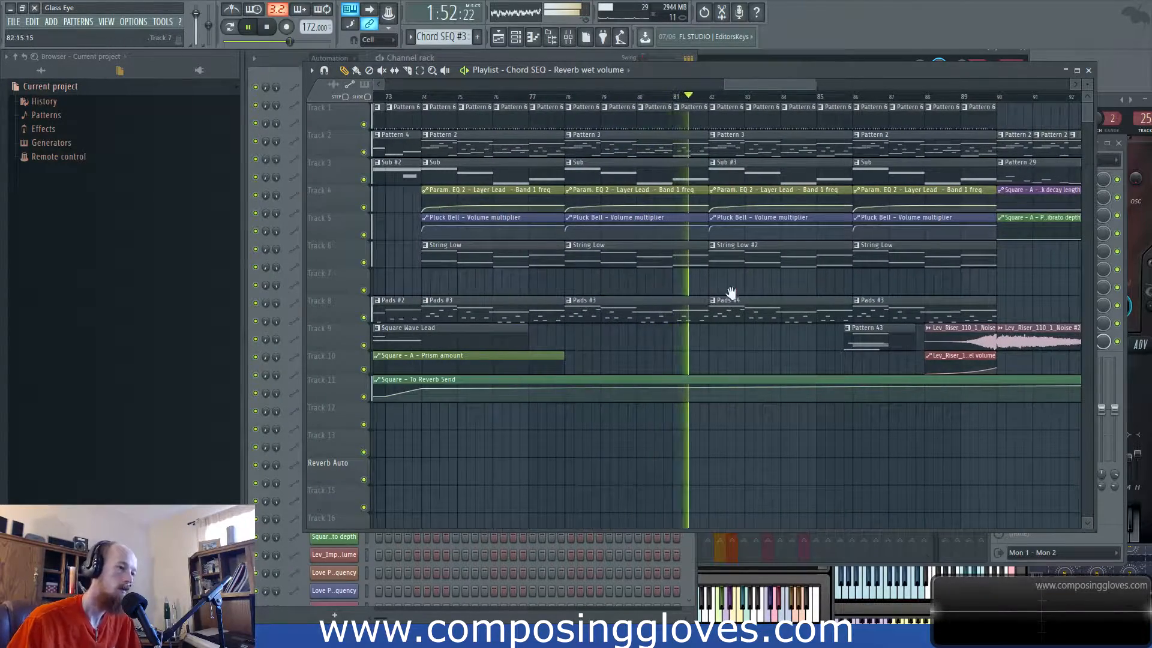
scroll(727, 291, down, 4)
drag(825, 261, 702, 294)
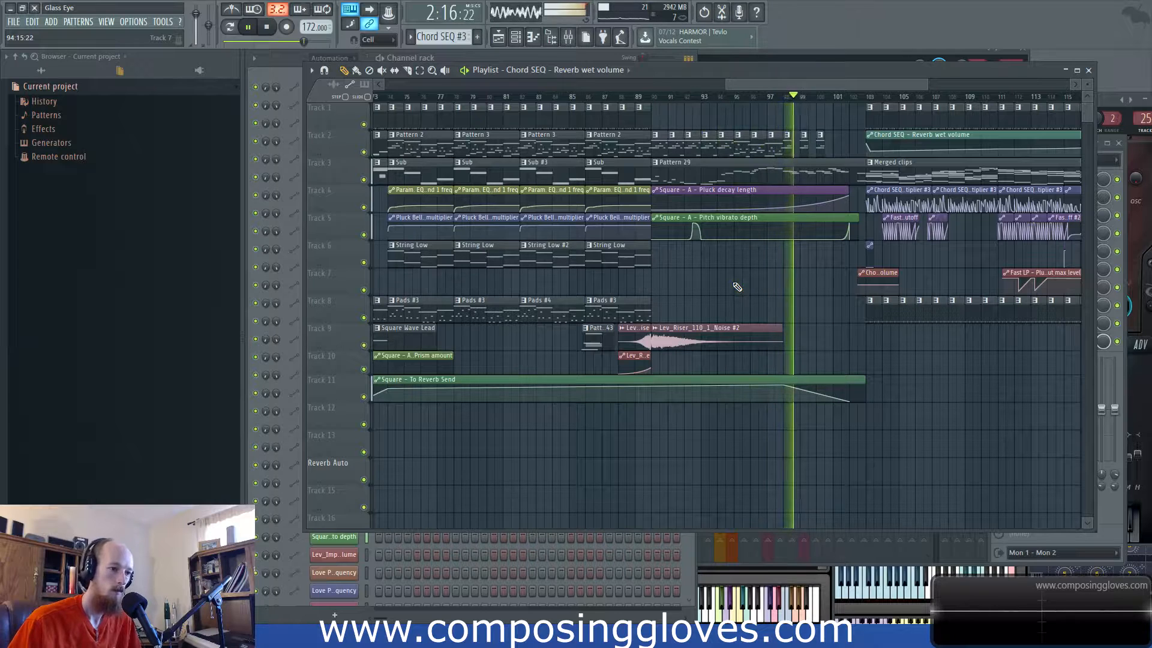
Step: Listen to the closing section from bar 103 and check the ending under the extended Chord SEQ reverb wet volume clip
scroll(720, 300, right, 4)
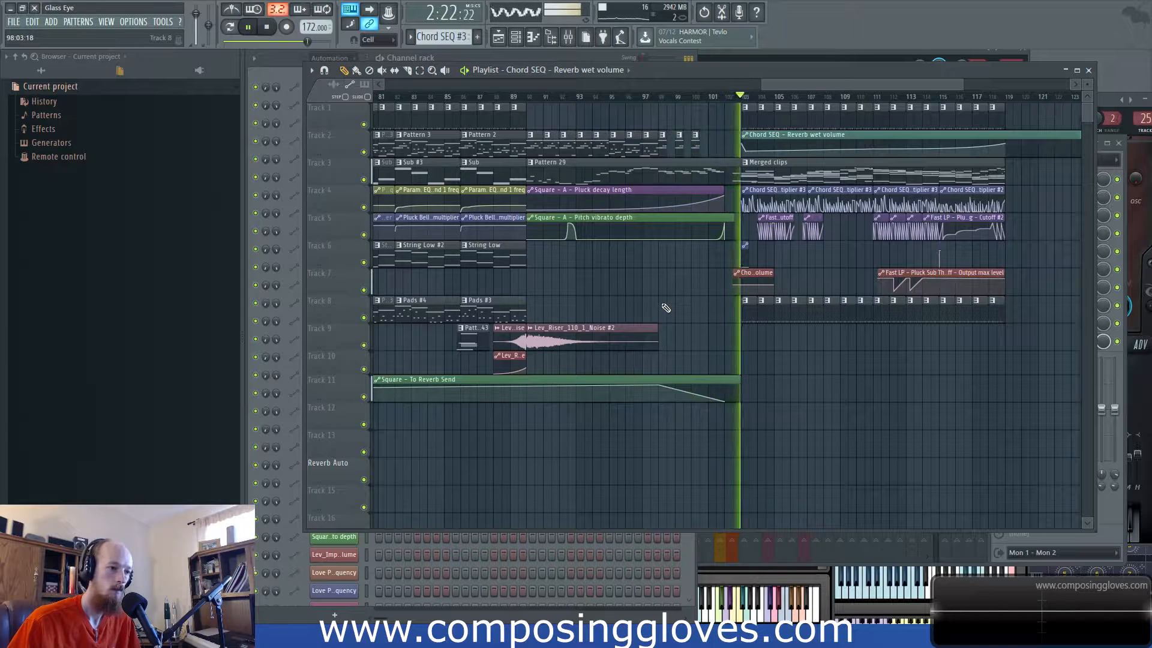
scroll(828, 312, right, 2)
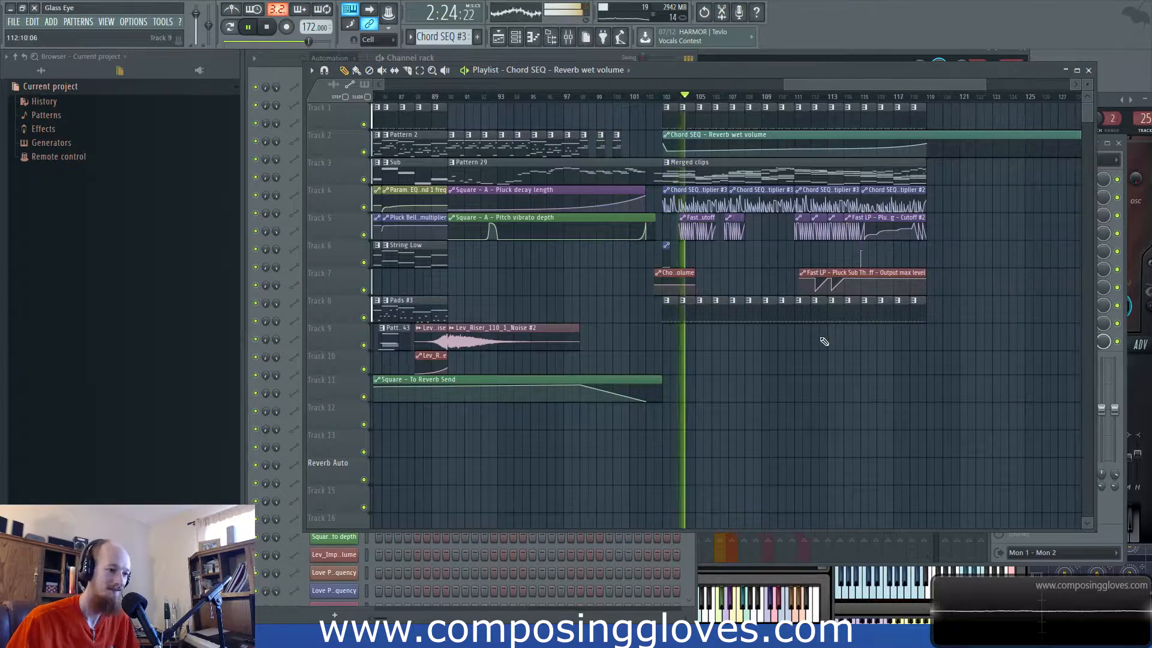
scroll(780, 309, right, 2)
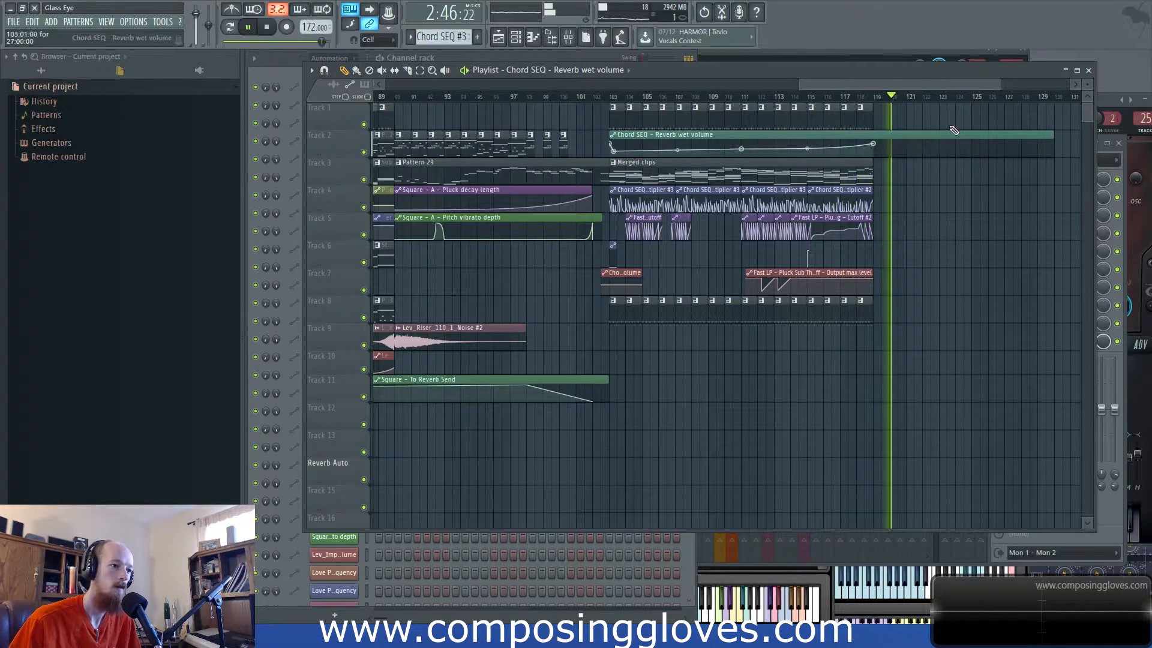
drag(922, 84, 969, 84)
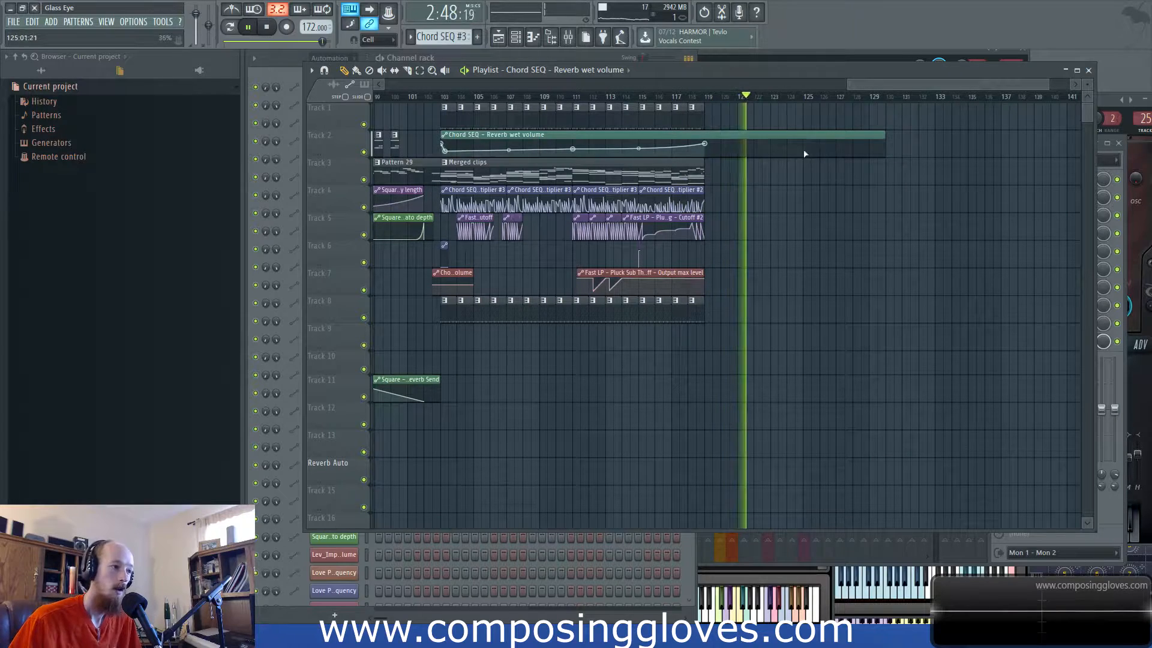
Step: Stop playback and place the song position at the end of the closing clips, about bar 119, to check the song's length
key(space)
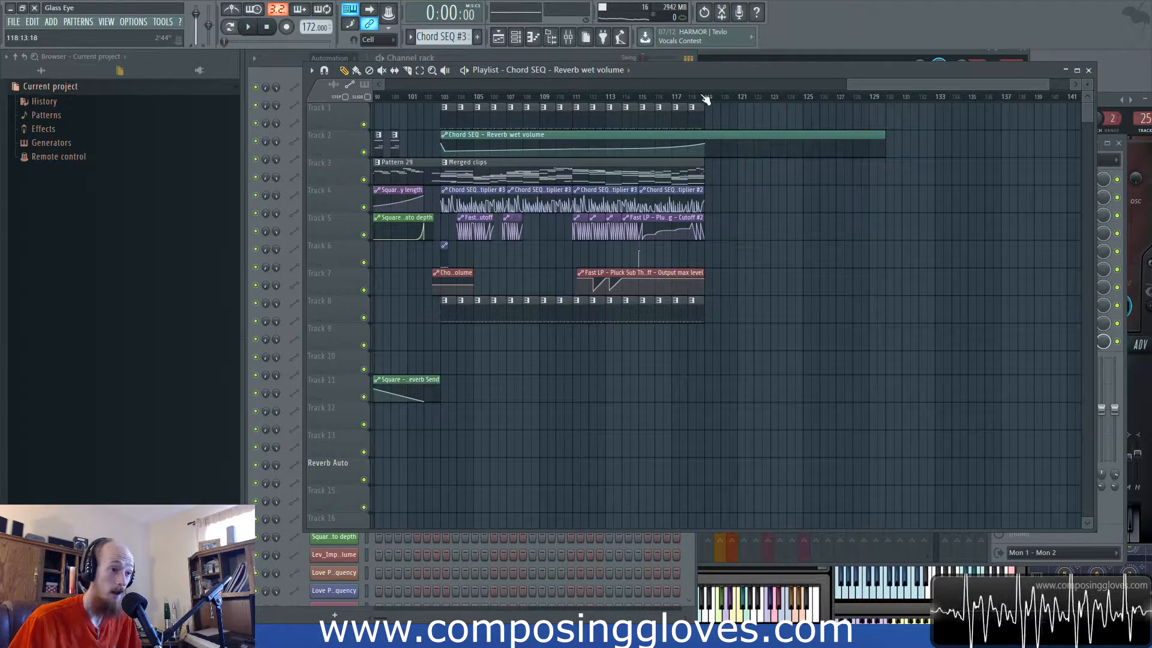
mouse_move(695, 100)
mouse_down()
mouse_move(738, 99)
mouse_move(713, 98)
mouse_up()
ctrl+click(716, 99)
Step: Look over the whole arrangement, examining the Pluck Sub clips at bar 50 on Track 4 and the closing section from bar 103
scroll(711, 120, down, 5)
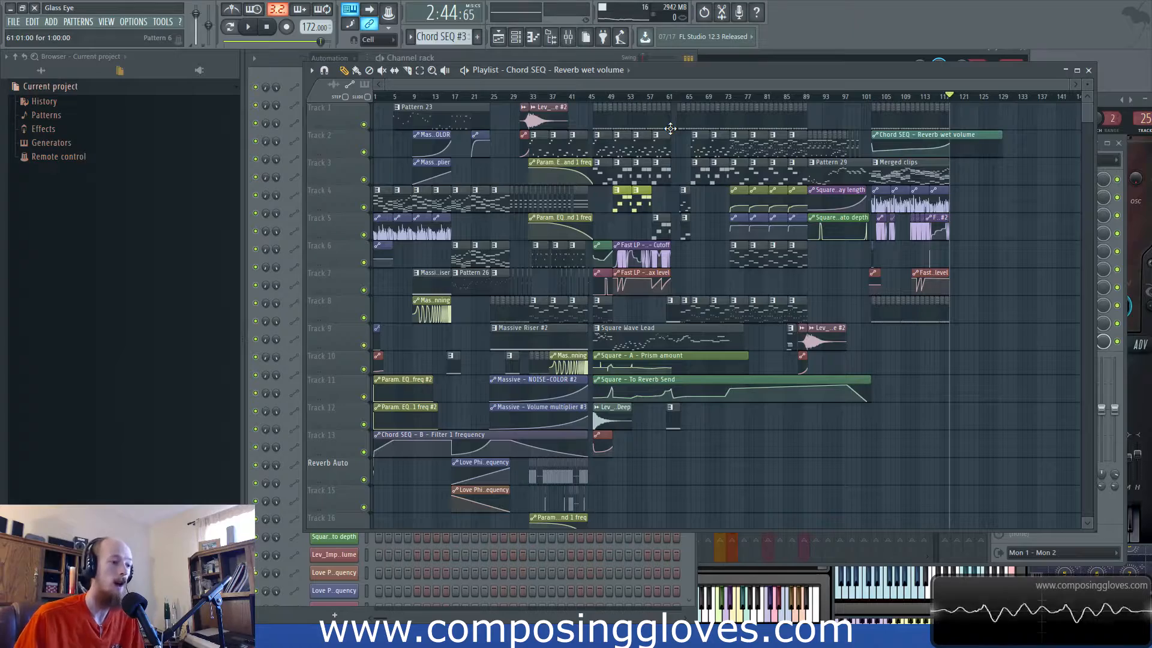
scroll(810, 201, up, 4)
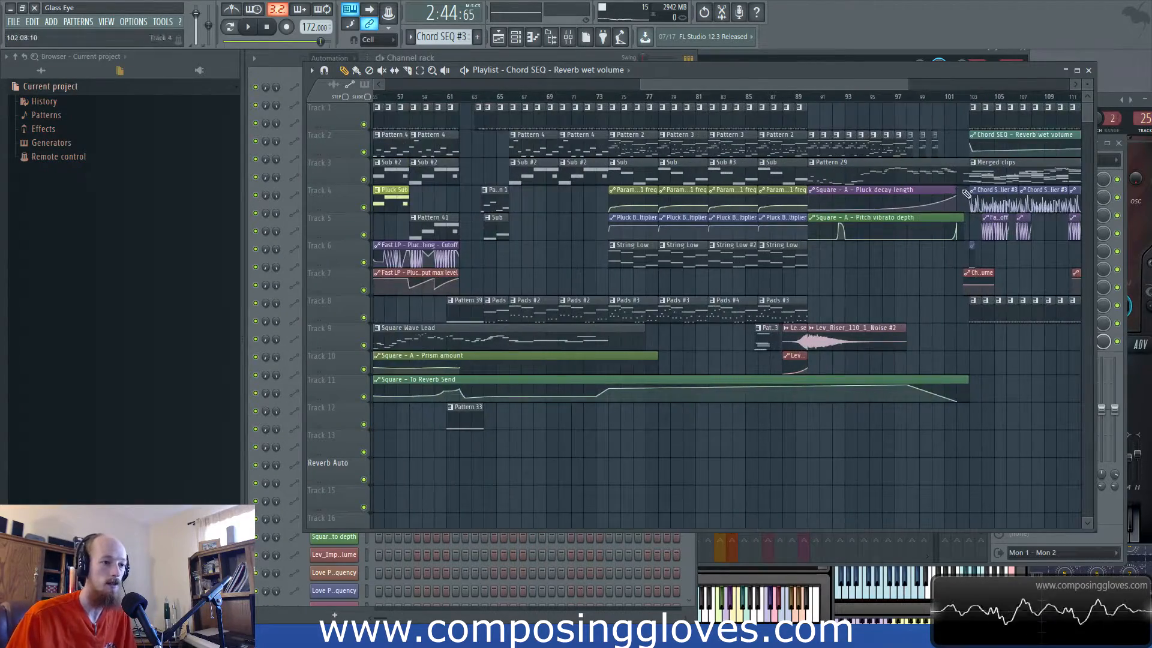
drag(1031, 193, 699, 191)
scroll(851, 95, down, 5)
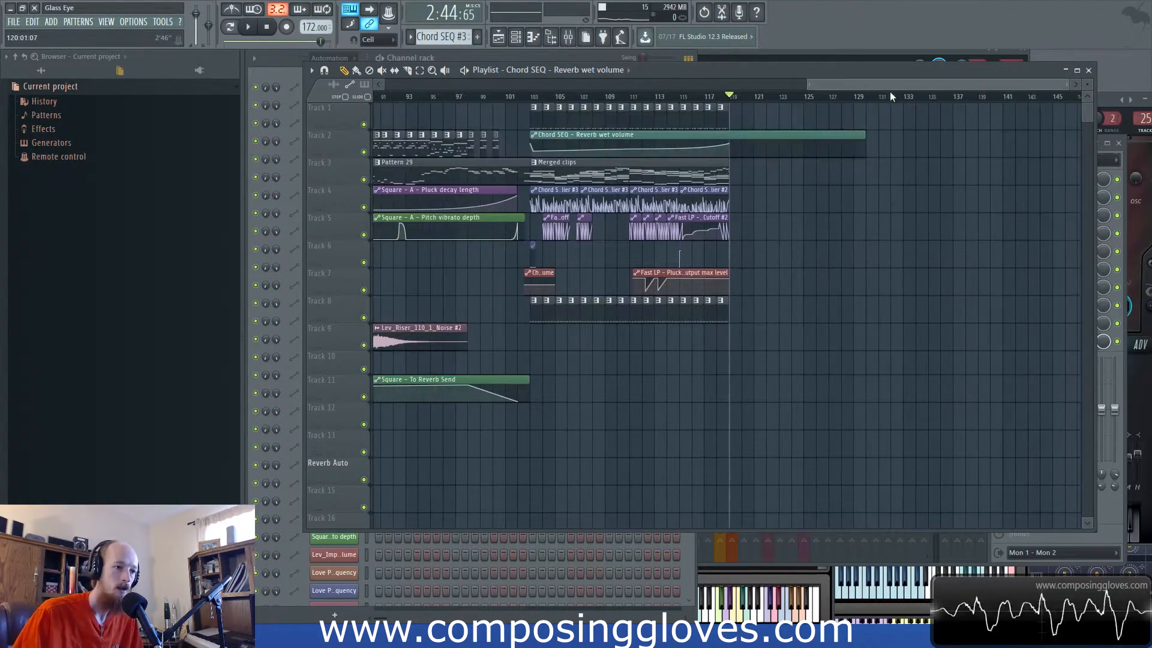
scroll(639, 184, down, 1)
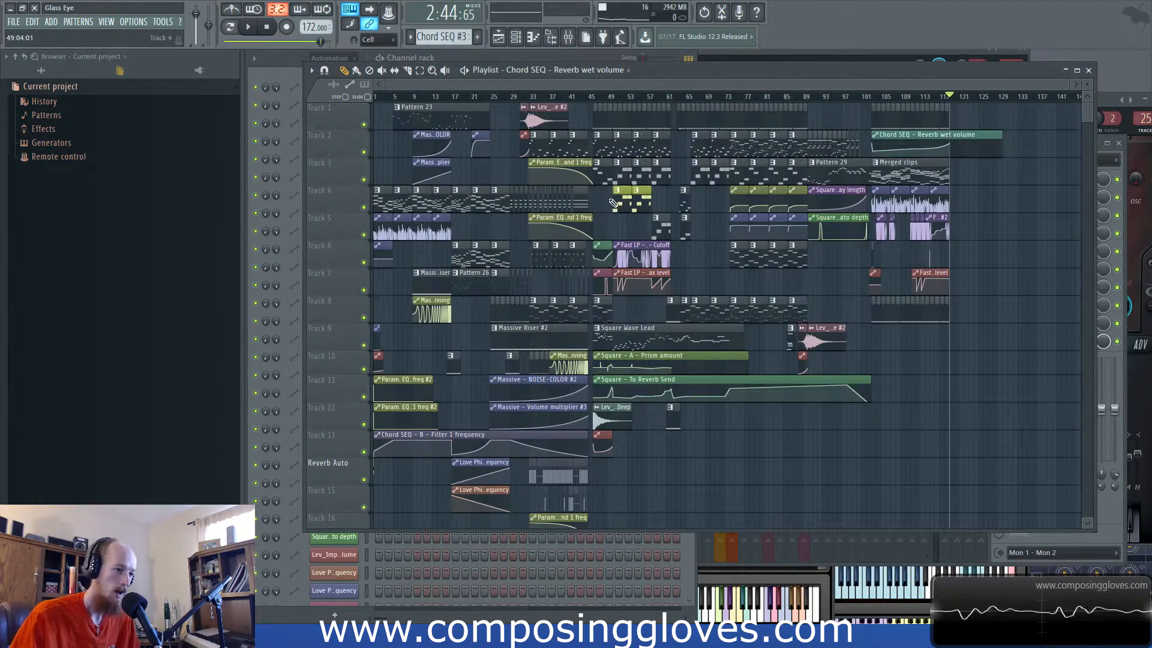
scroll(648, 208, up, 5)
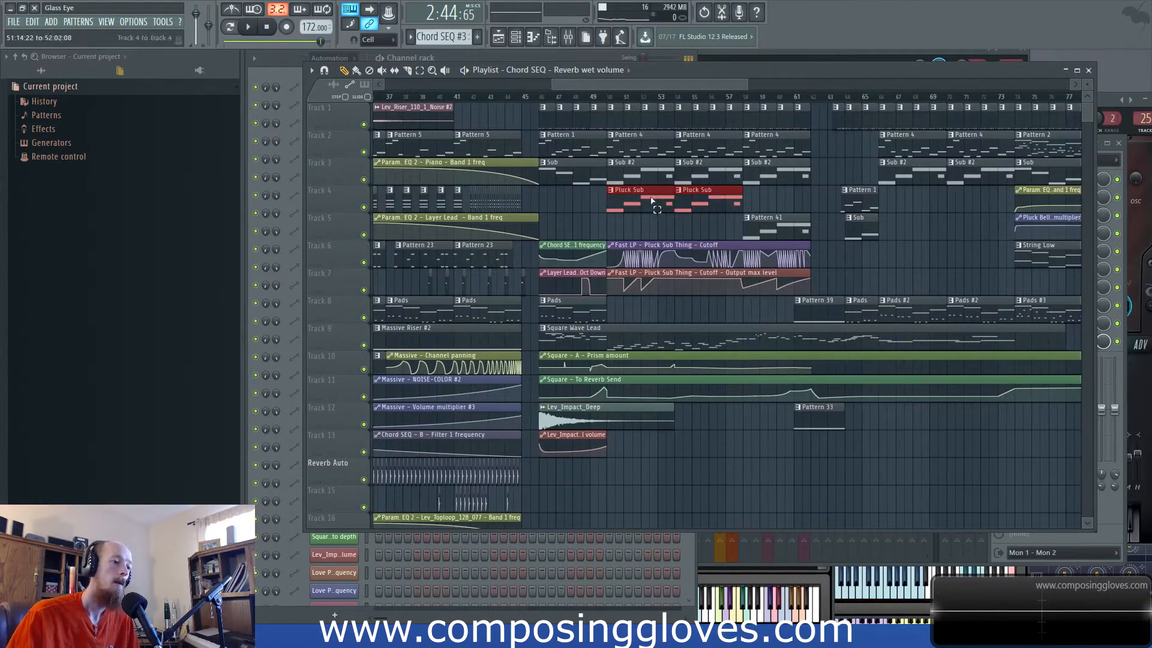
scroll(702, 206, down, 5)
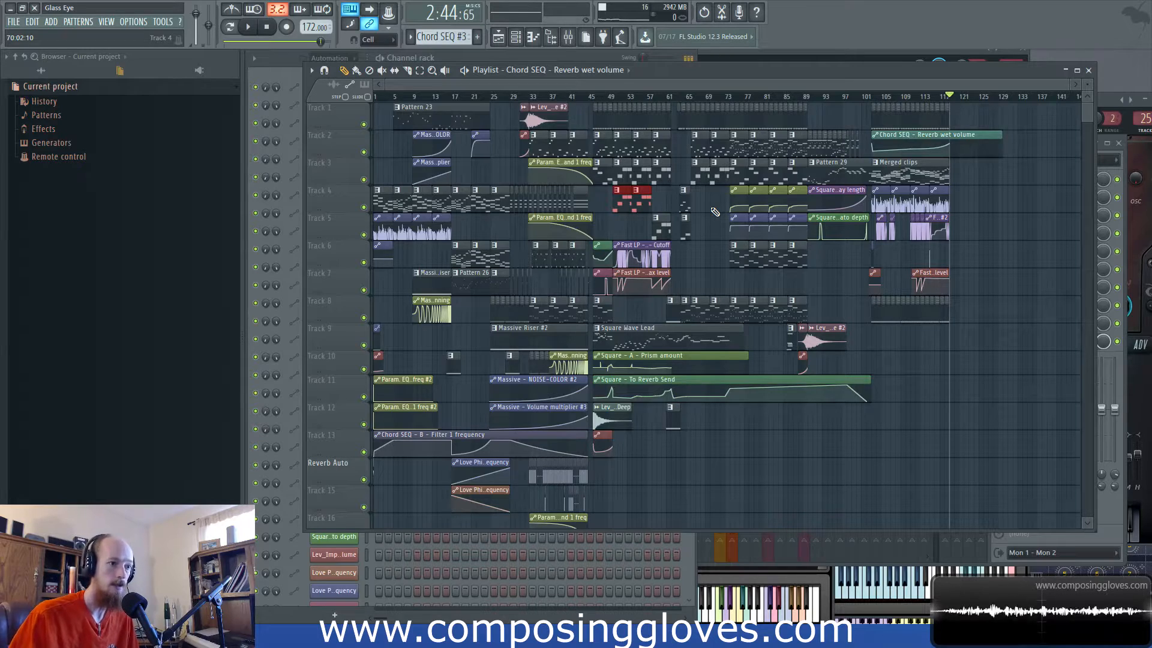
scroll(871, 246, up, 5)
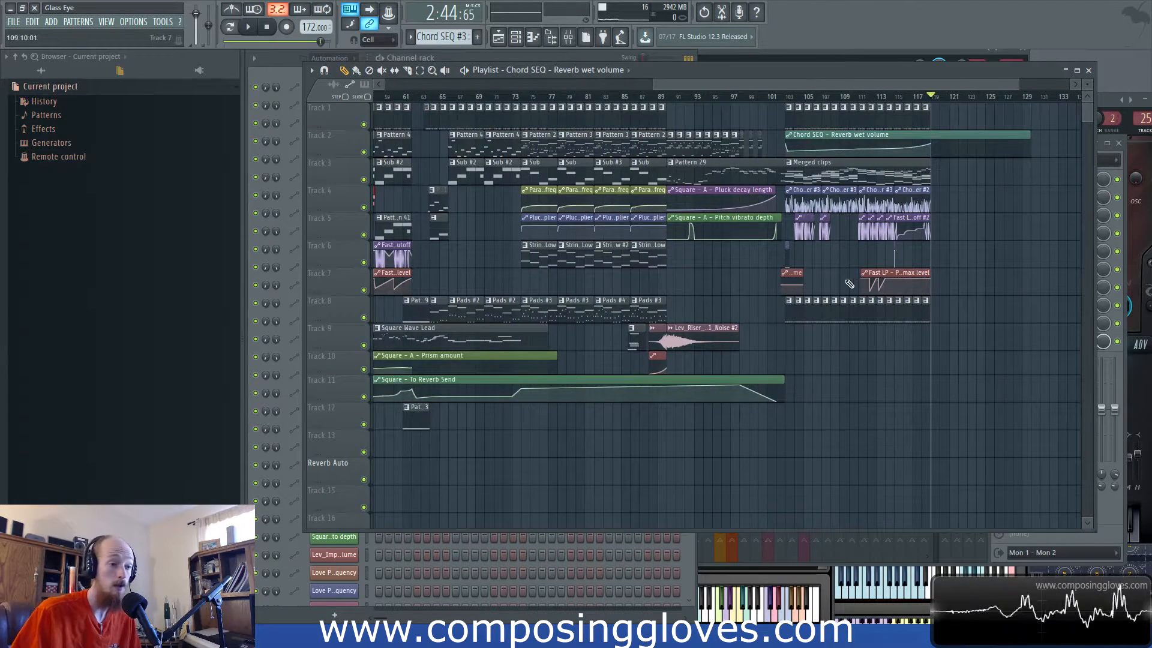